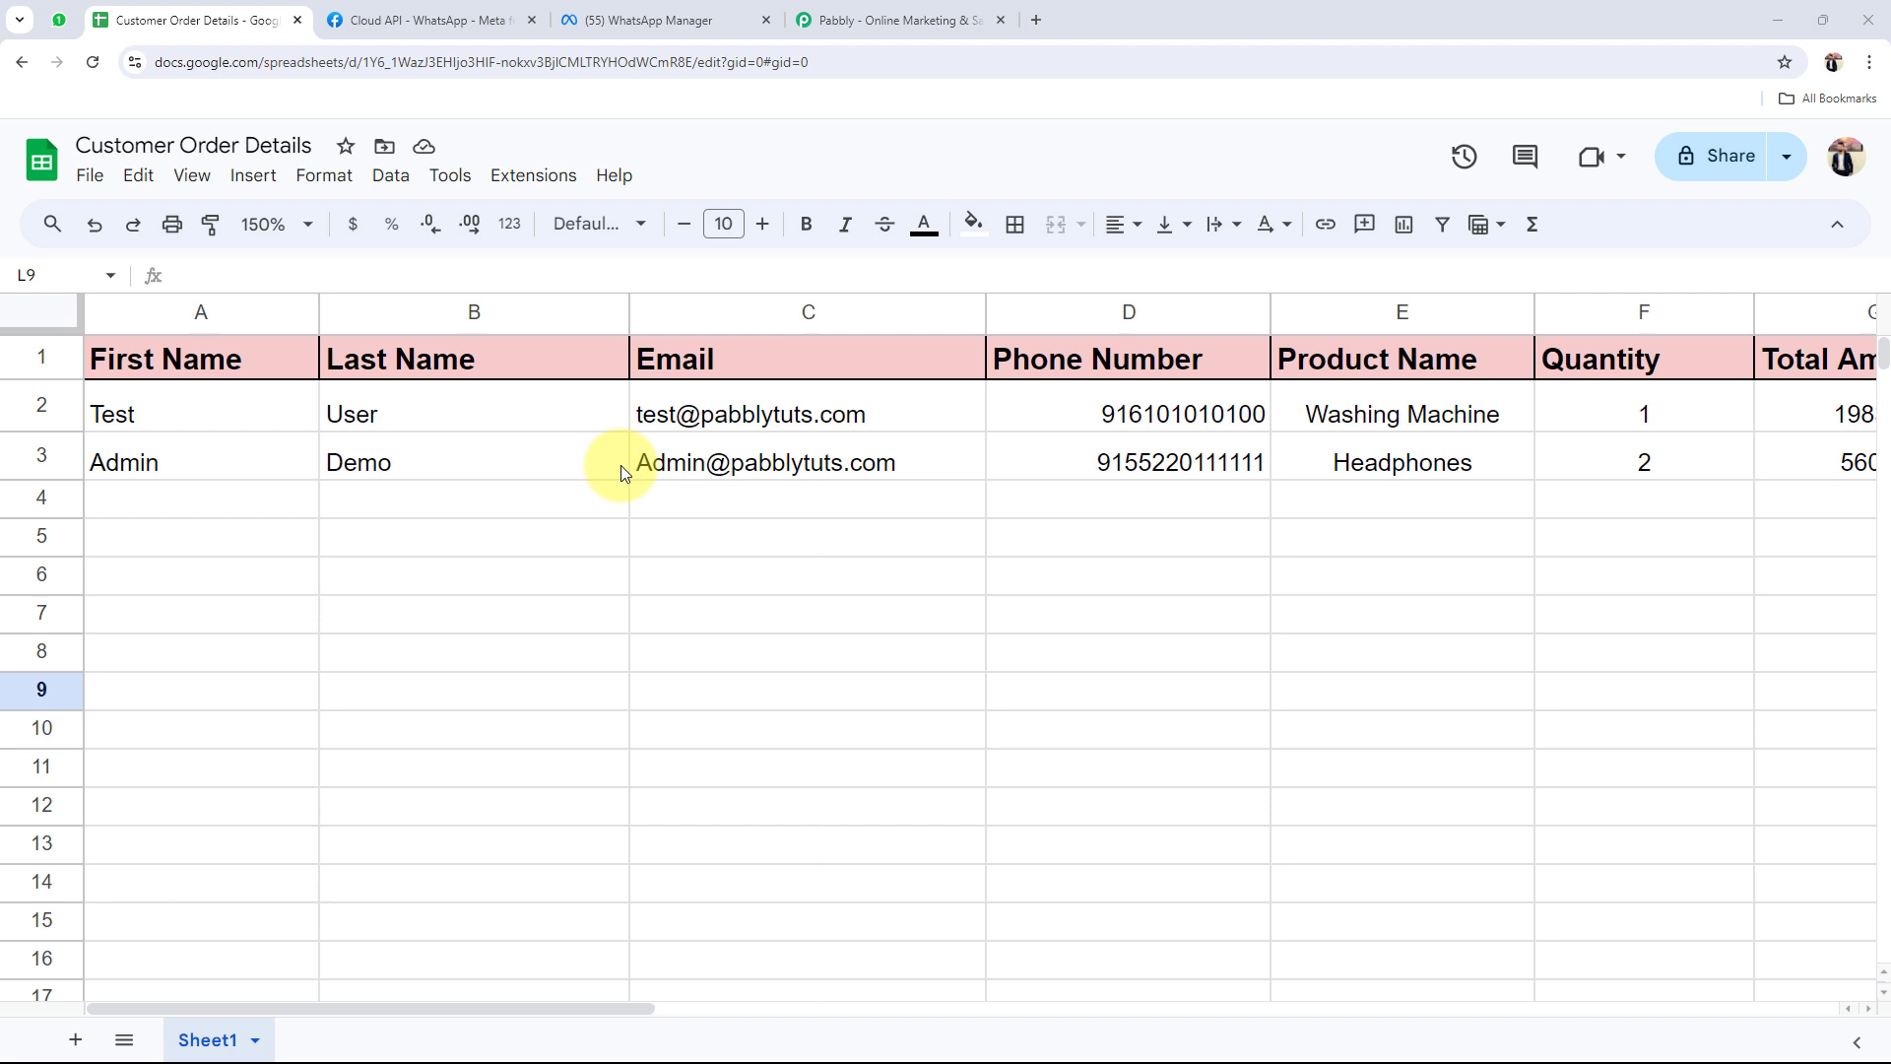
Change cell M2's status from Processing to Completed, then switch to WhatsApp Web
drag(480, 1009, 1203, 1054)
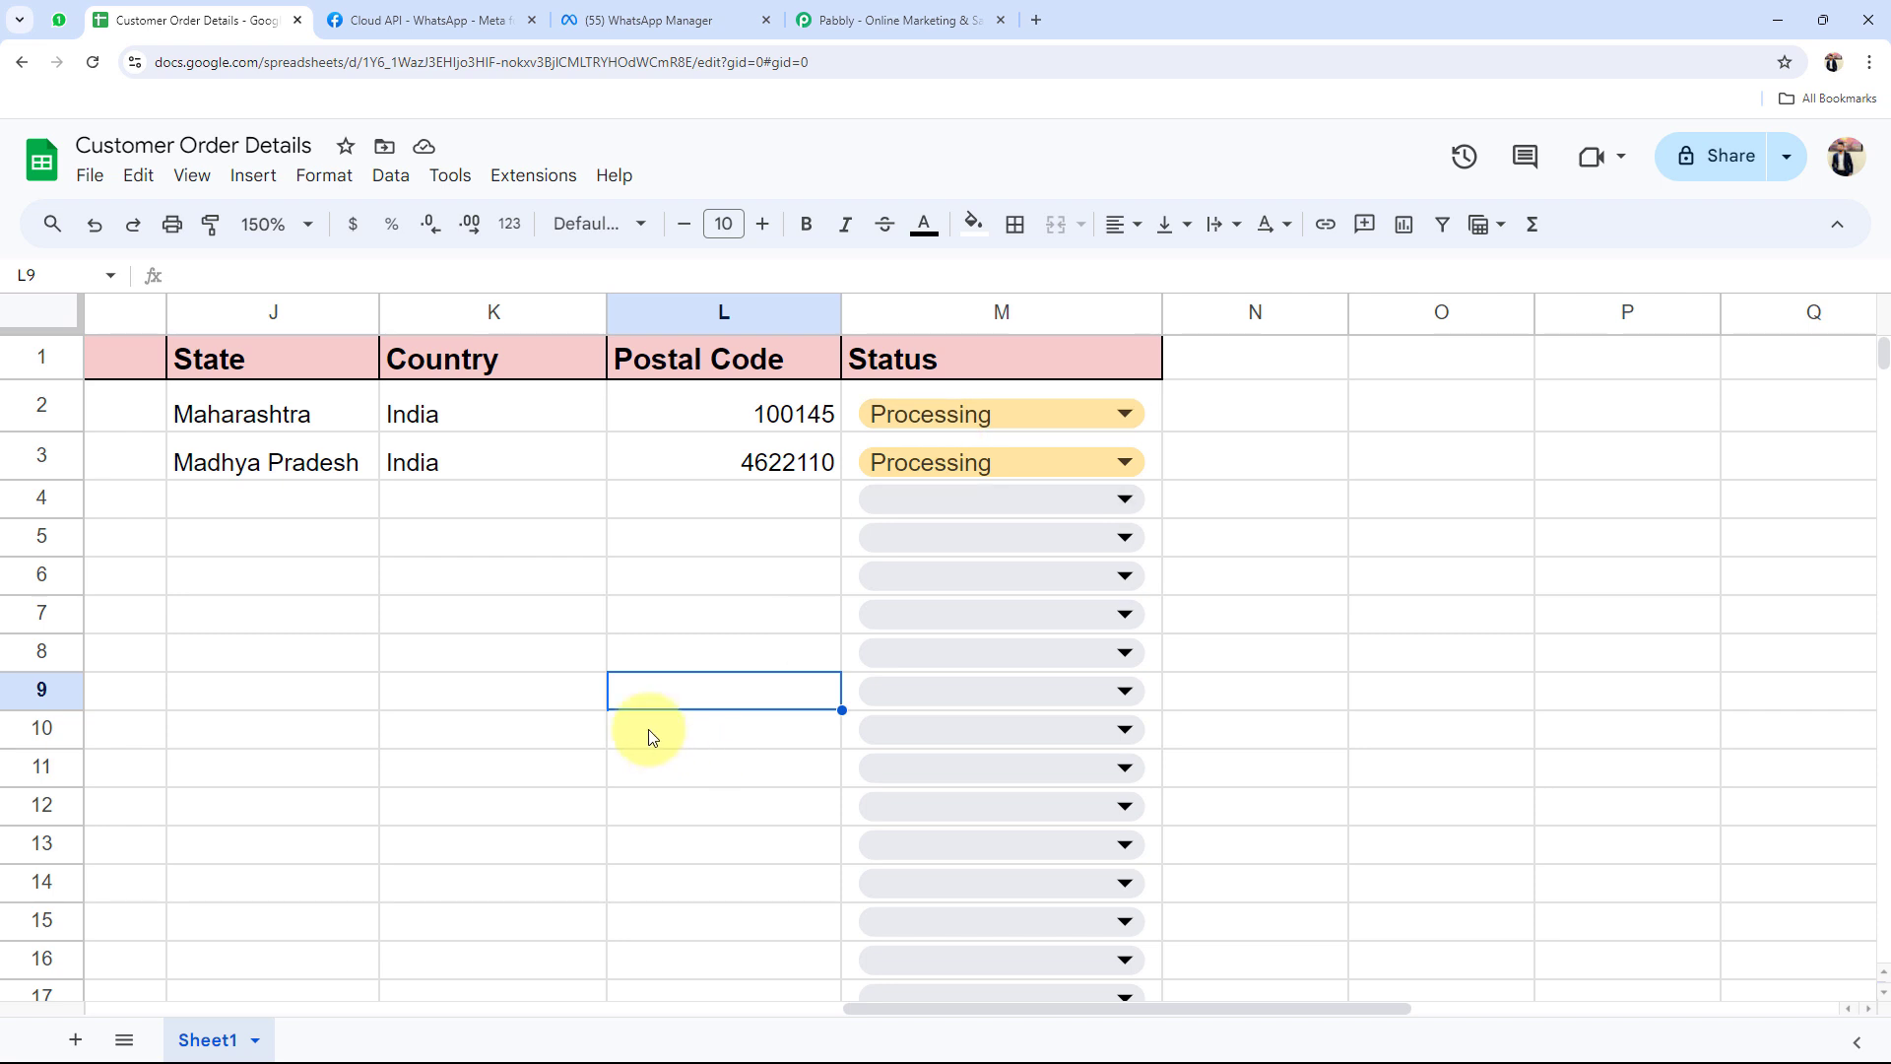
click(926, 414)
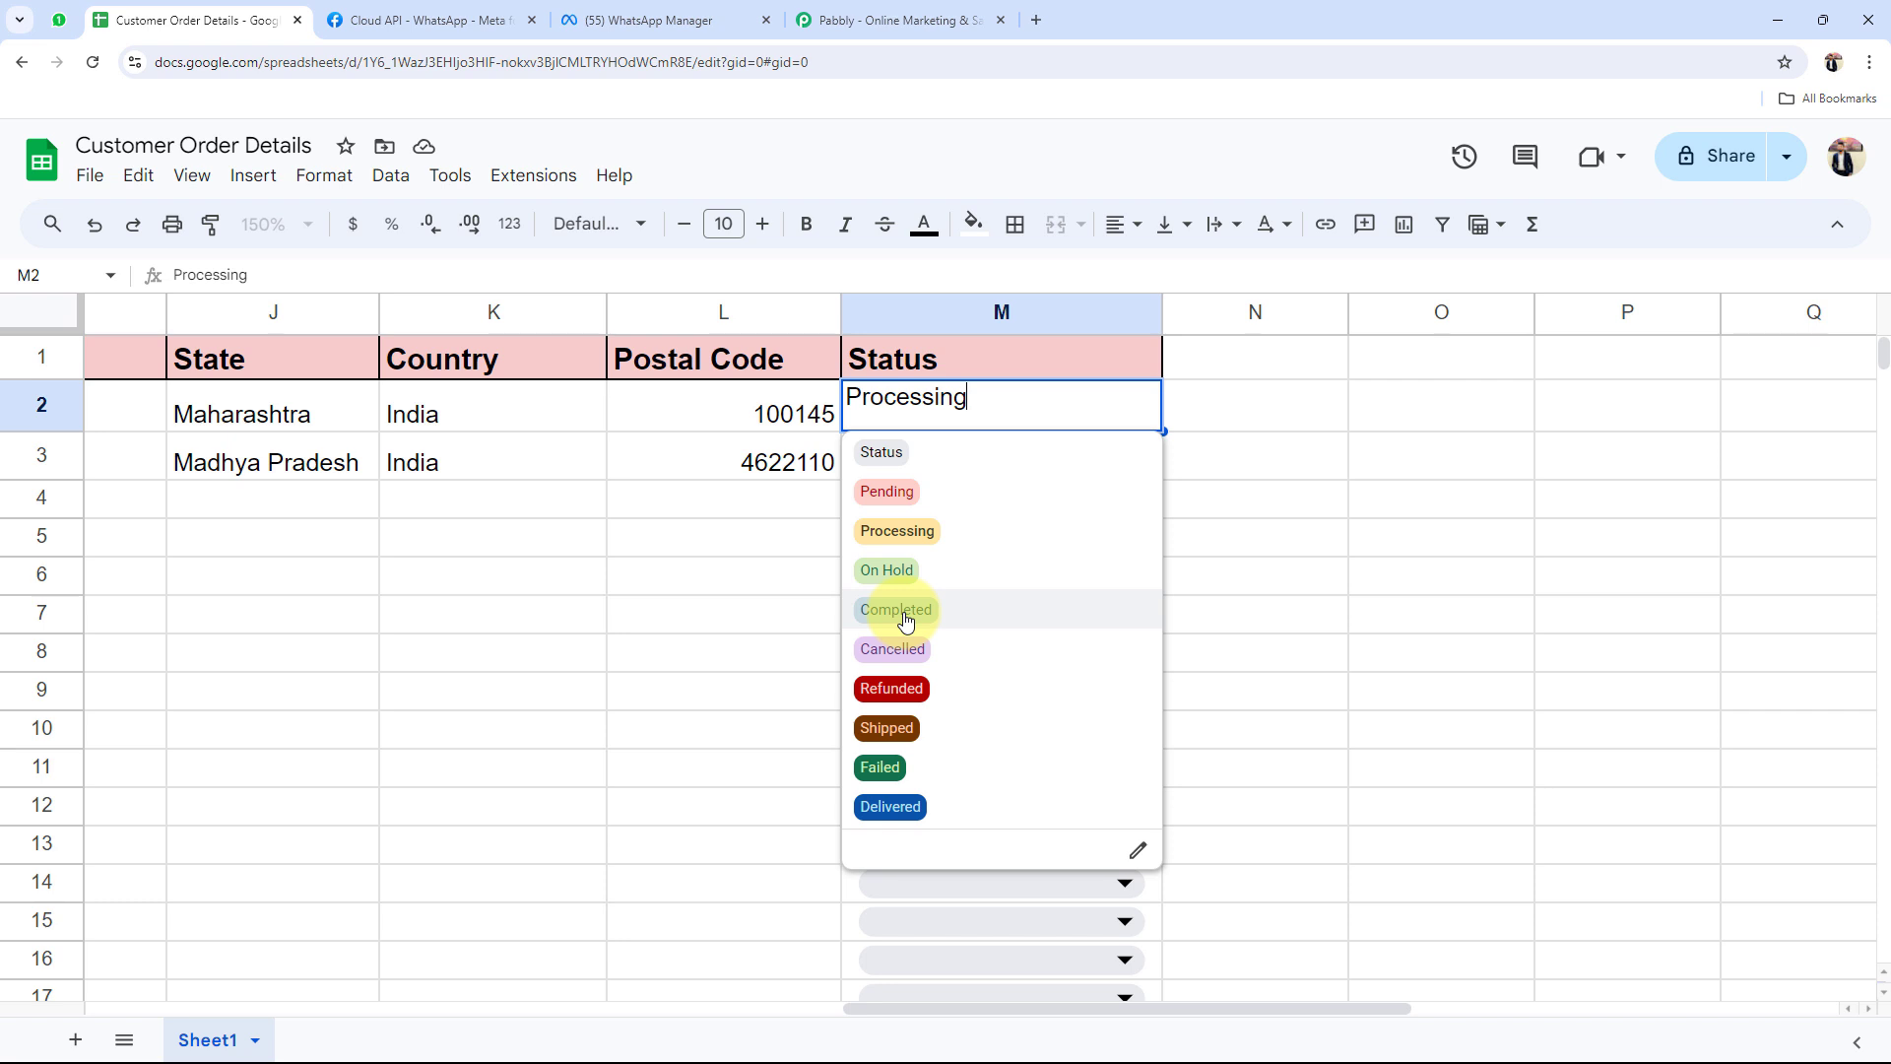
click(630, 581)
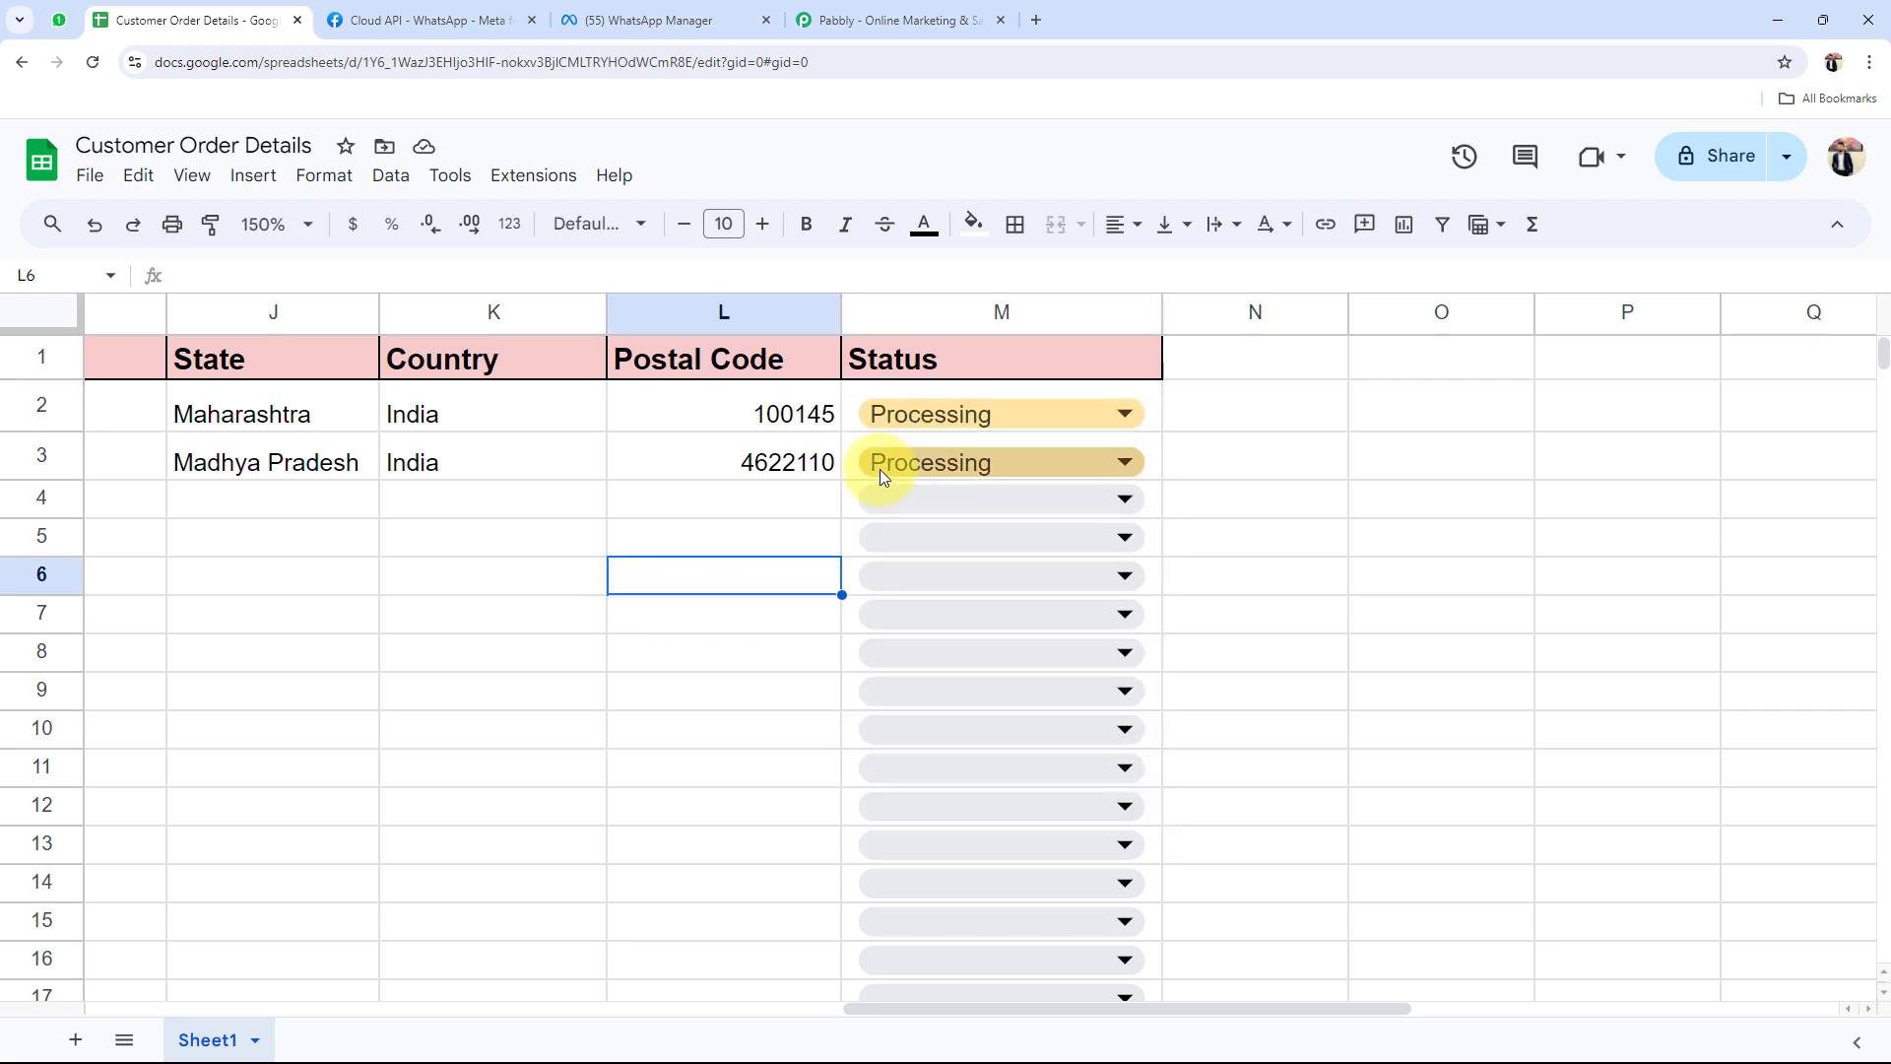
double_click(914, 410)
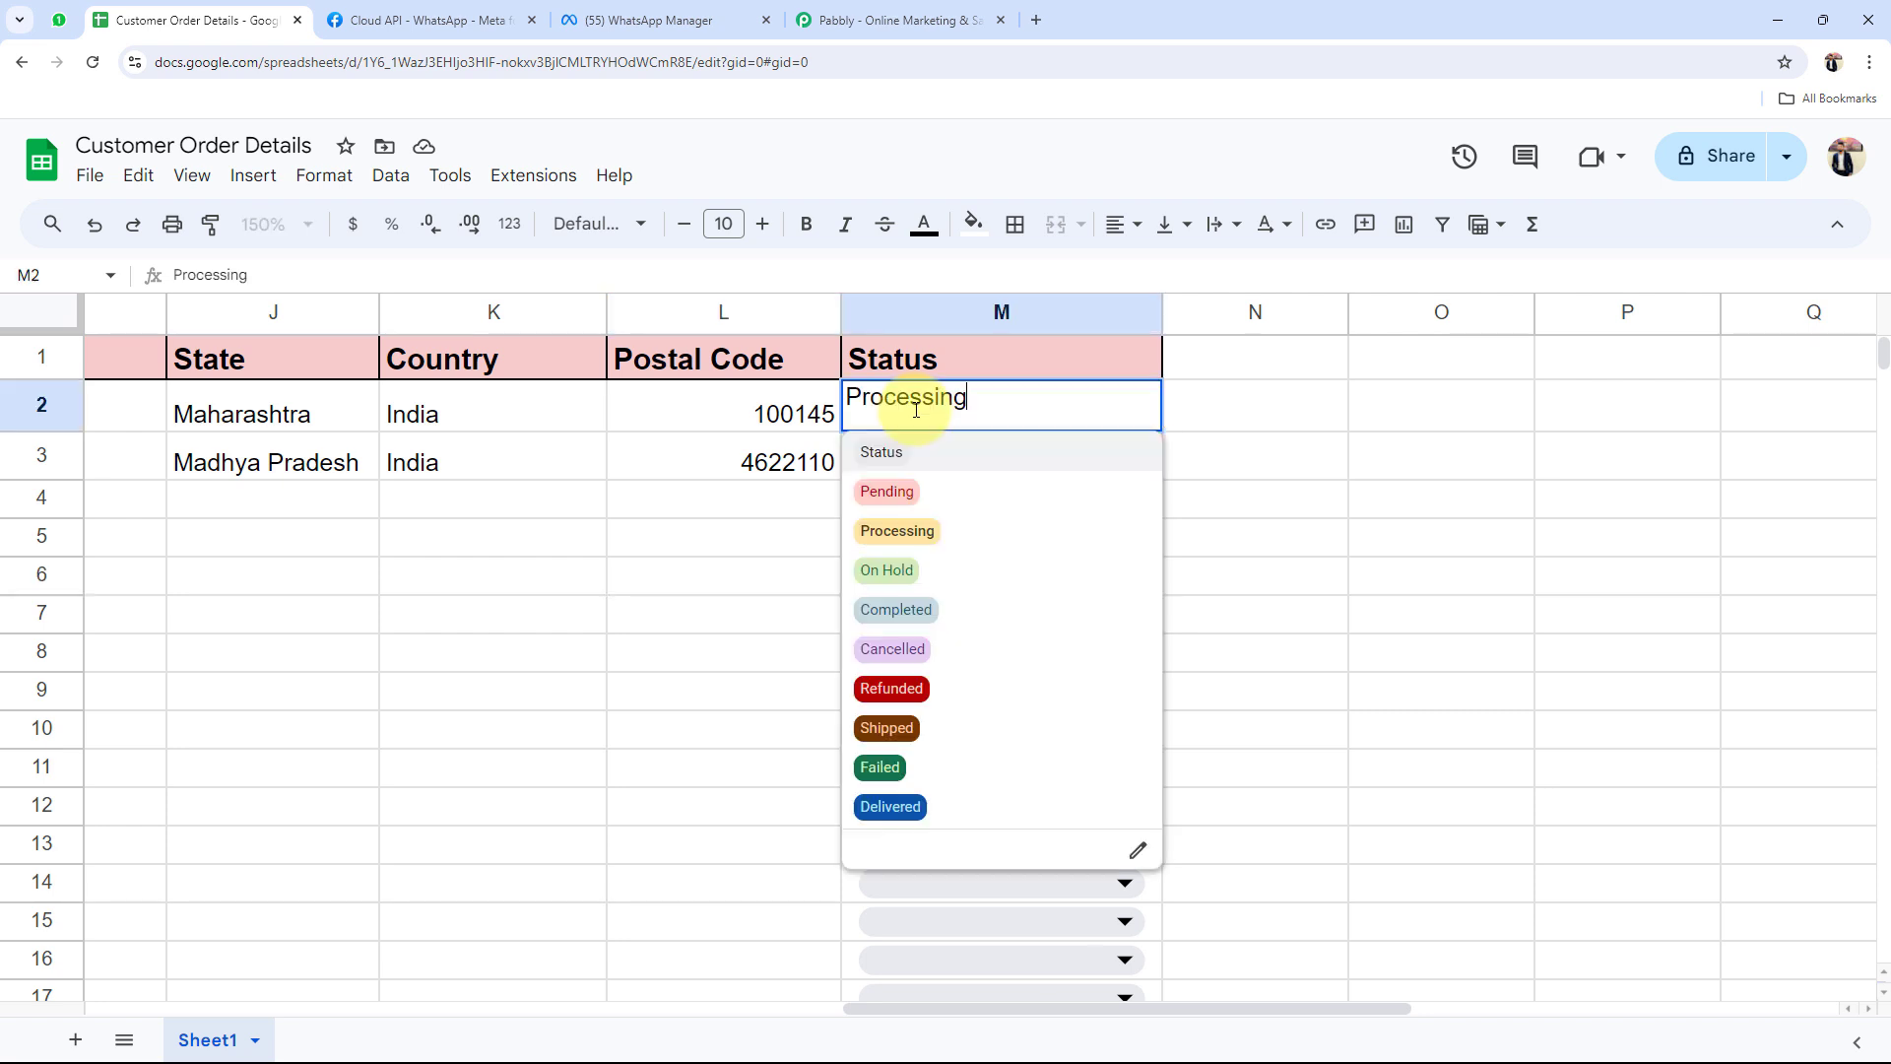
click(897, 610)
click(724, 616)
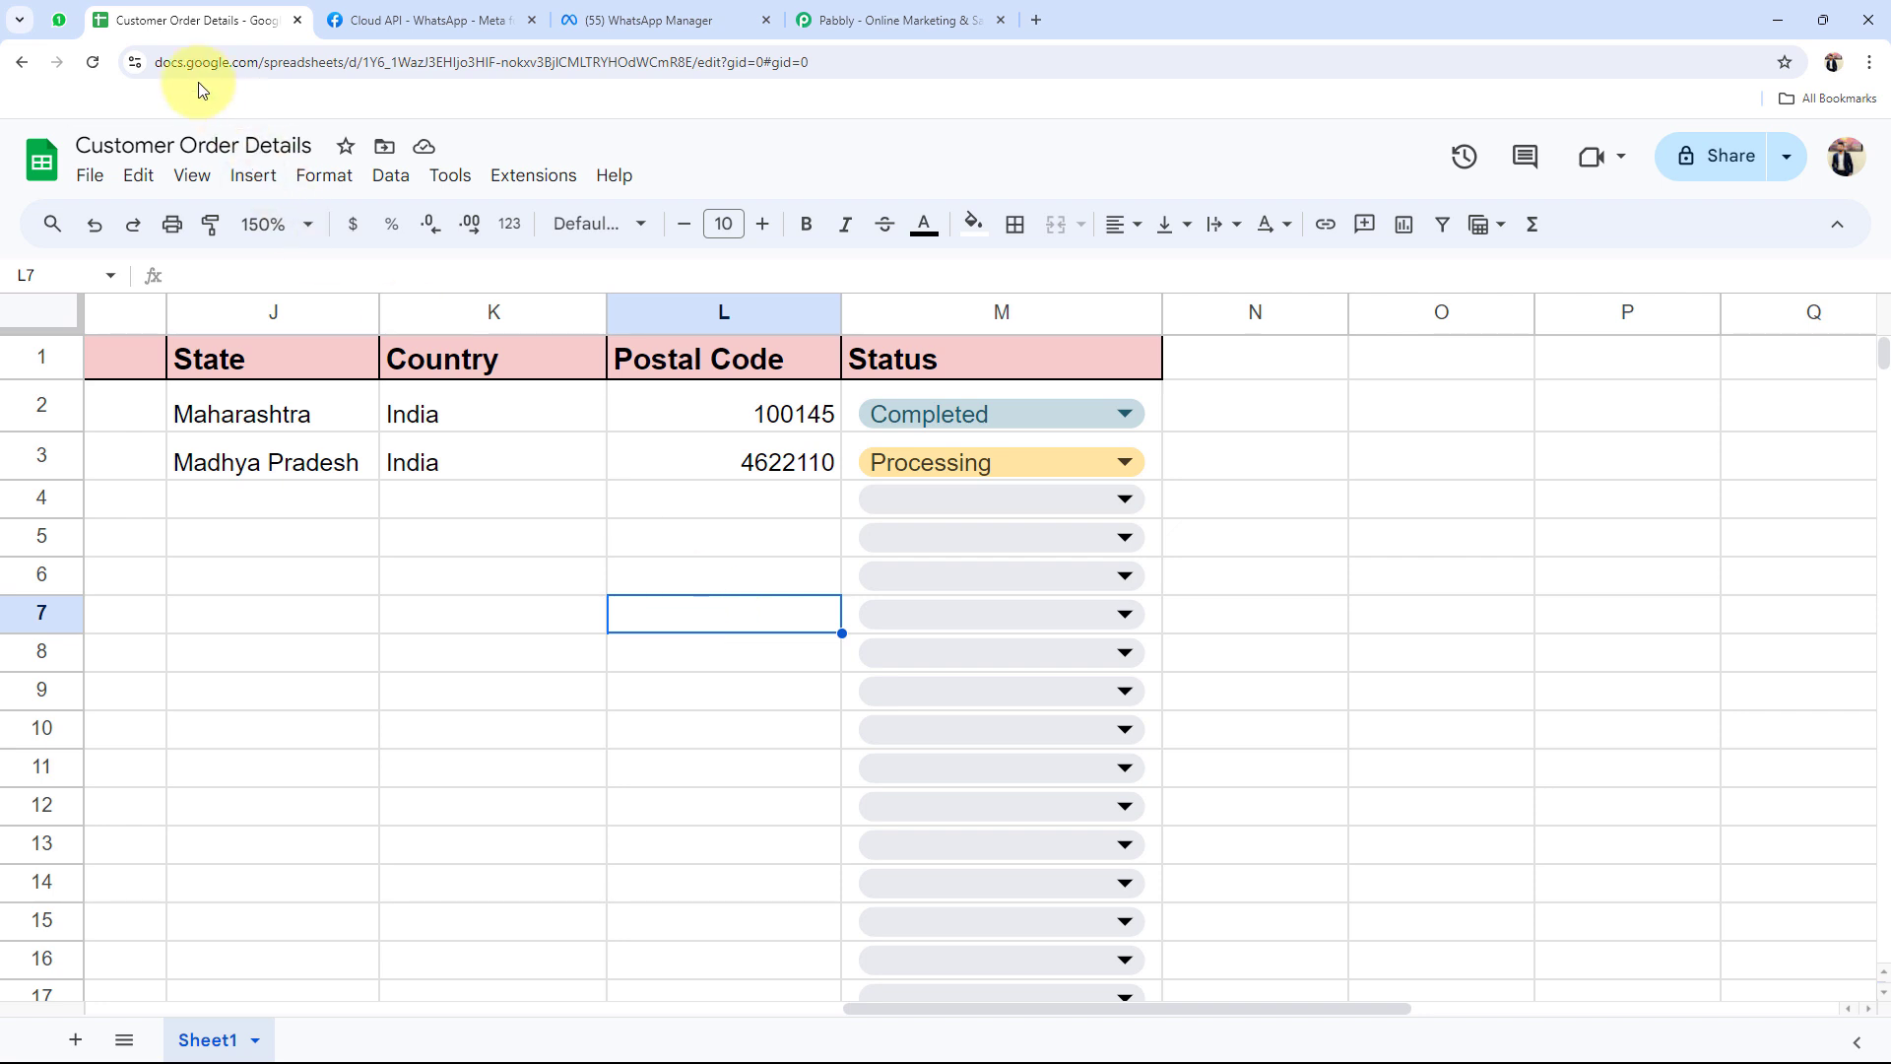
click(63, 28)
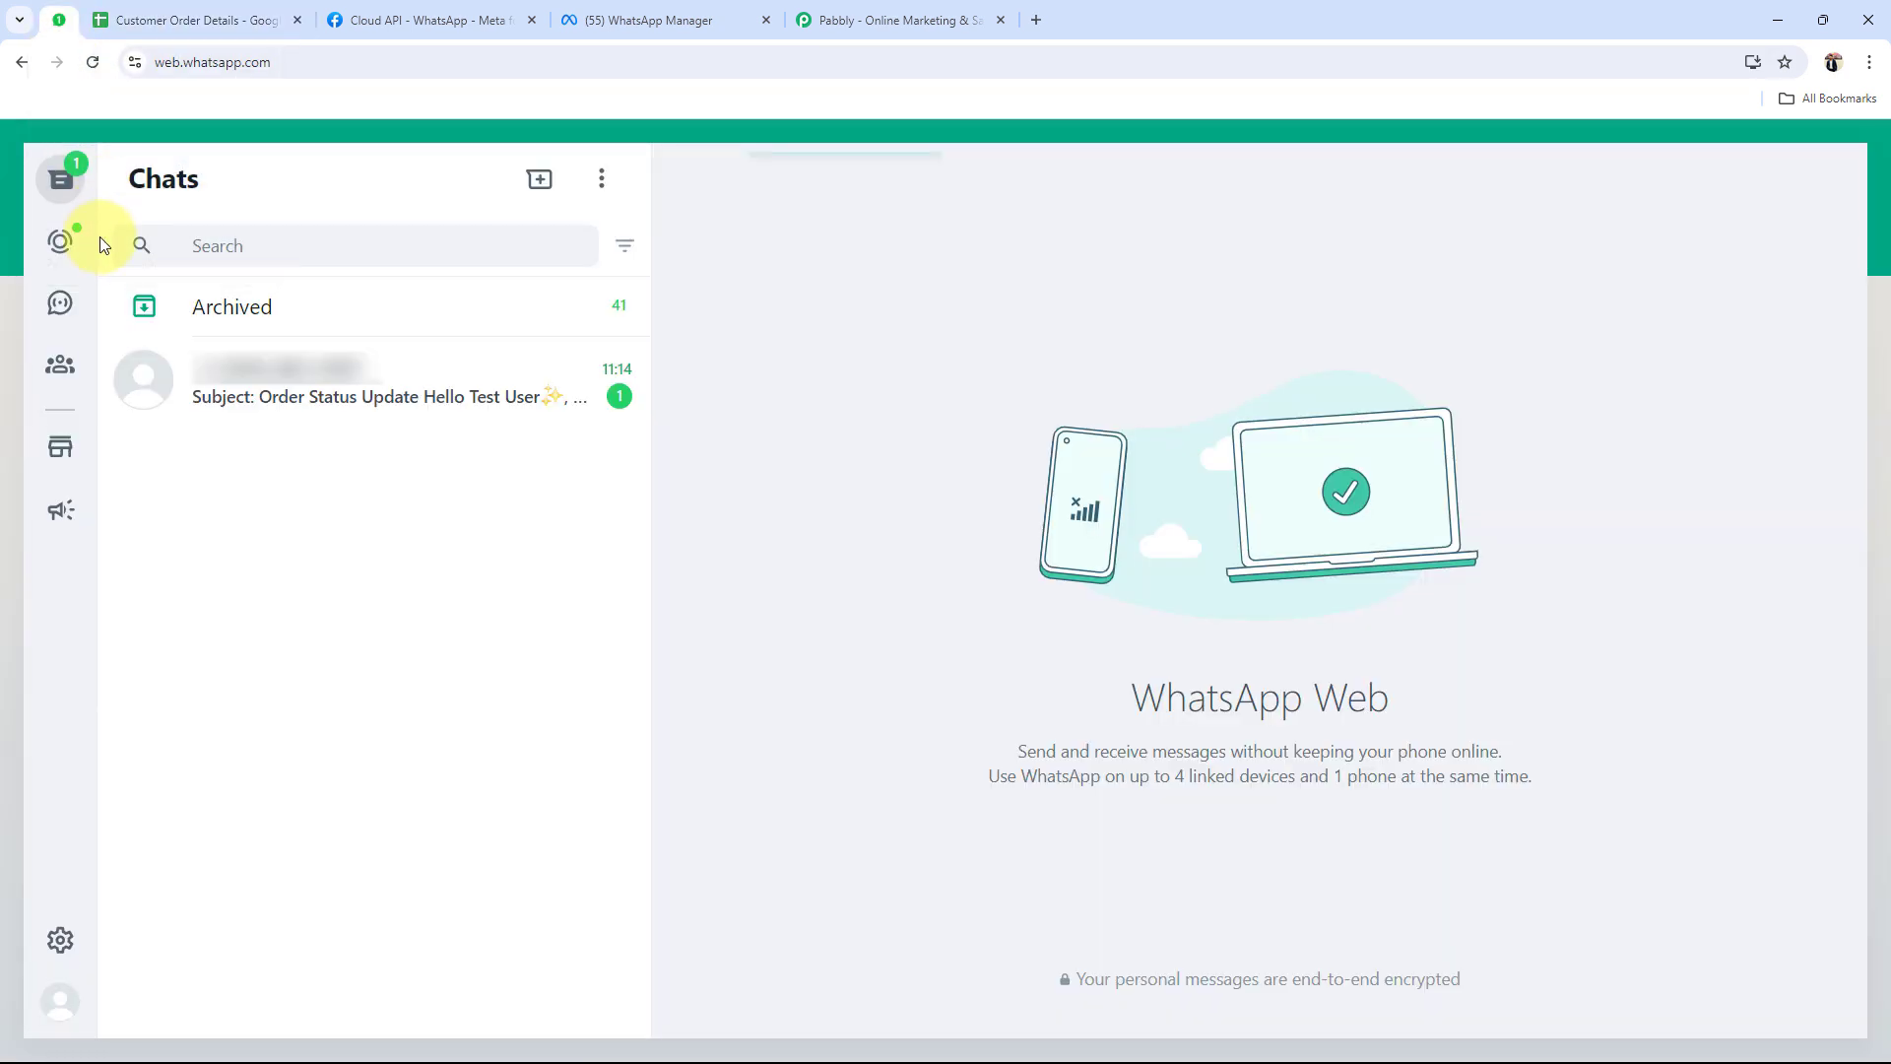
Read the Completed status message for the Washing Machine order, compare with the sheet, then go to Pabbly
click(400, 409)
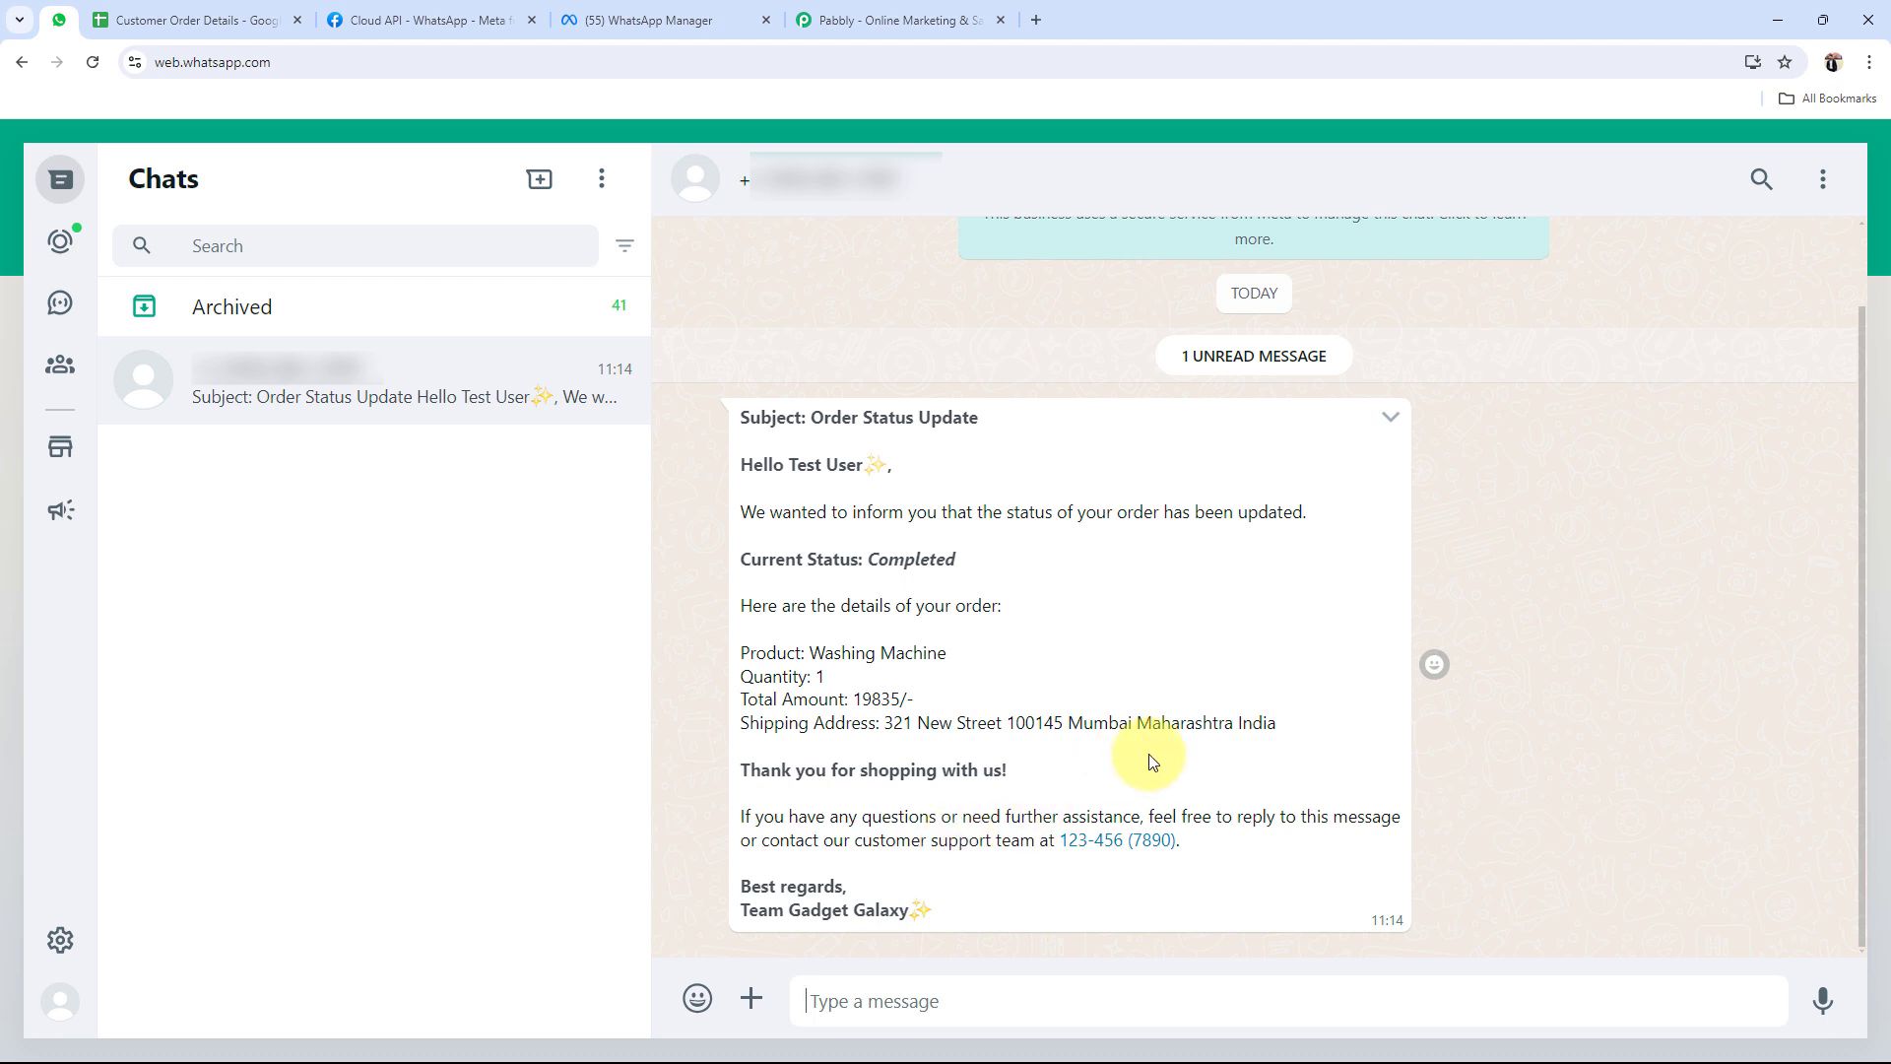
click(183, 20)
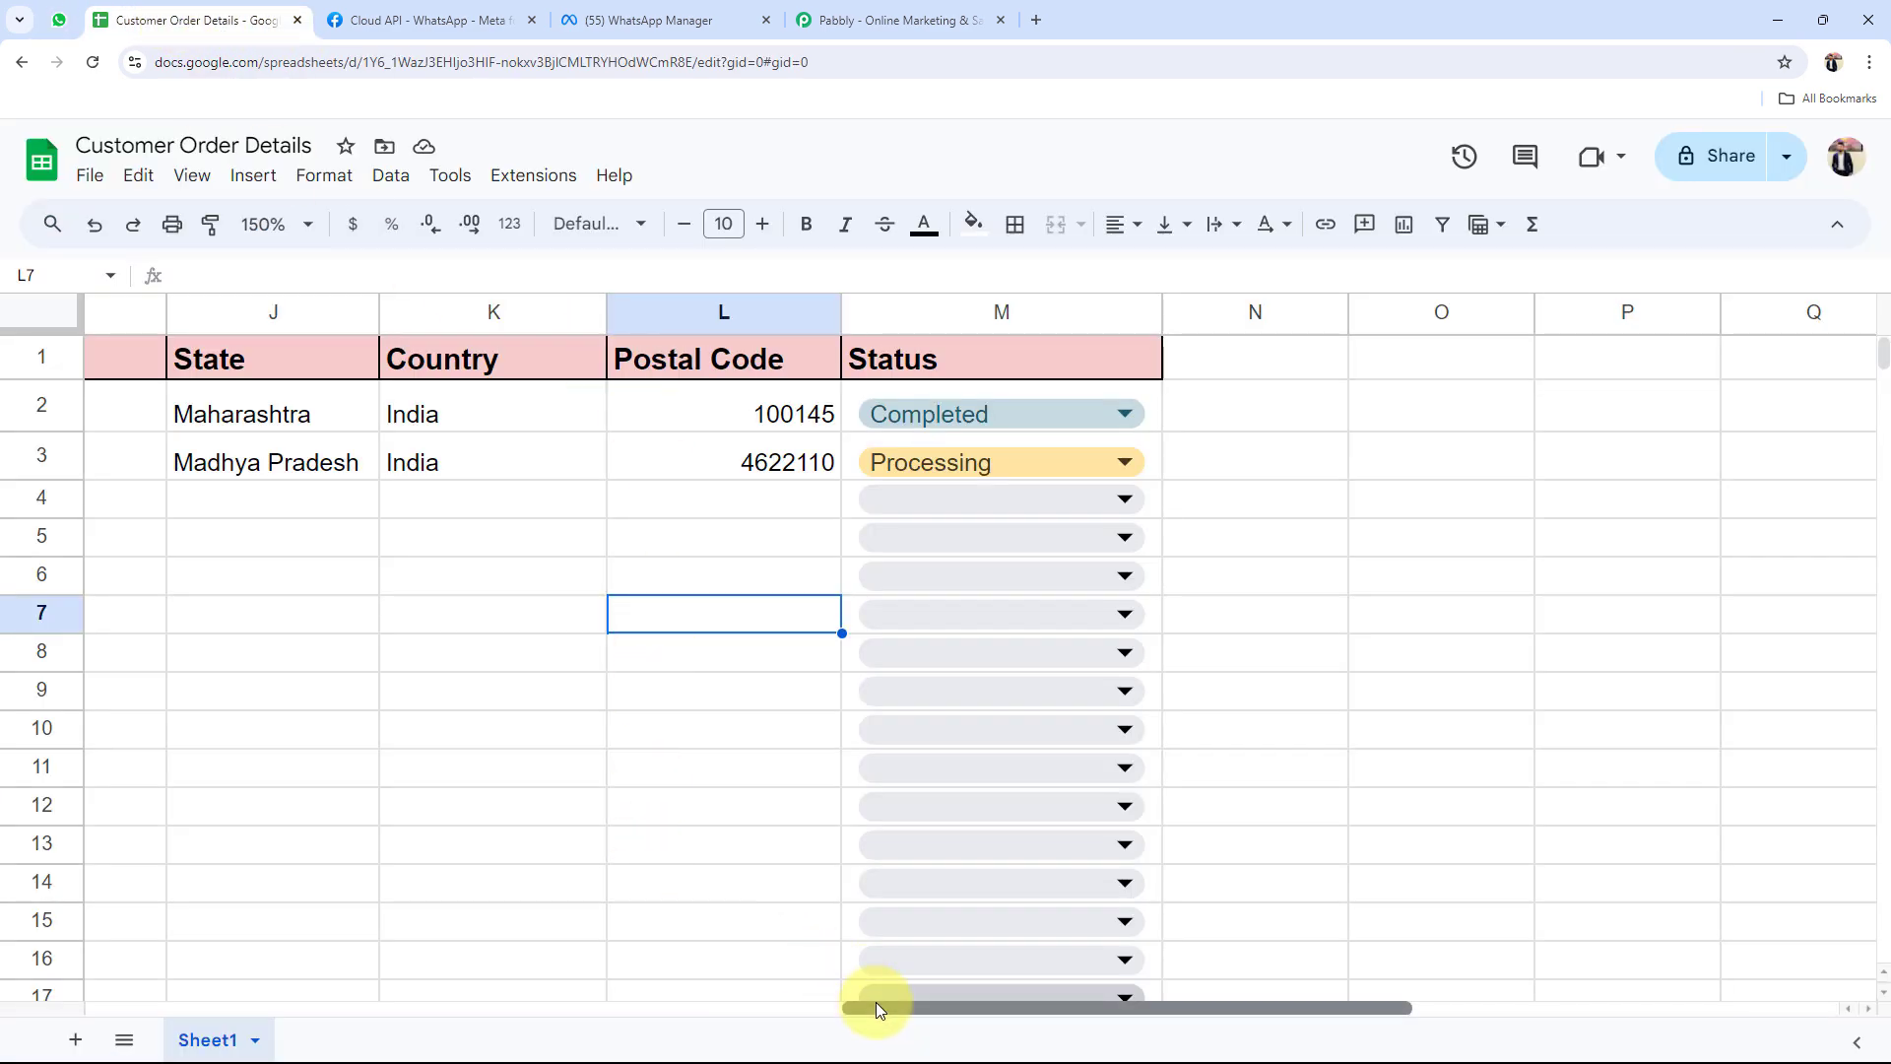
drag(866, 1005, 631, 1005)
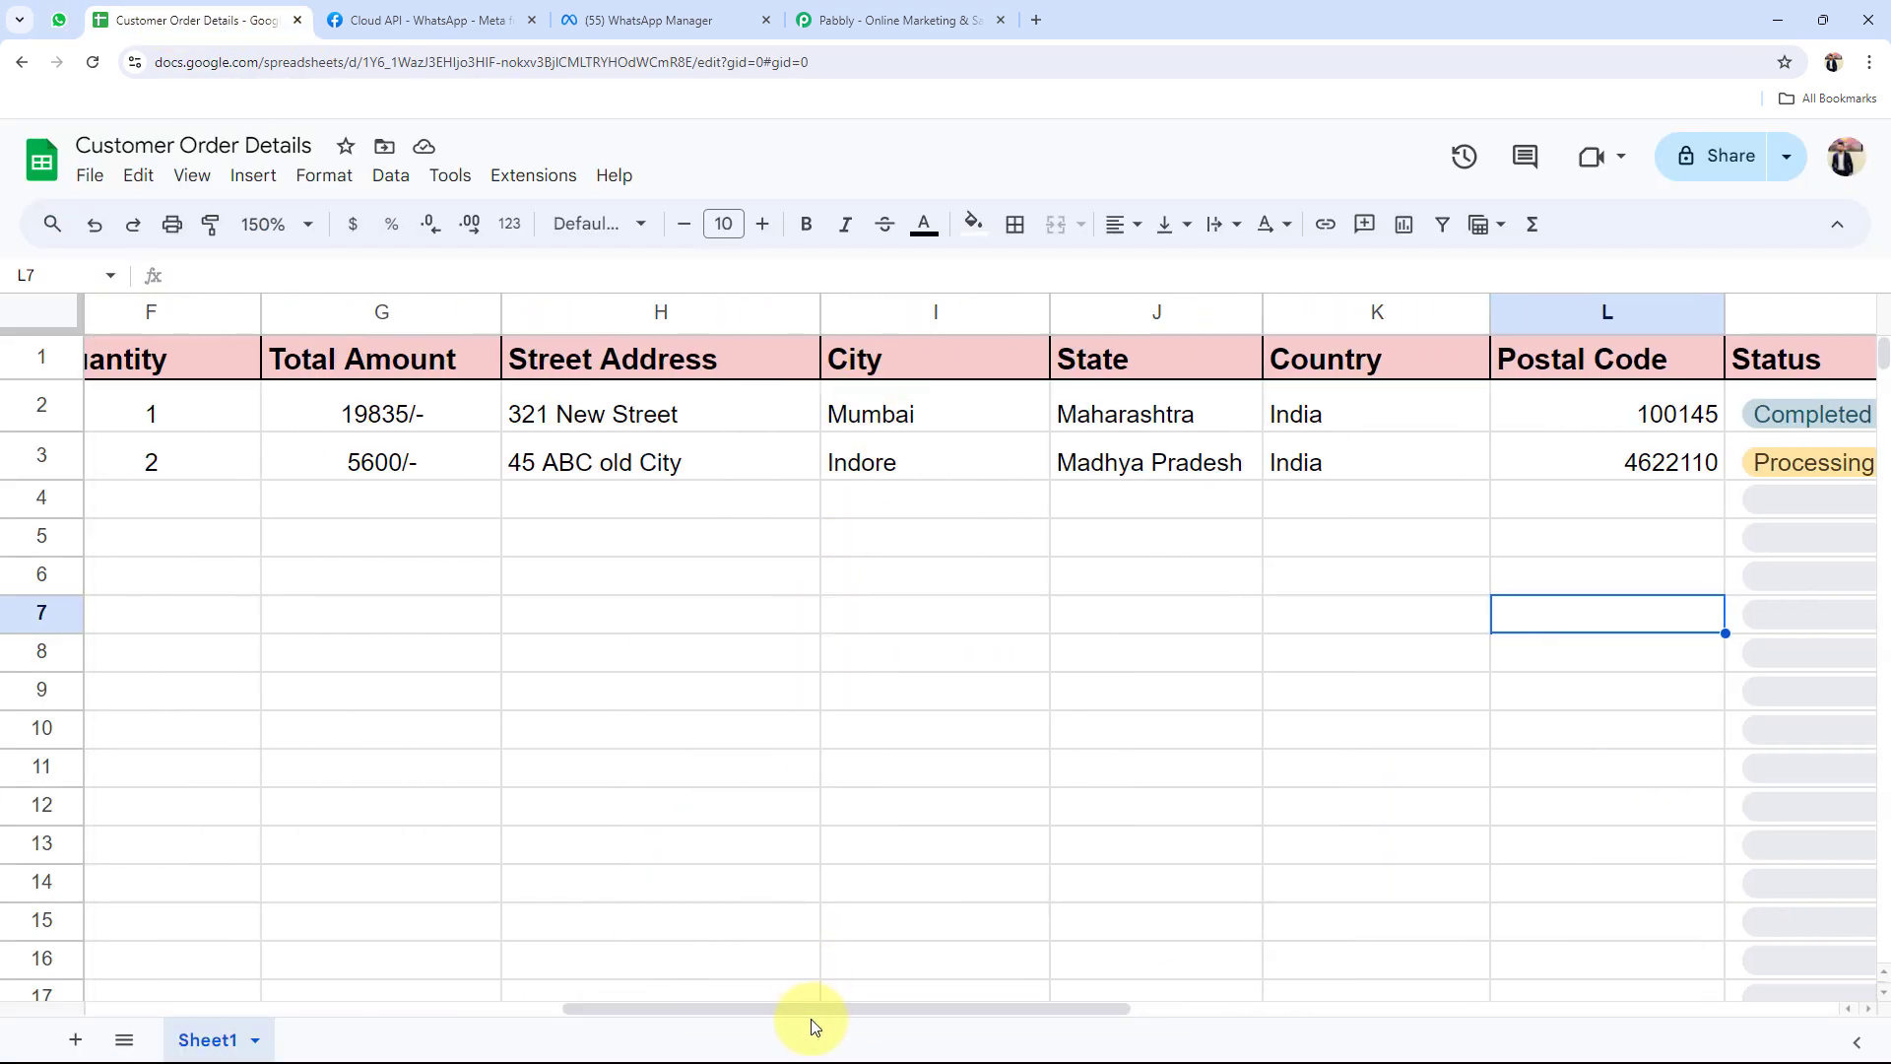
drag(811, 1009, 600, 1005)
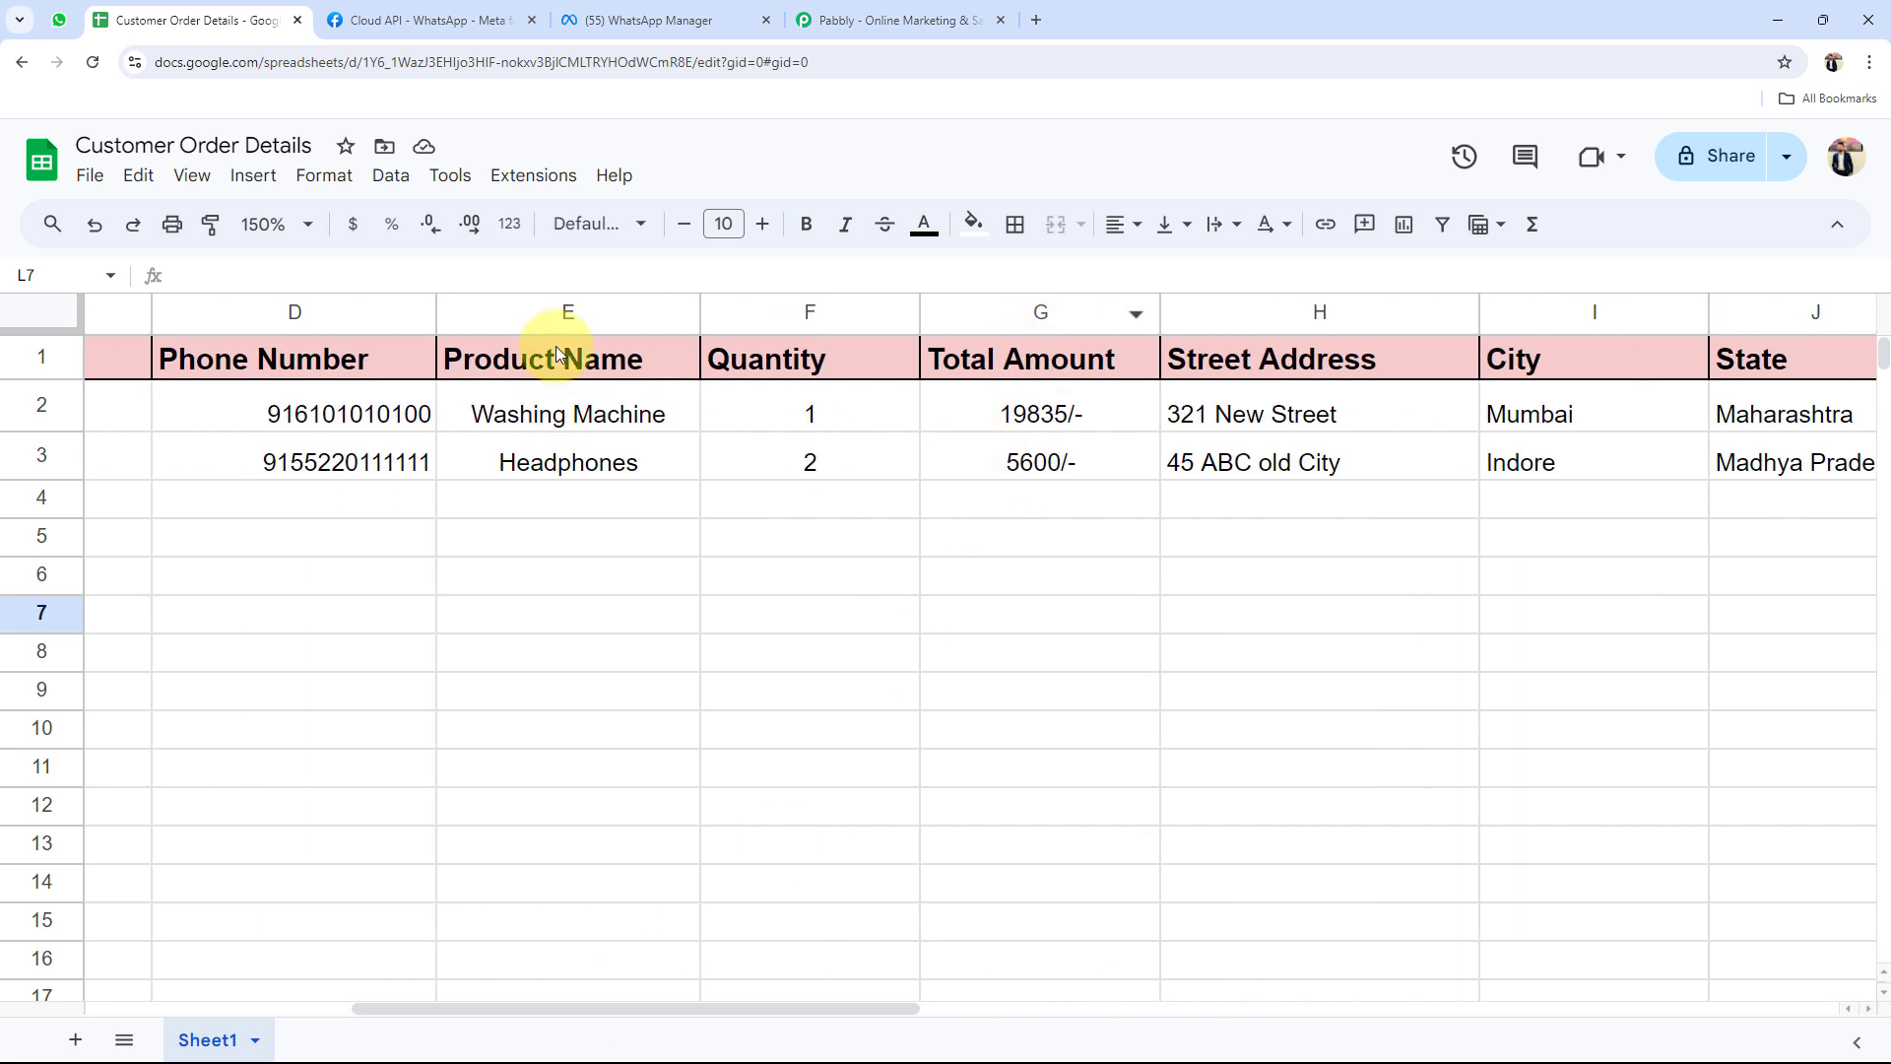
click(59, 20)
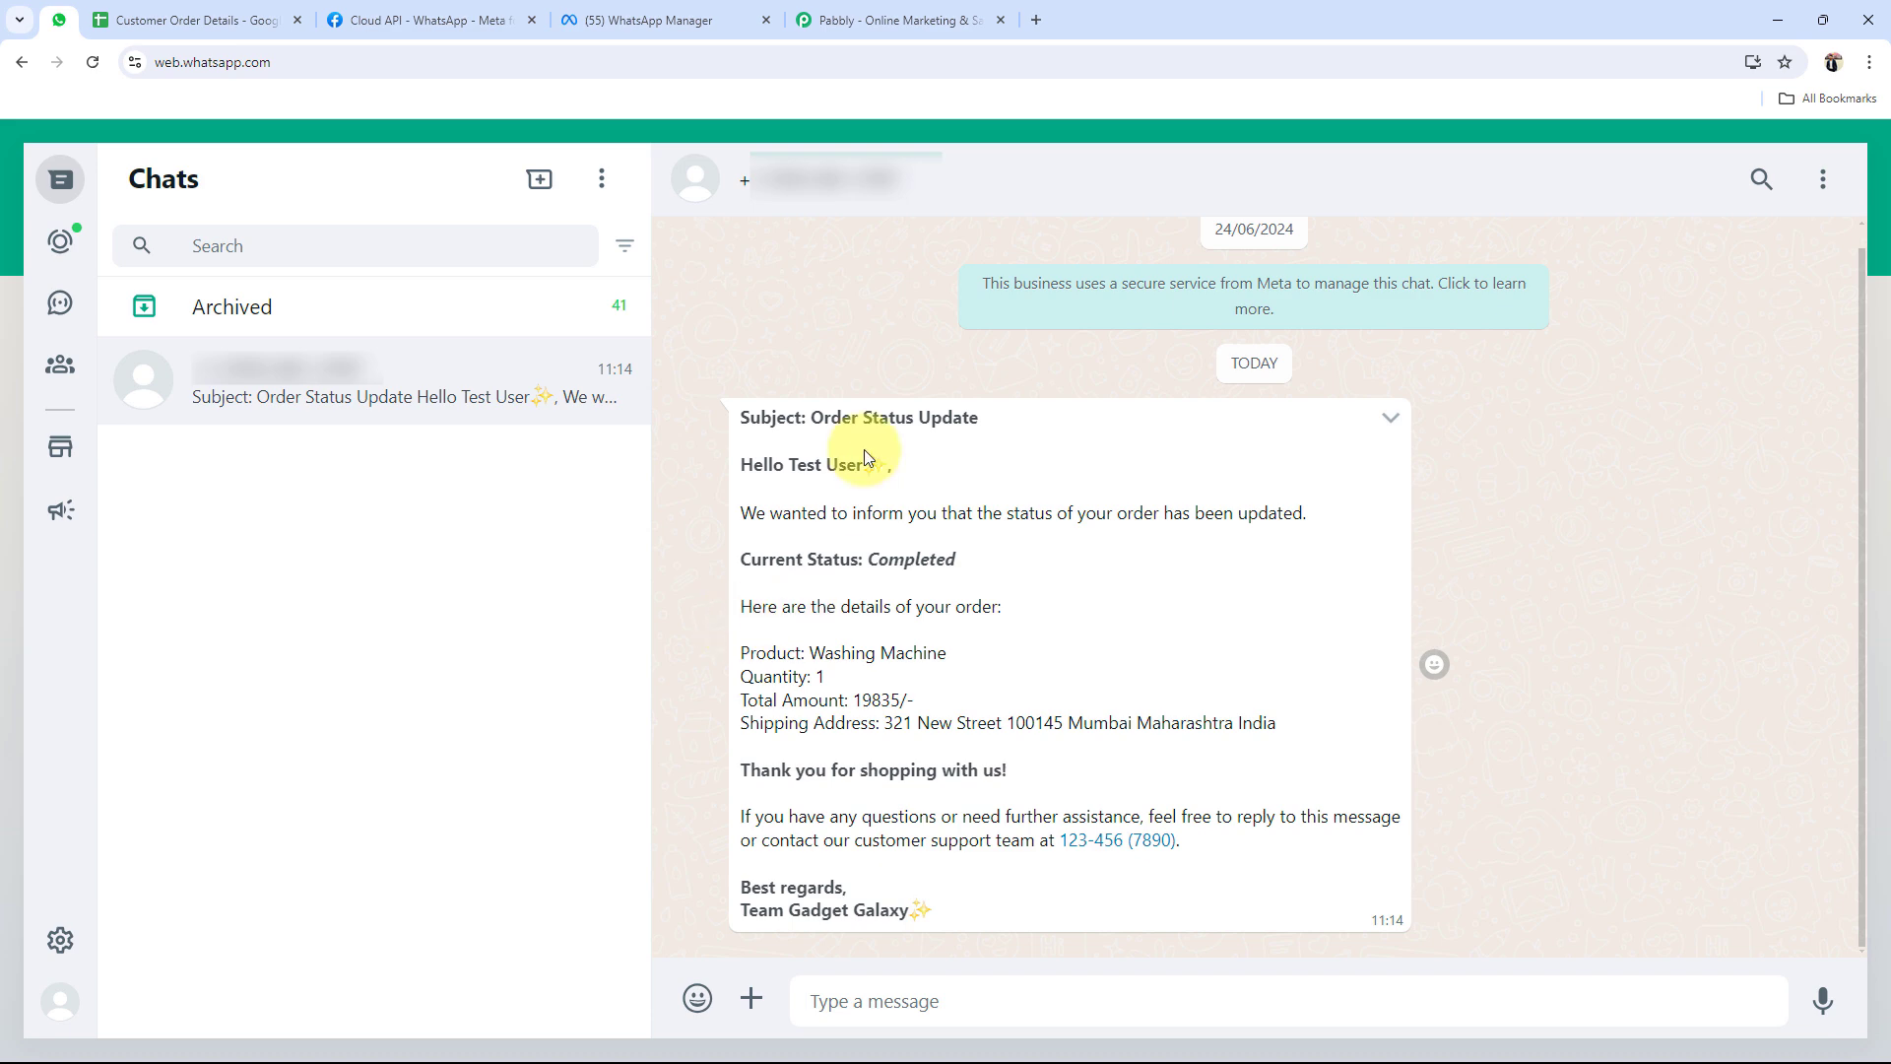
click(887, 20)
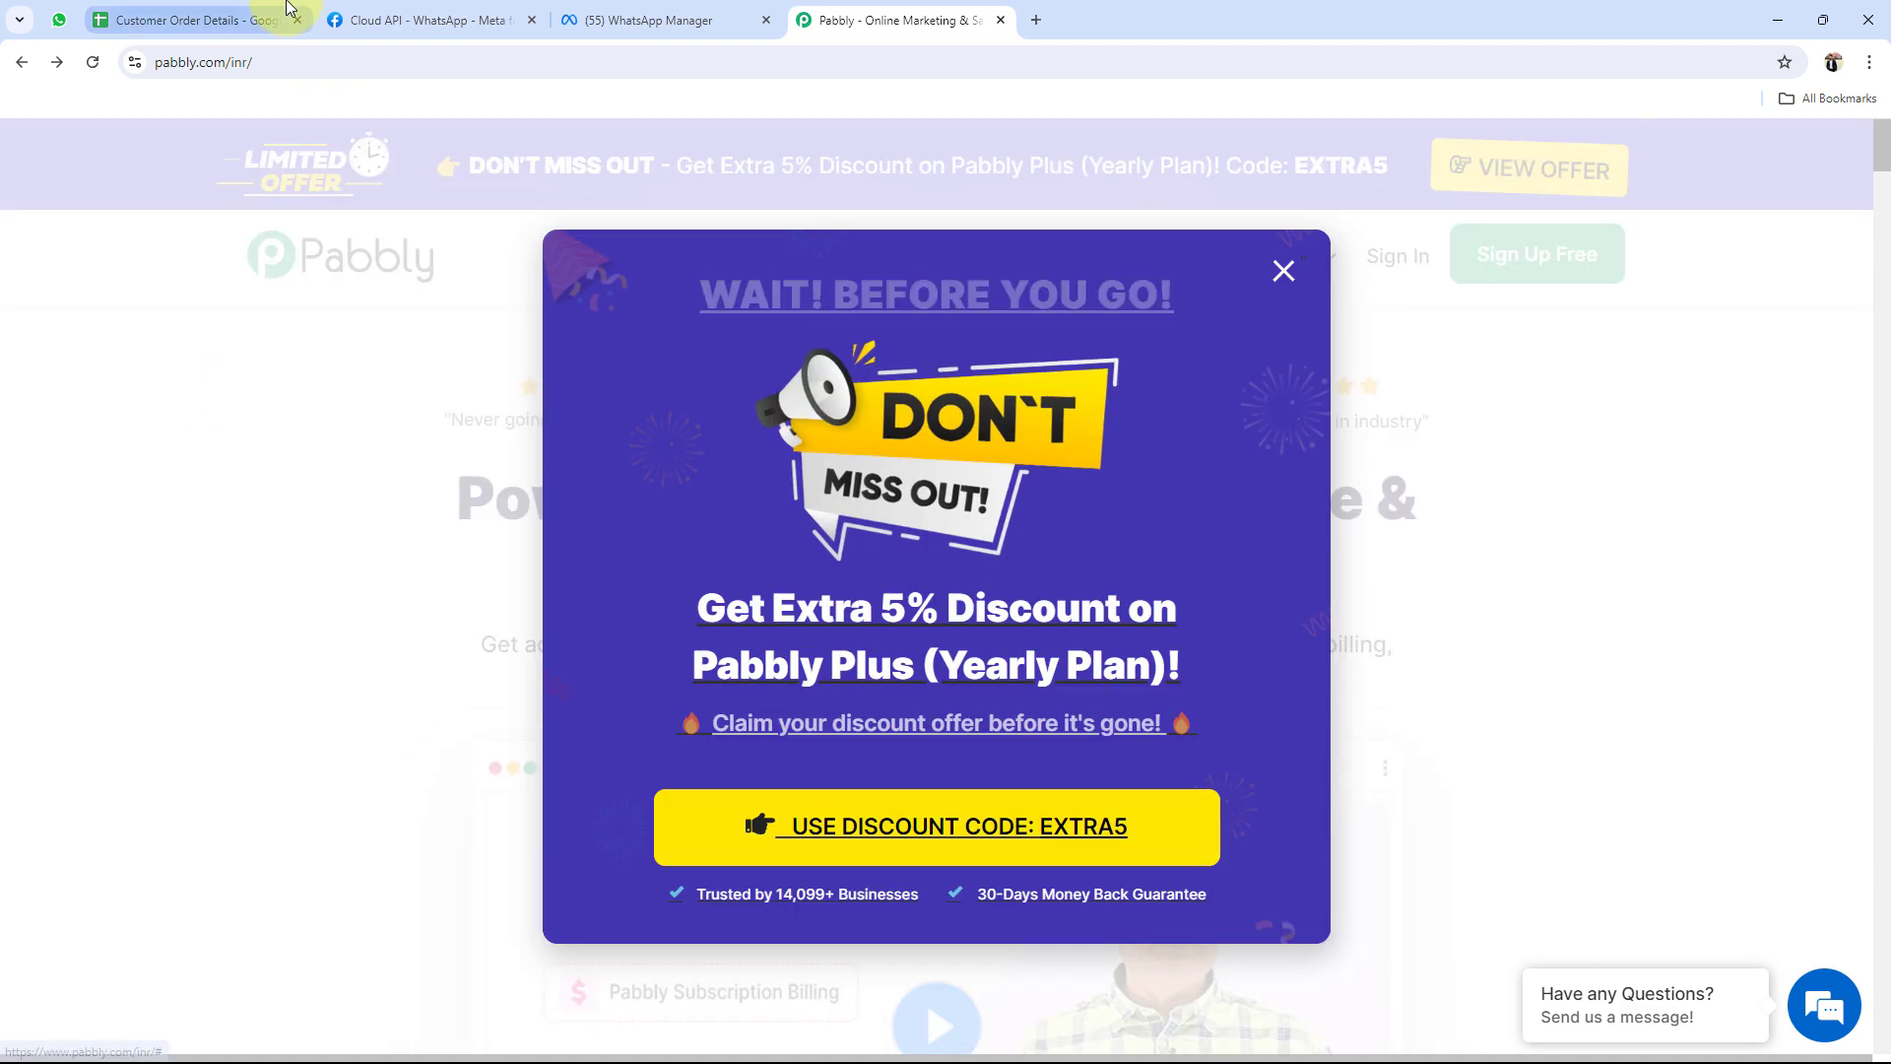
Close the discount popup and launch Pabbly Connect from the All Pabbly Apps page
click(289, 10)
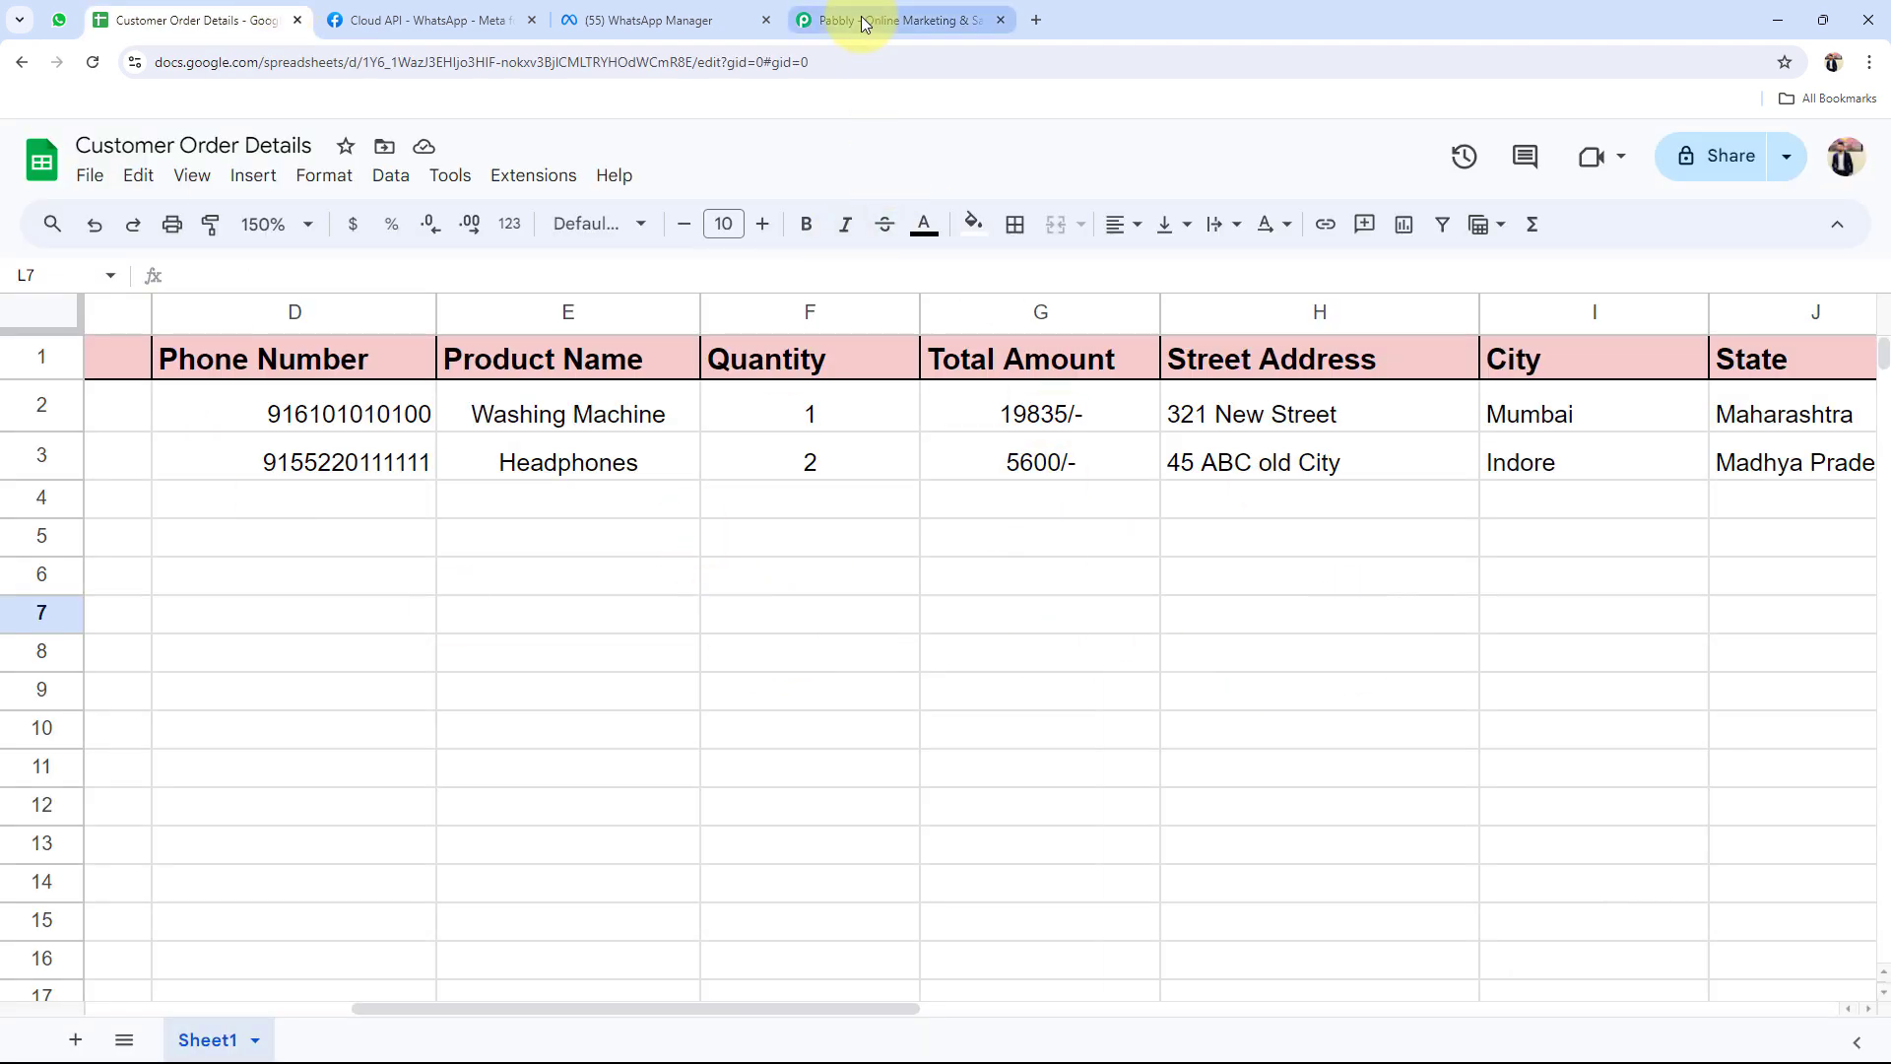
click(935, 19)
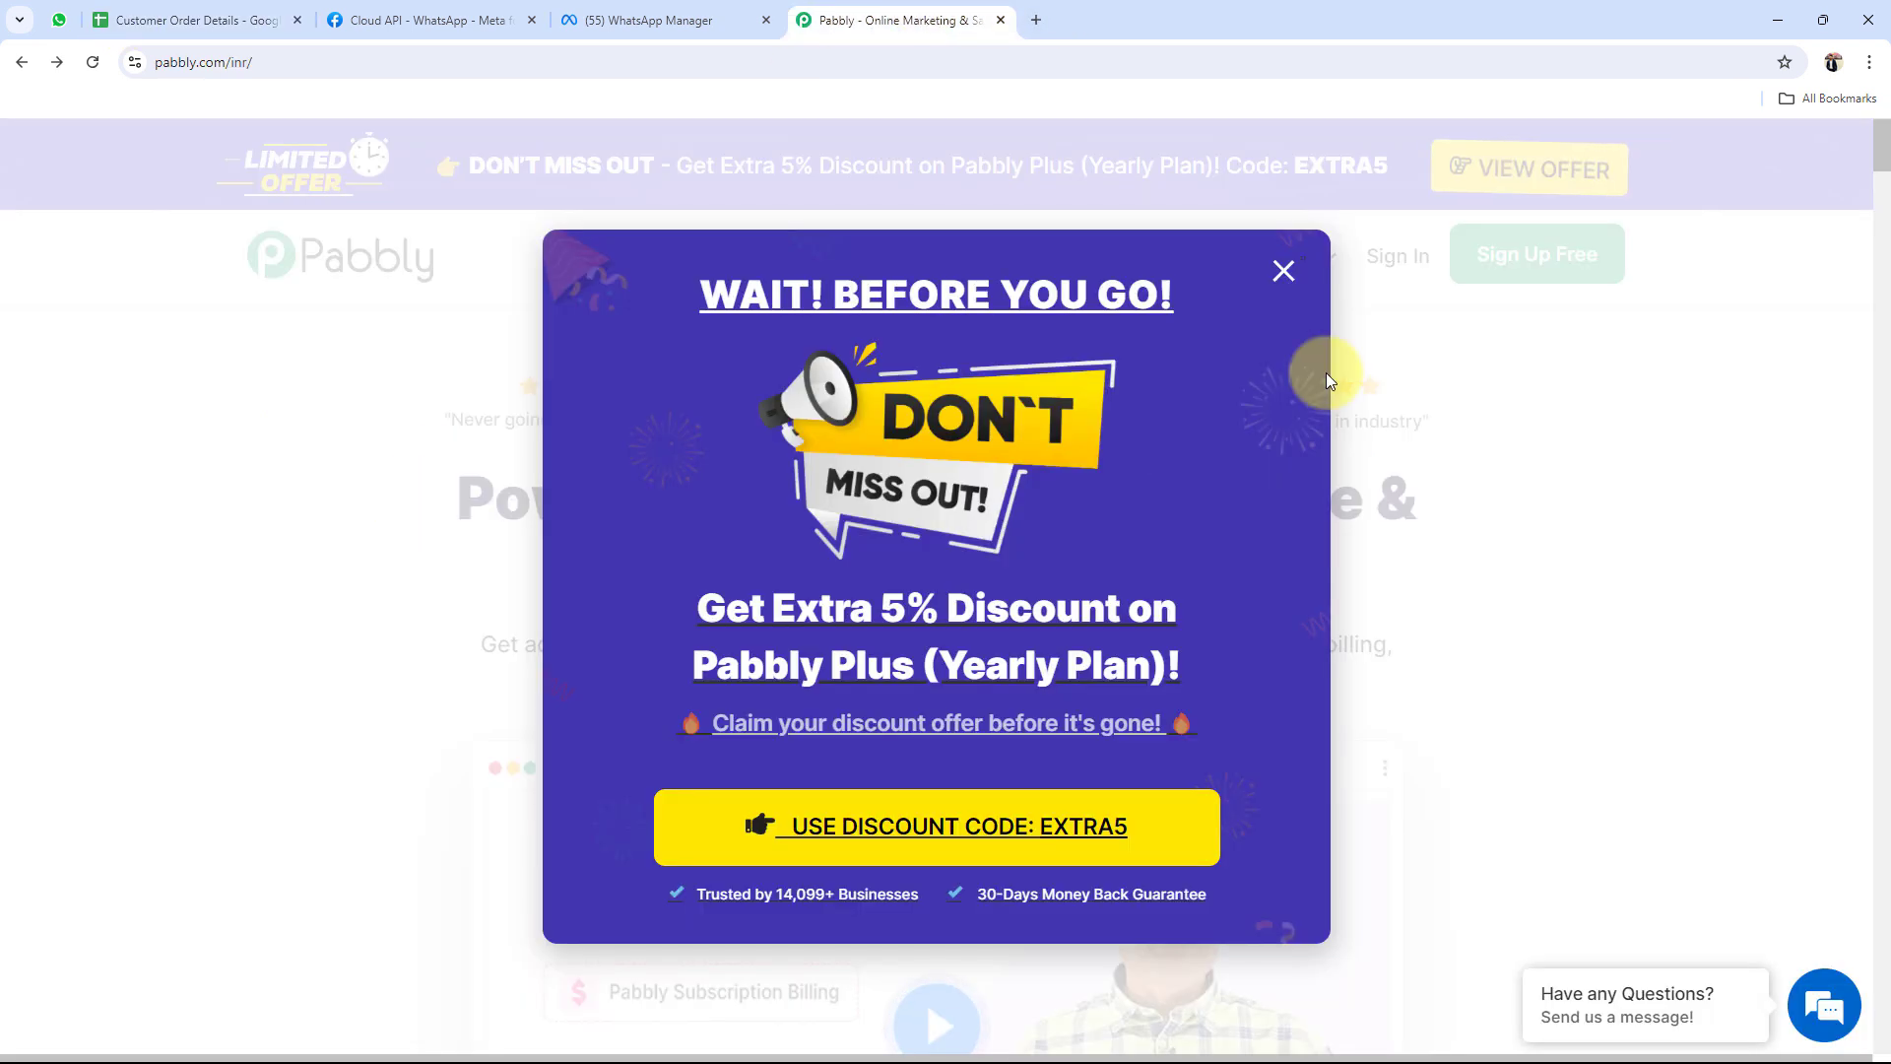
click(1282, 272)
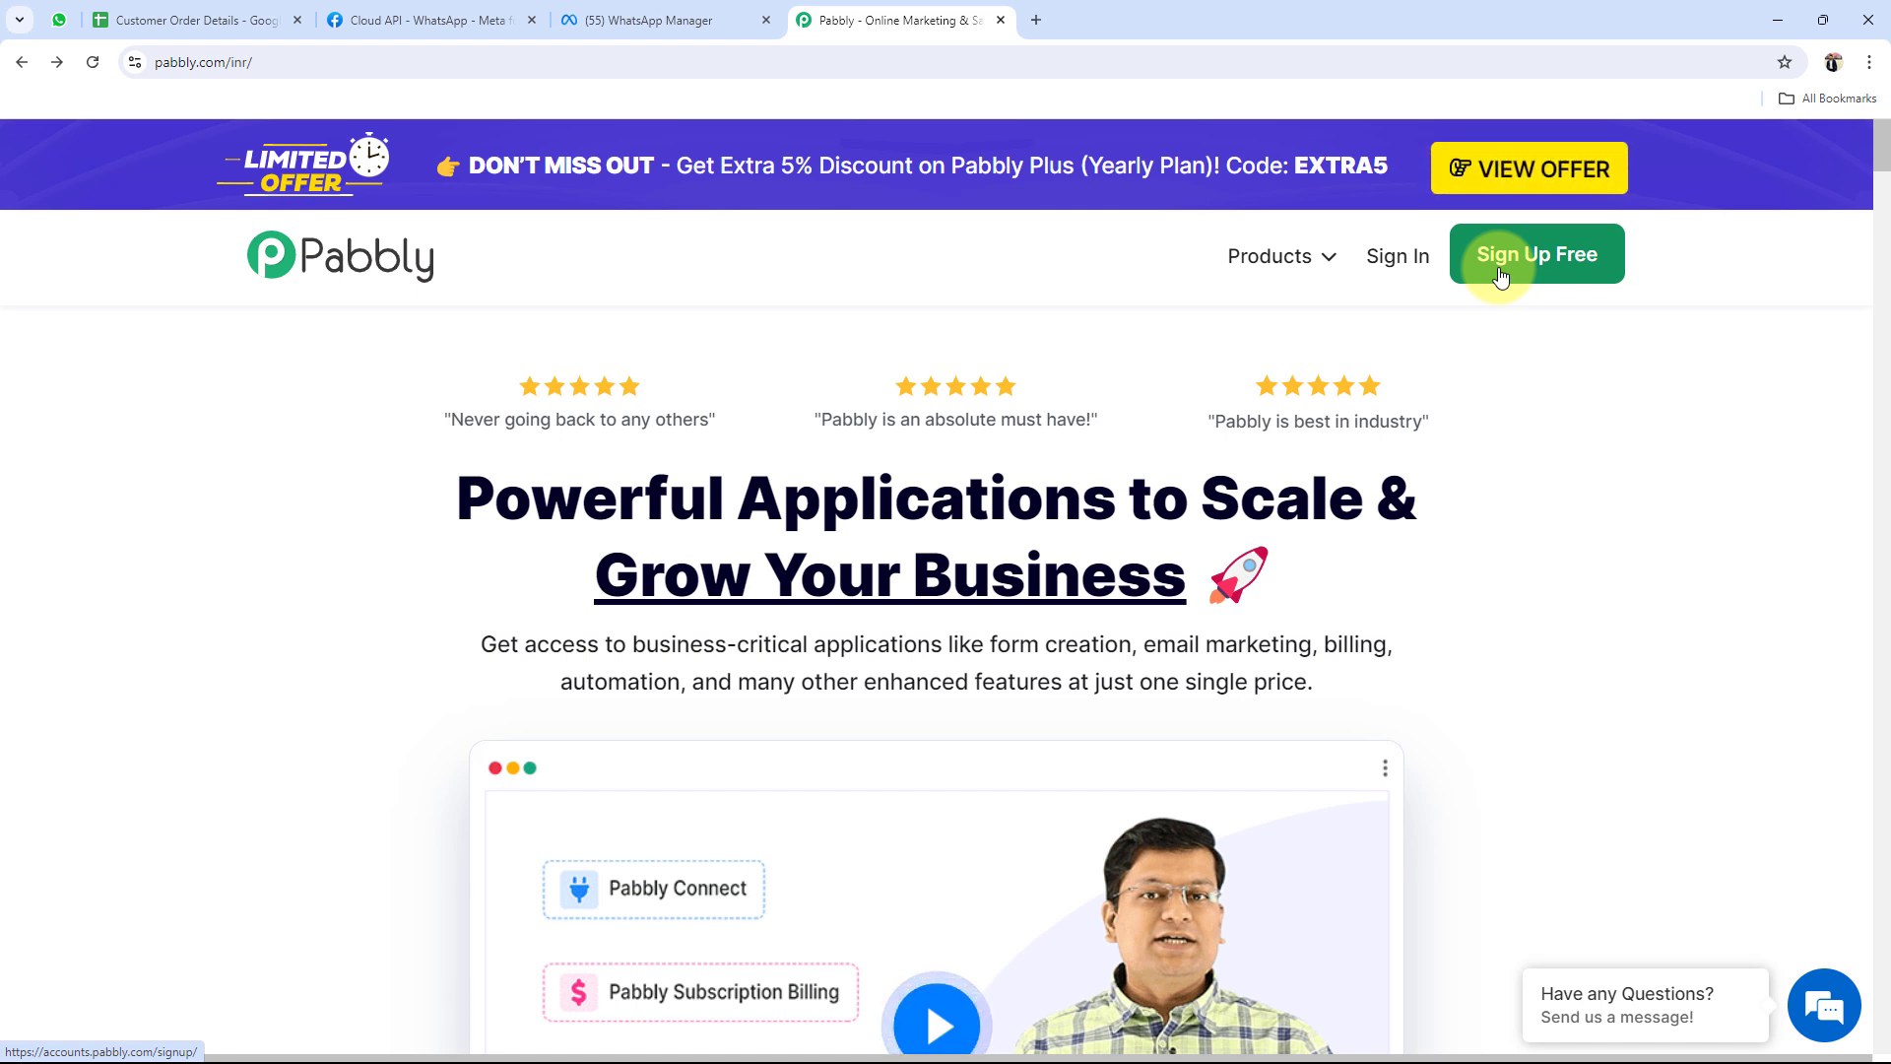
click(1370, 281)
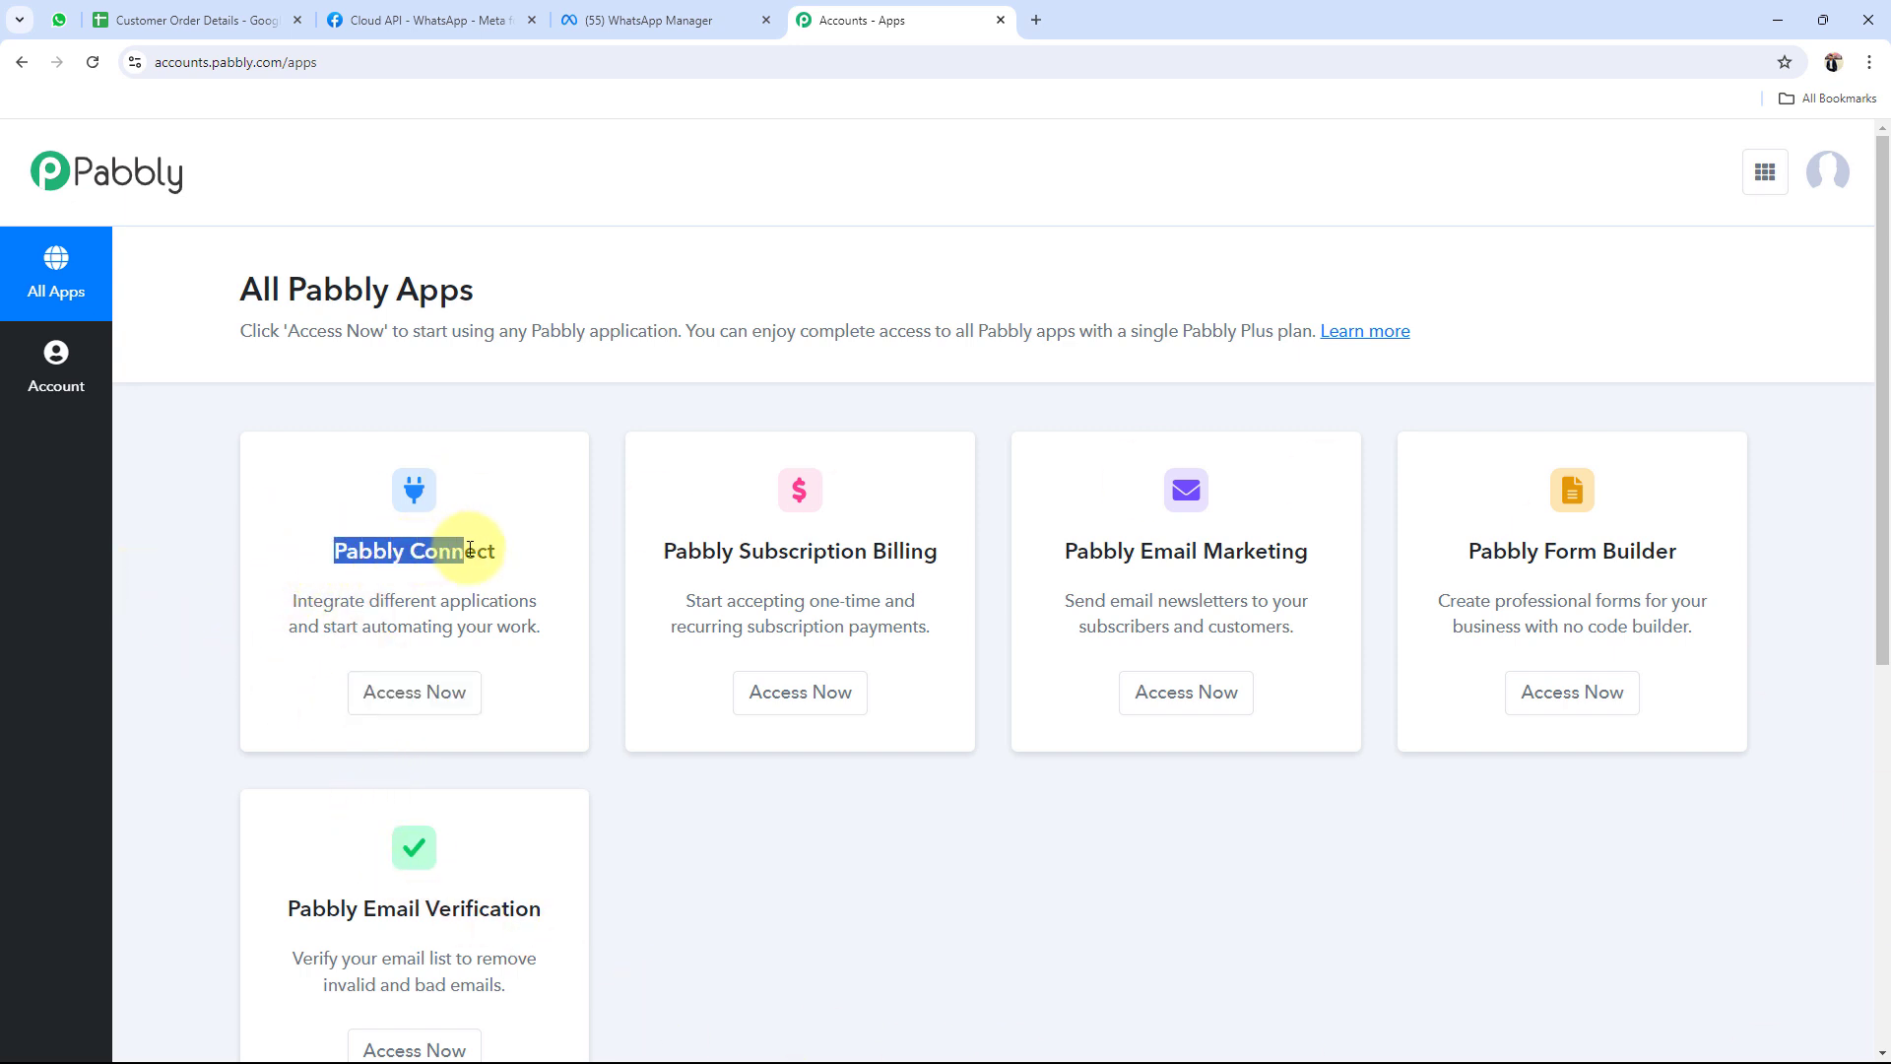
drag(337, 549, 507, 548)
click(401, 694)
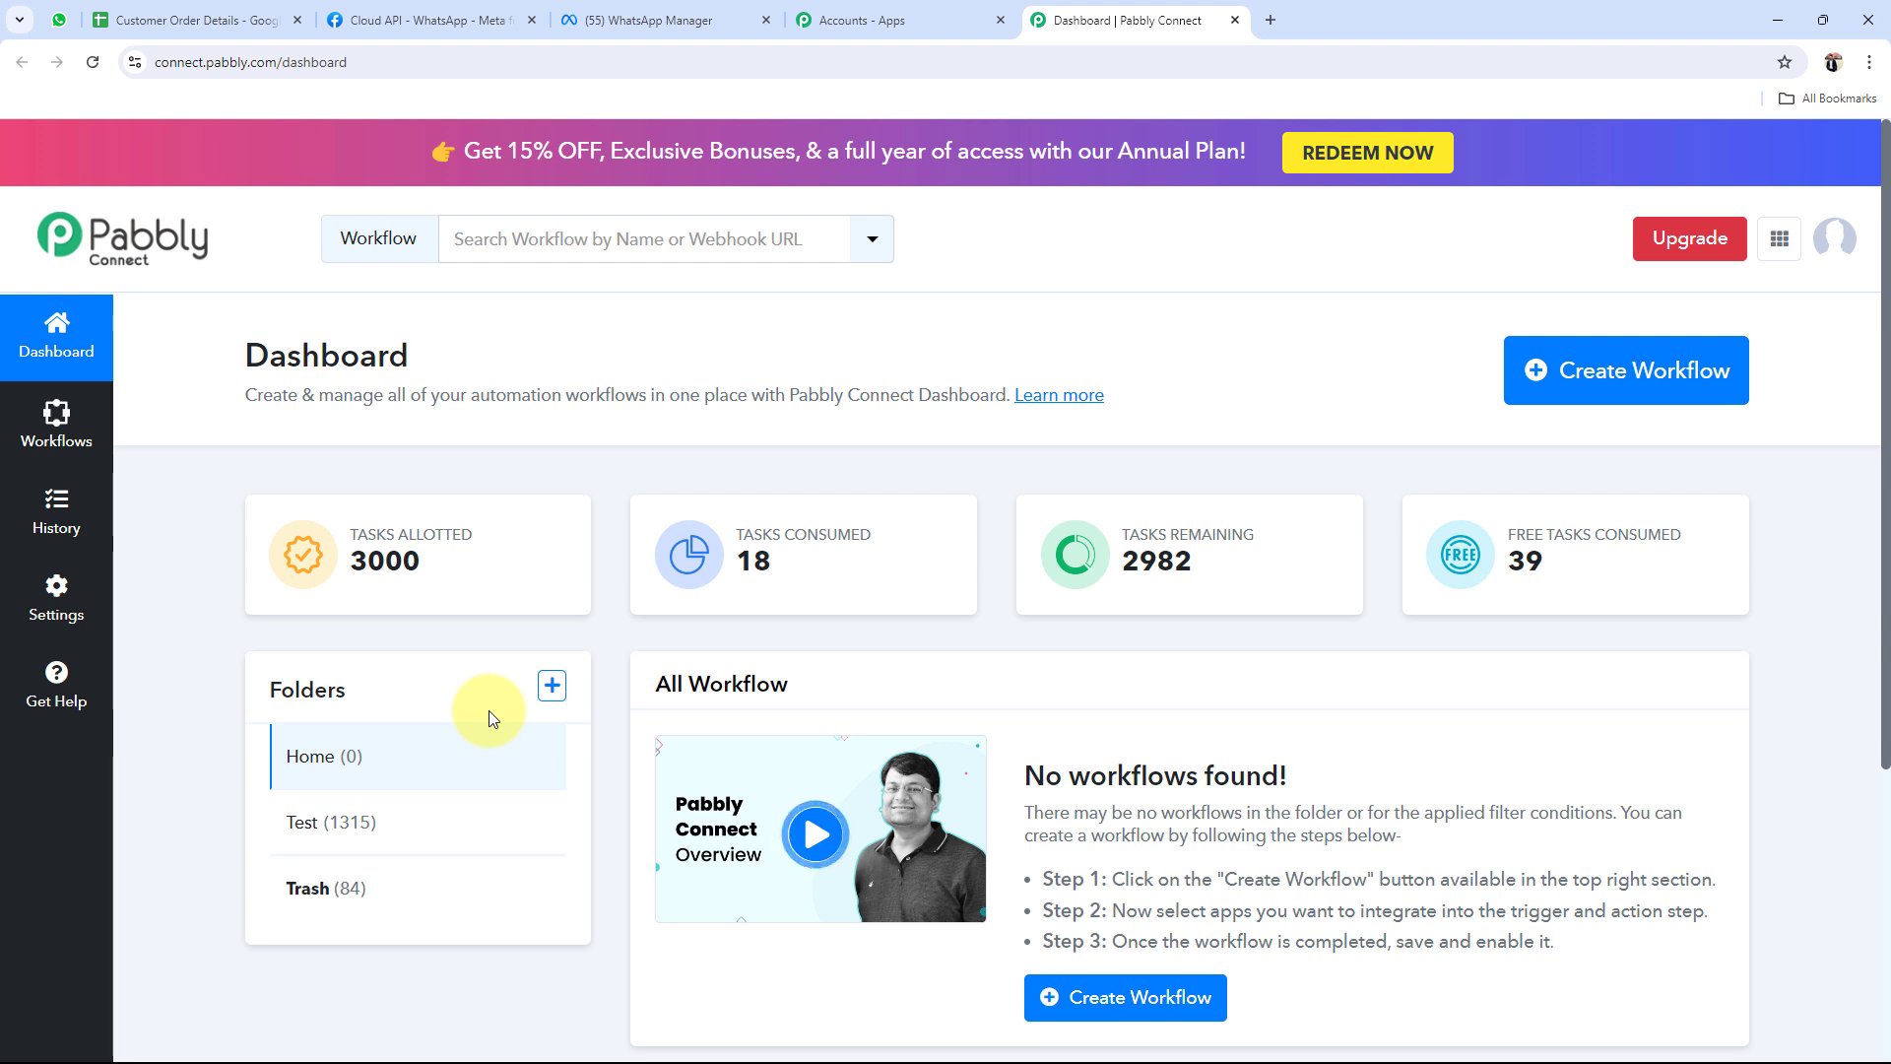
Create workflow 'Send Automated WhatsApp Notifications from Google Sheets', keeping it in the Home folder
double_click(306, 359)
click(303, 322)
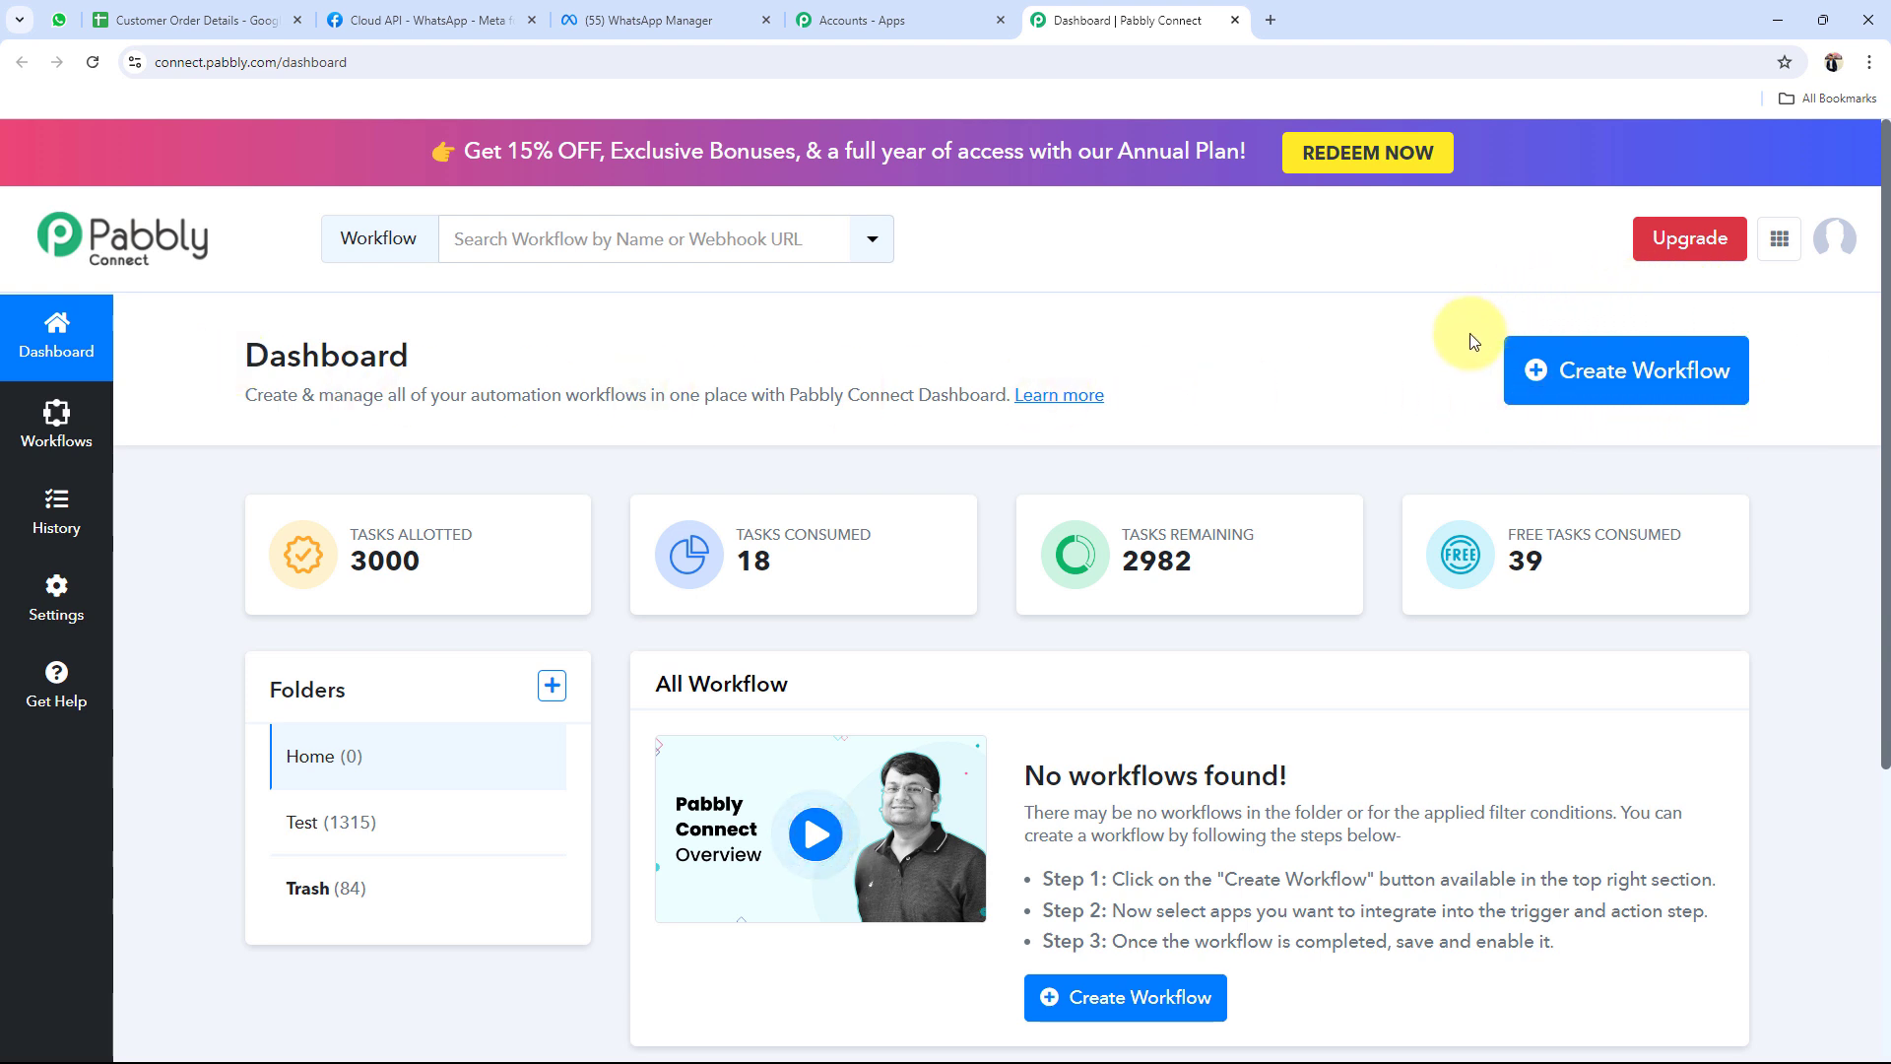
click(1661, 384)
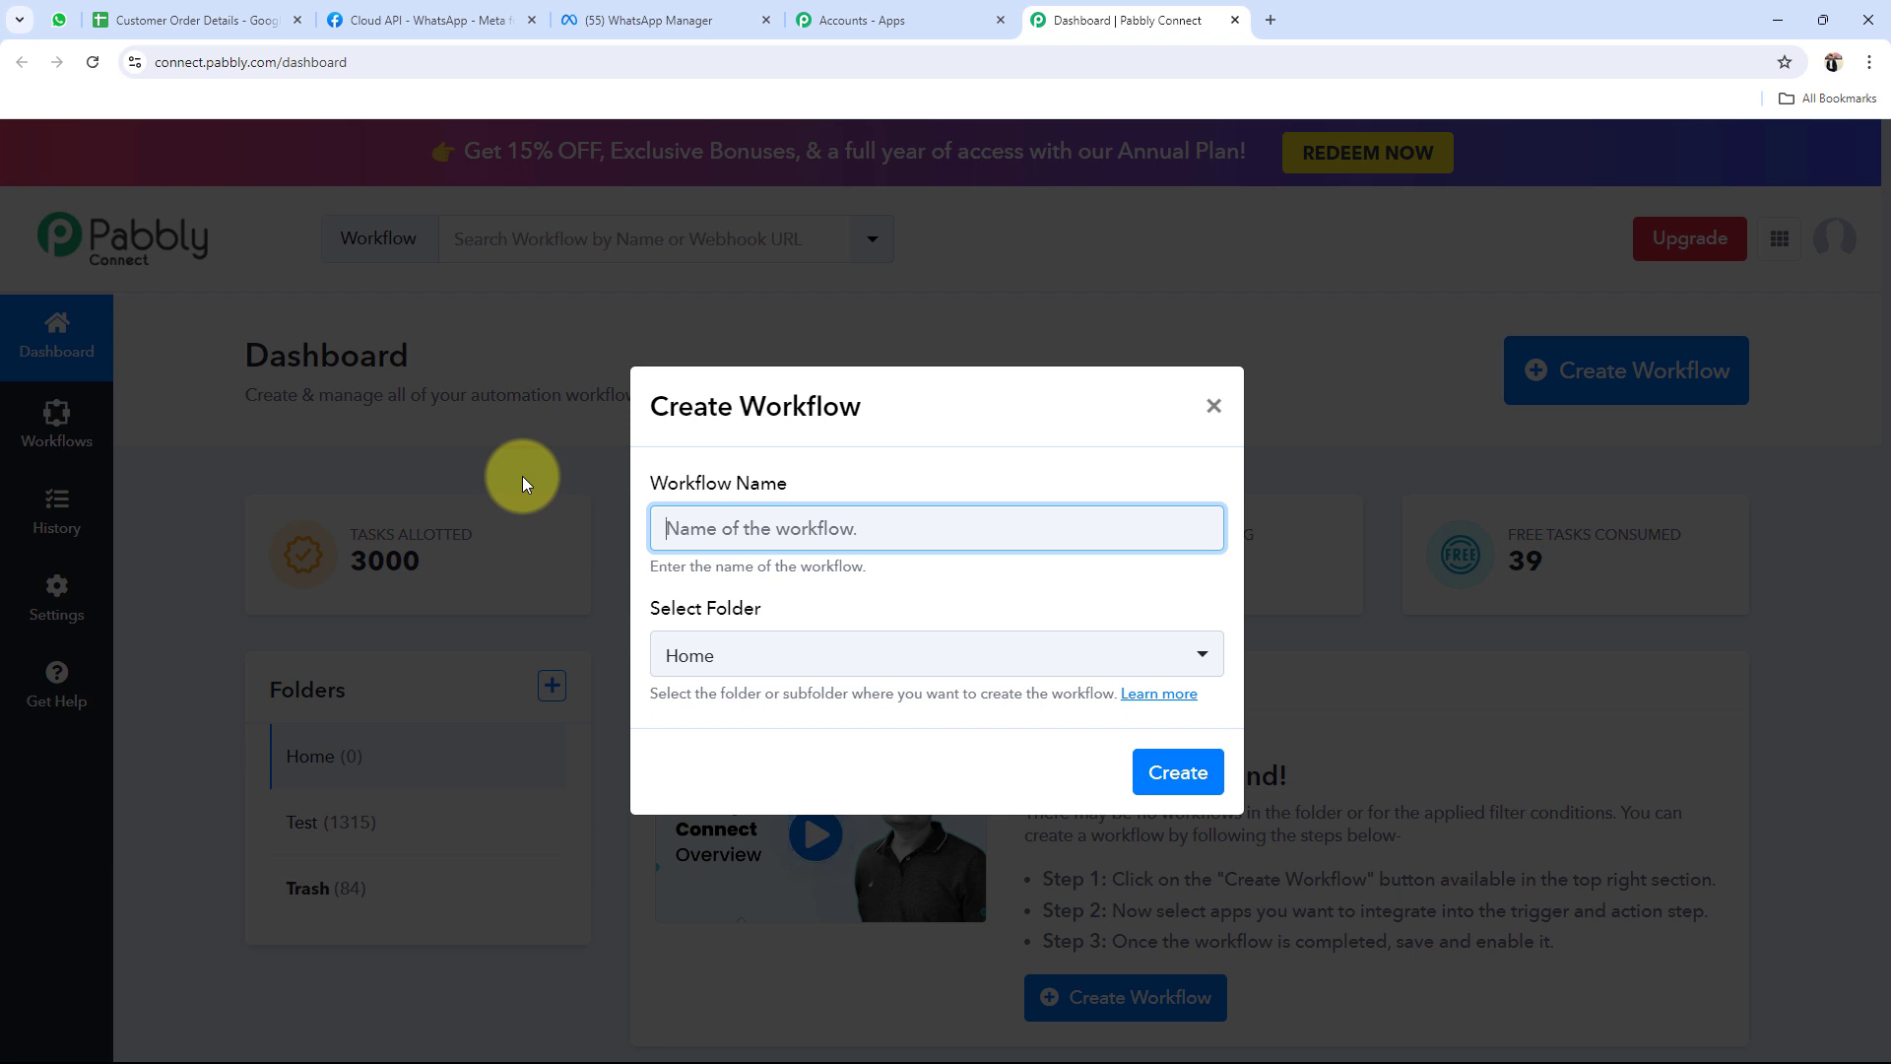
text(Send Automated WhatsApp Notifications from Google Sheets)
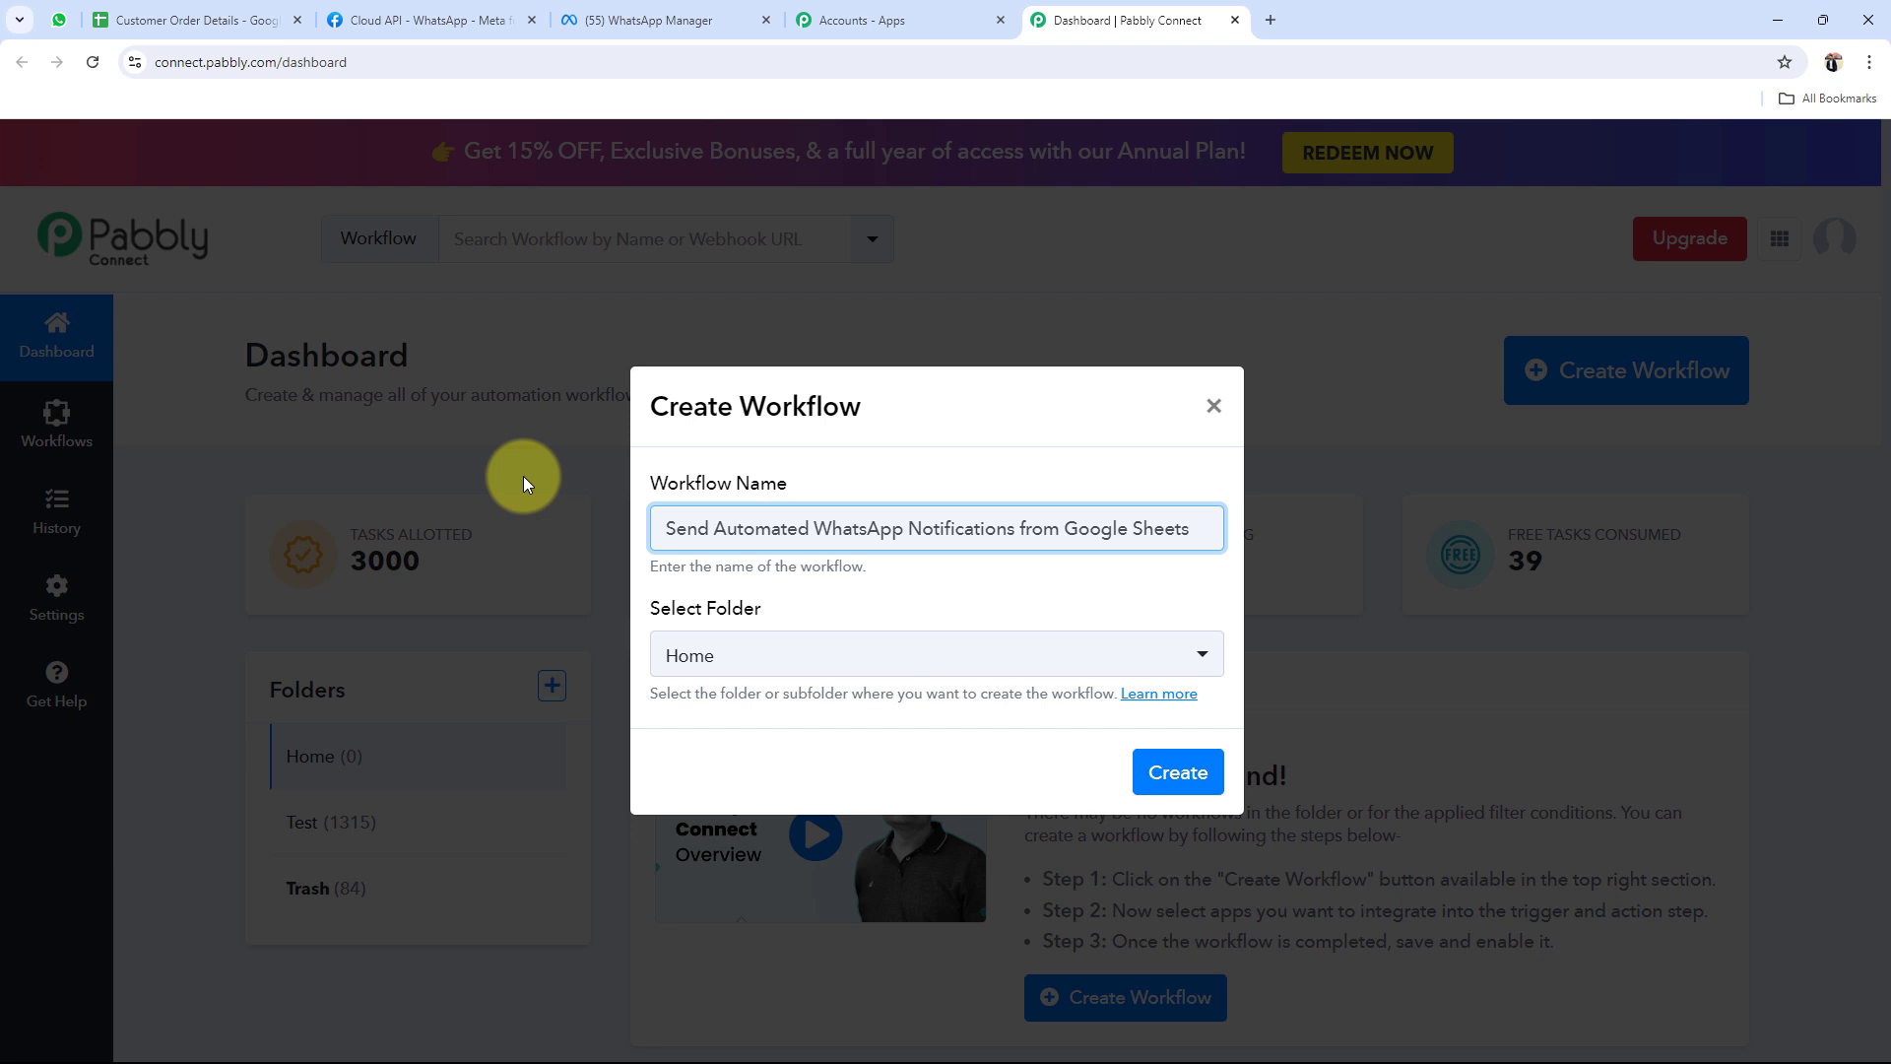
click(691, 645)
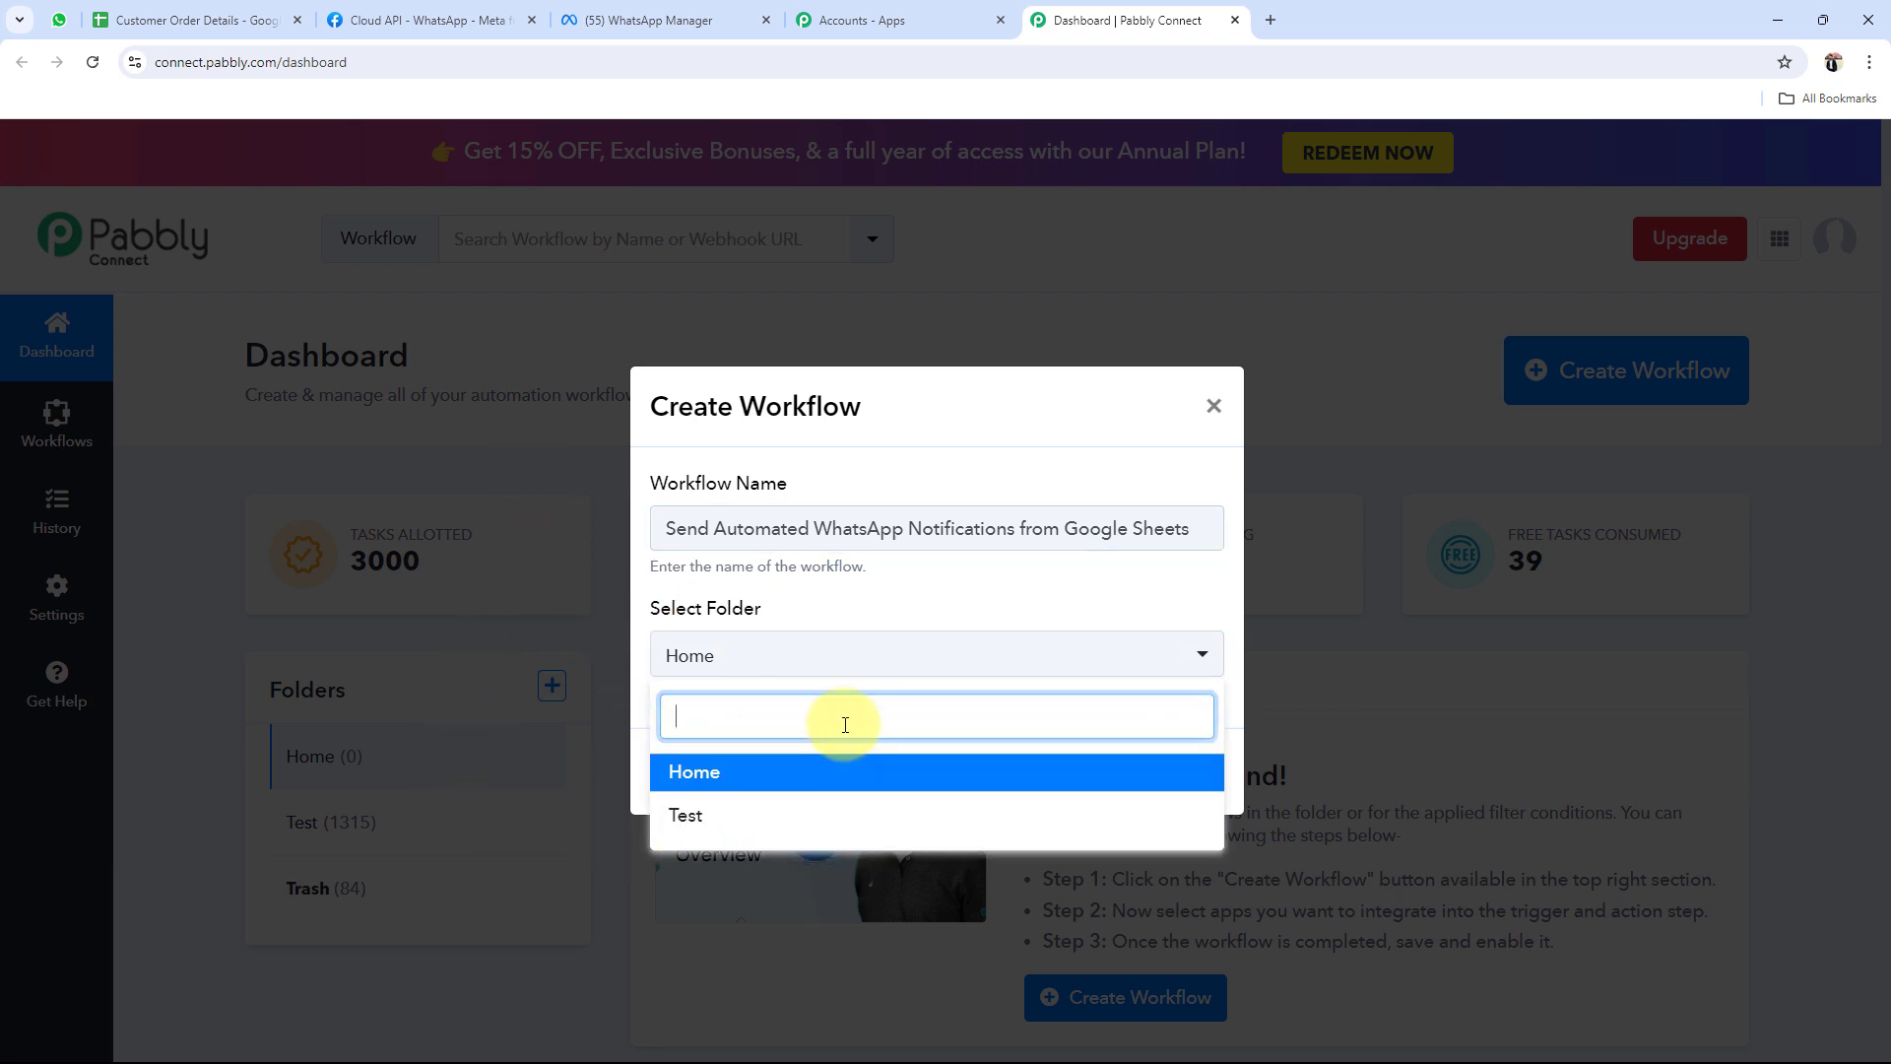
click(679, 773)
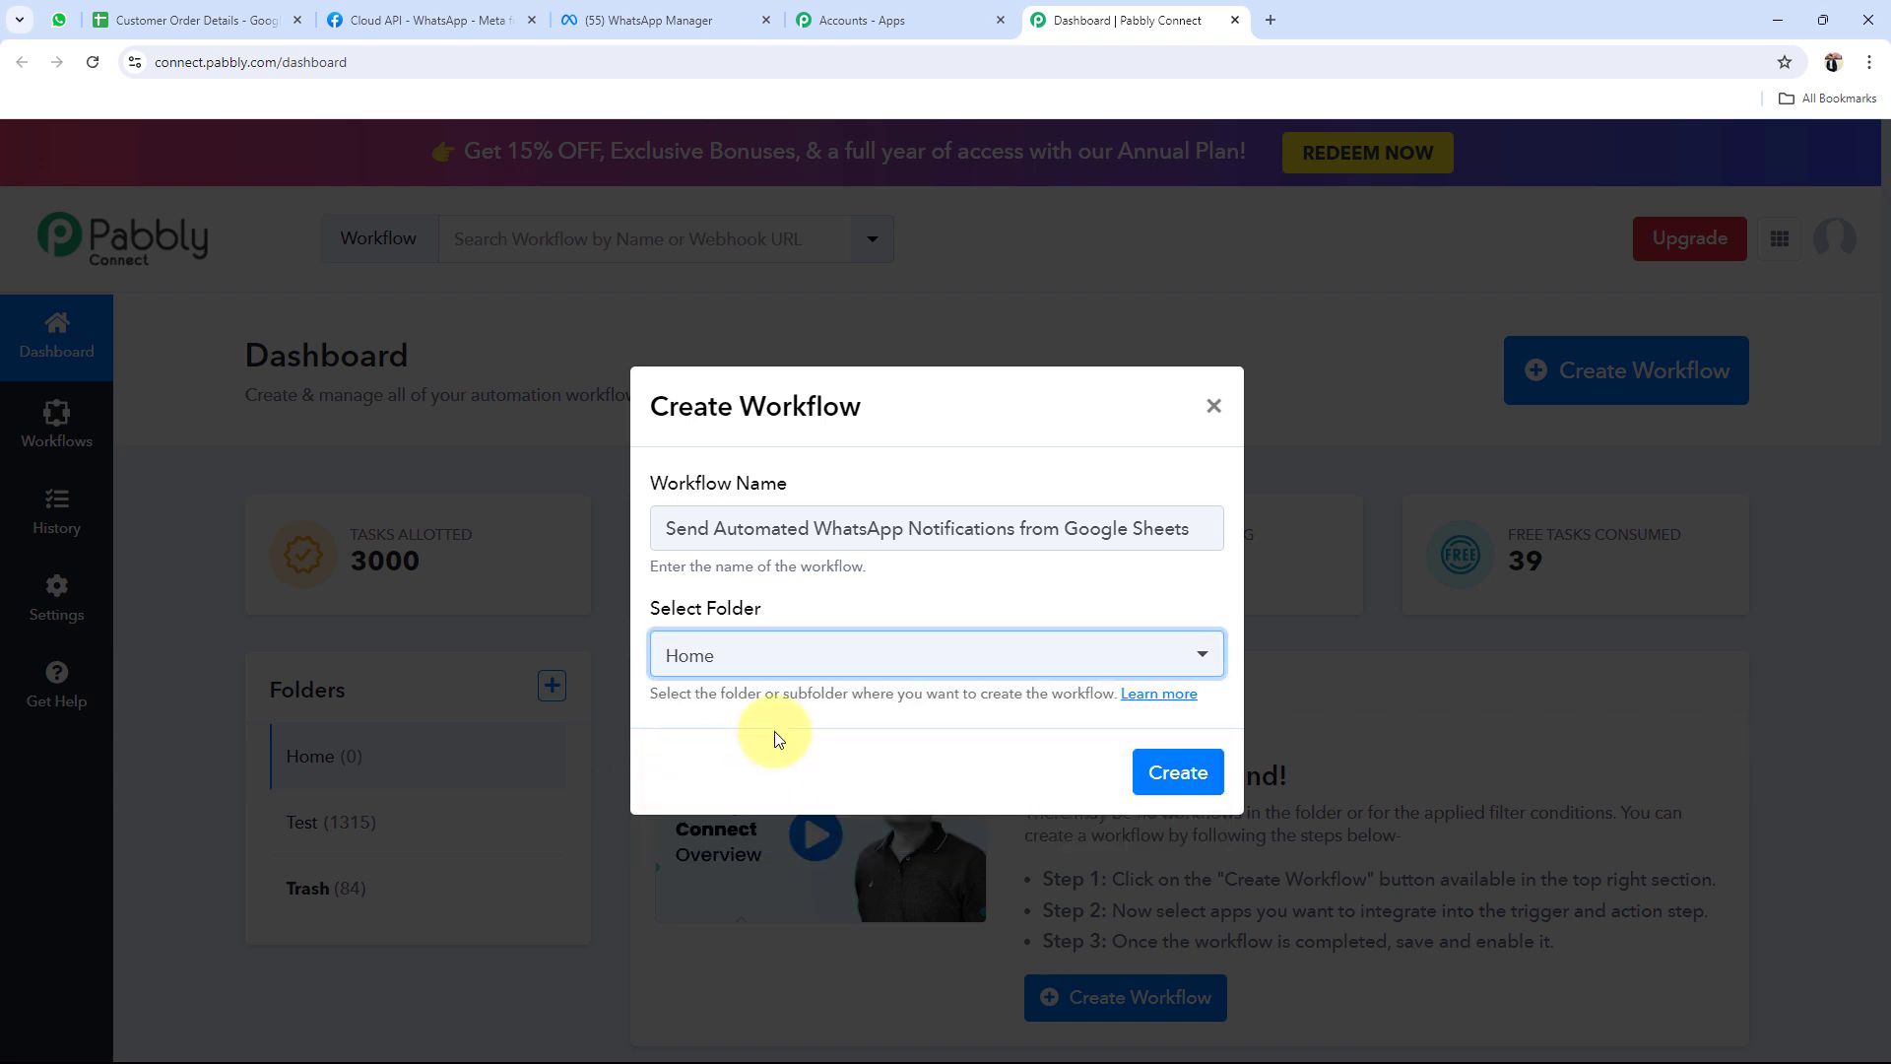
click(1148, 776)
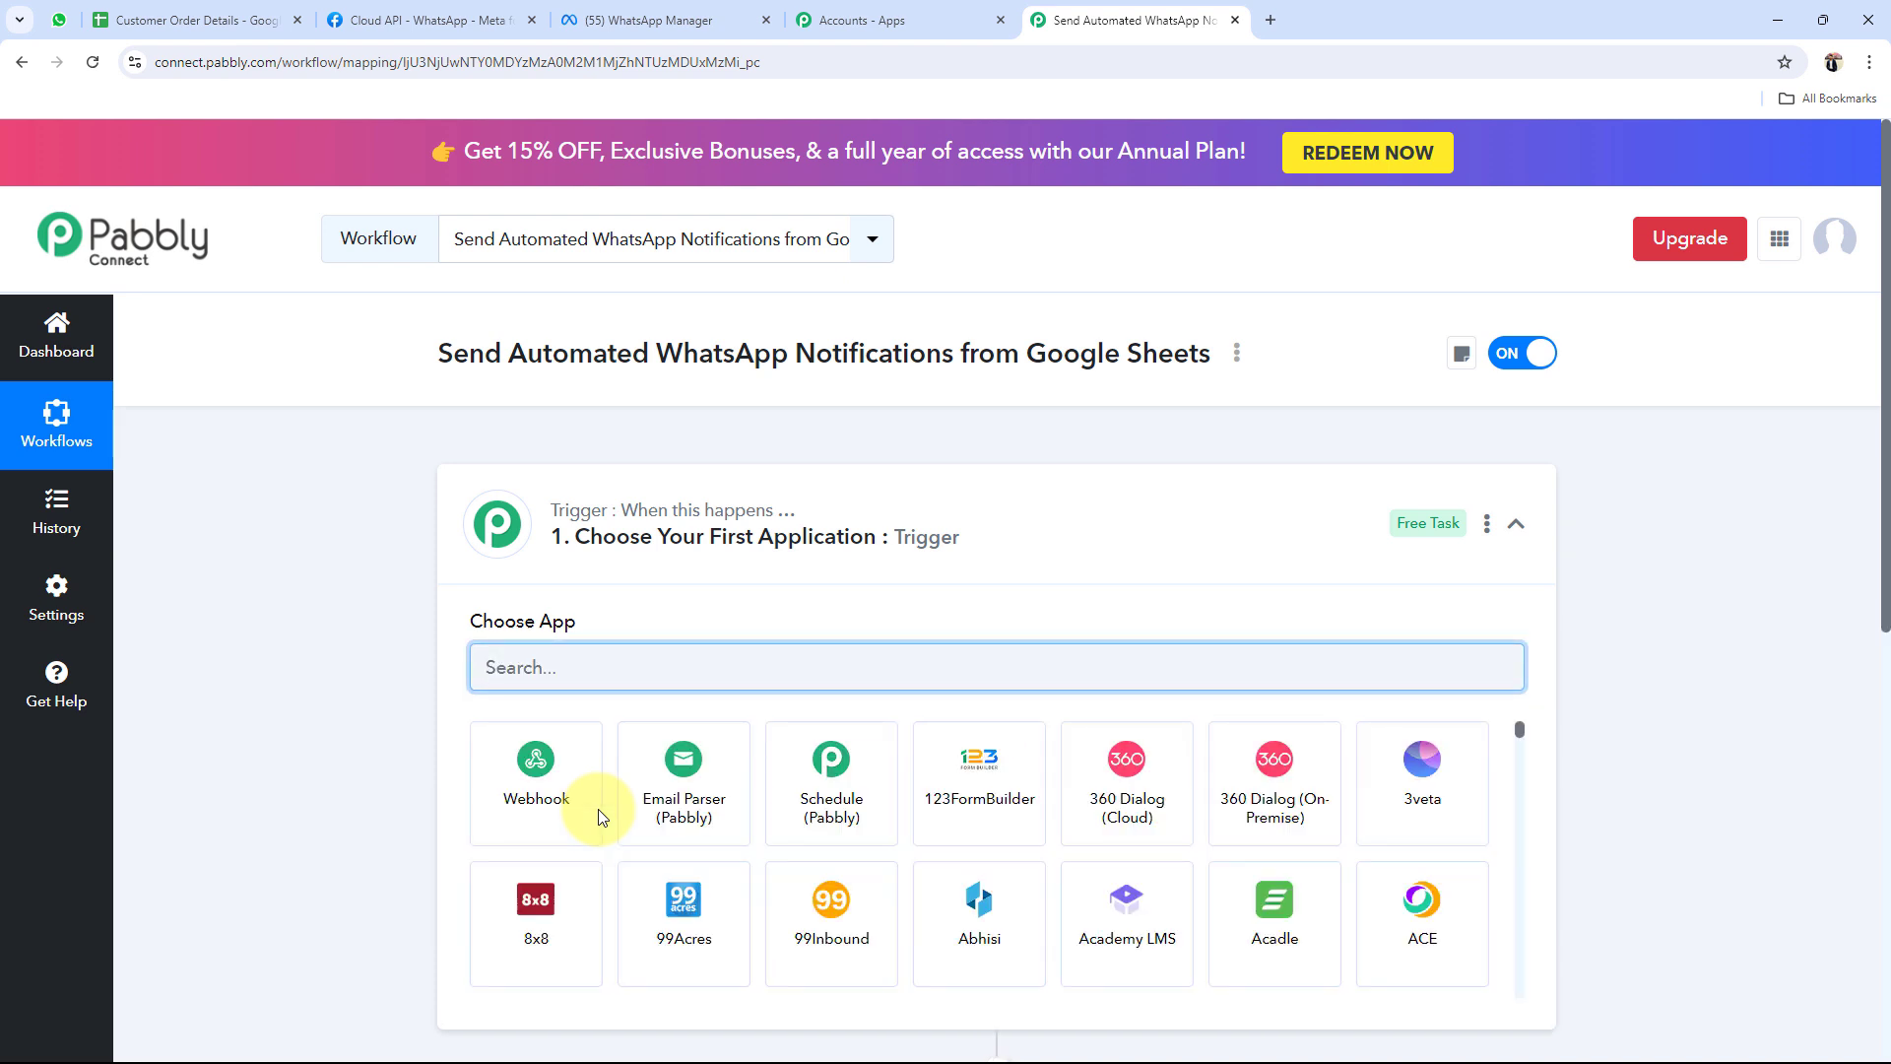
Search 'Google' in the trigger's app list and choose Google Sheets
click(1047, 553)
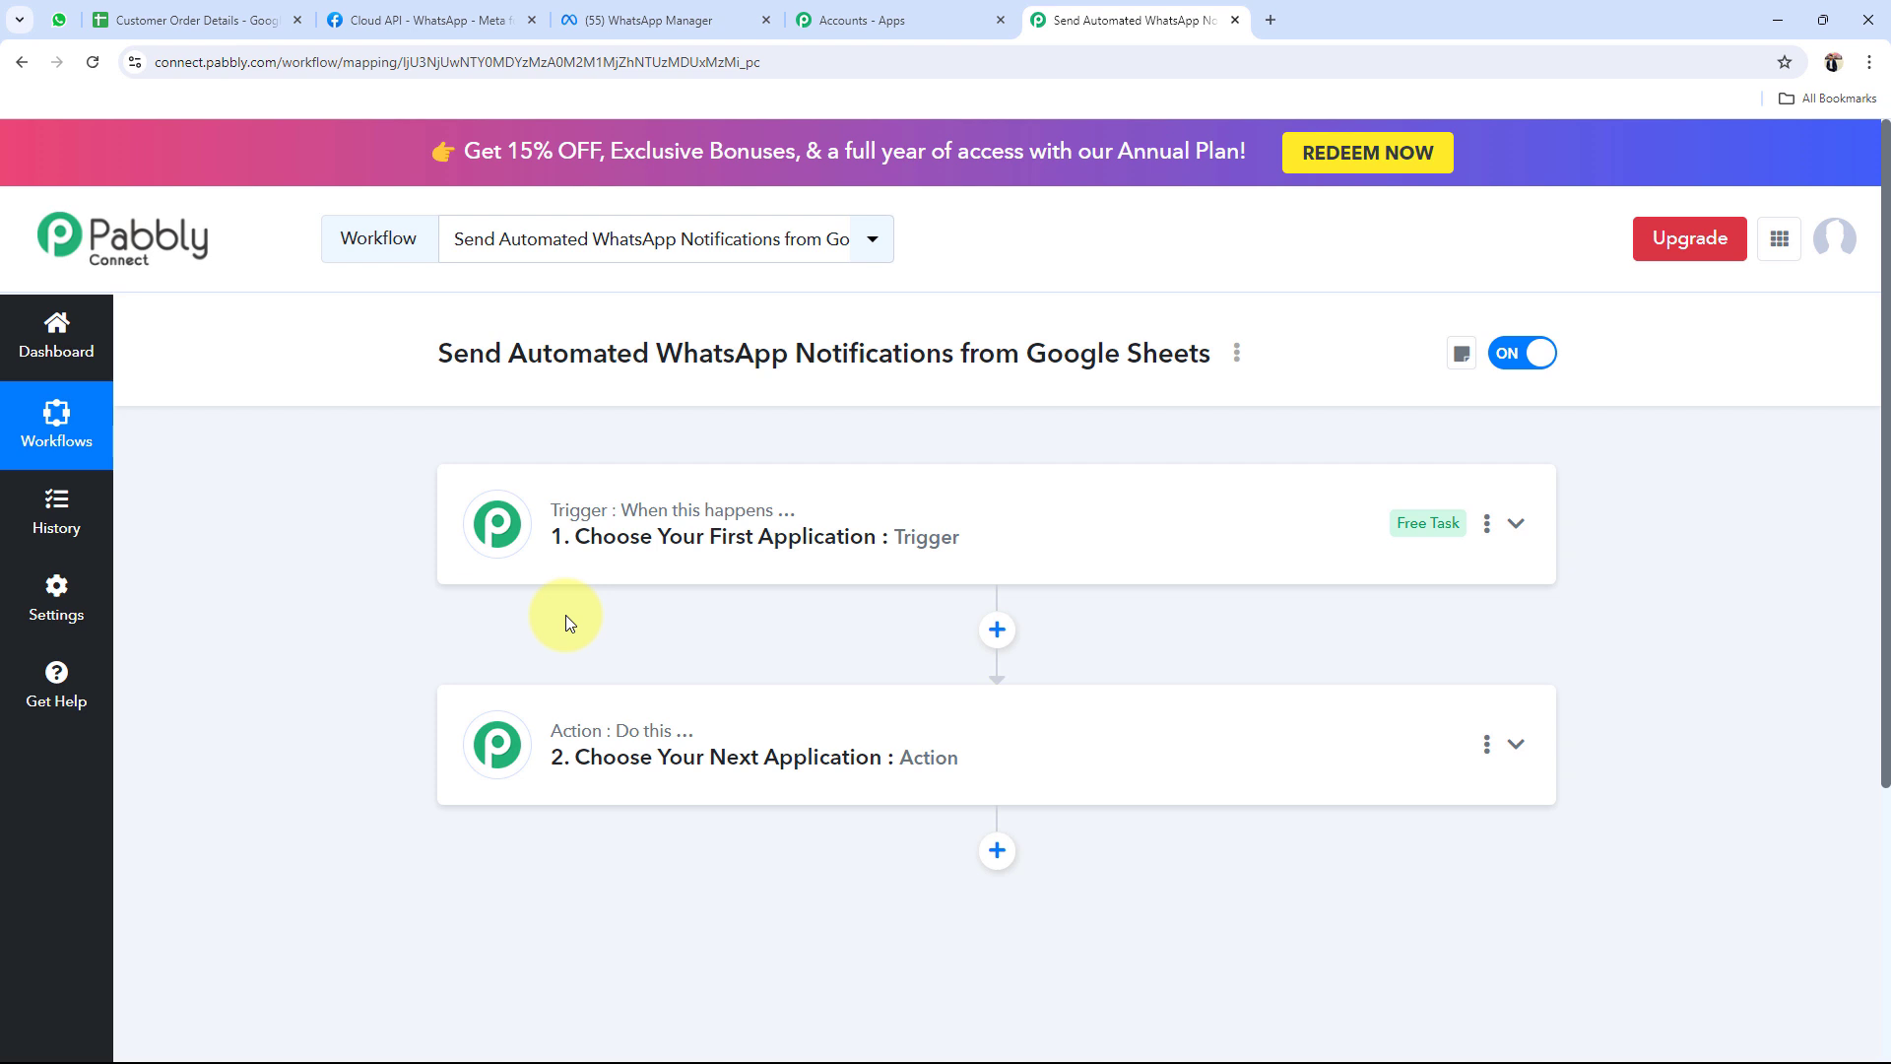
mouse_move(580, 510)
click(591, 517)
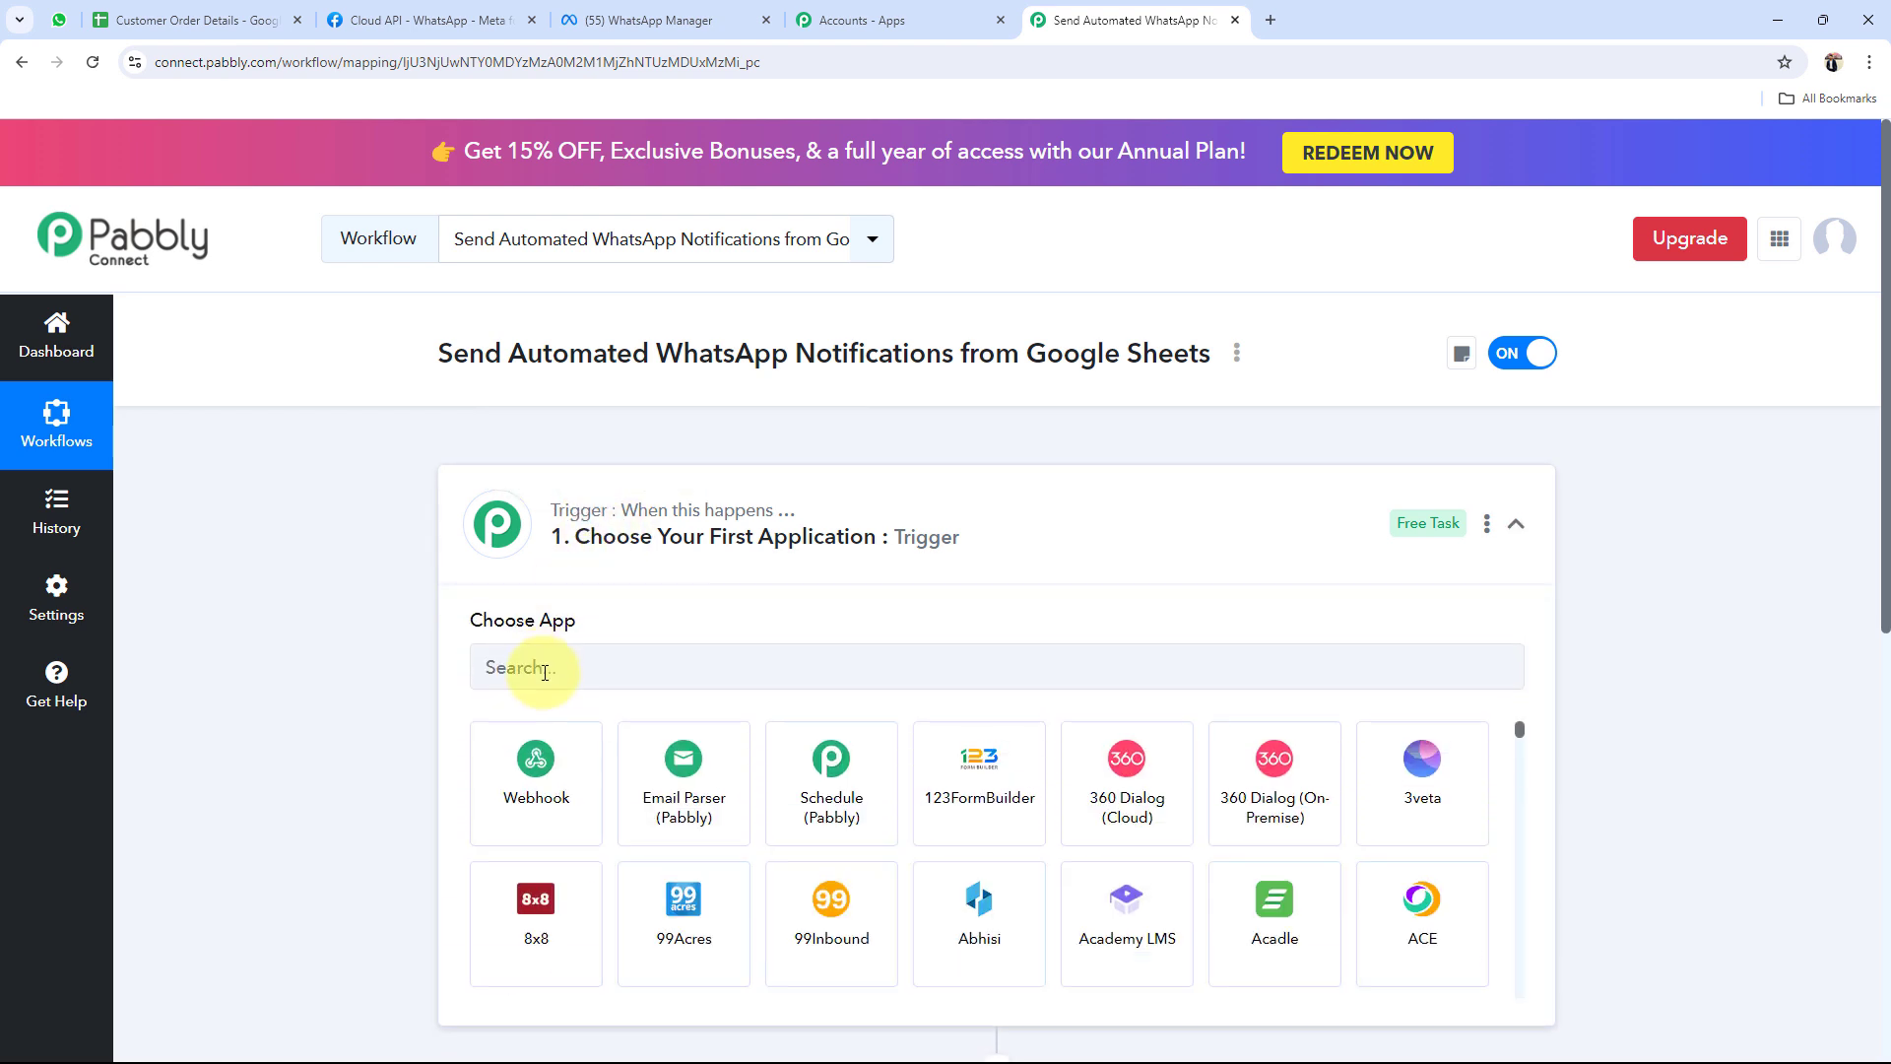
text(G)
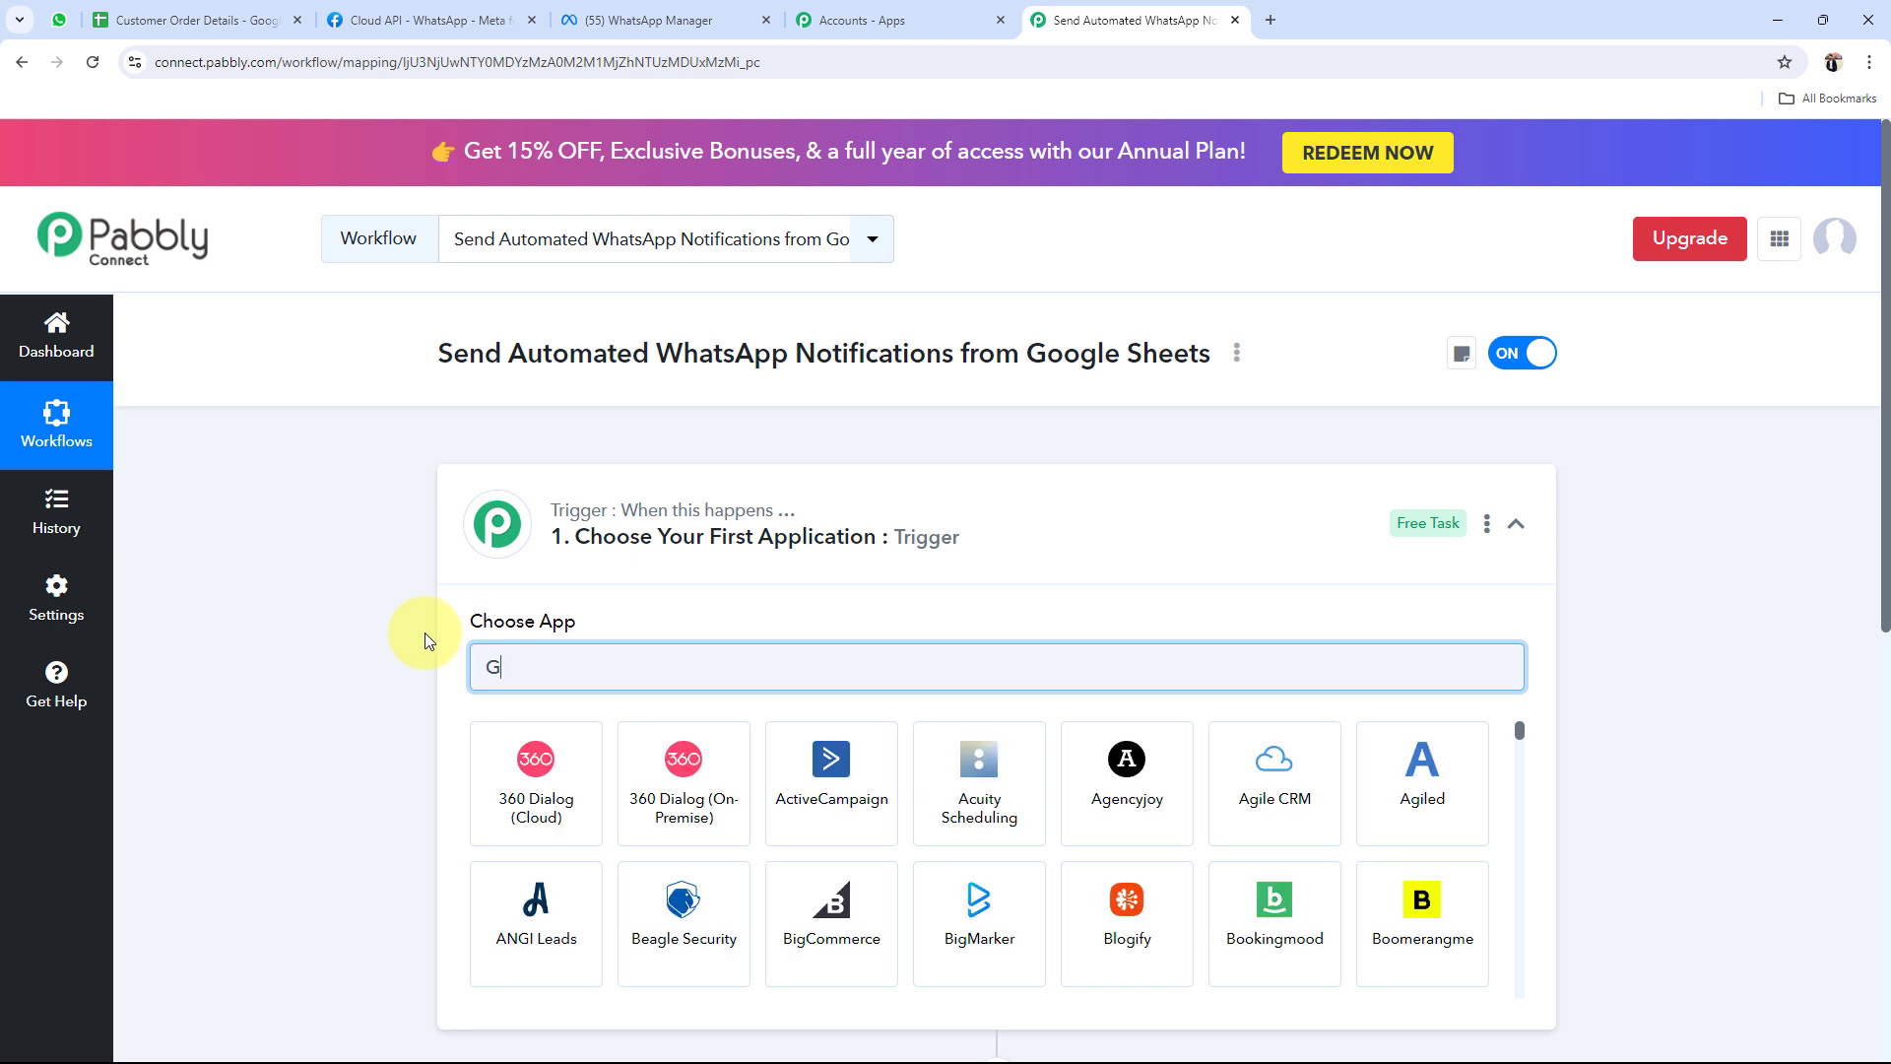
text(oogle)
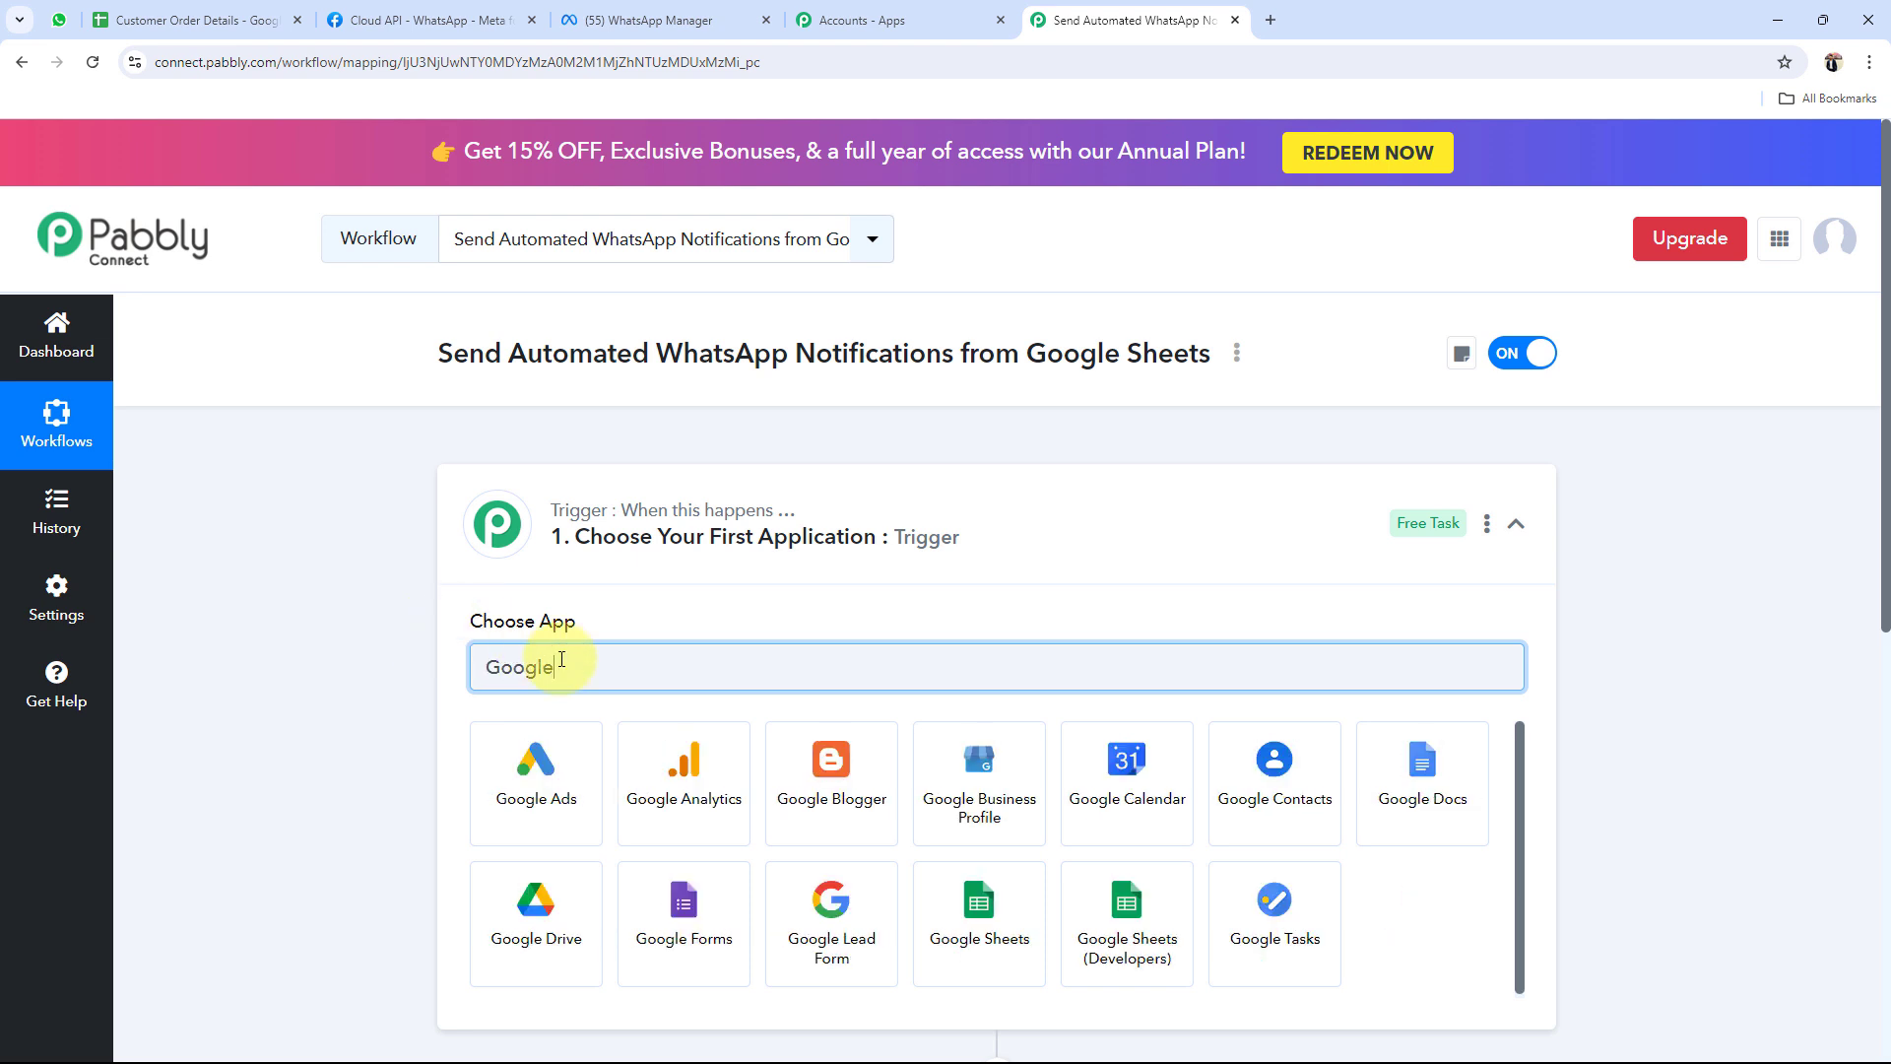
click(975, 905)
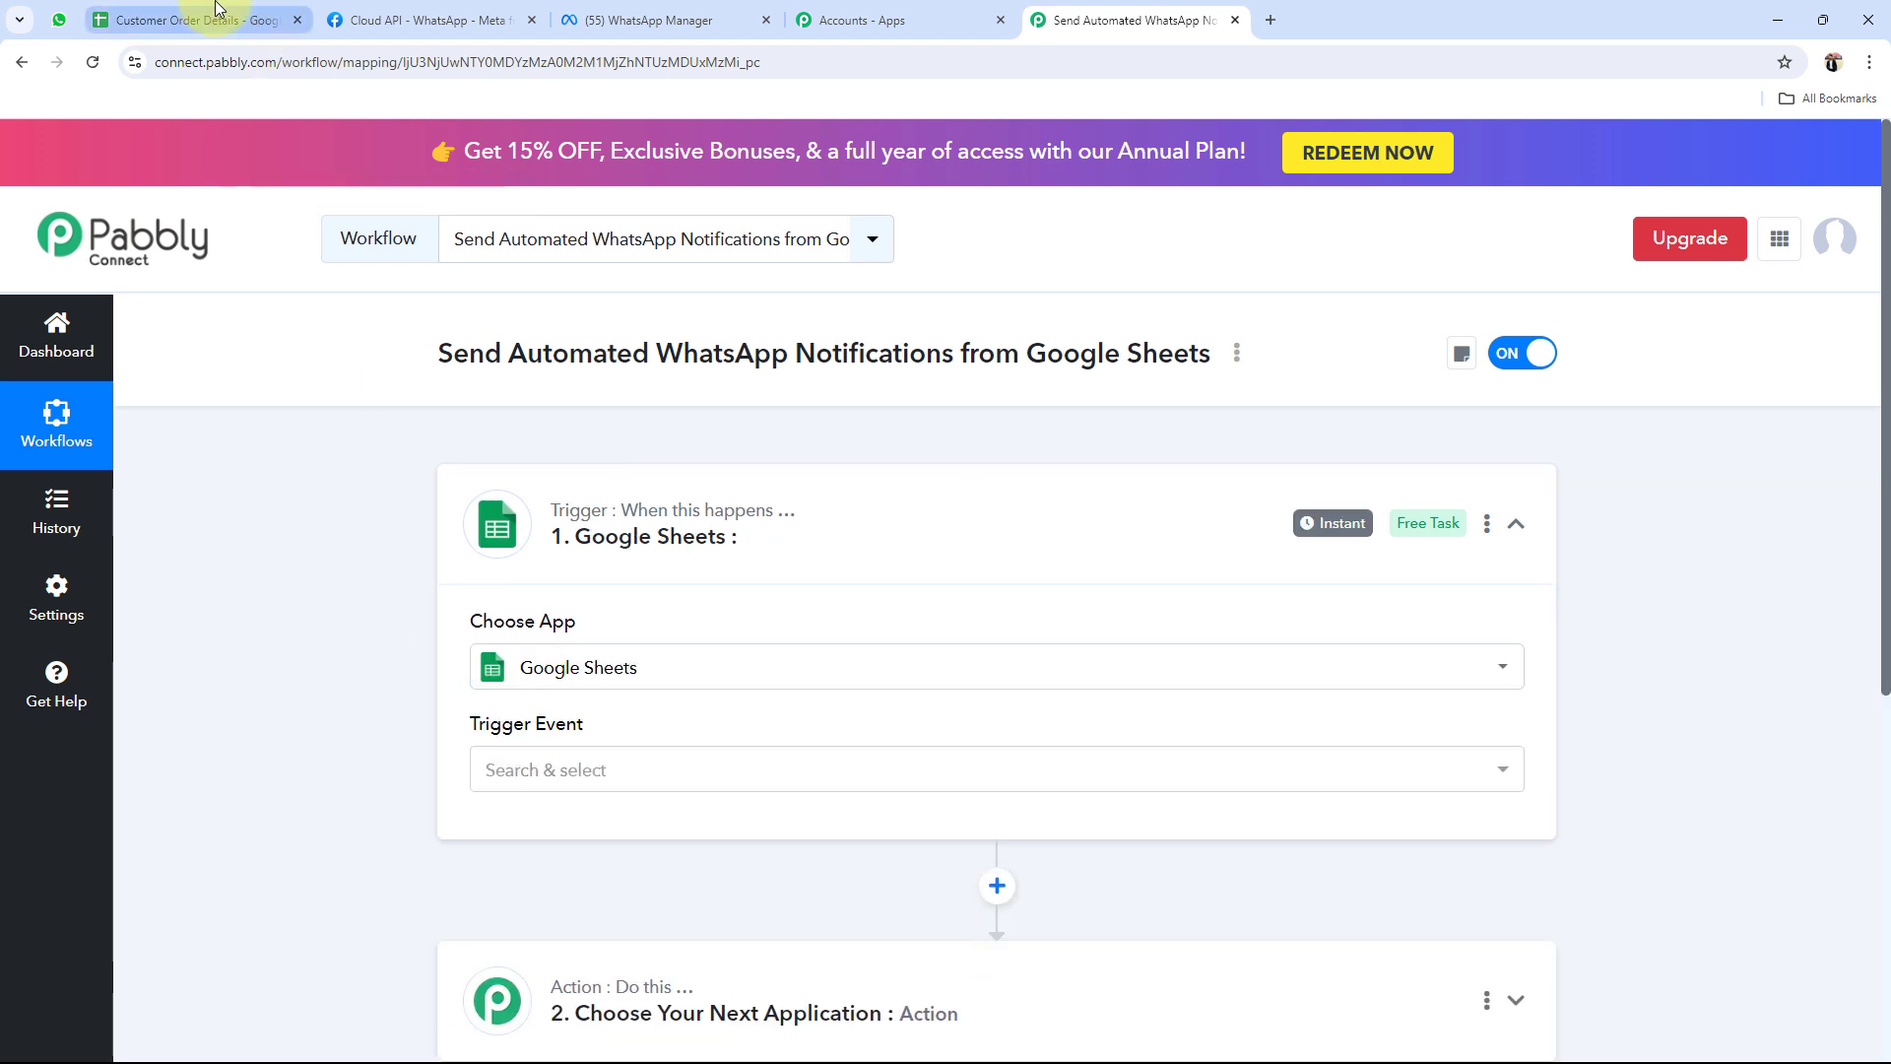
Pick 'New or Updated Spreadsheet Row' as the Google Sheets trigger event
click(182, 19)
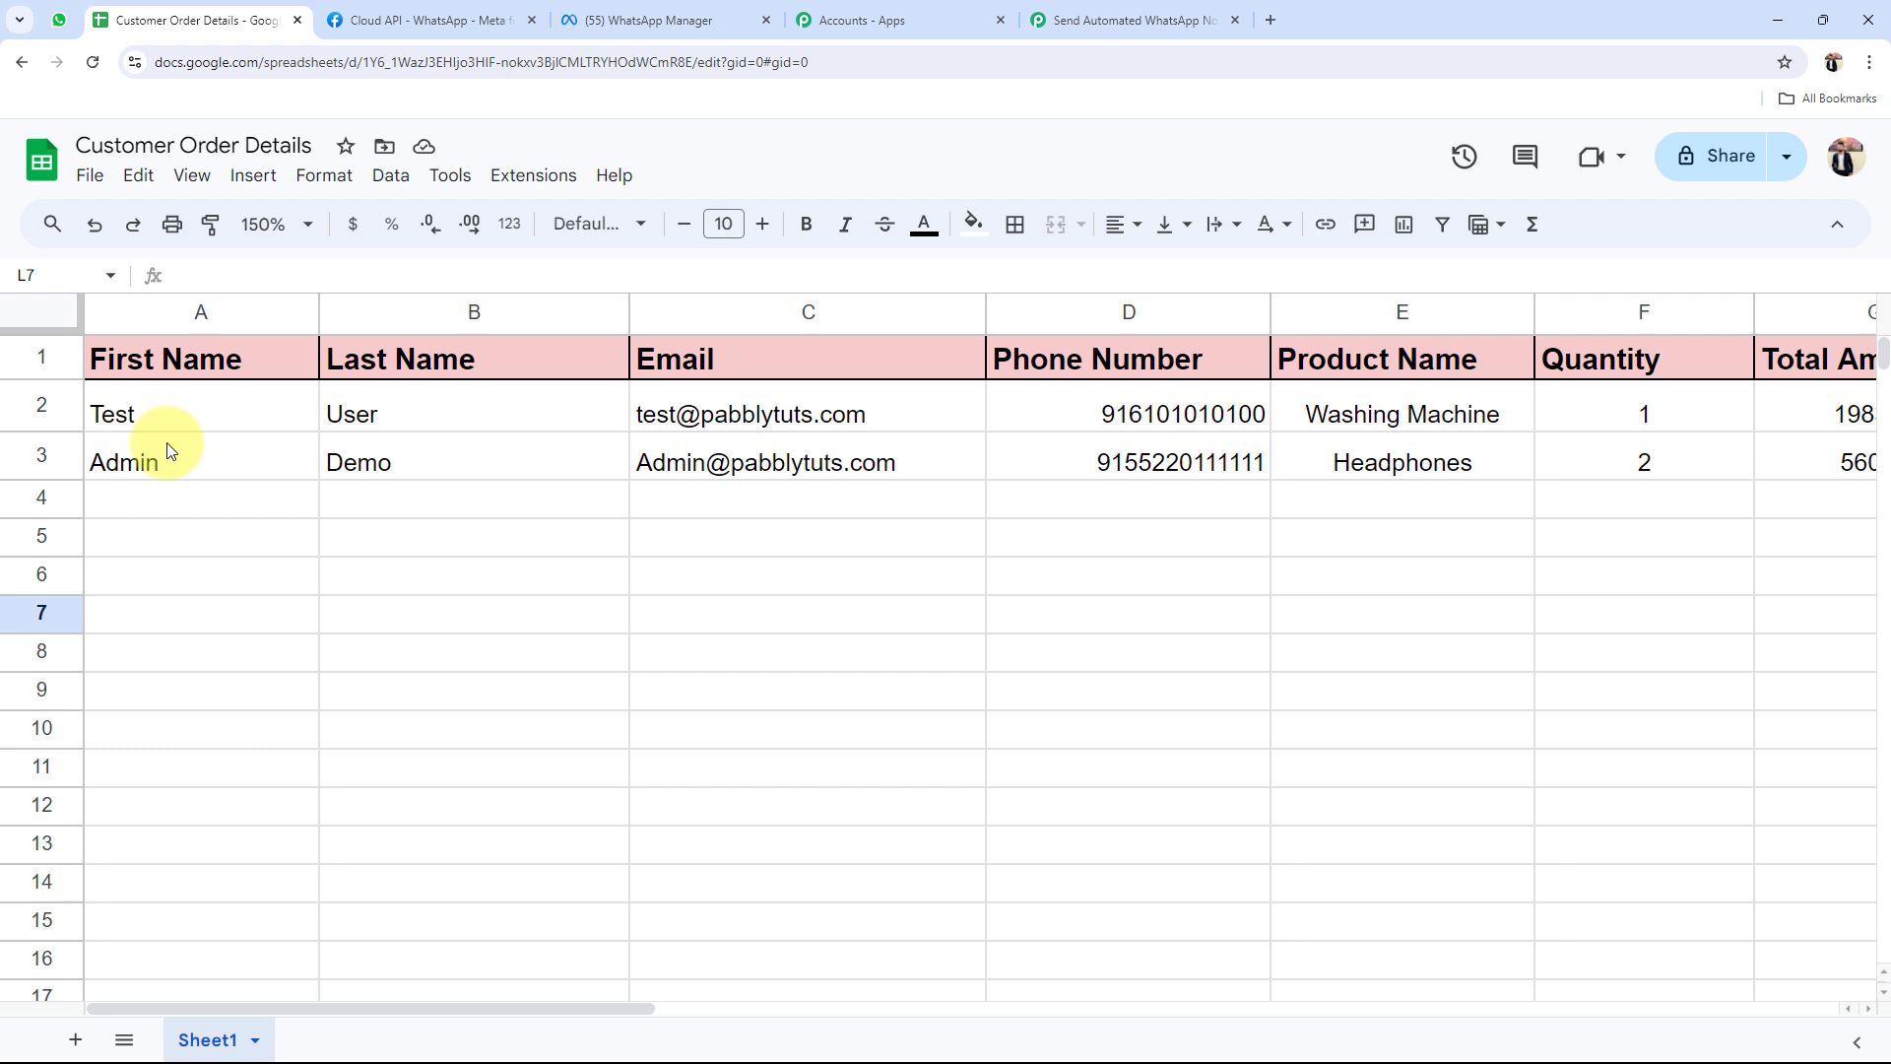
drag(264, 1007, 774, 1025)
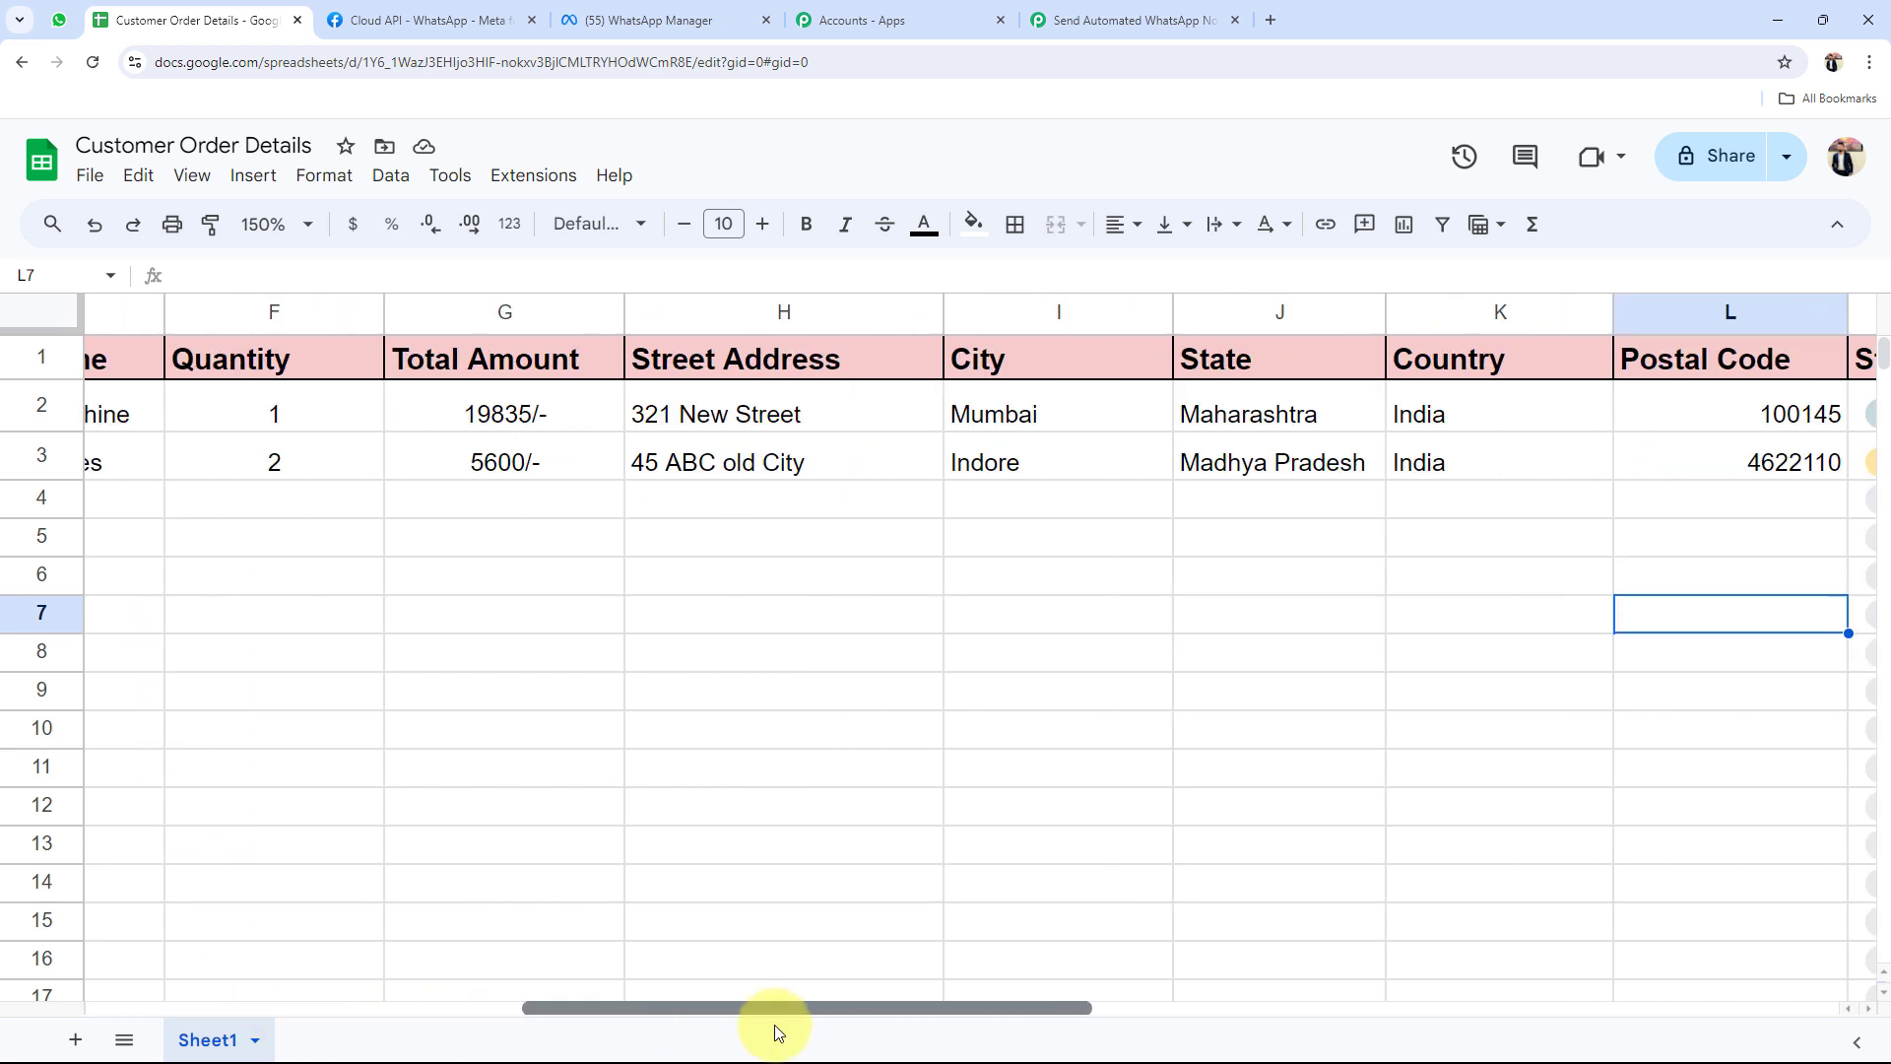
drag(1089, 1007, 1221, 1007)
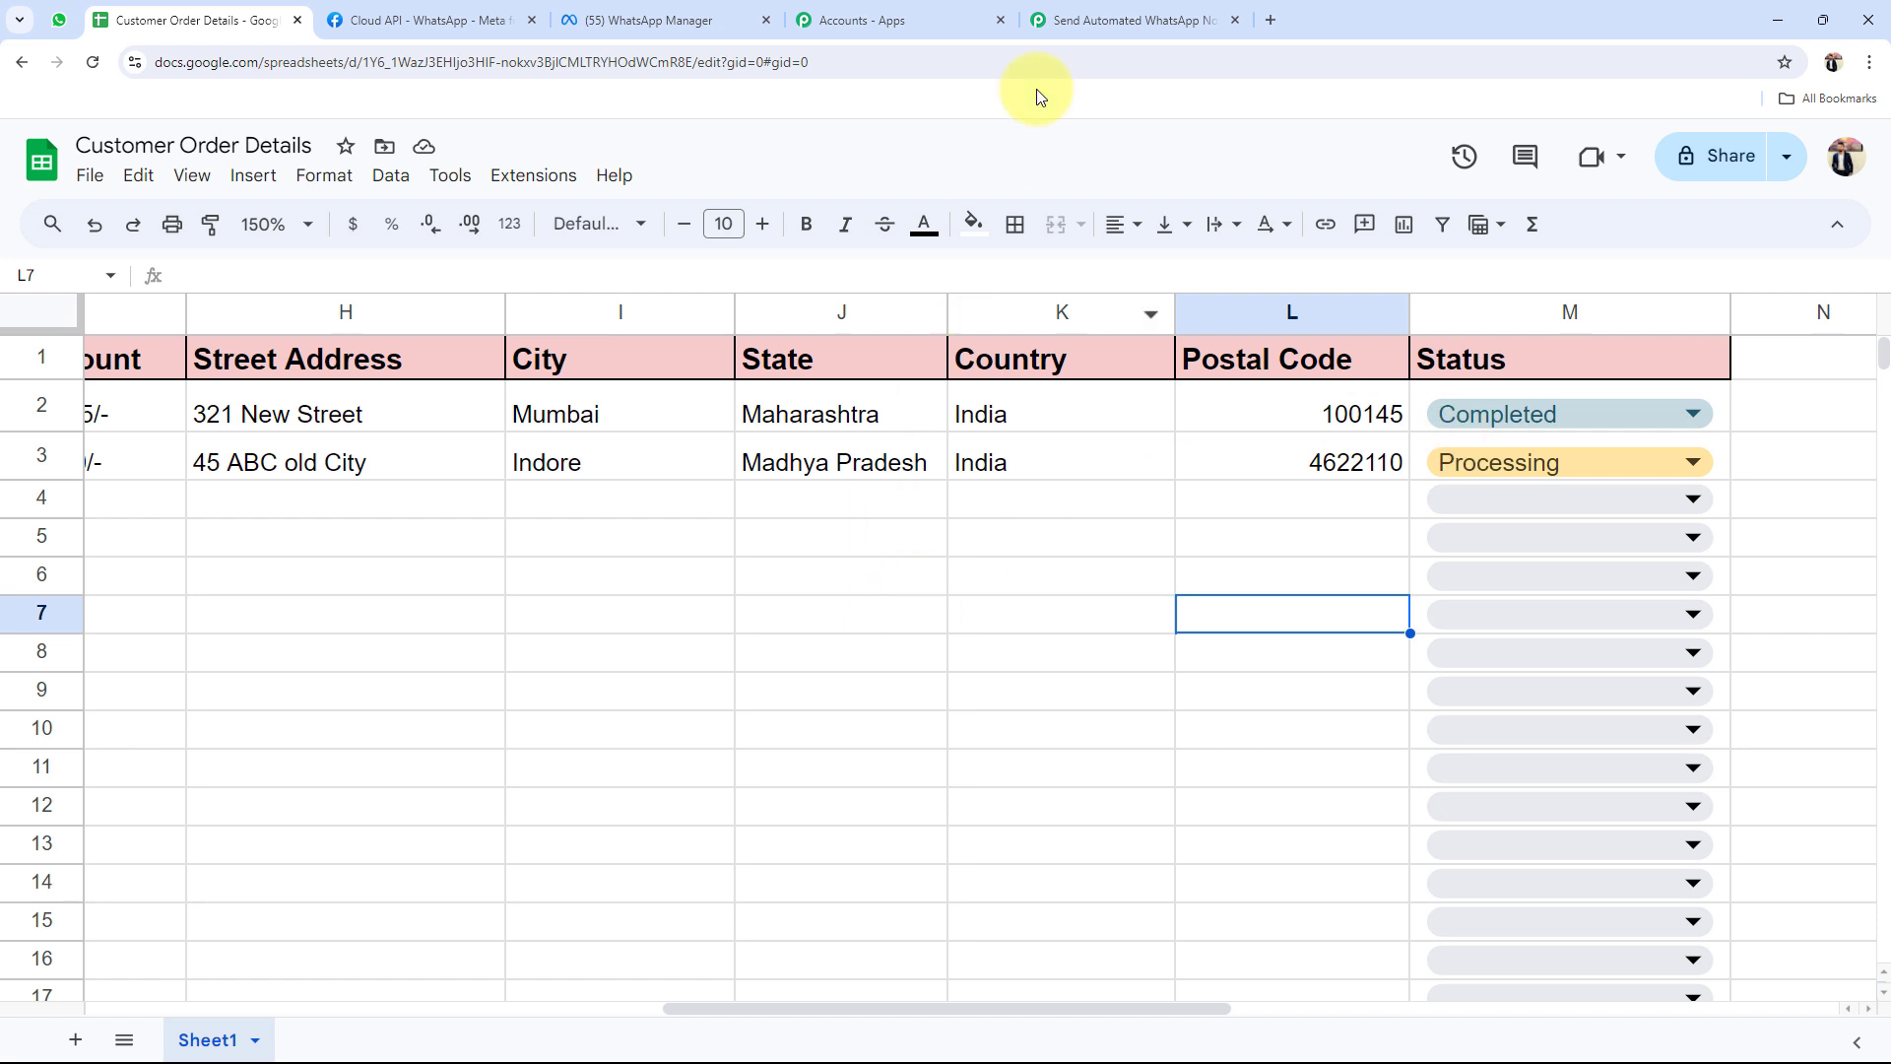
click(1083, 19)
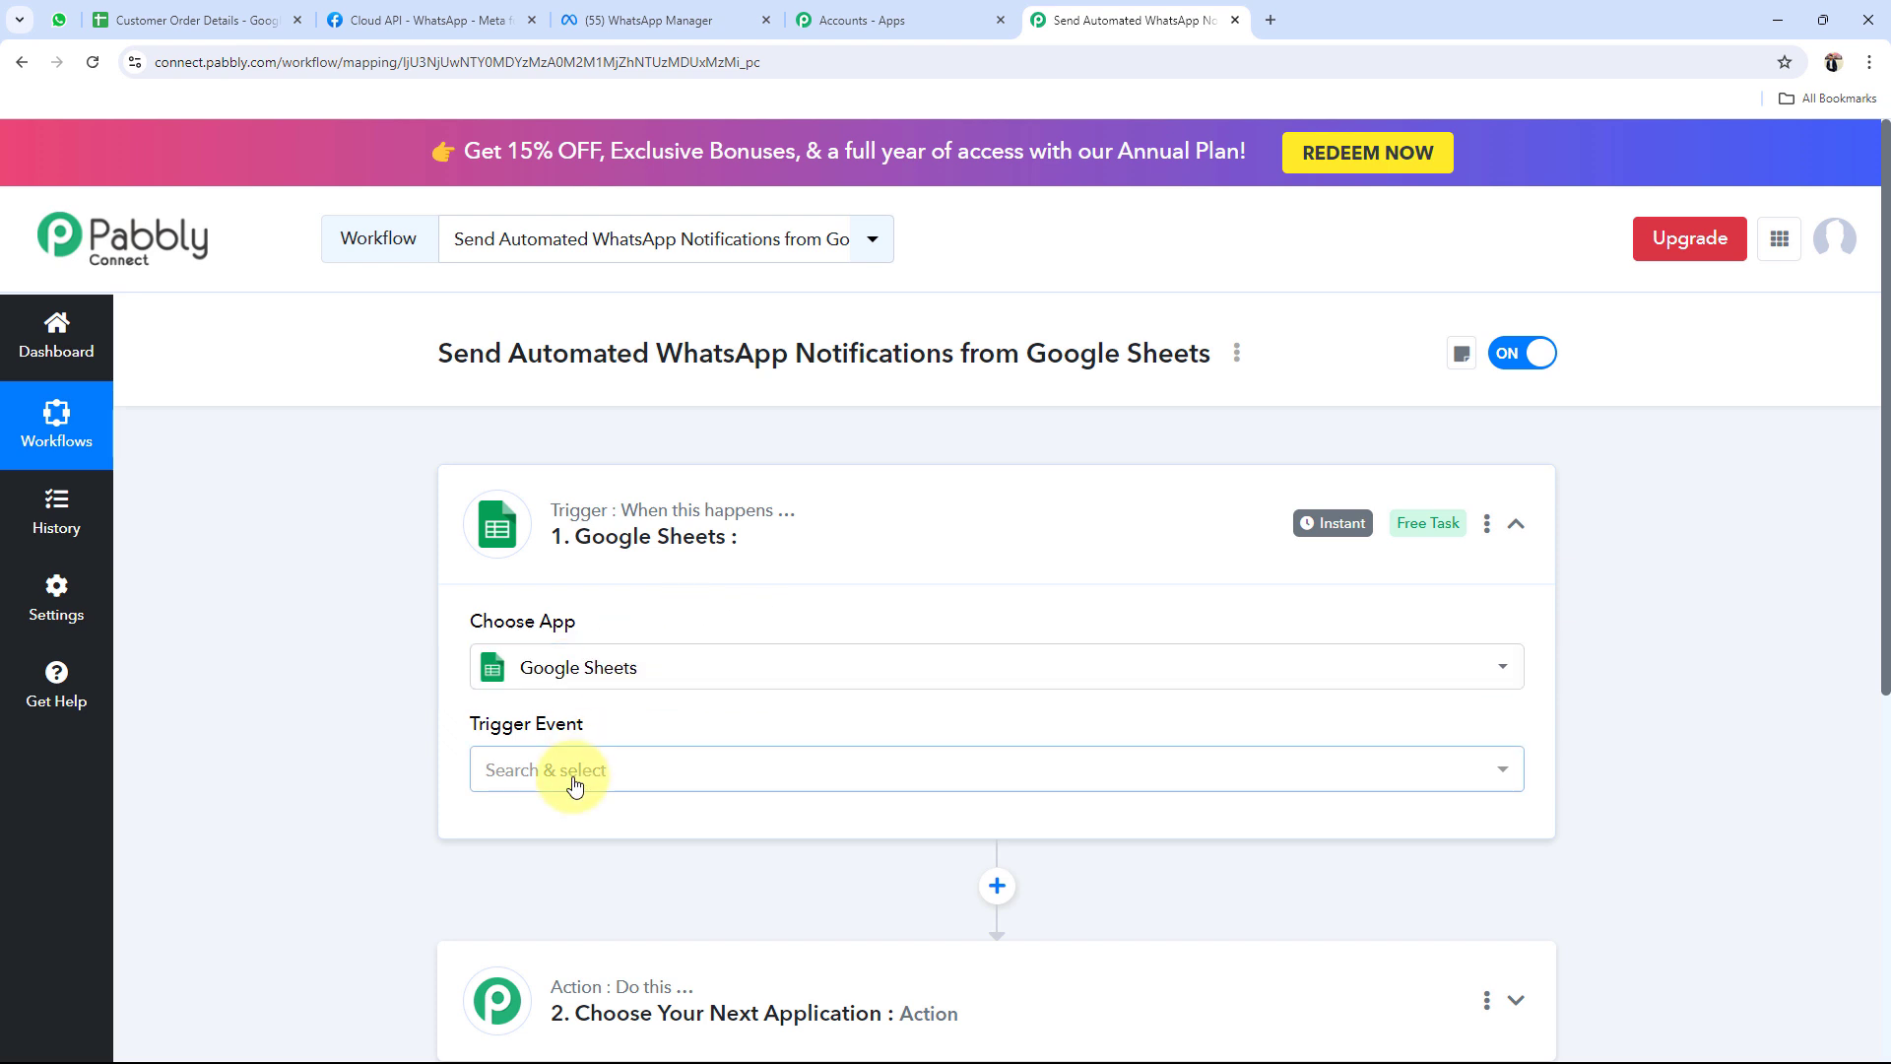
click(560, 773)
click(548, 936)
click(549, 778)
click(561, 892)
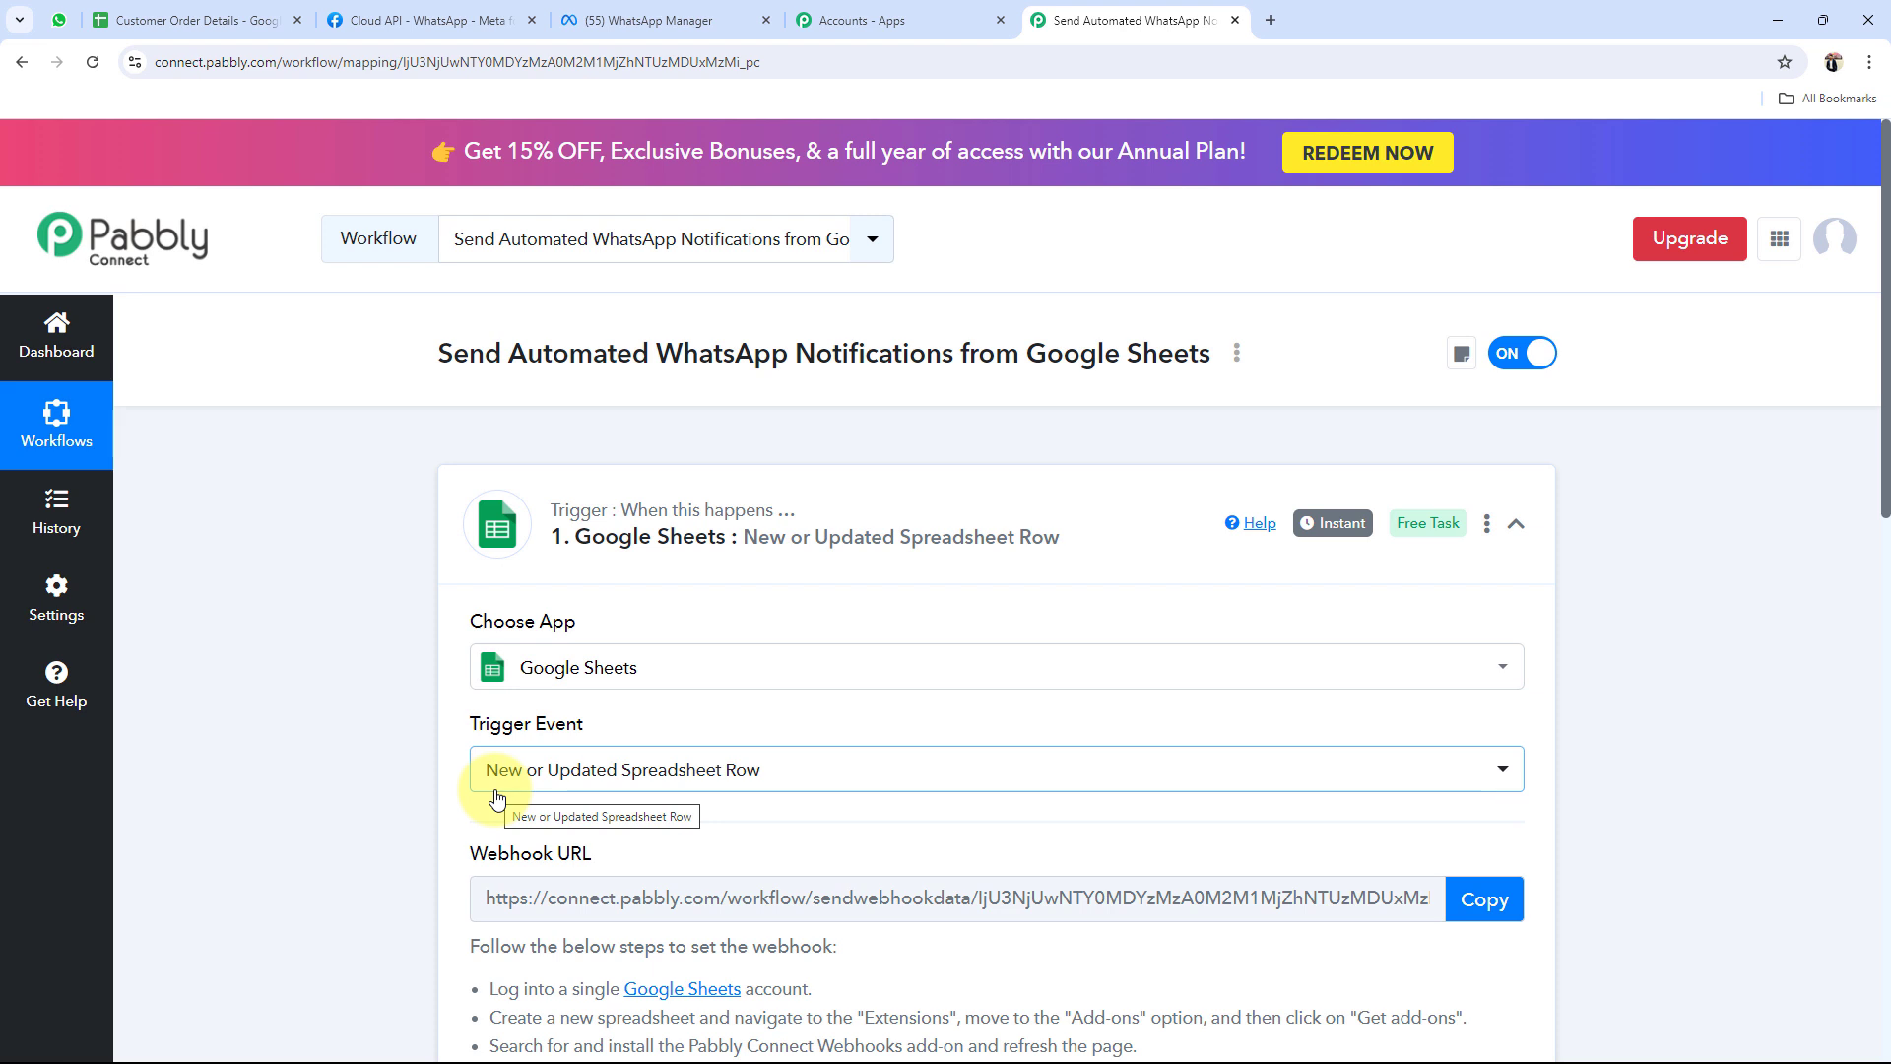
Review row 2's street address, postal code and state in the sheet, then collapse the trigger step
click(143, 19)
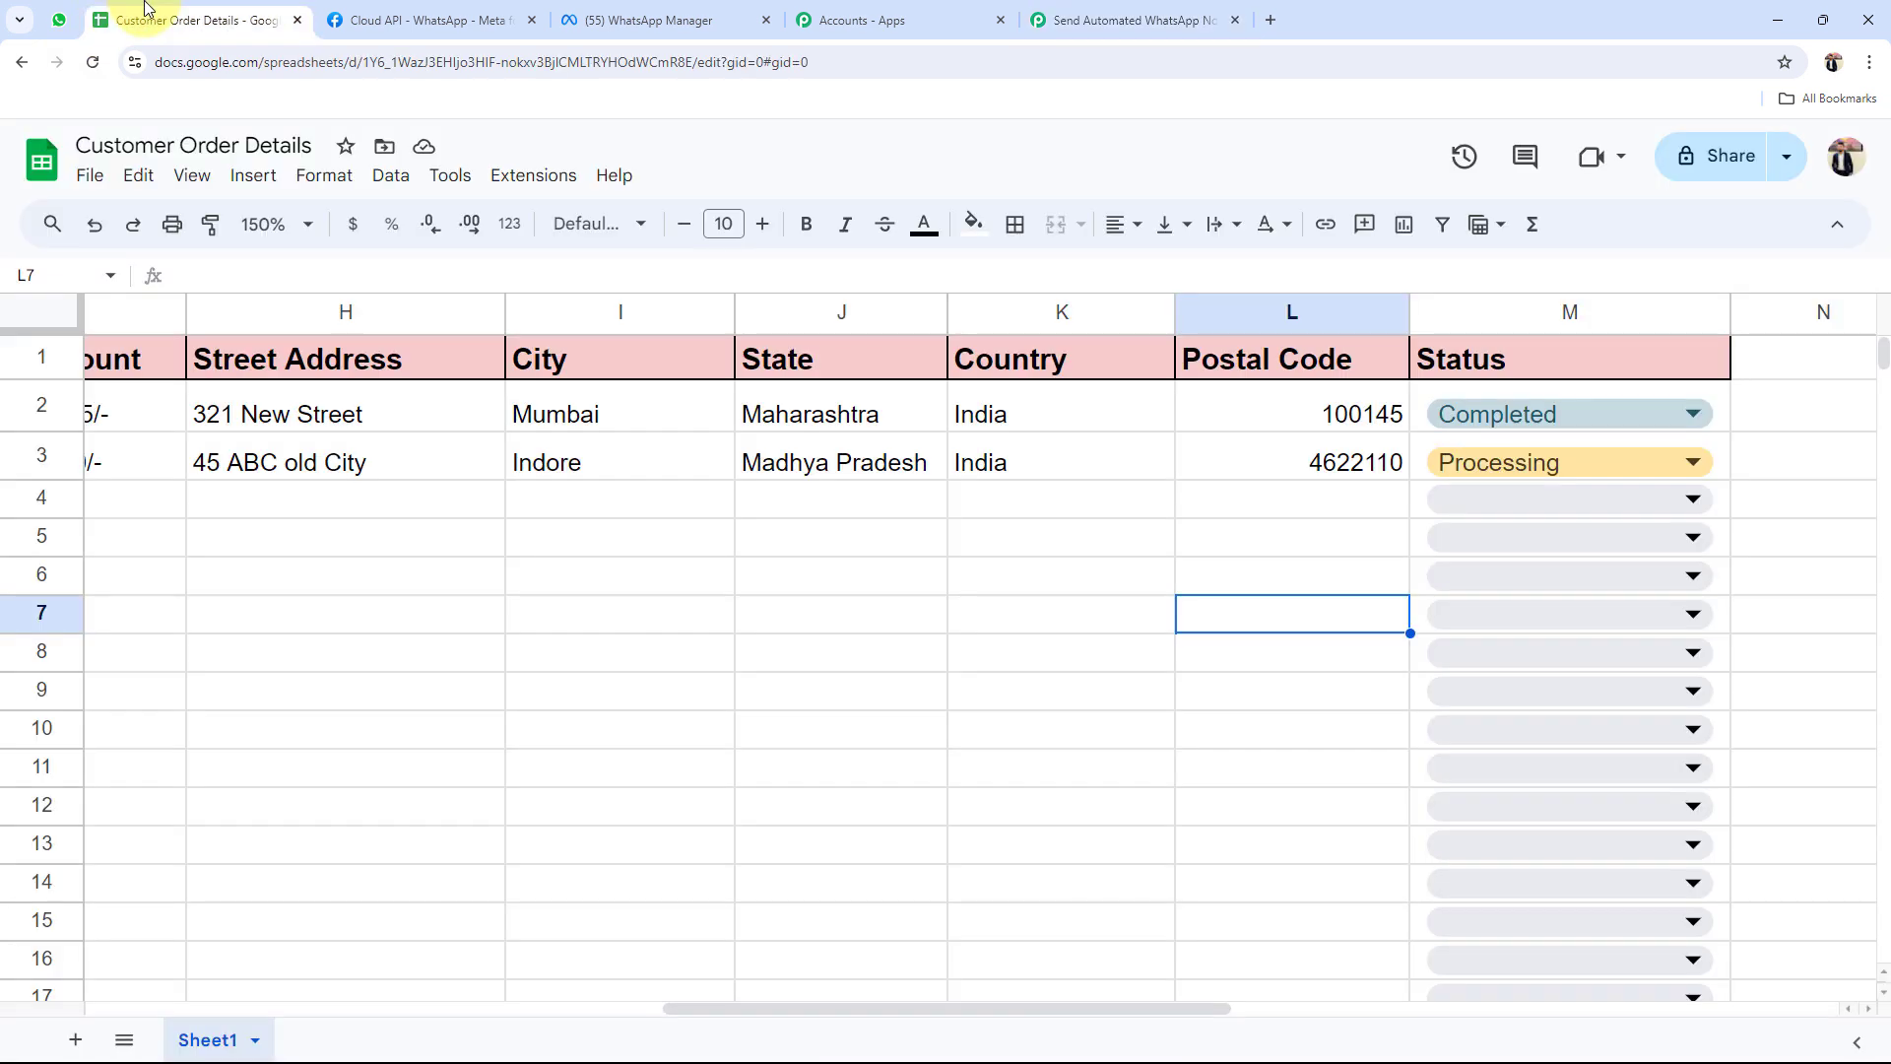
click(279, 423)
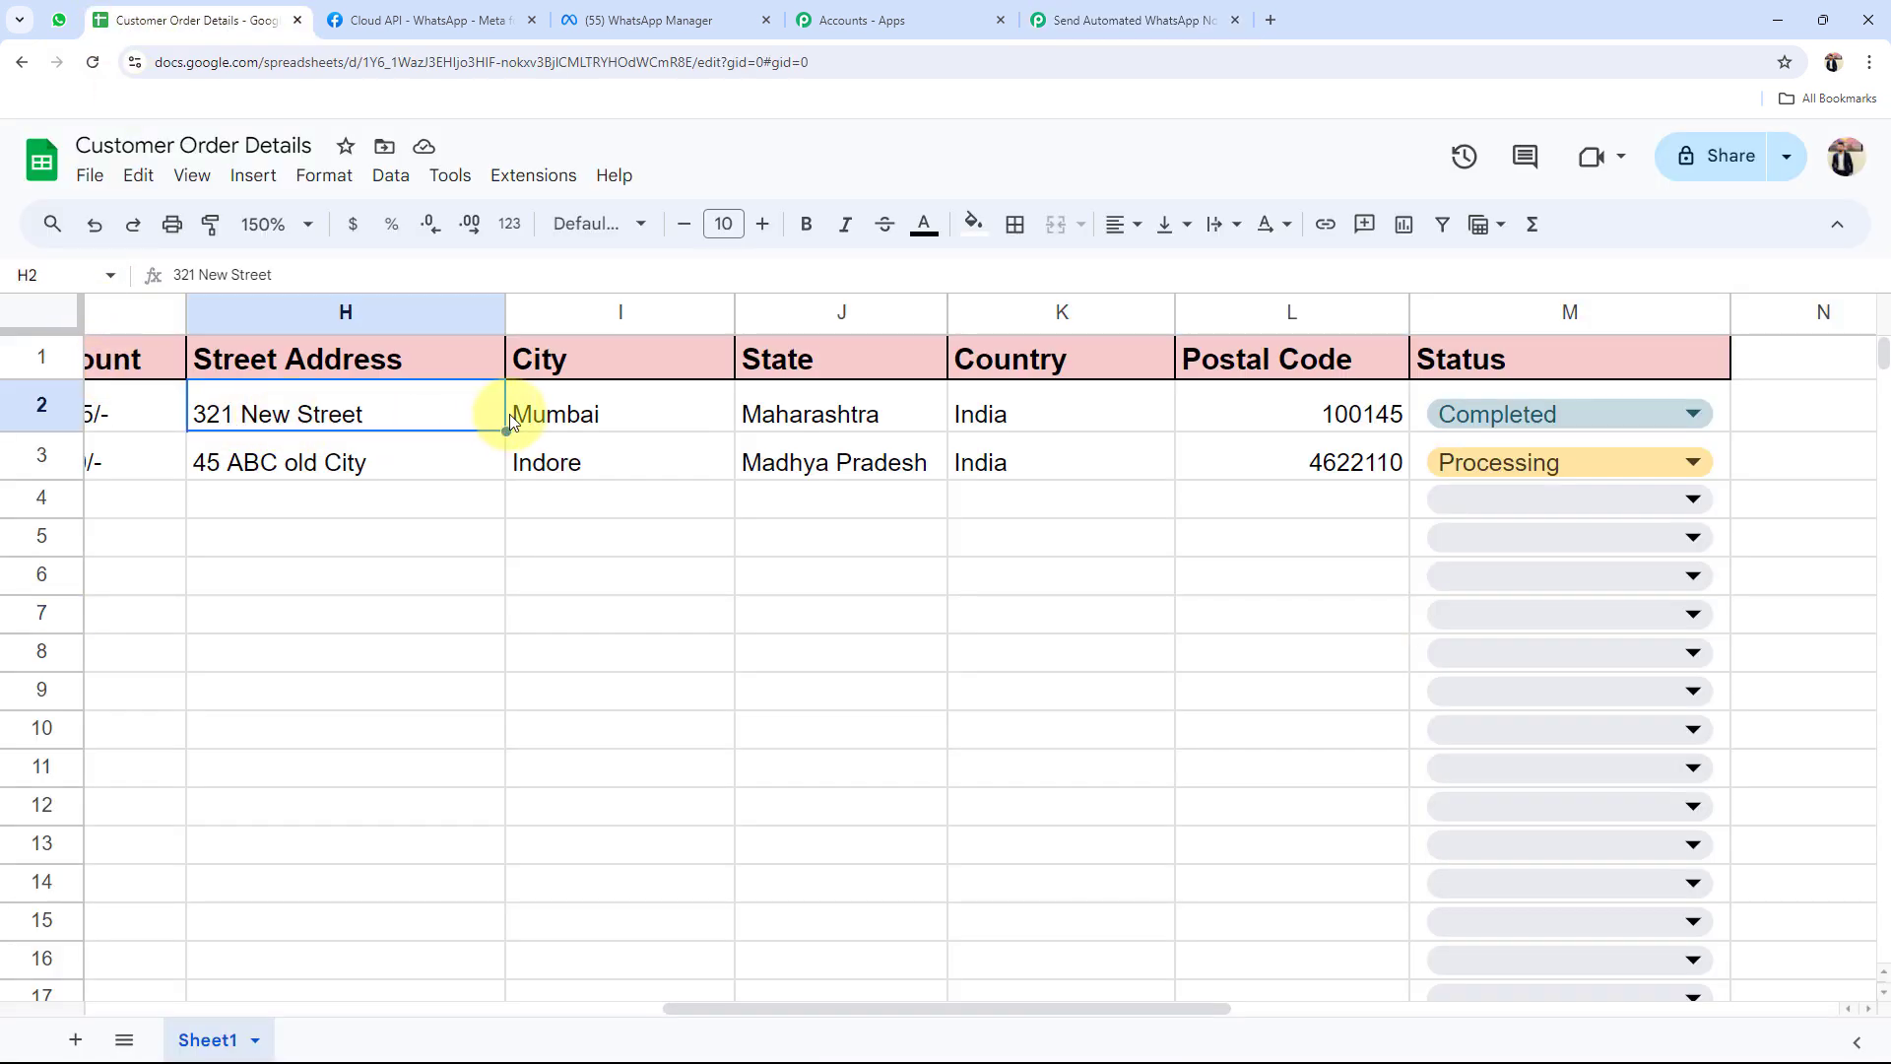
click(1290, 414)
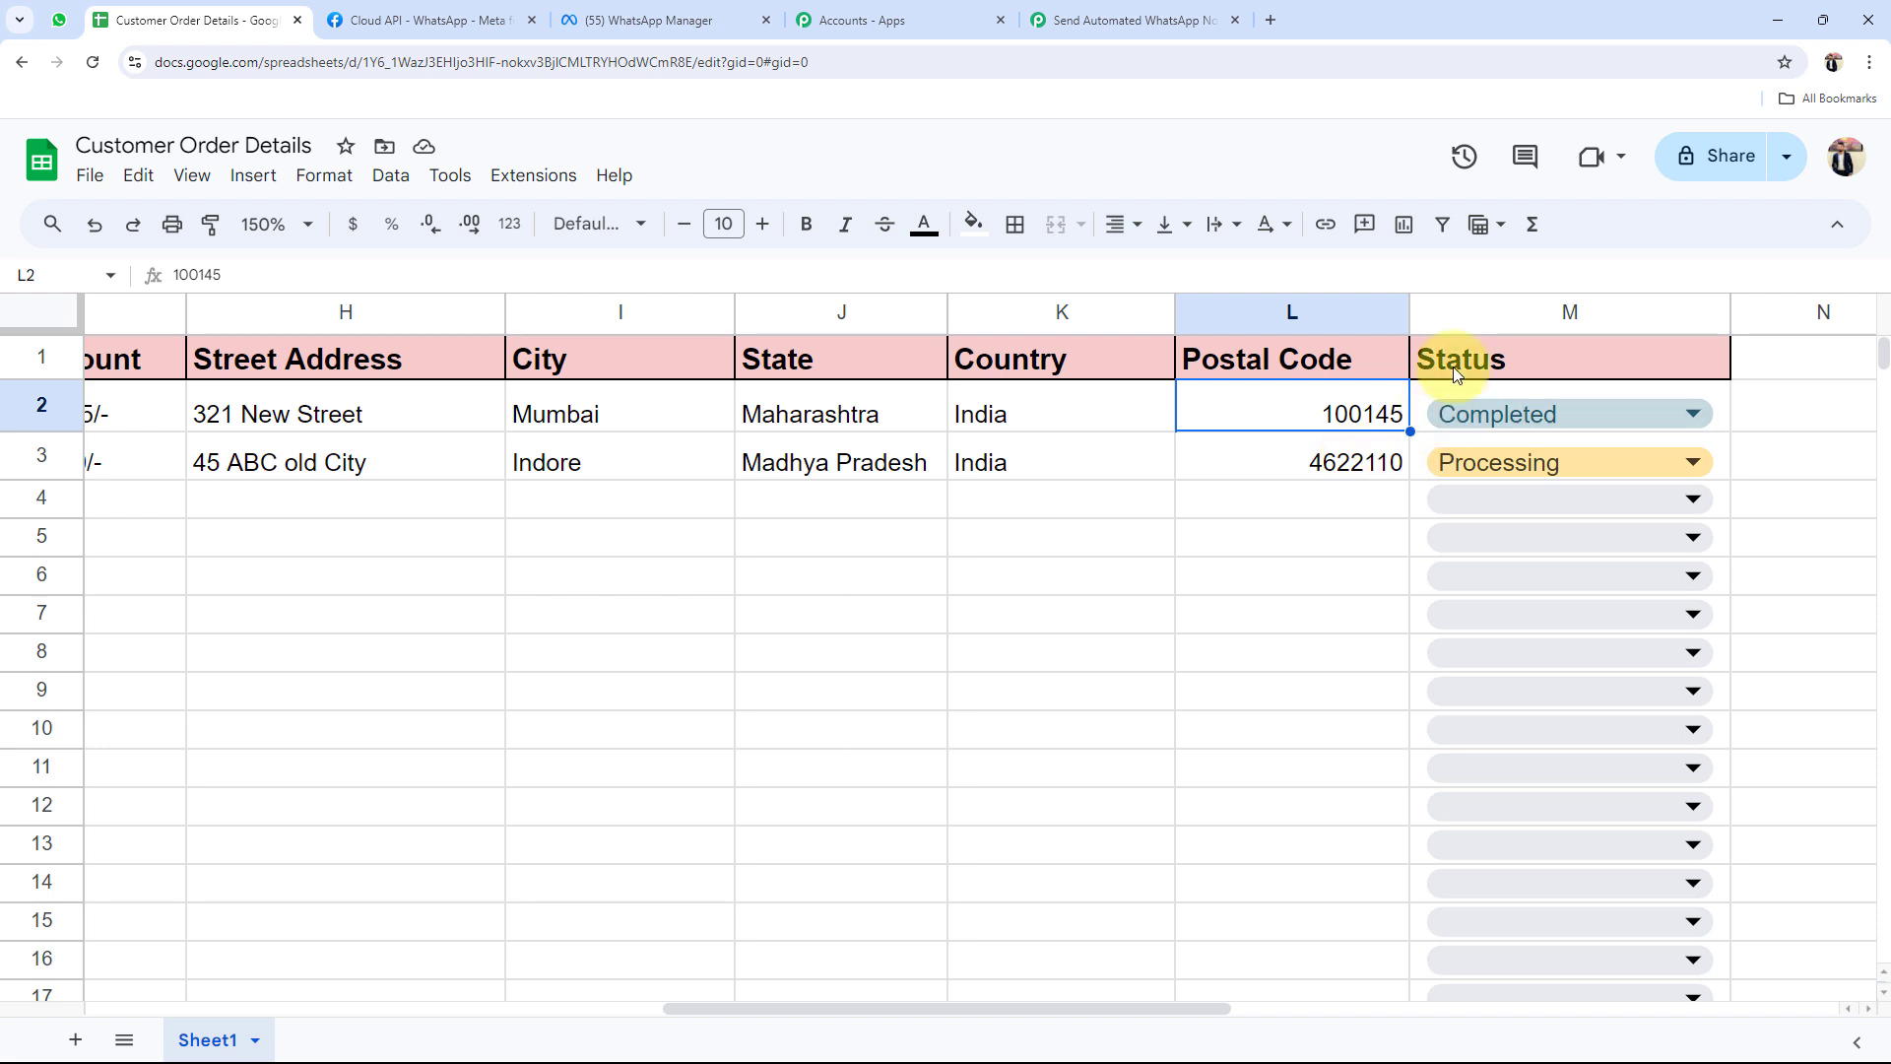
click(857, 399)
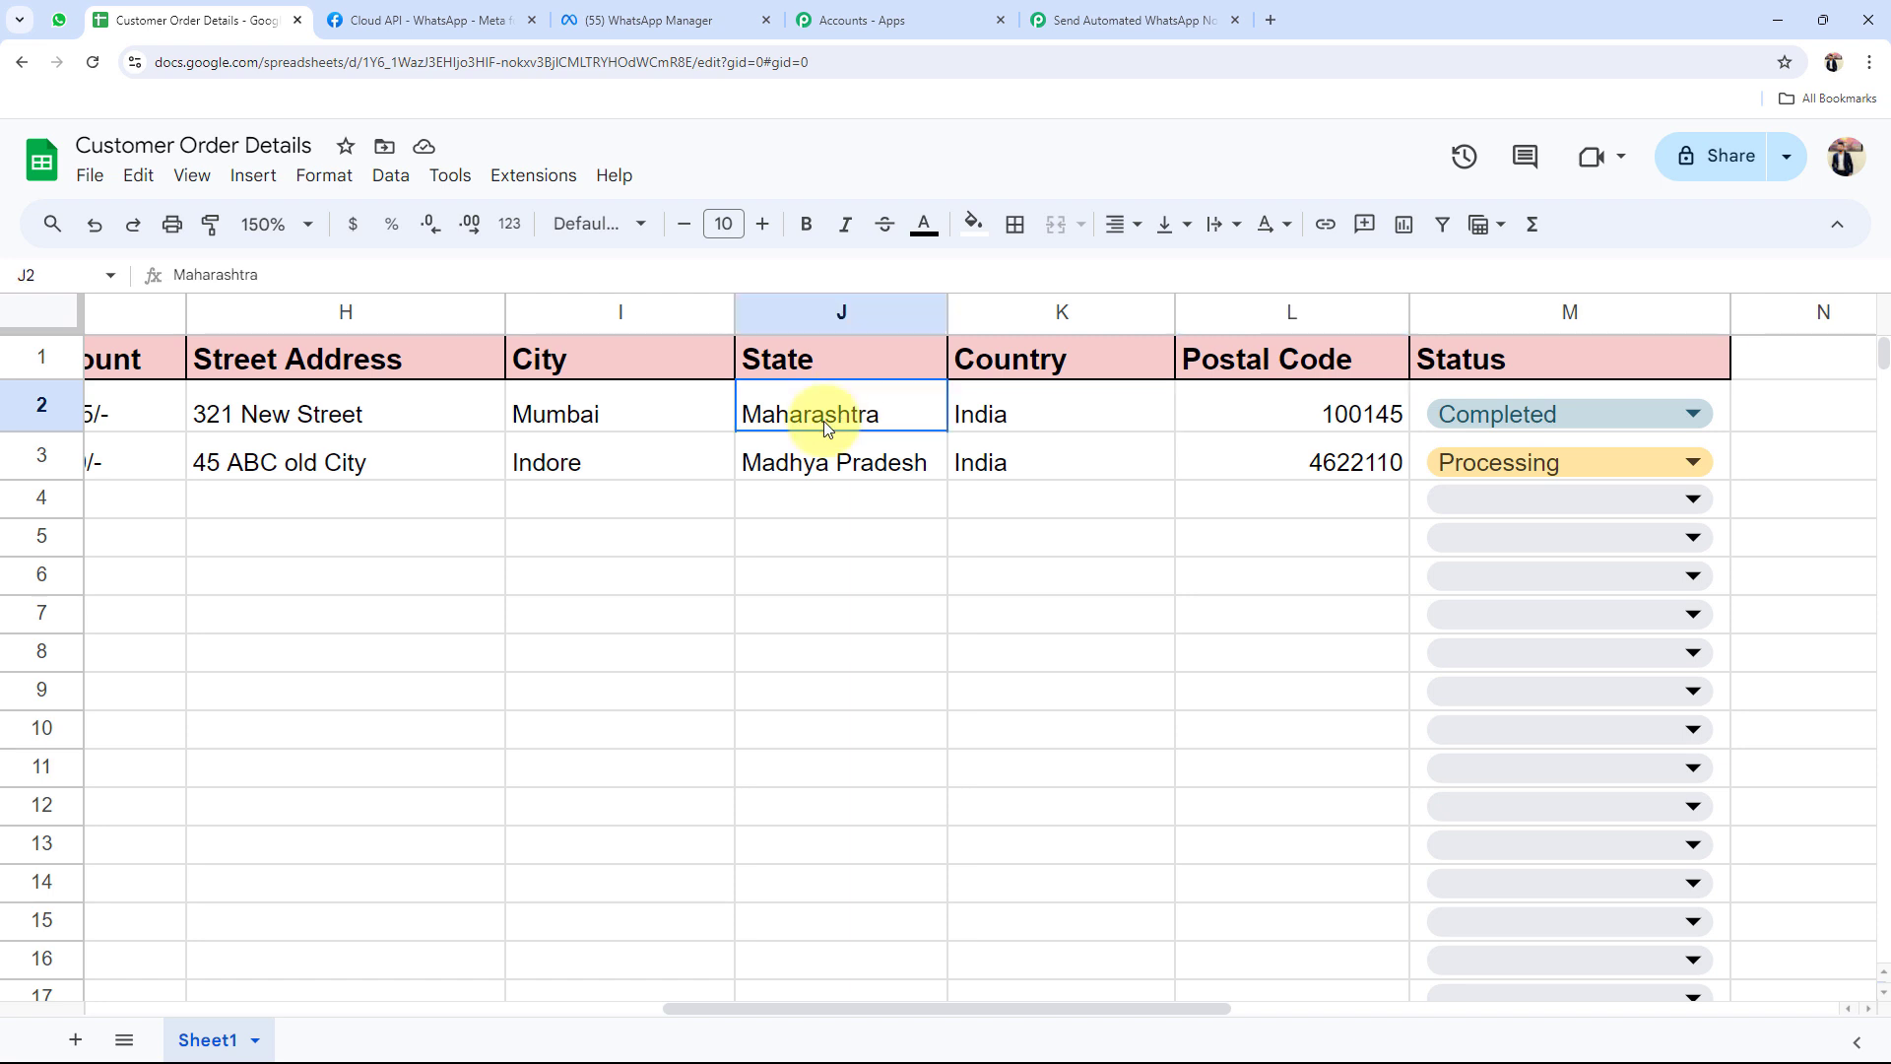
click(1058, 20)
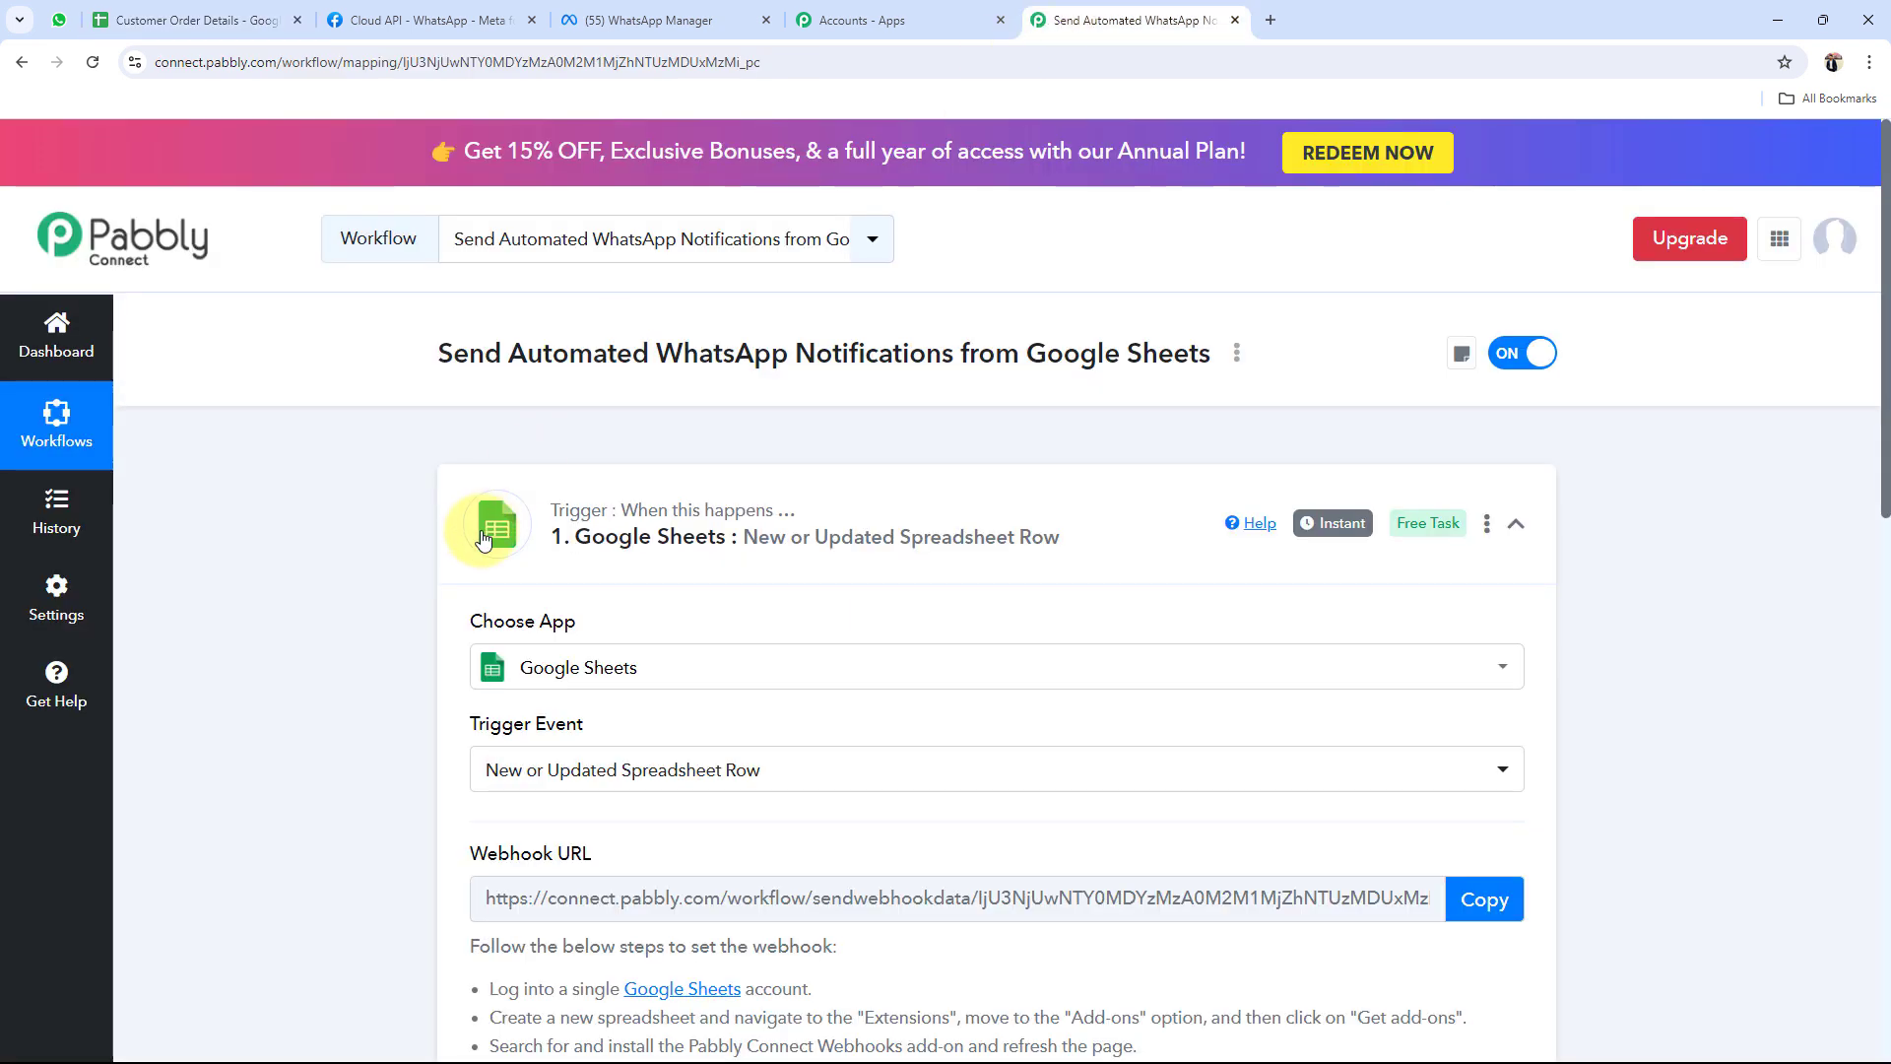
click(592, 530)
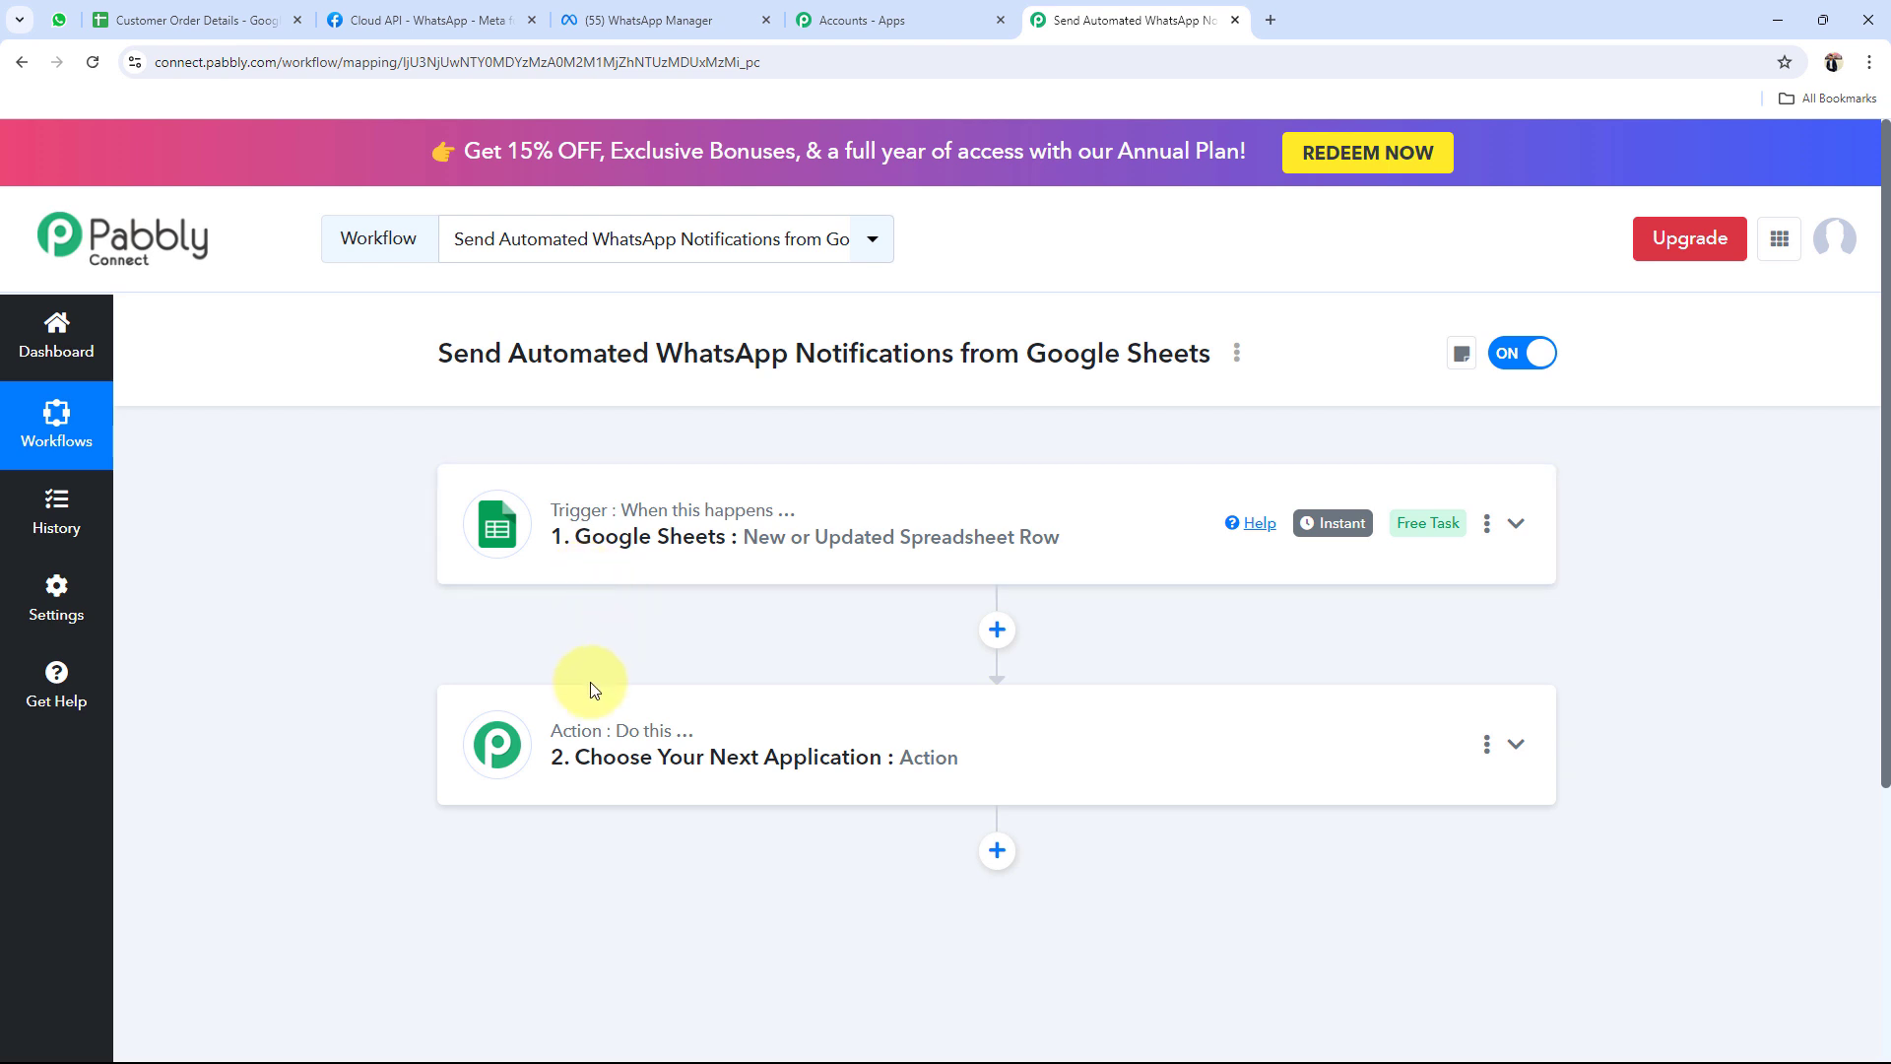
mouse_move(723, 757)
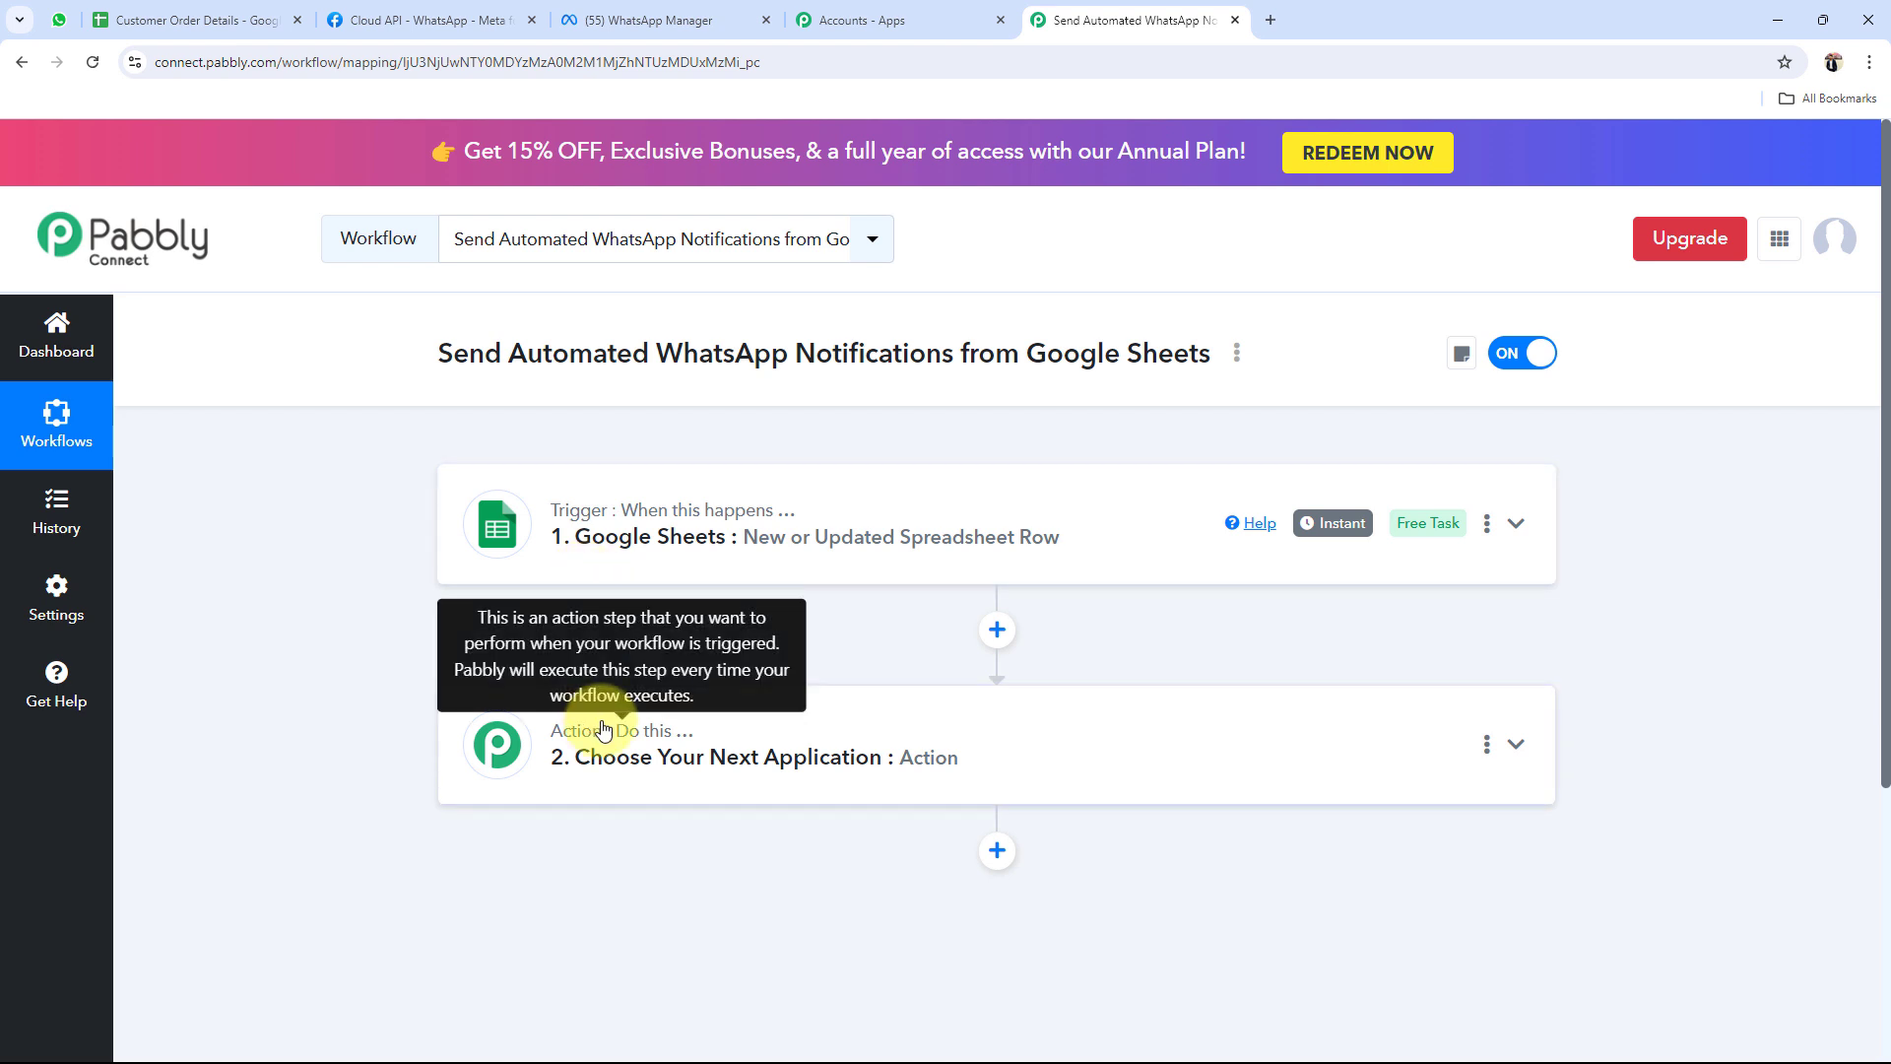
Choose WhatsApp Cloud API with the 'Send Template Message' event for the action step
click(604, 729)
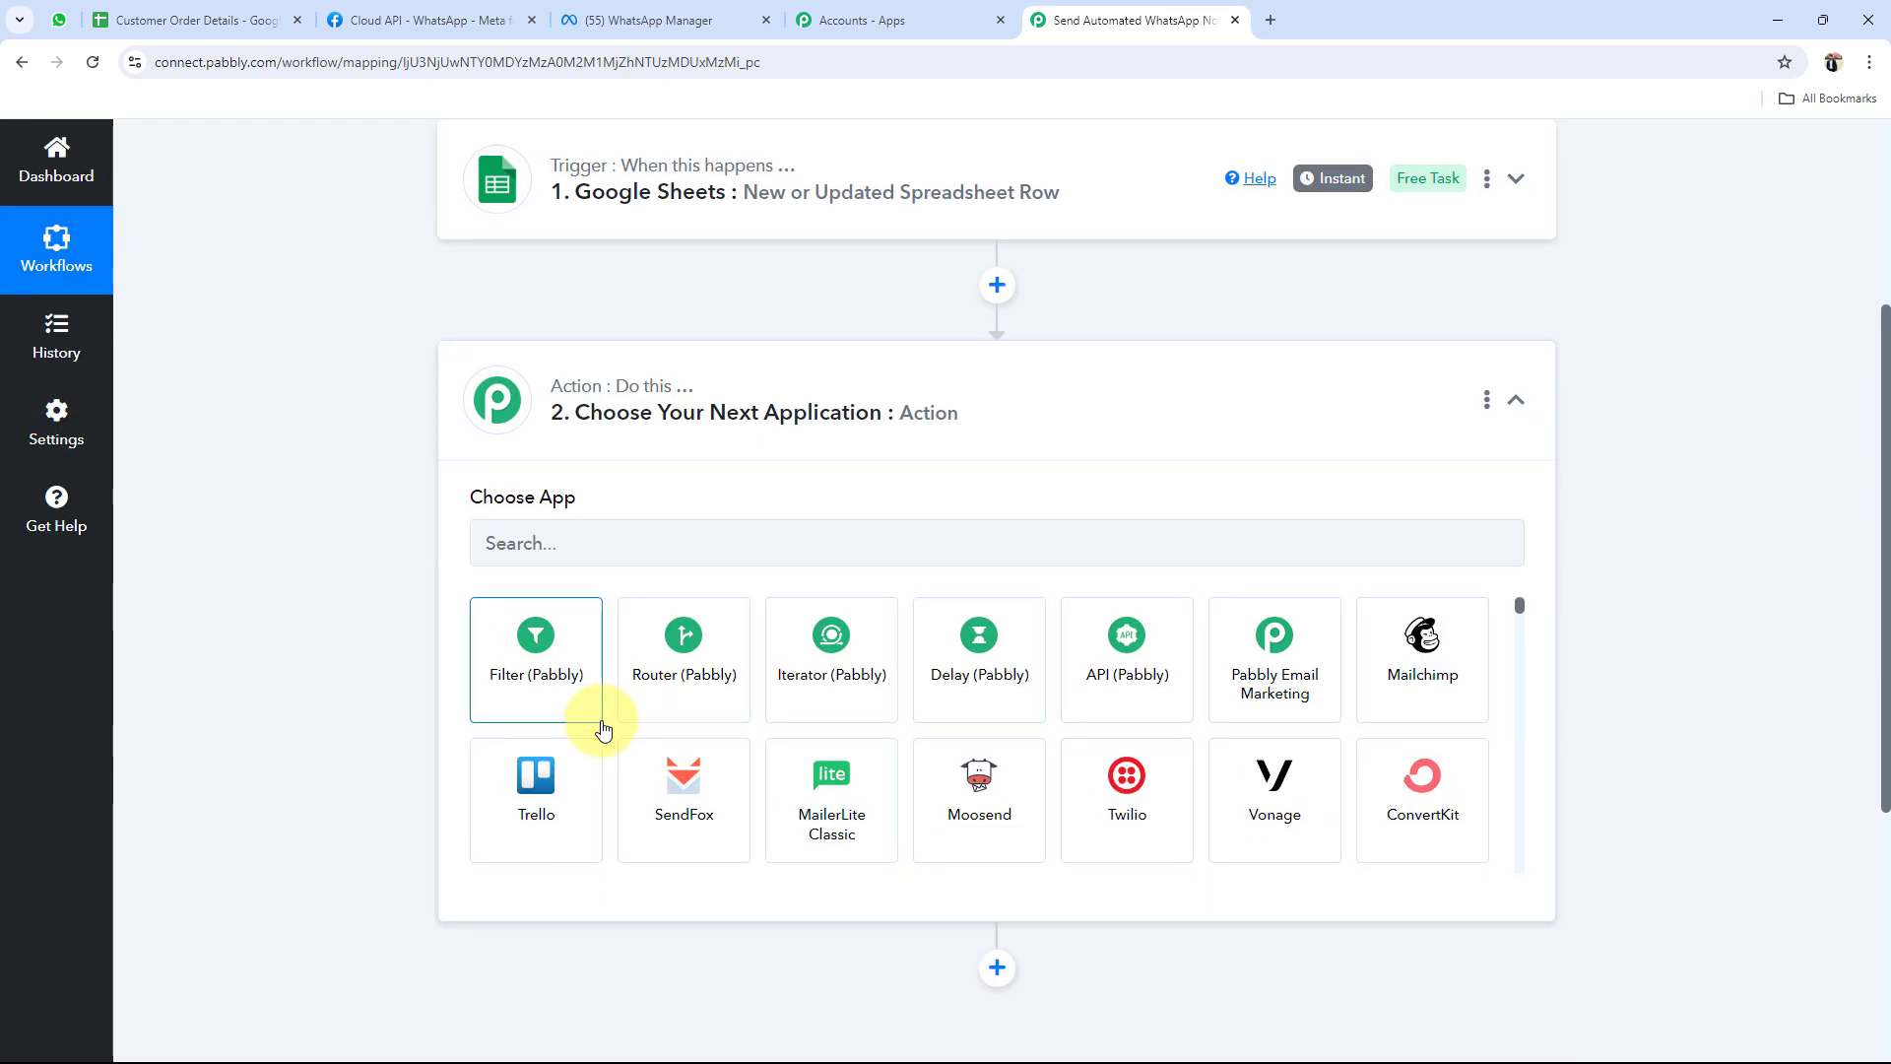
click(587, 537)
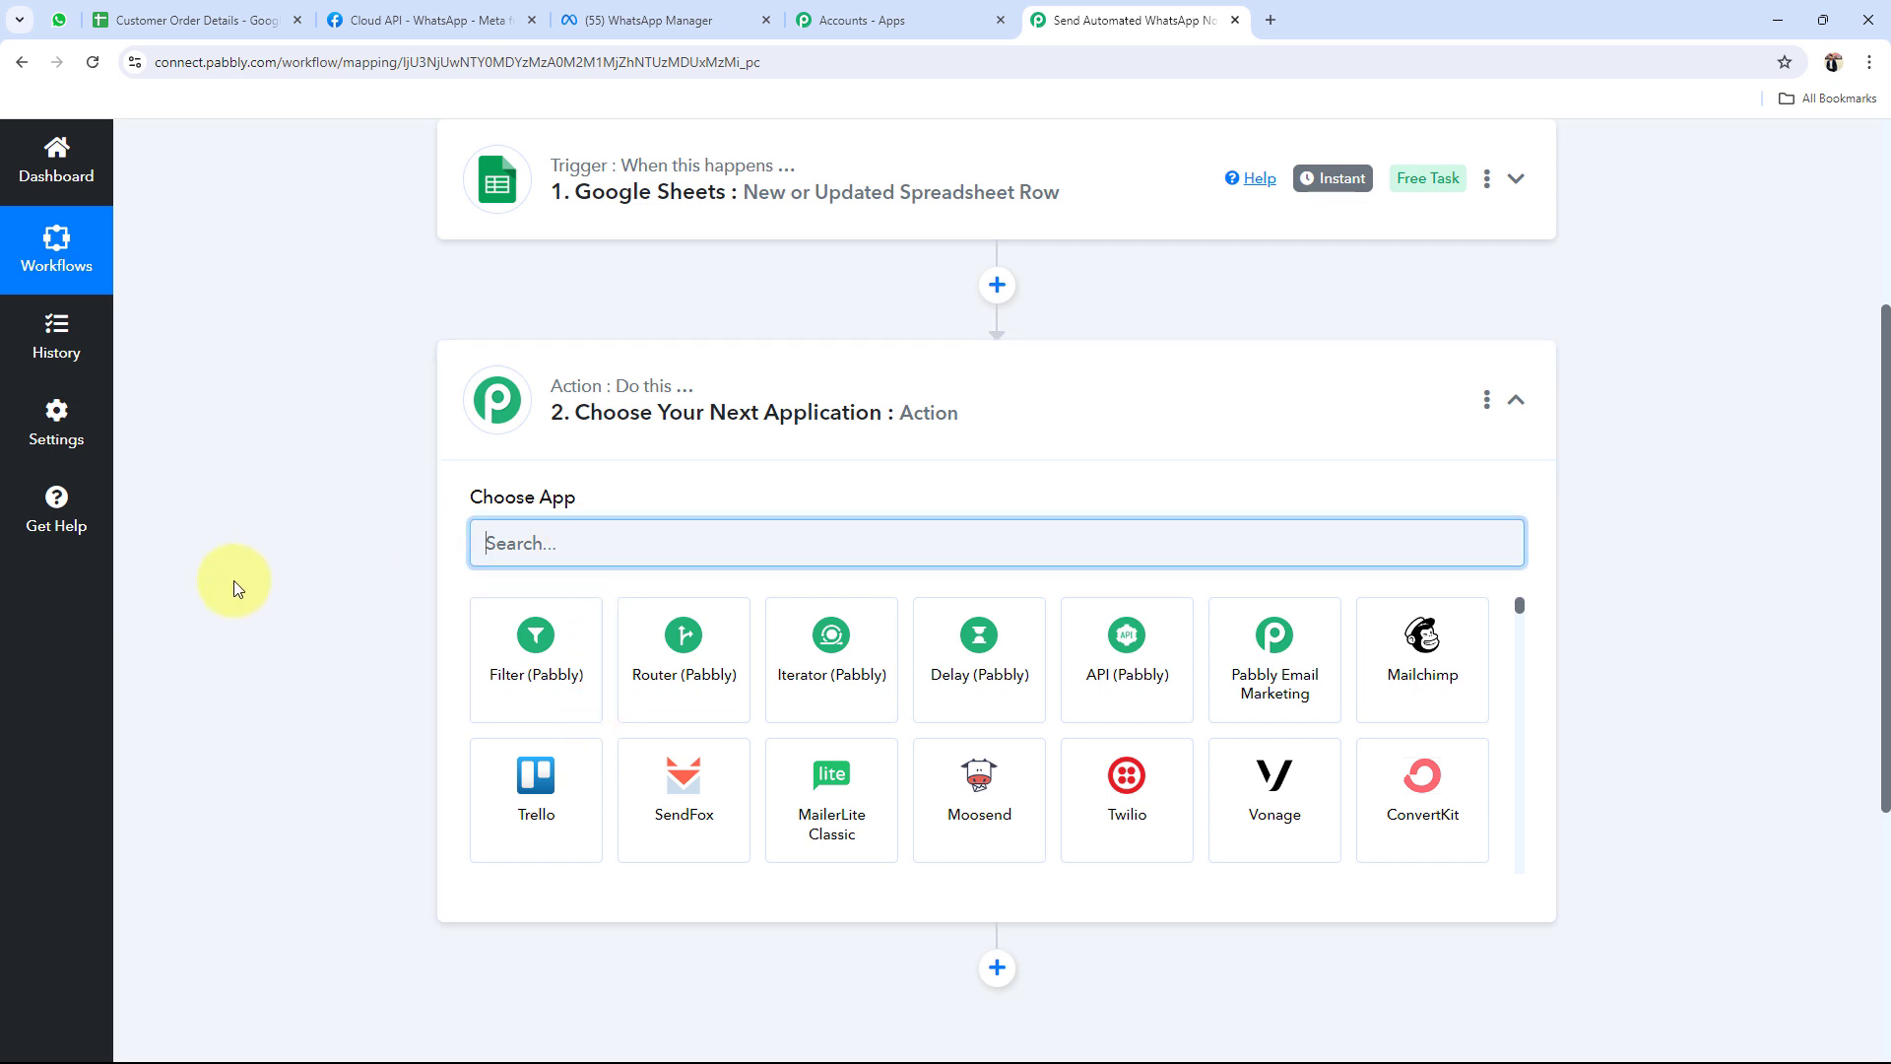
text(Wha)
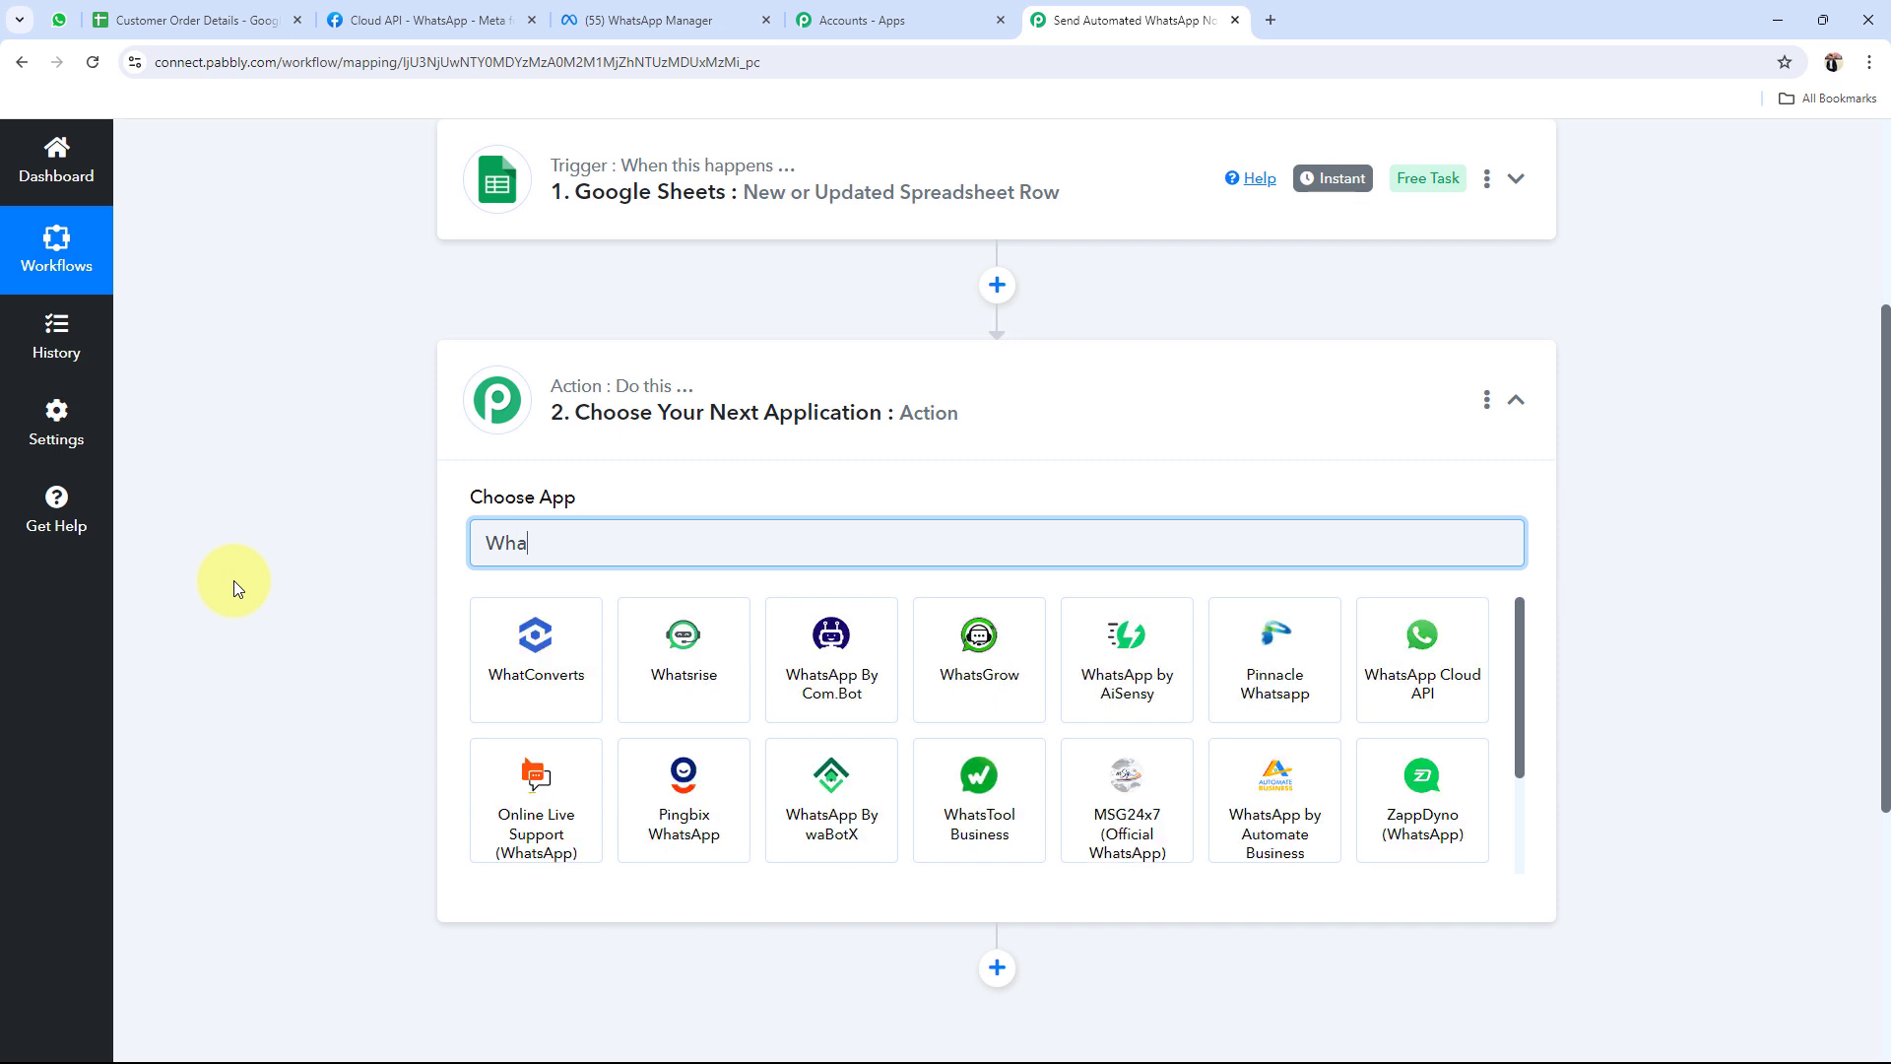
text(tsA)
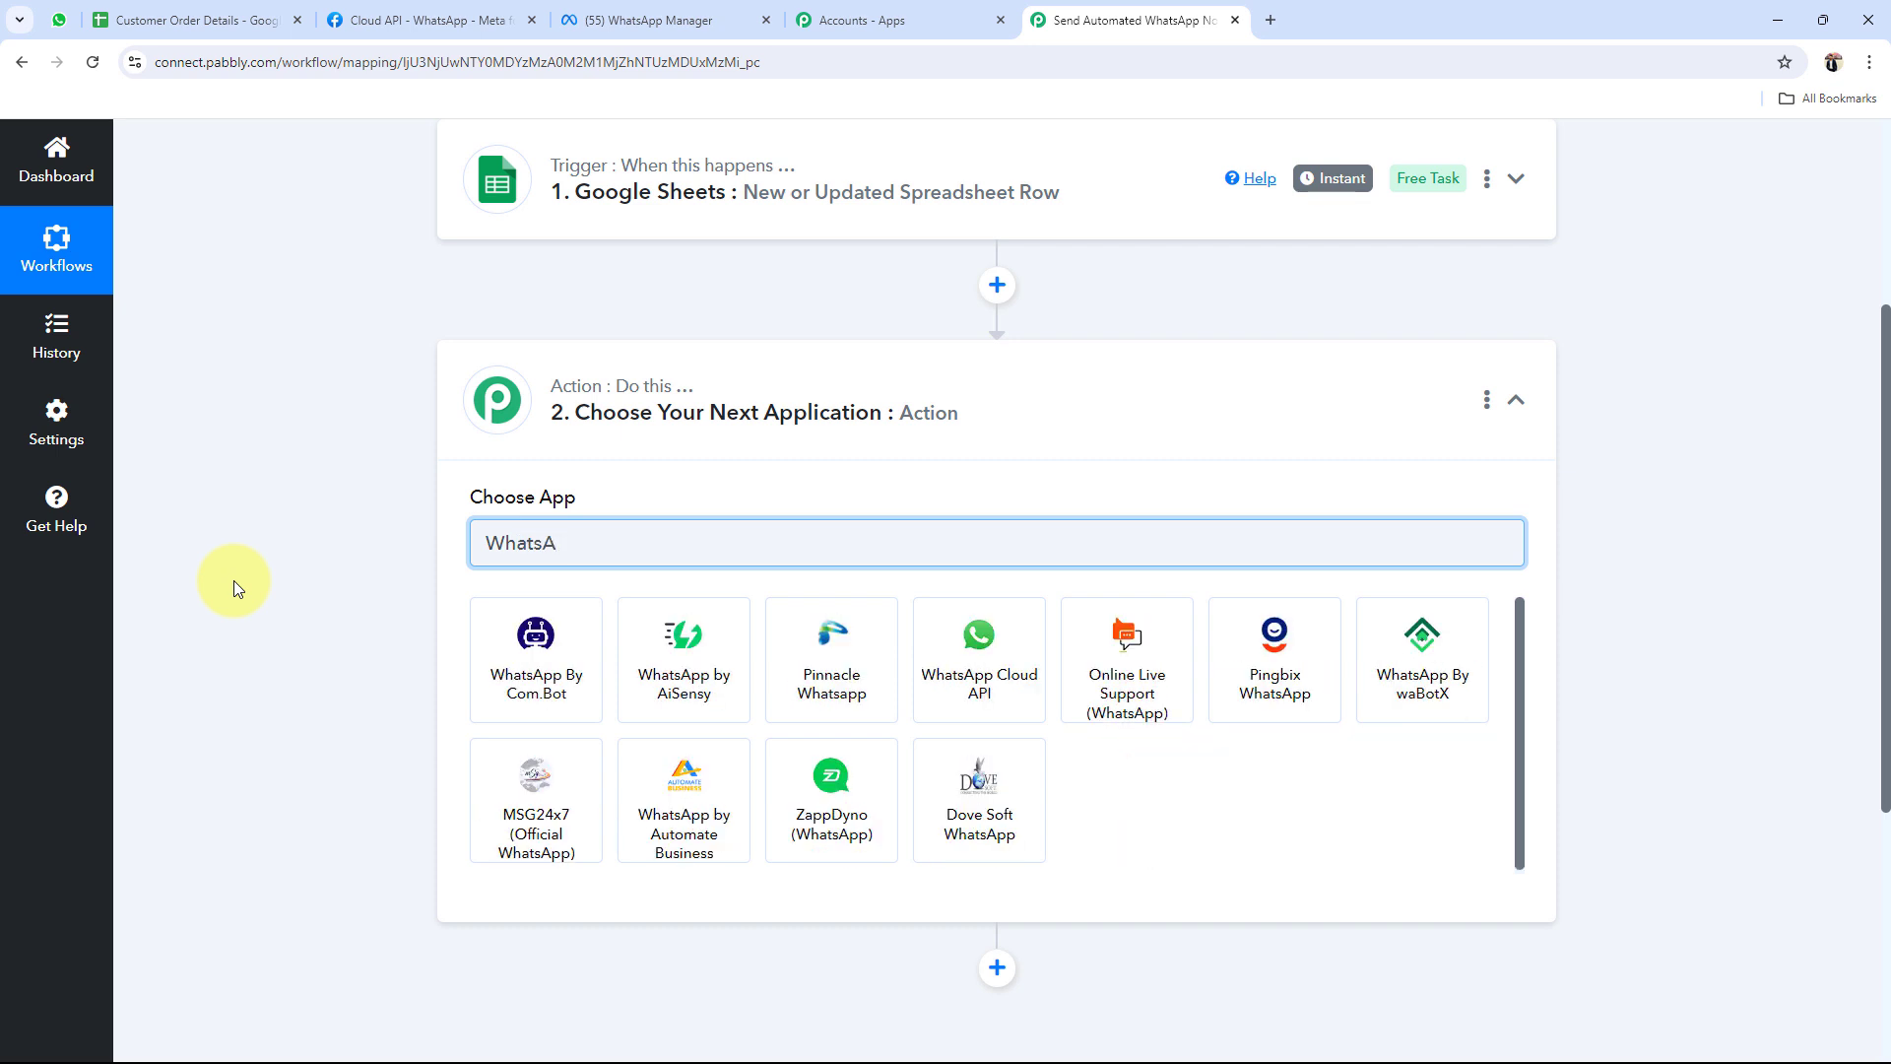
text(pp)
click(979, 679)
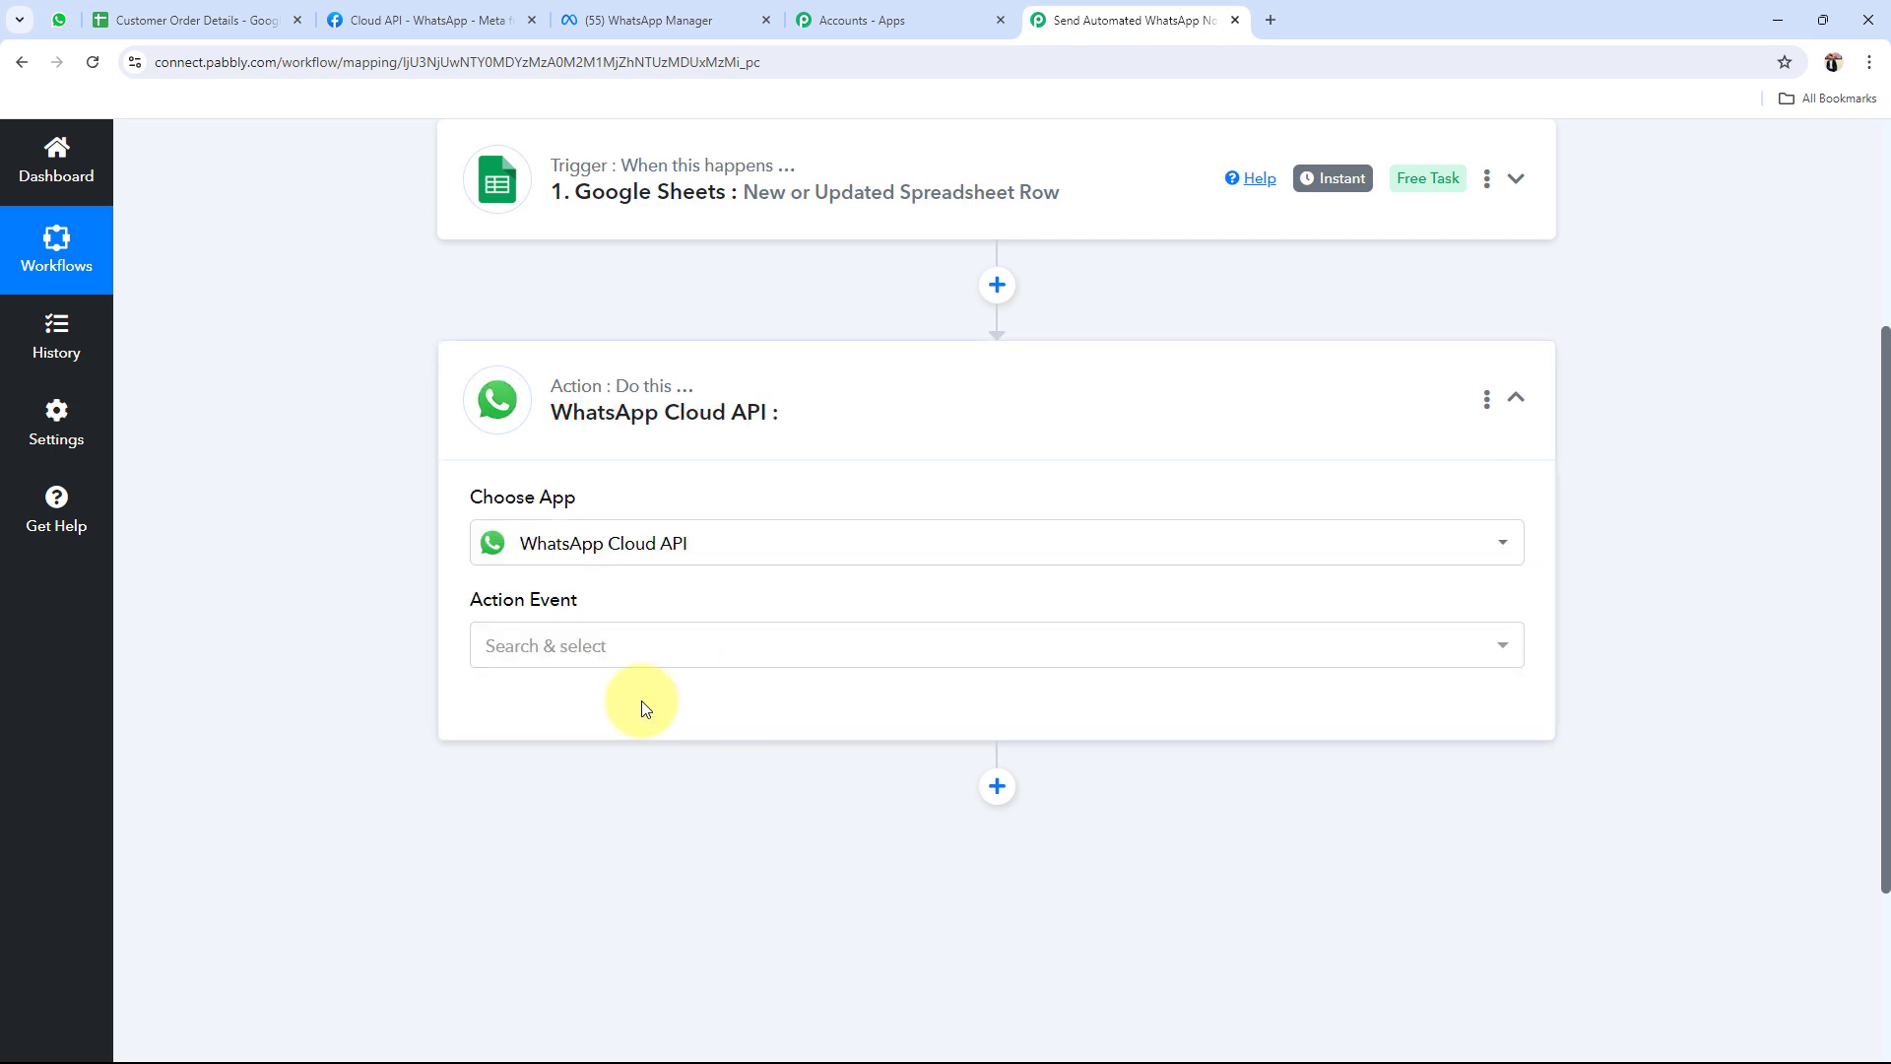
click(541, 647)
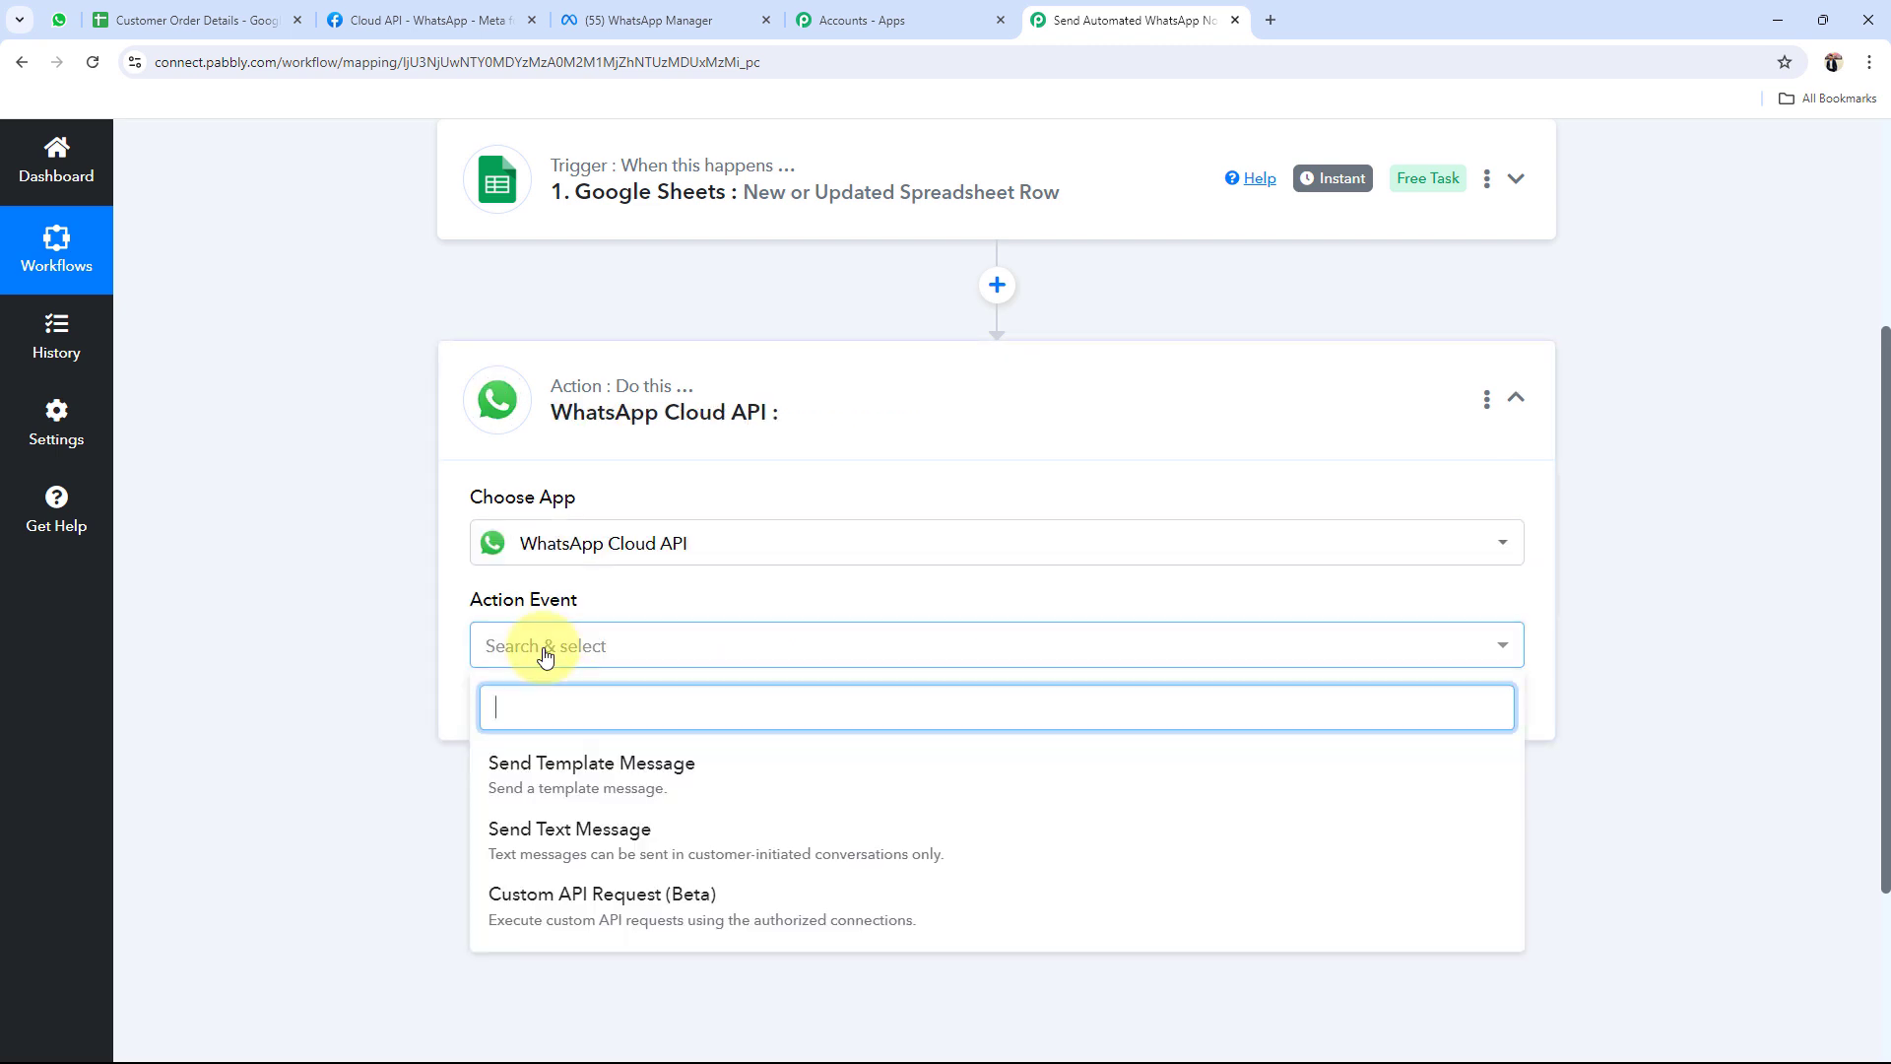
click(580, 774)
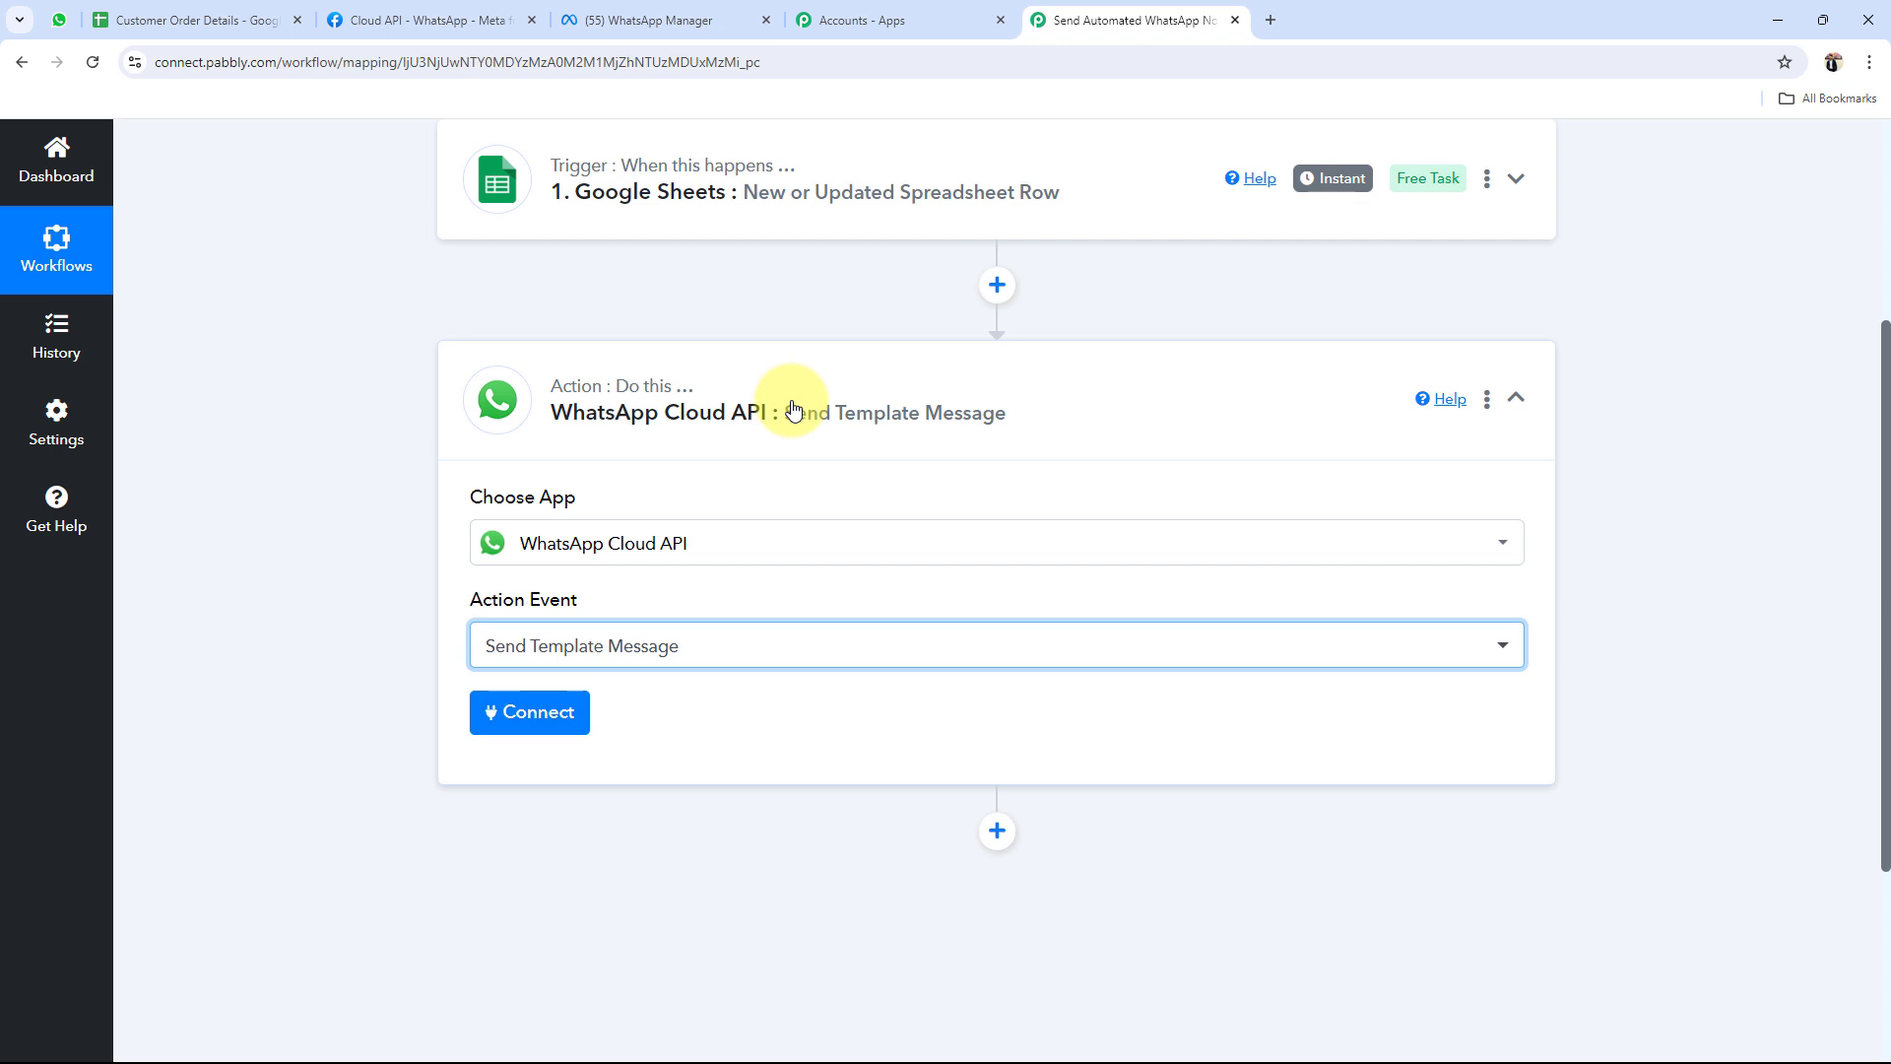
click(794, 409)
scroll(262, 522, up, 4)
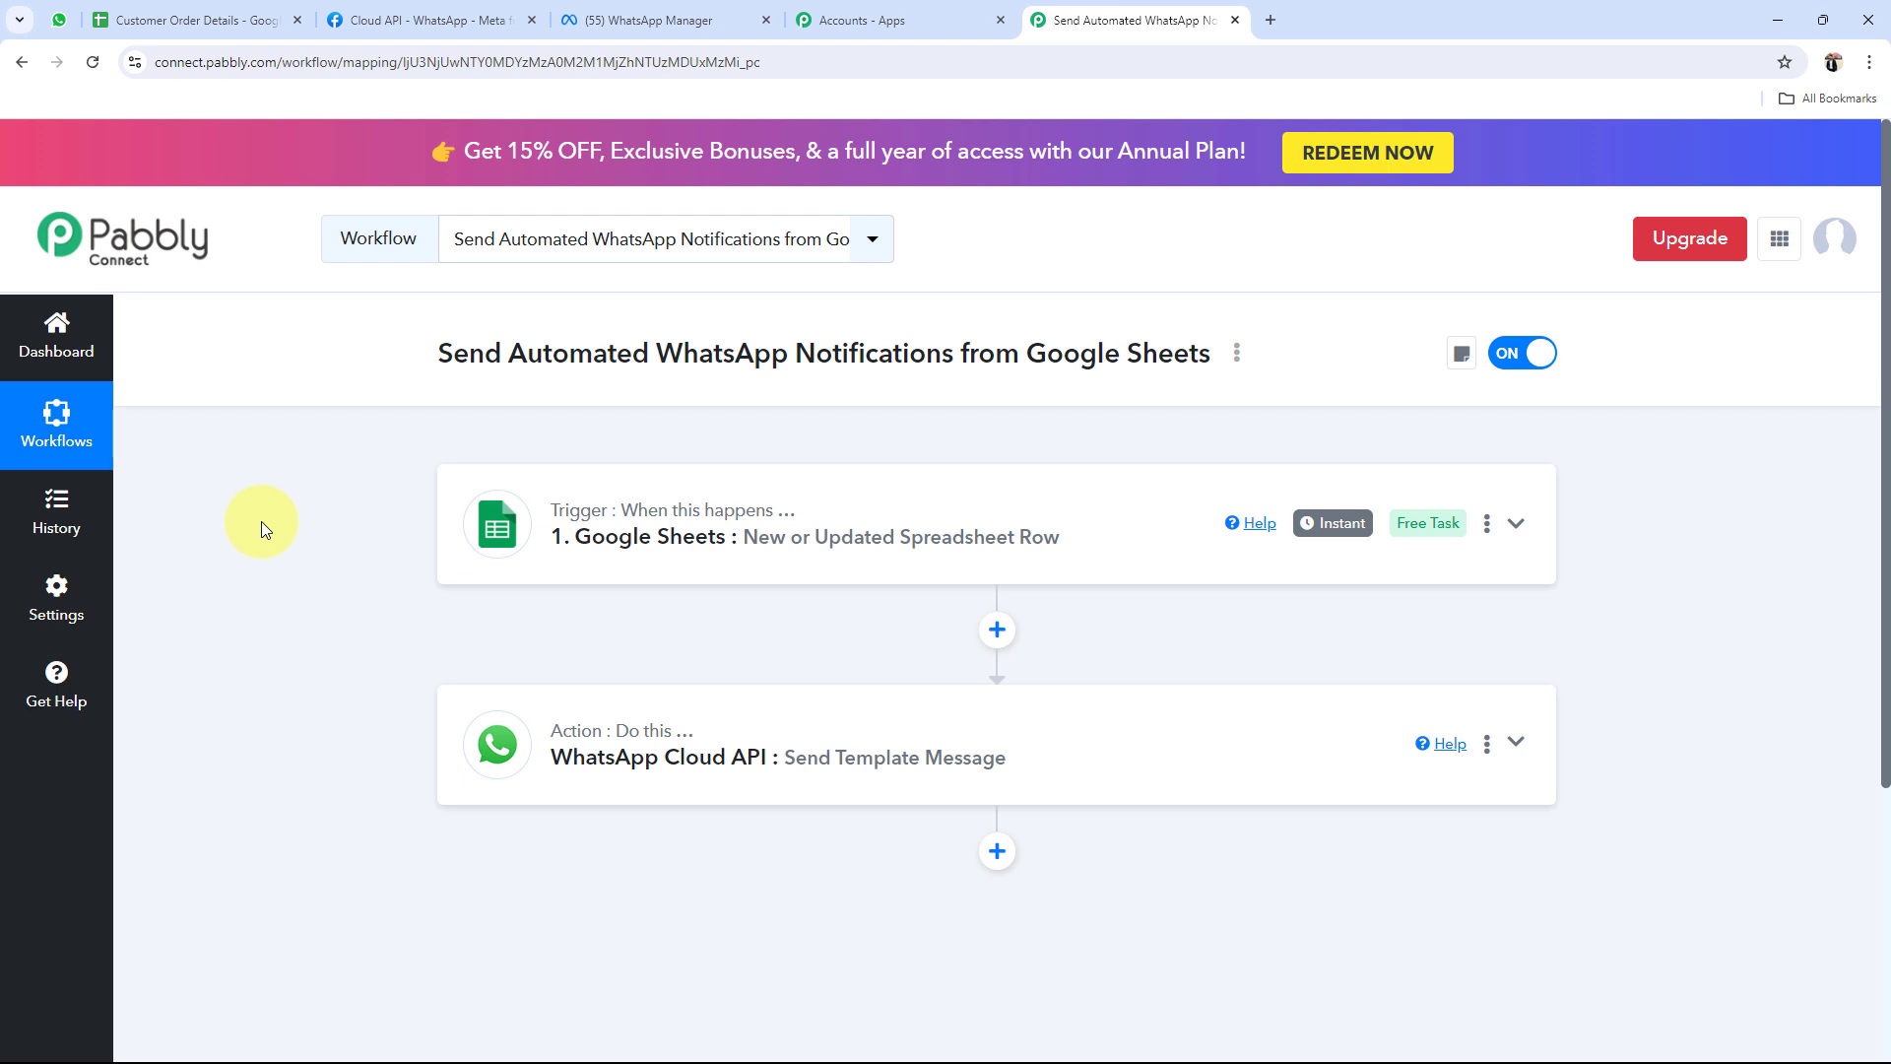
Expand the Google Sheets trigger and review its Webhook URL section alongside the spreadsheet
click(594, 572)
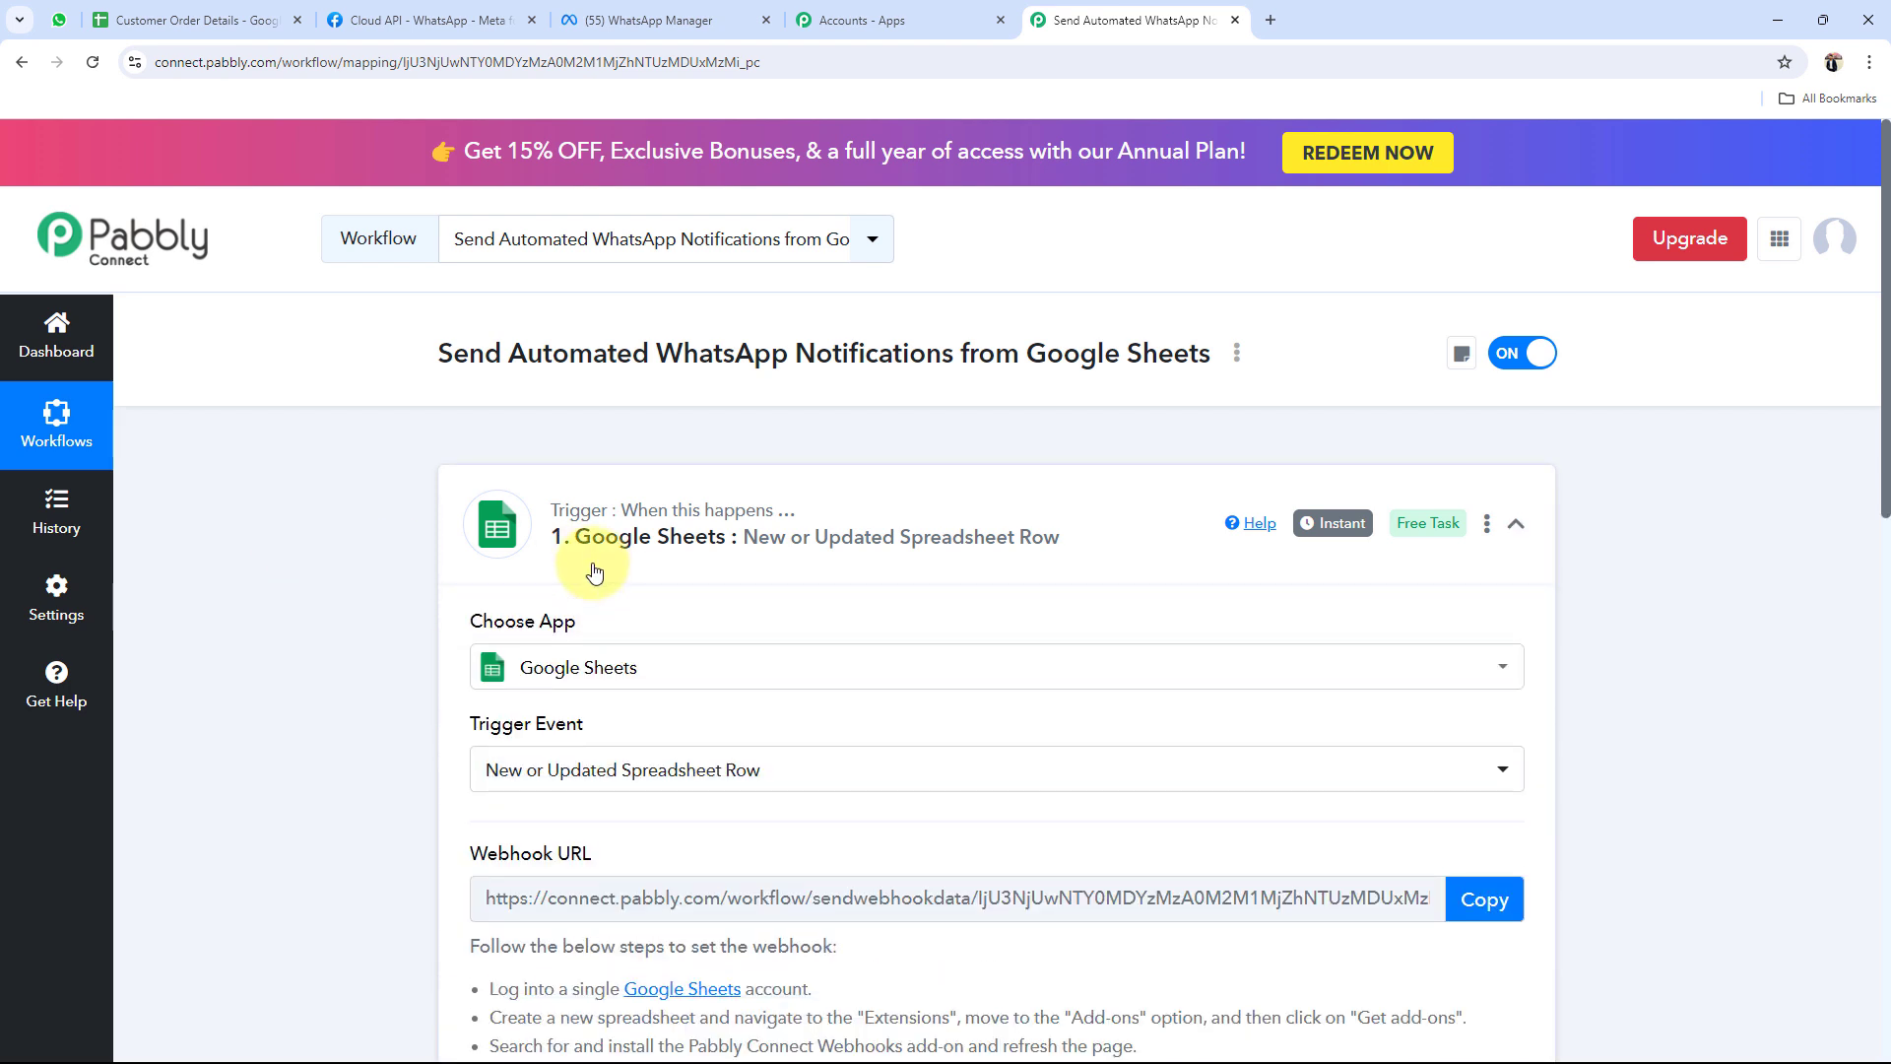
scroll(321, 552, down, 3)
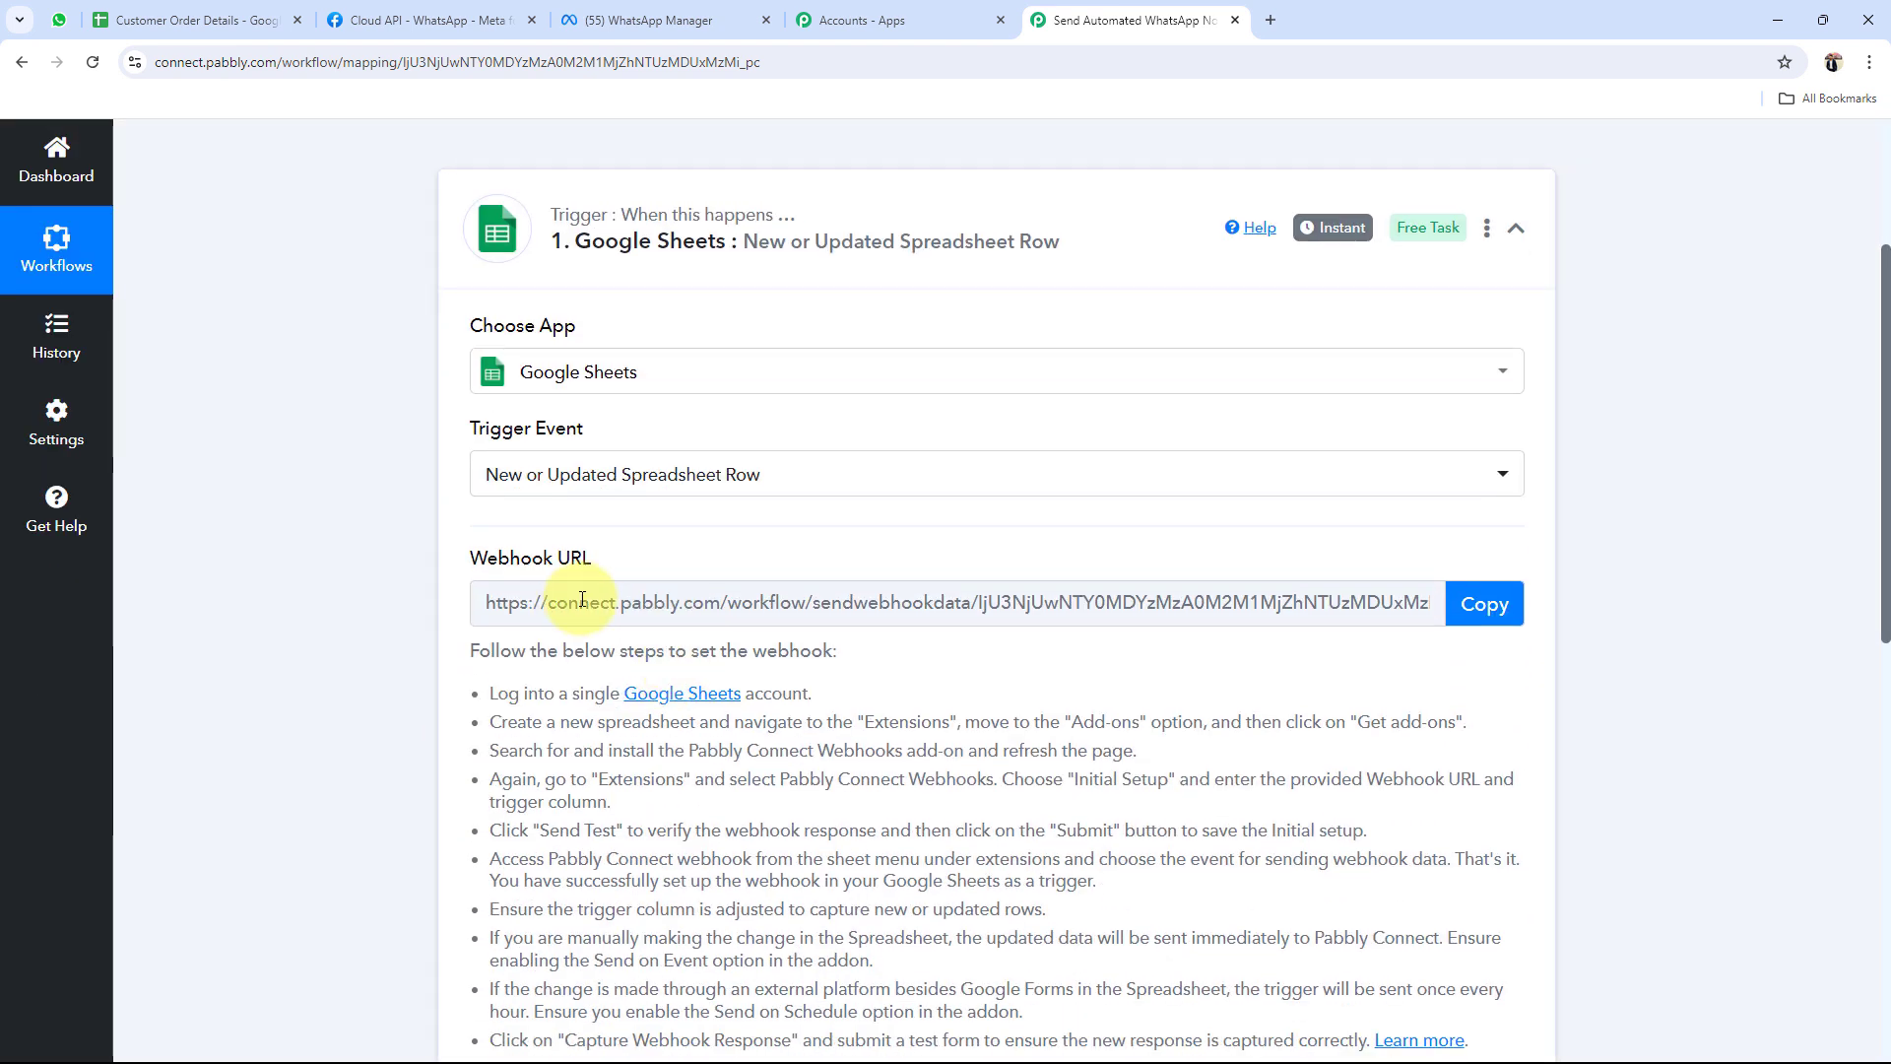
click(113, 20)
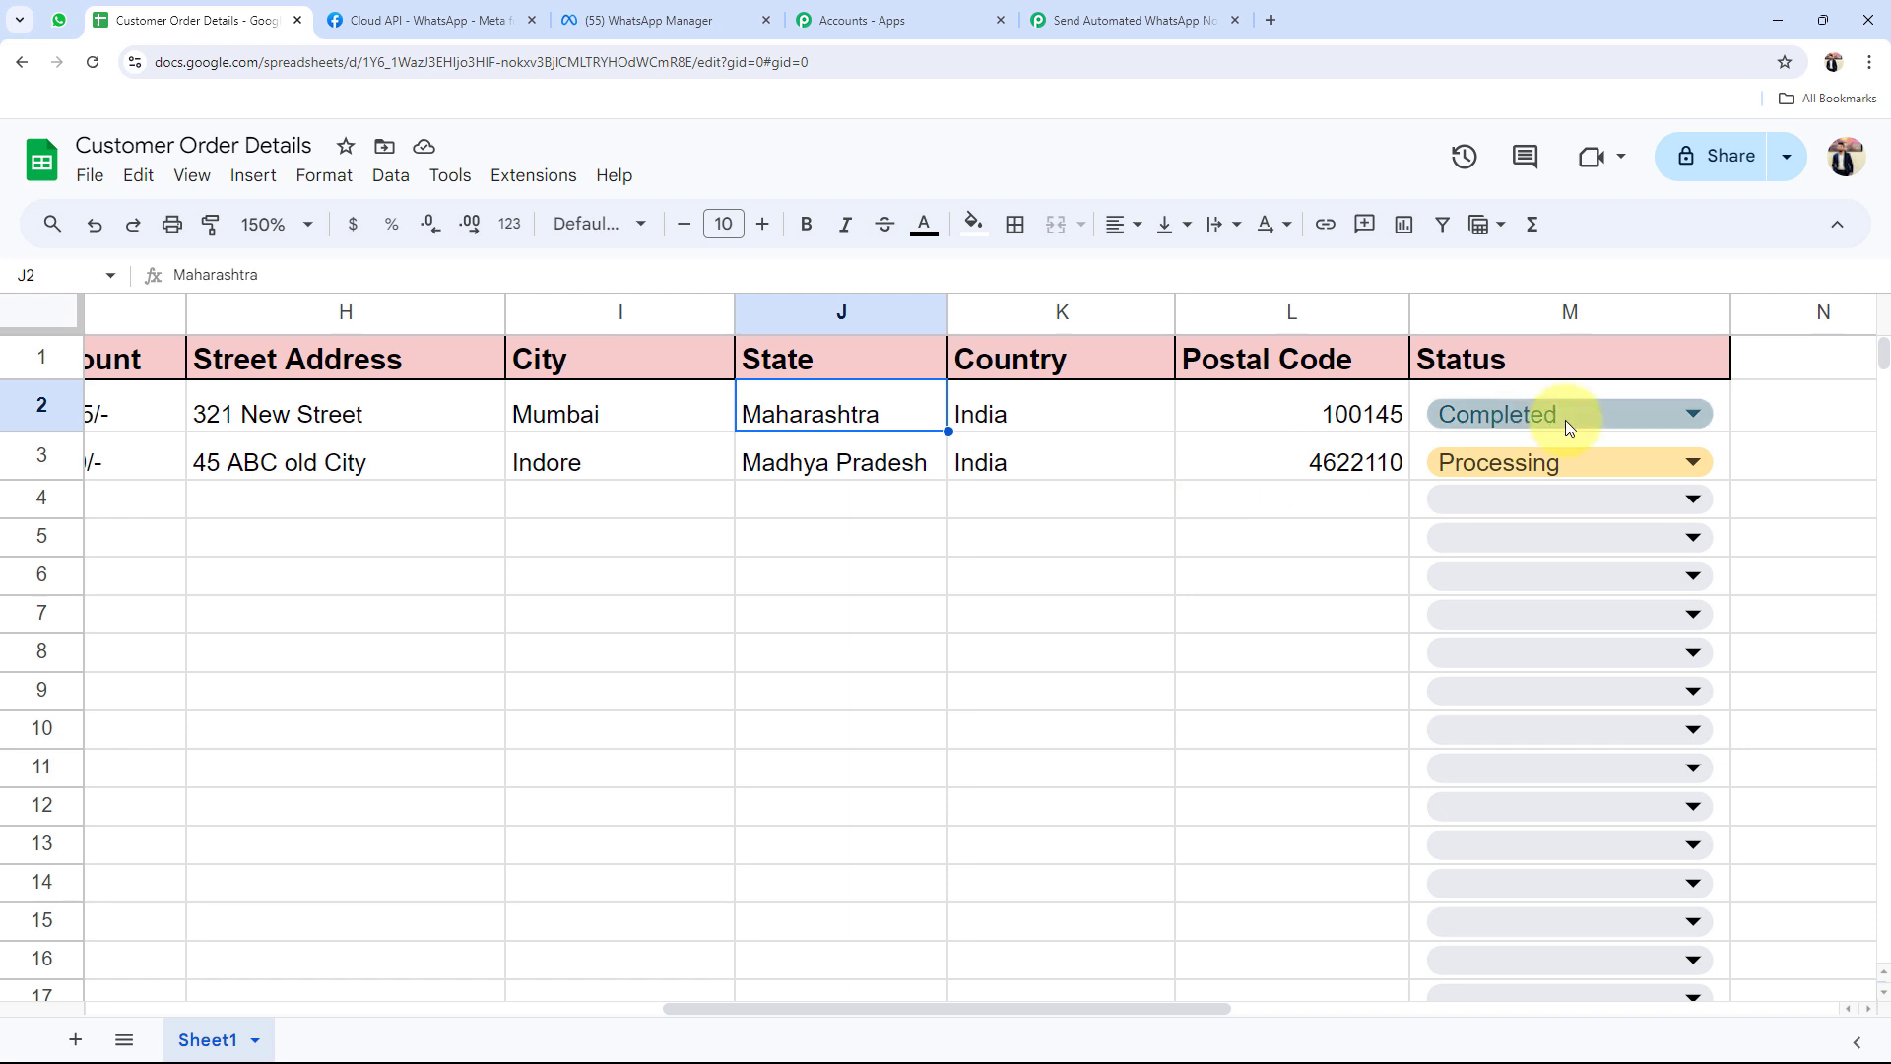
drag(729, 1007, 169, 958)
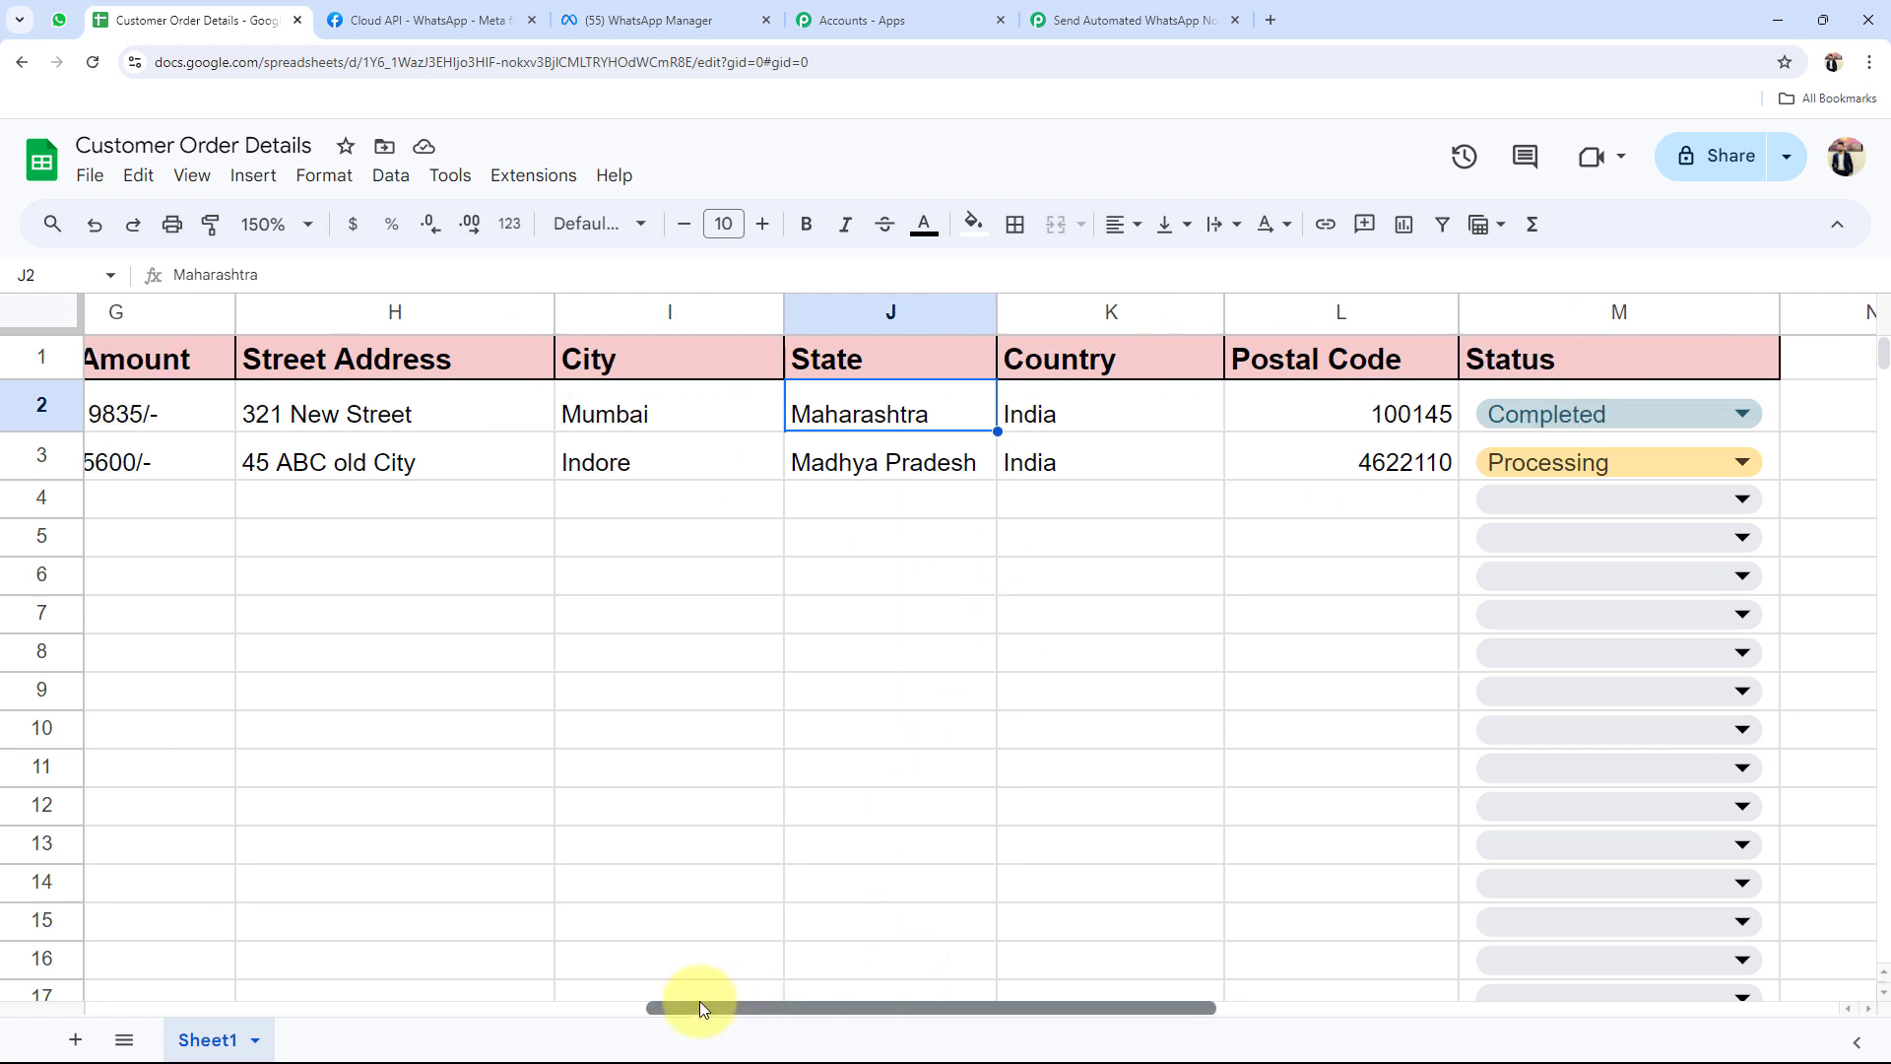
click(1054, 20)
scroll(465, 719, down, 5)
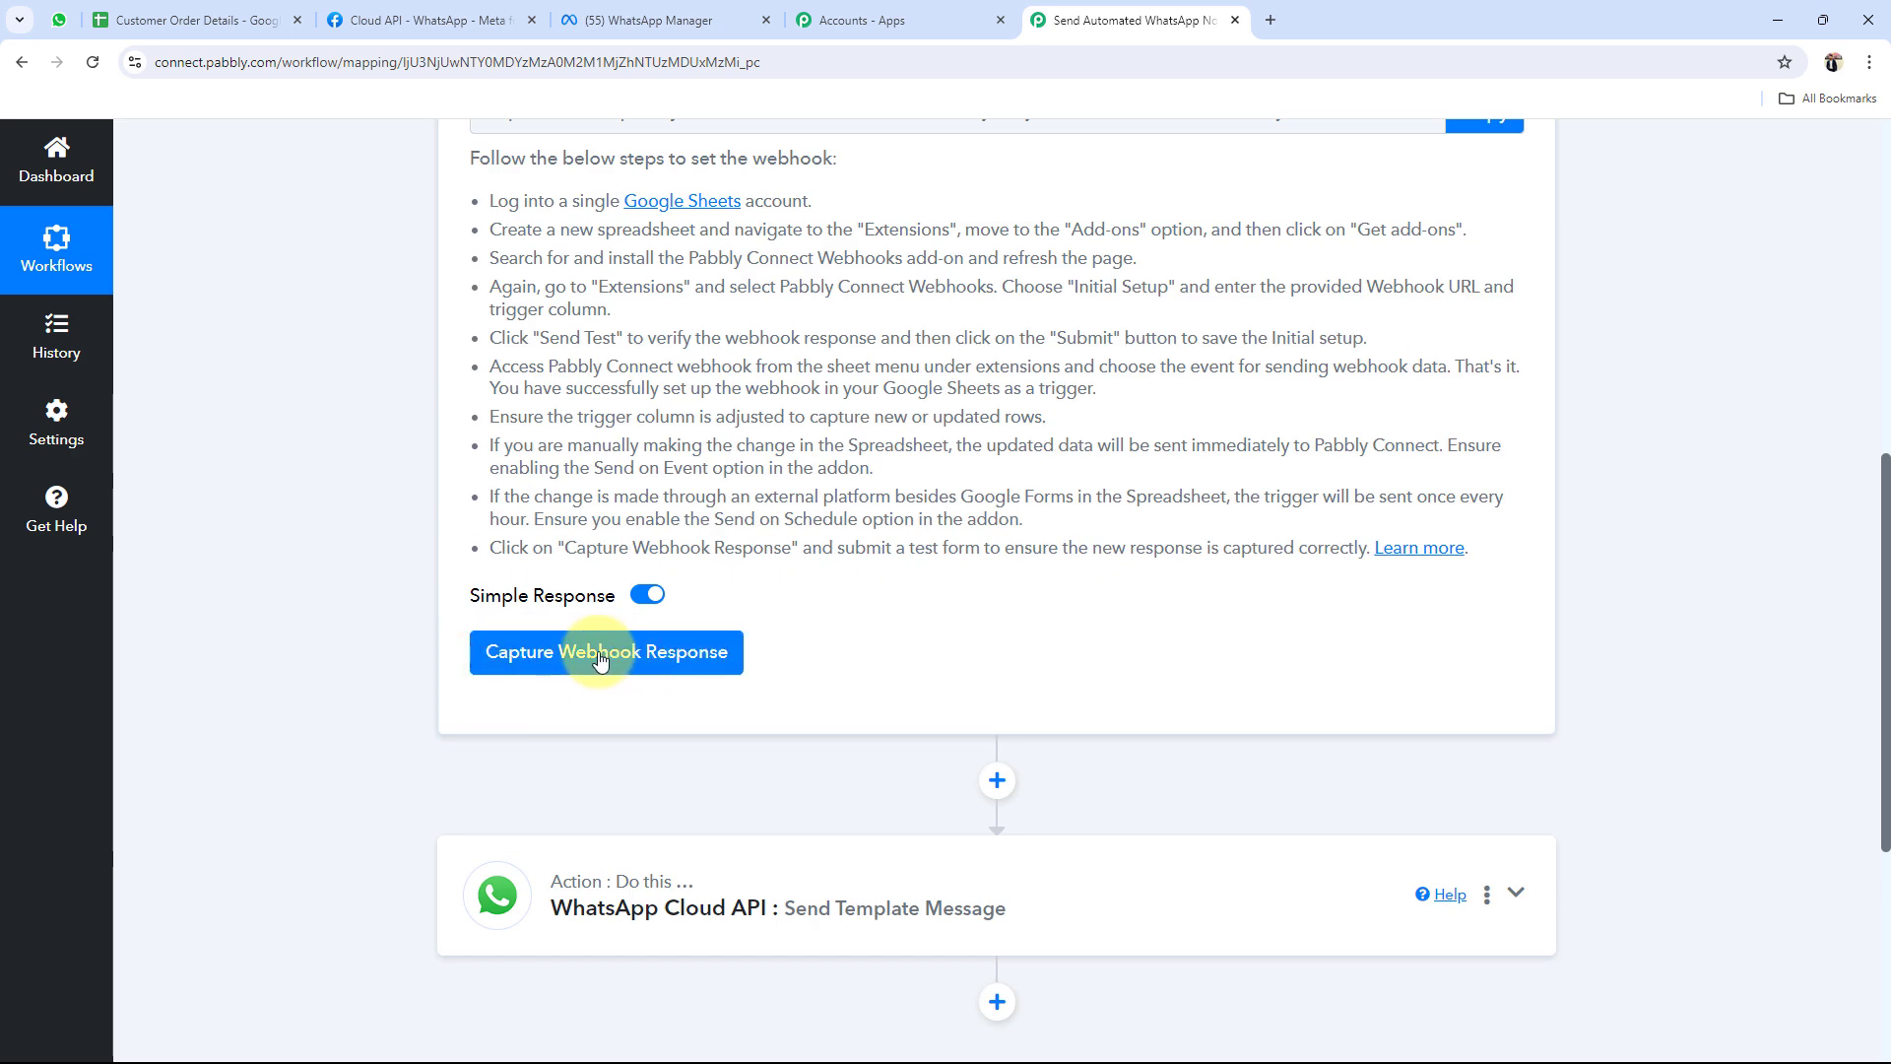
scroll(457, 651, up, 4)
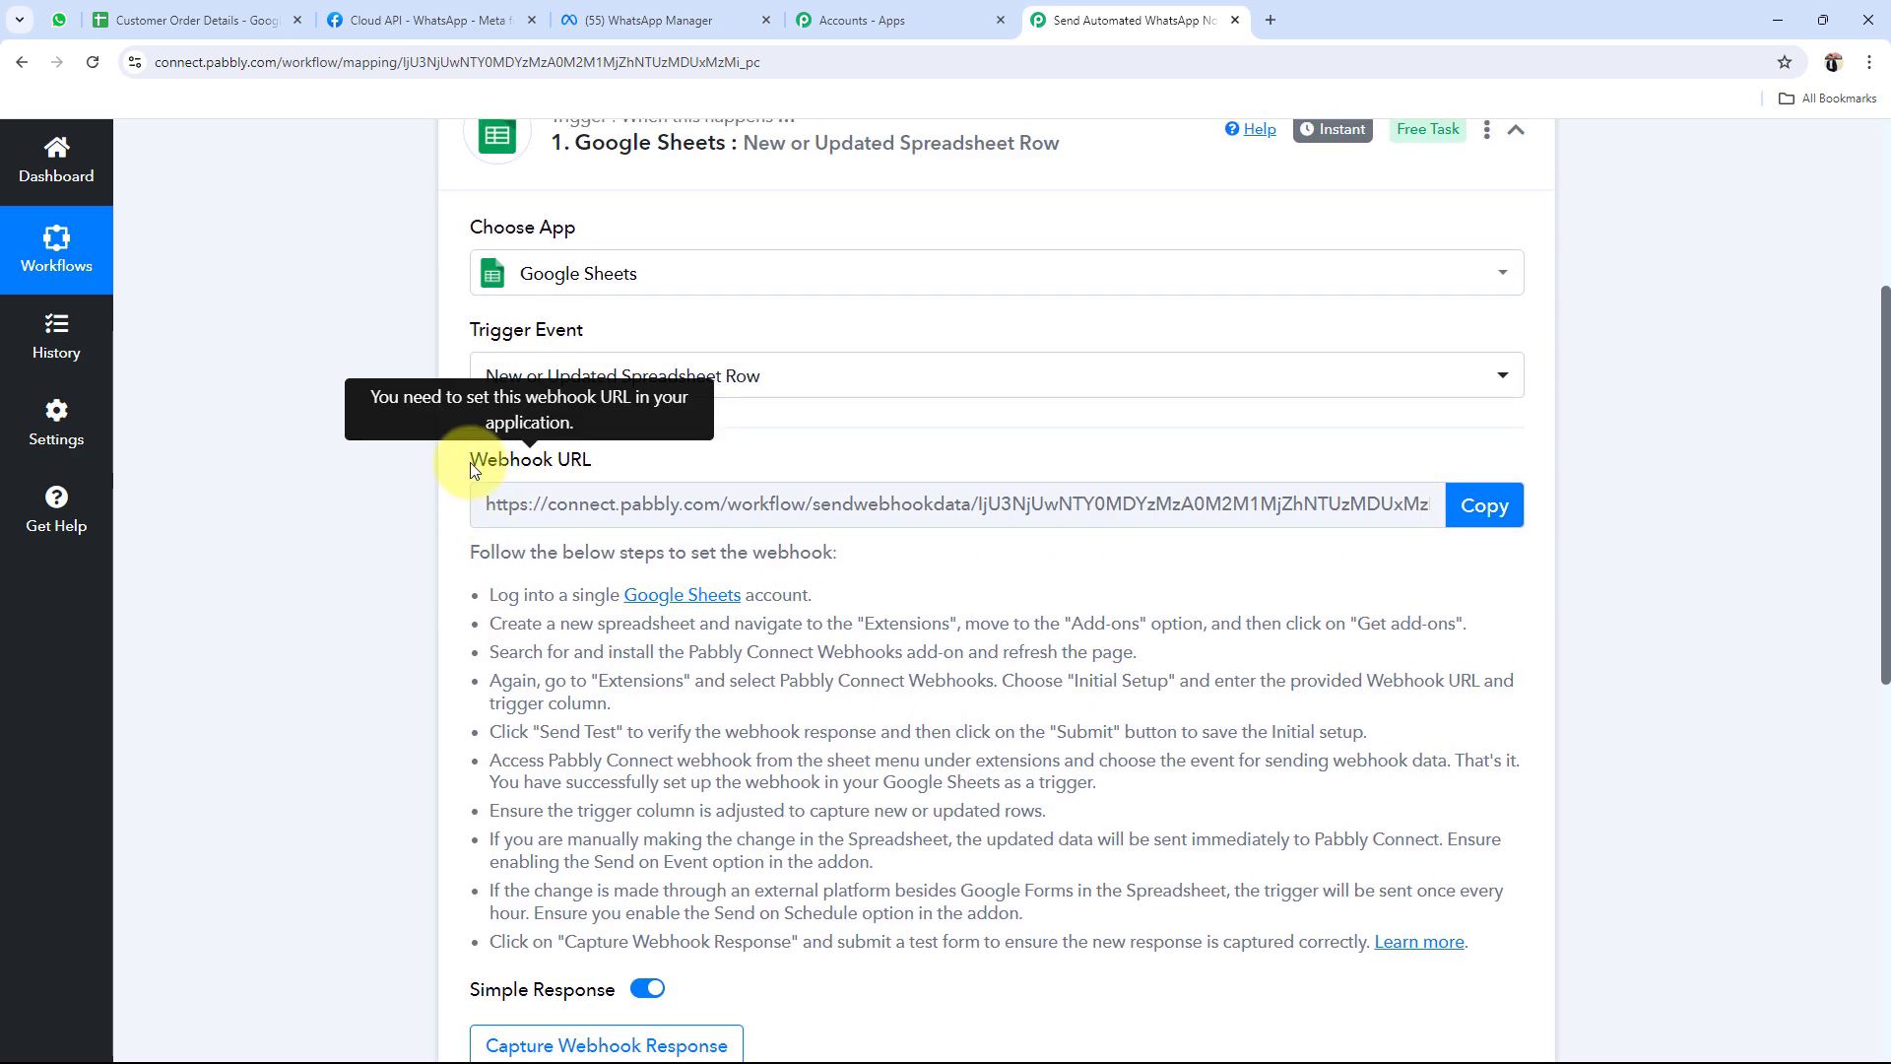
drag(471, 459, 593, 459)
click(388, 589)
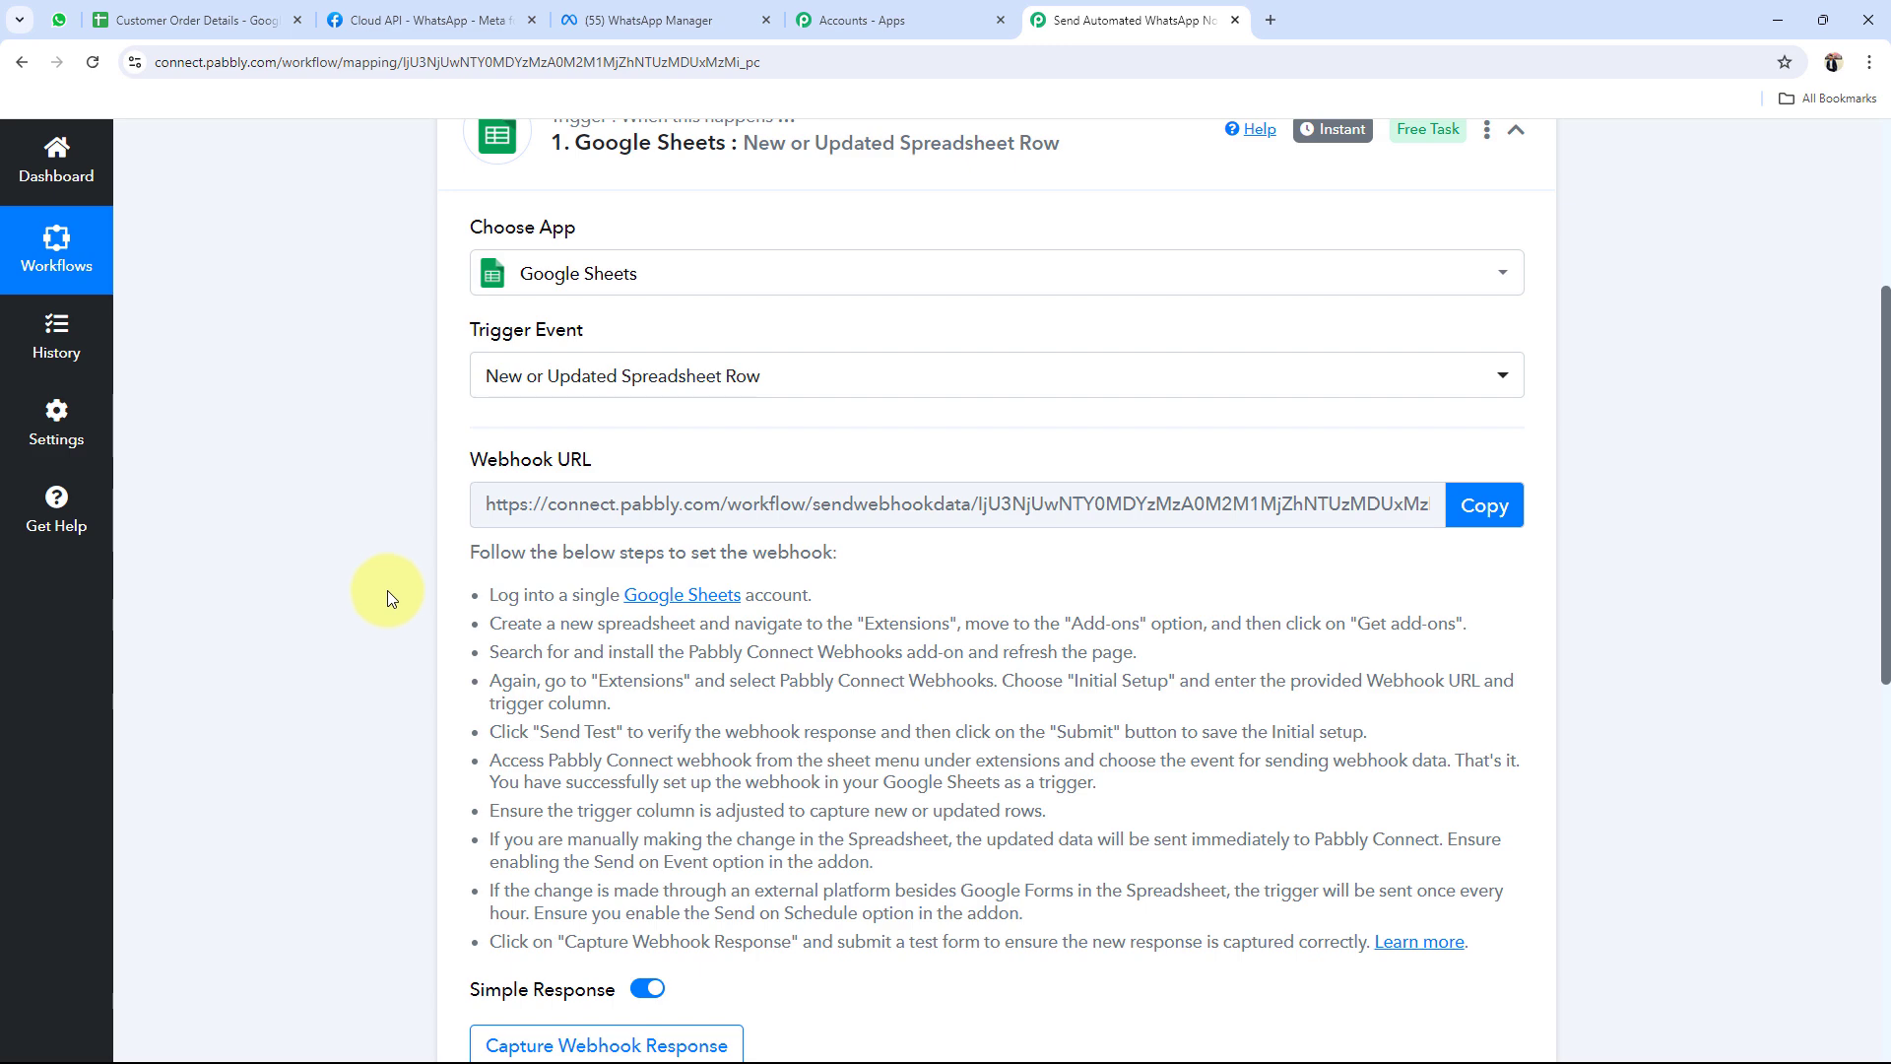
click(192, 20)
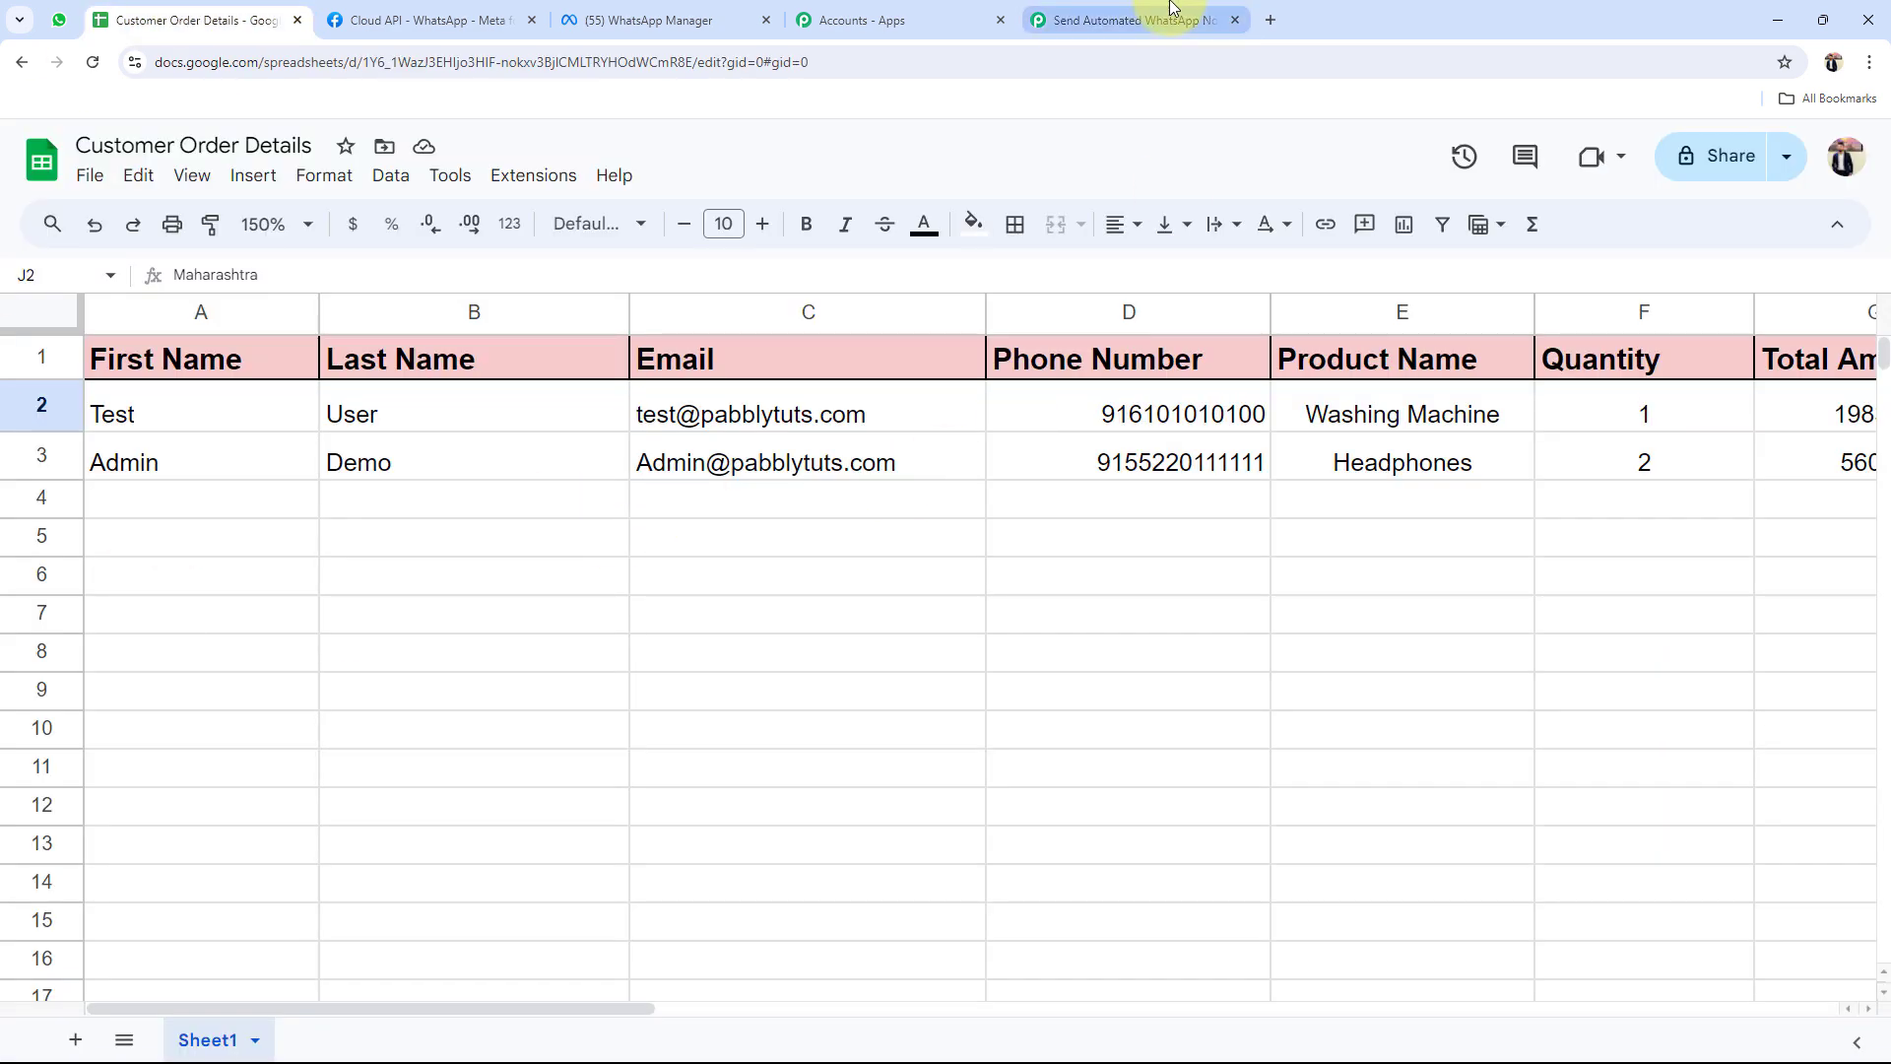
click(1107, 19)
scroll(331, 696, down, 1)
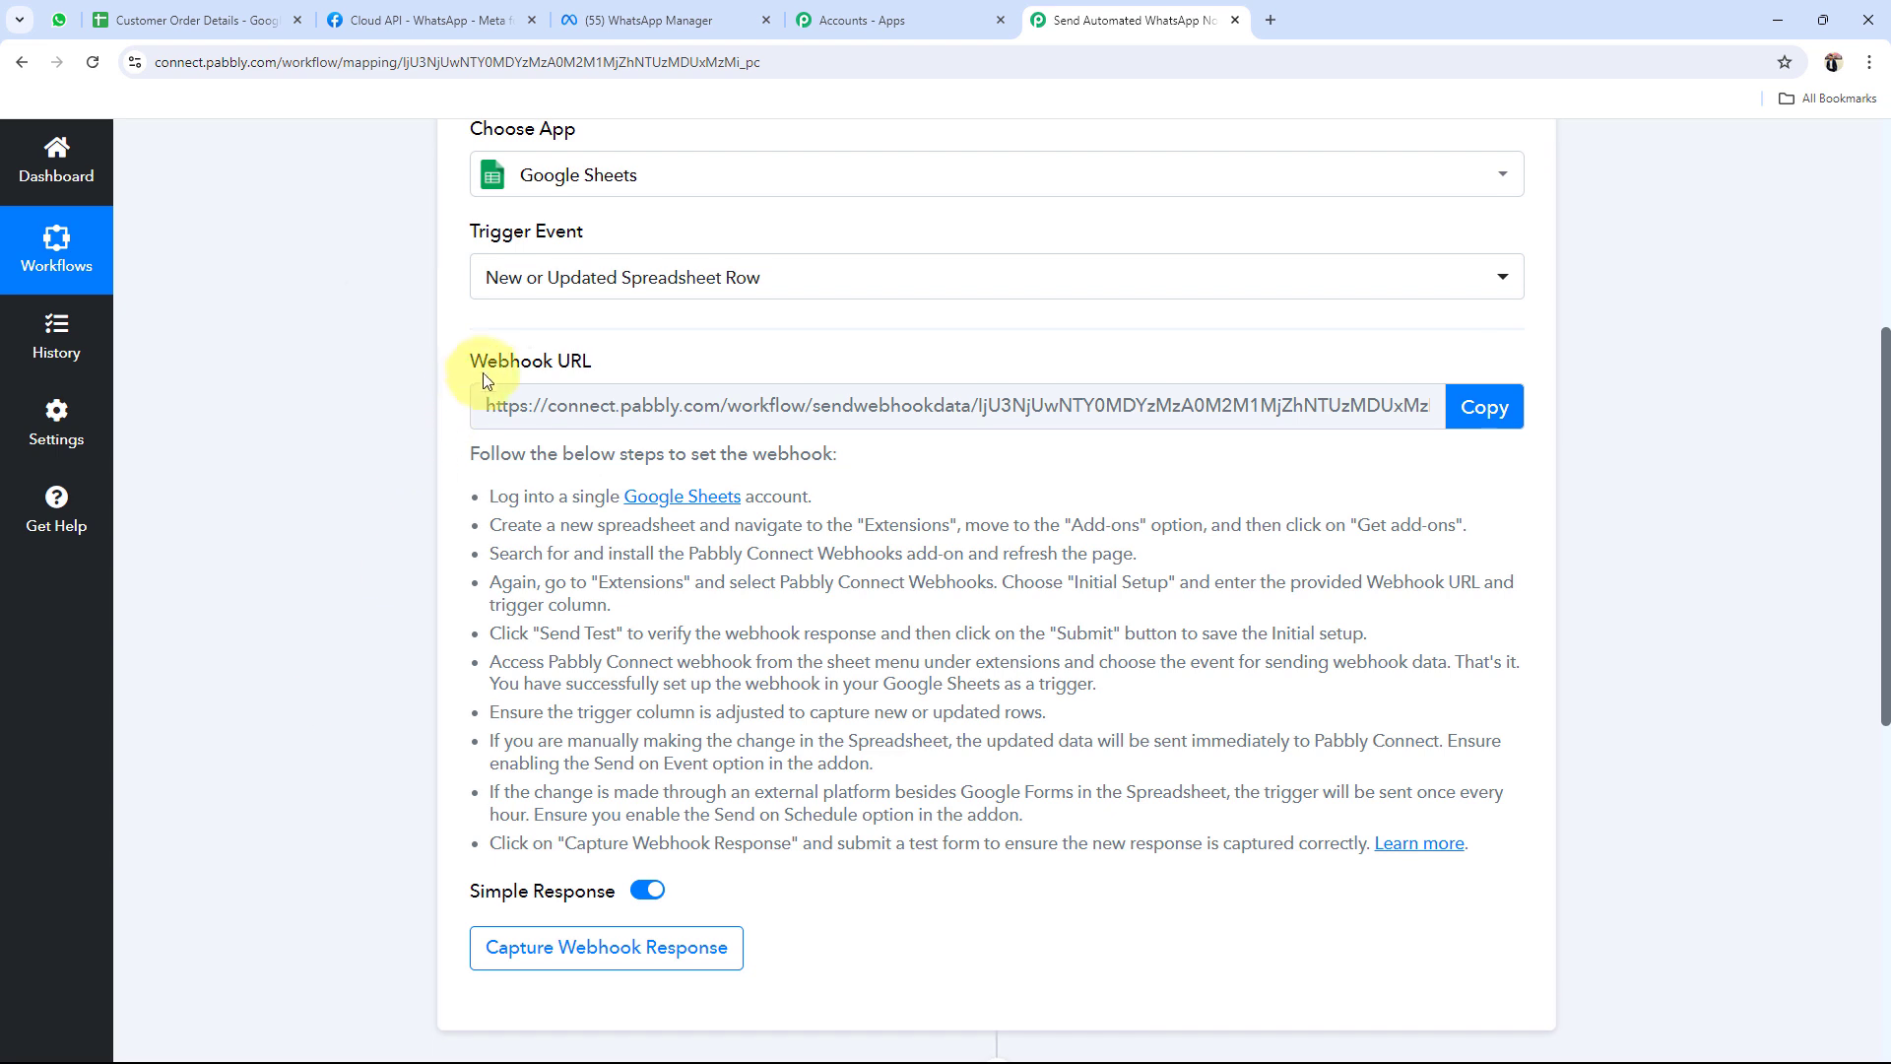
drag(473, 362, 605, 375)
click(288, 713)
Copy the trigger's webhook URL and review the webhook setup instructions
click(1467, 407)
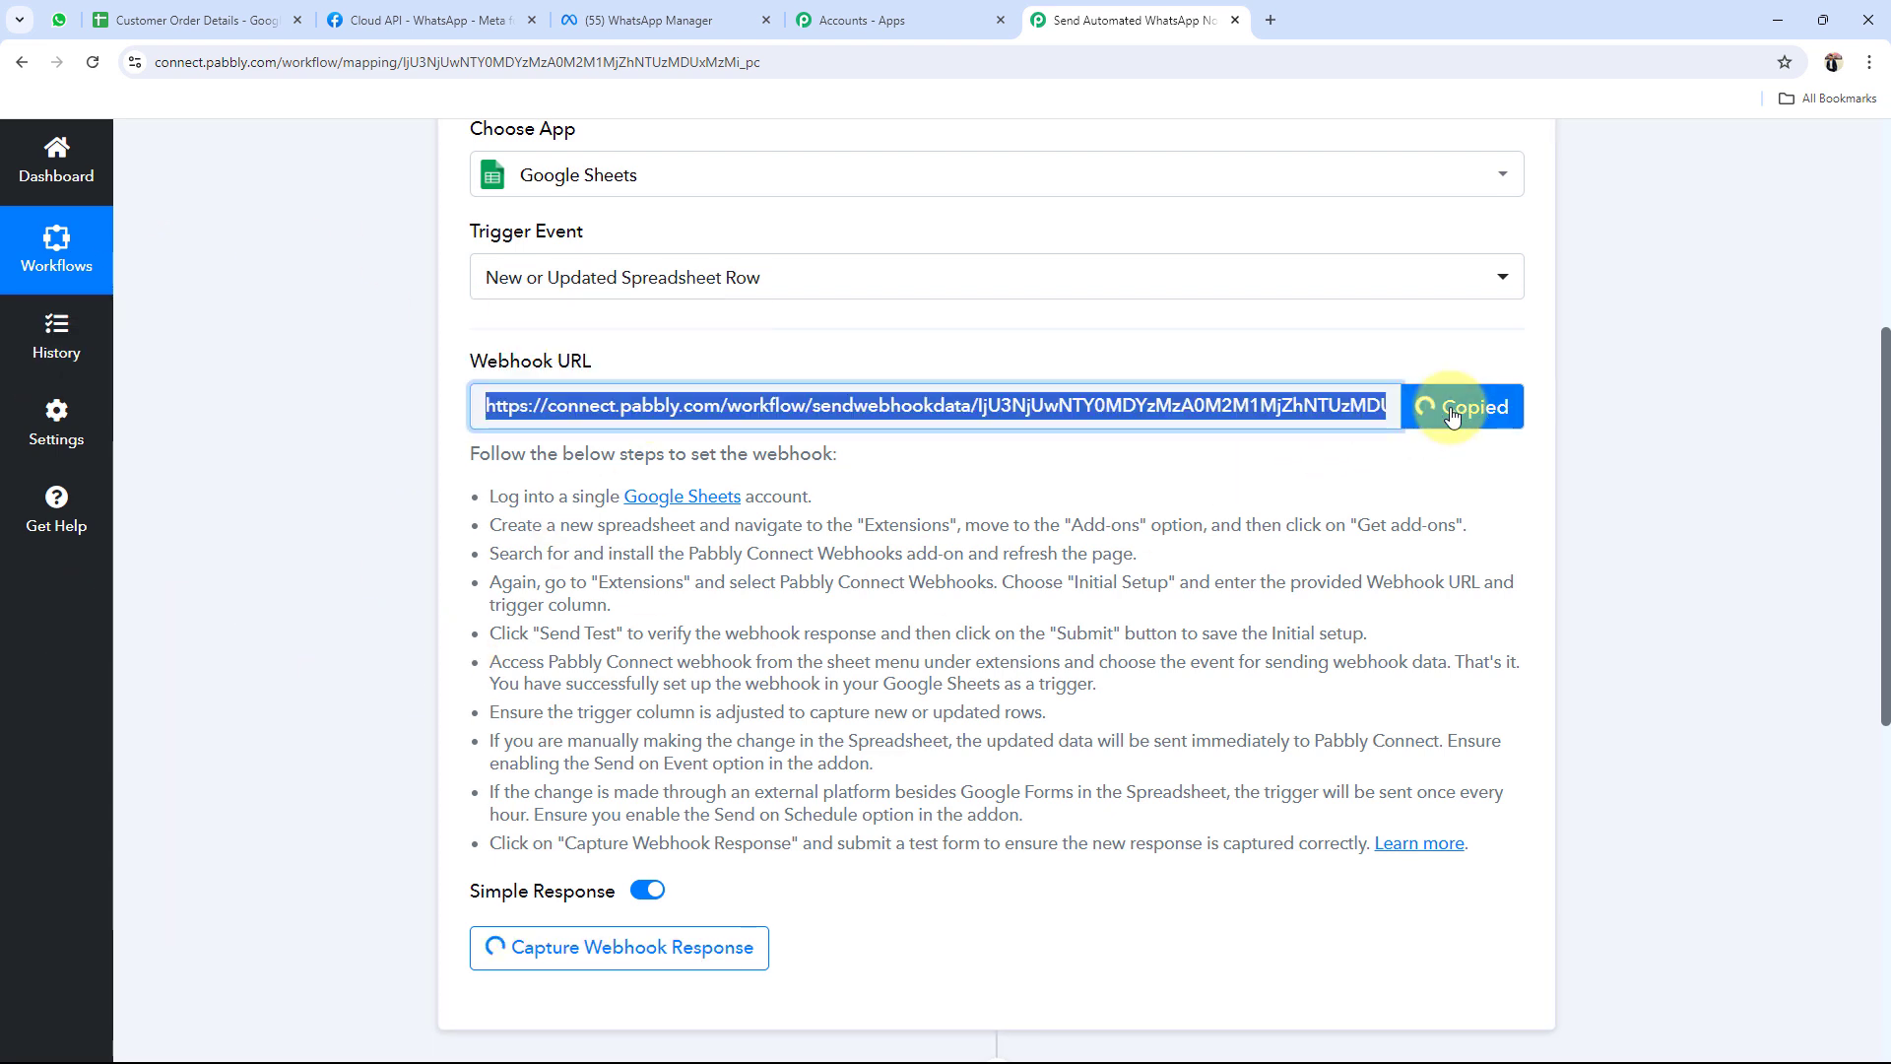
drag(486, 503, 1455, 926)
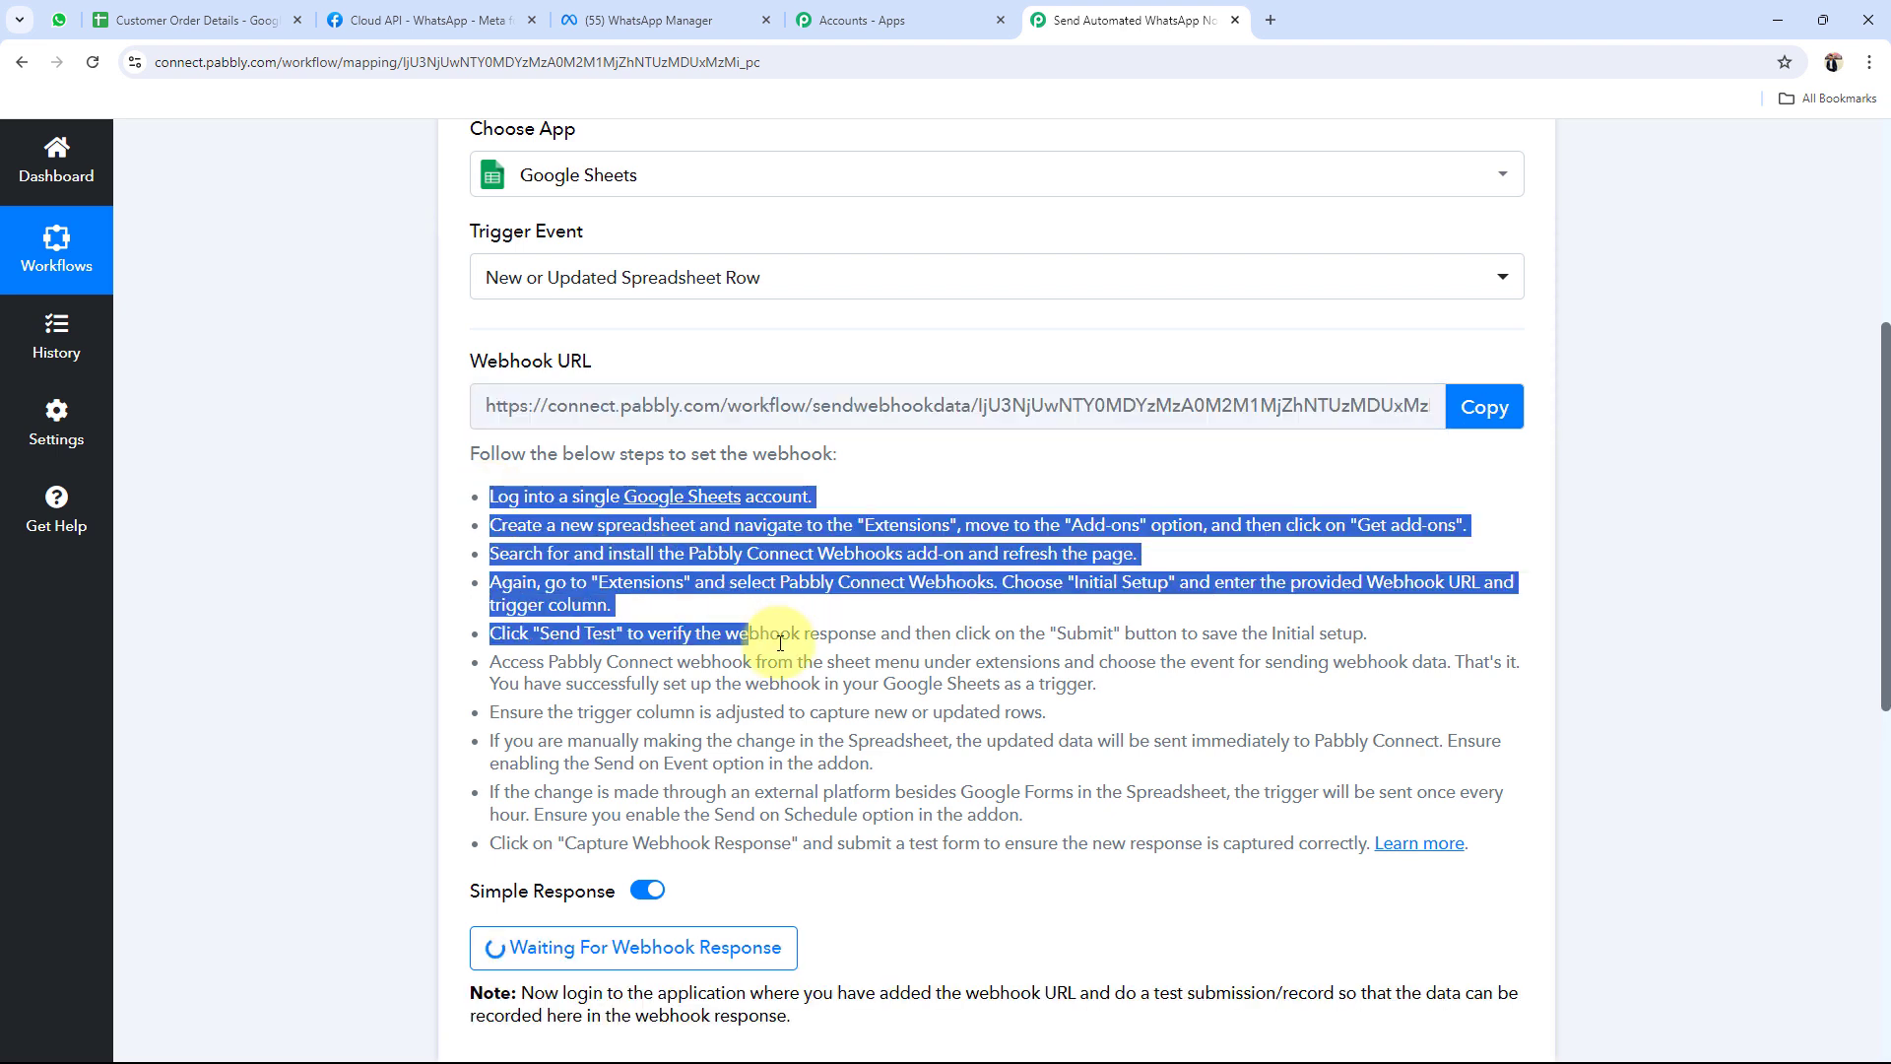
click(1455, 926)
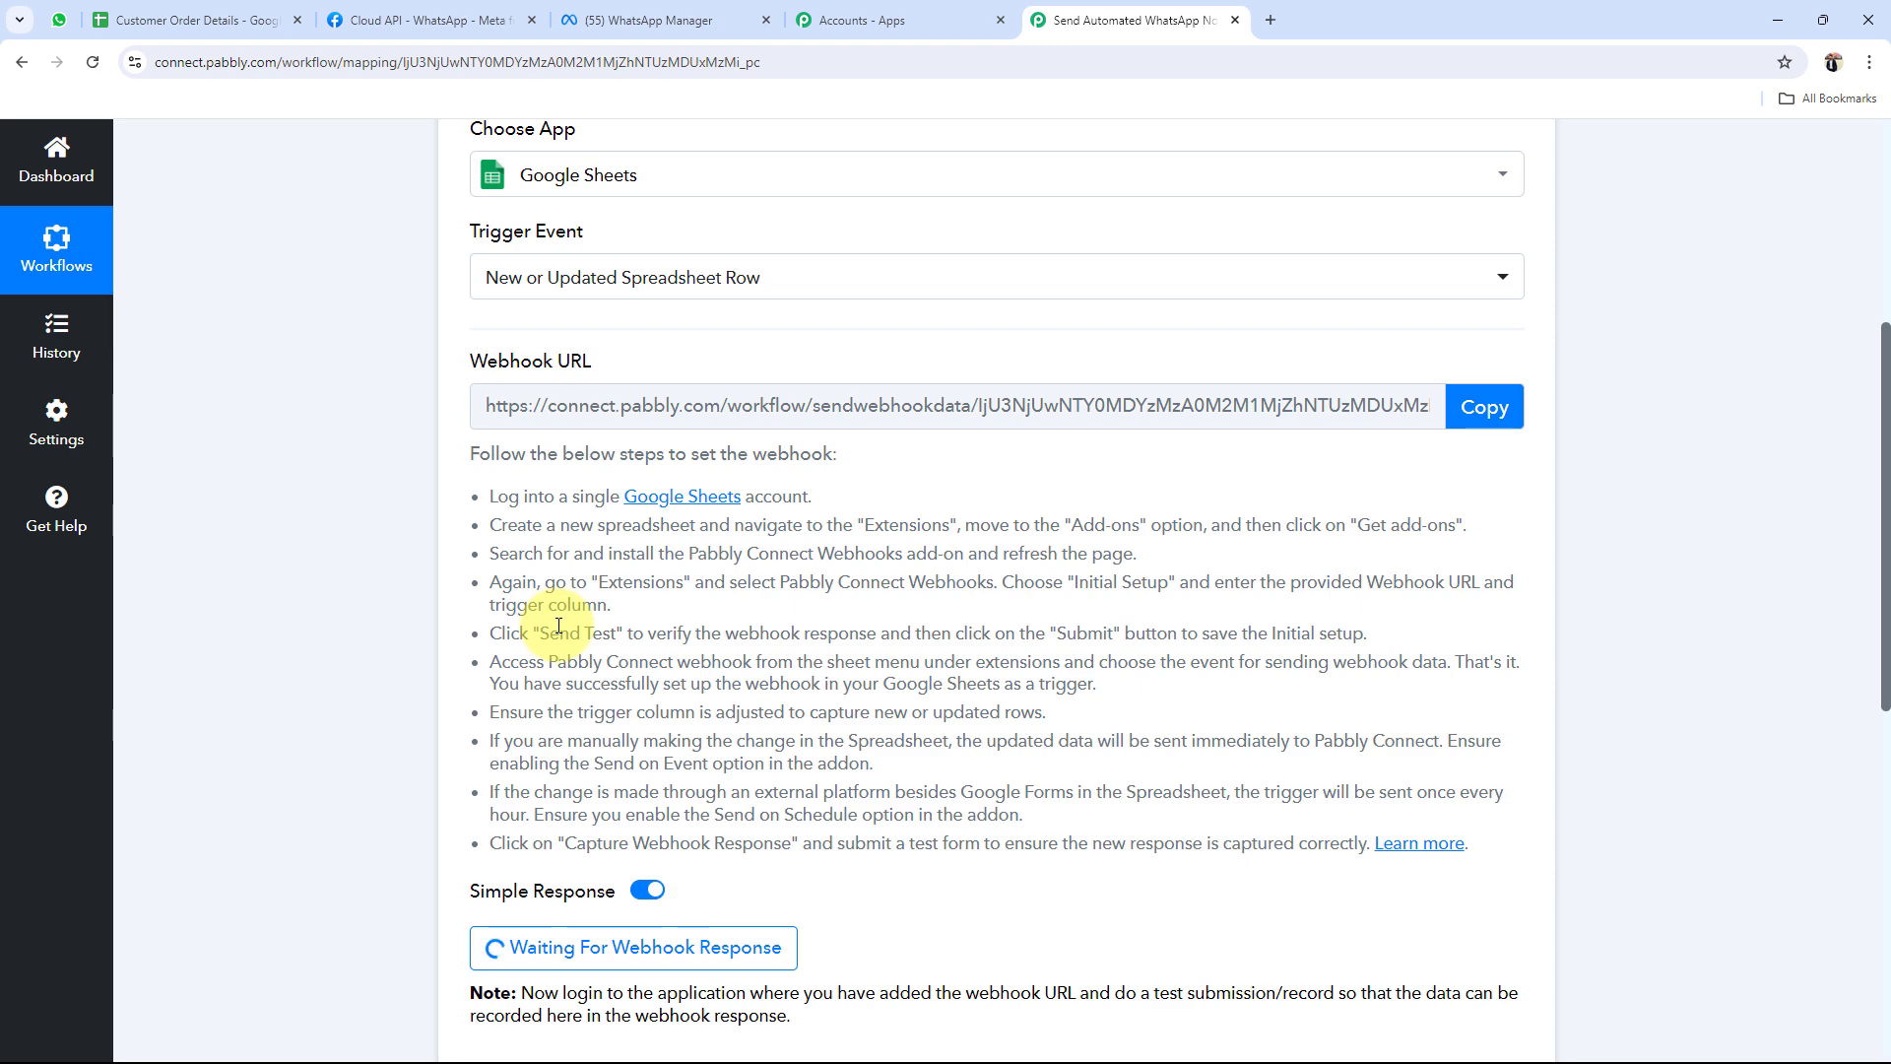
scroll(559, 626, up, 1)
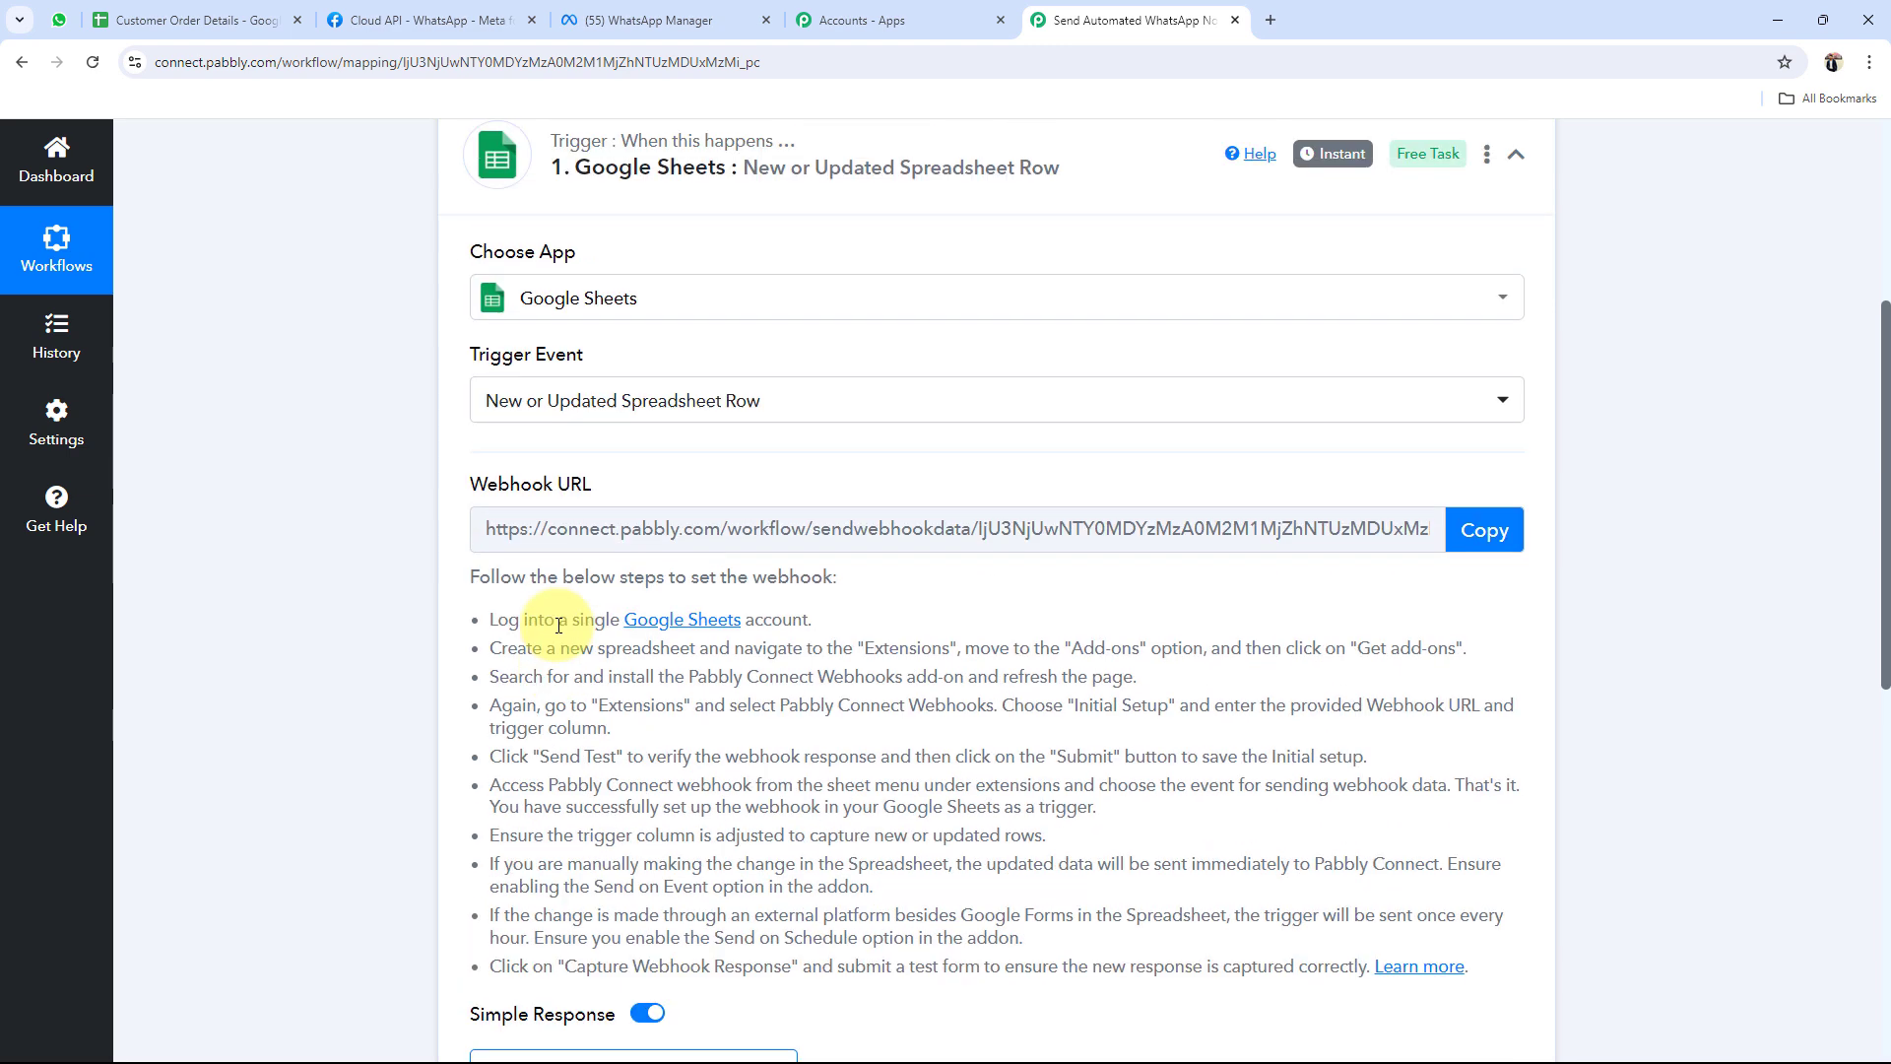
scroll(552, 626, up, 2)
scroll(546, 640, down, 2)
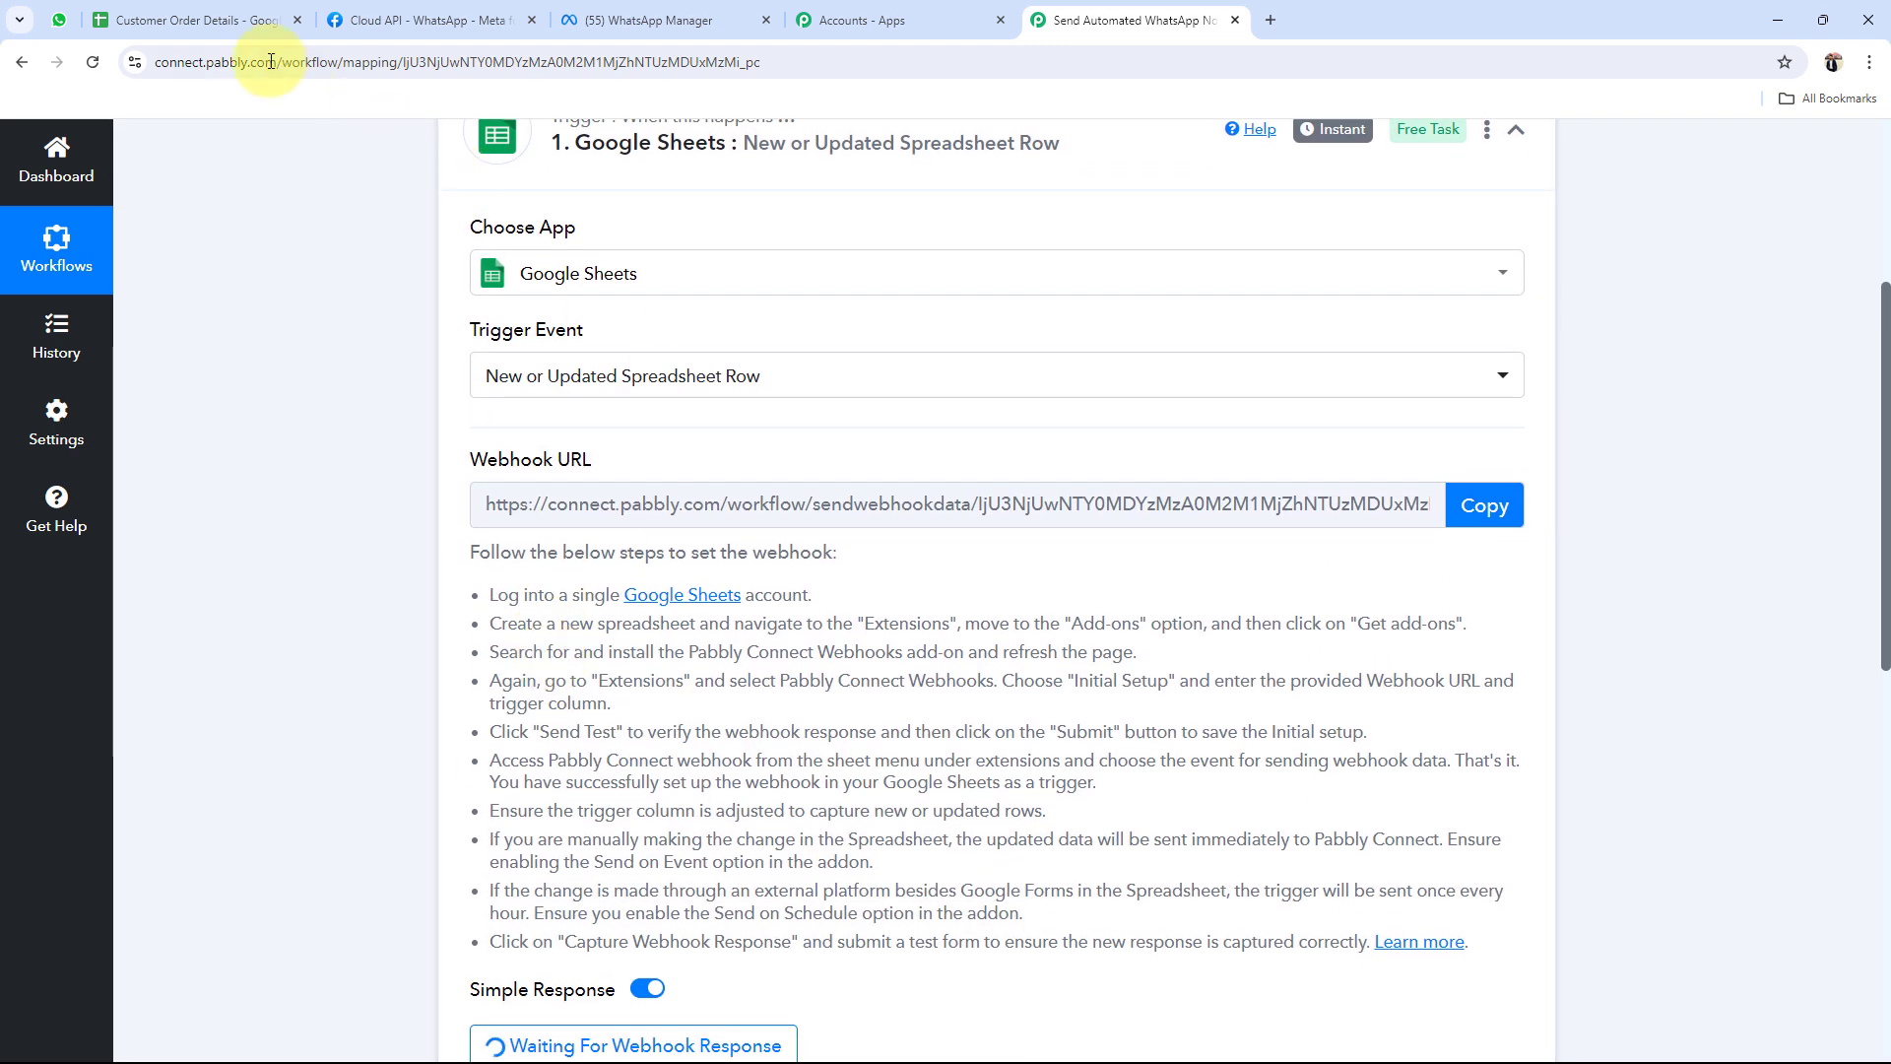
click(227, 20)
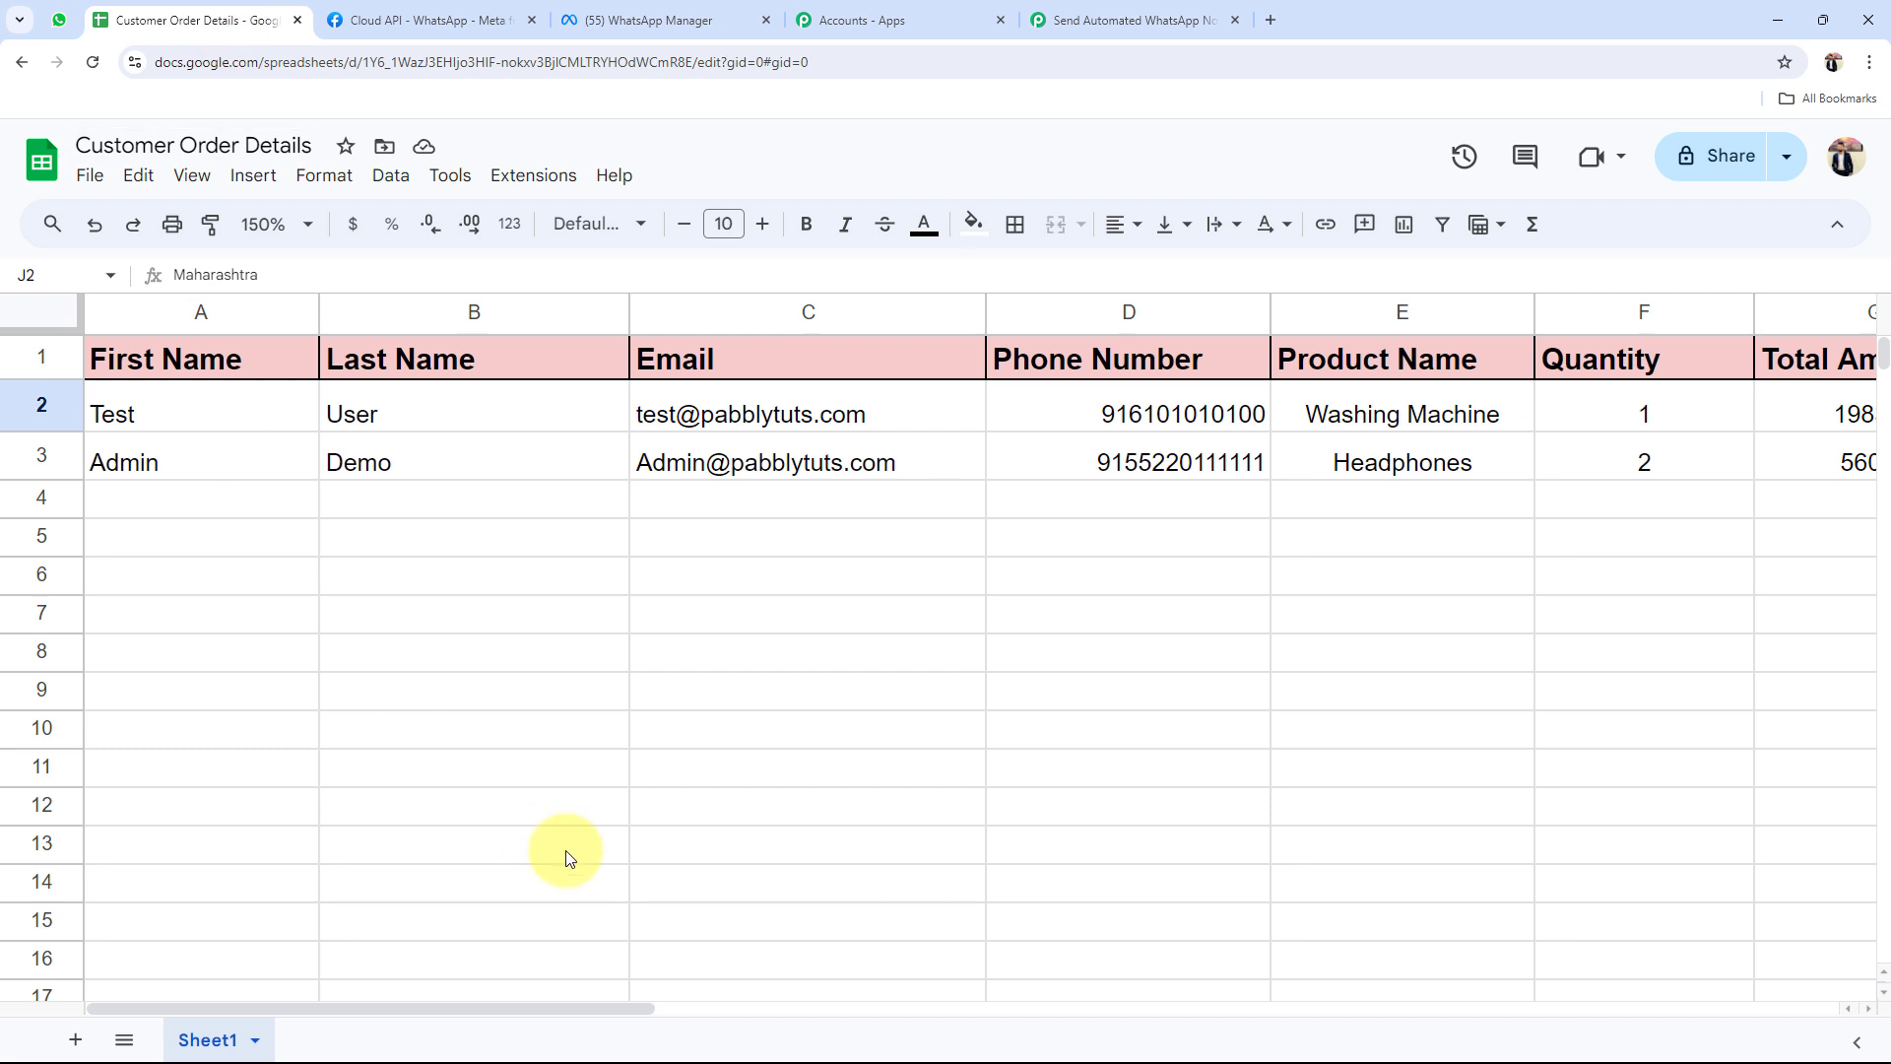
click(511, 175)
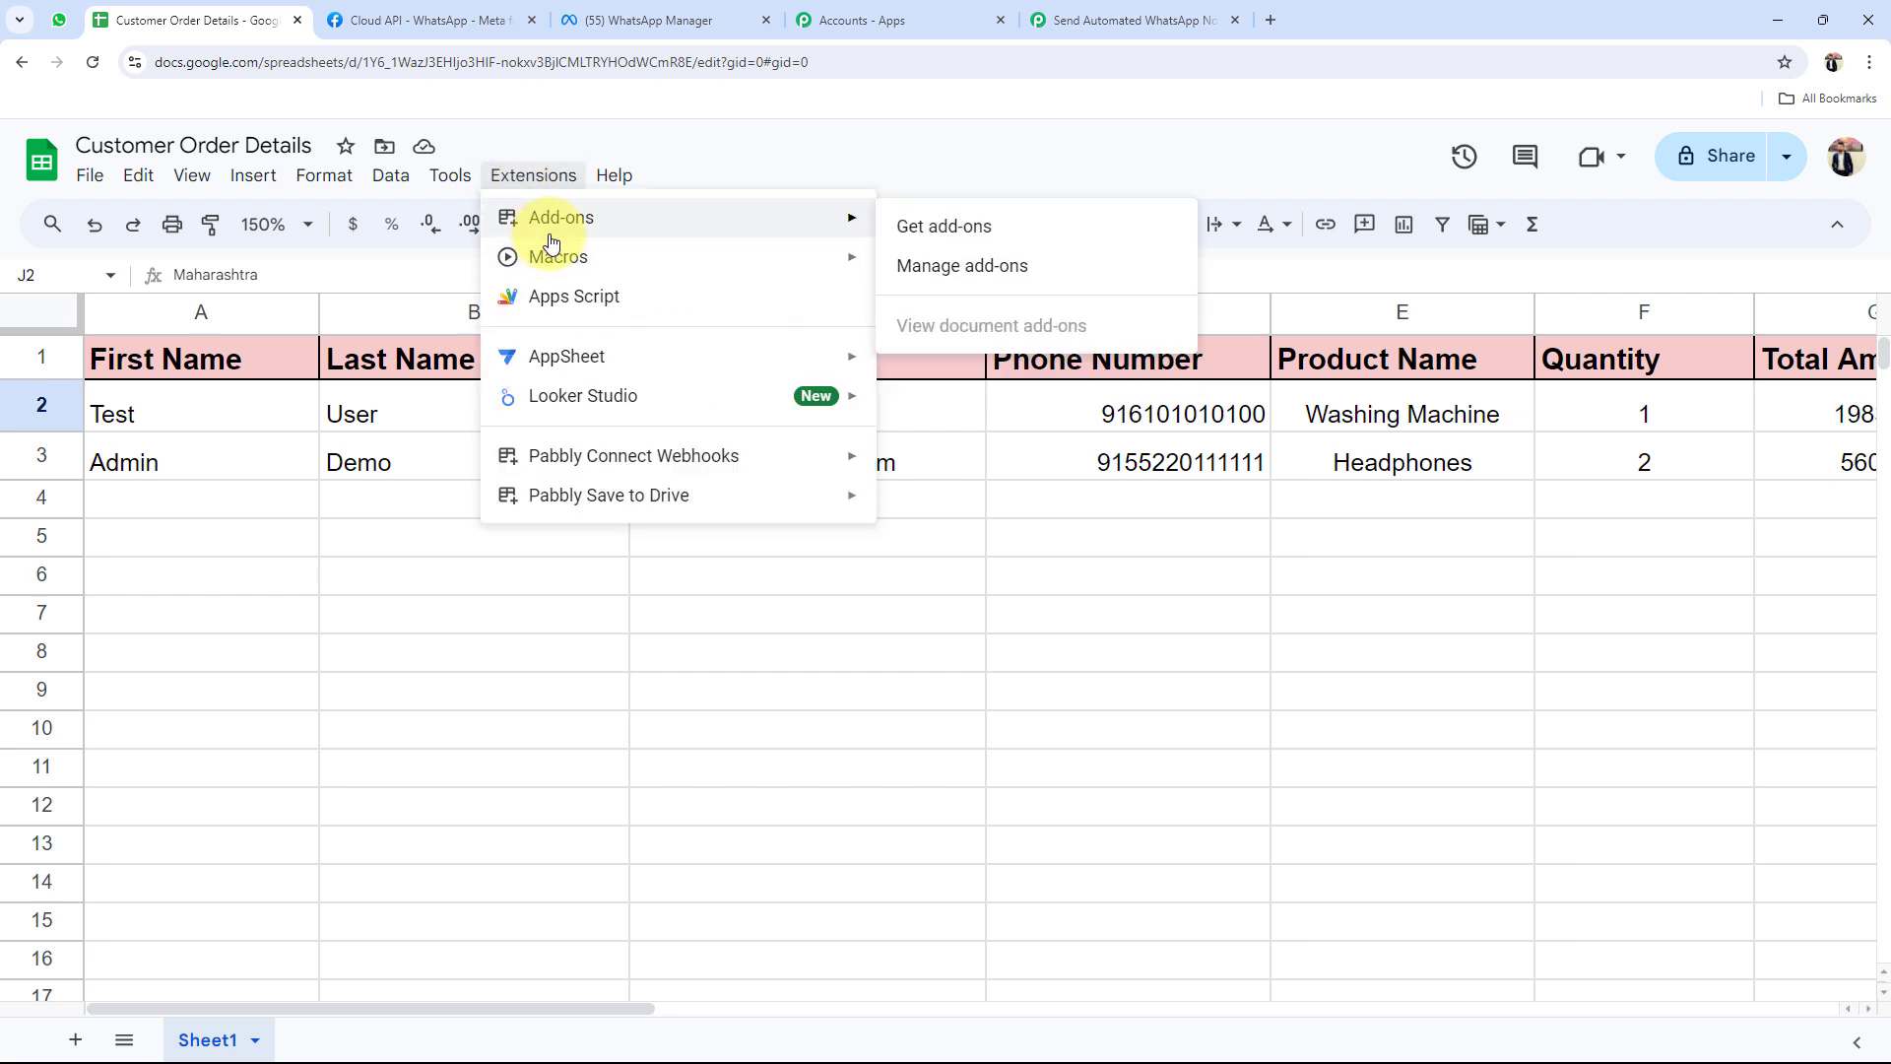
click(1015, 222)
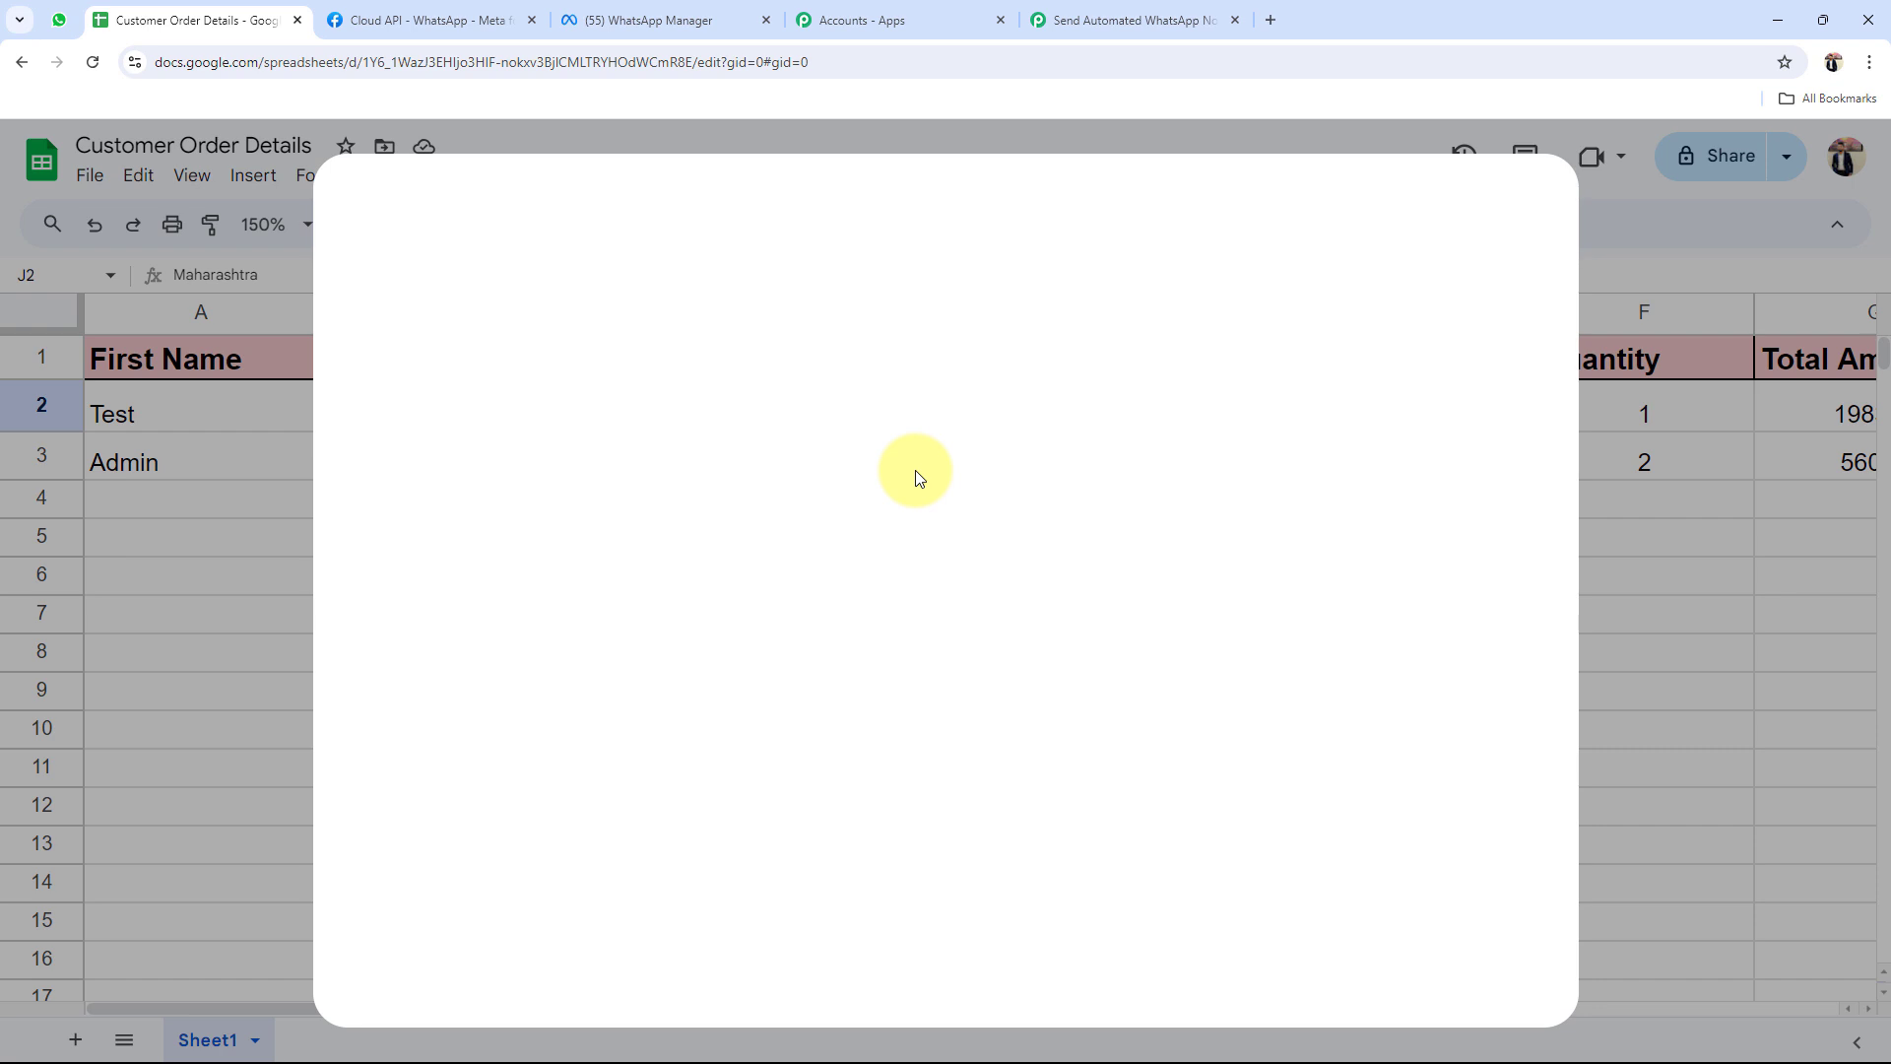
click(1001, 219)
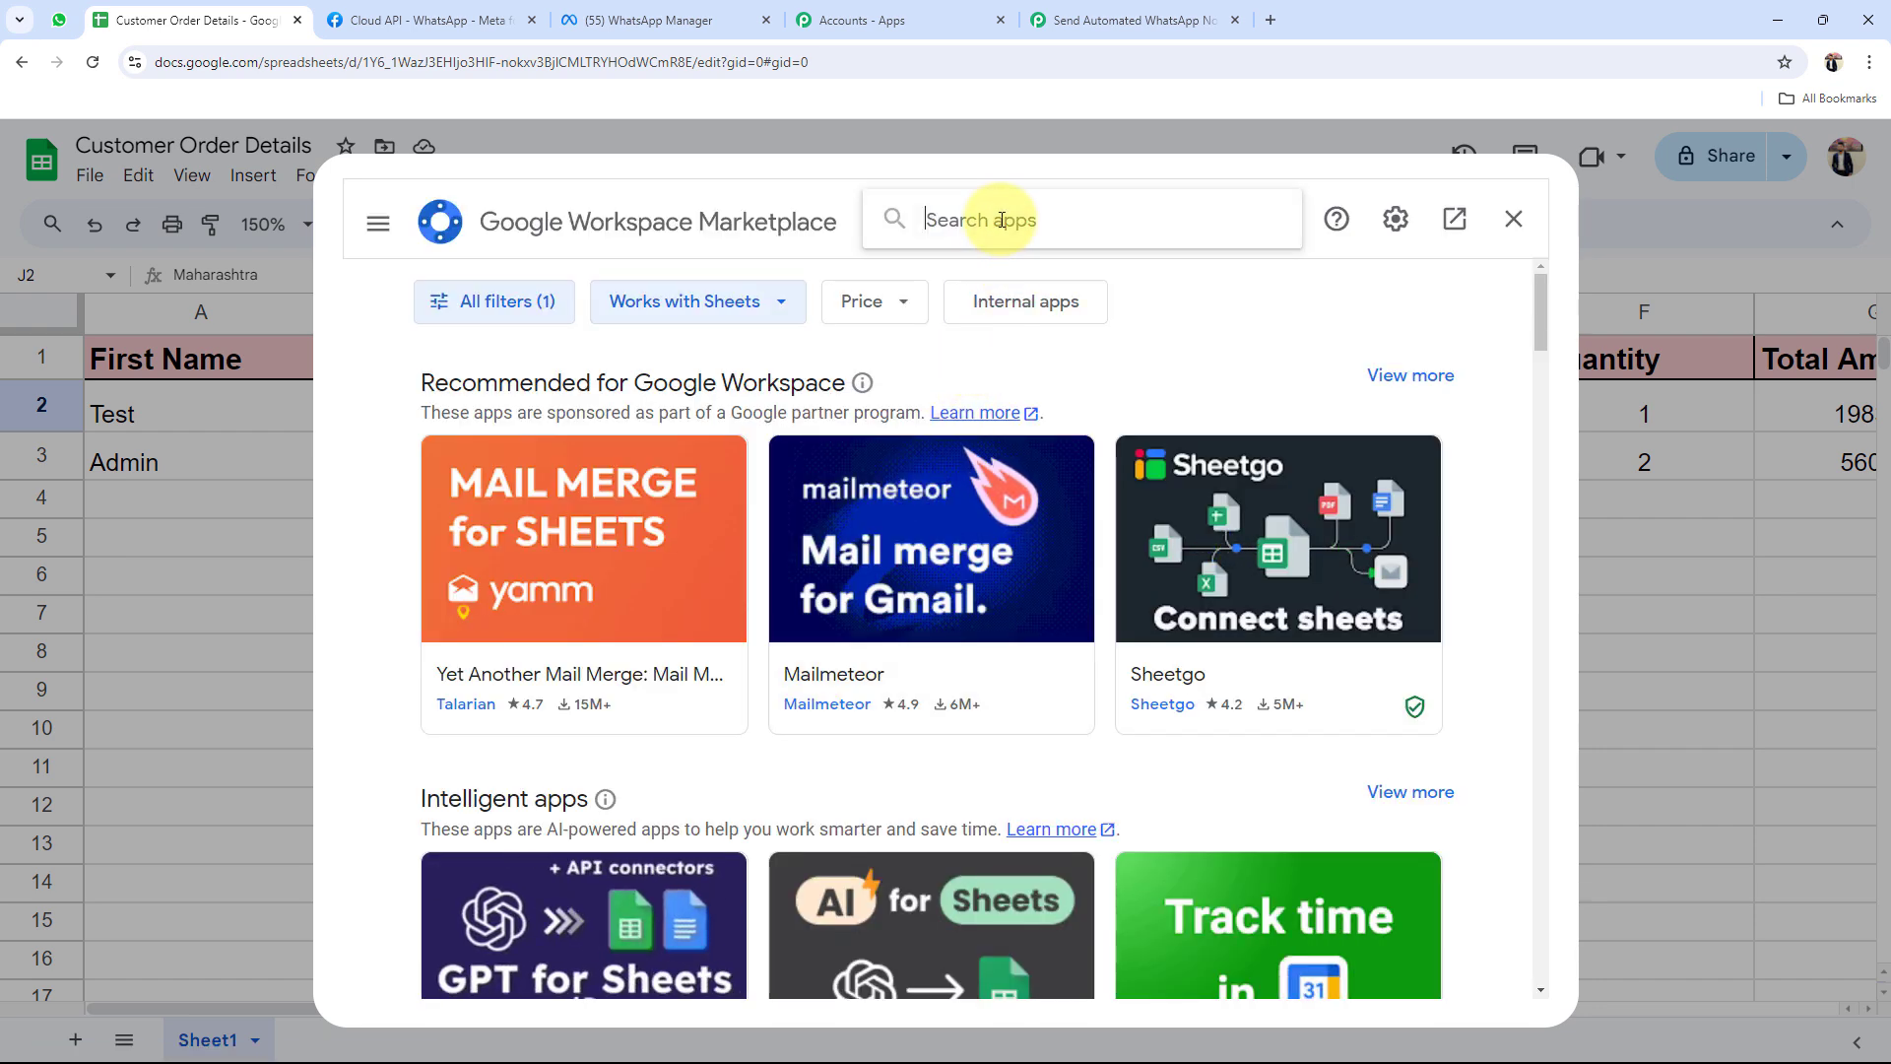
text(Pa)
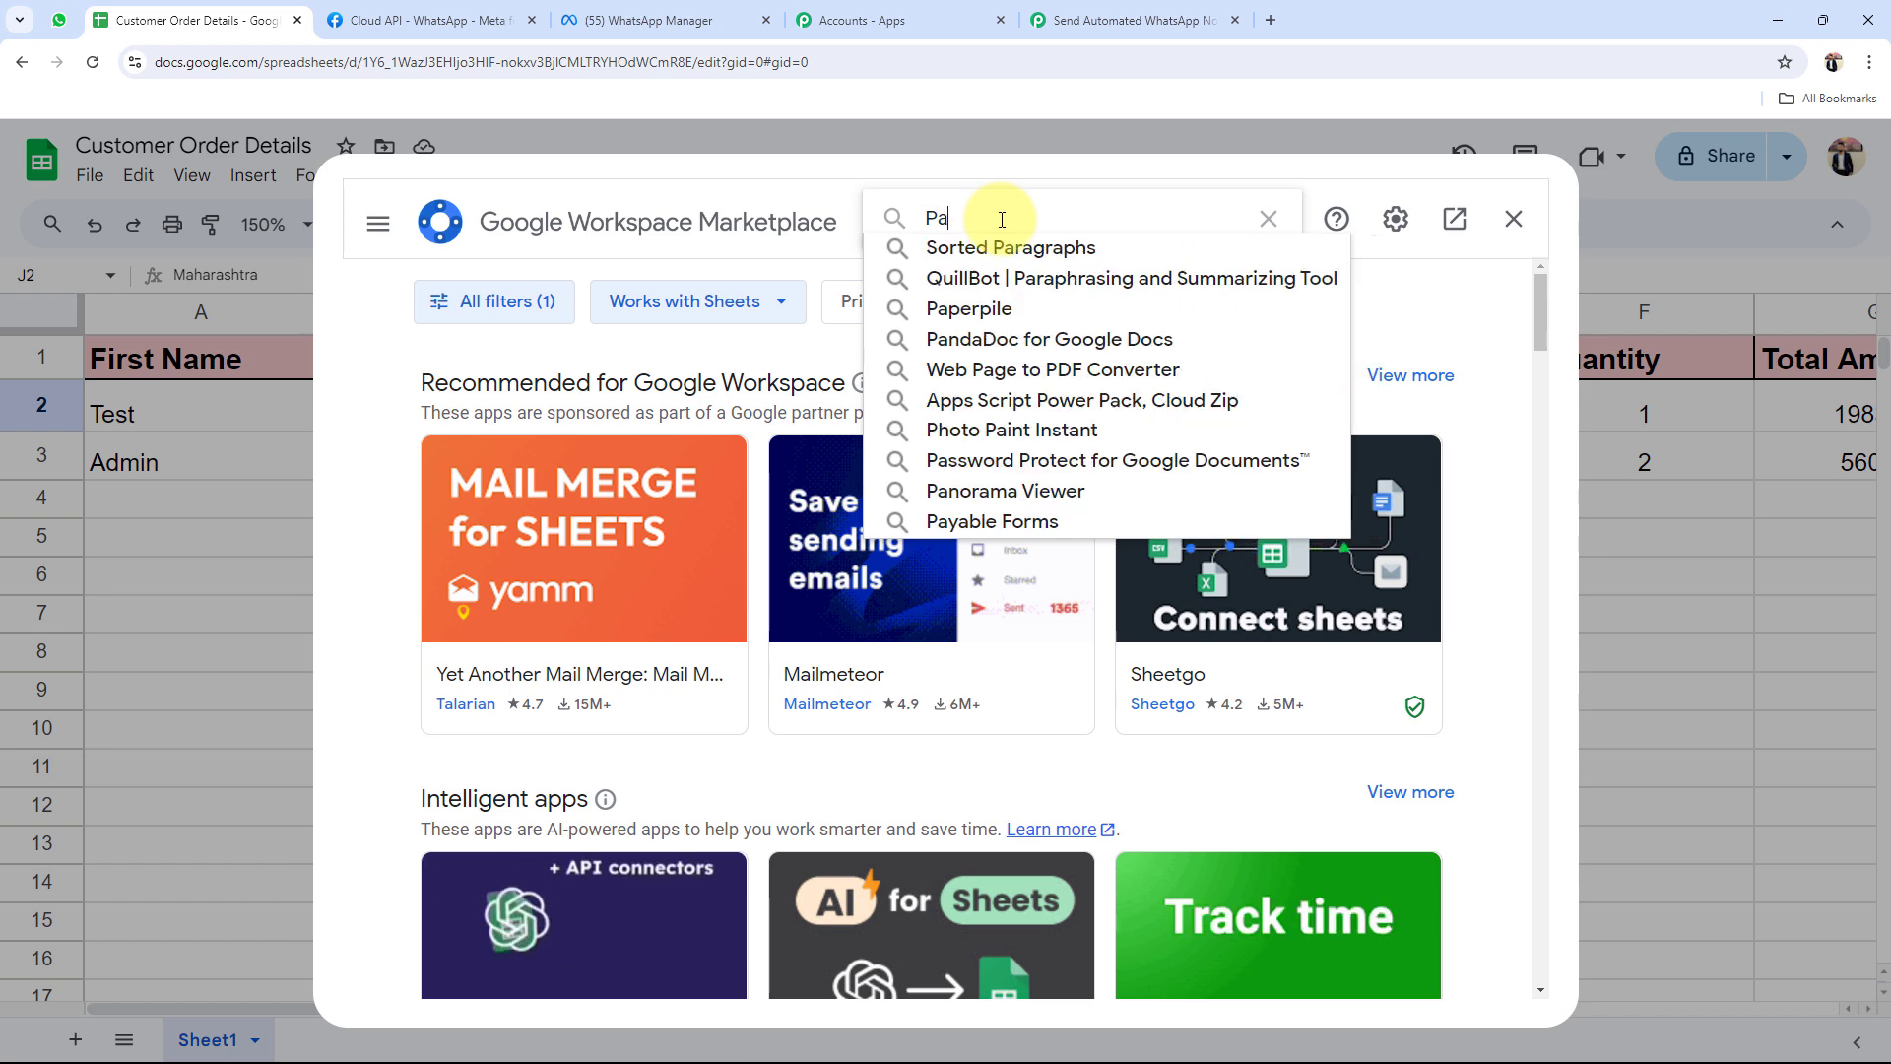
text(bbly)
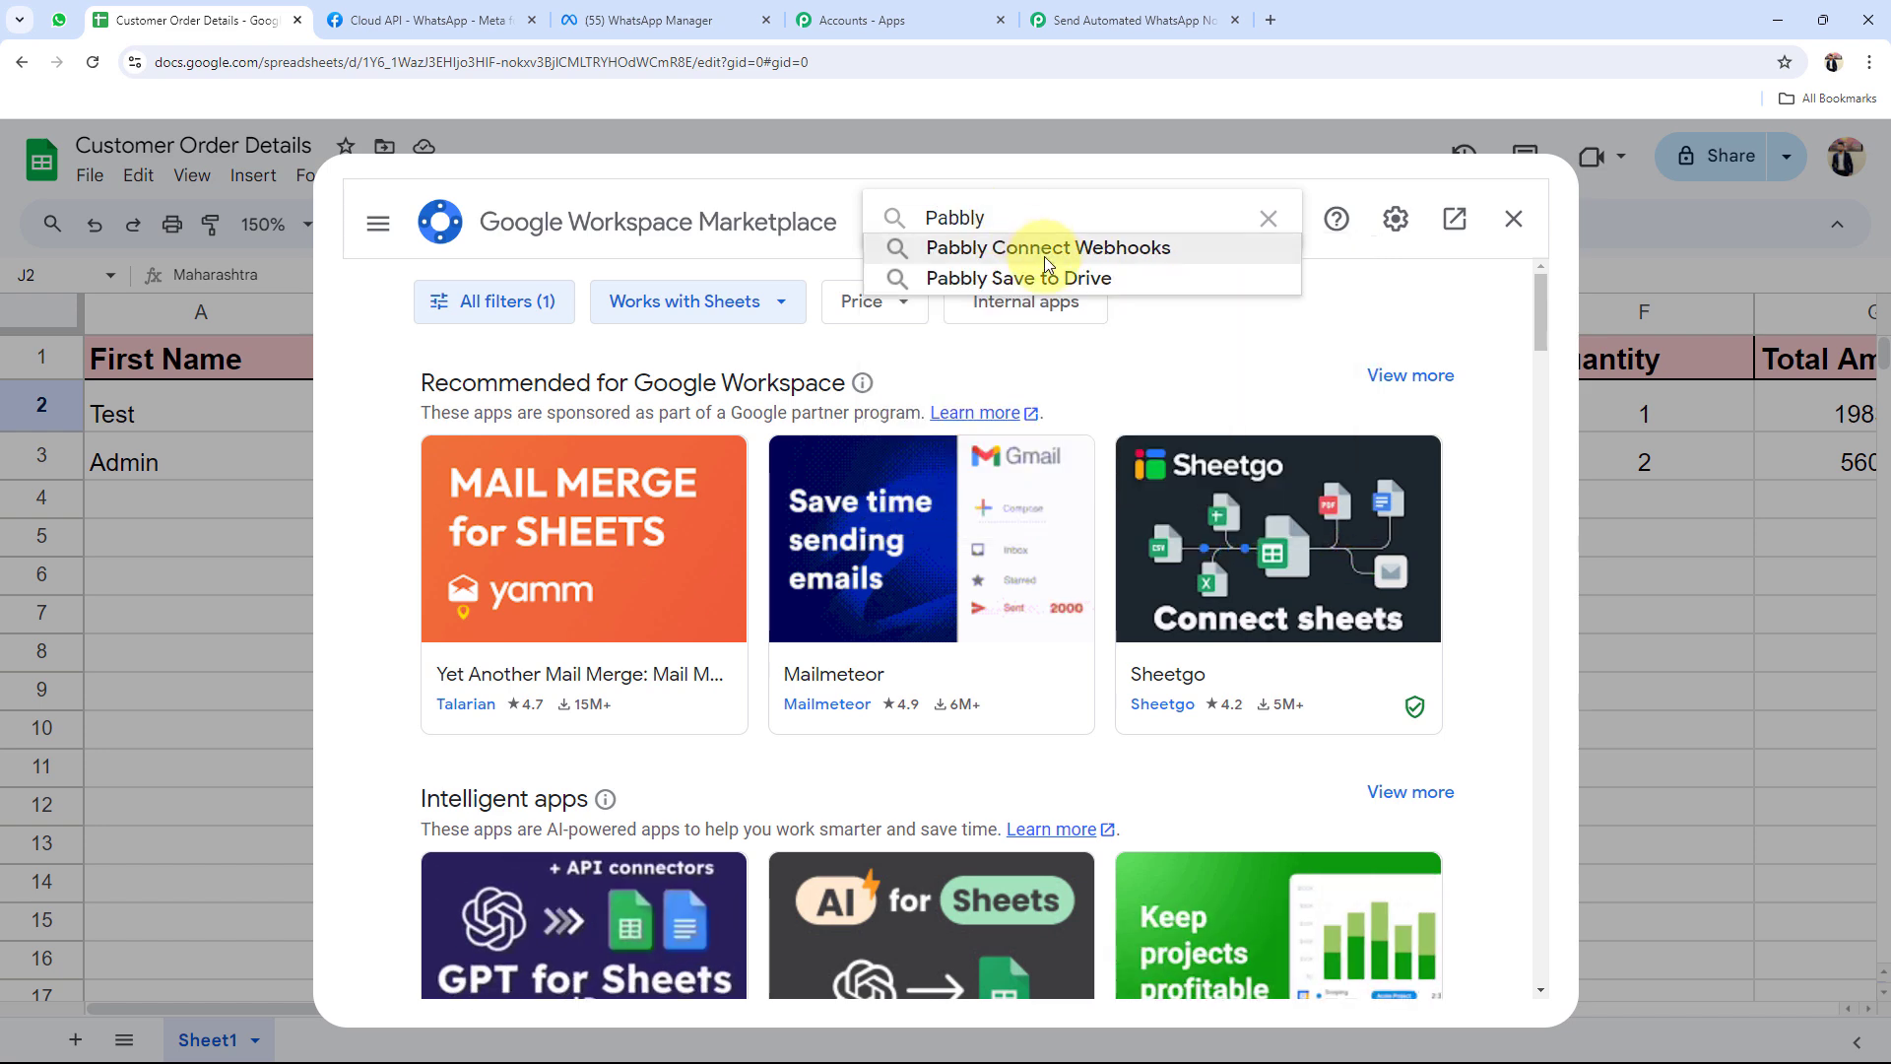
click(1044, 248)
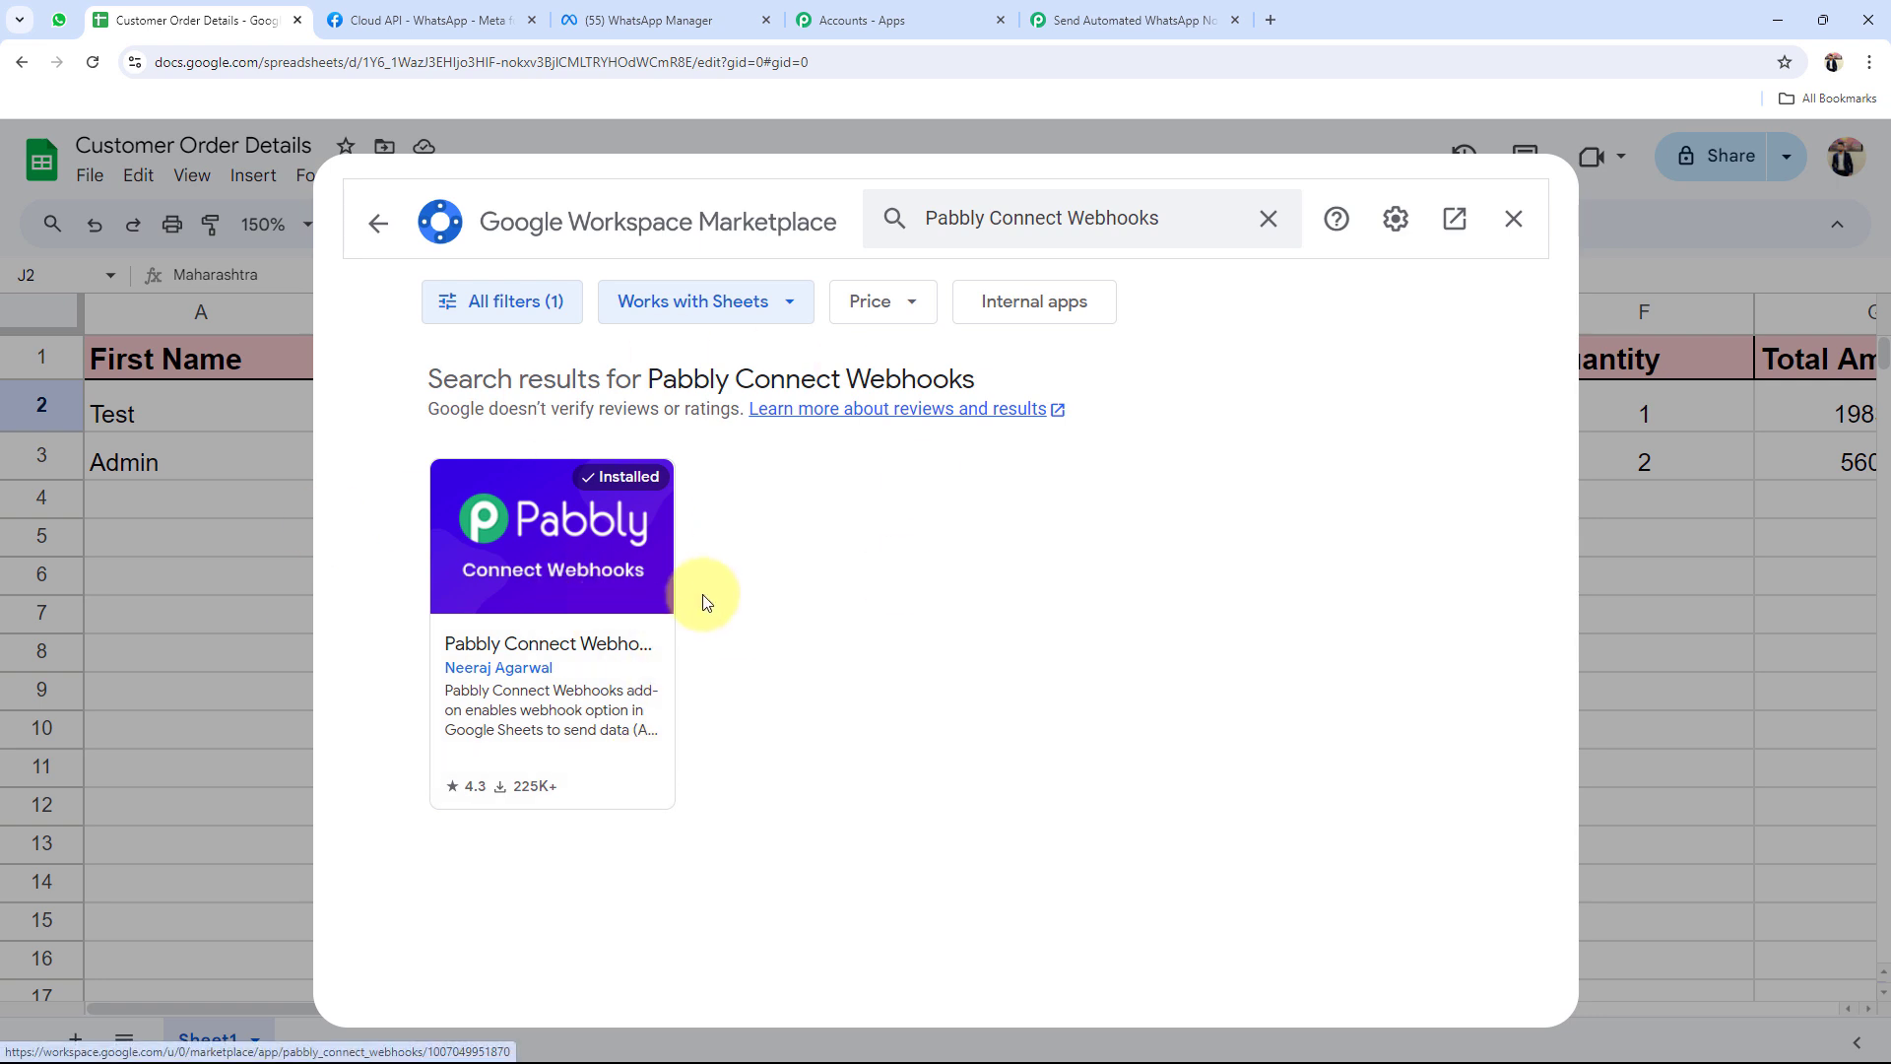
click(1514, 219)
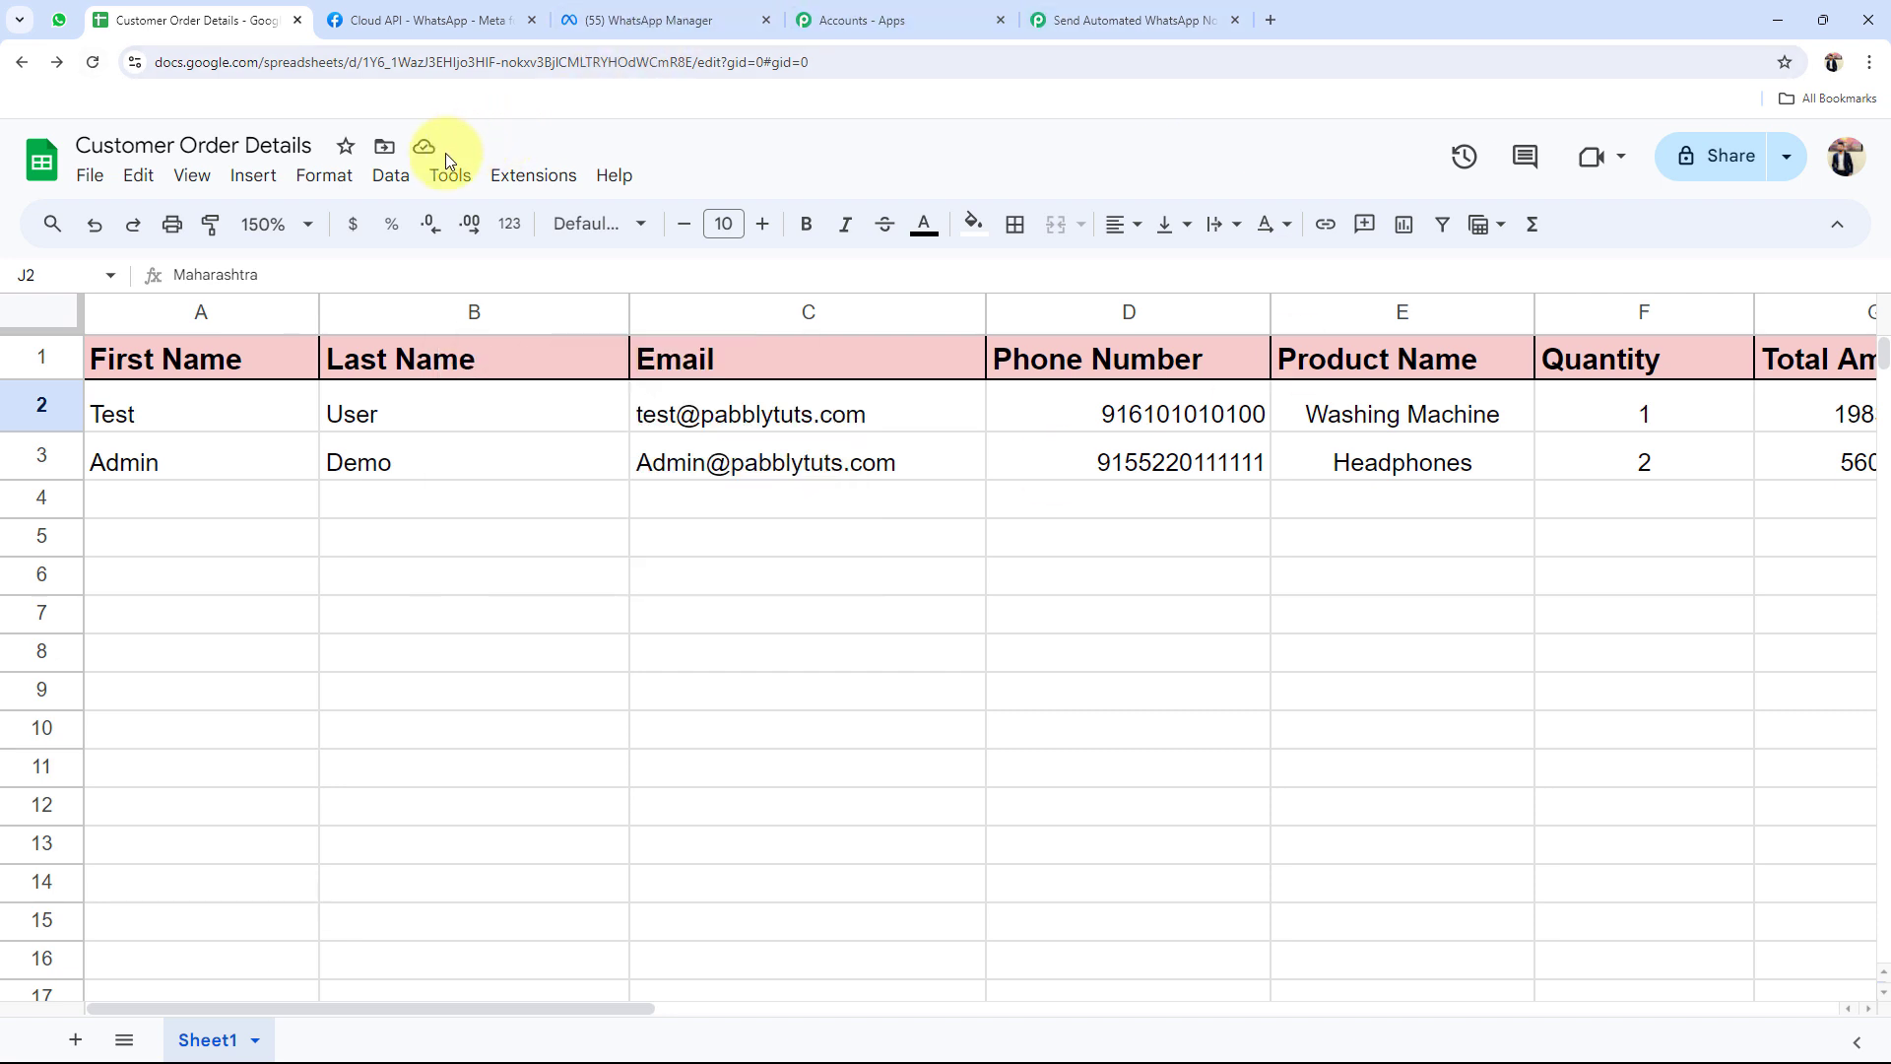
Open Pabbly Connect Webhooks Initial Setup and paste the workflow's webhook URL
click(514, 193)
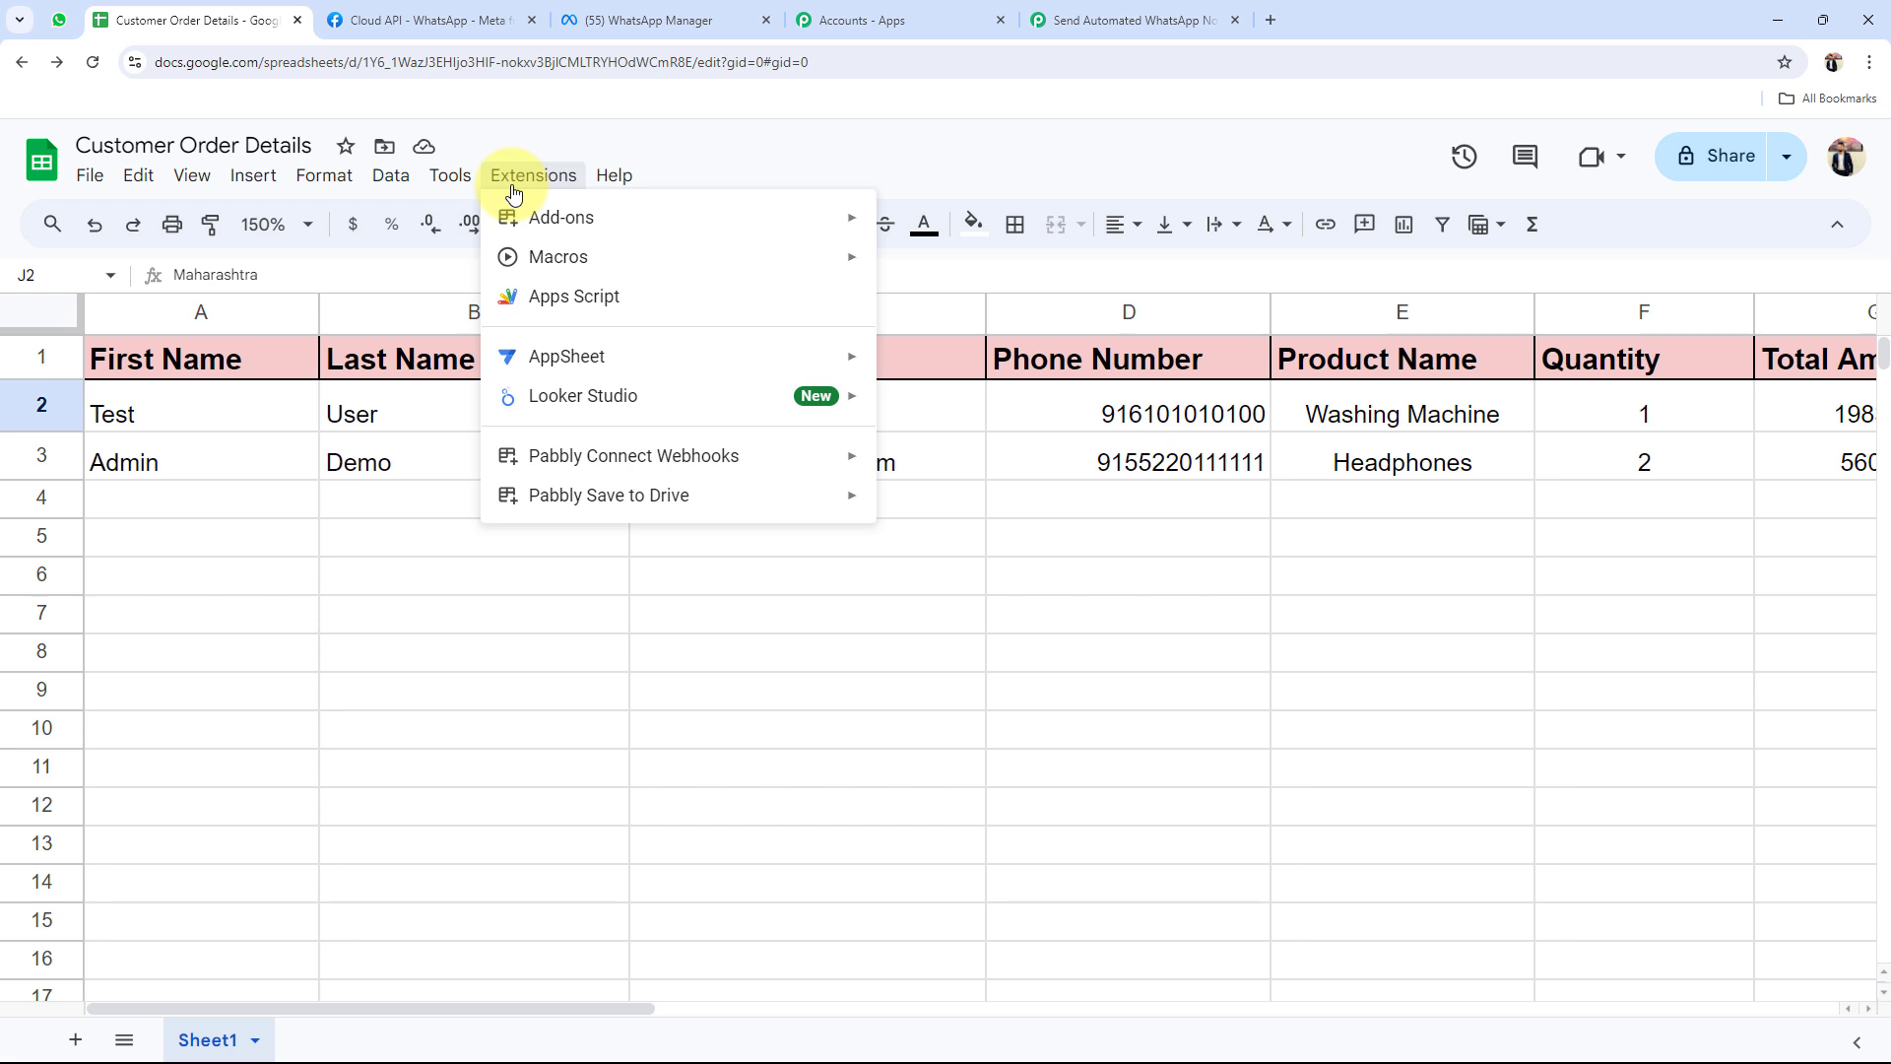
mouse_move(632, 455)
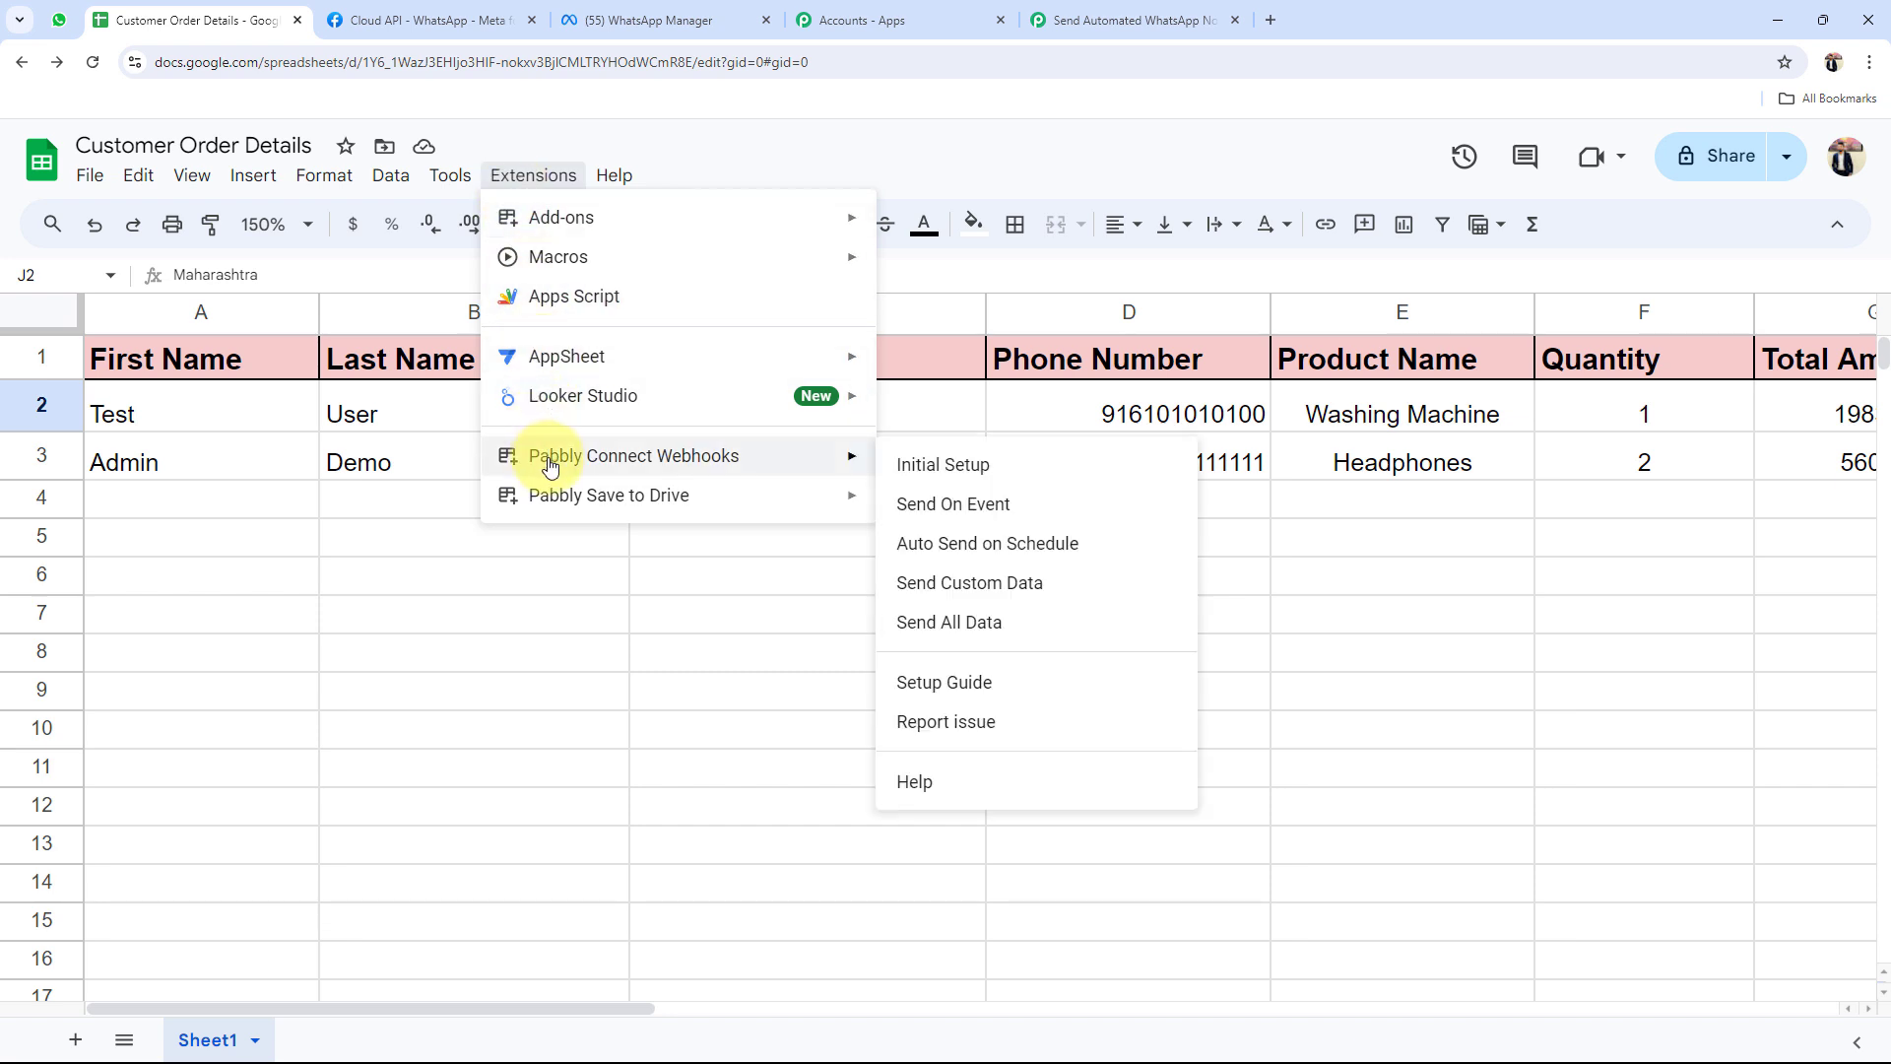
click(943, 473)
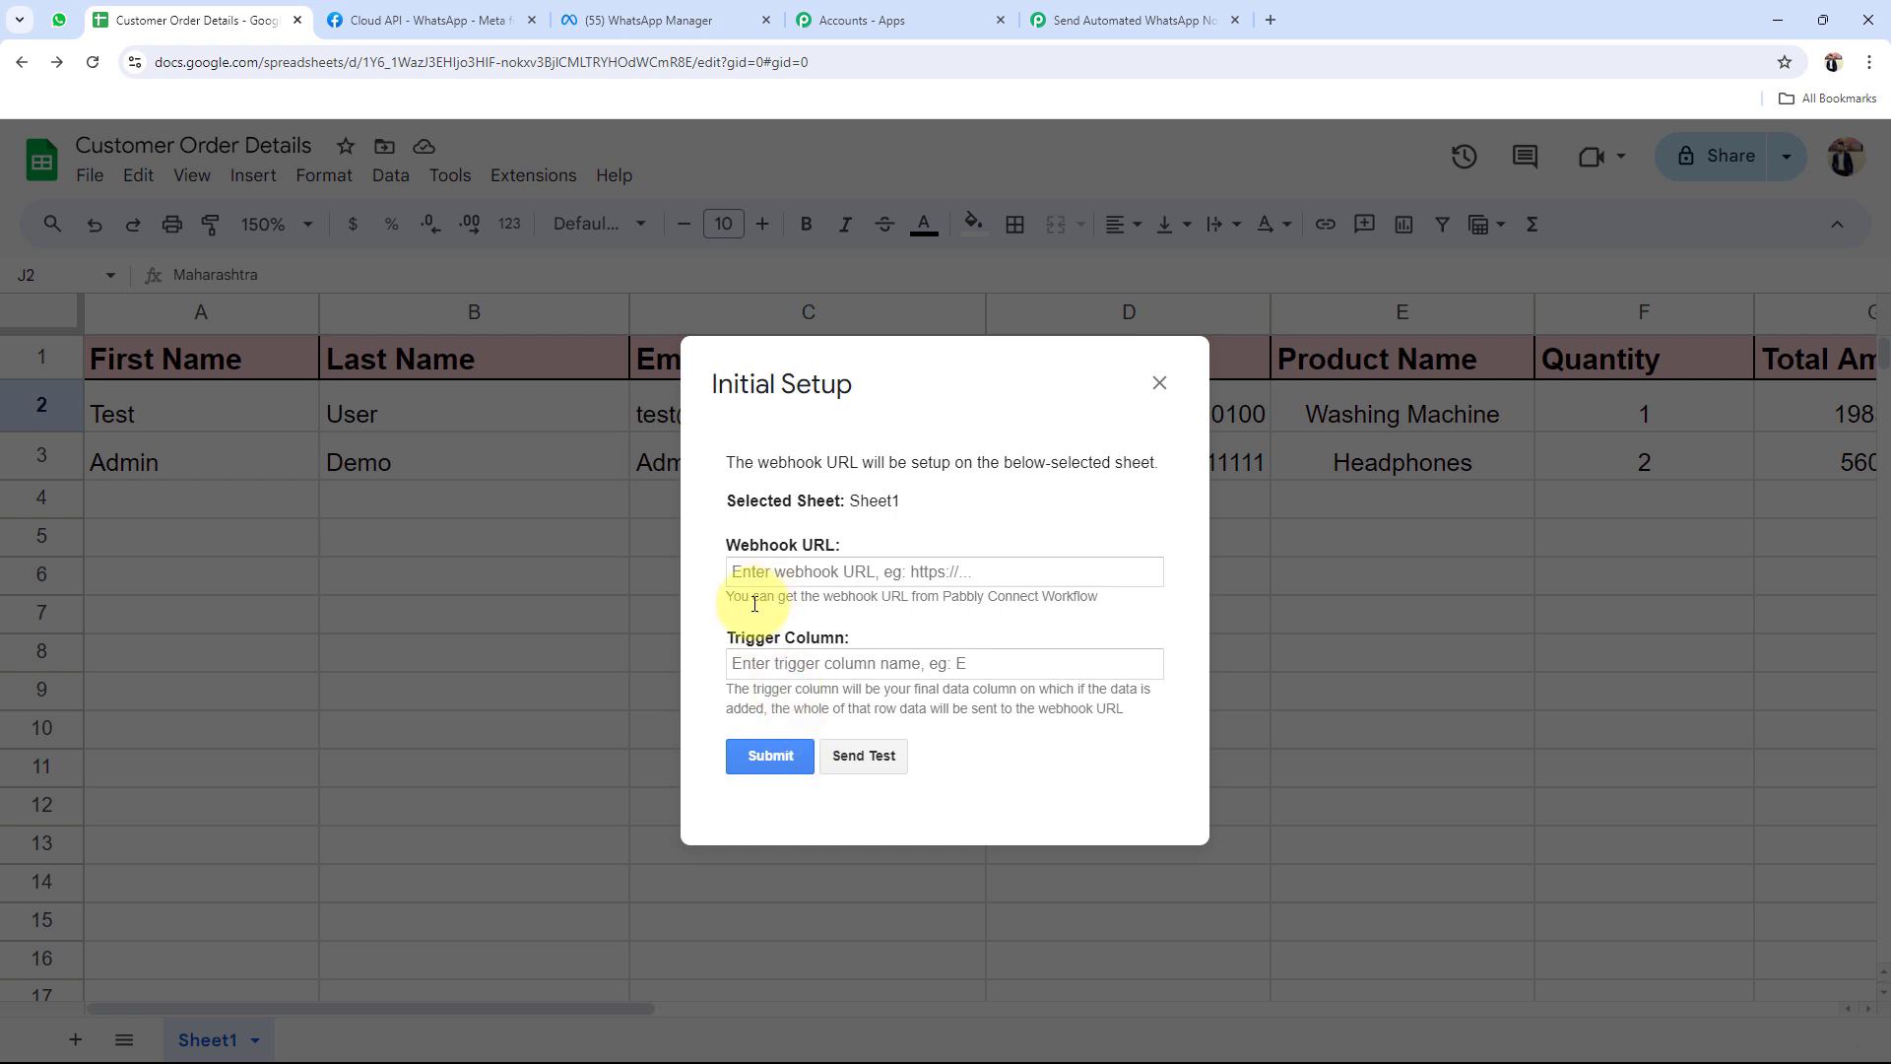
click(1271, 20)
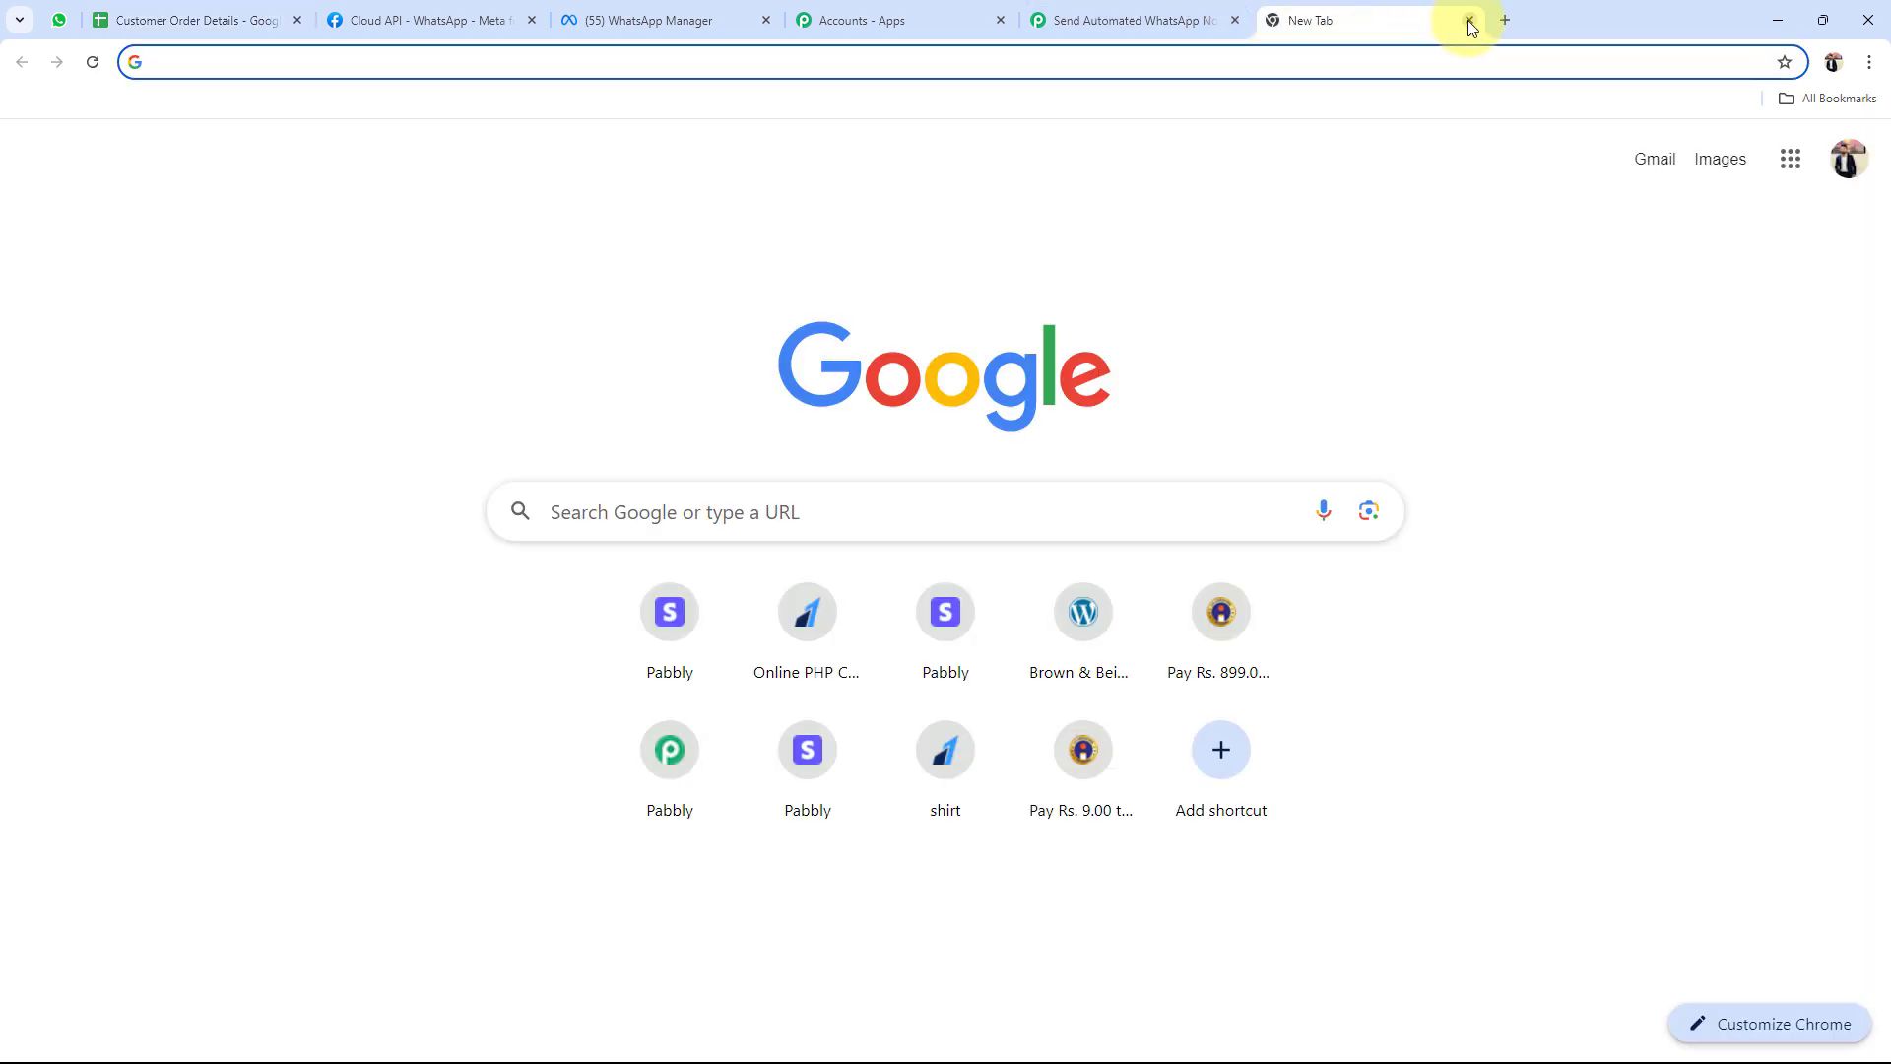
click(1469, 20)
click(1123, 20)
click(1462, 504)
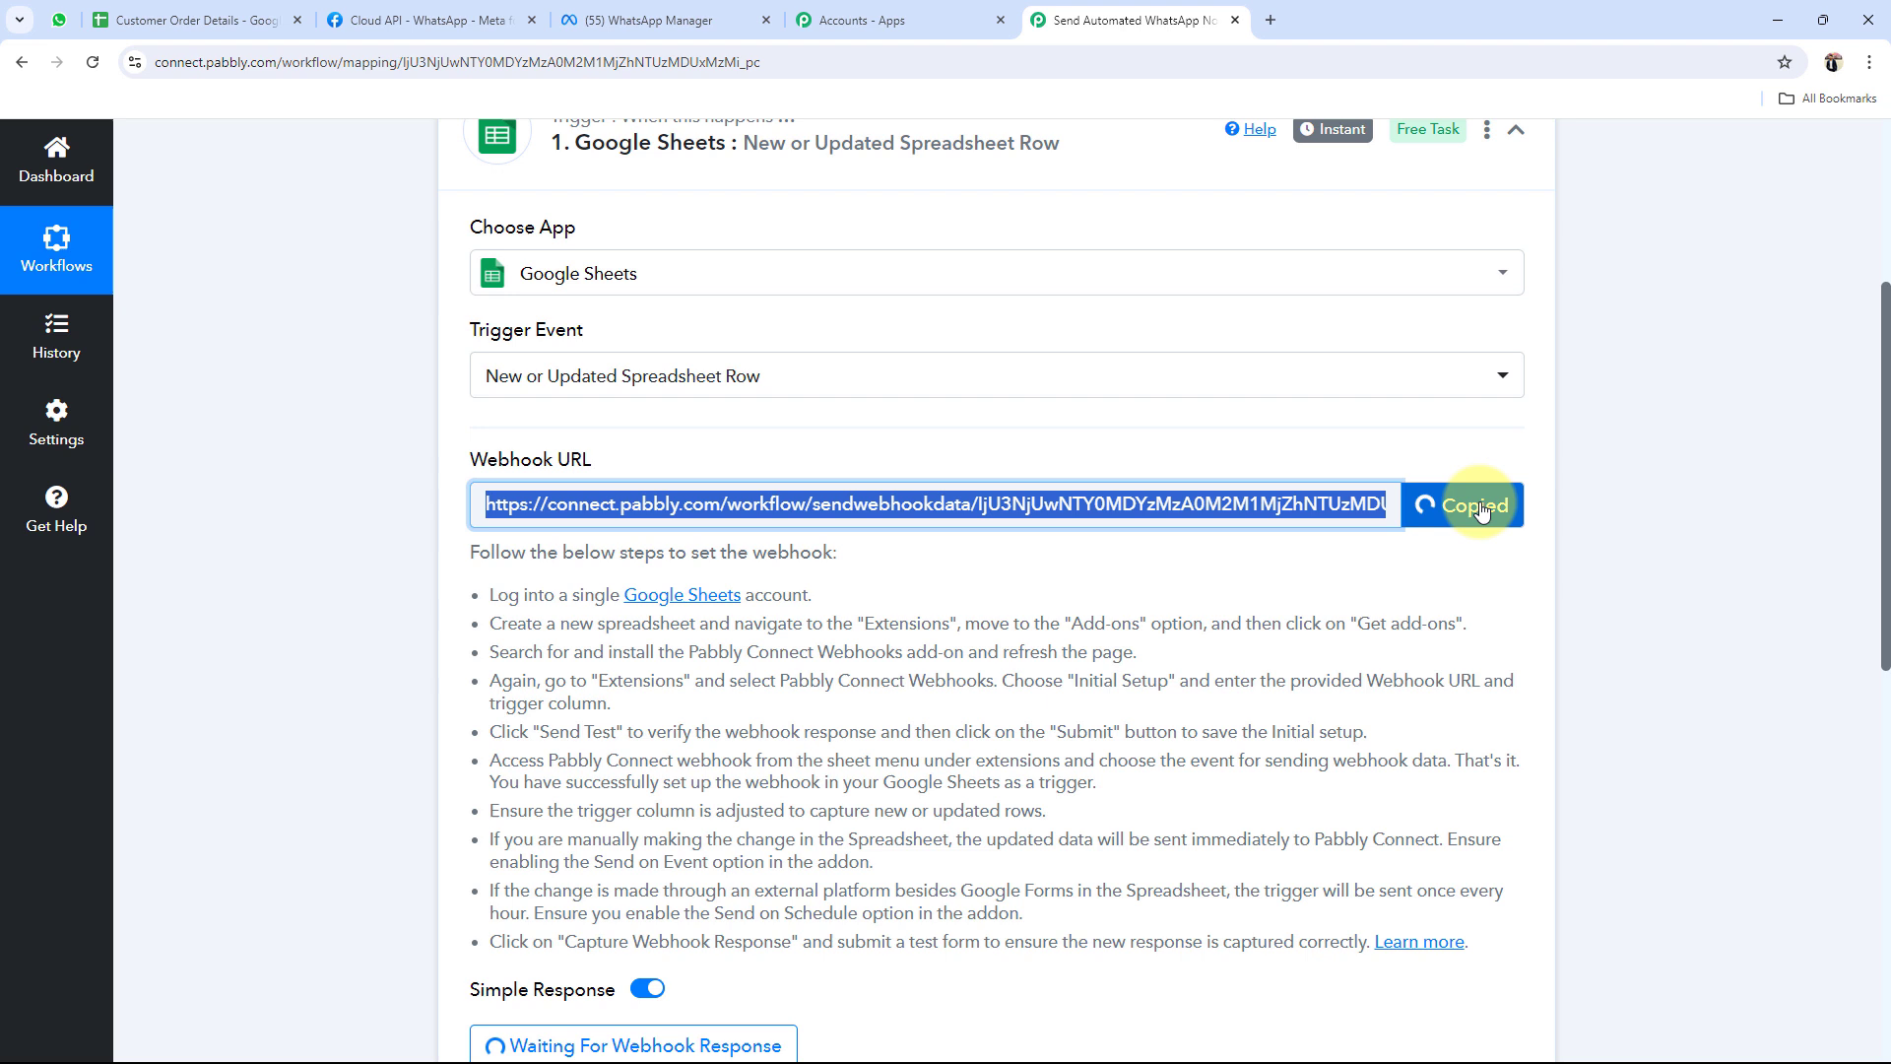
click(230, 20)
click(829, 579)
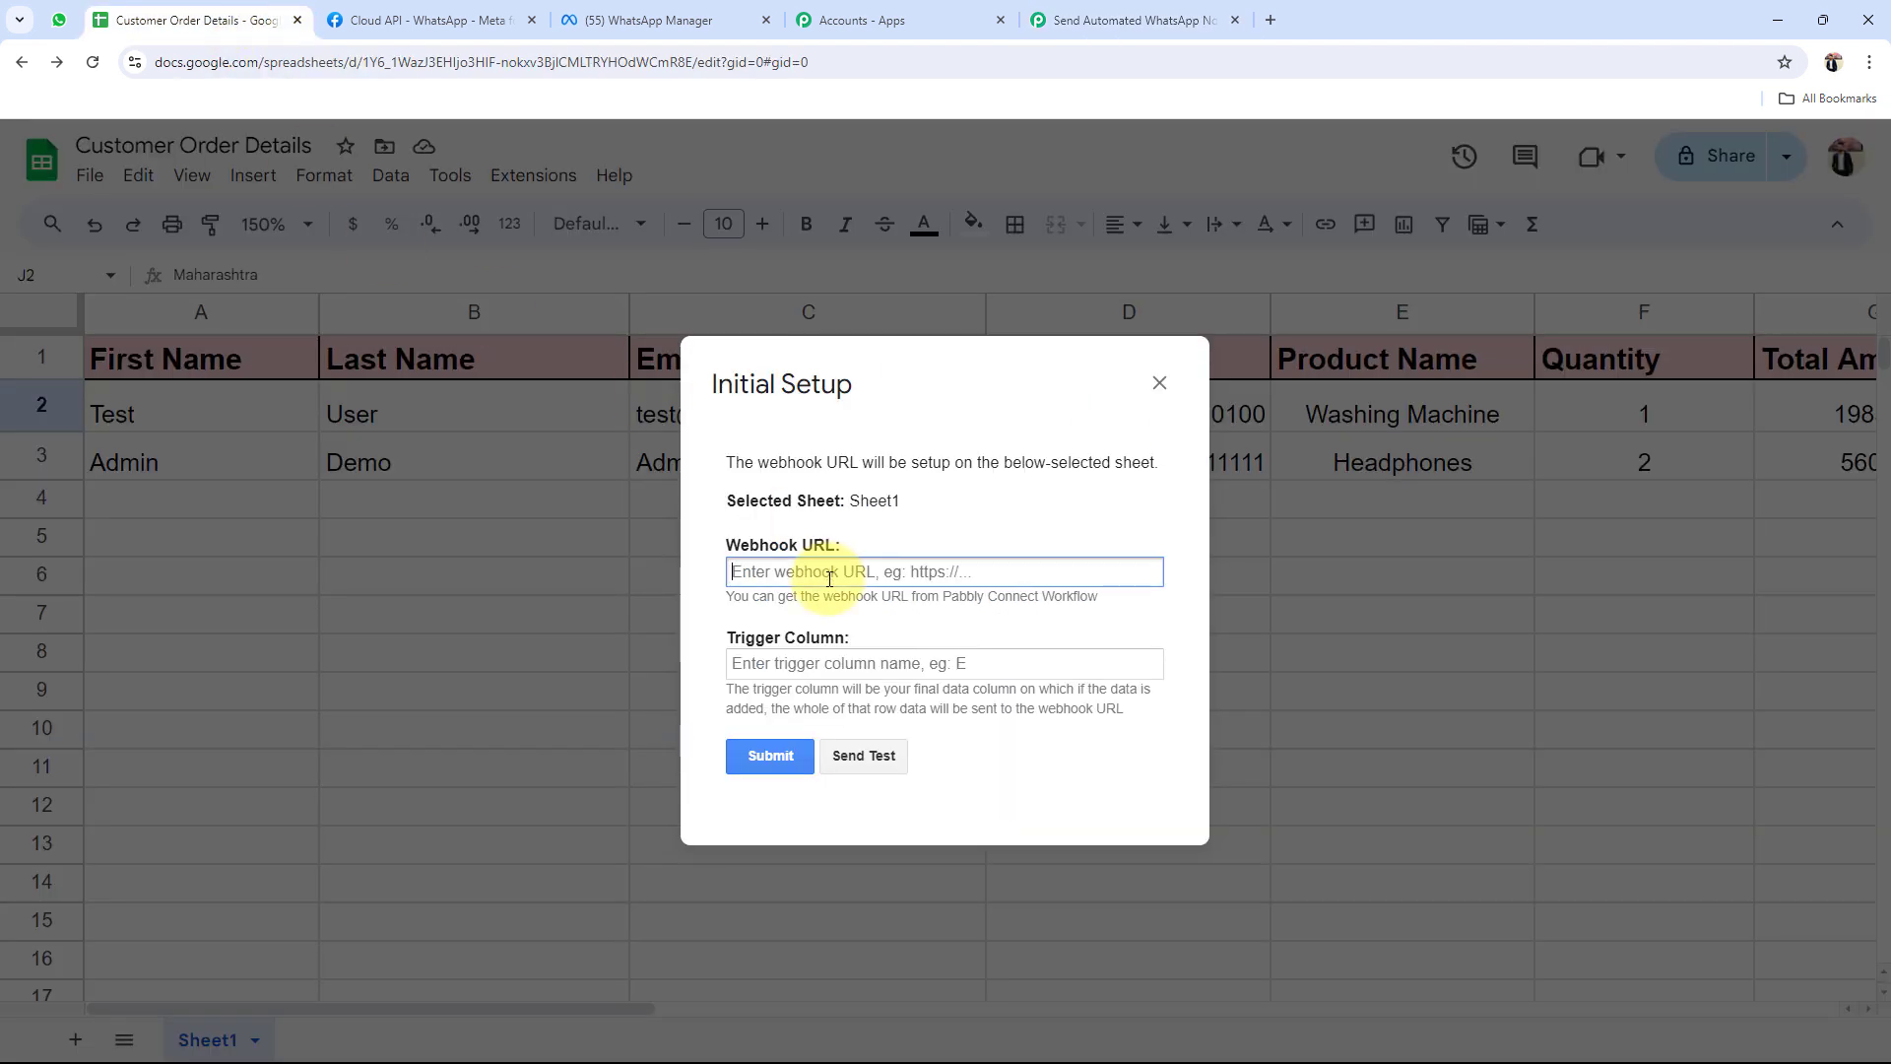
key(ctrl+v)
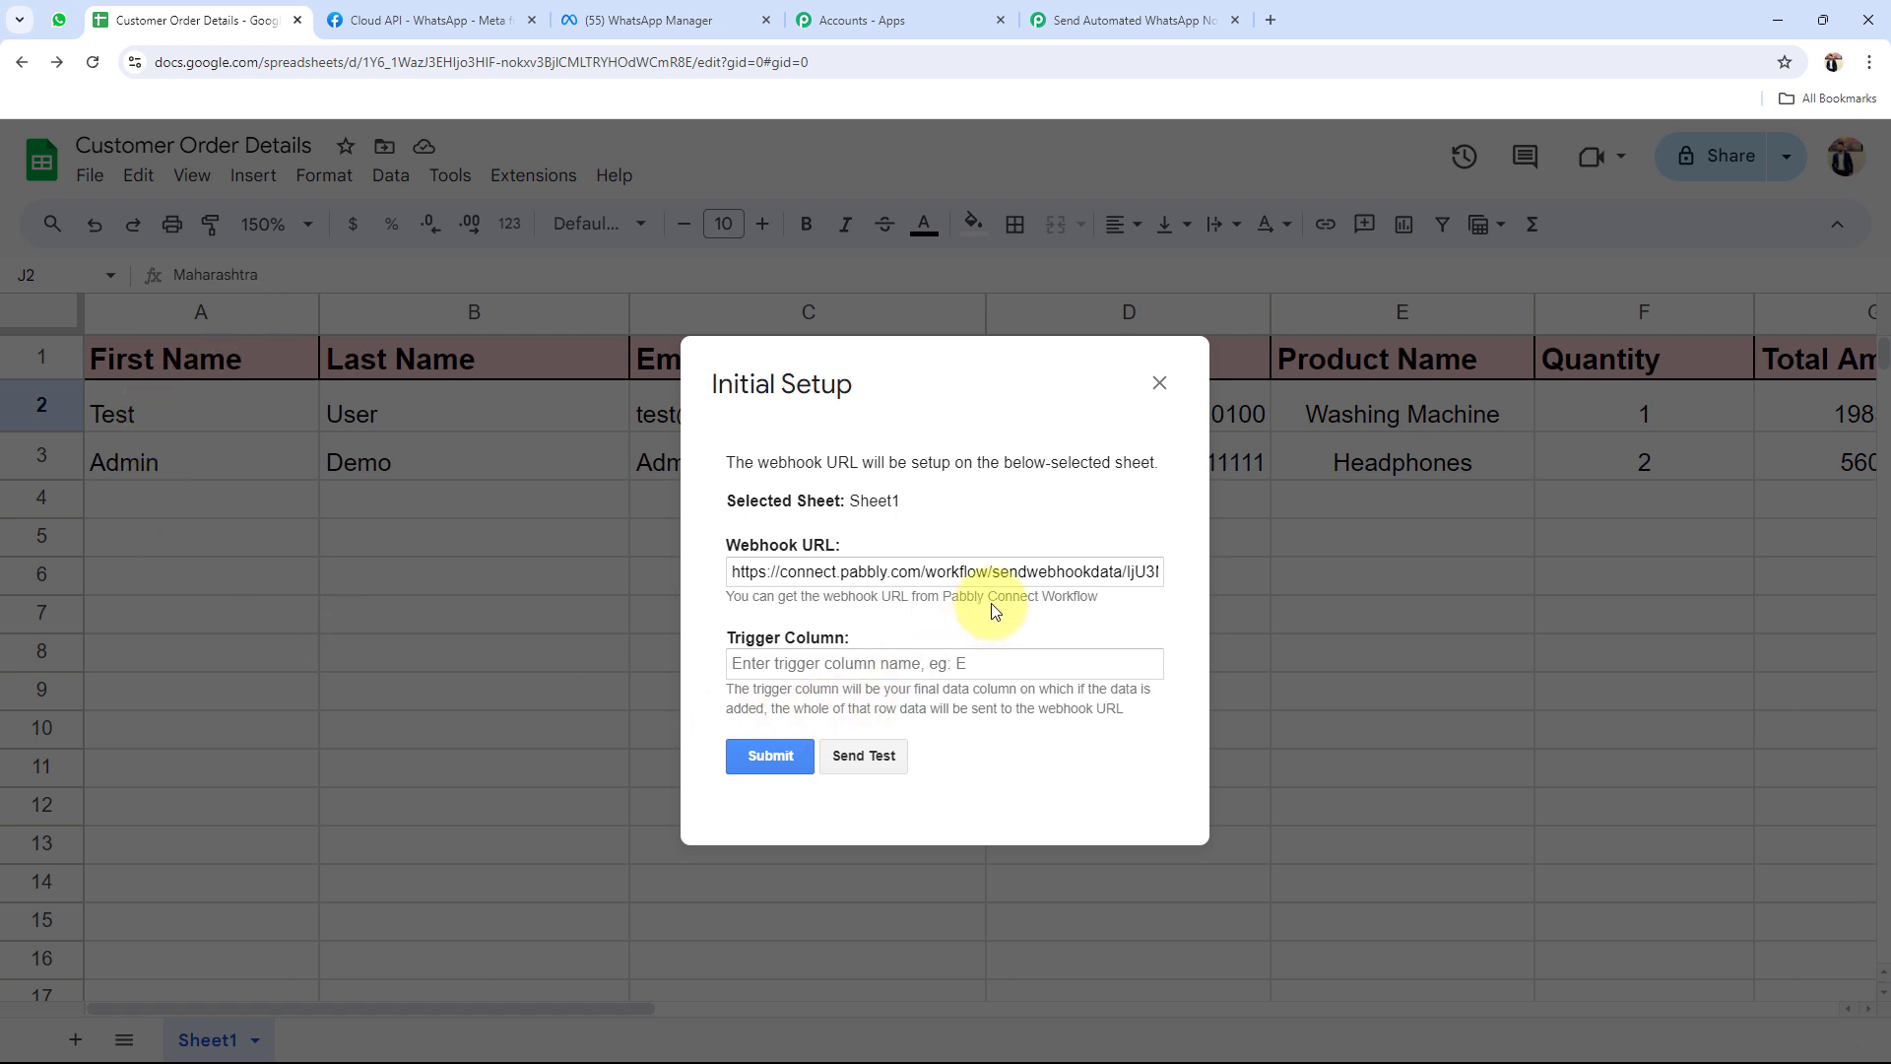
Enter M as the trigger column and submit the webhook setup
click(1133, 20)
scroll(531, 867, down, 3)
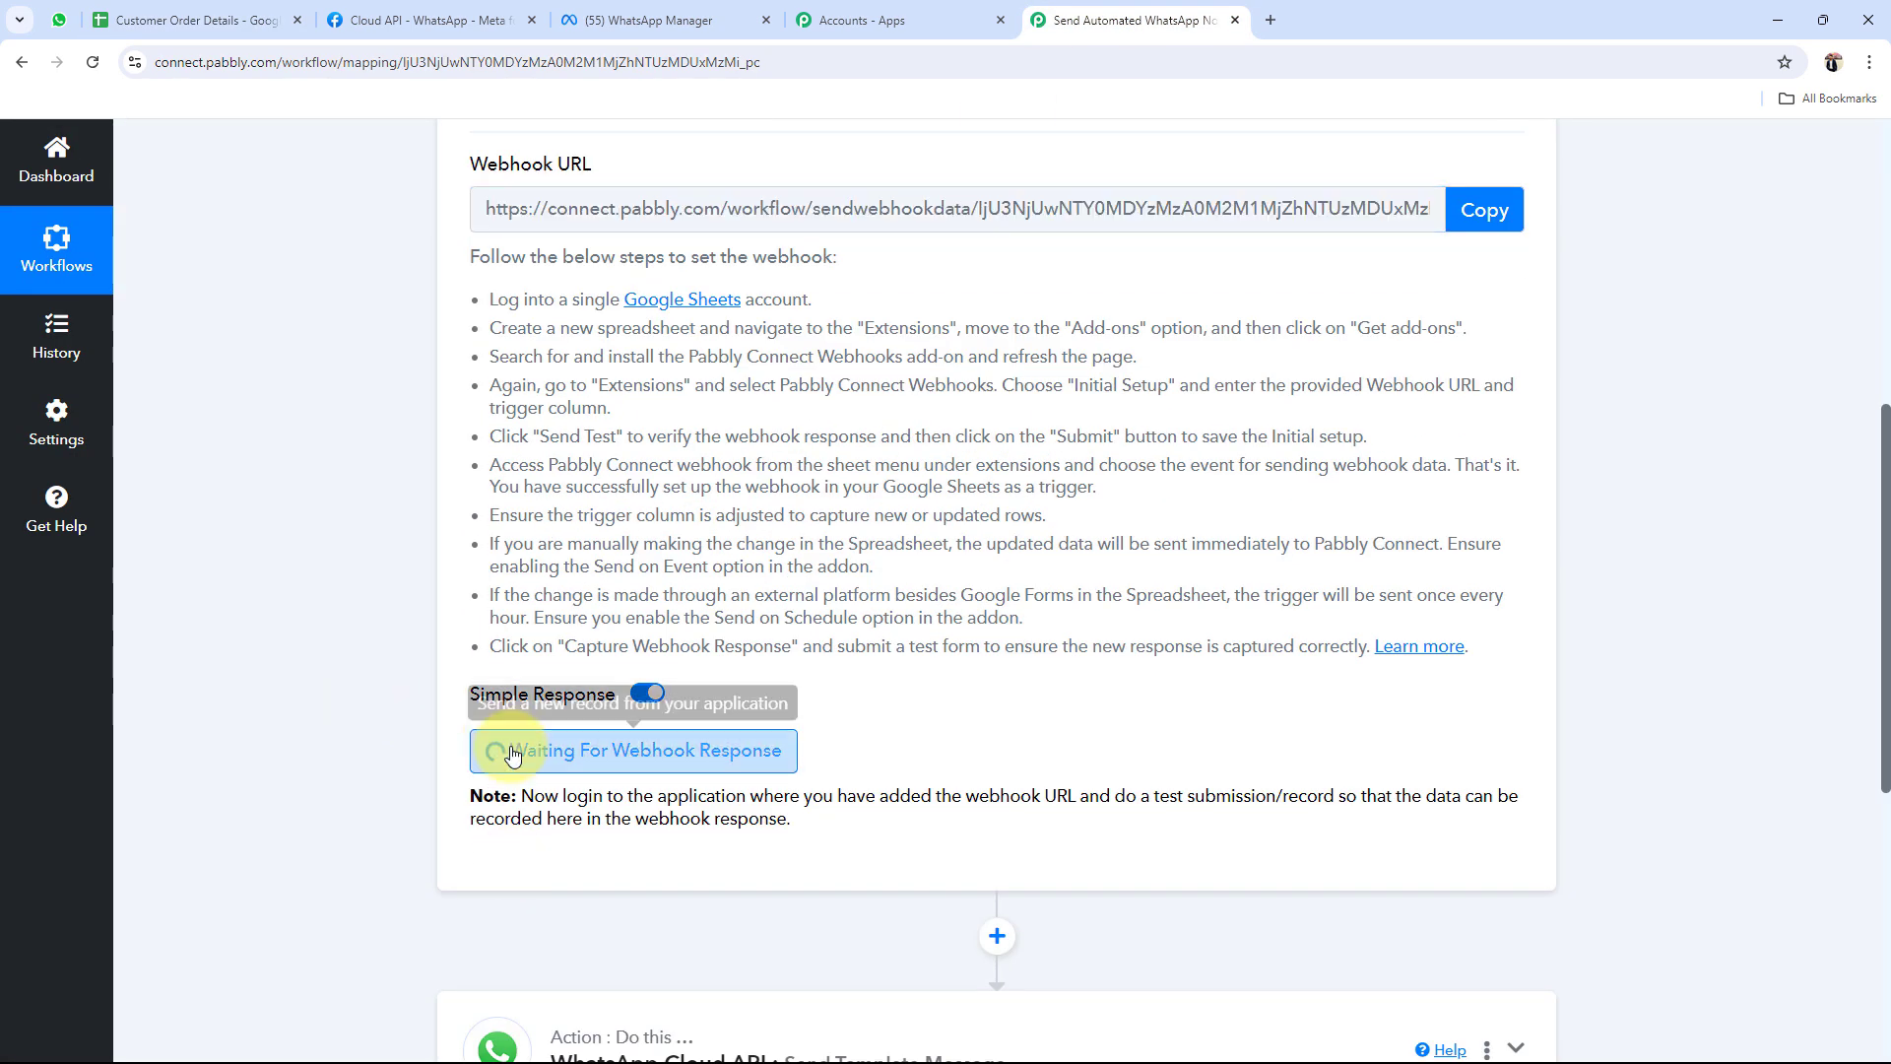
click(197, 20)
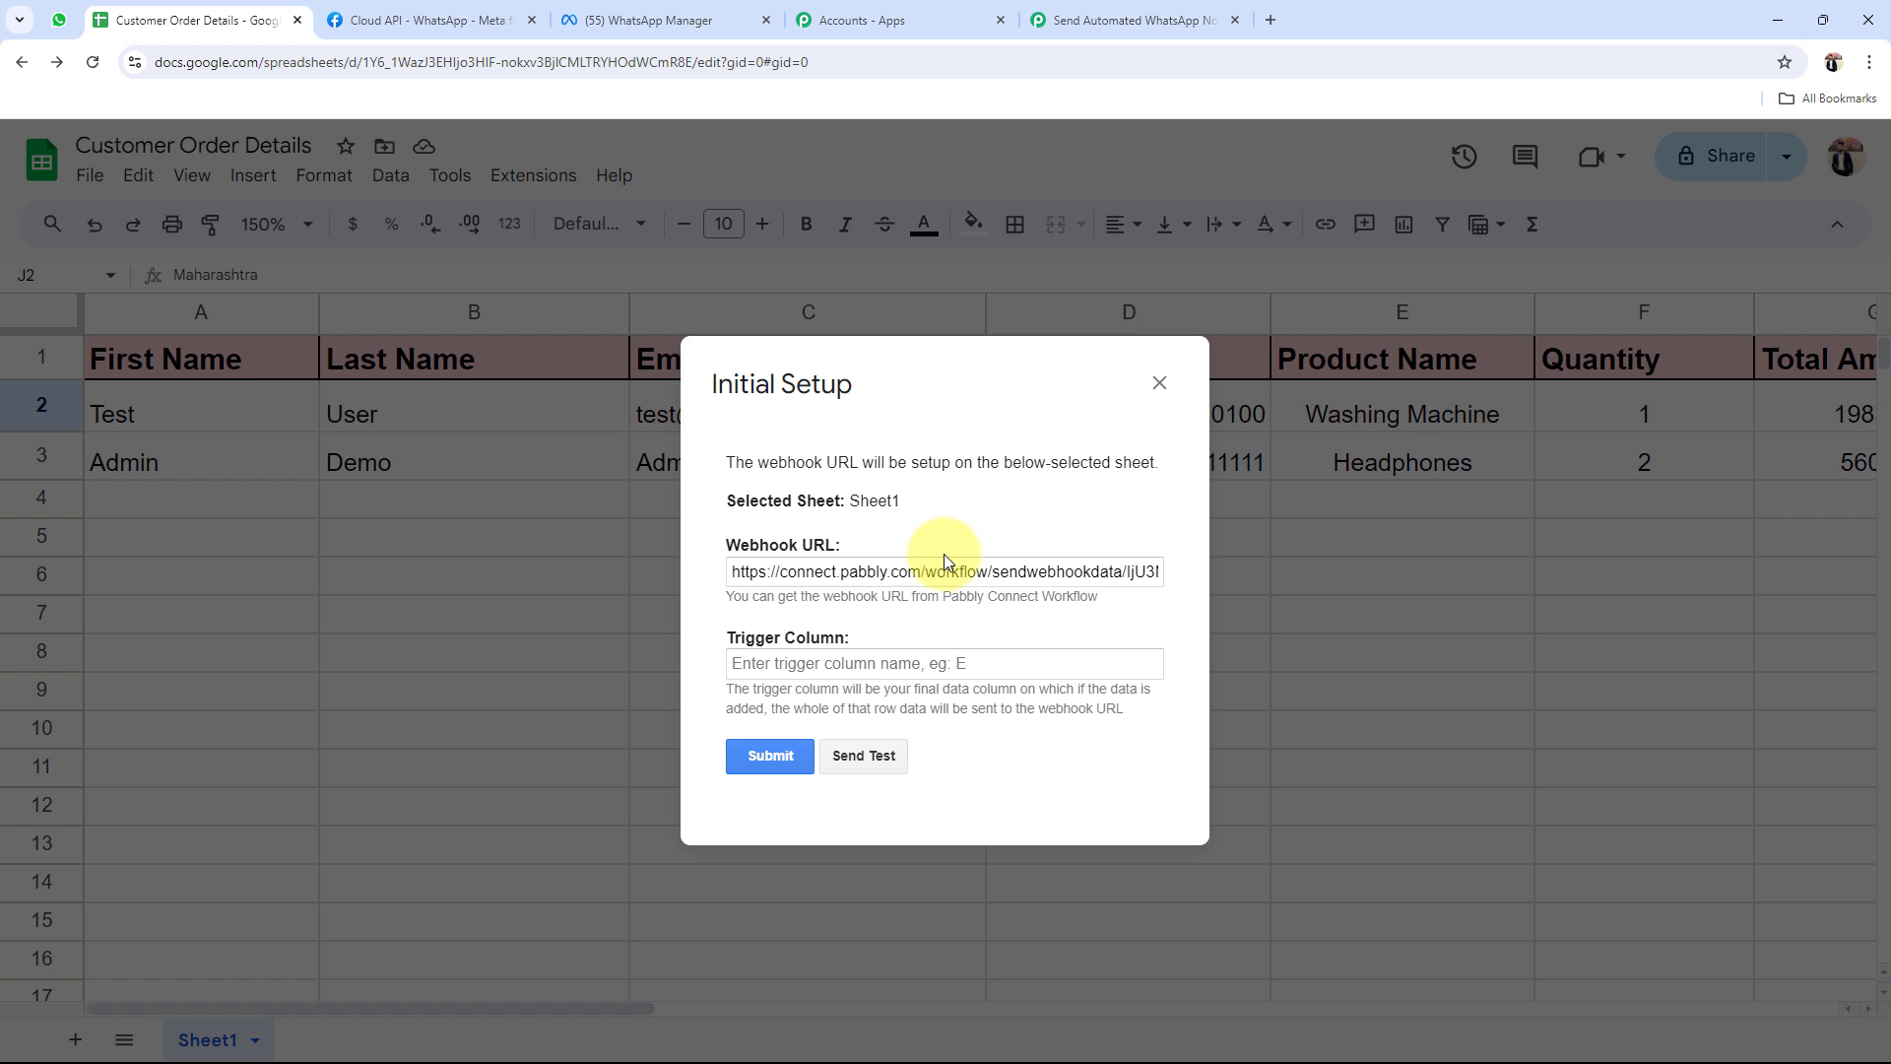
click(785, 673)
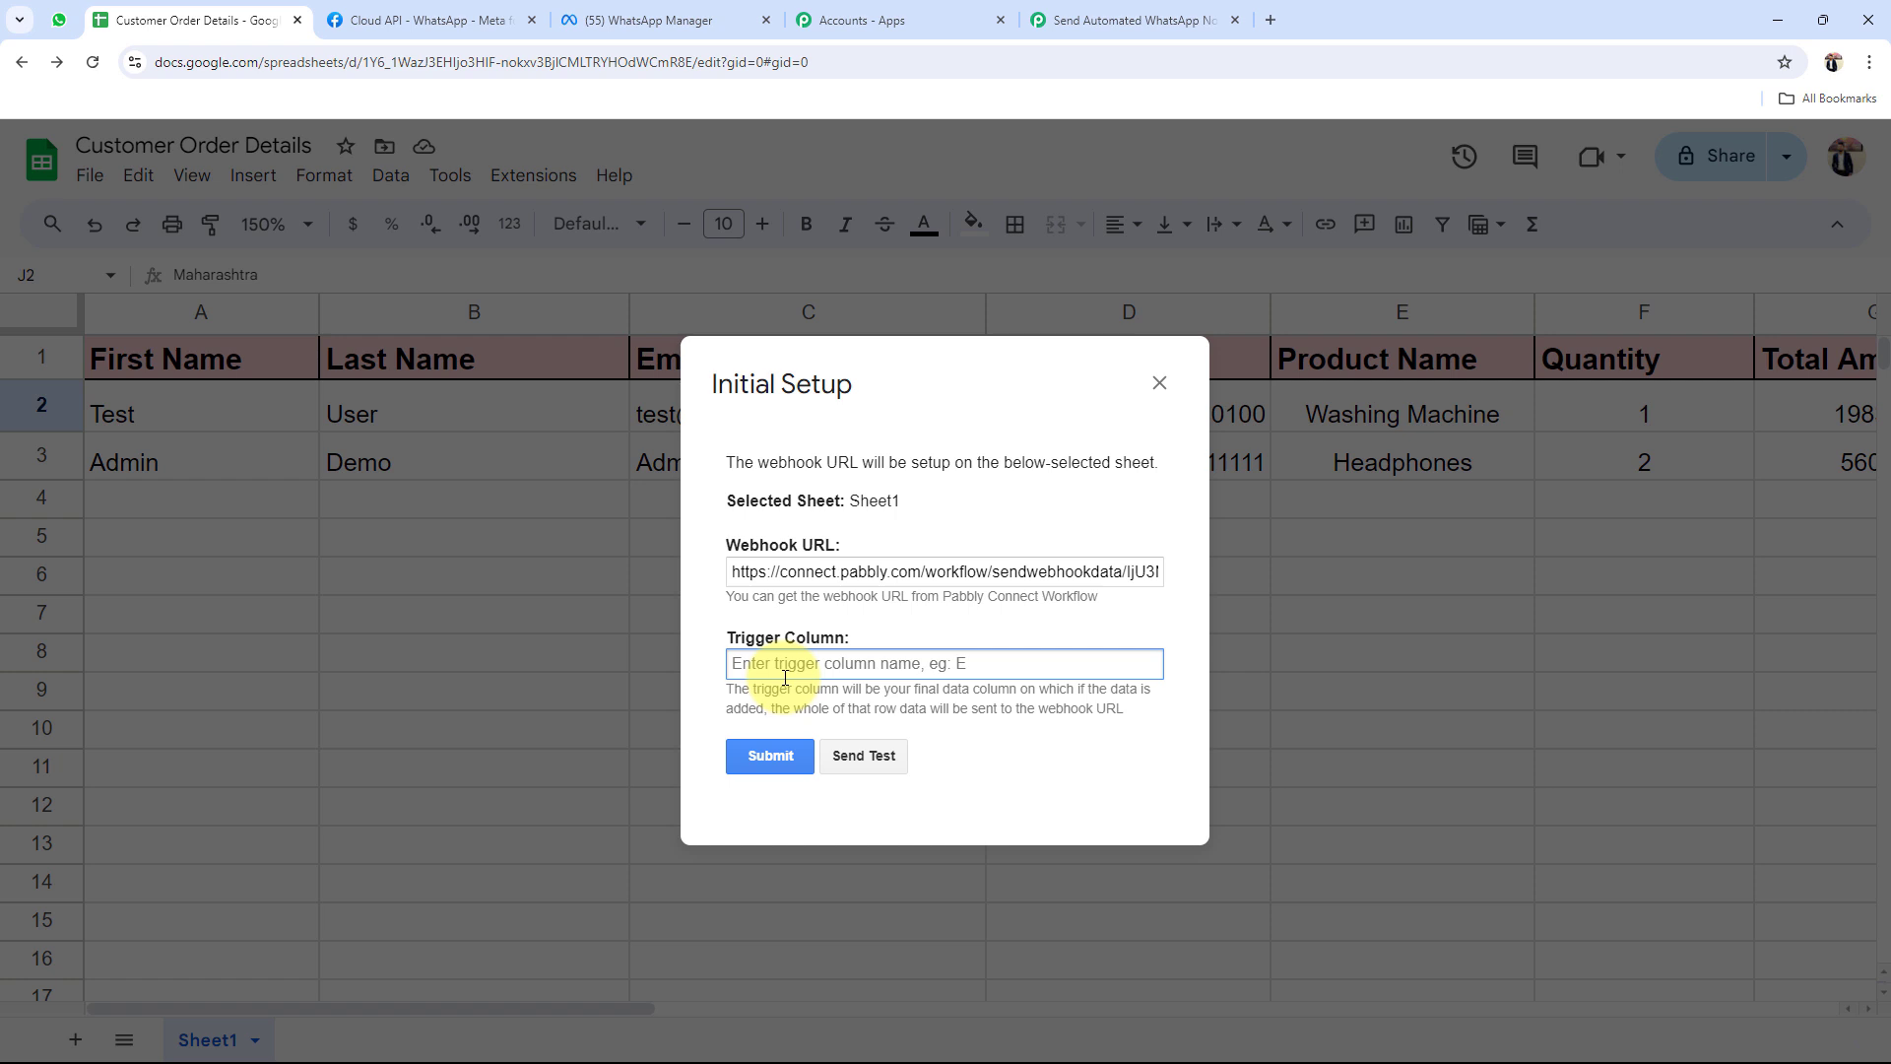
text(M)
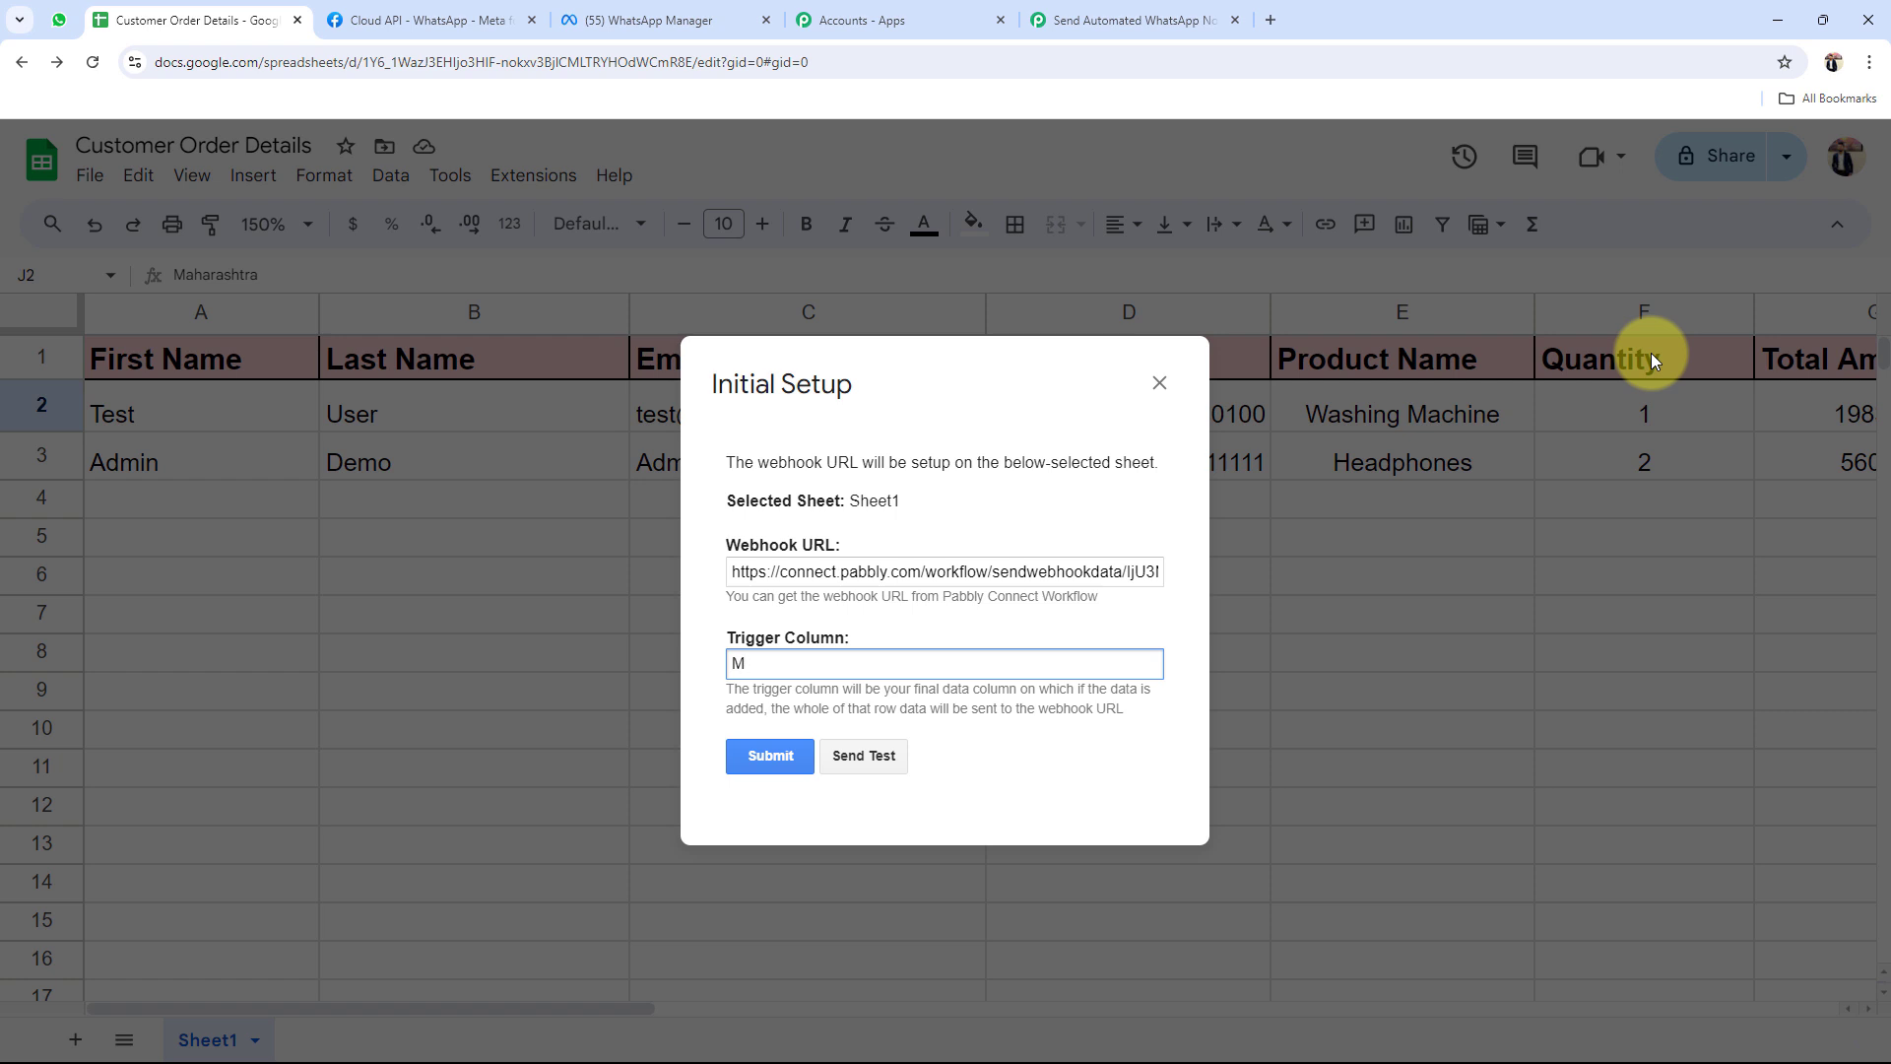
click(775, 752)
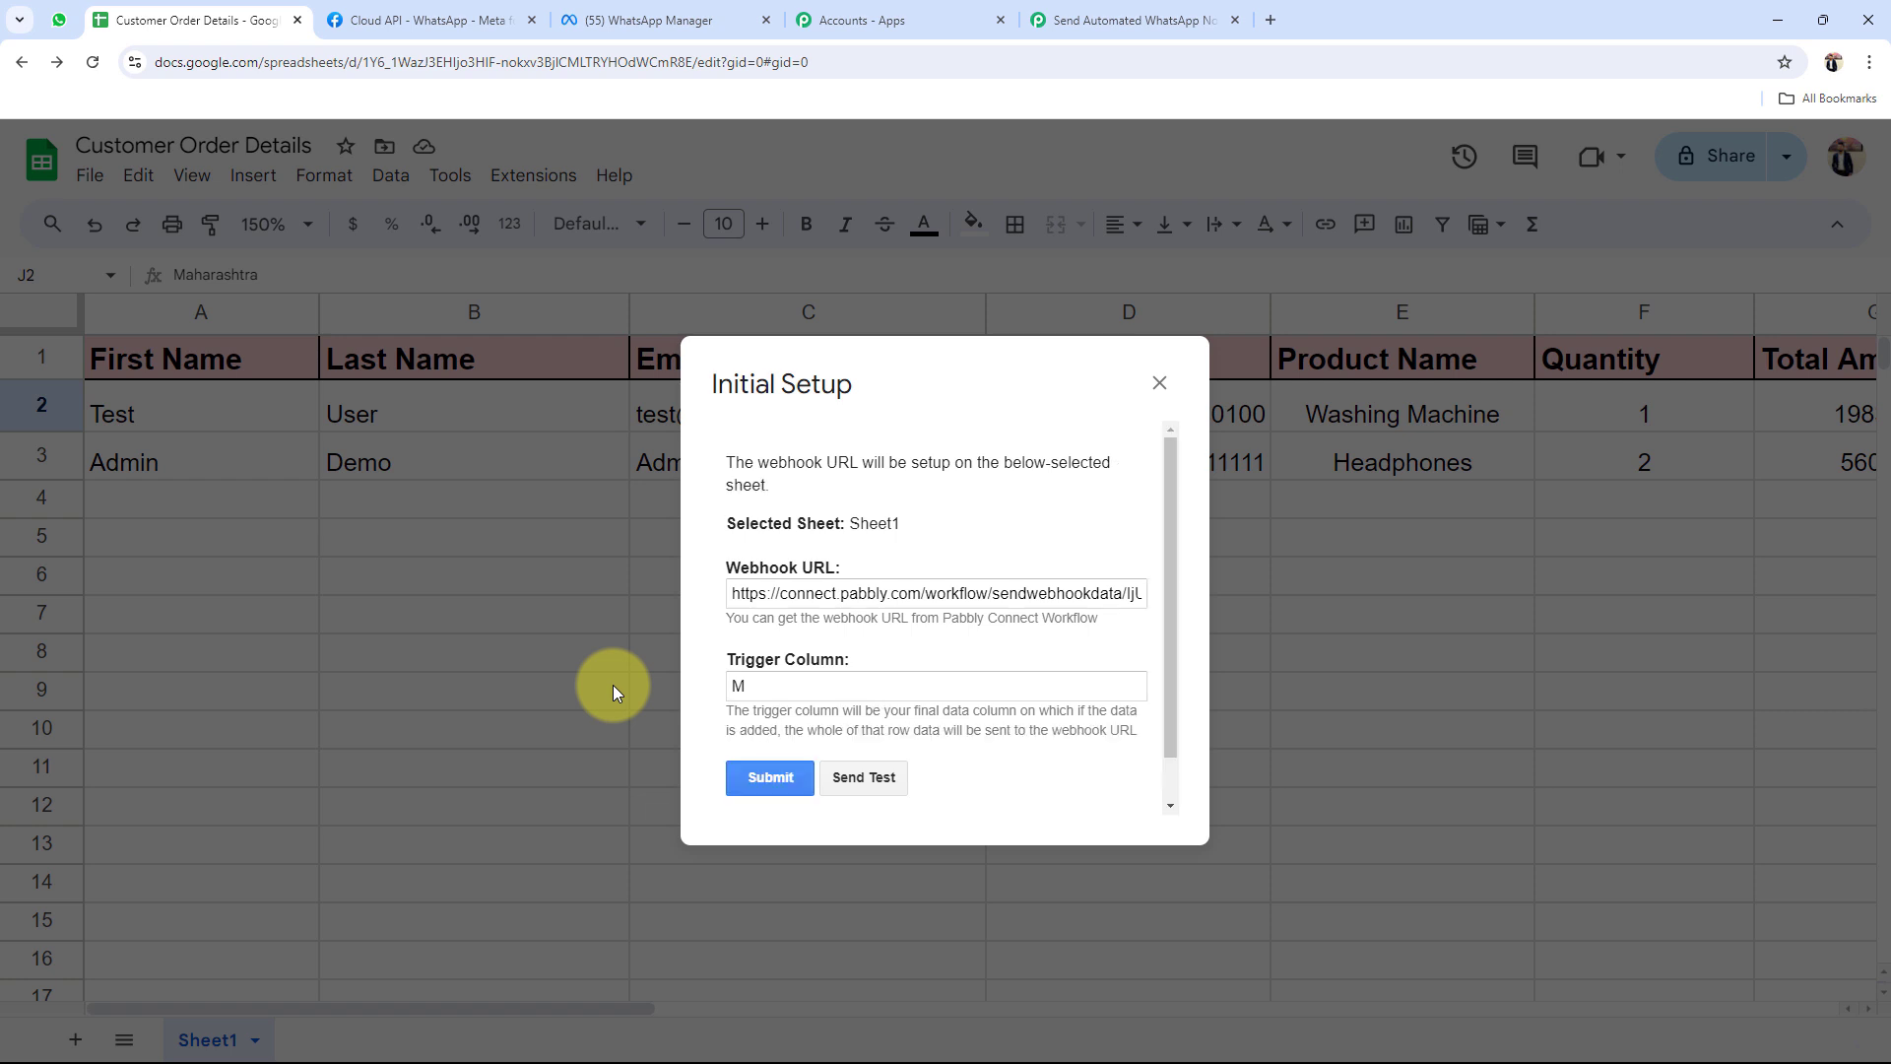
Close the Initial Setup dialog after its success message and scroll right to Status column M
scroll(959, 609, down, 1)
drag(701, 779, 961, 779)
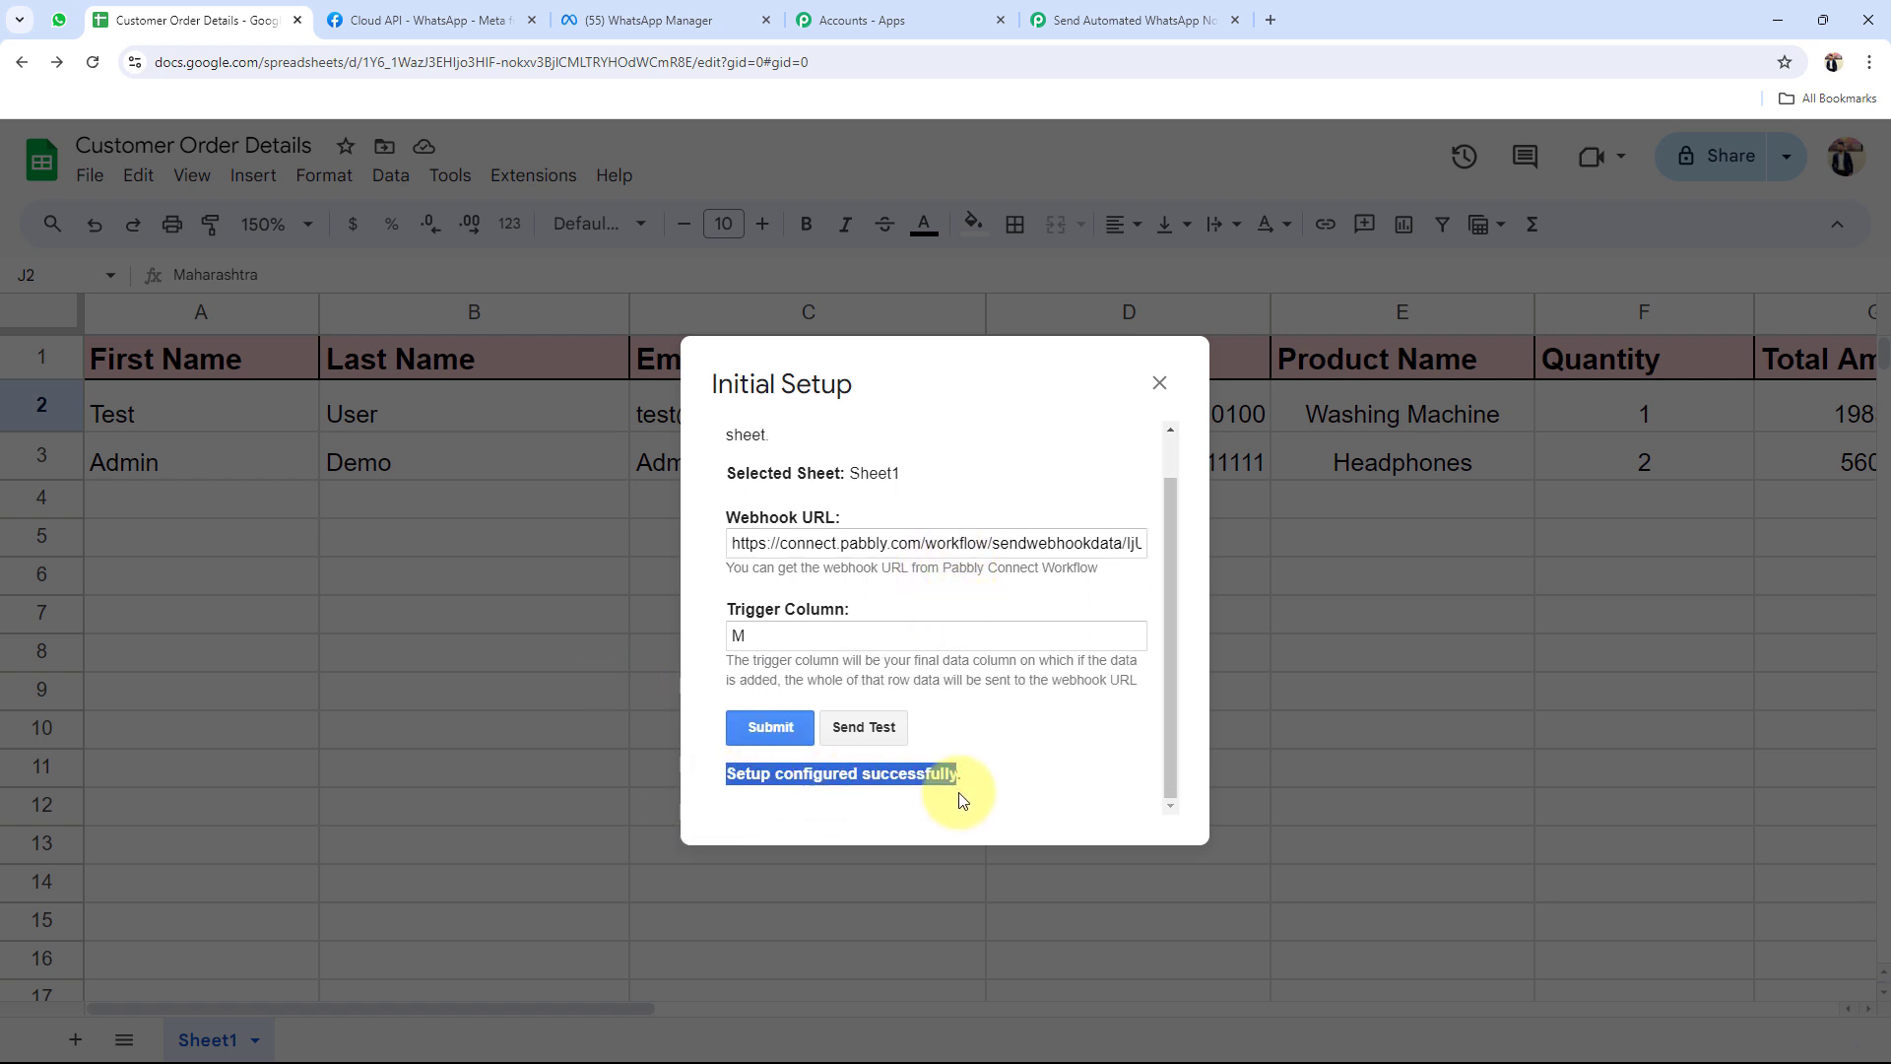
click(1062, 744)
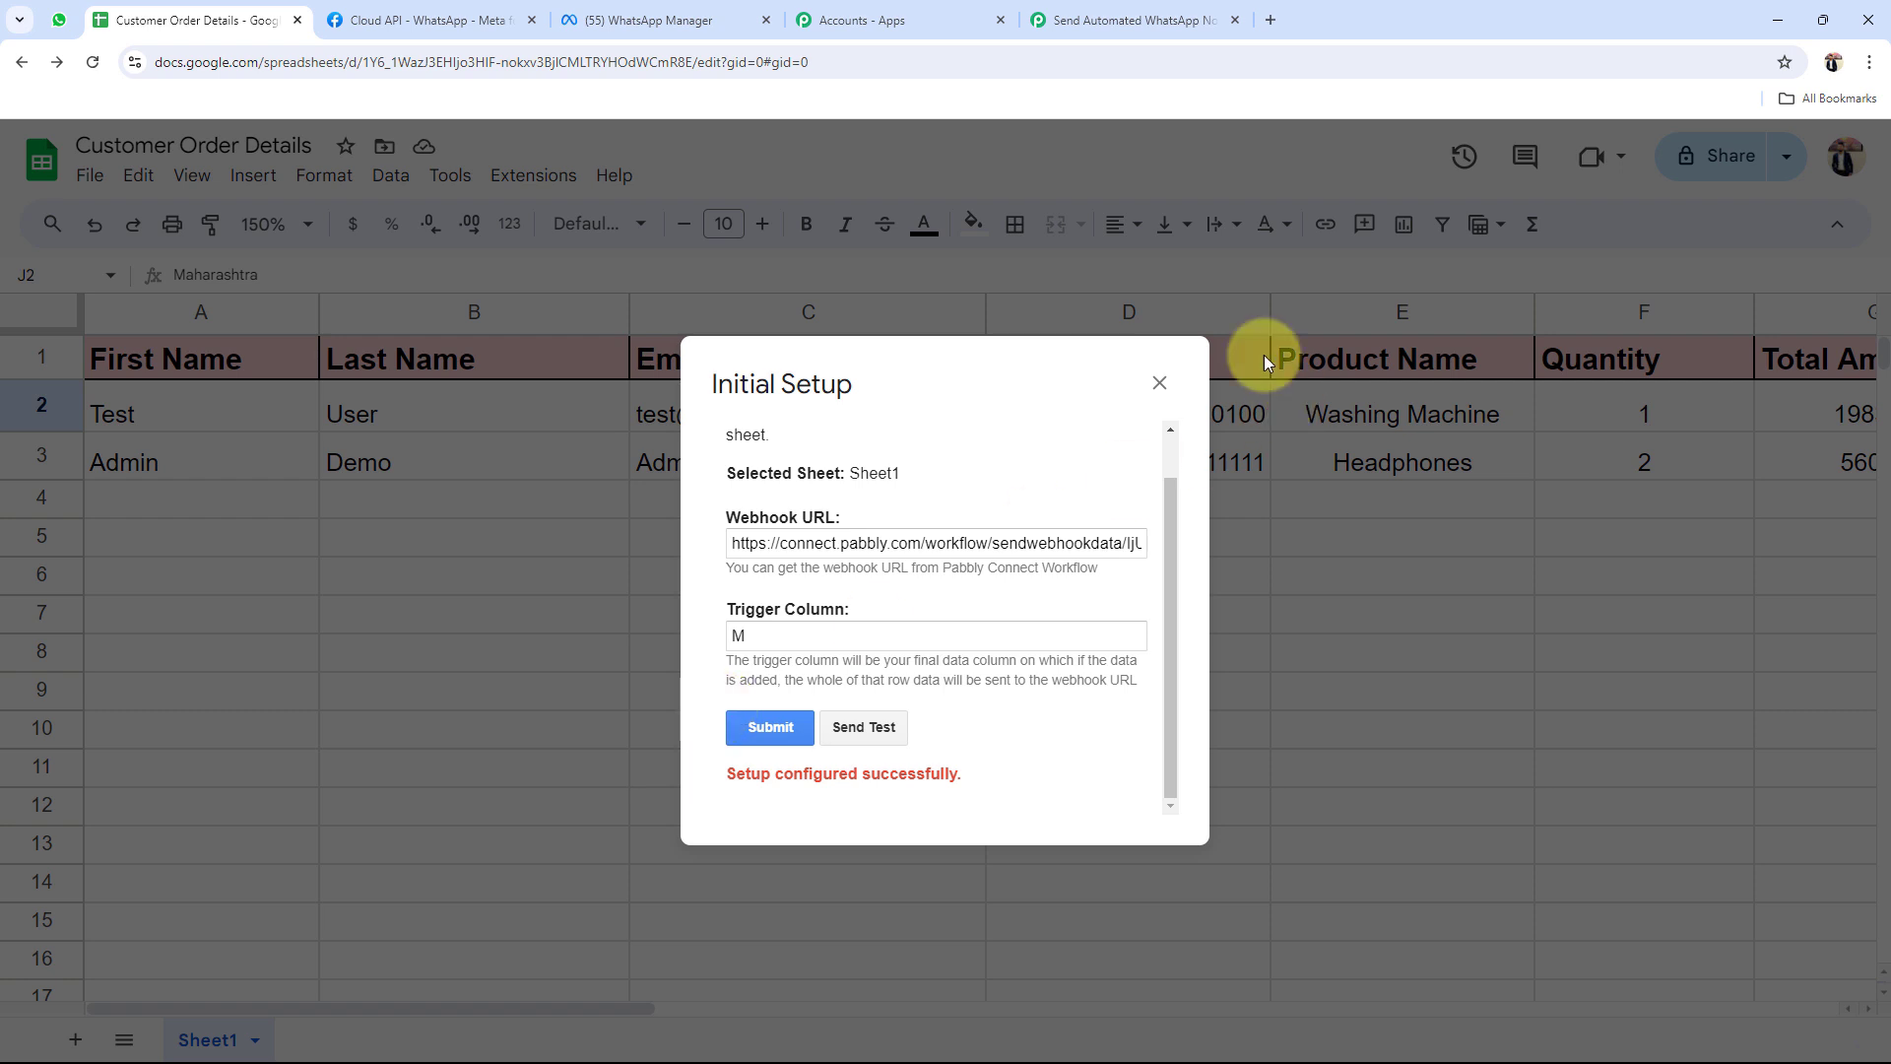
click(1160, 382)
drag(601, 1006, 1288, 1020)
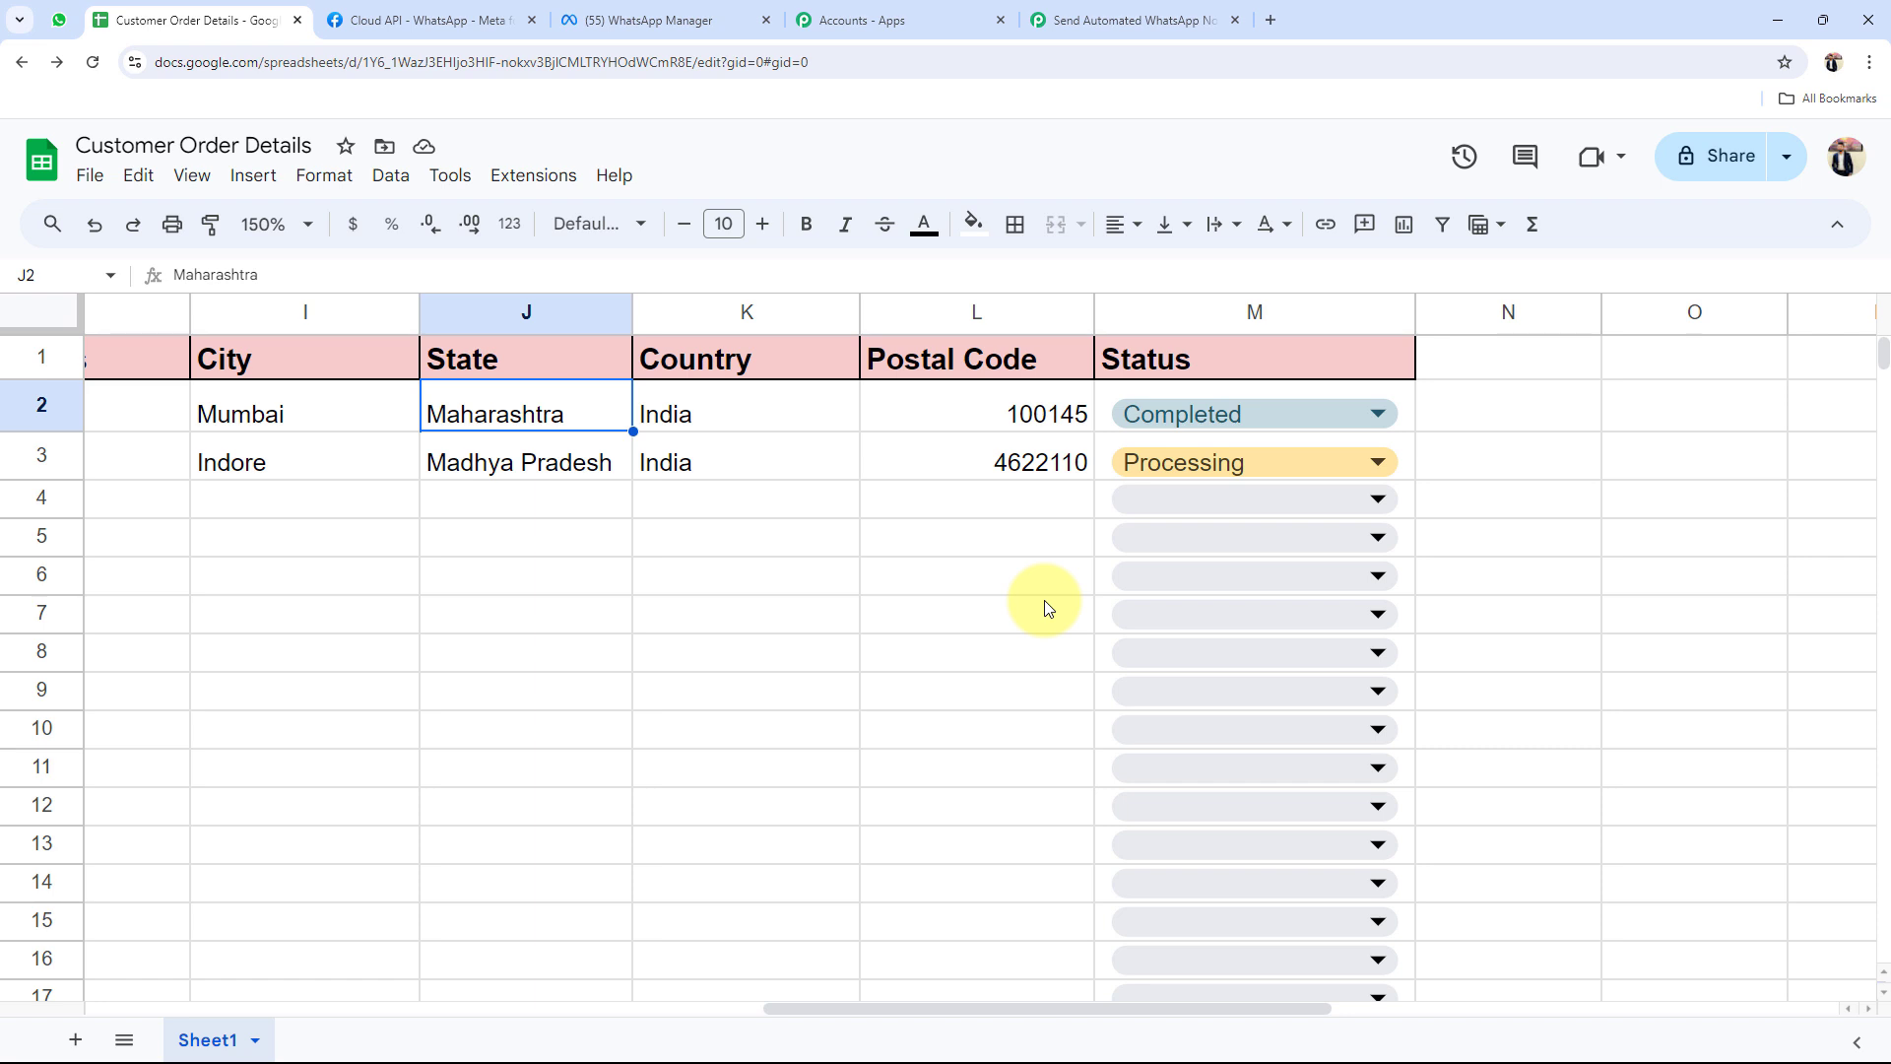
Turn on Extensions > Pabbly Connect Webhooks > Send On Event so edited rows are sent
click(1257, 318)
click(896, 581)
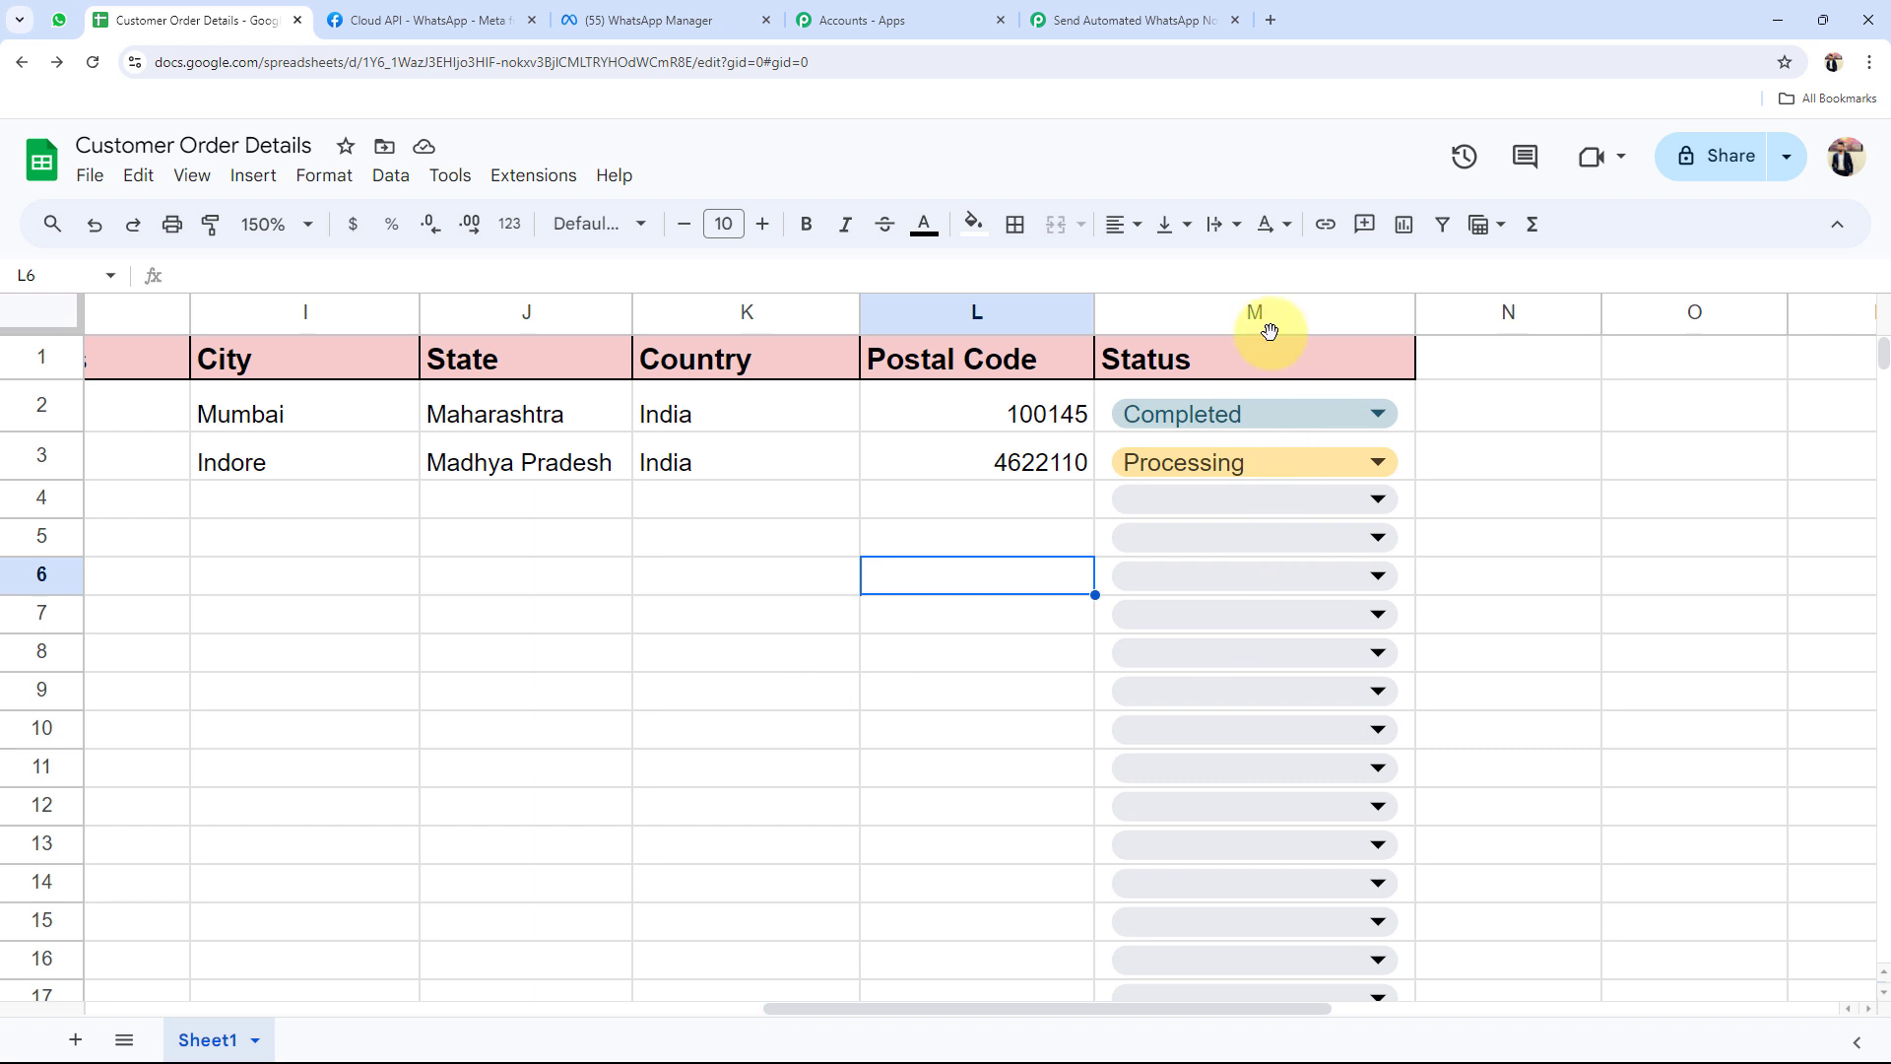
drag(908, 1006, 81, 1011)
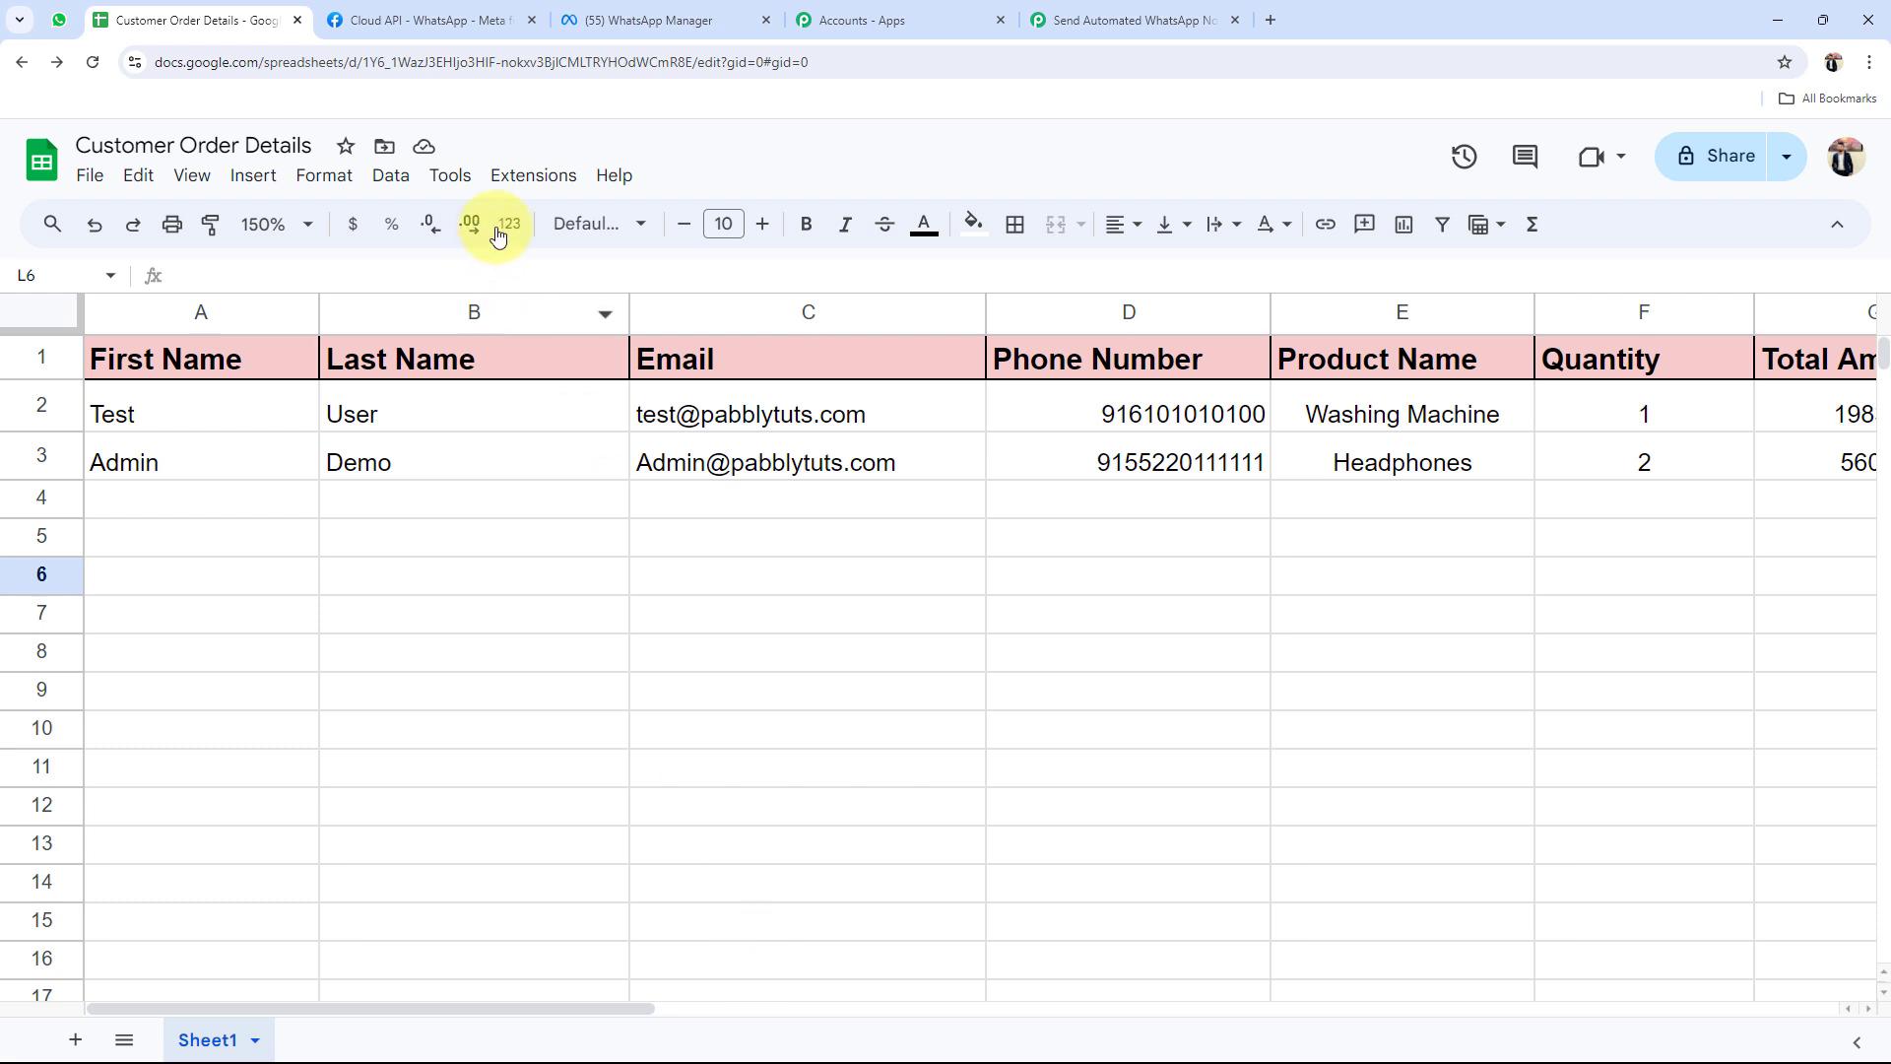
click(534, 179)
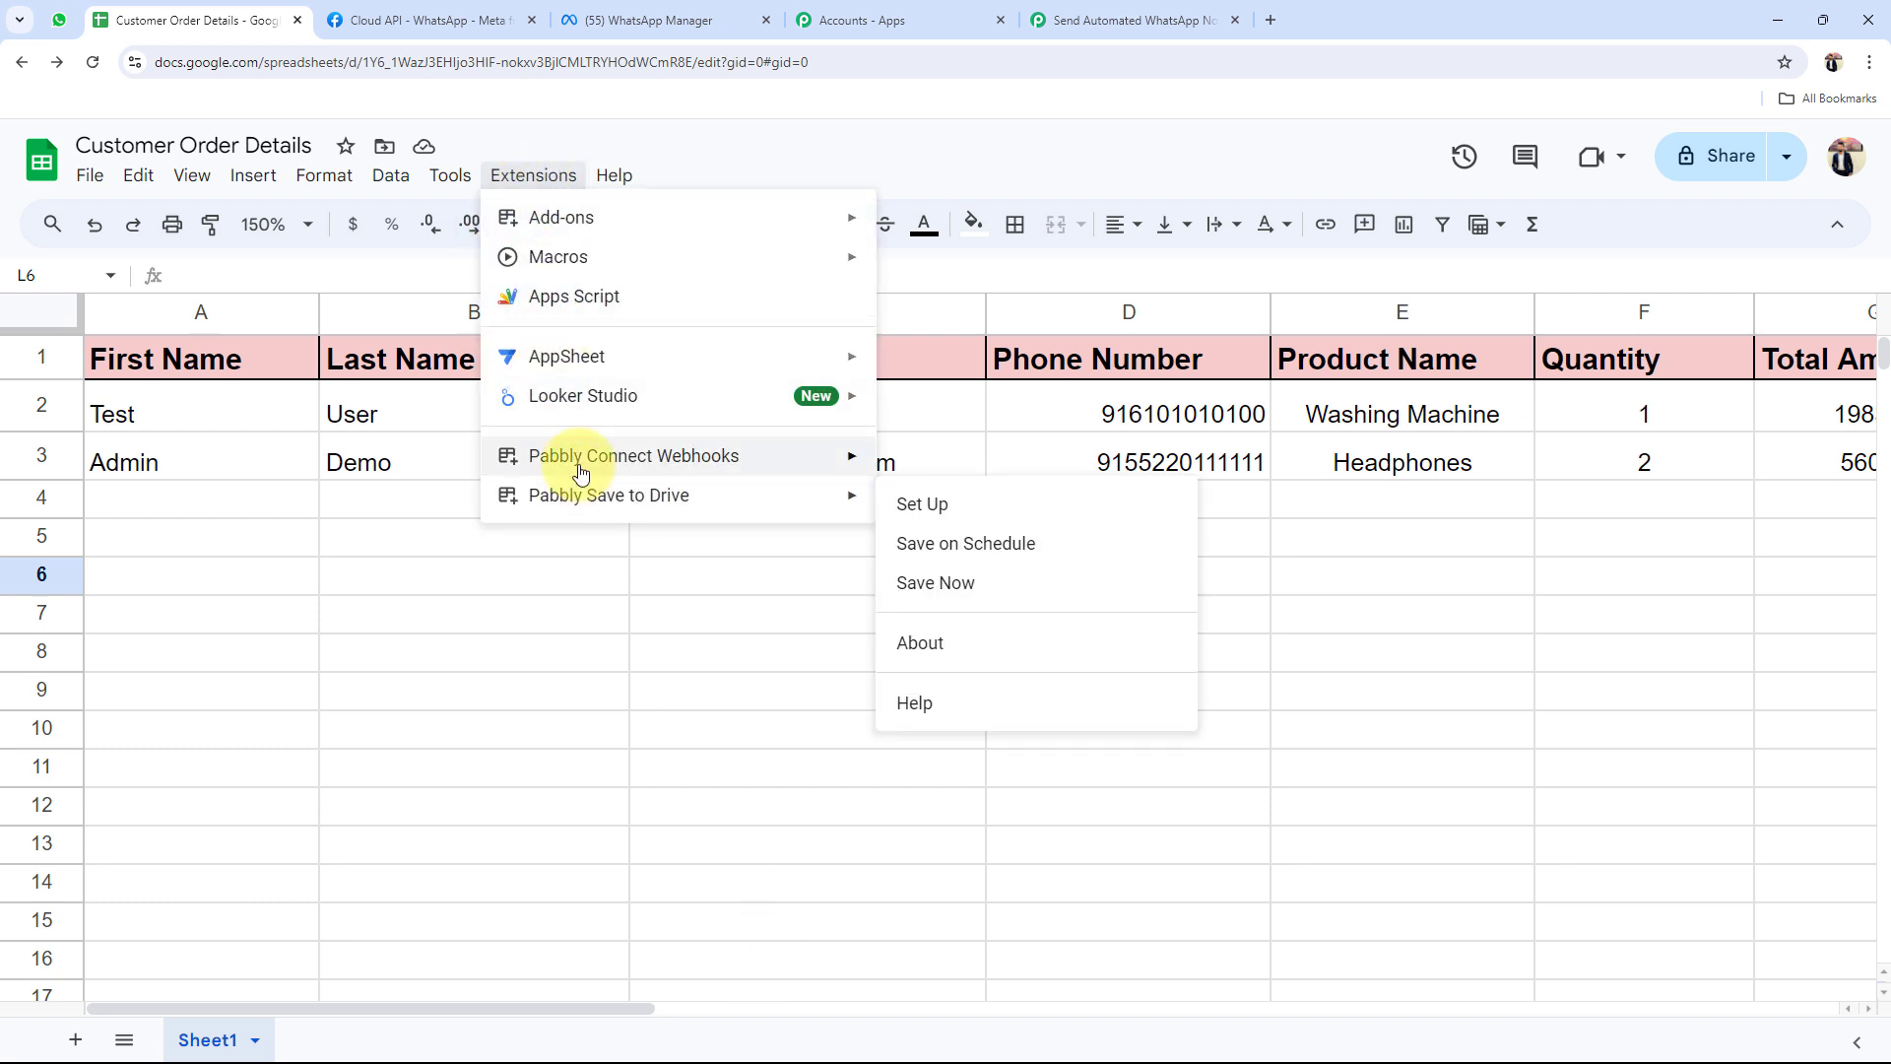
mouse_move(635, 455)
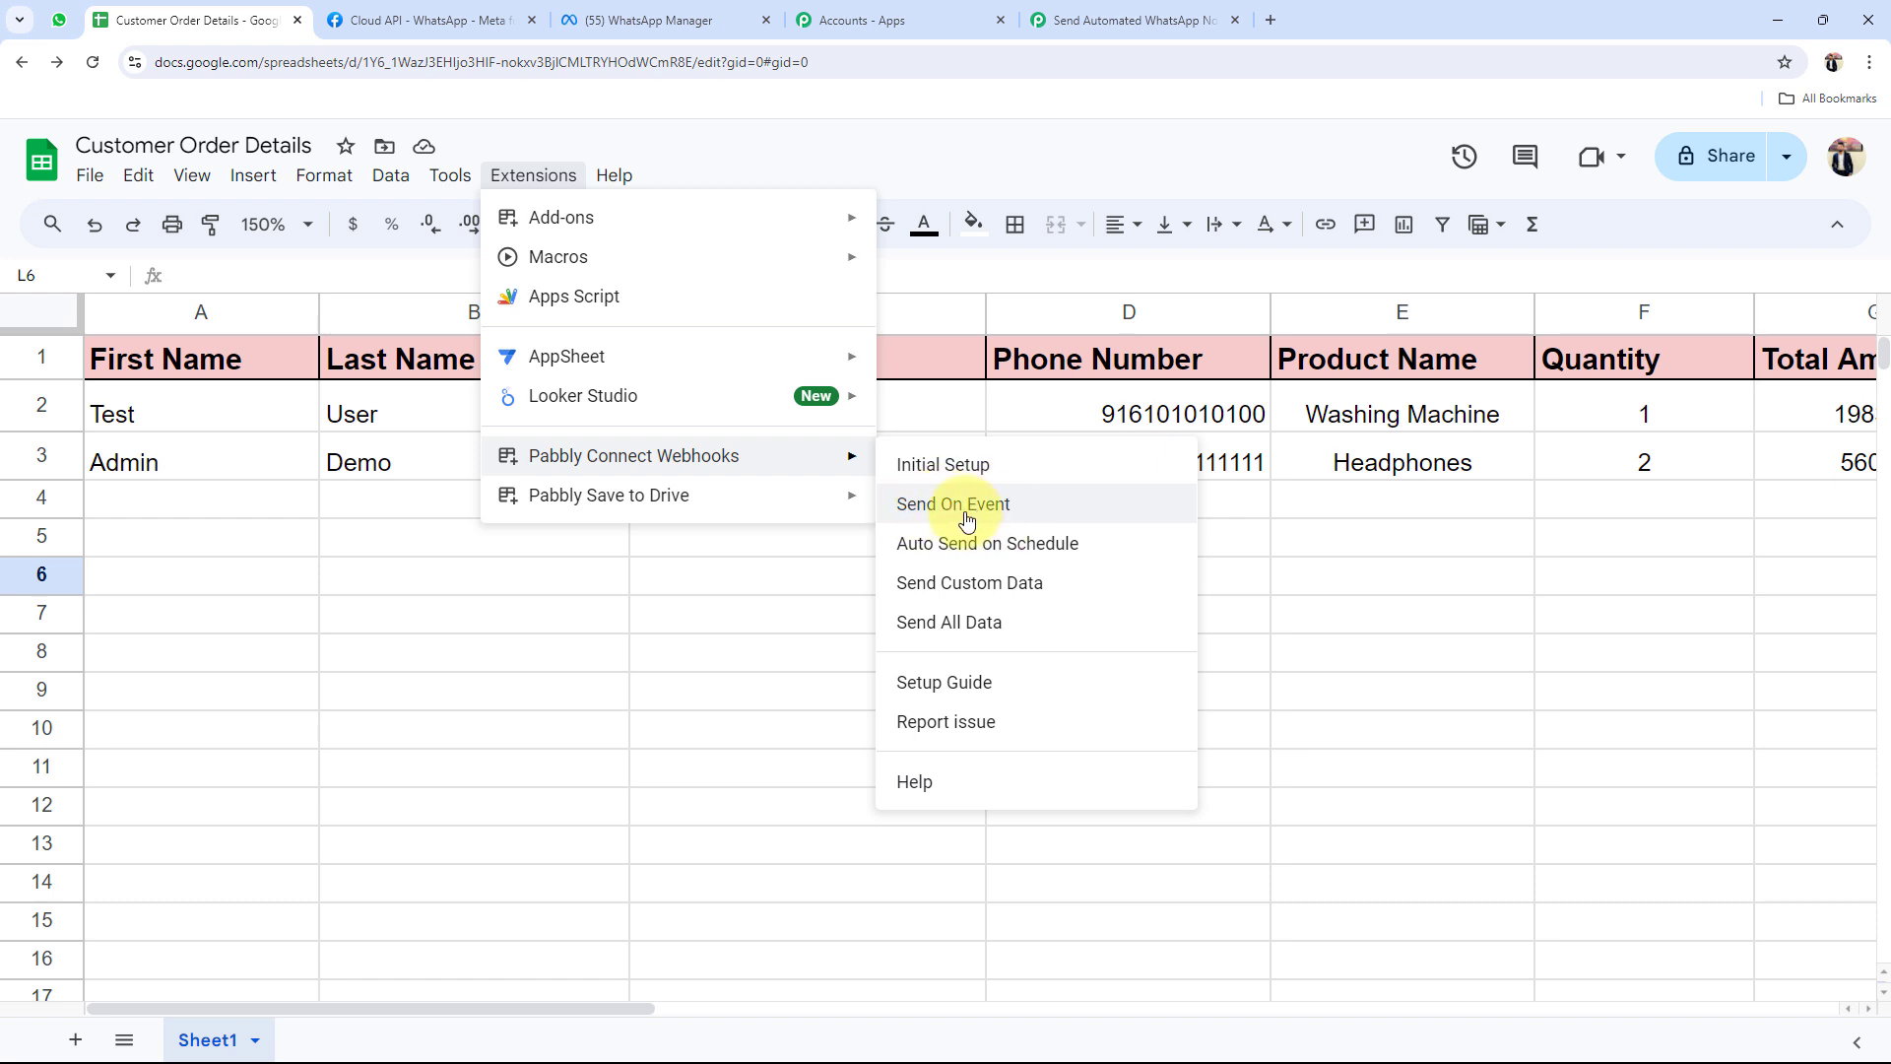
click(943, 508)
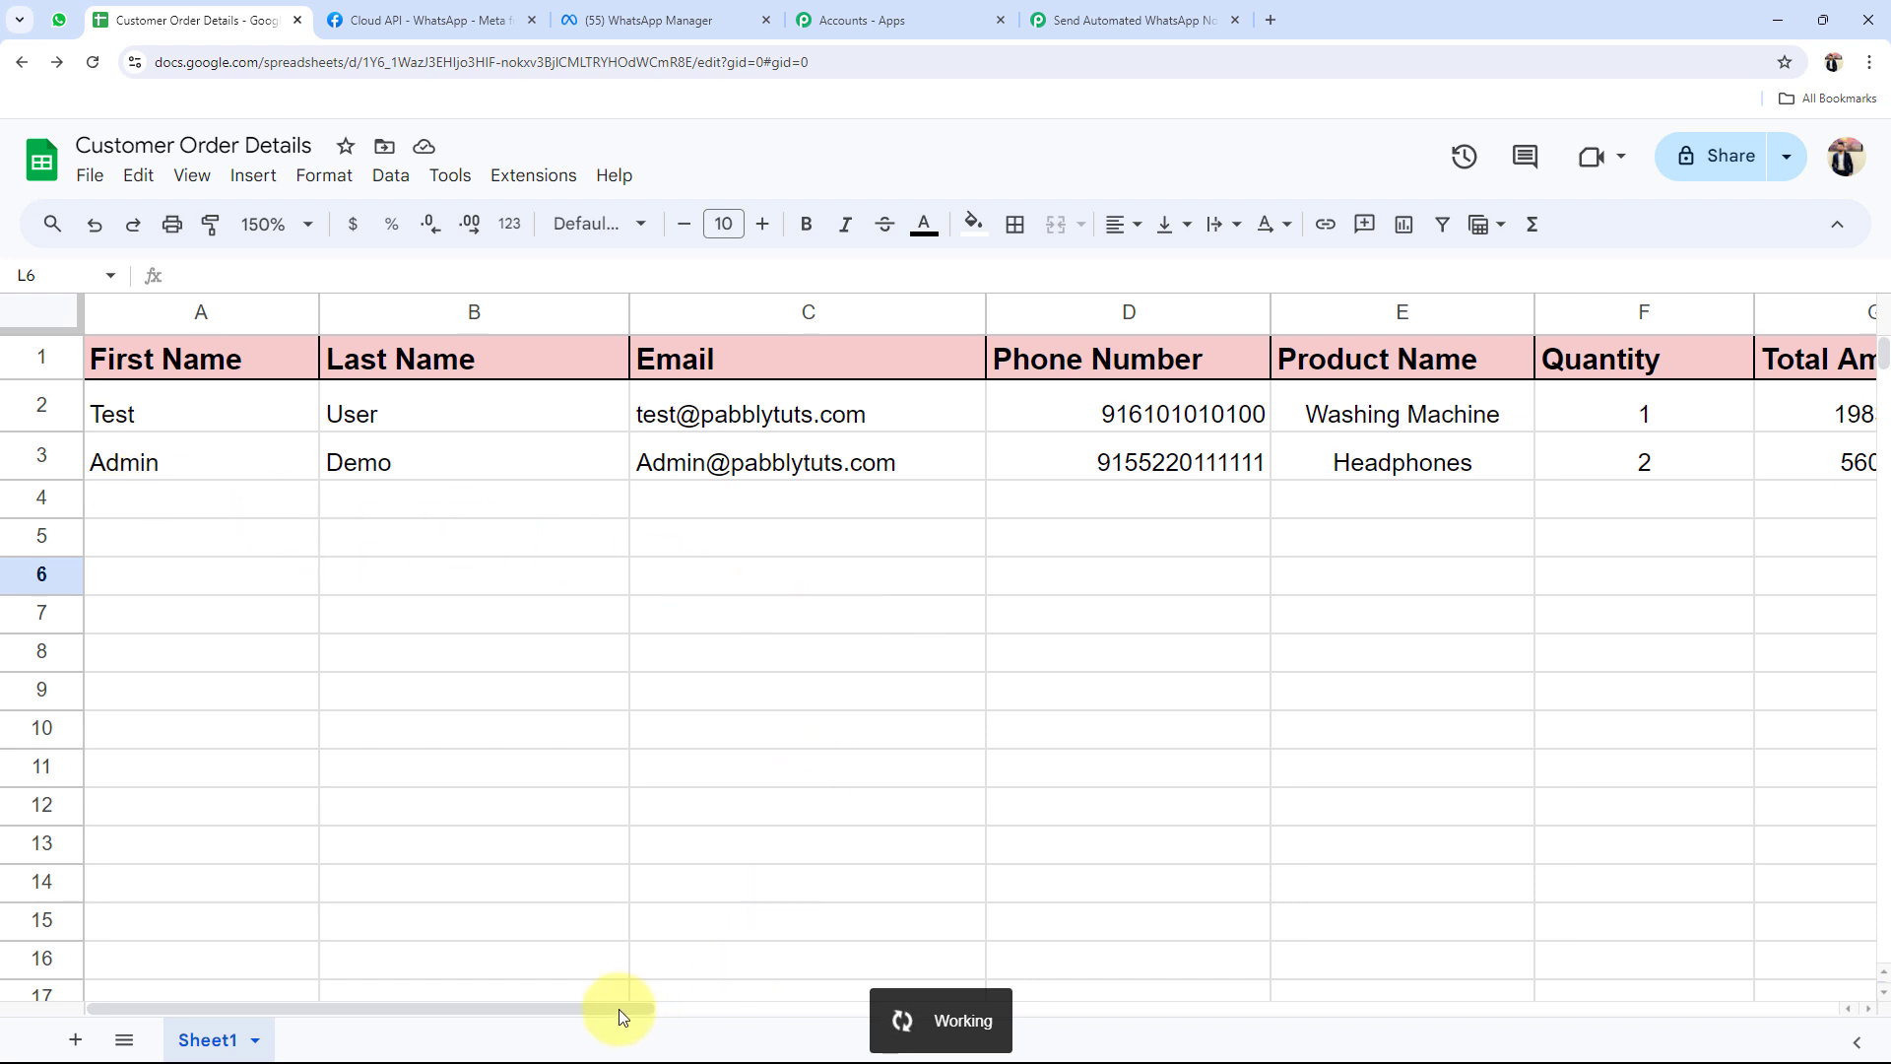
mouse_move(619, 1008)
mouse_down()
mouse_move(1257, 985)
mouse_move(476, 985)
mouse_up()
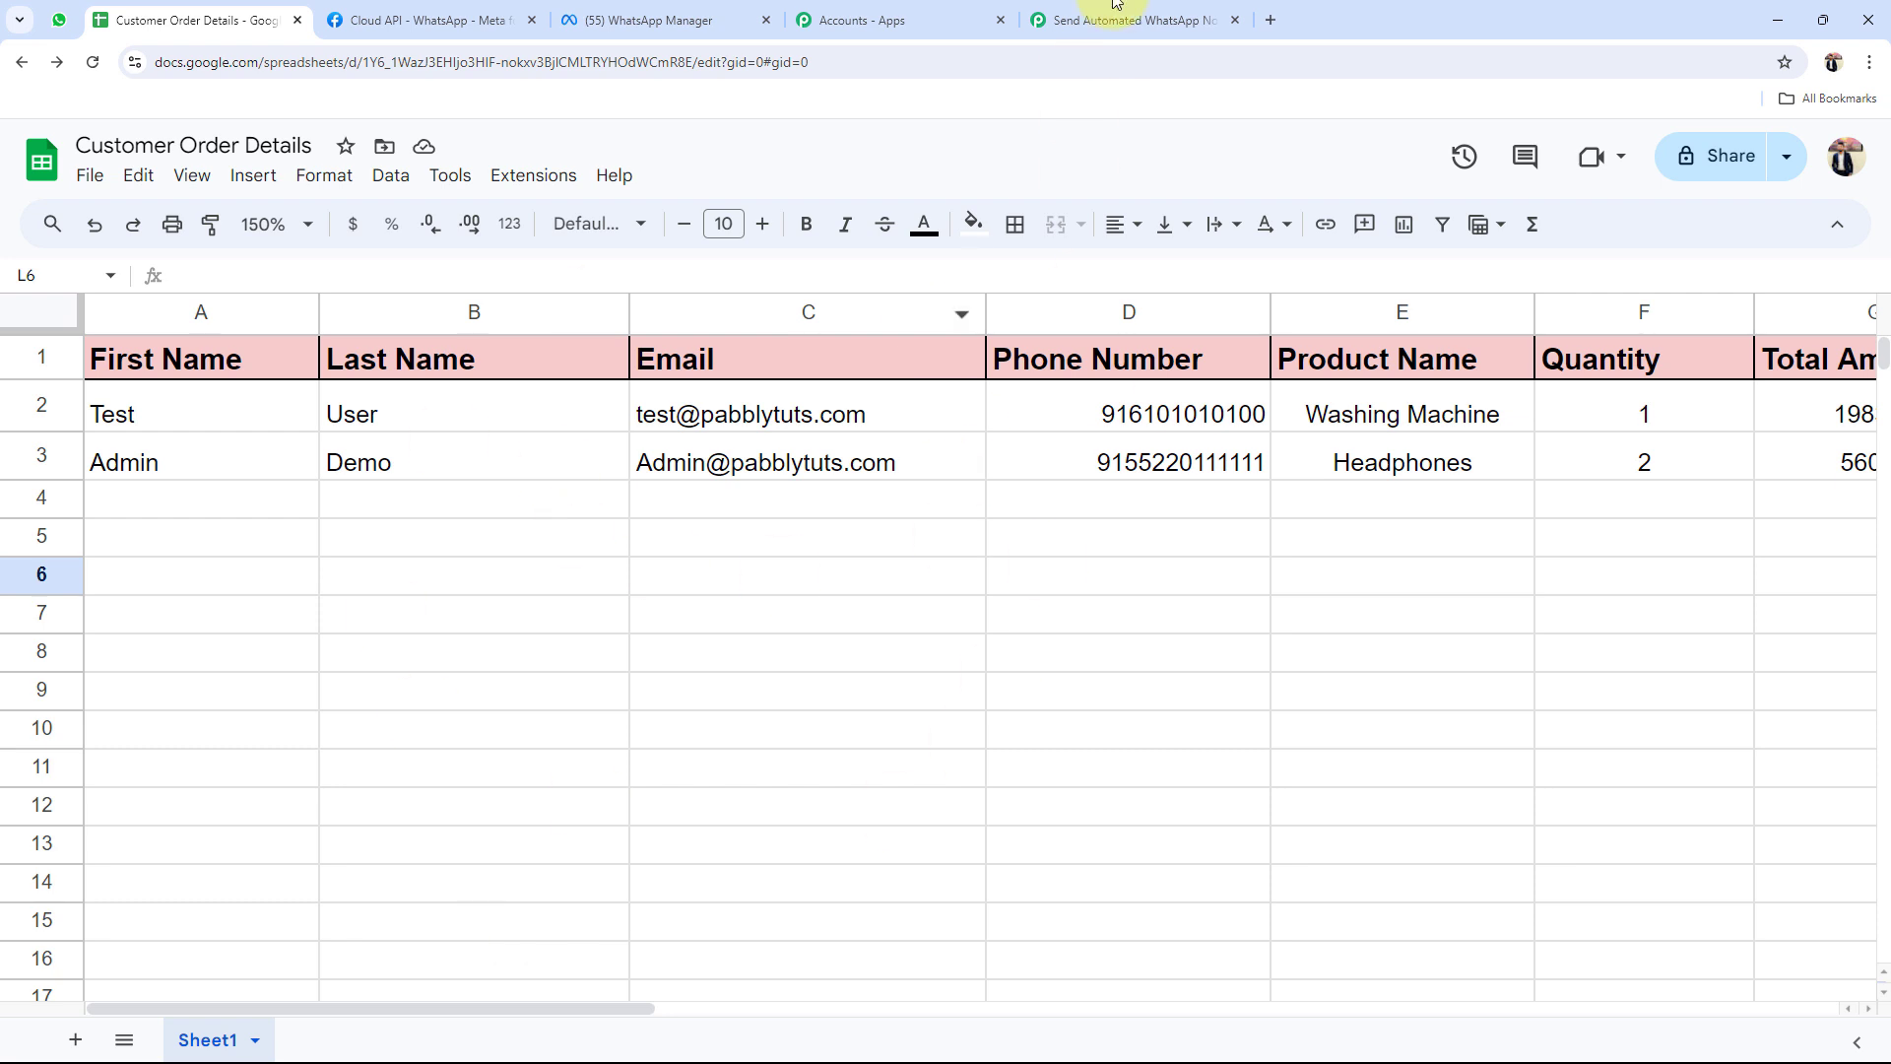
Look over the Pabbly workflow, then review the second order's first name, last name and email
click(1133, 19)
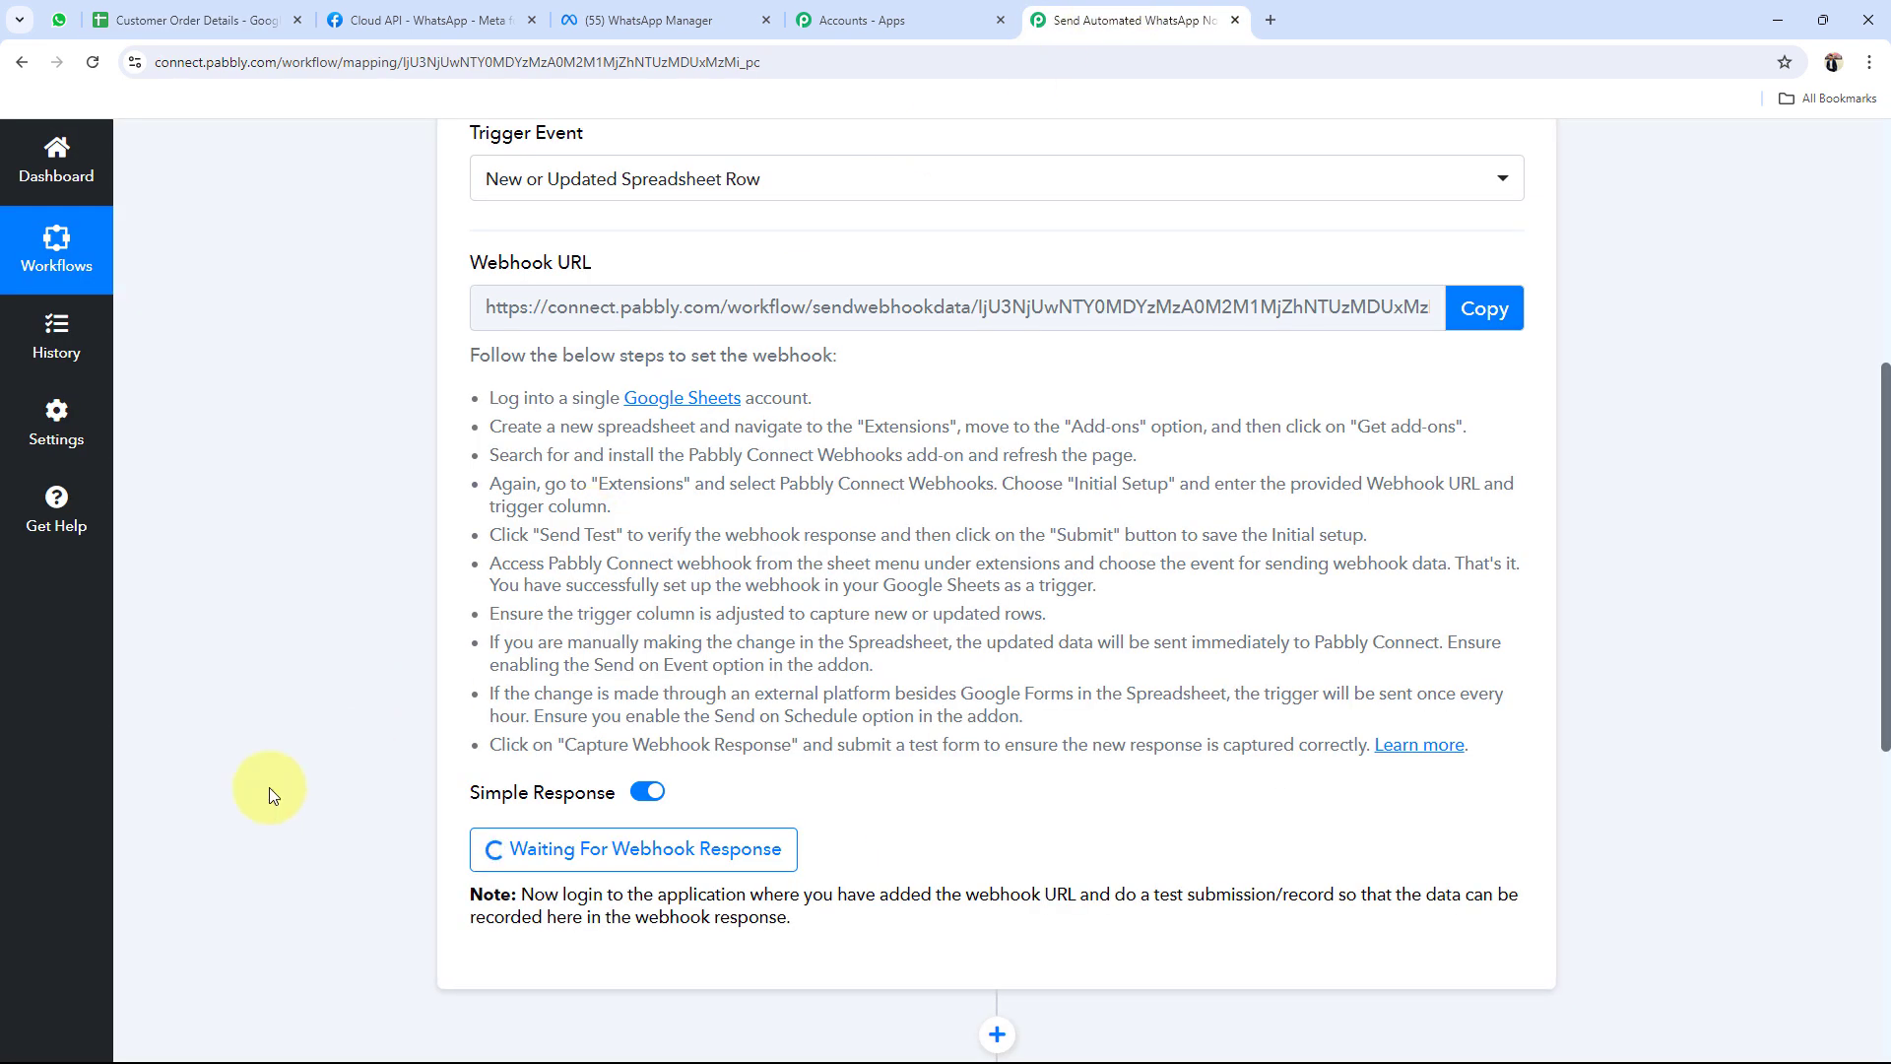
scroll(269, 789, up, 2)
scroll(269, 788, down, 1)
scroll(269, 789, down, 1)
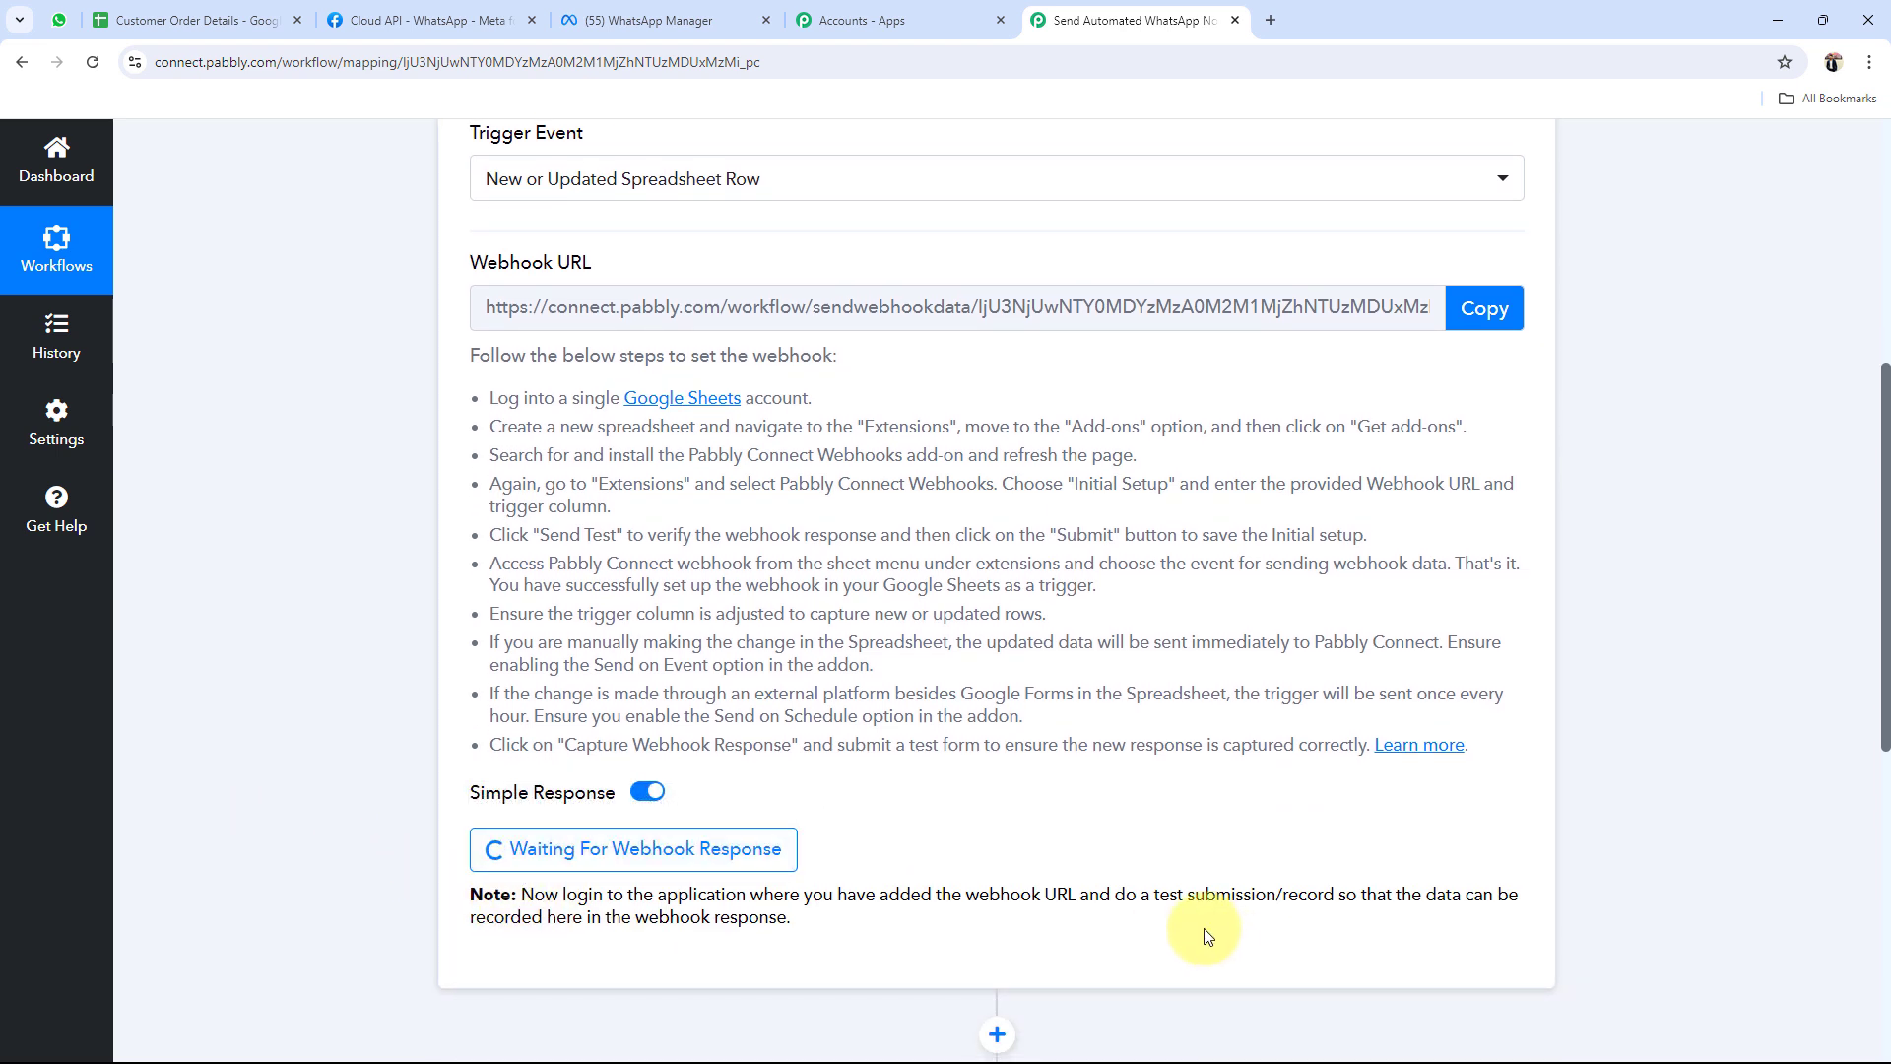
drag(1159, 894, 1263, 895)
click(1210, 850)
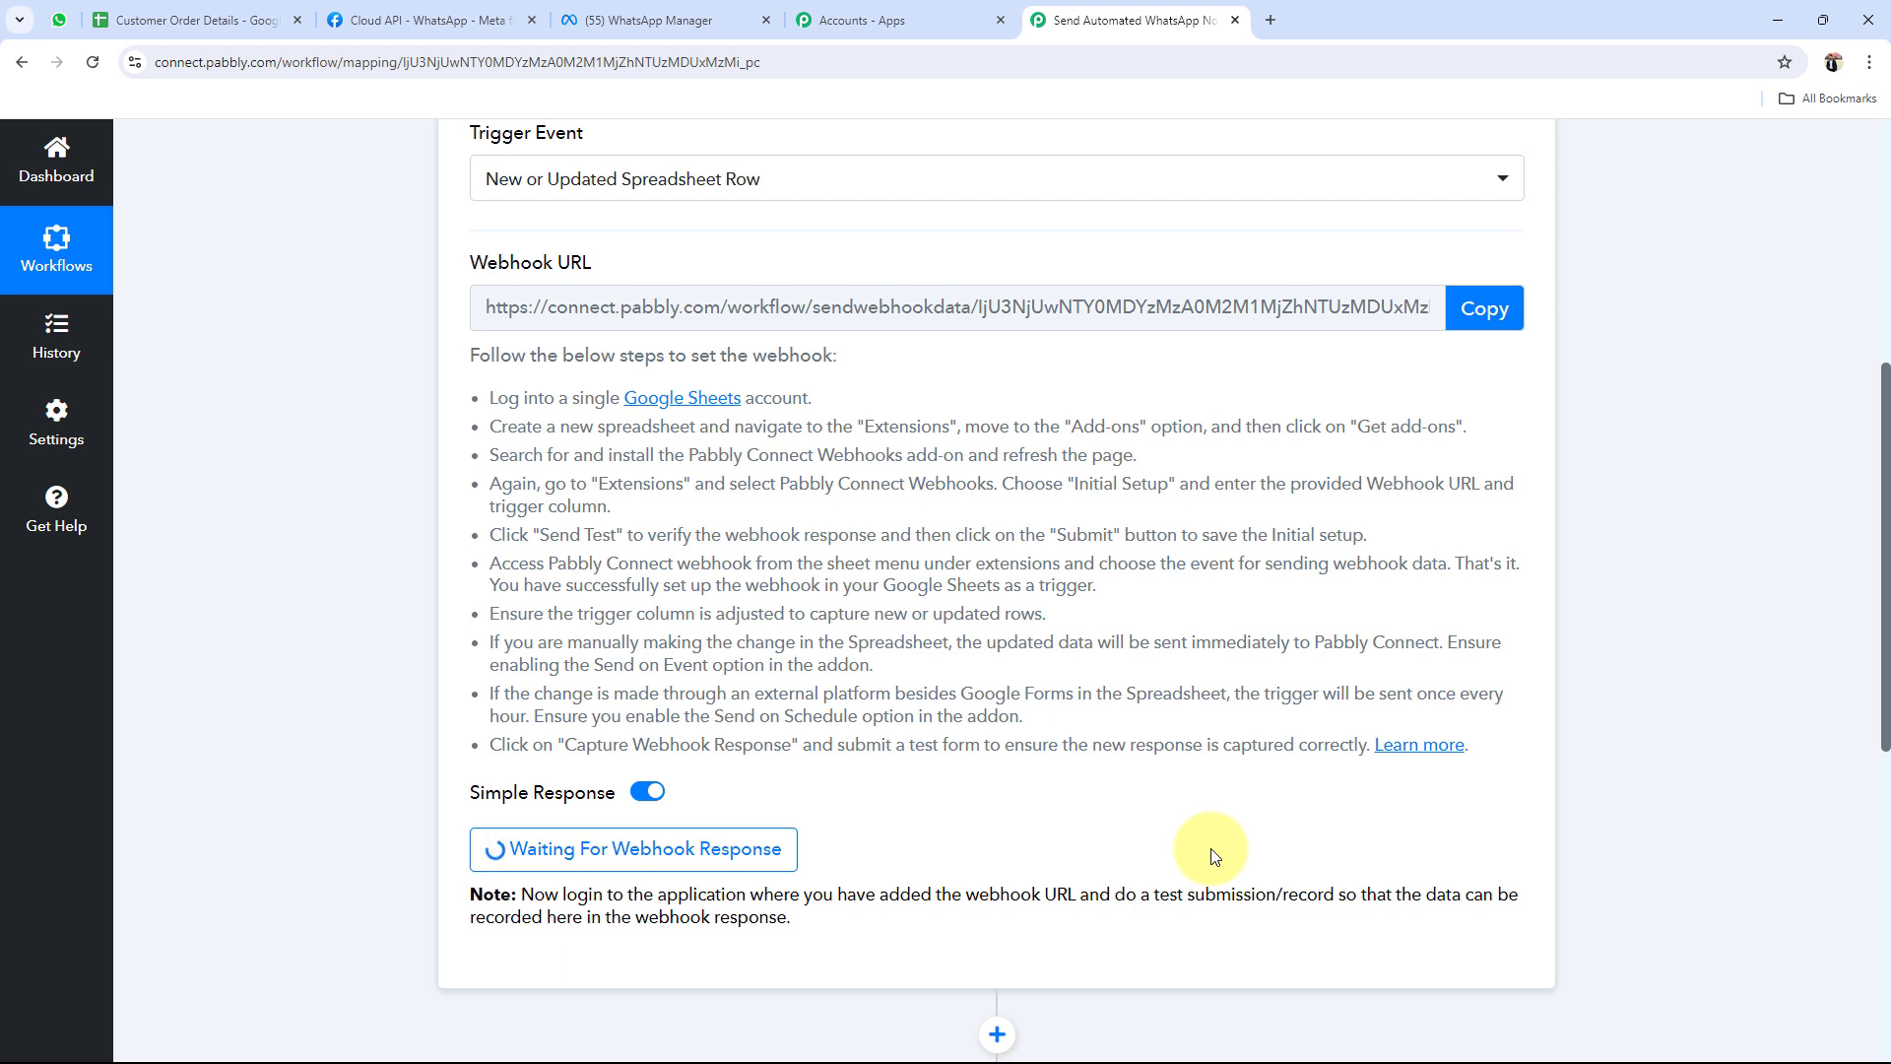
click(249, 10)
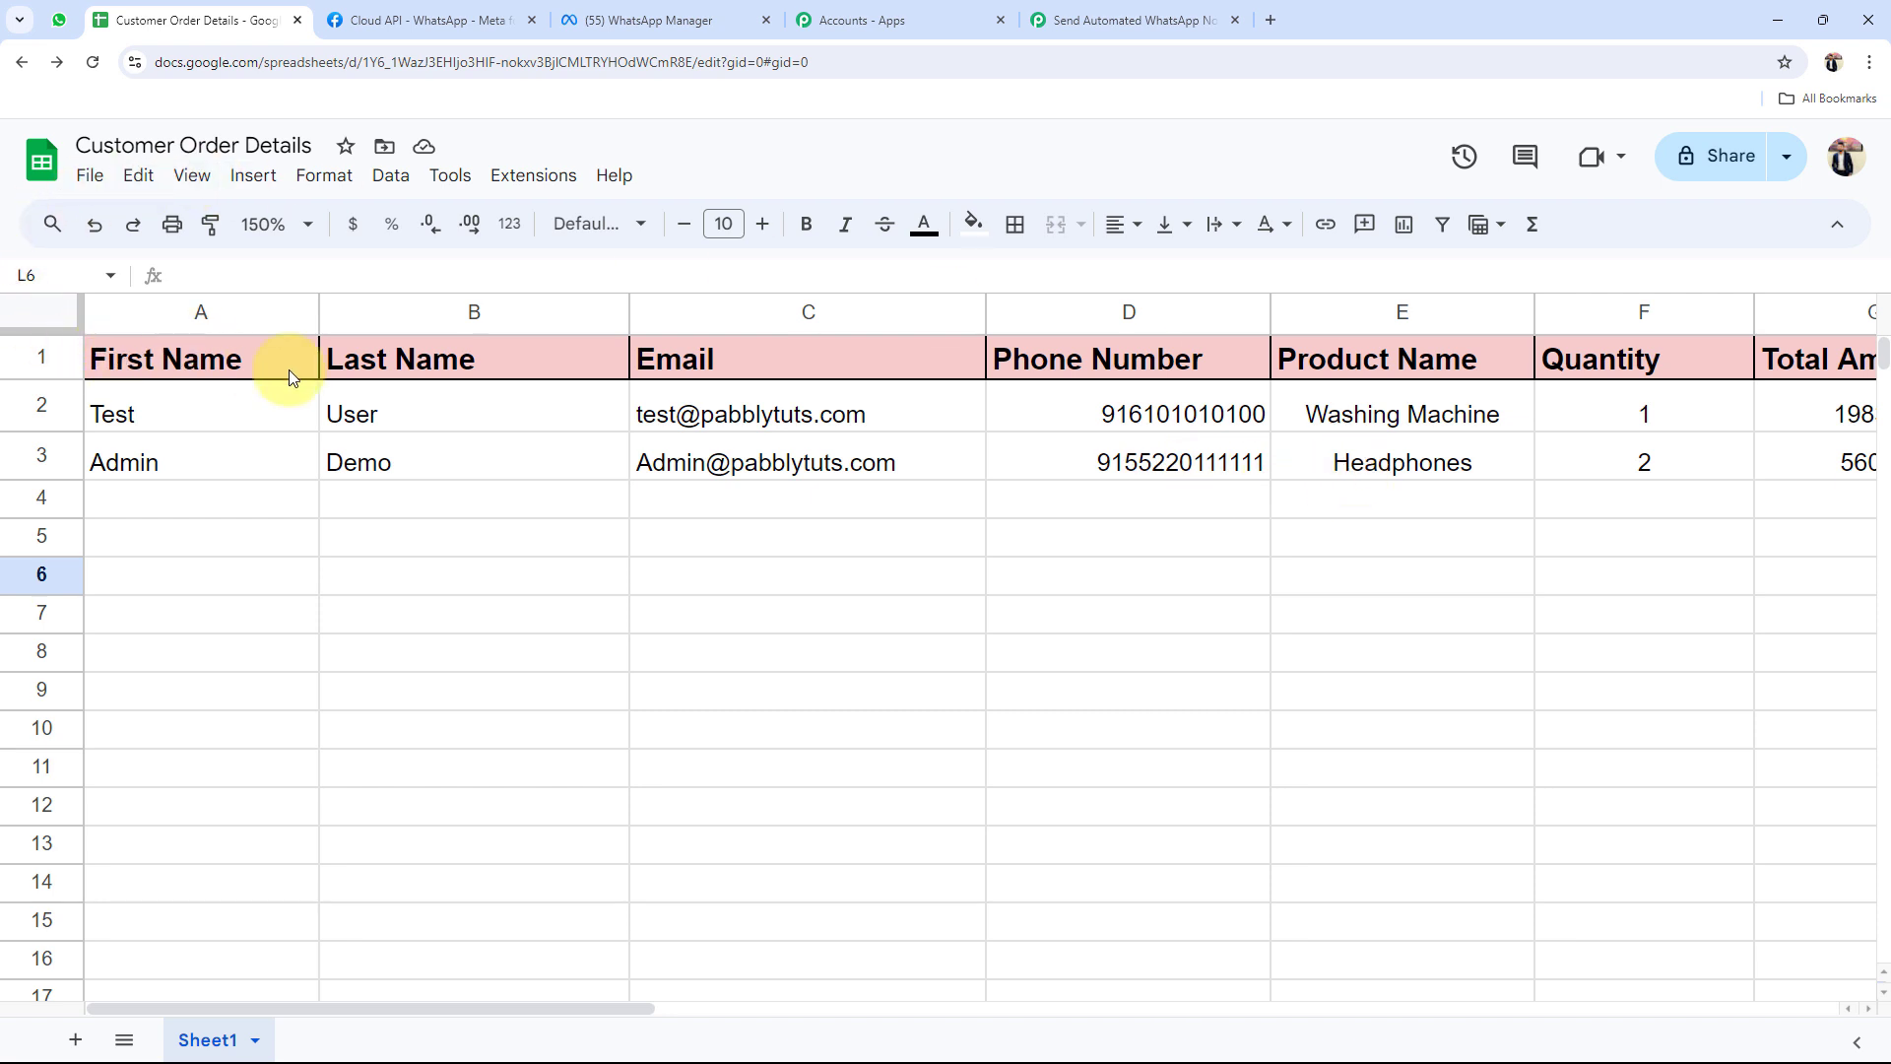
click(126, 471)
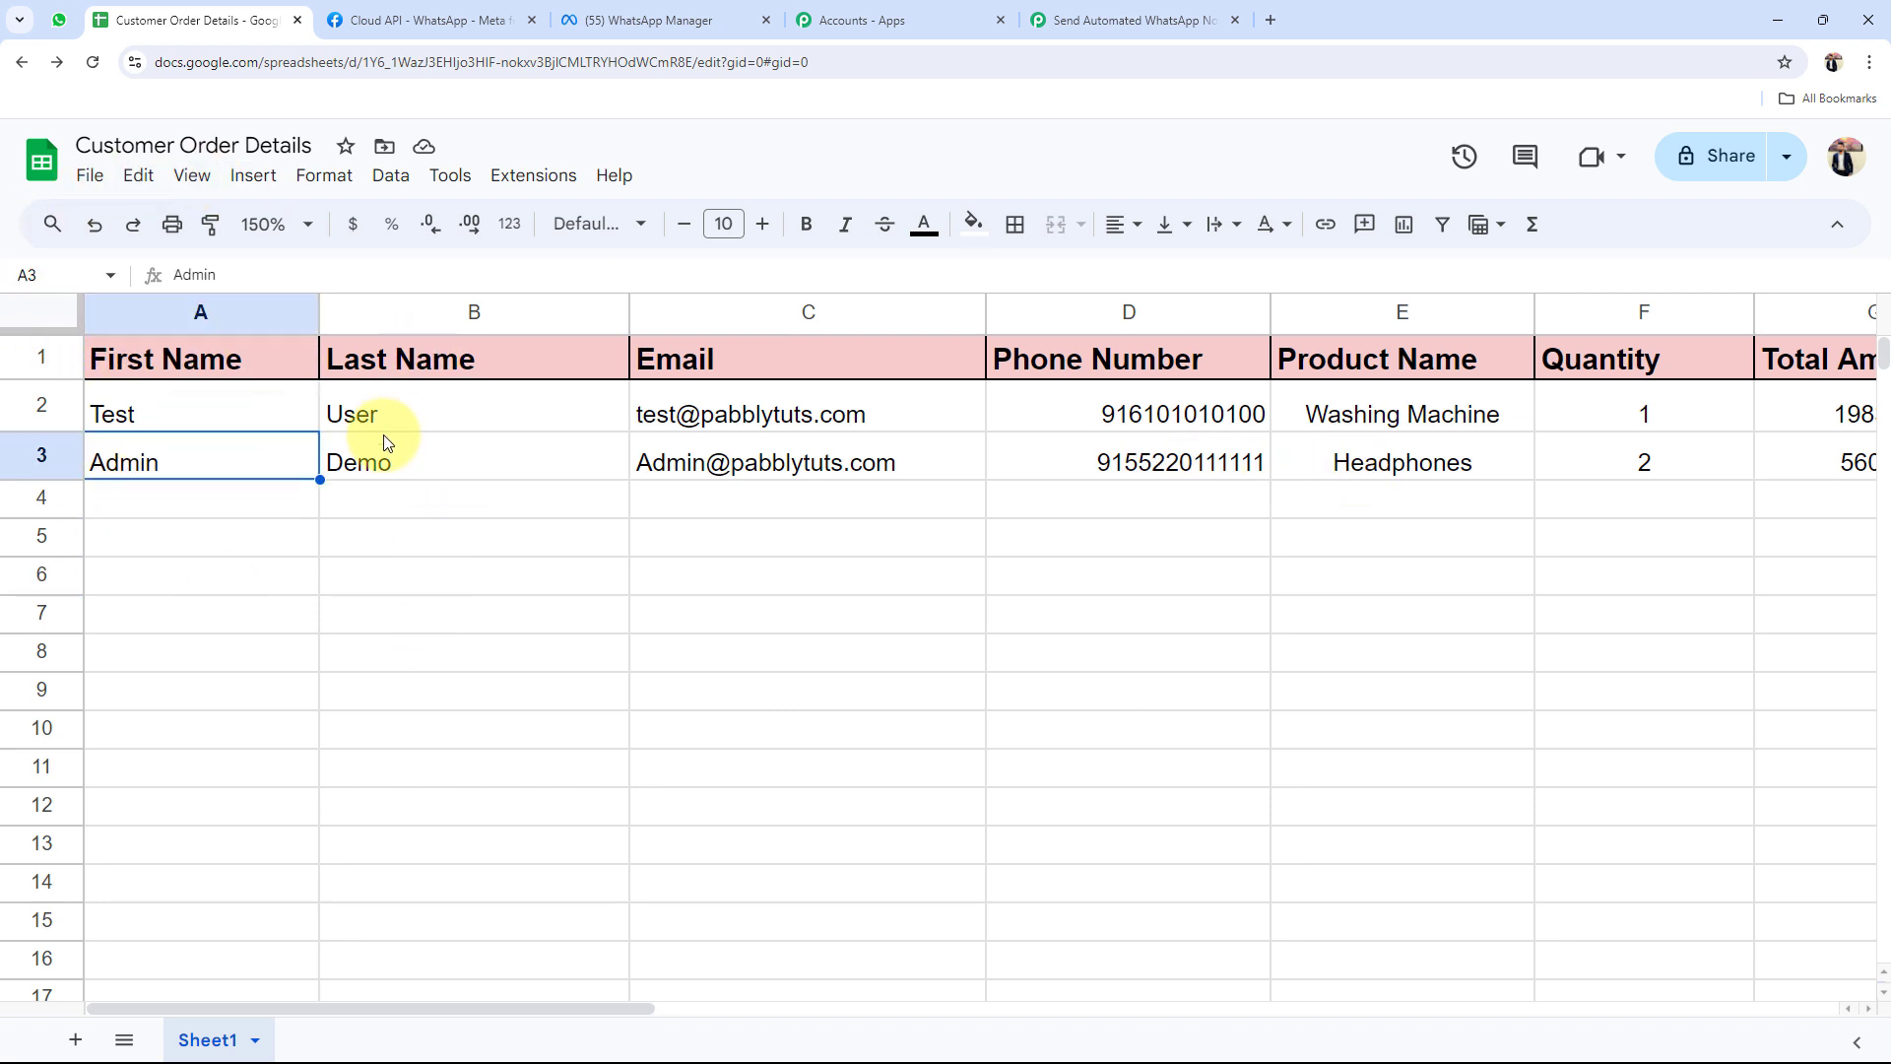
click(384, 461)
click(672, 476)
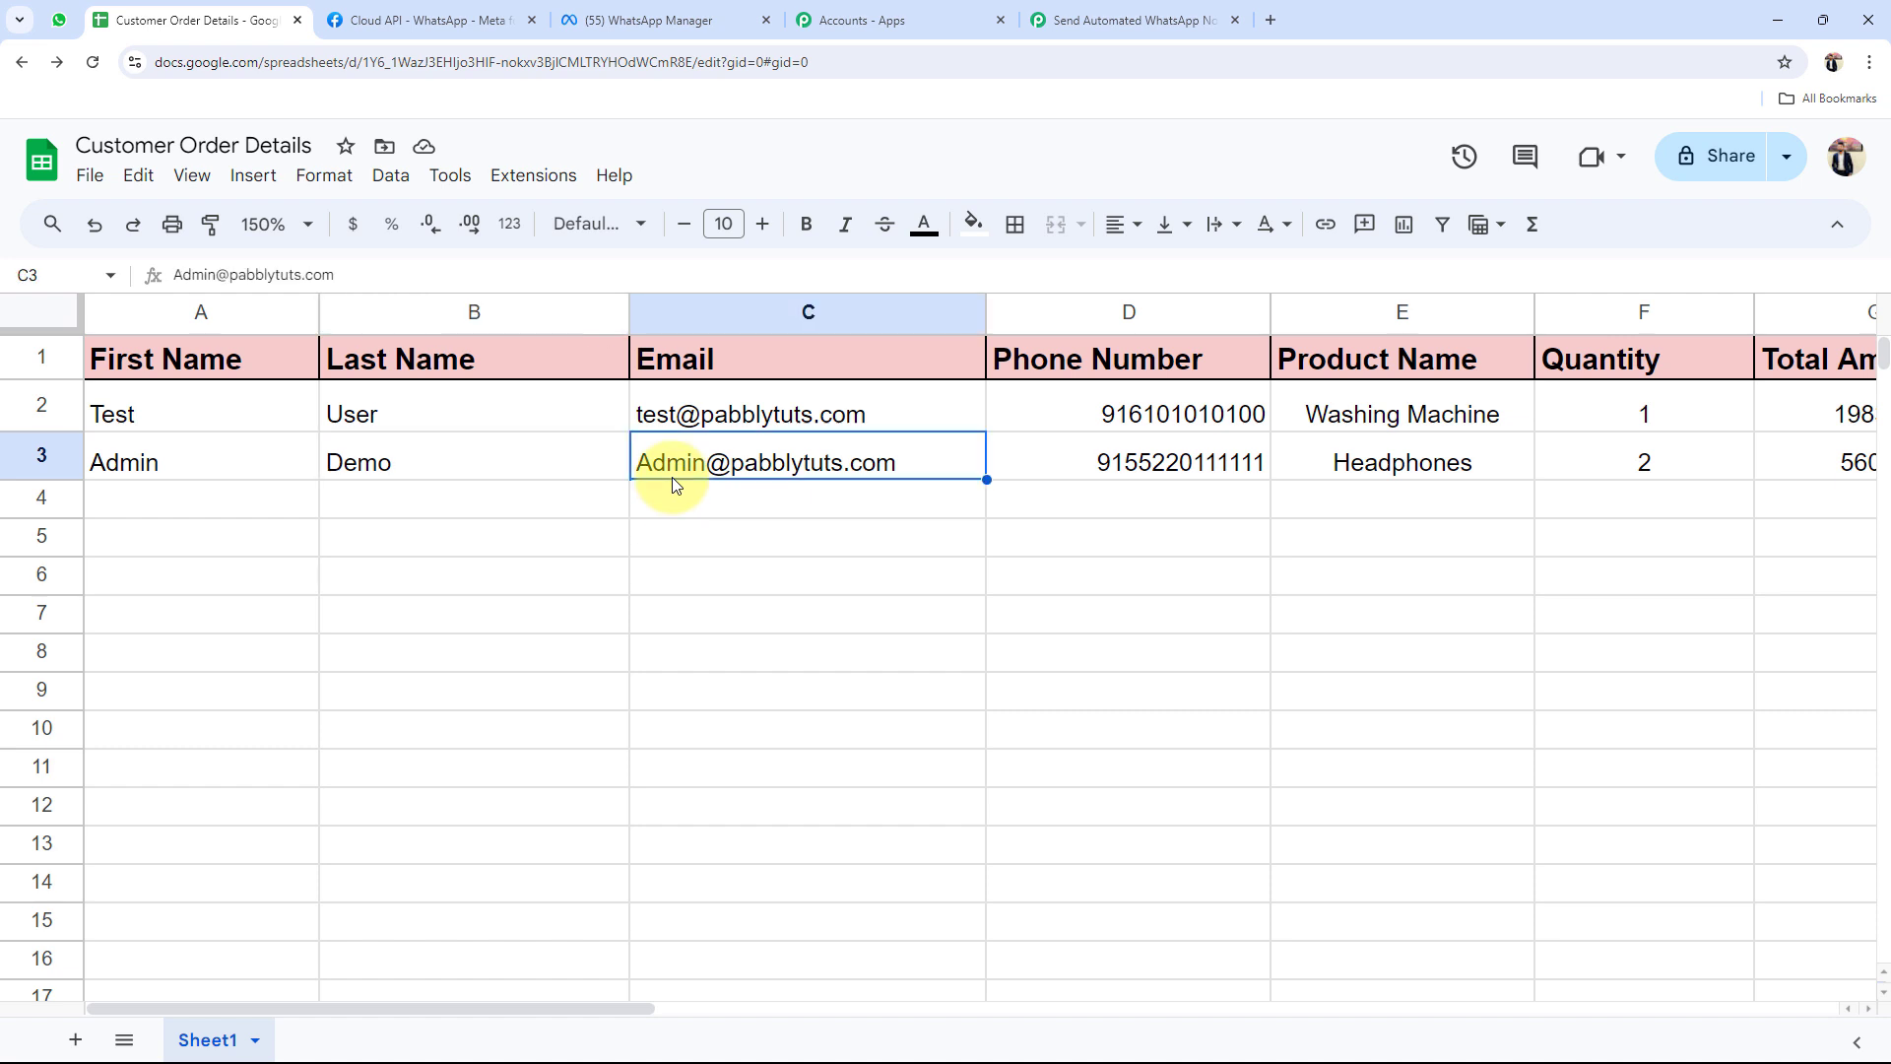
click(1076, 800)
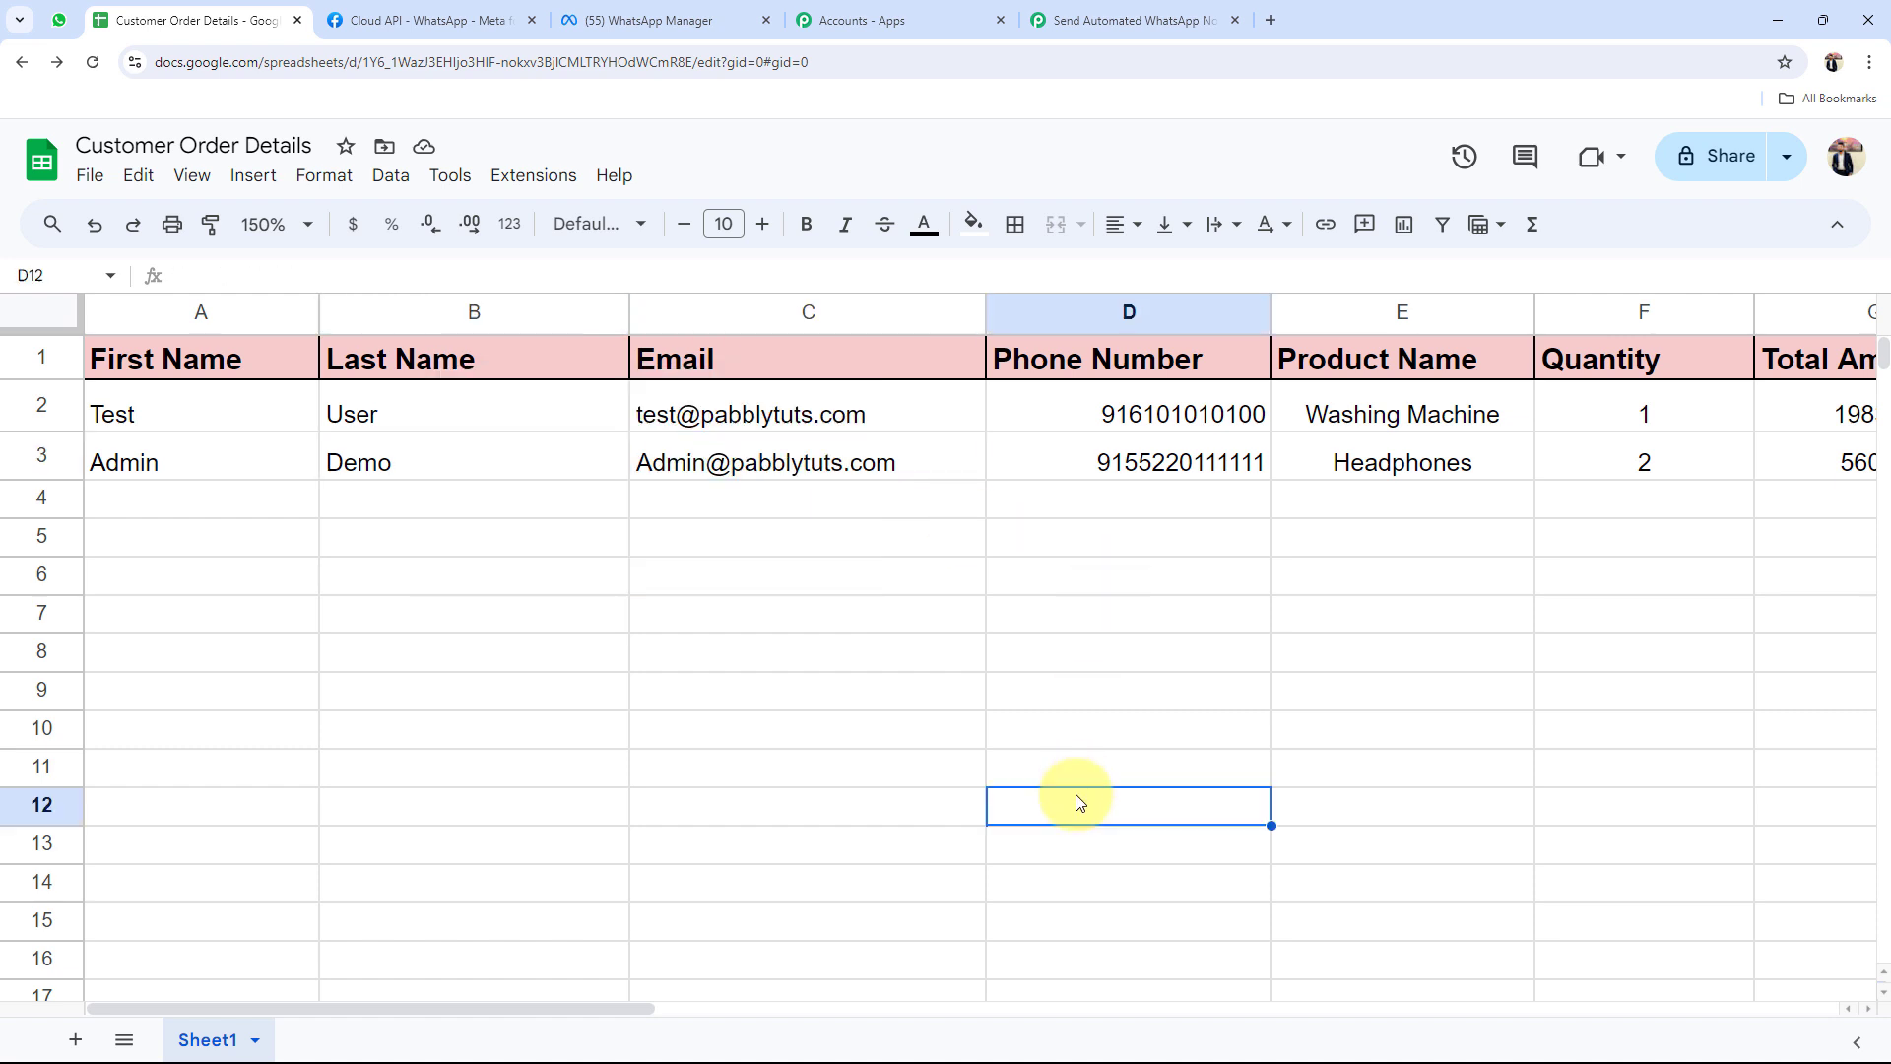
Change the Headphones order's Status in cell M3 from Processing to Delivered
drag(530, 1007, 784, 1007)
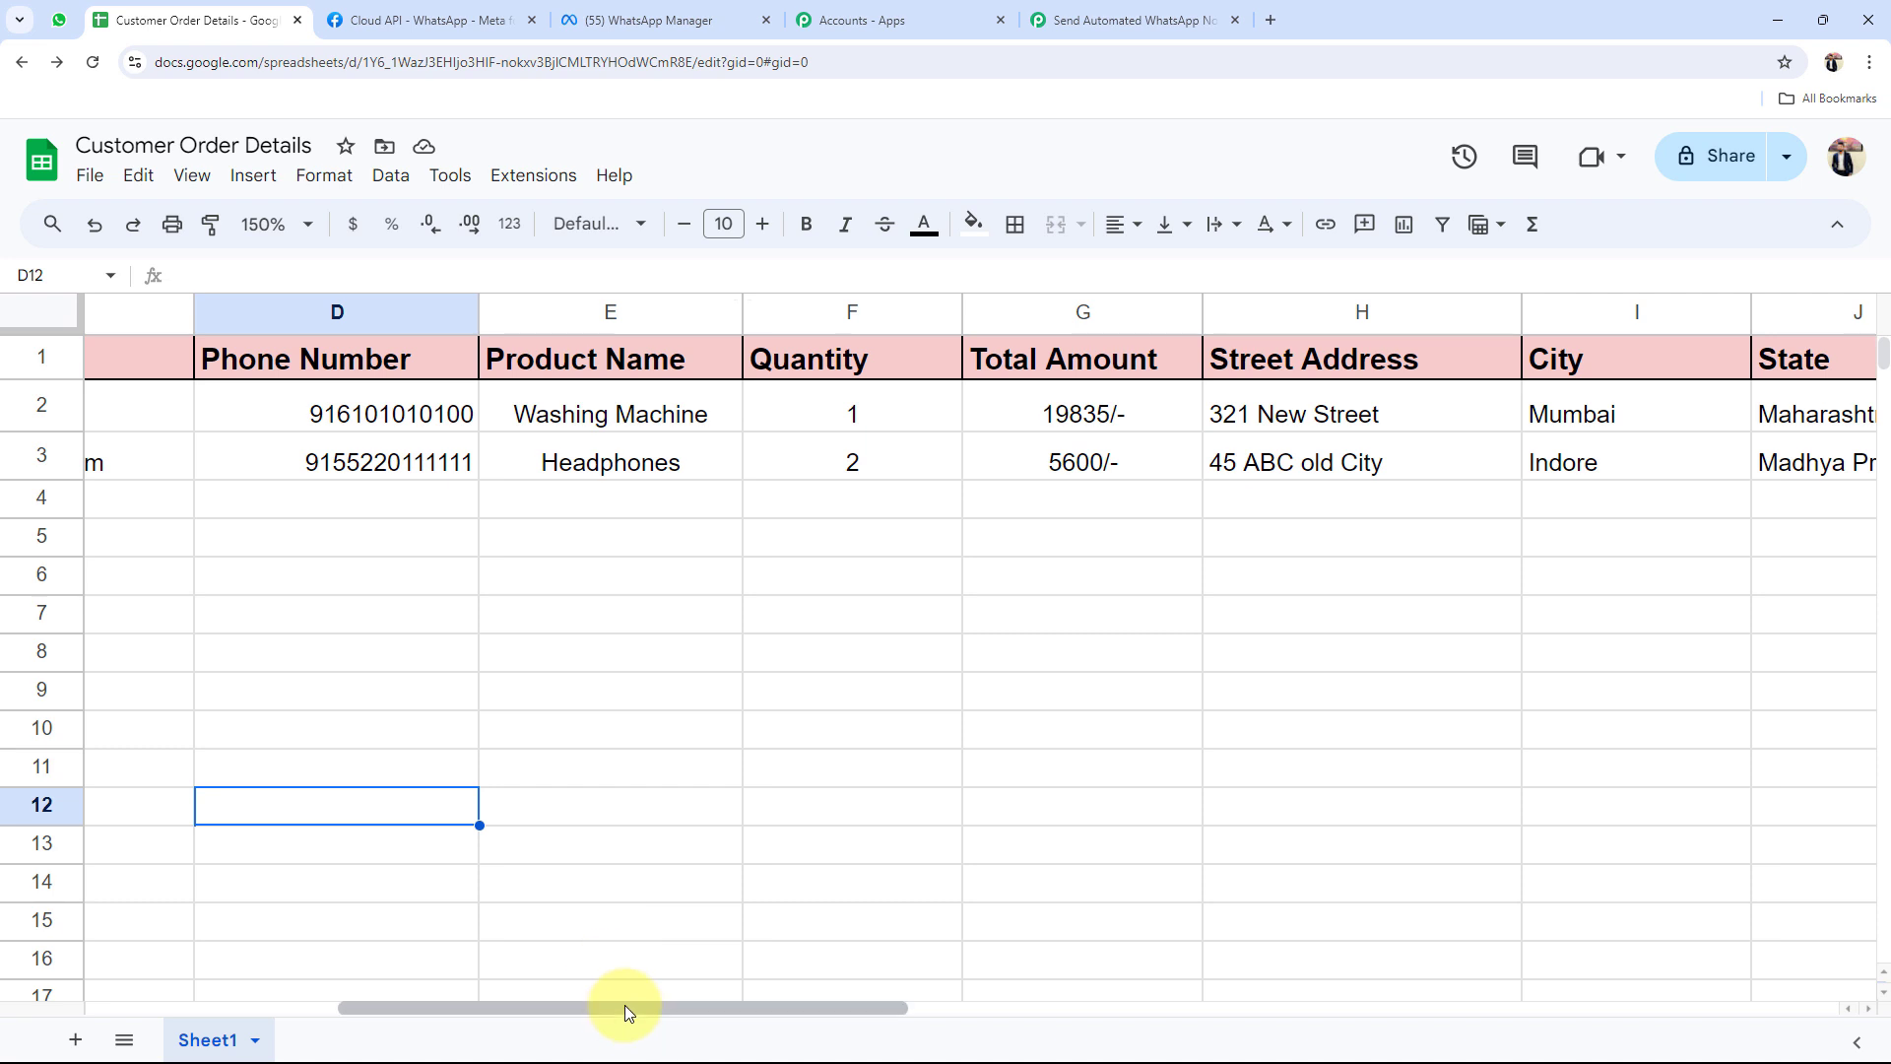
drag(624, 1006, 1185, 1007)
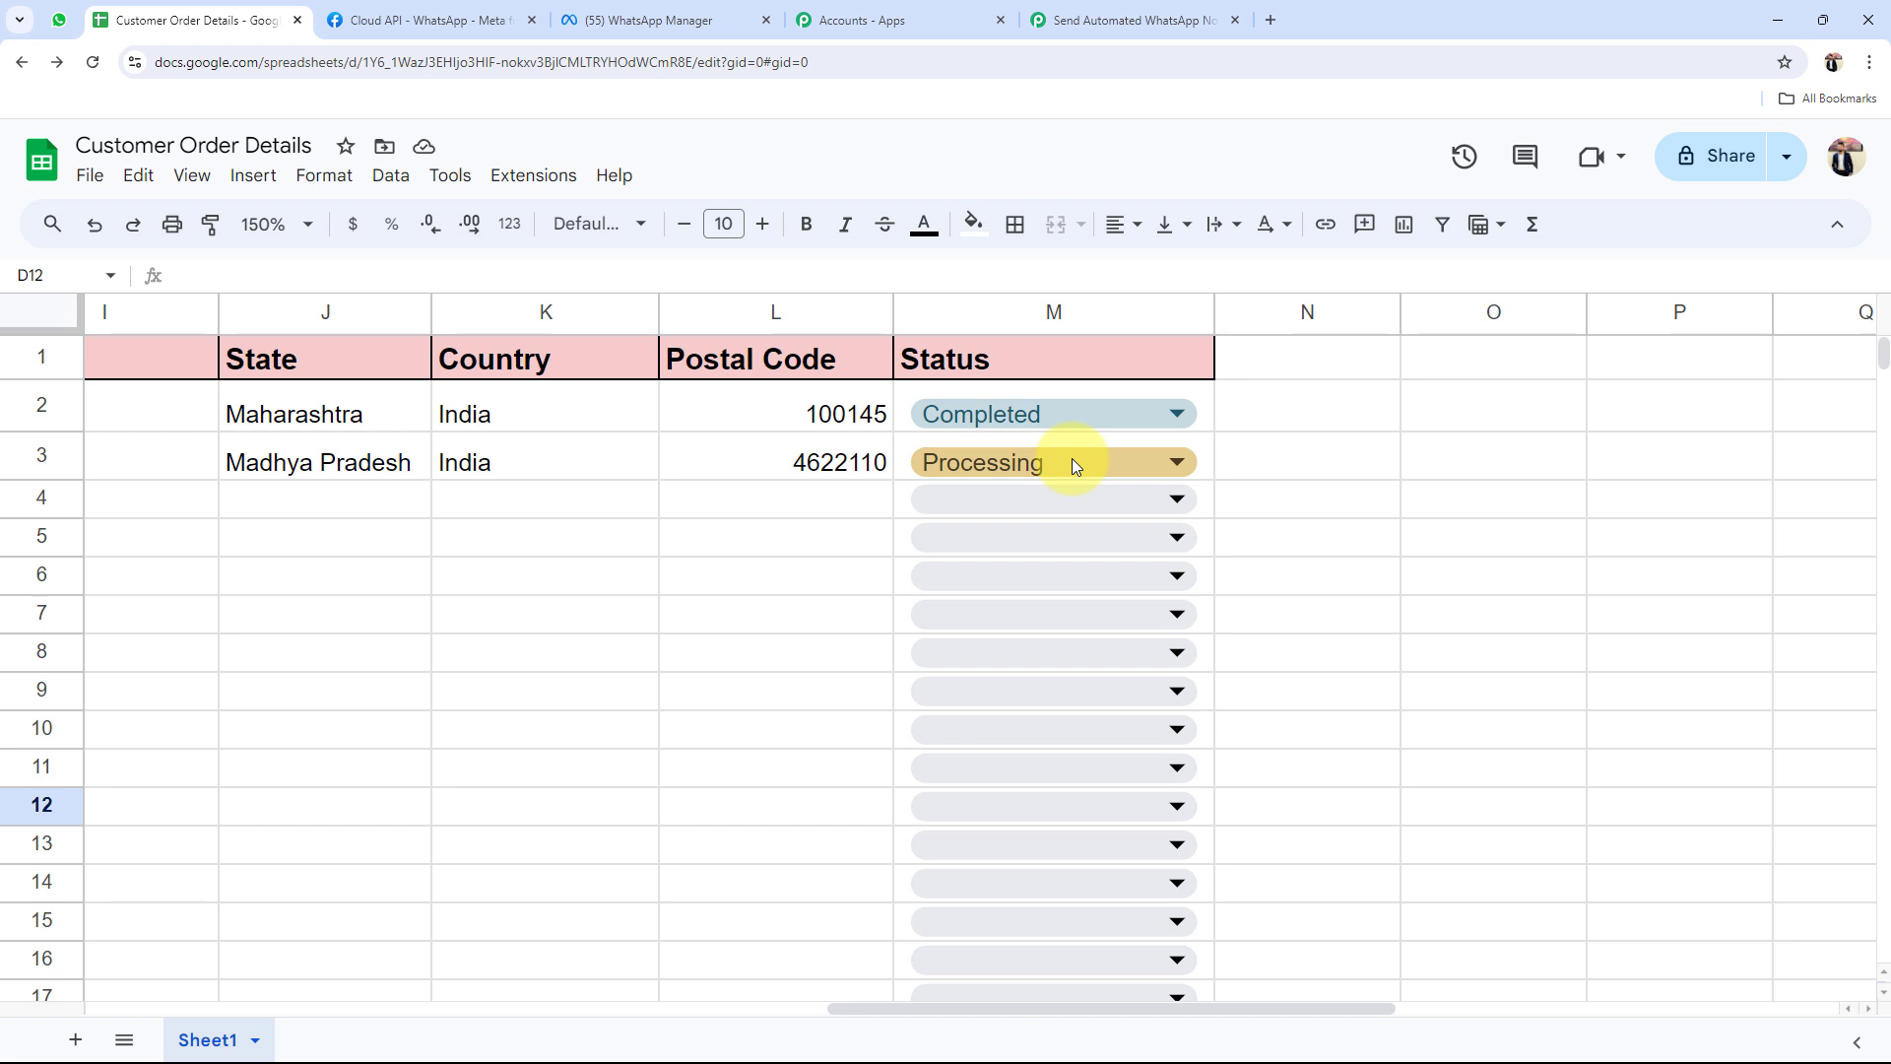
click(1072, 463)
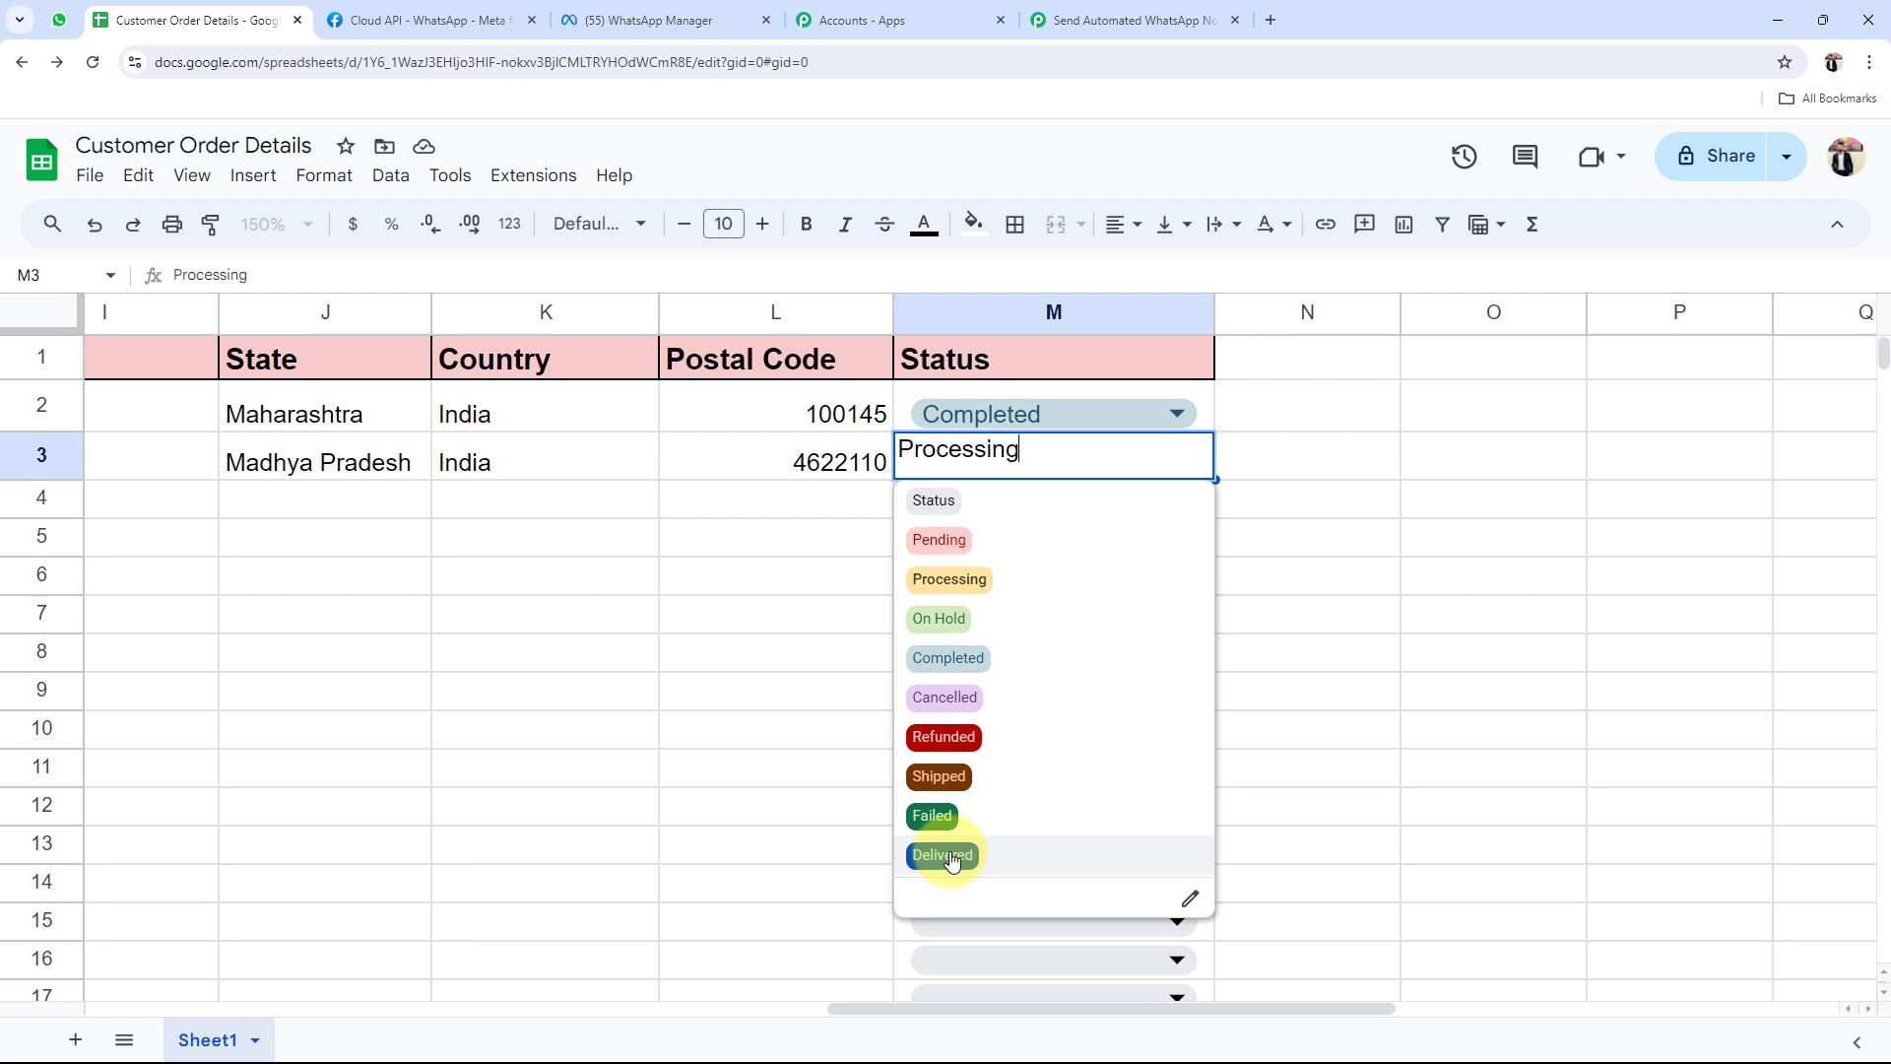
click(952, 859)
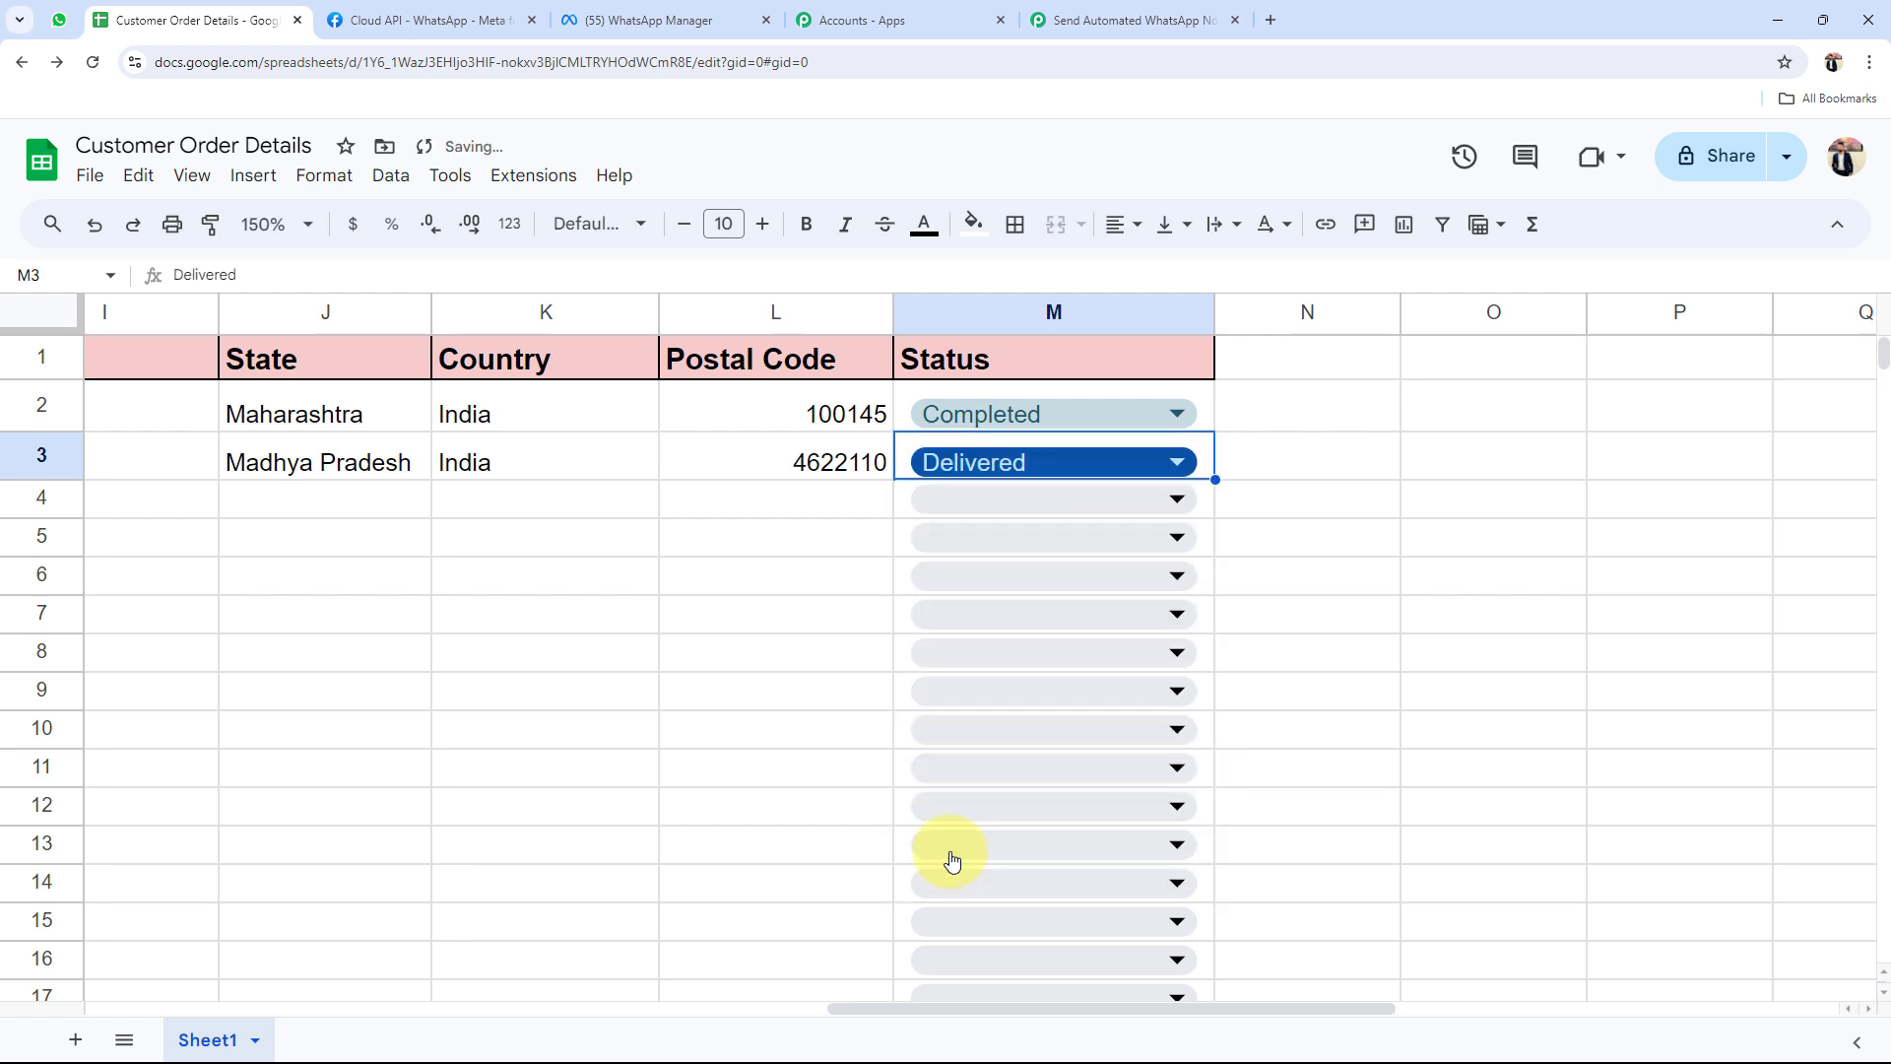
click(621, 803)
click(731, 667)
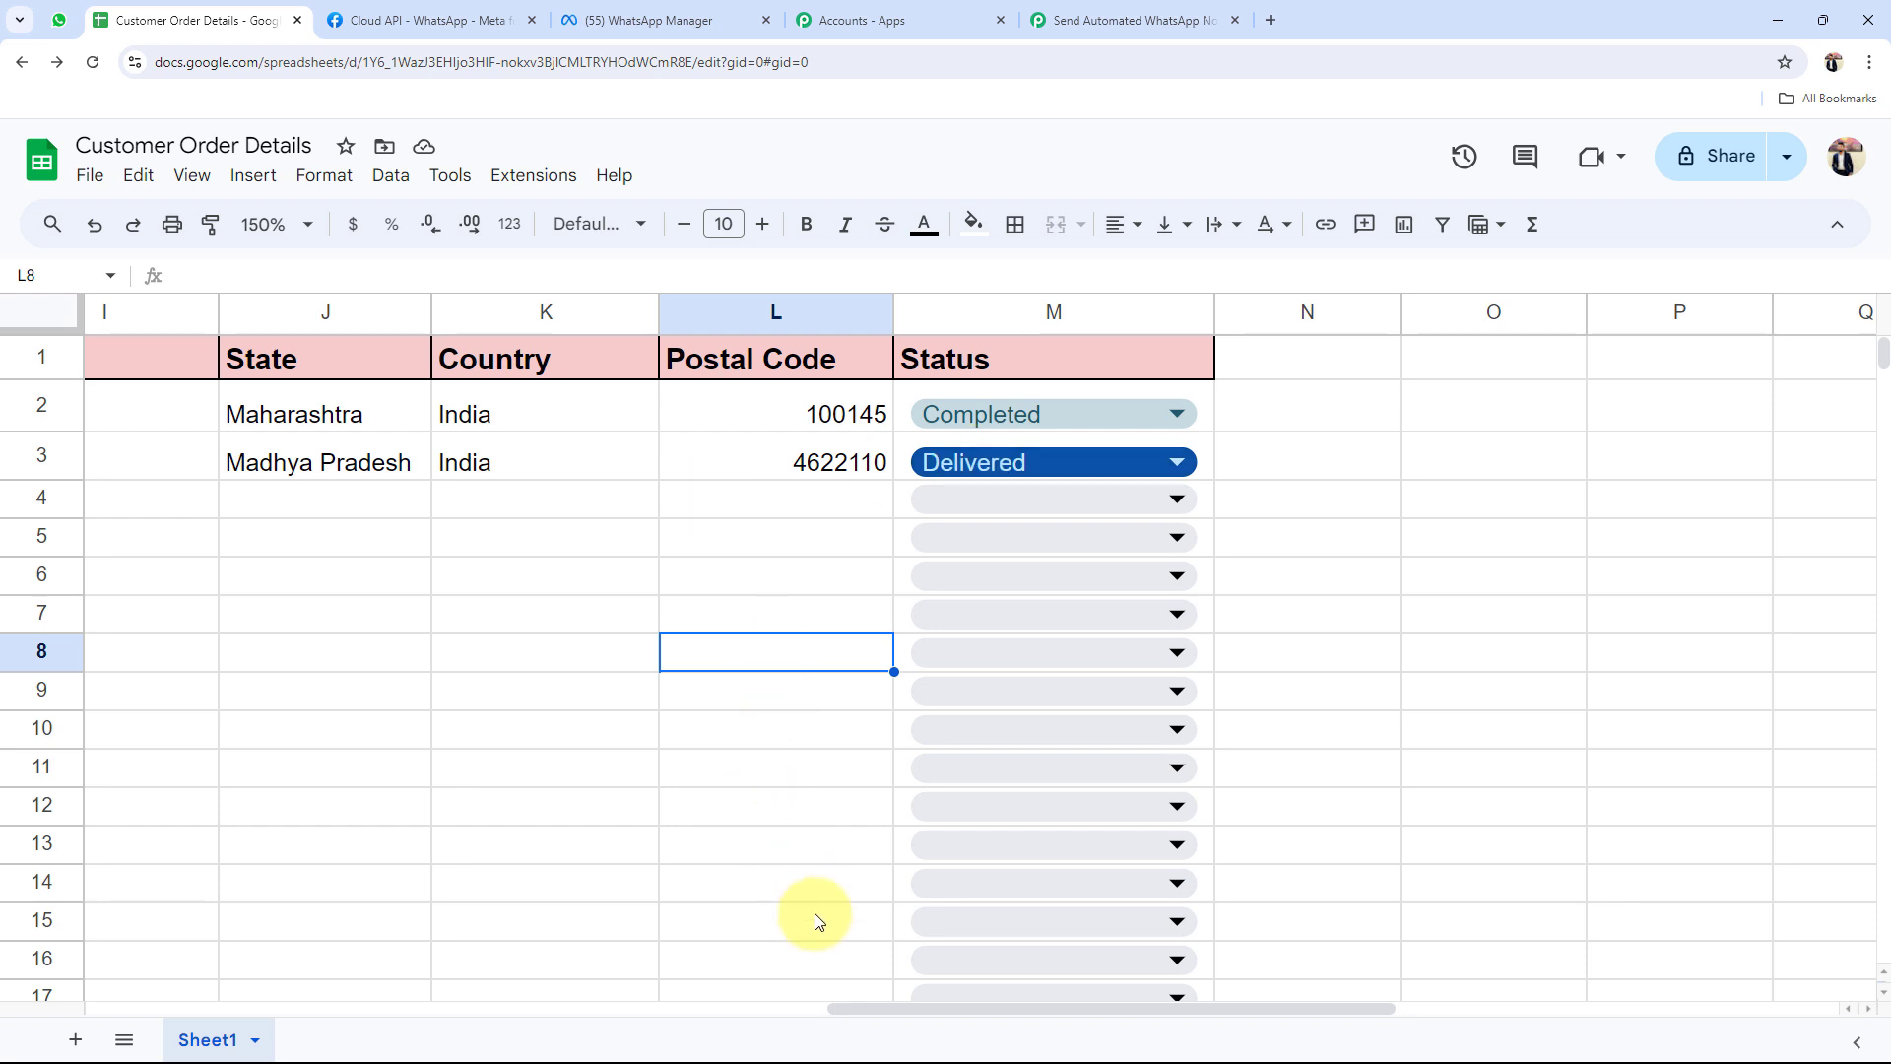
drag(847, 1003, 132, 1020)
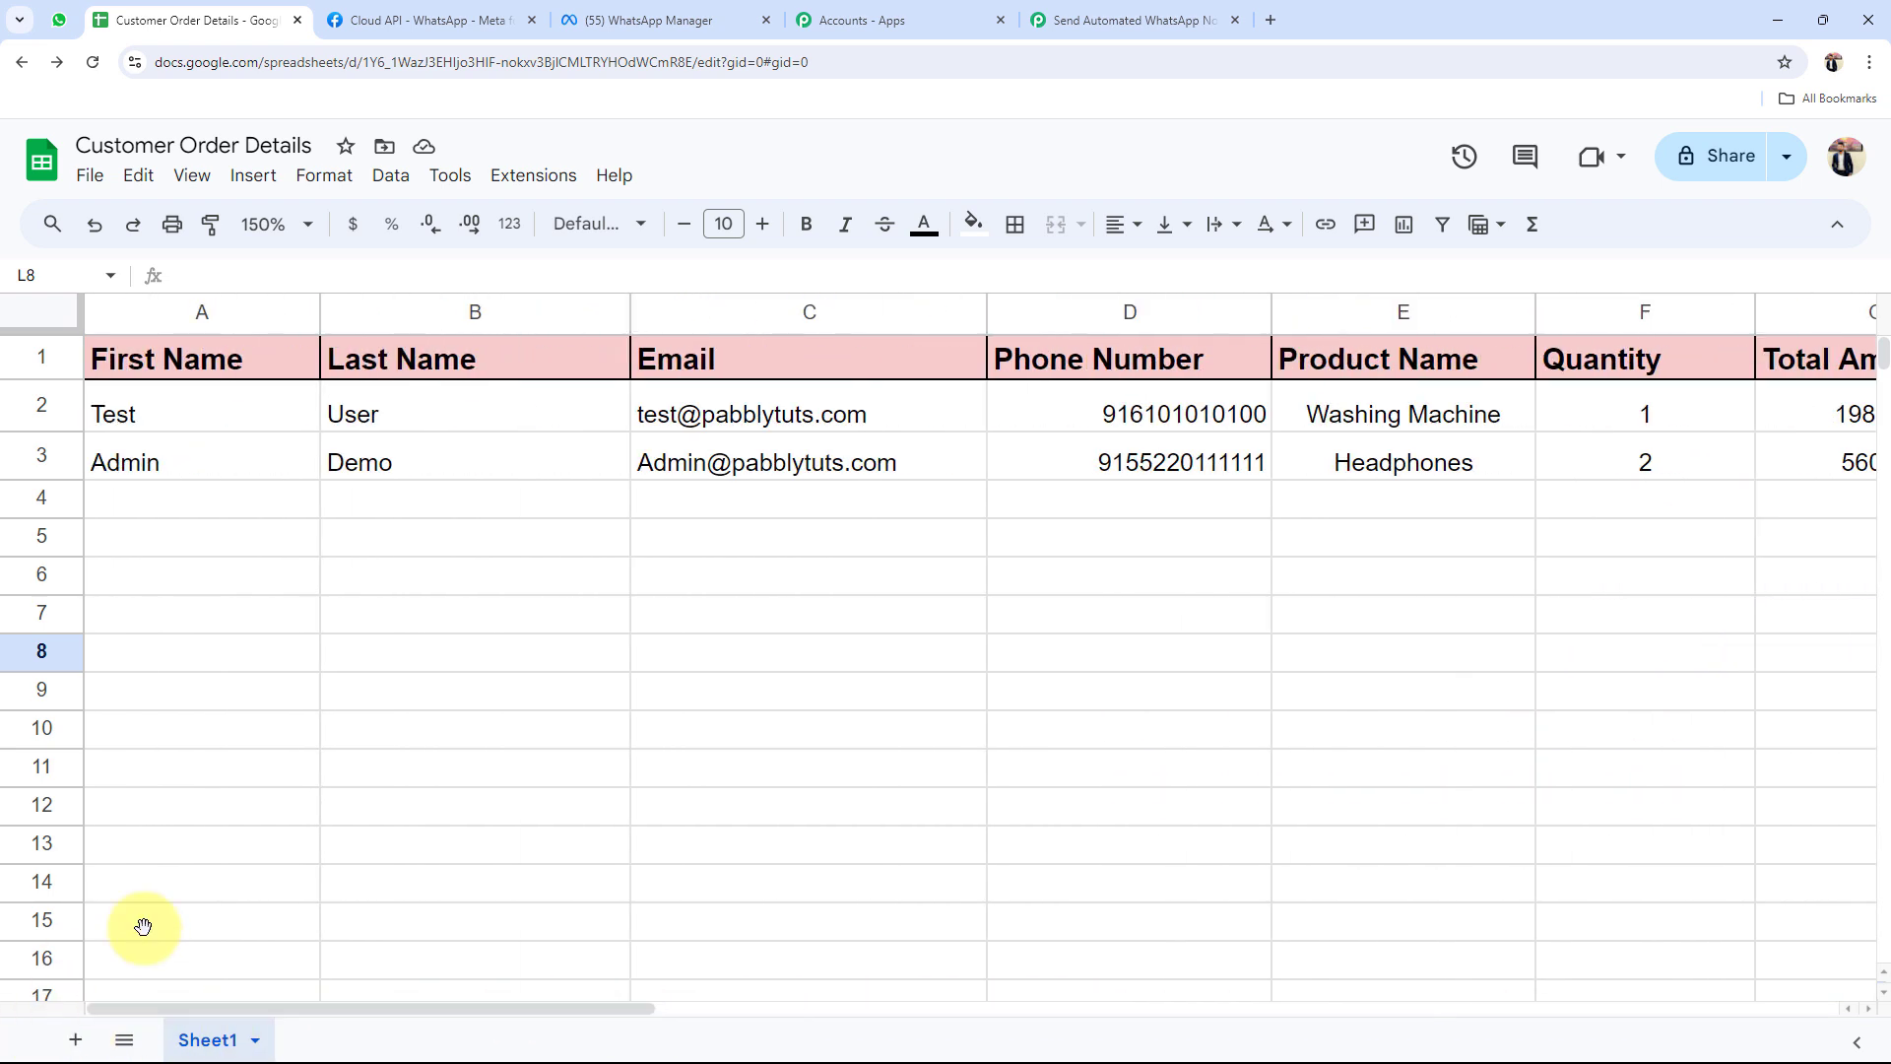
click(1050, 20)
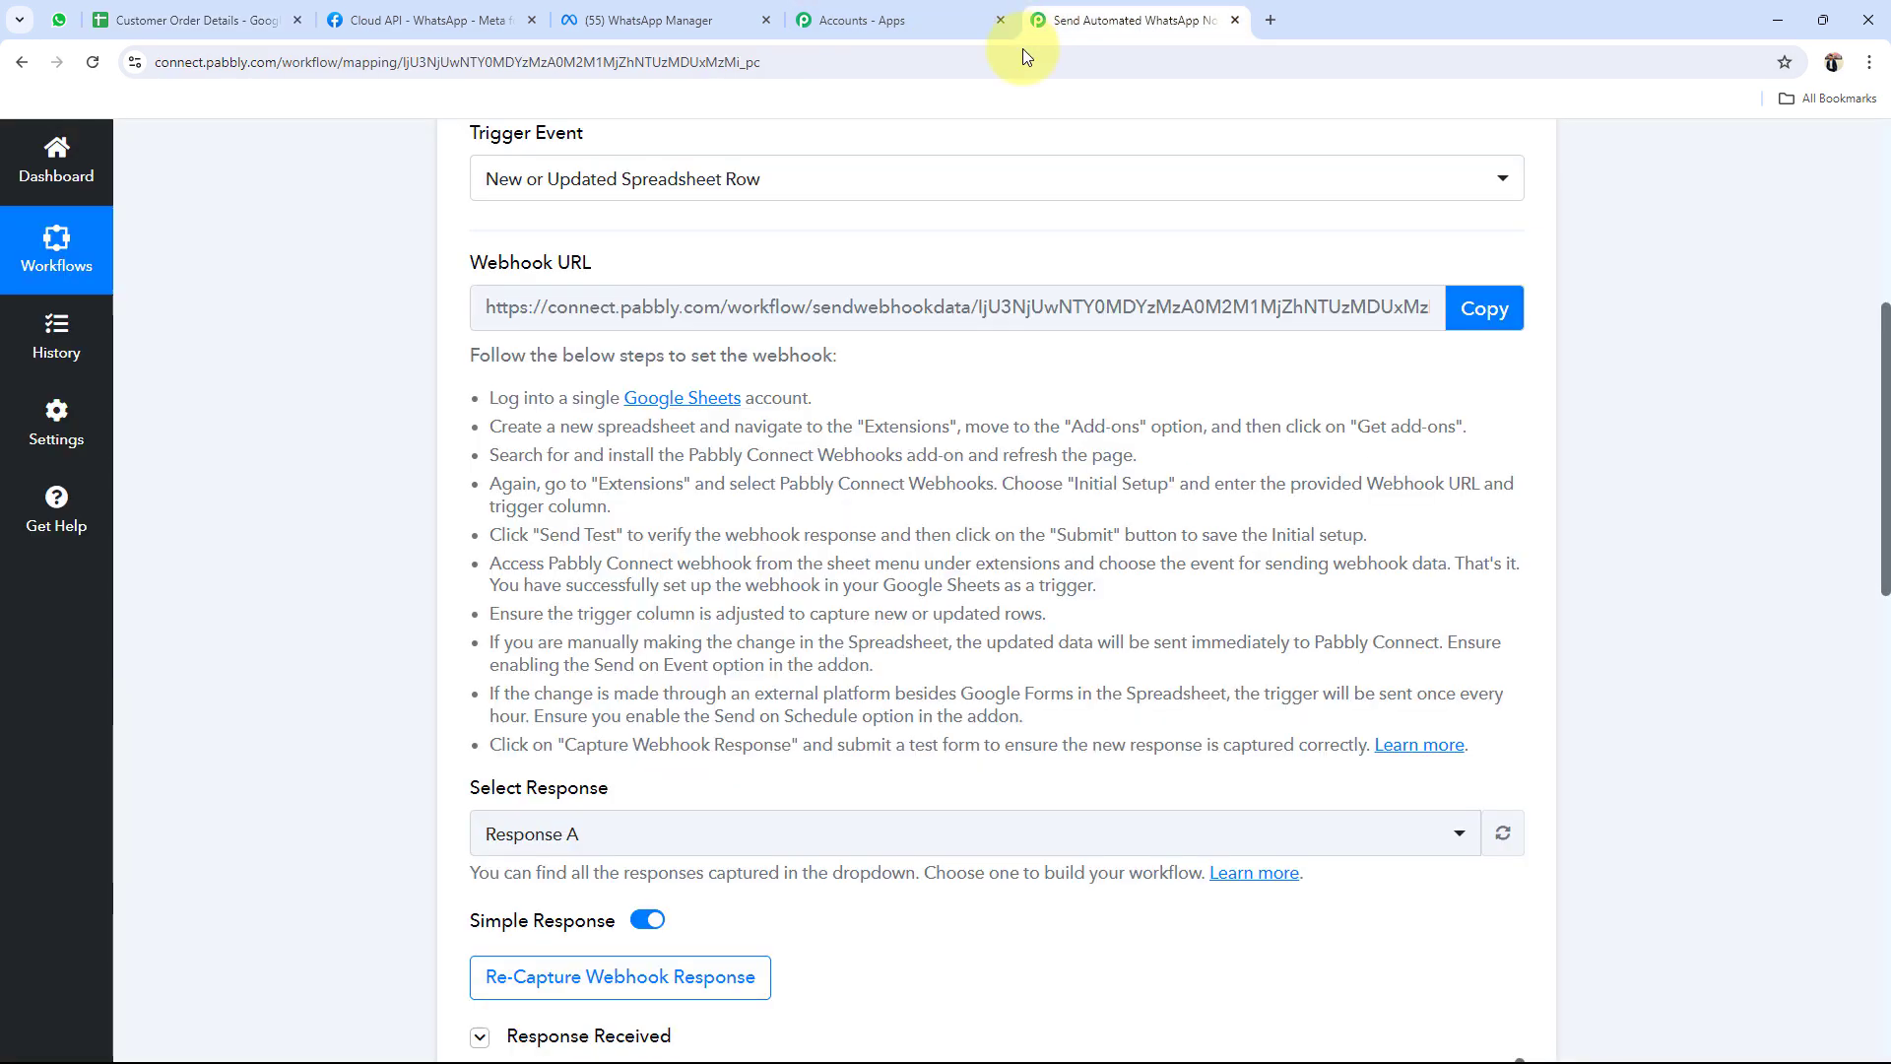
scroll(357, 643, down, 2)
scroll(356, 637, down, 5)
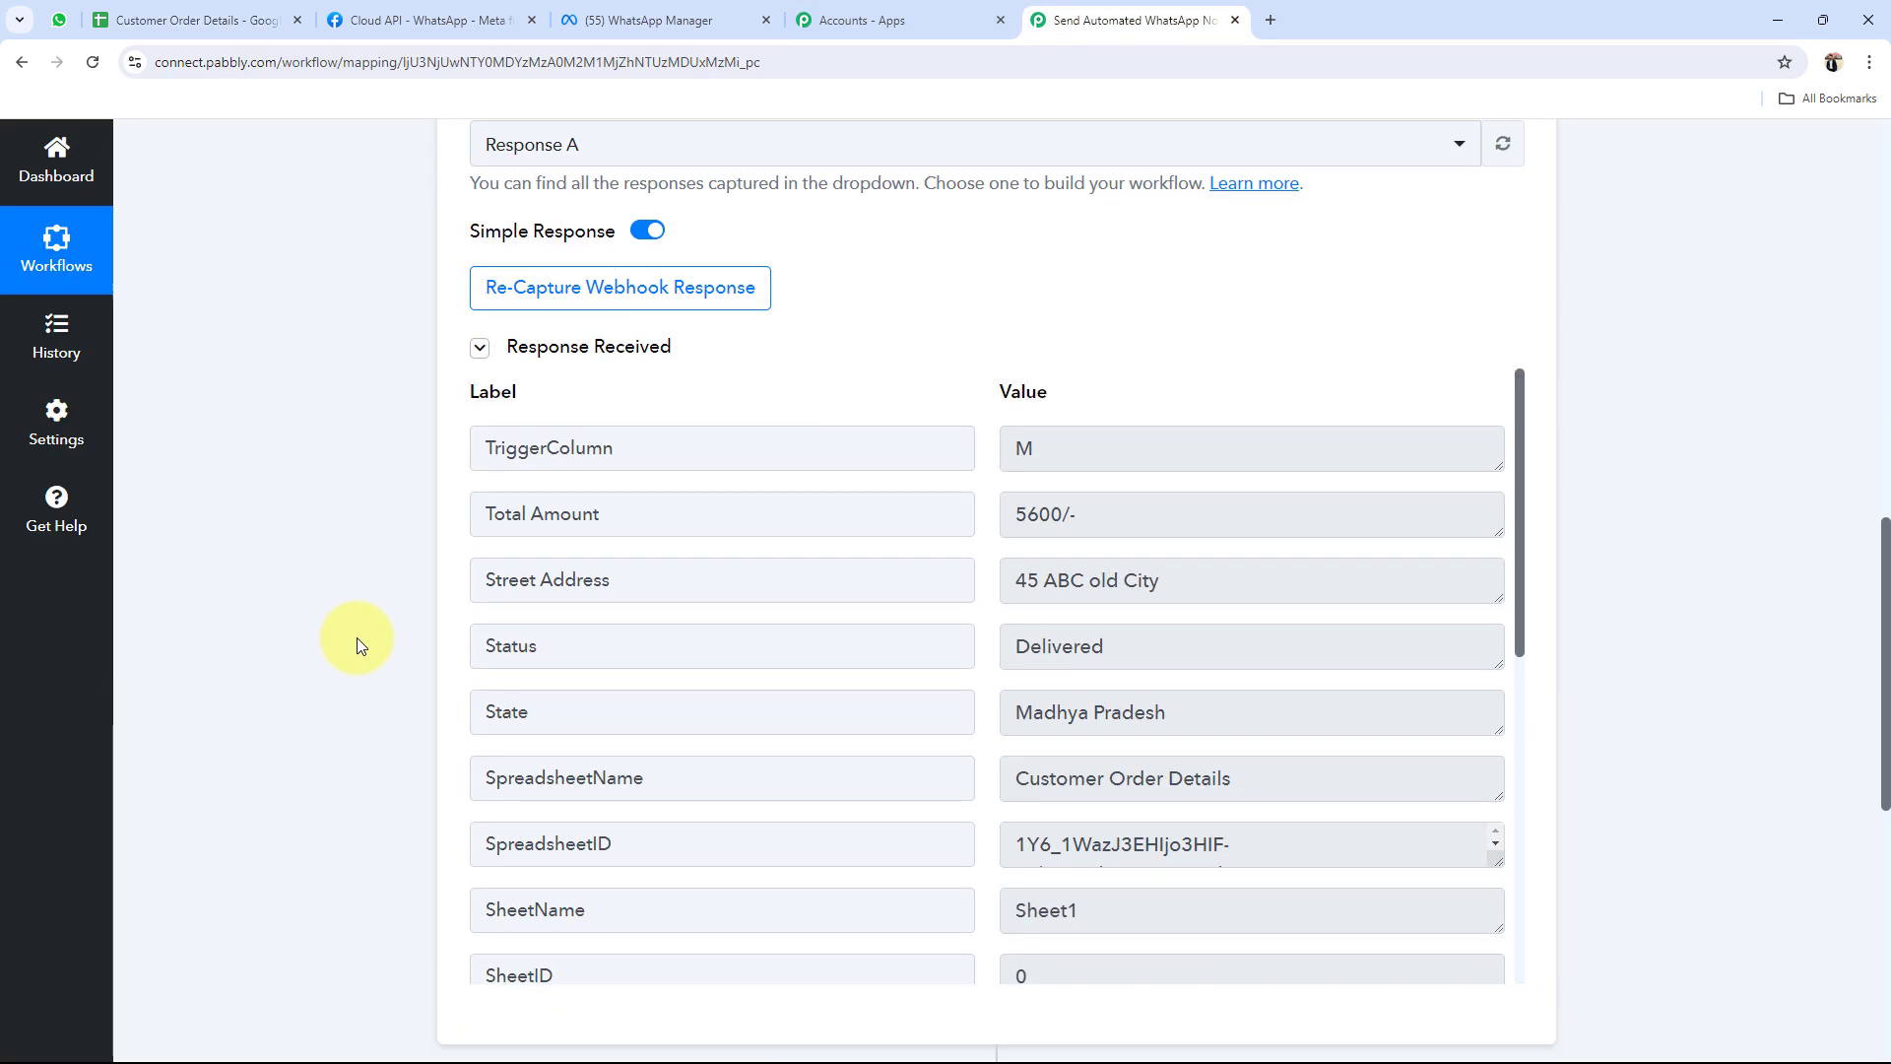
scroll(356, 636, down, 4)
scroll(356, 637, up, 3)
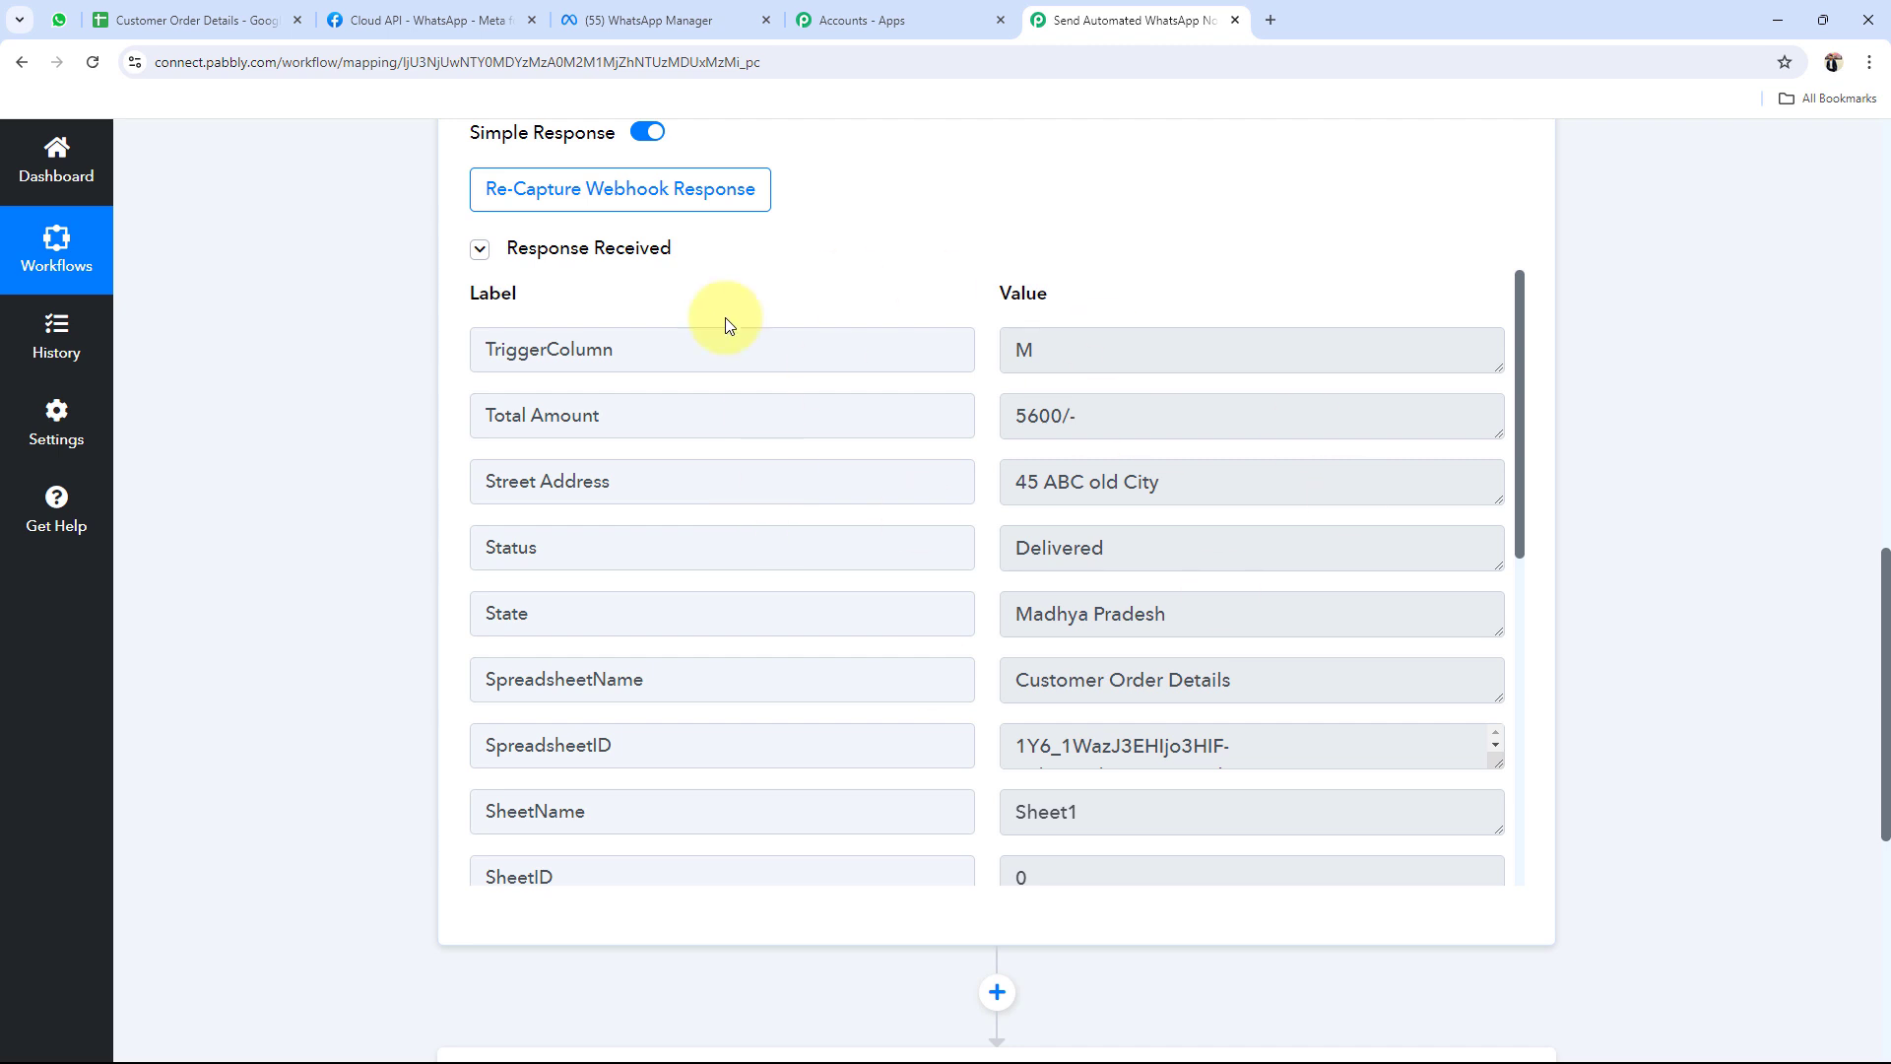
click(183, 20)
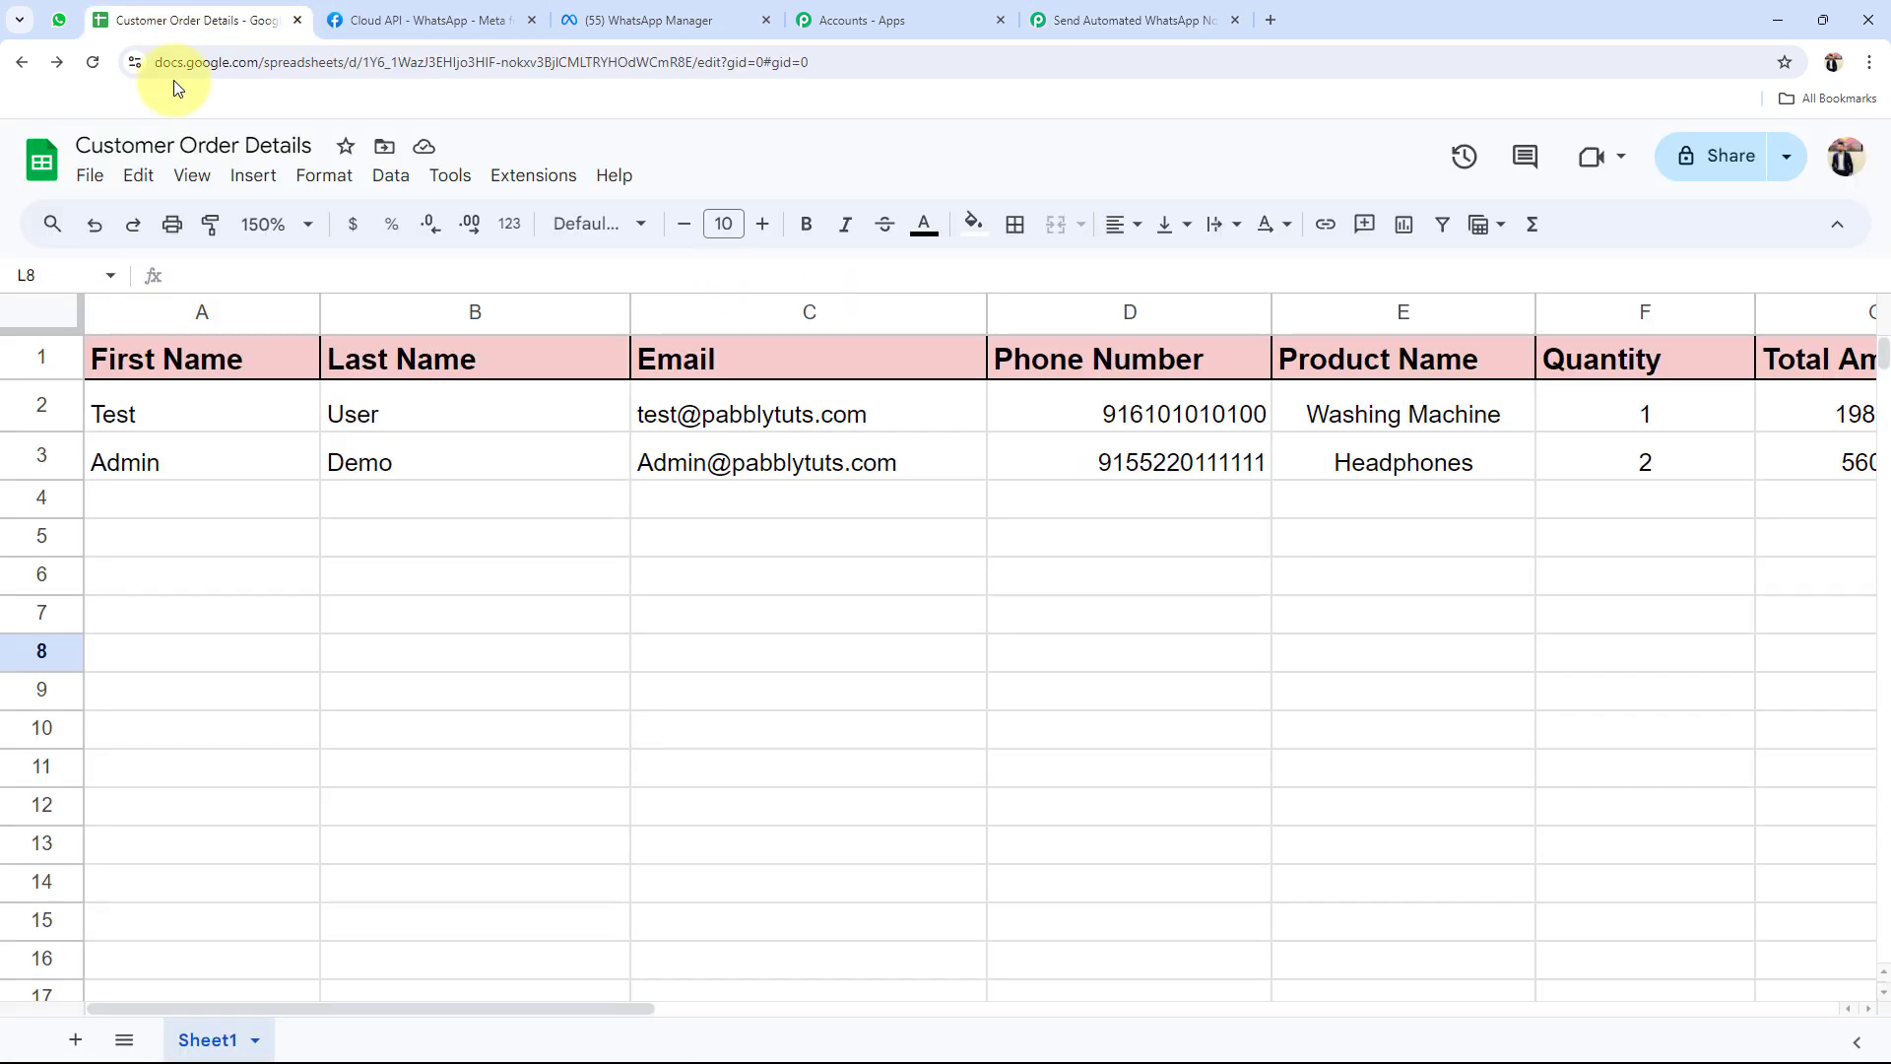
click(169, 468)
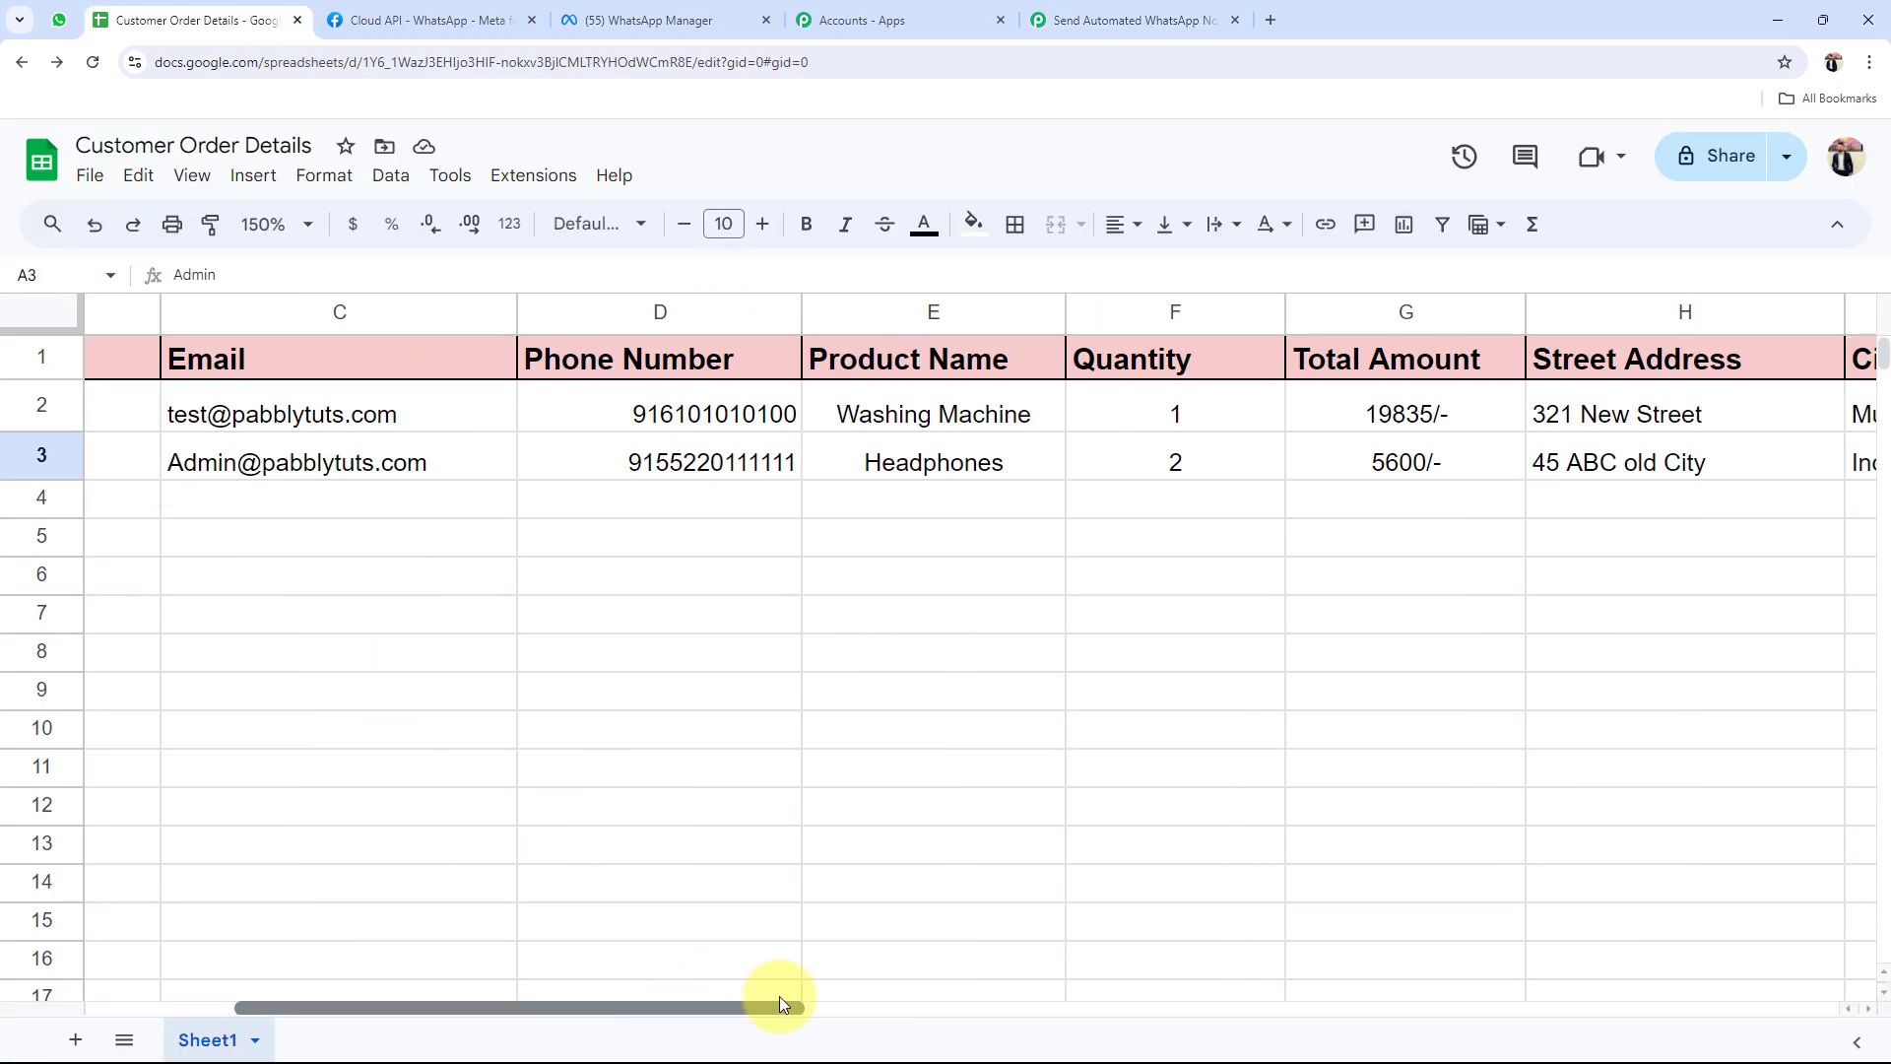
drag(501, 1008, 1192, 949)
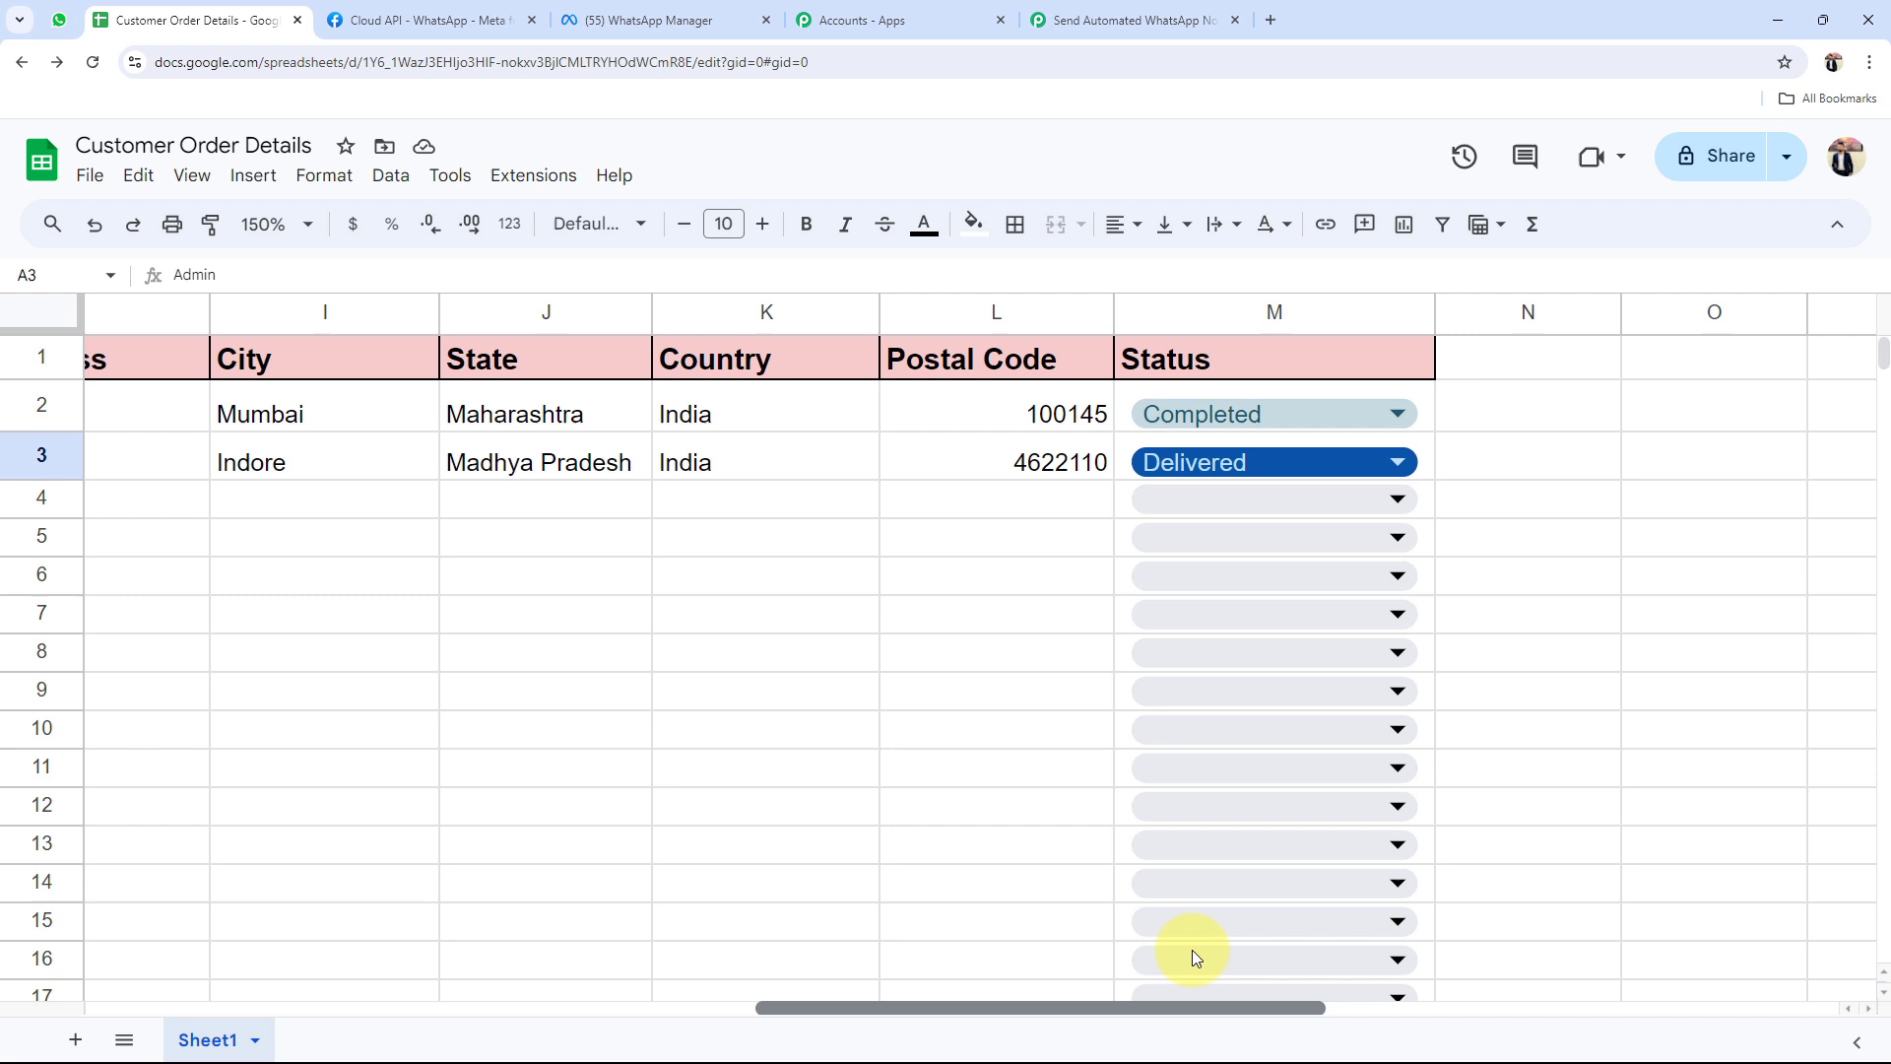
click(1133, 19)
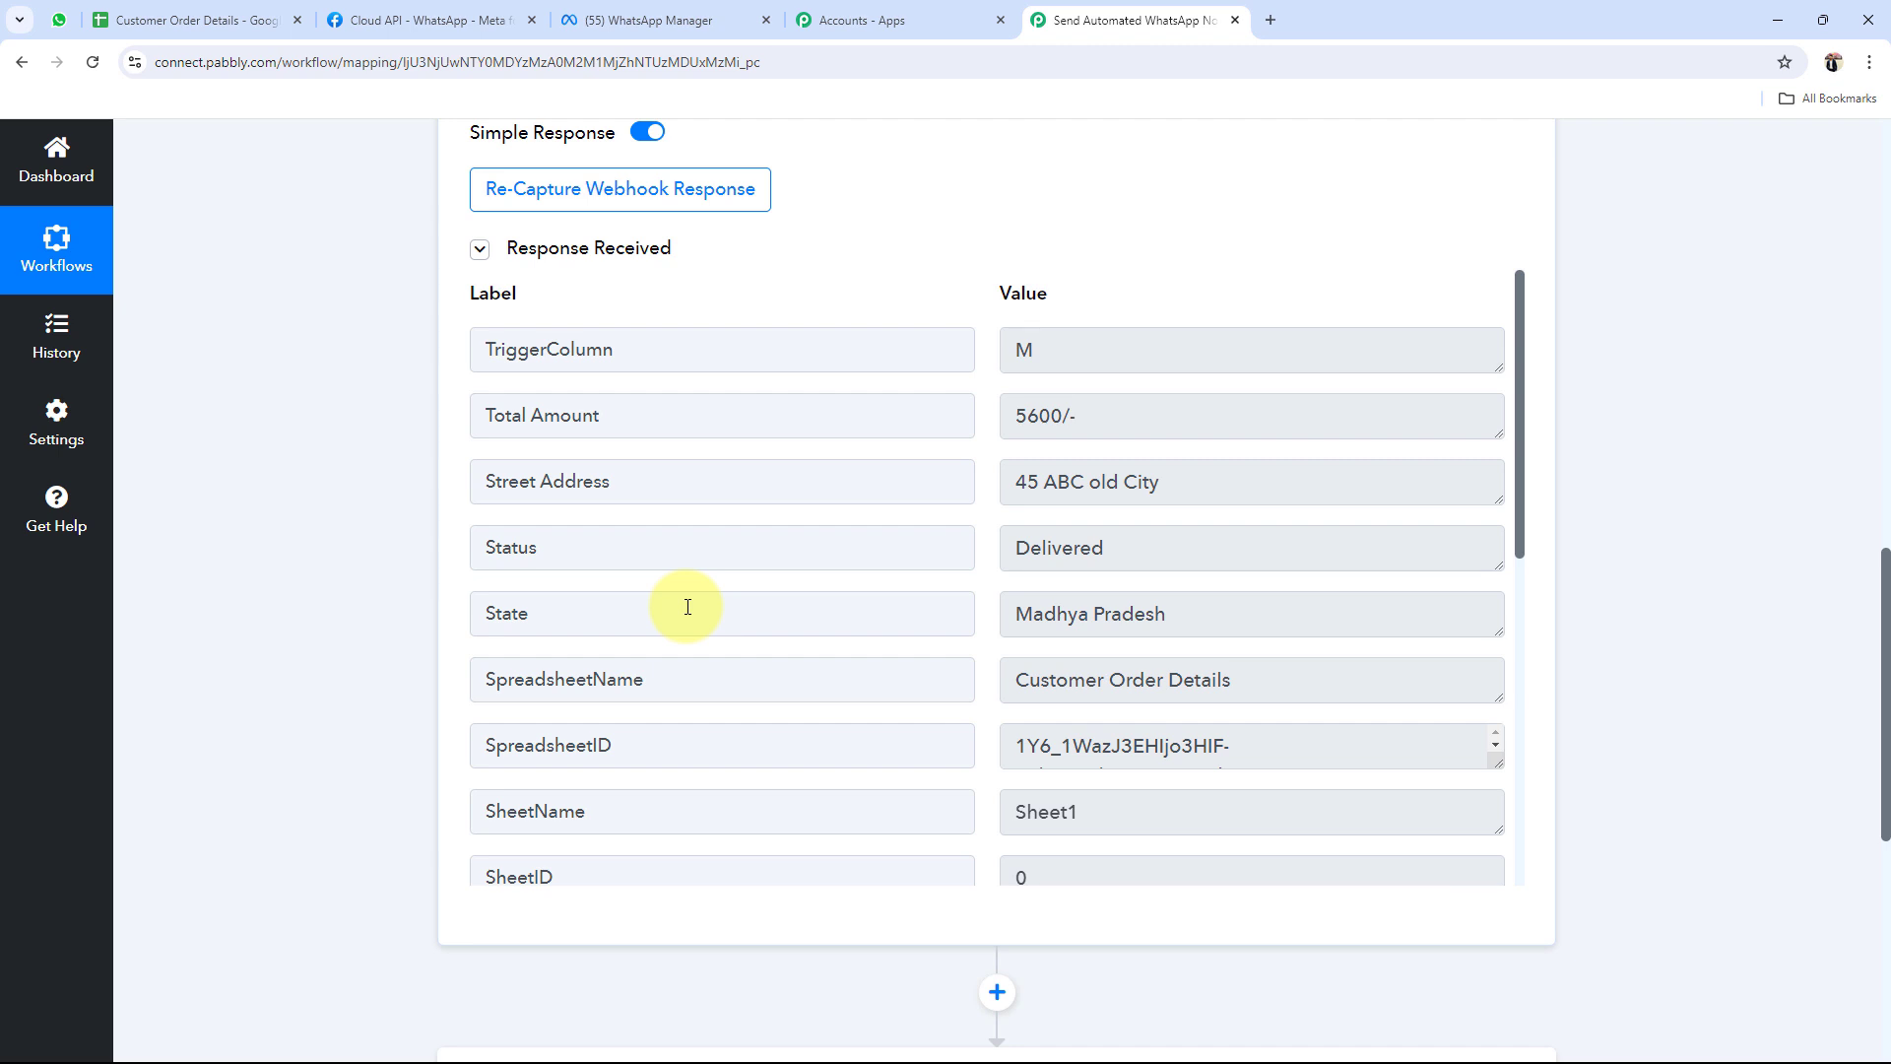
drag(1074, 362, 926, 357)
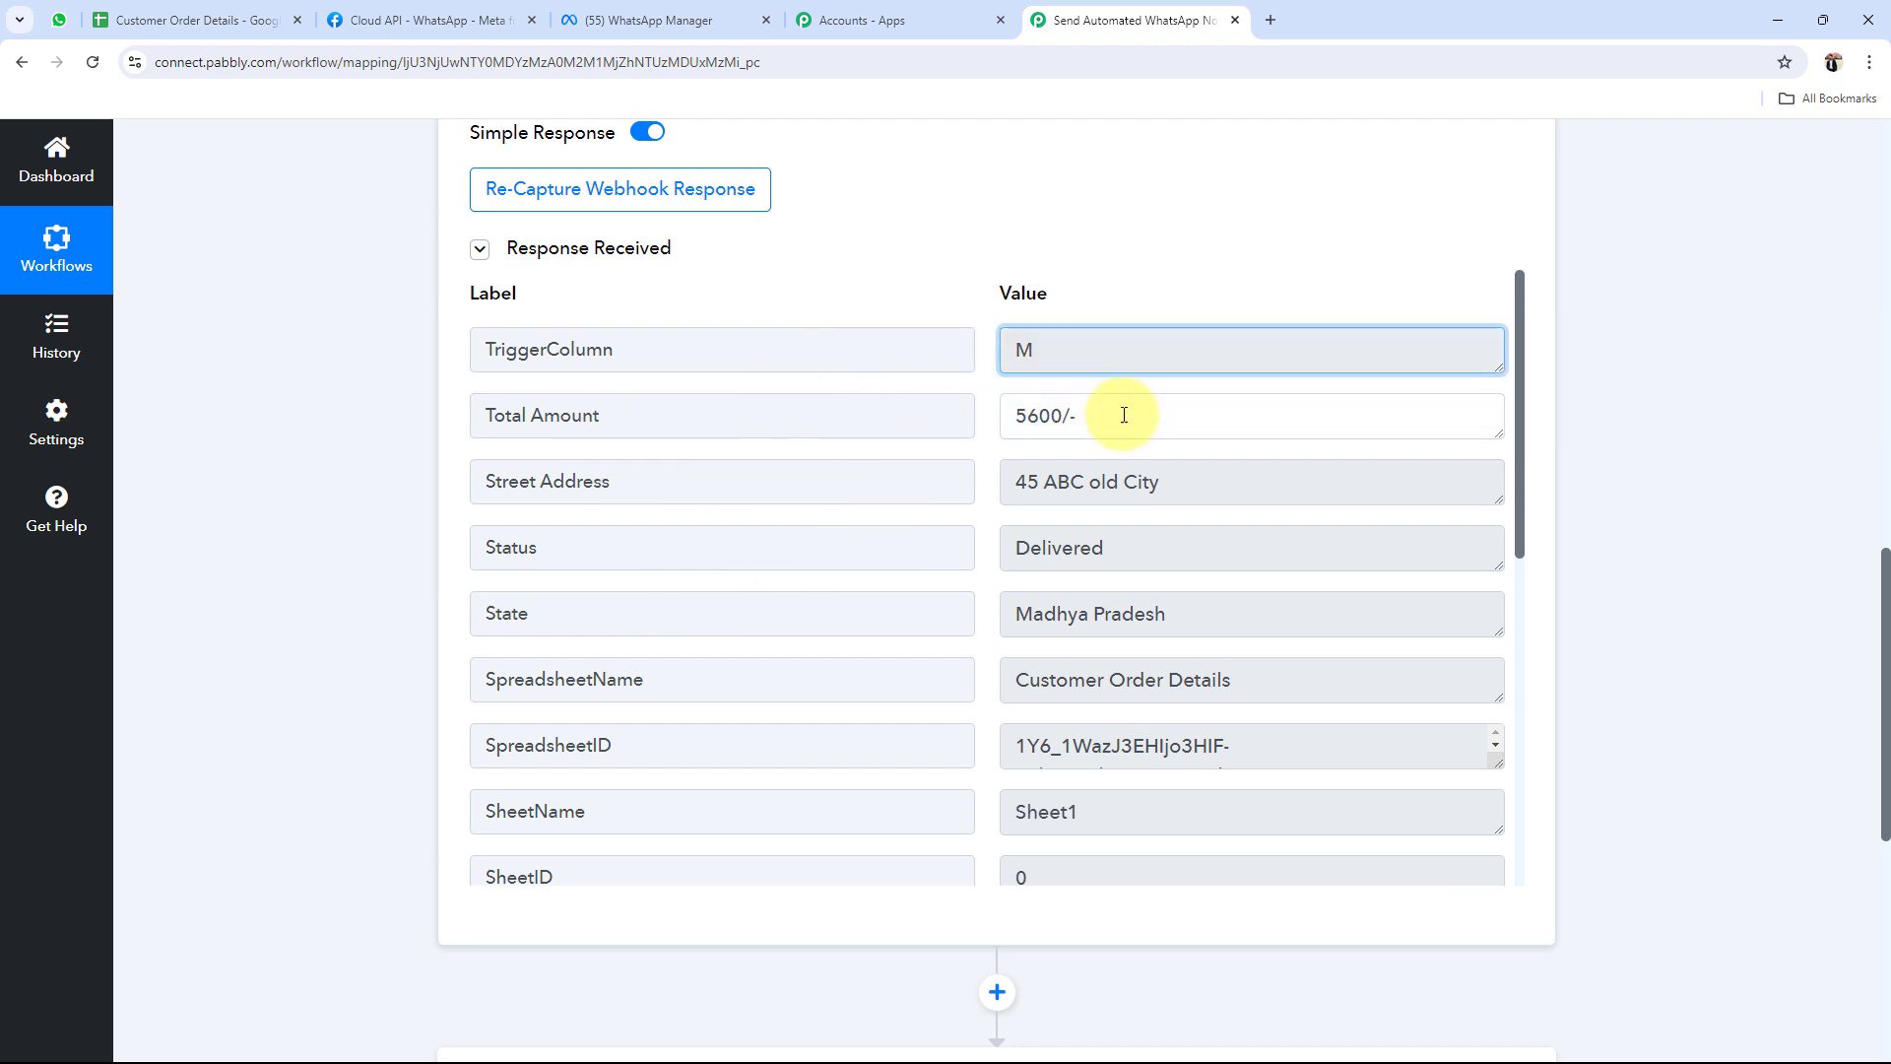
drag(1124, 415, 1015, 439)
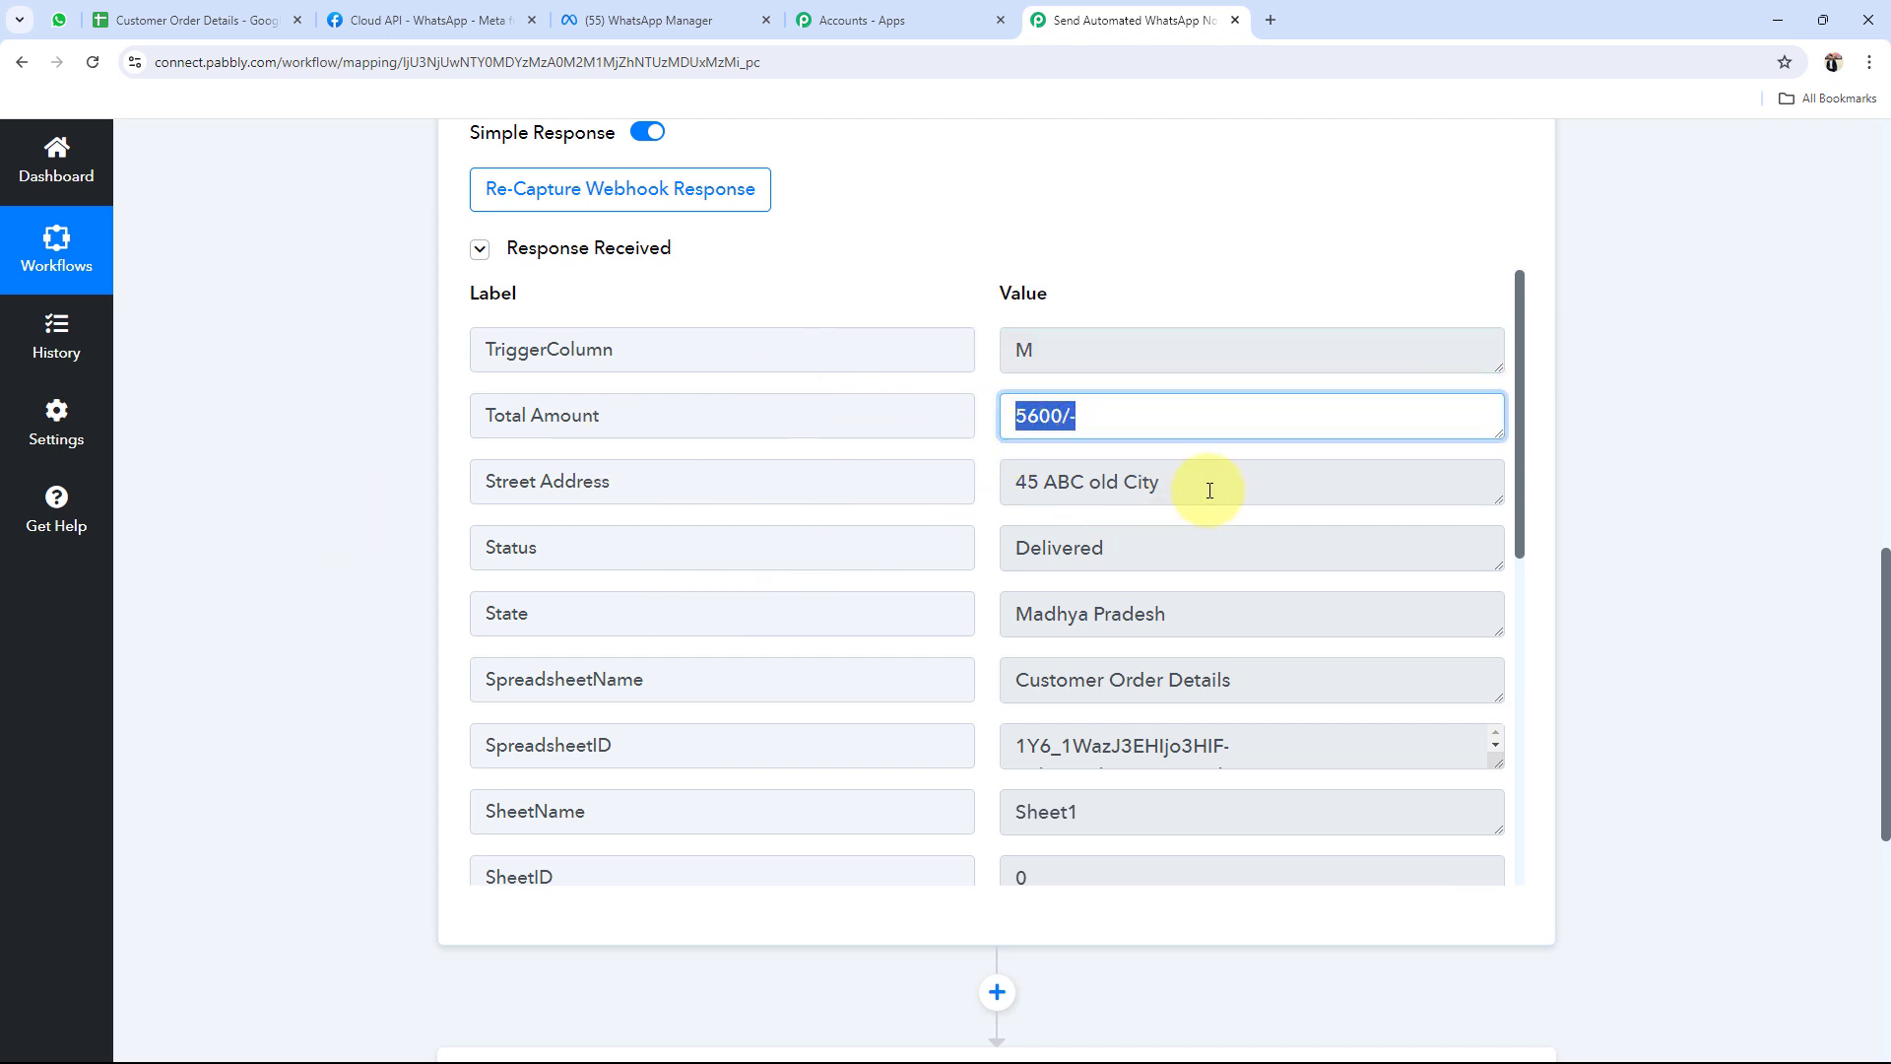
drag(1210, 491, 963, 499)
click(1181, 570)
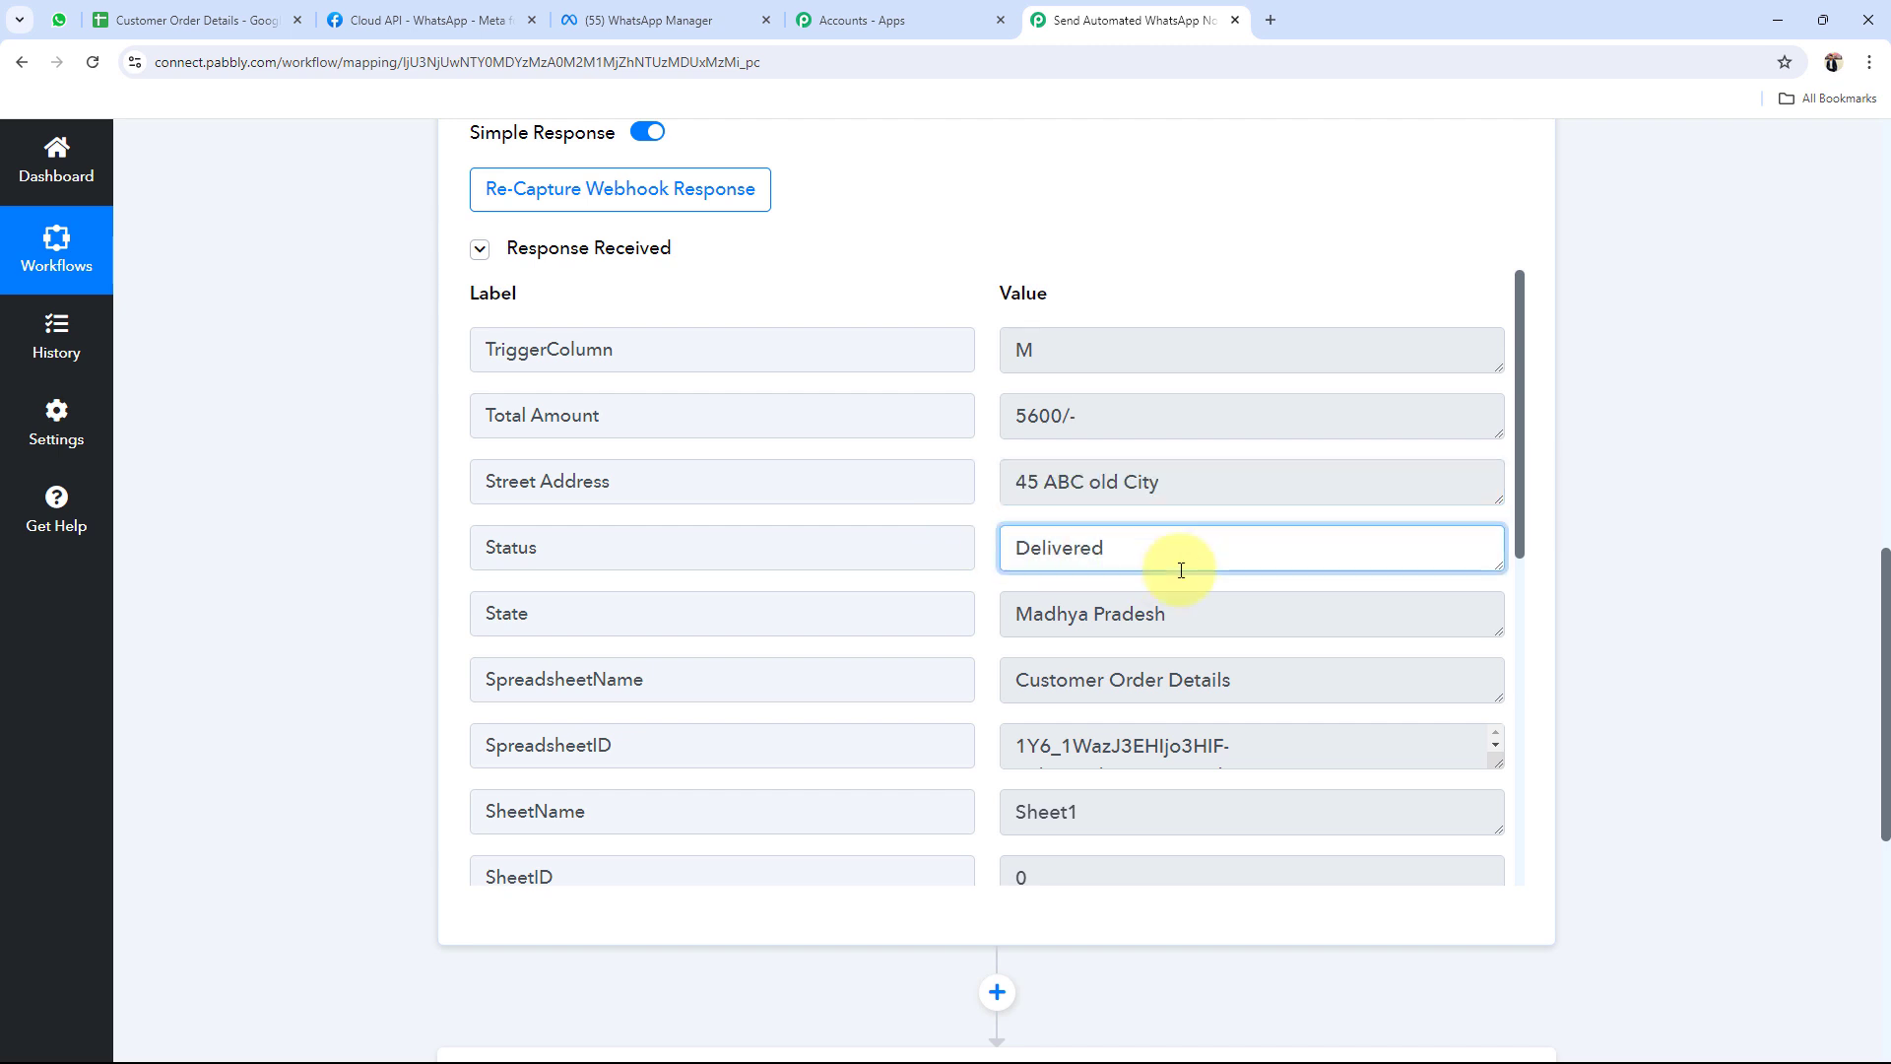
drag(1181, 570, 1018, 621)
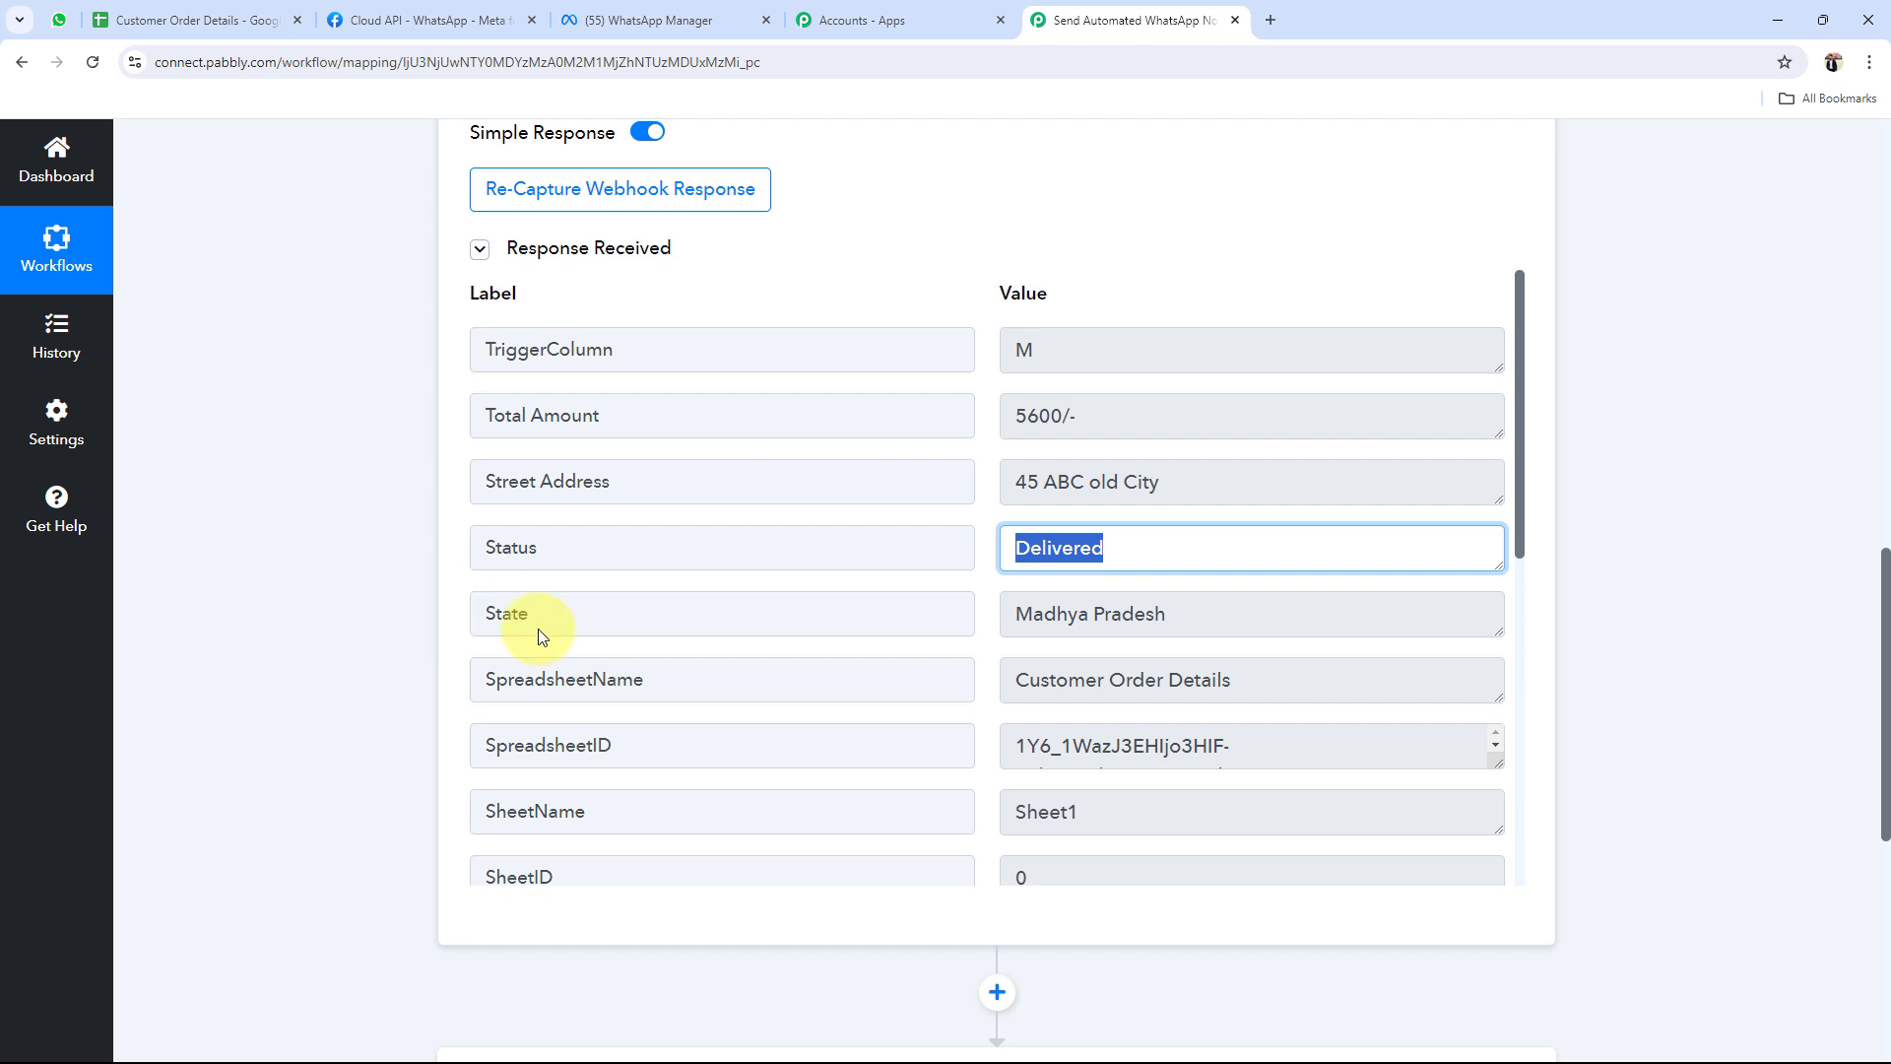
drag(1199, 623, 763, 690)
scroll(1195, 697, down, 1)
scroll(1195, 696, down, 5)
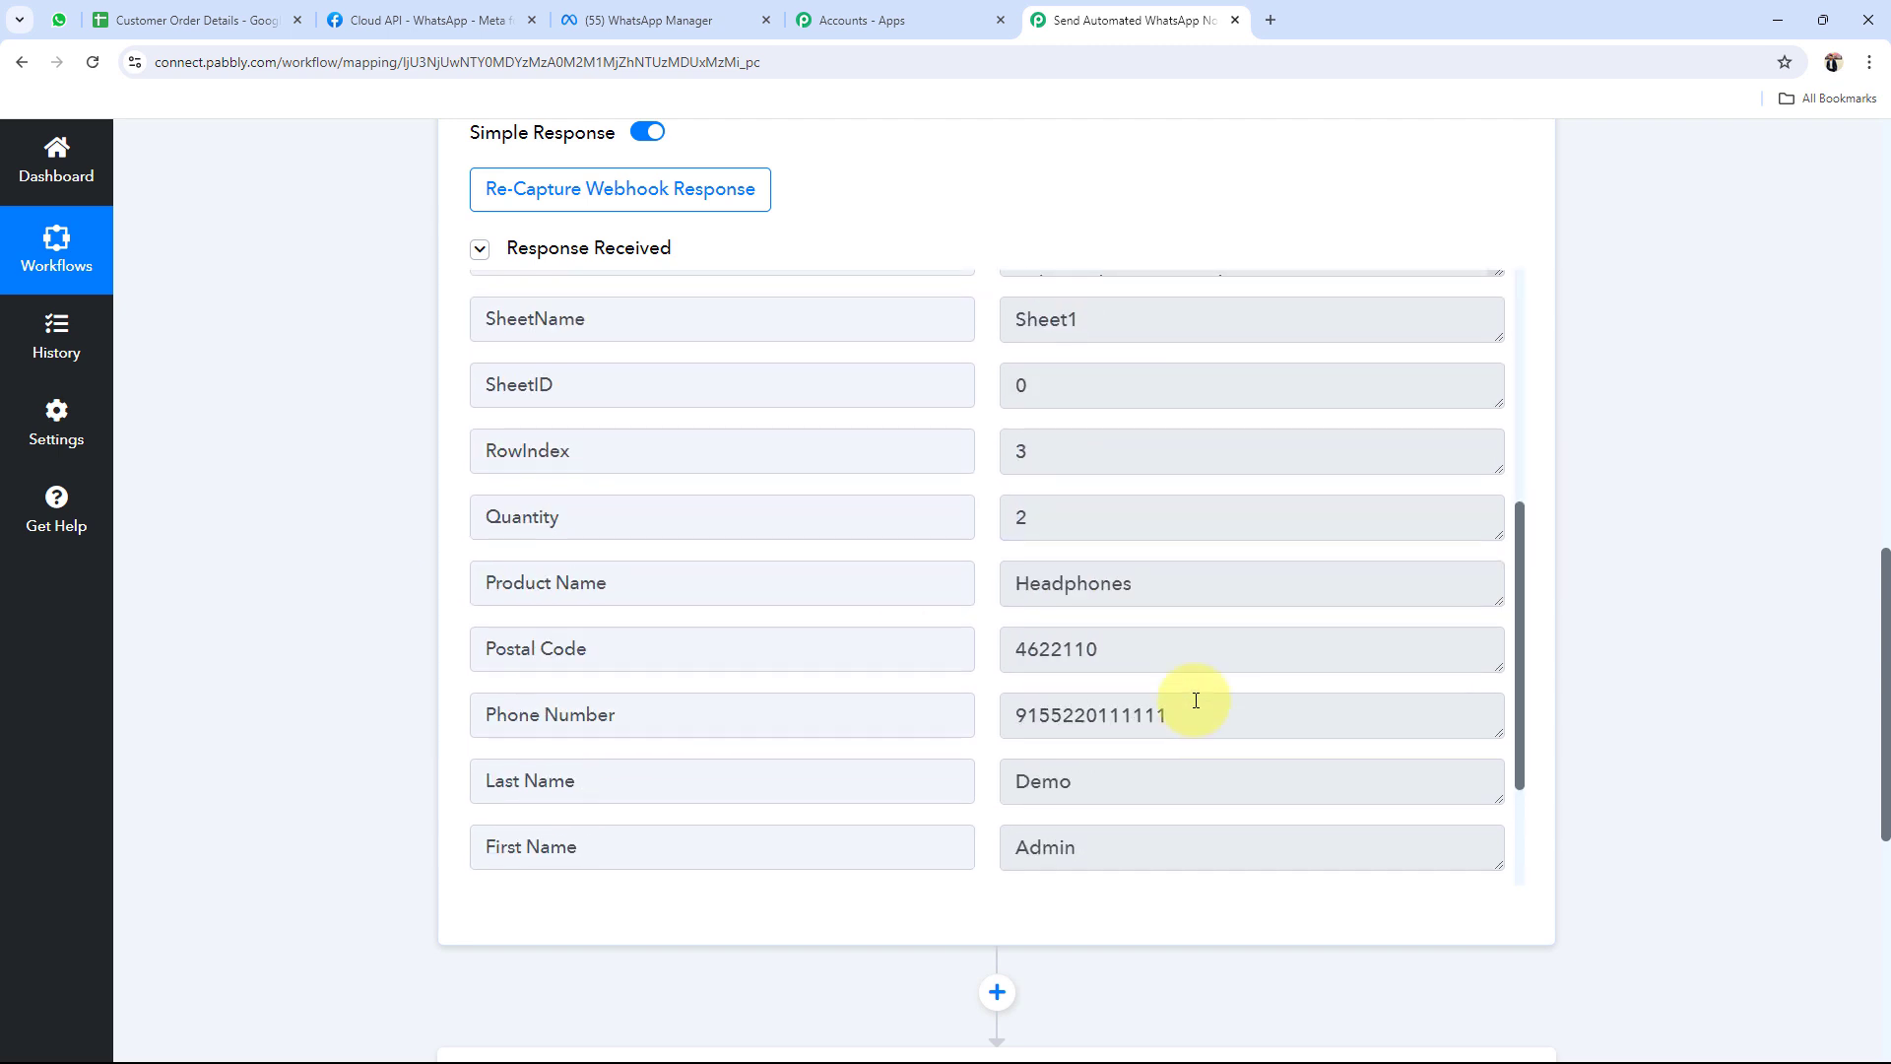
scroll(1195, 701, down, 2)
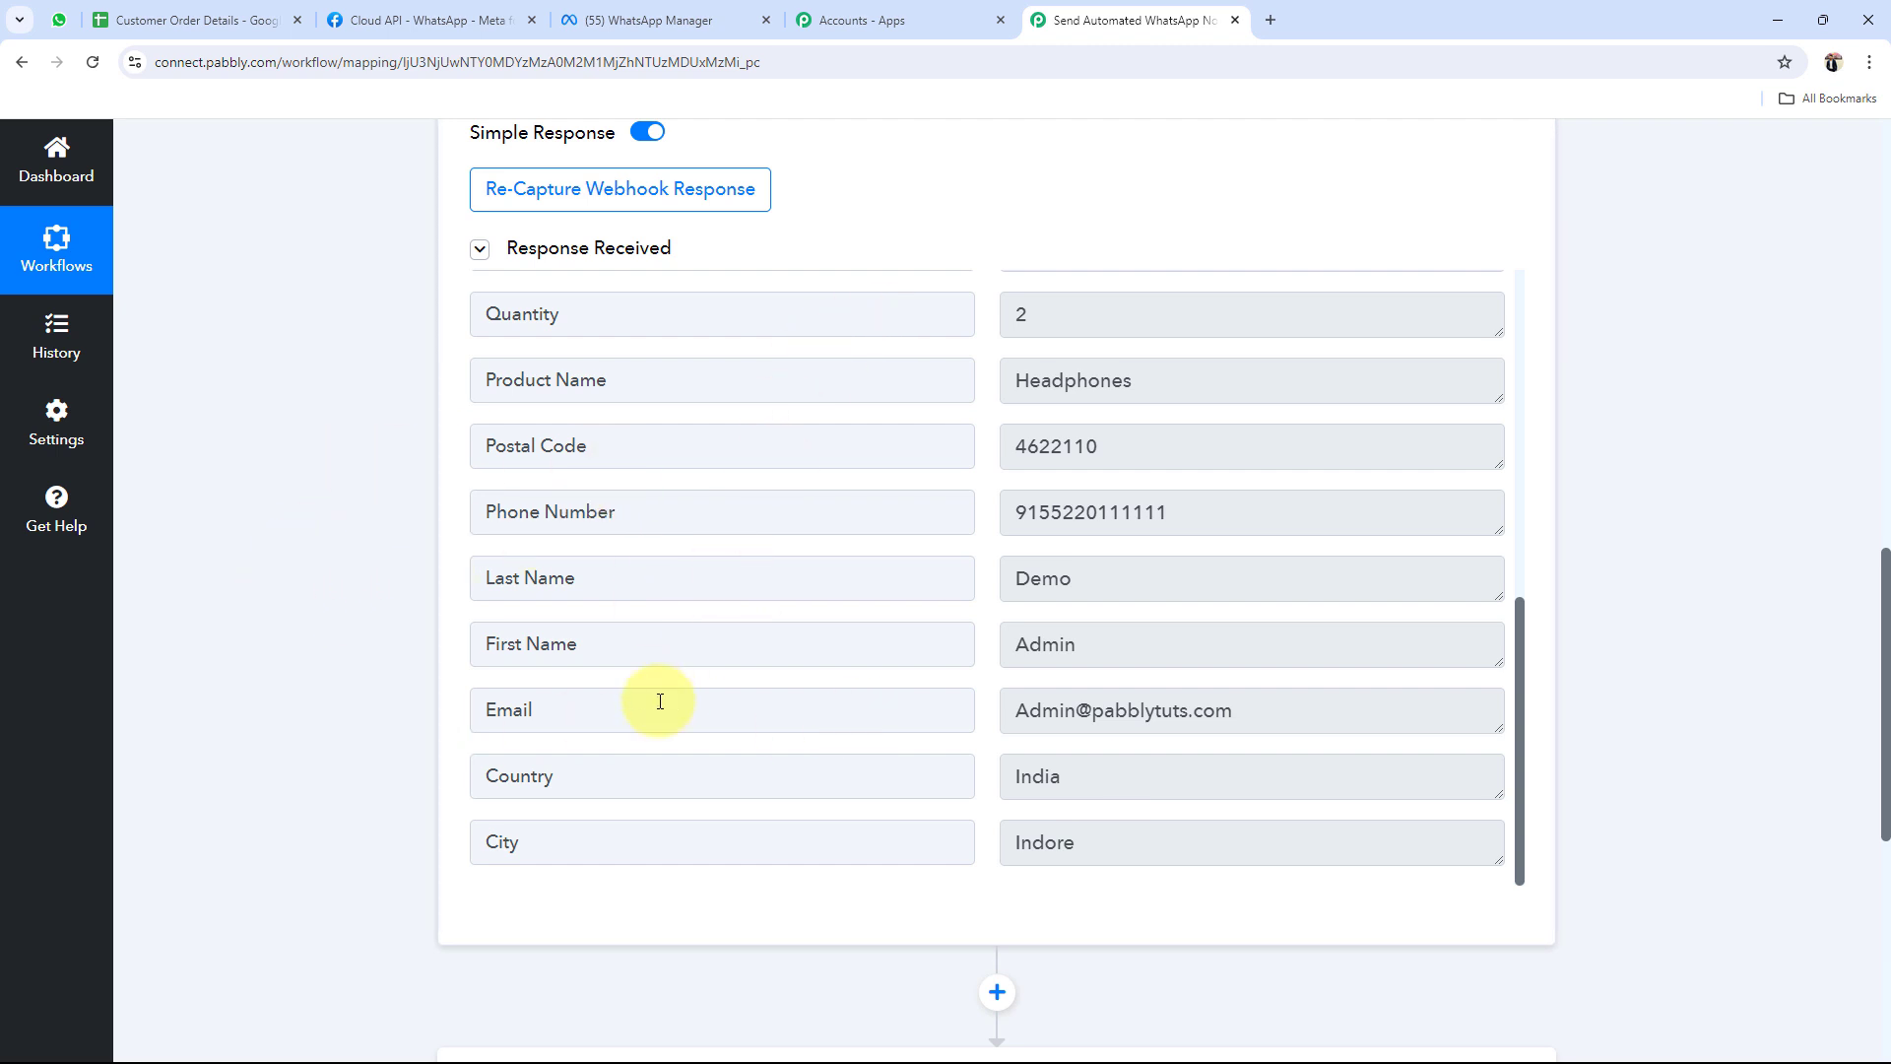
scroll(949, 646, up, 4)
scroll(949, 647, up, 3)
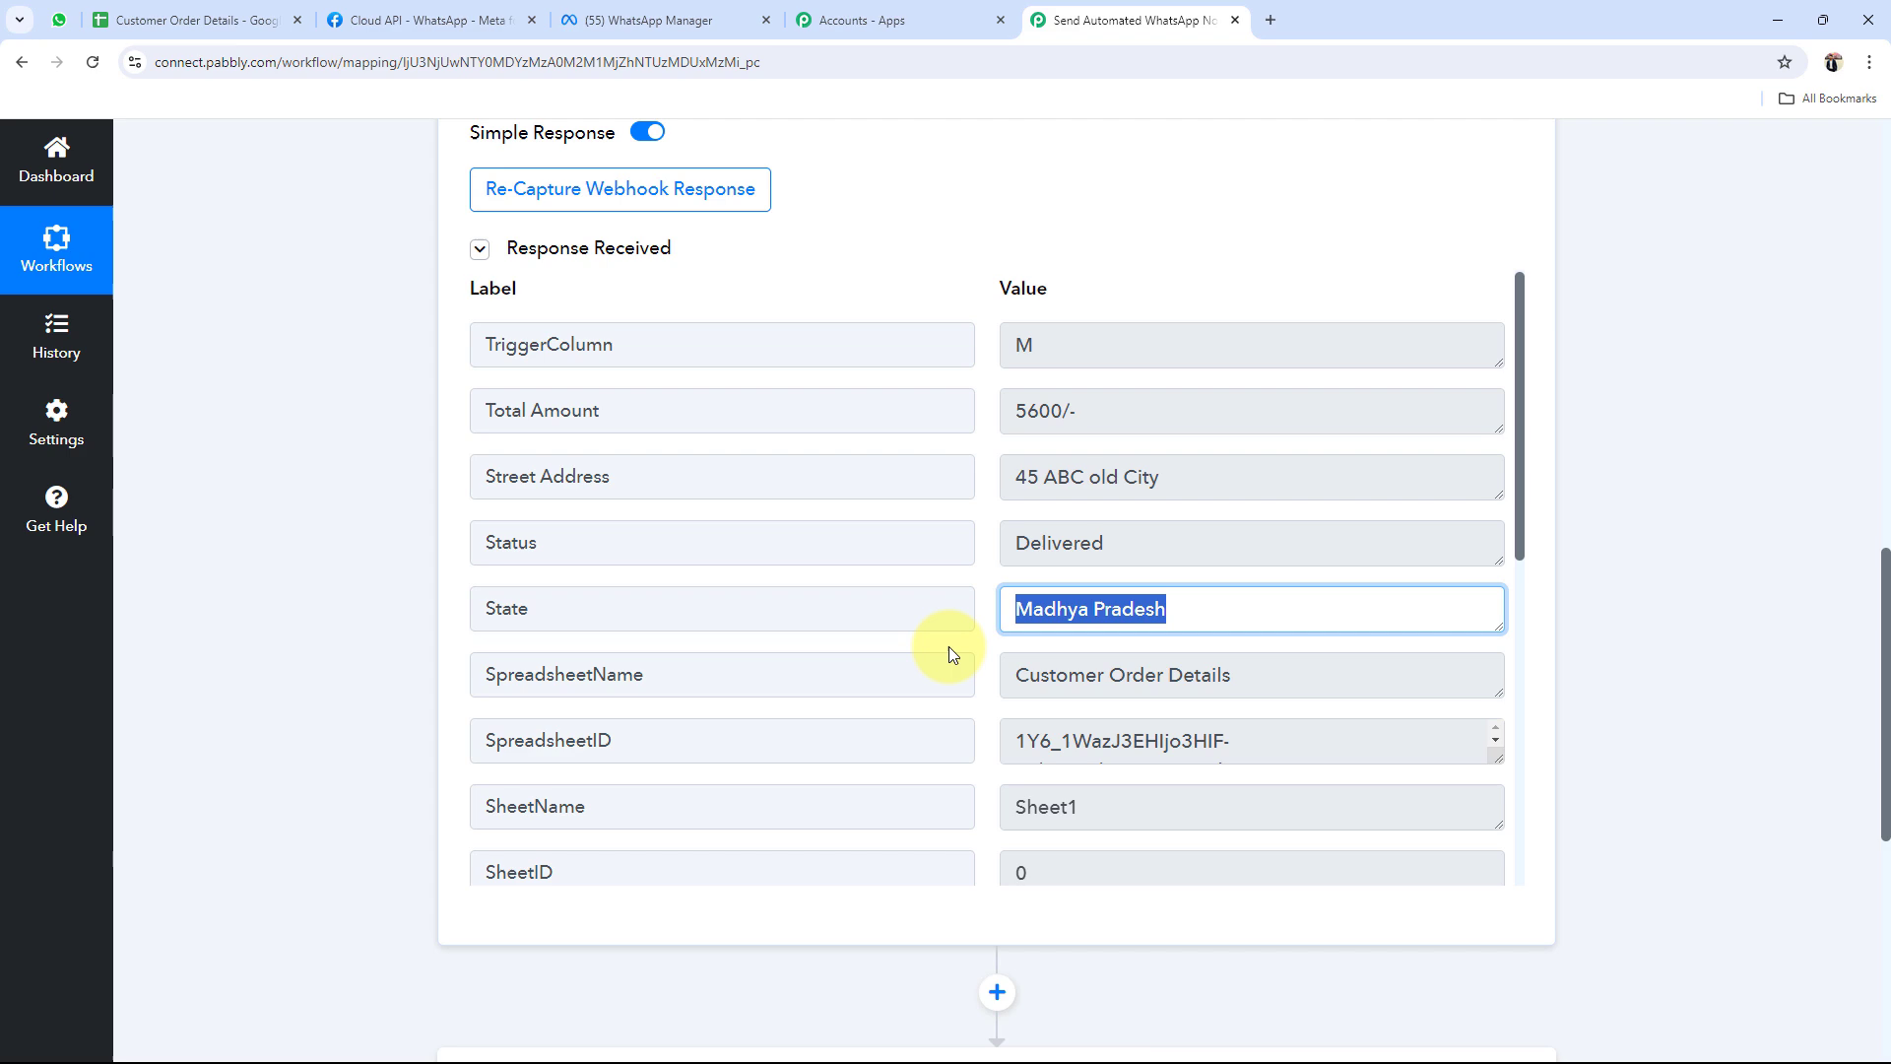
click(254, 666)
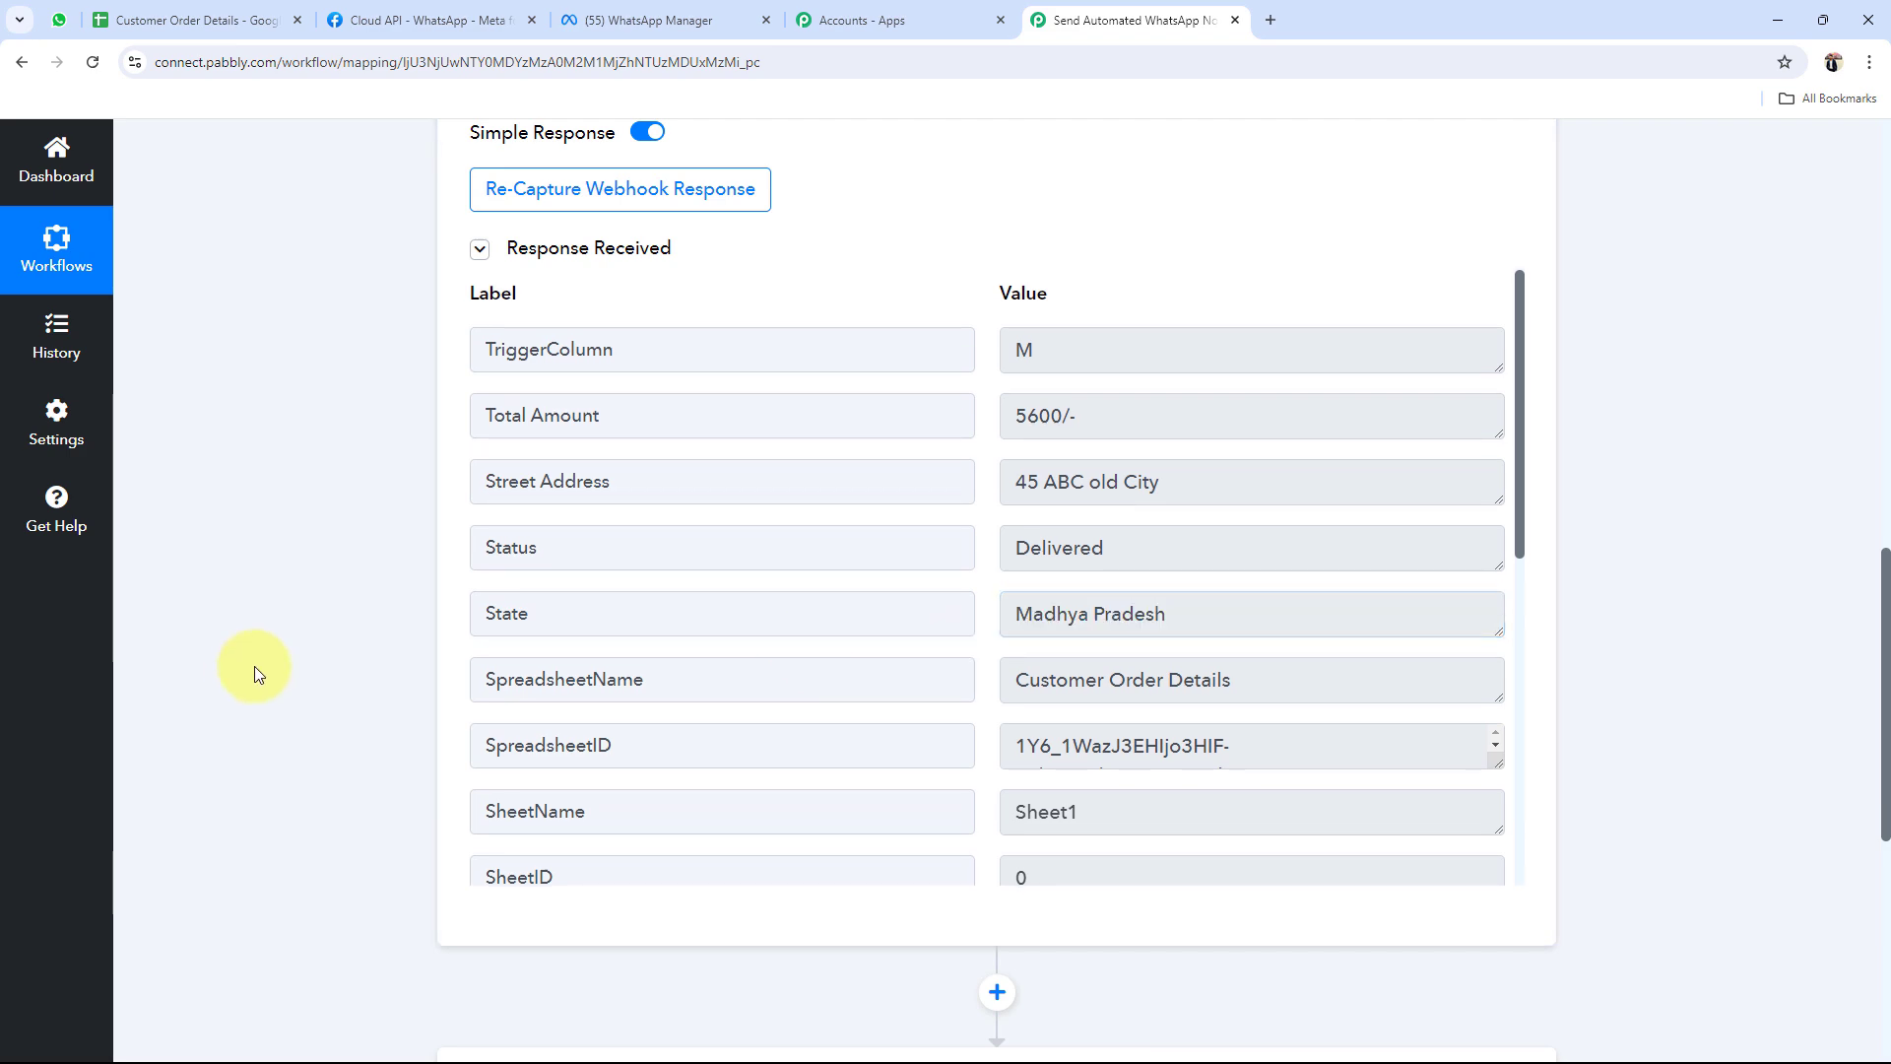
scroll(254, 666, up, 10)
scroll(254, 666, up, 5)
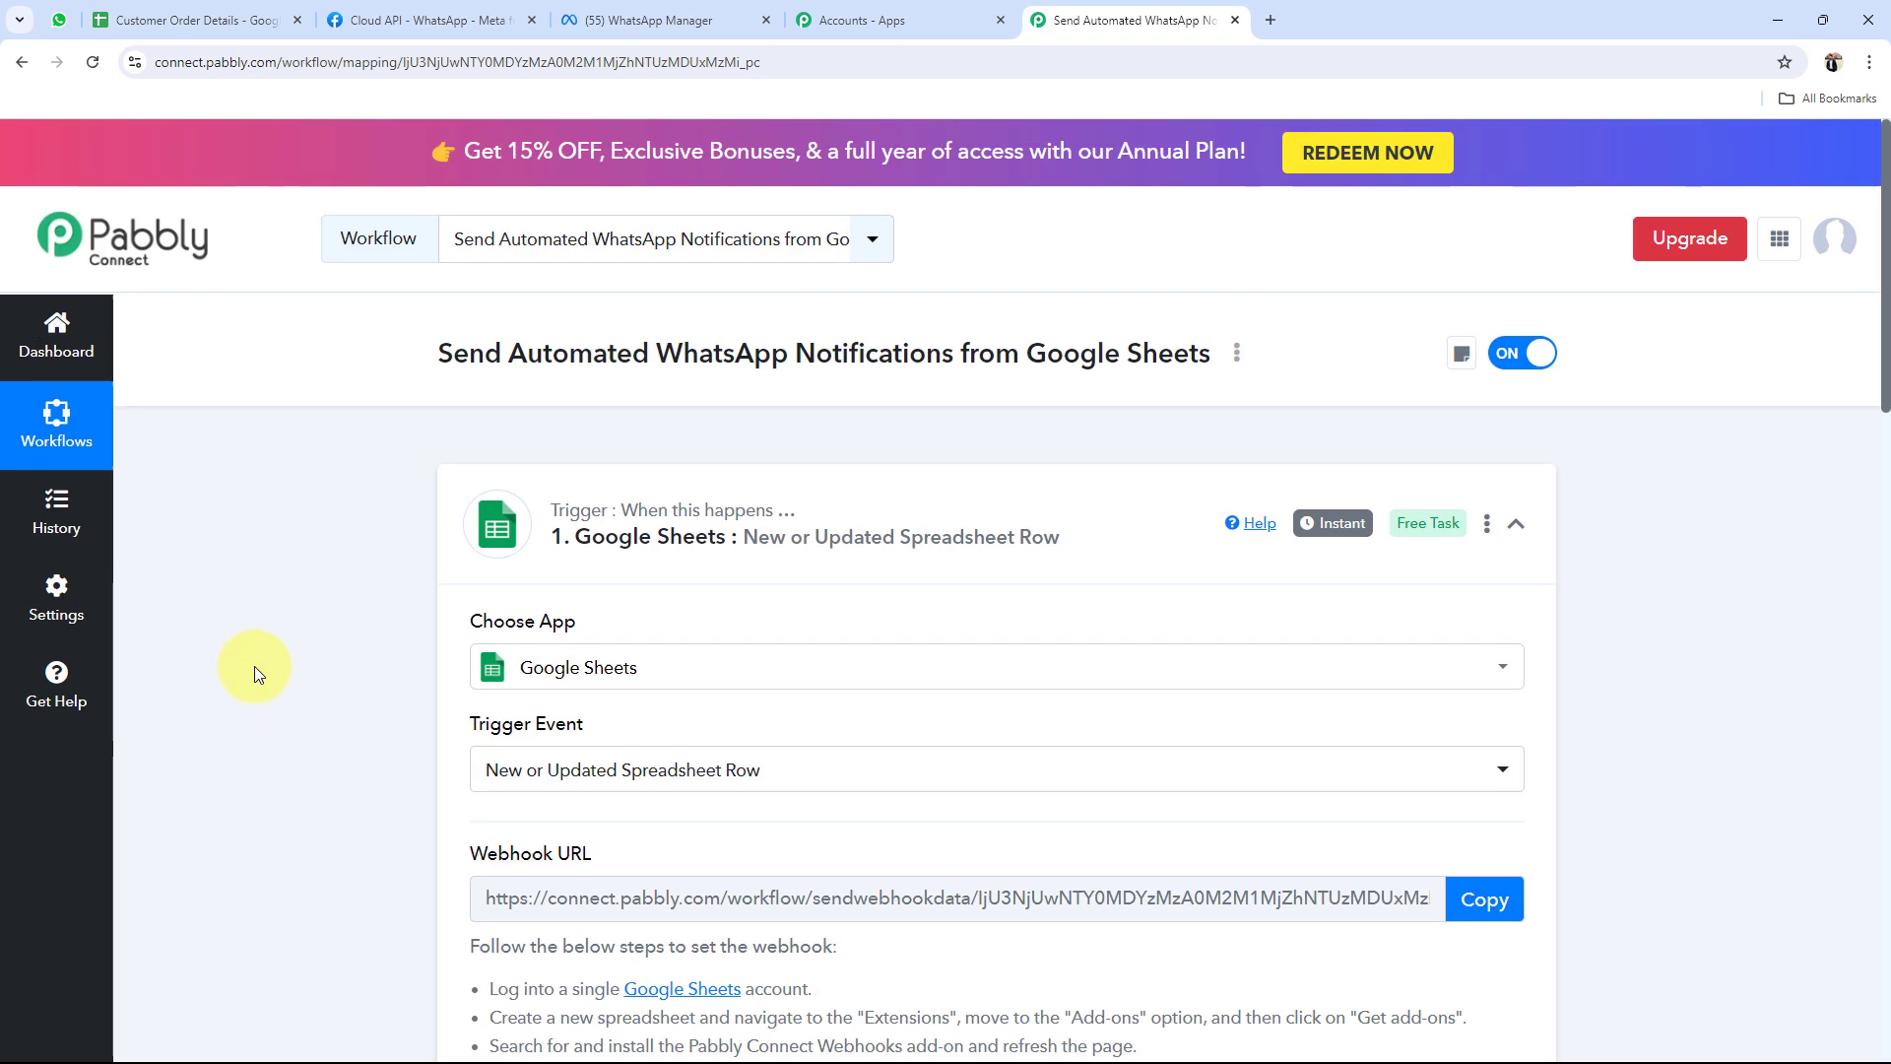
Collapse the Google Sheets trigger and expand the WhatsApp Cloud API Send Template Message action
click(962, 537)
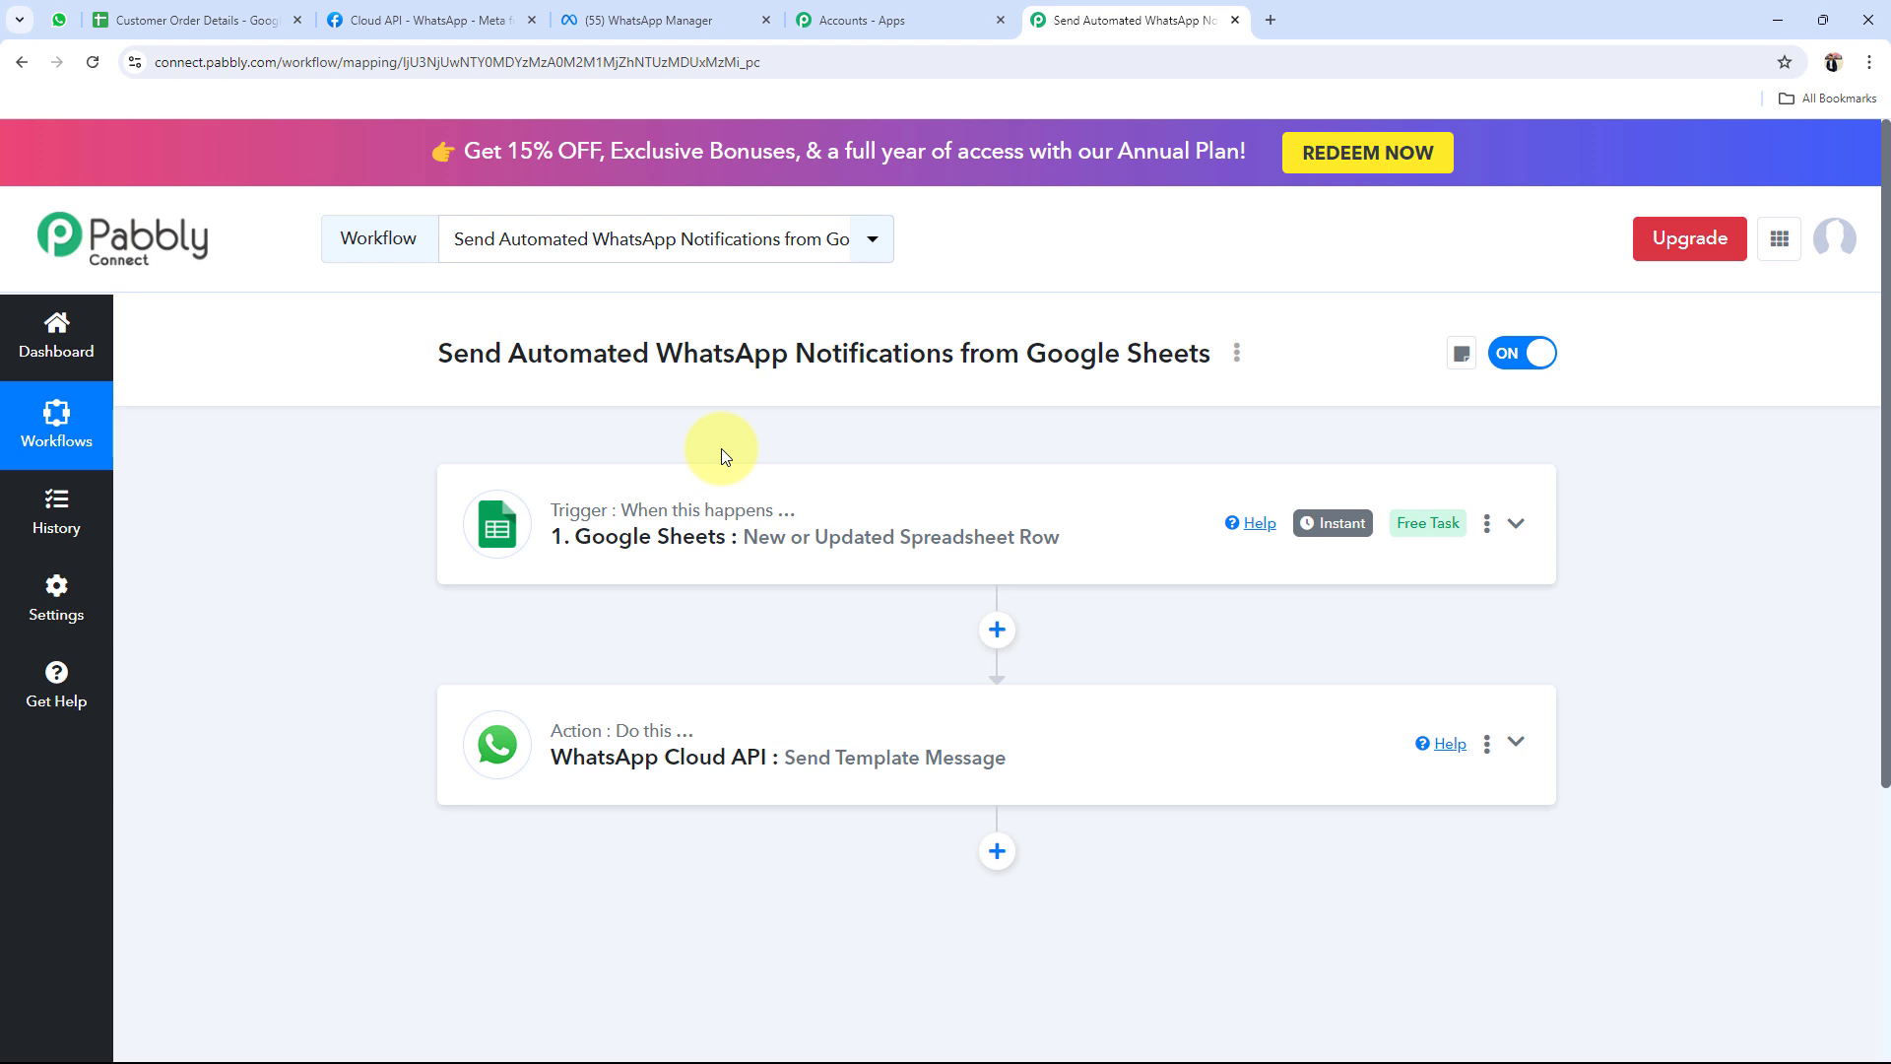
scroll(366, 562, down, 1)
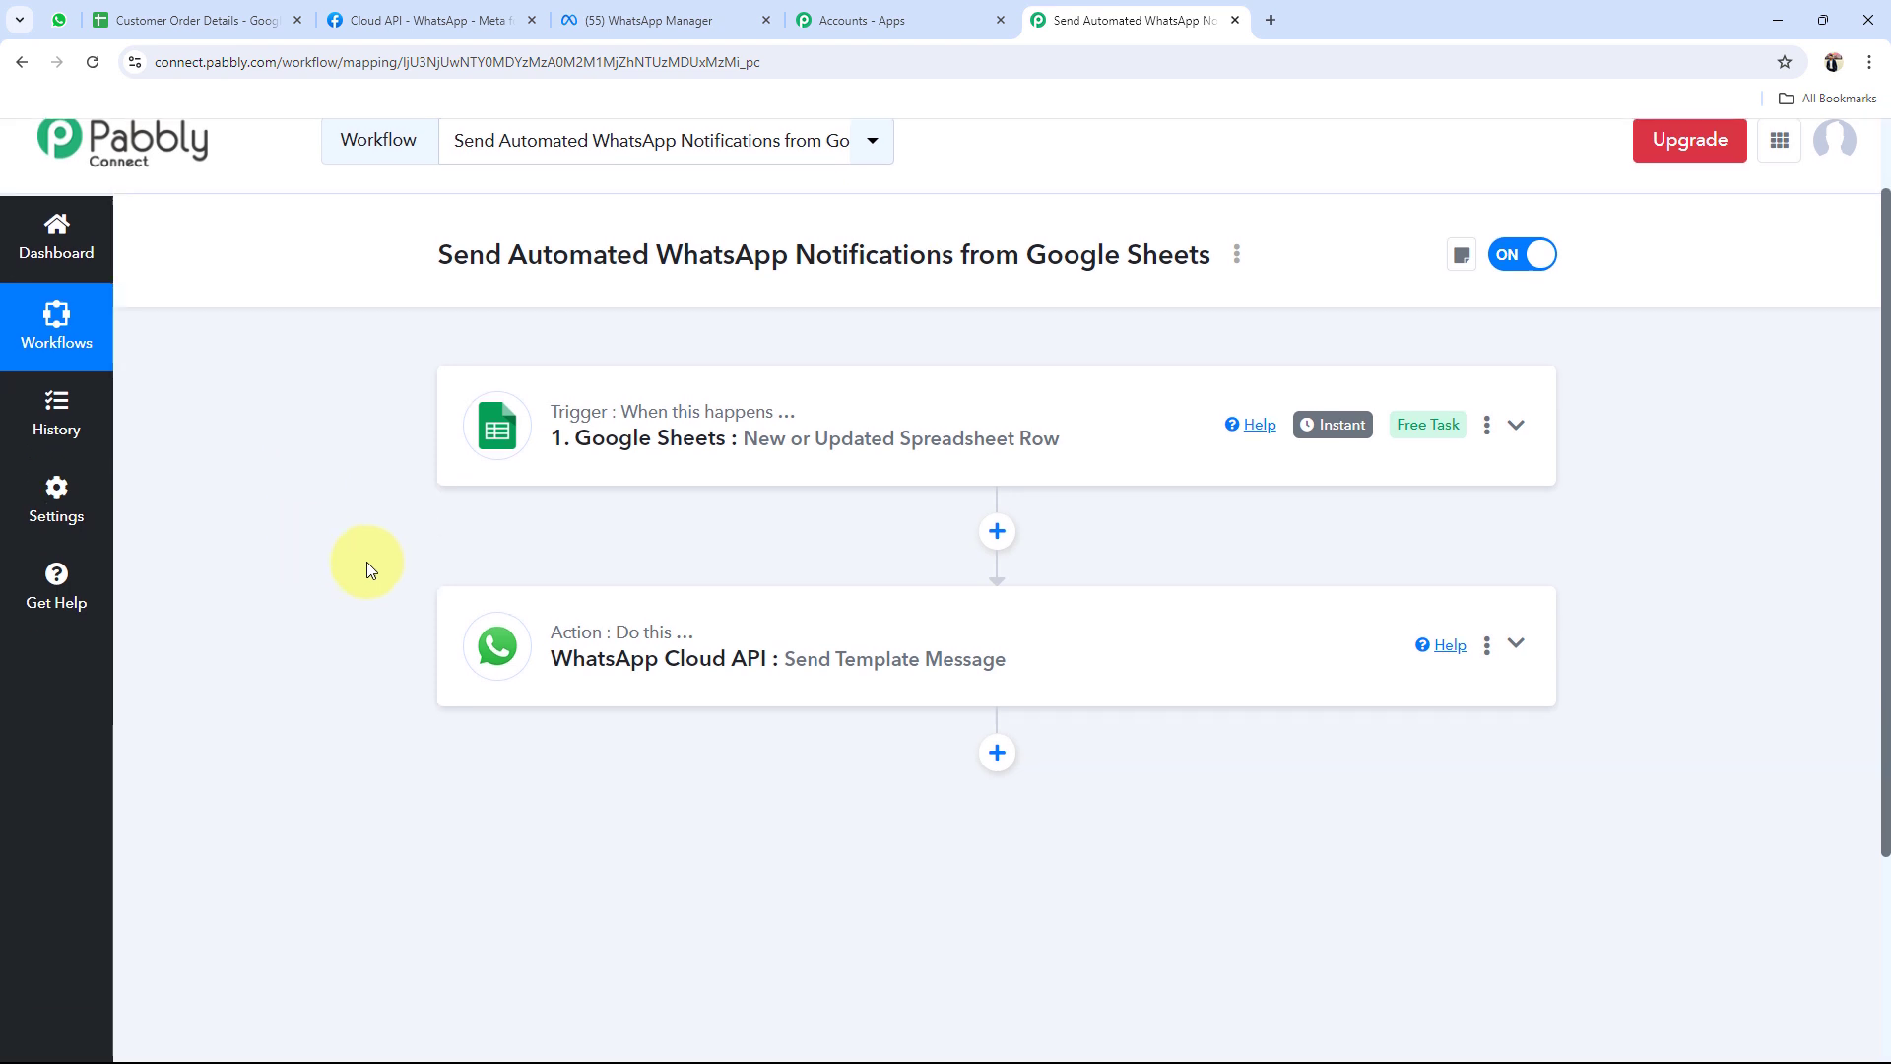
click(739, 612)
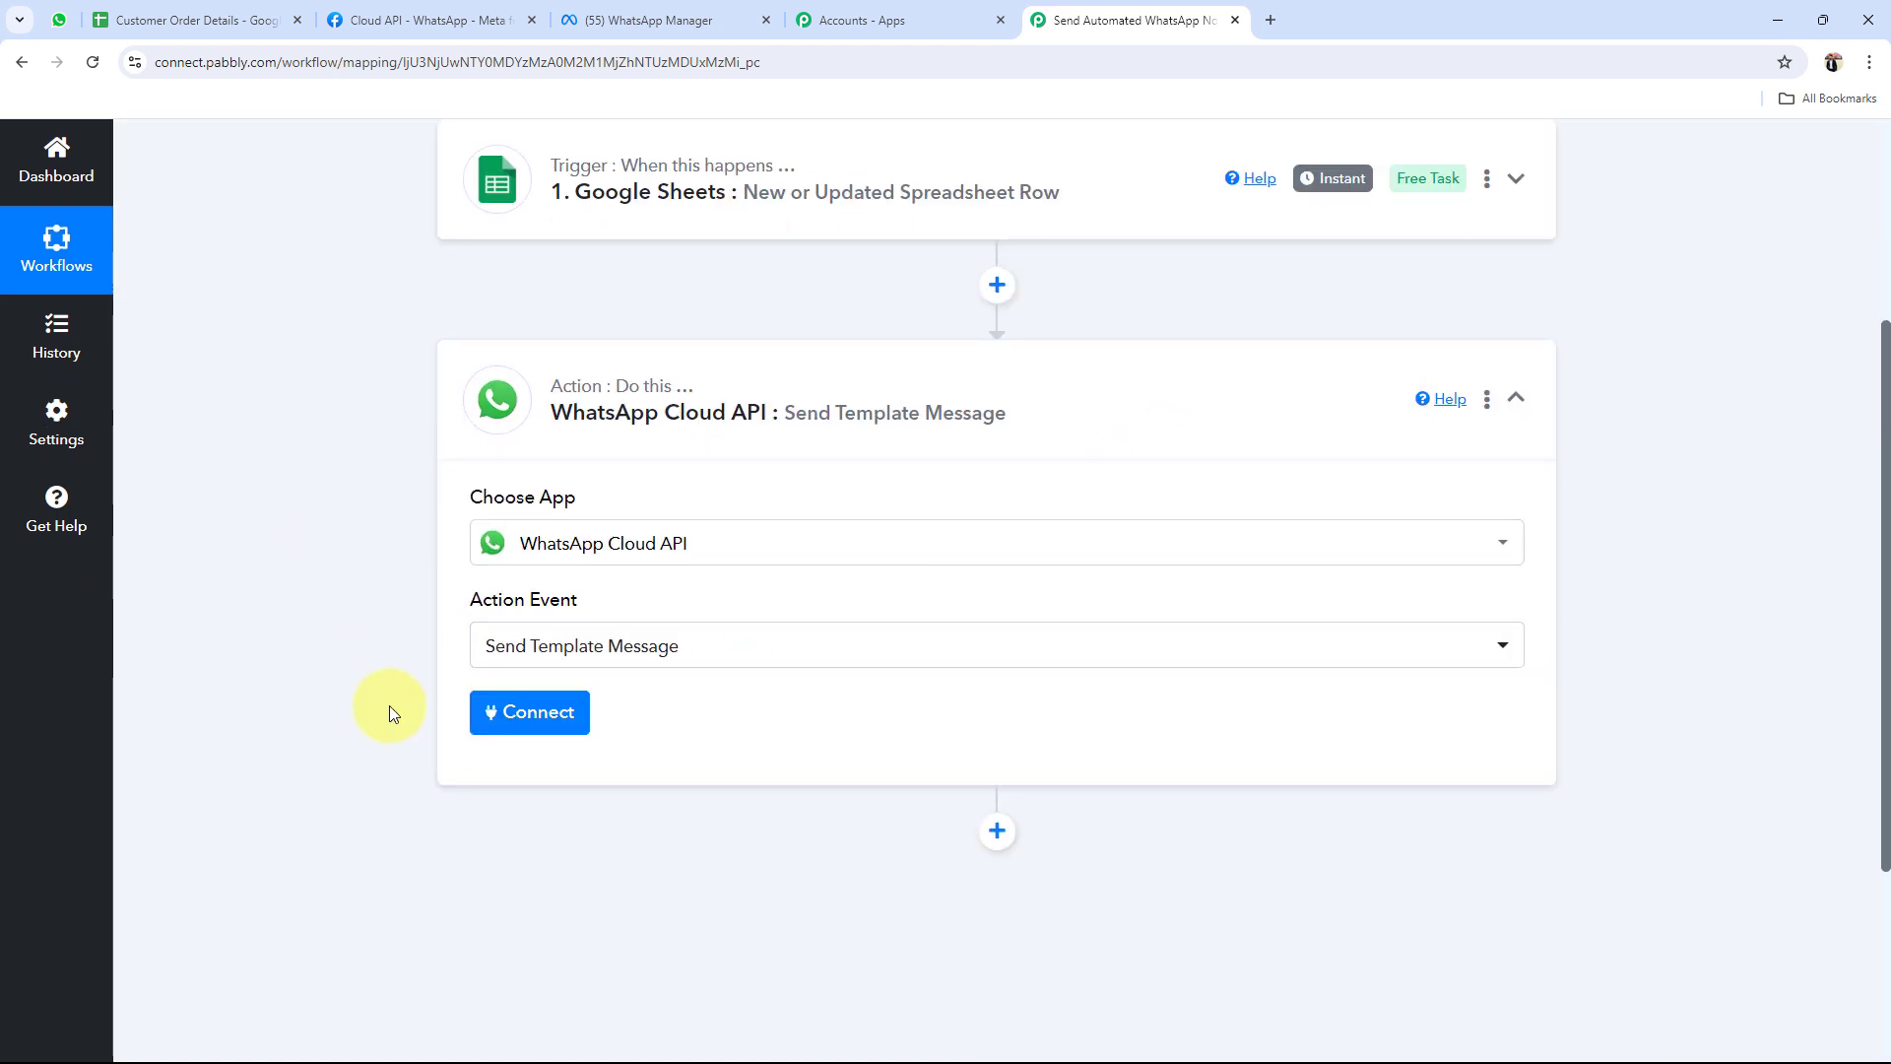
Add a new WhatsApp Cloud API connection and open the Token field's Learn more guide
click(529, 714)
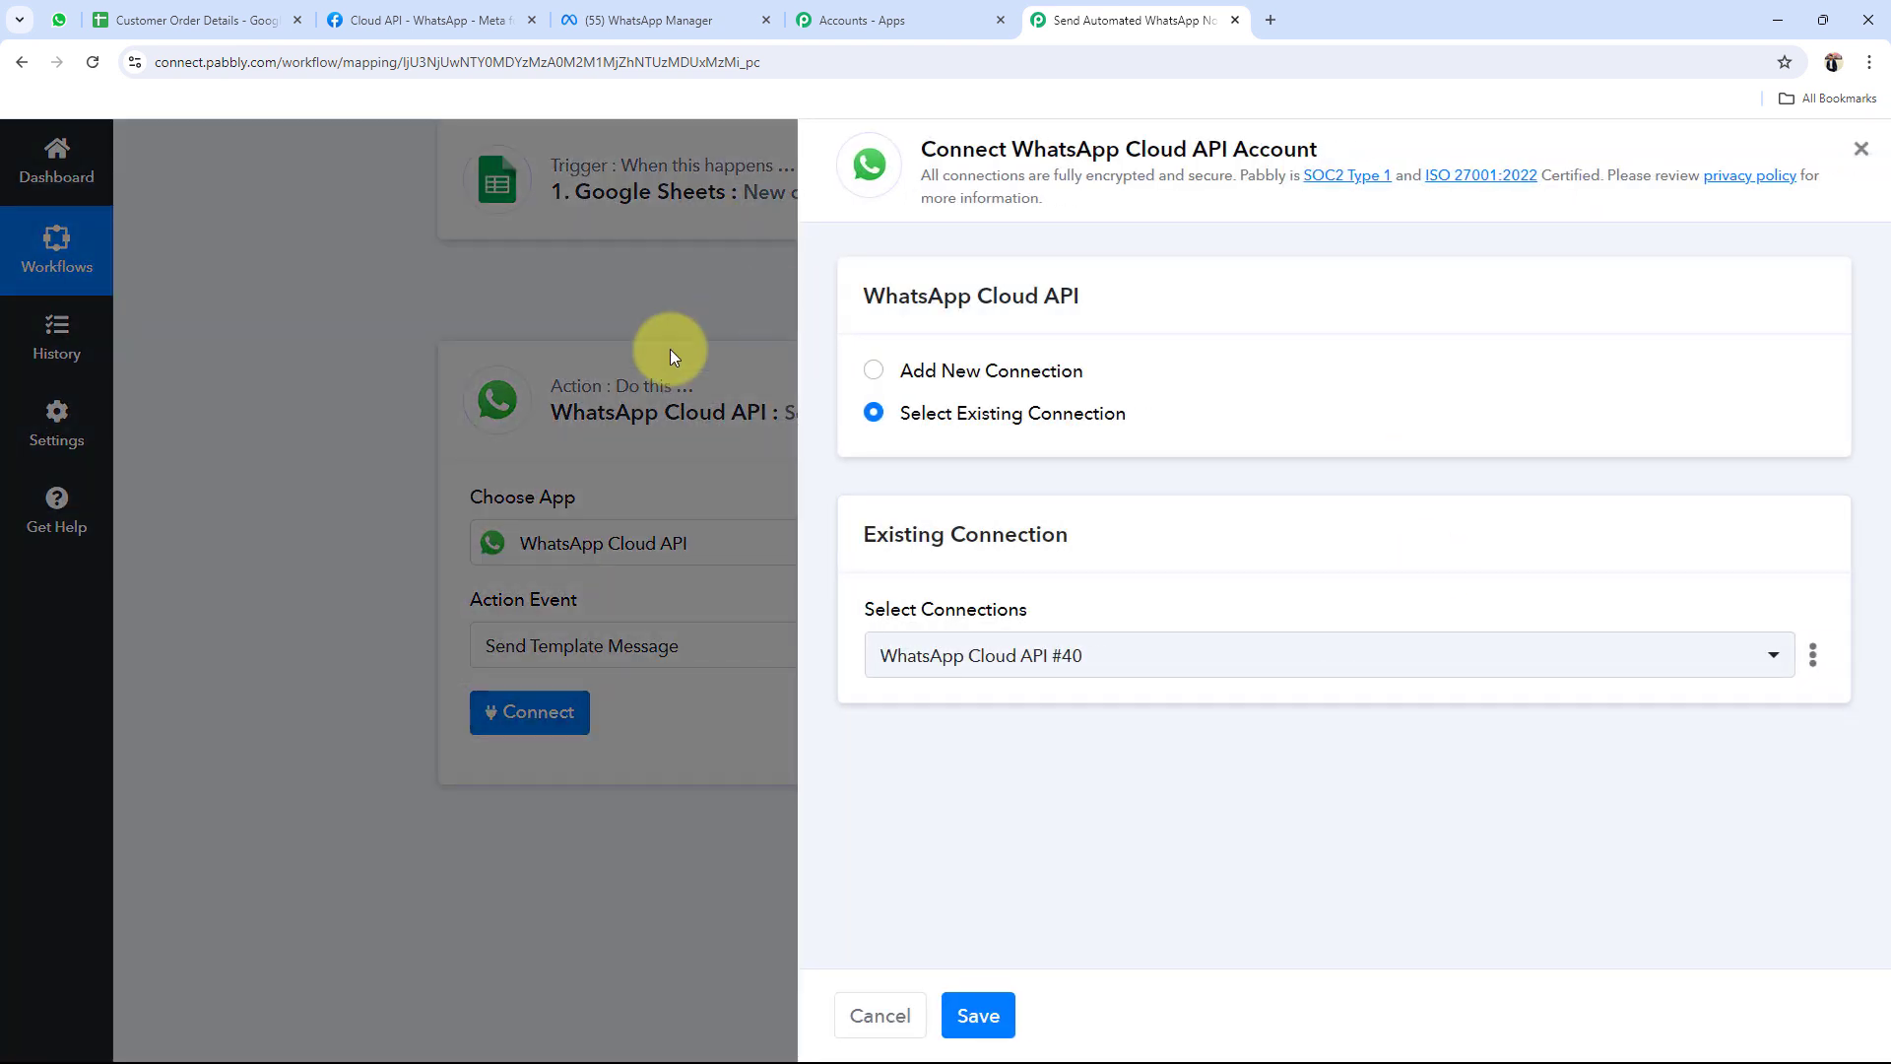
click(876, 372)
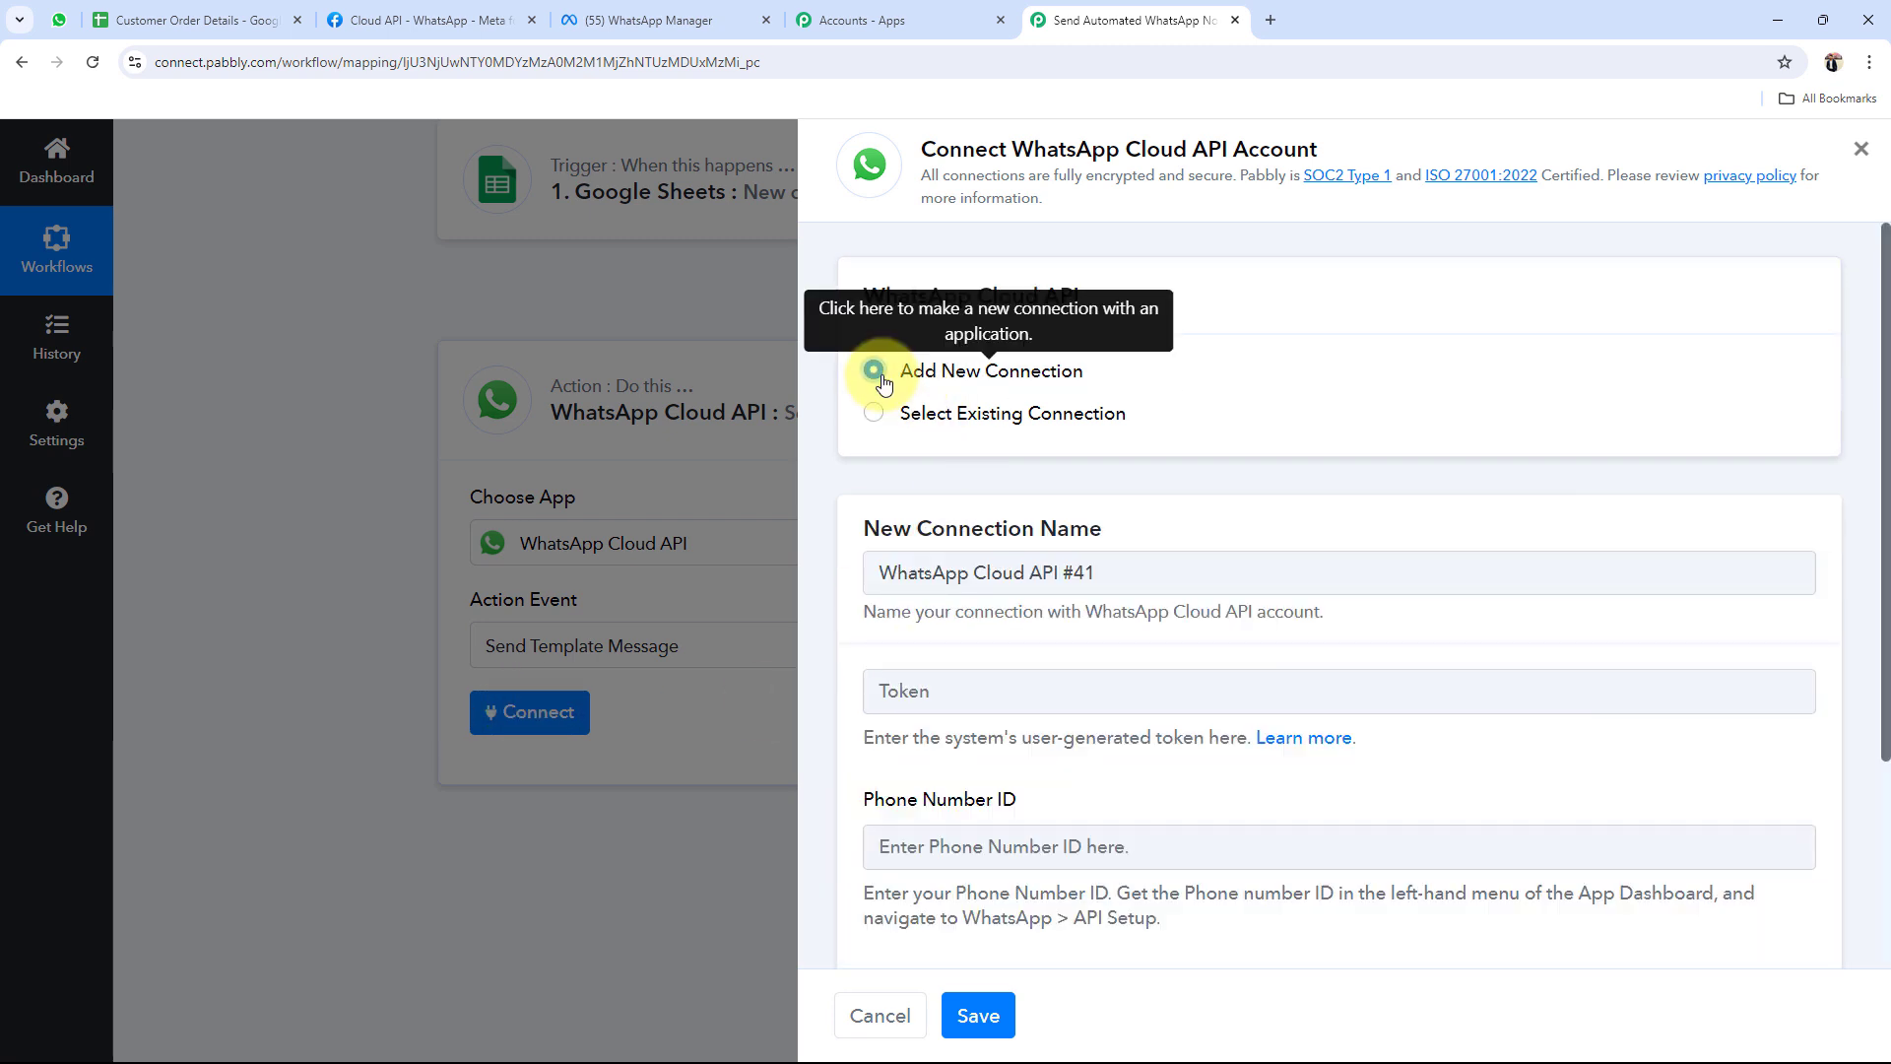
scroll(1101, 648, down, 2)
scroll(1101, 656, down, 1)
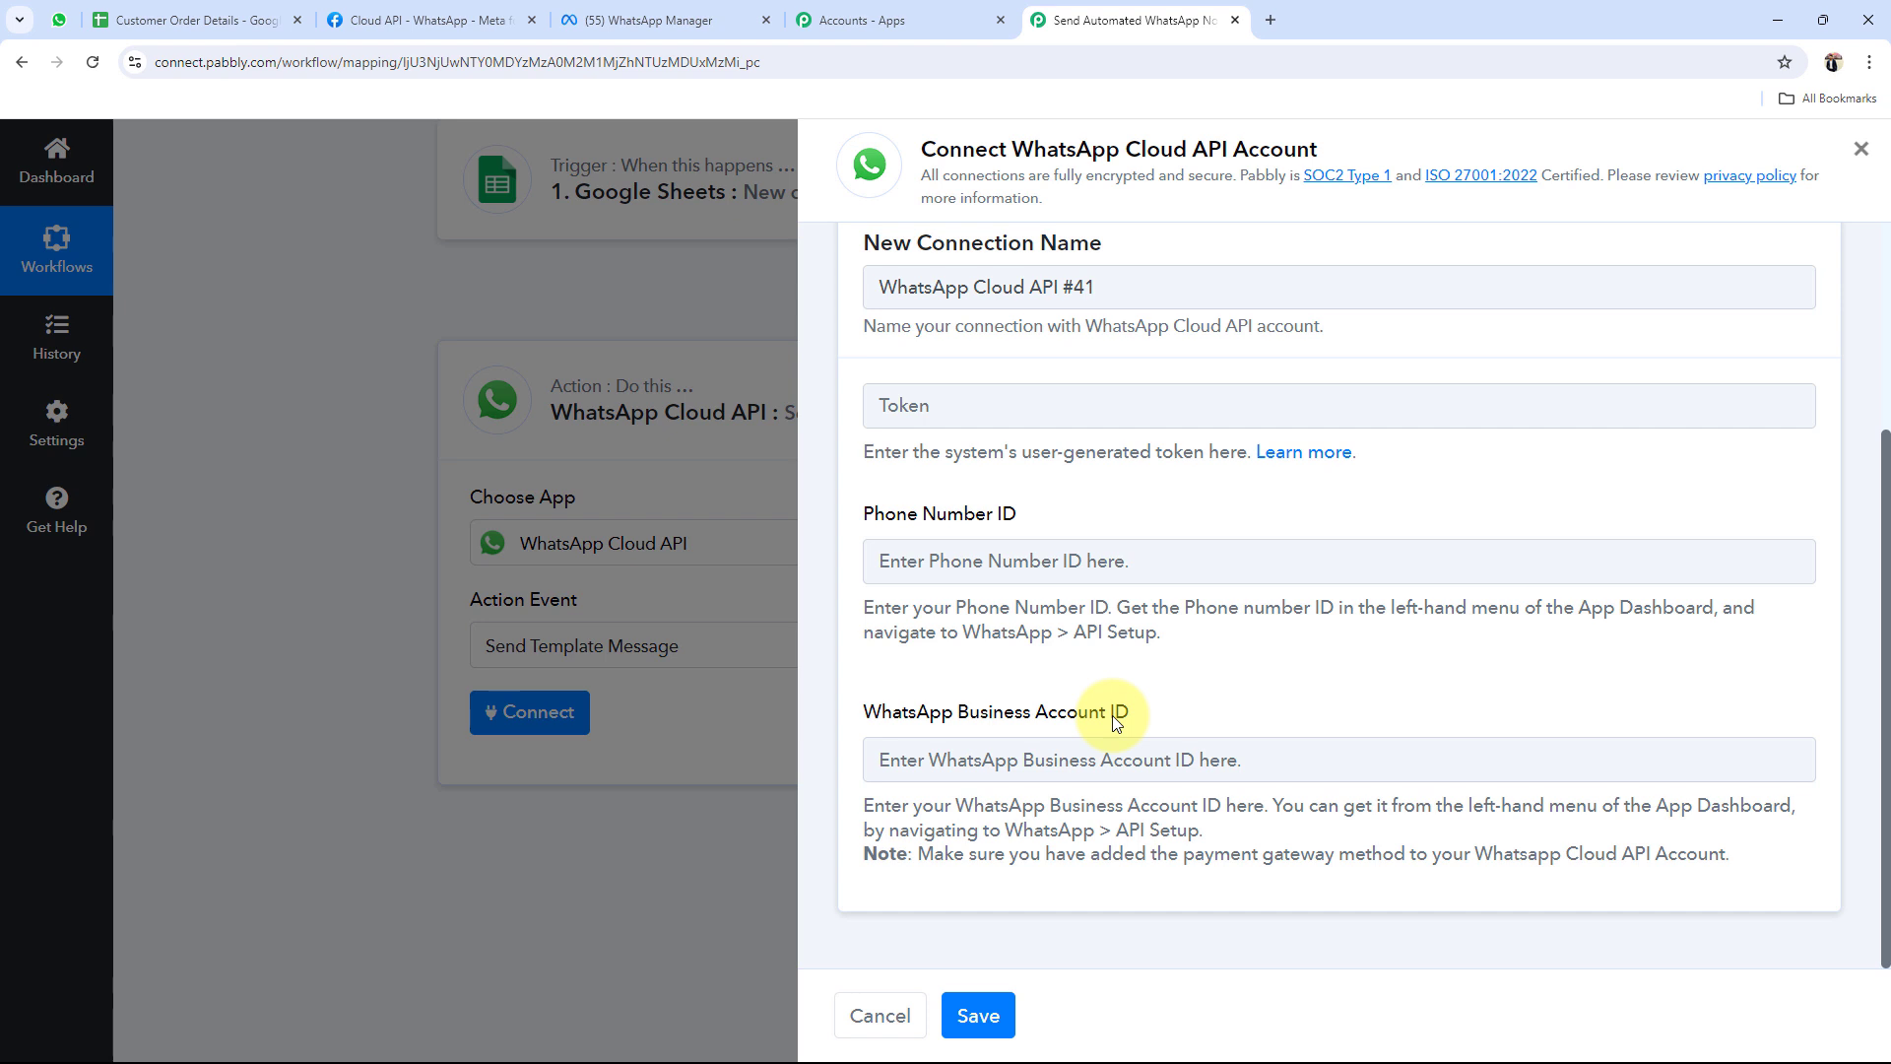
click(1273, 464)
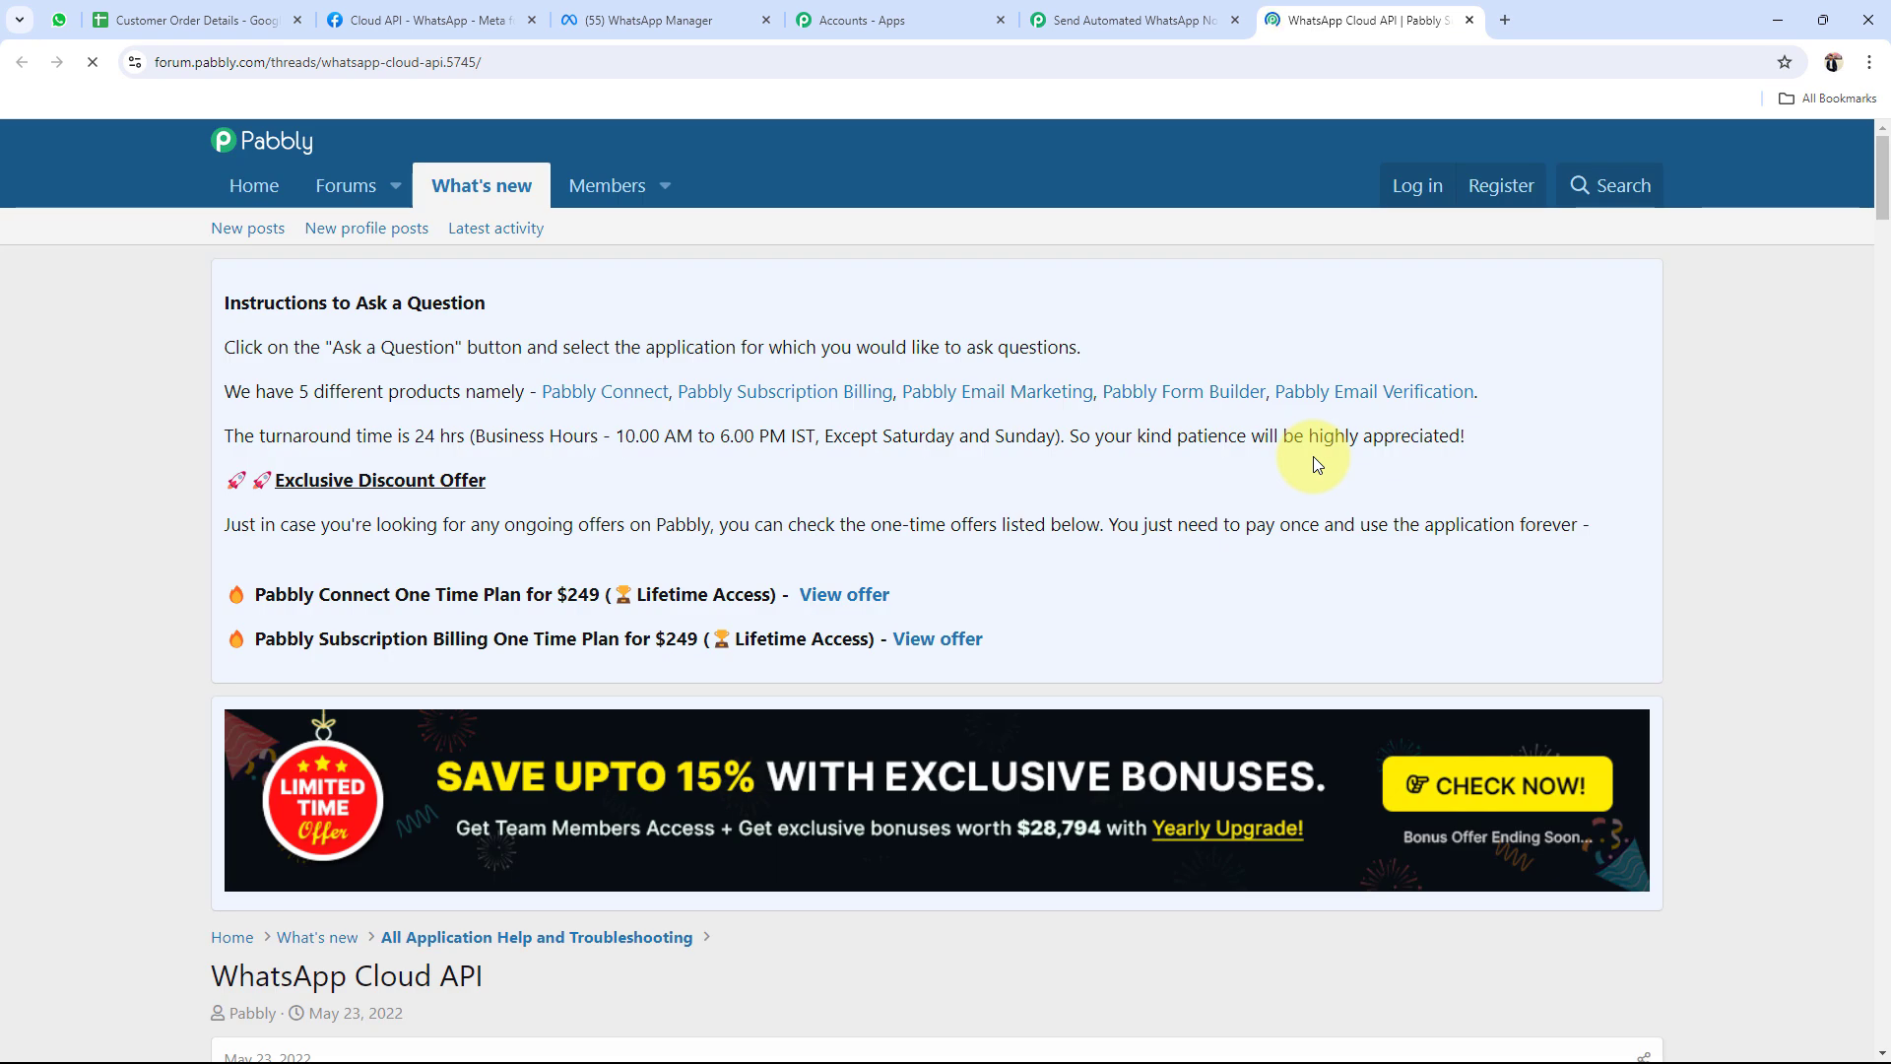
Scroll through the forum thread's tutorial videos, then close the forum tab
scroll(352, 705, down, 7)
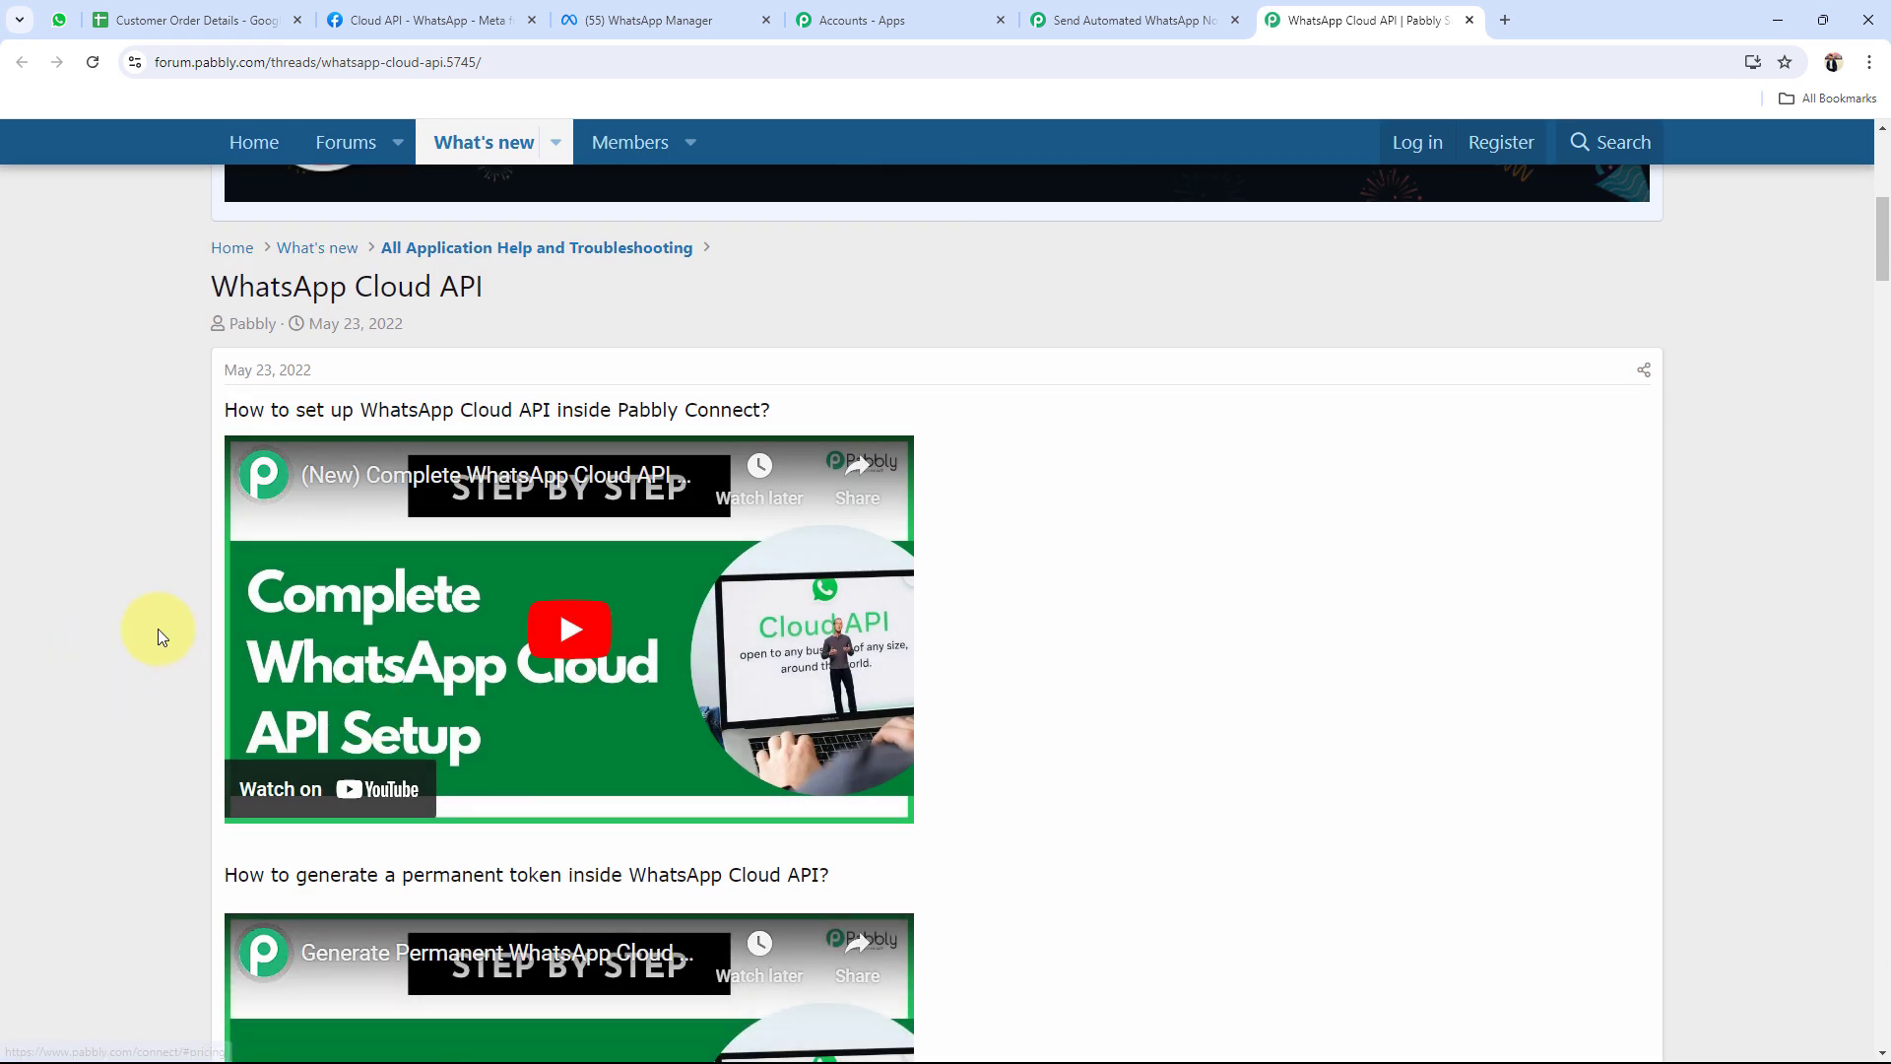
scroll(20, 634, down, 3)
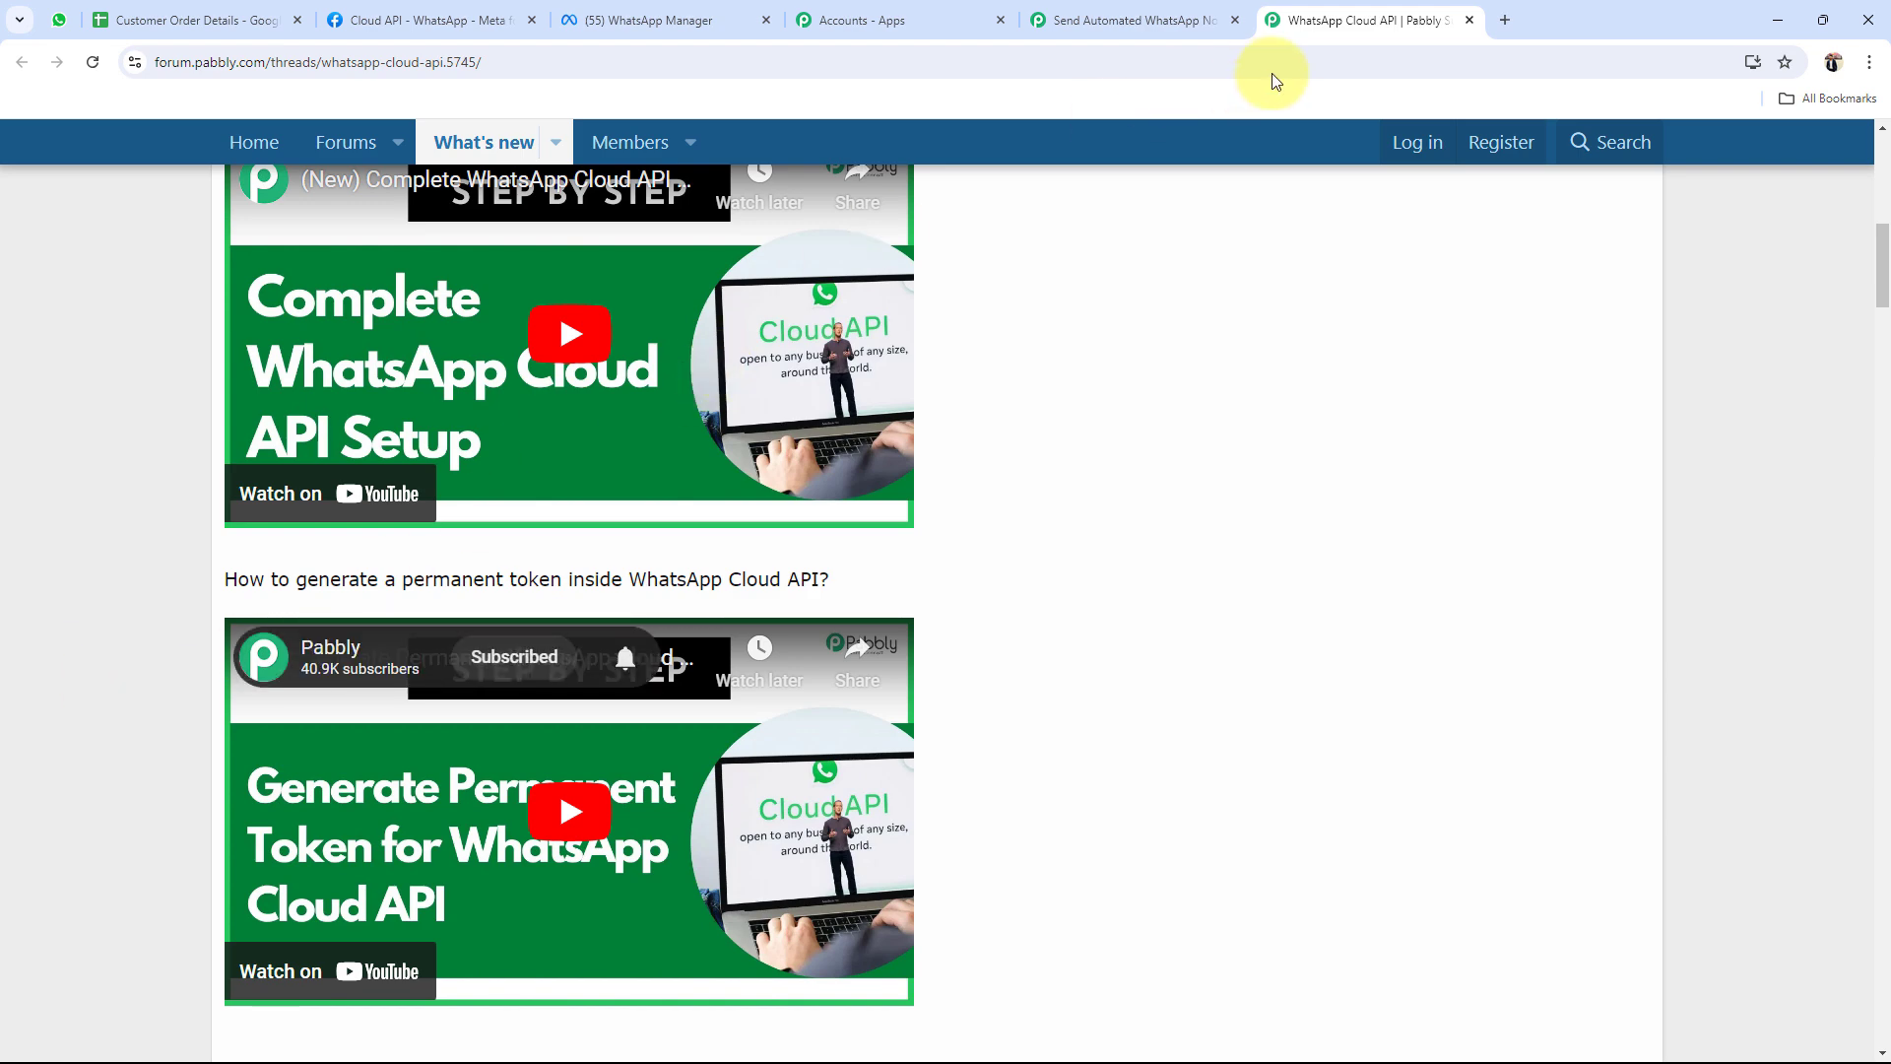
click(1469, 20)
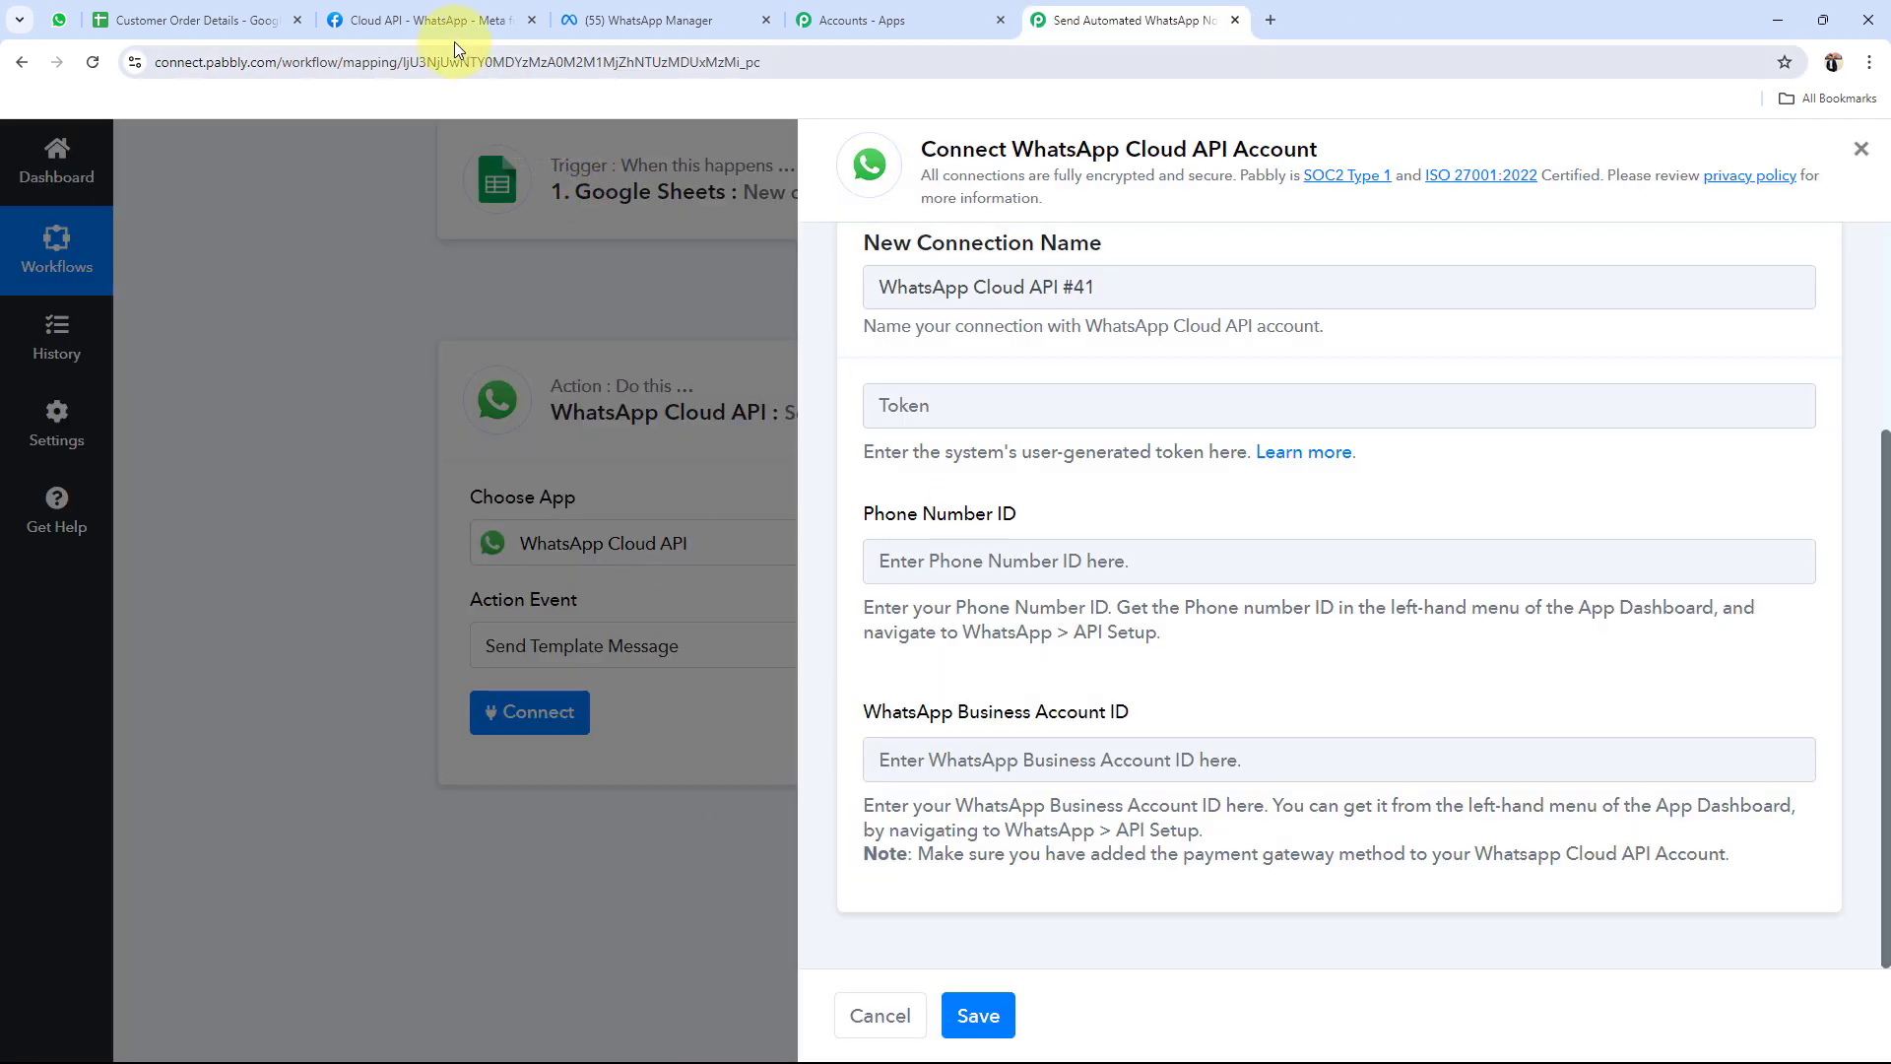
Copy the temporary access token from Meta's API Setup page and return to Pabbly
click(435, 18)
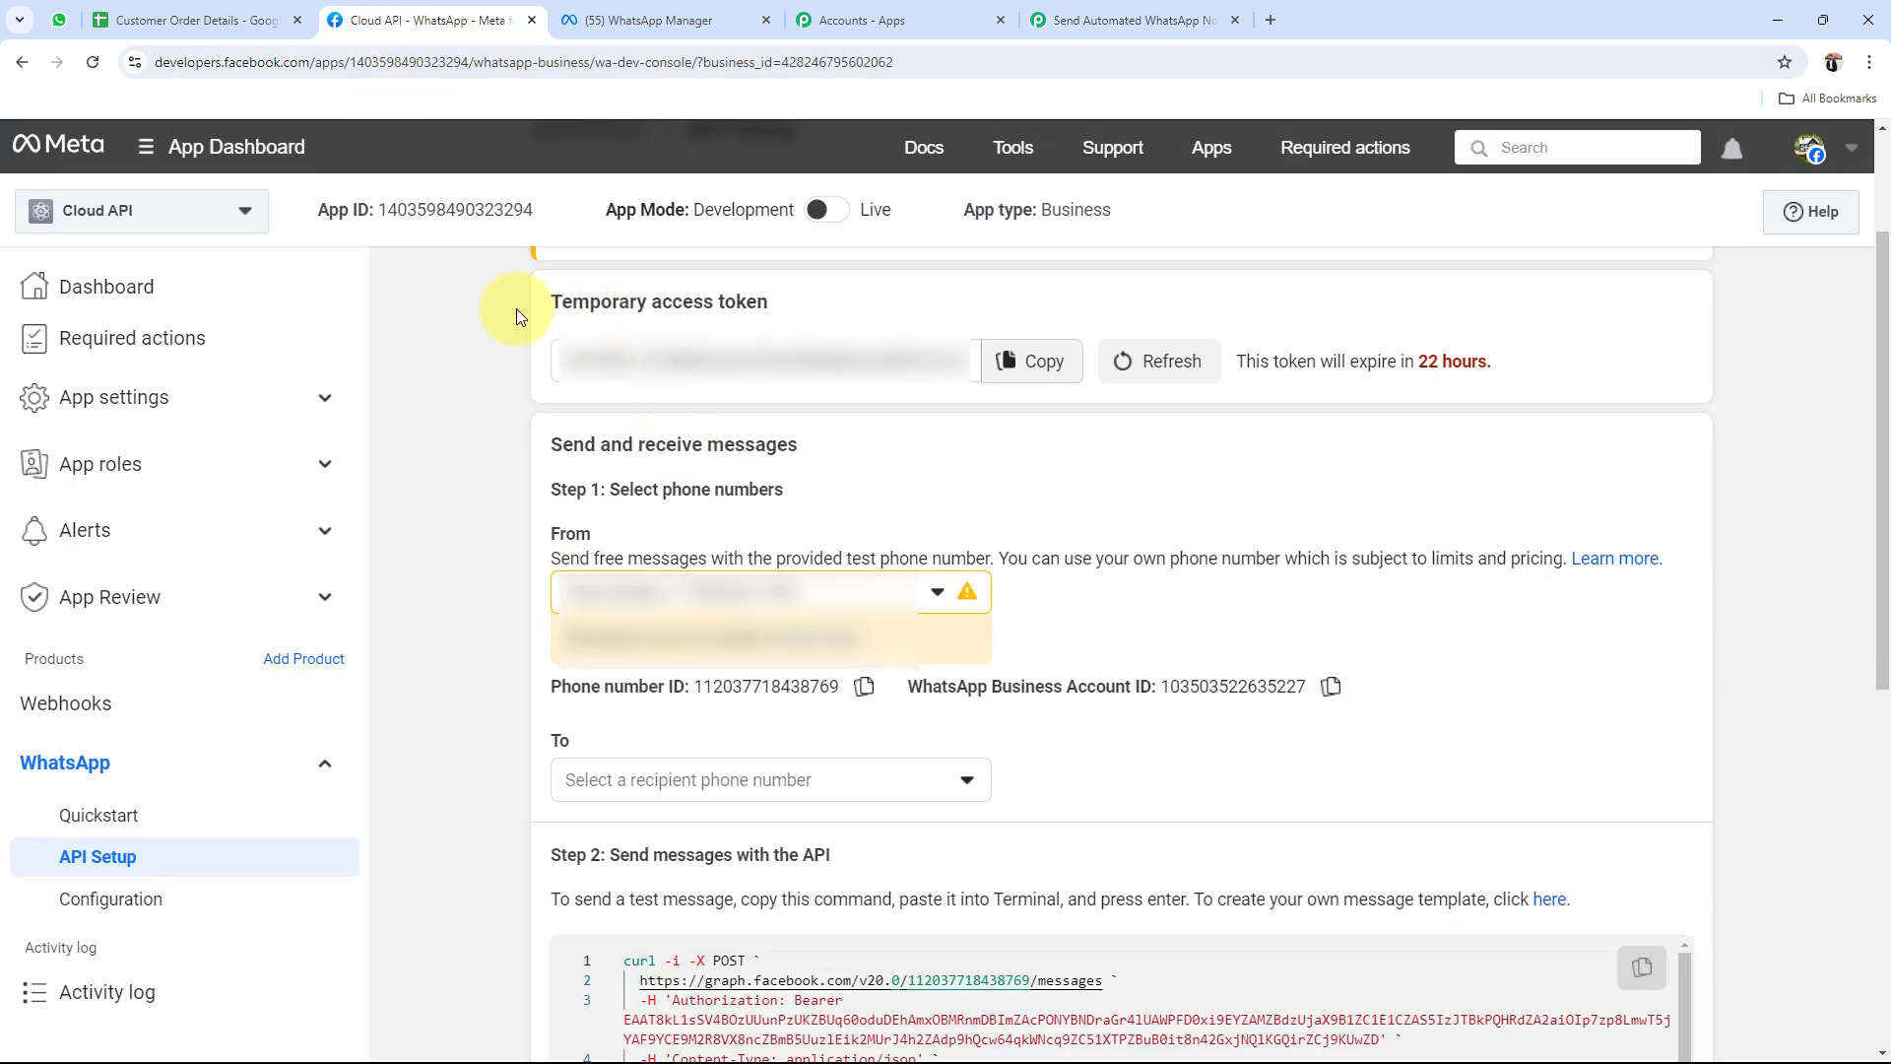
click(1035, 365)
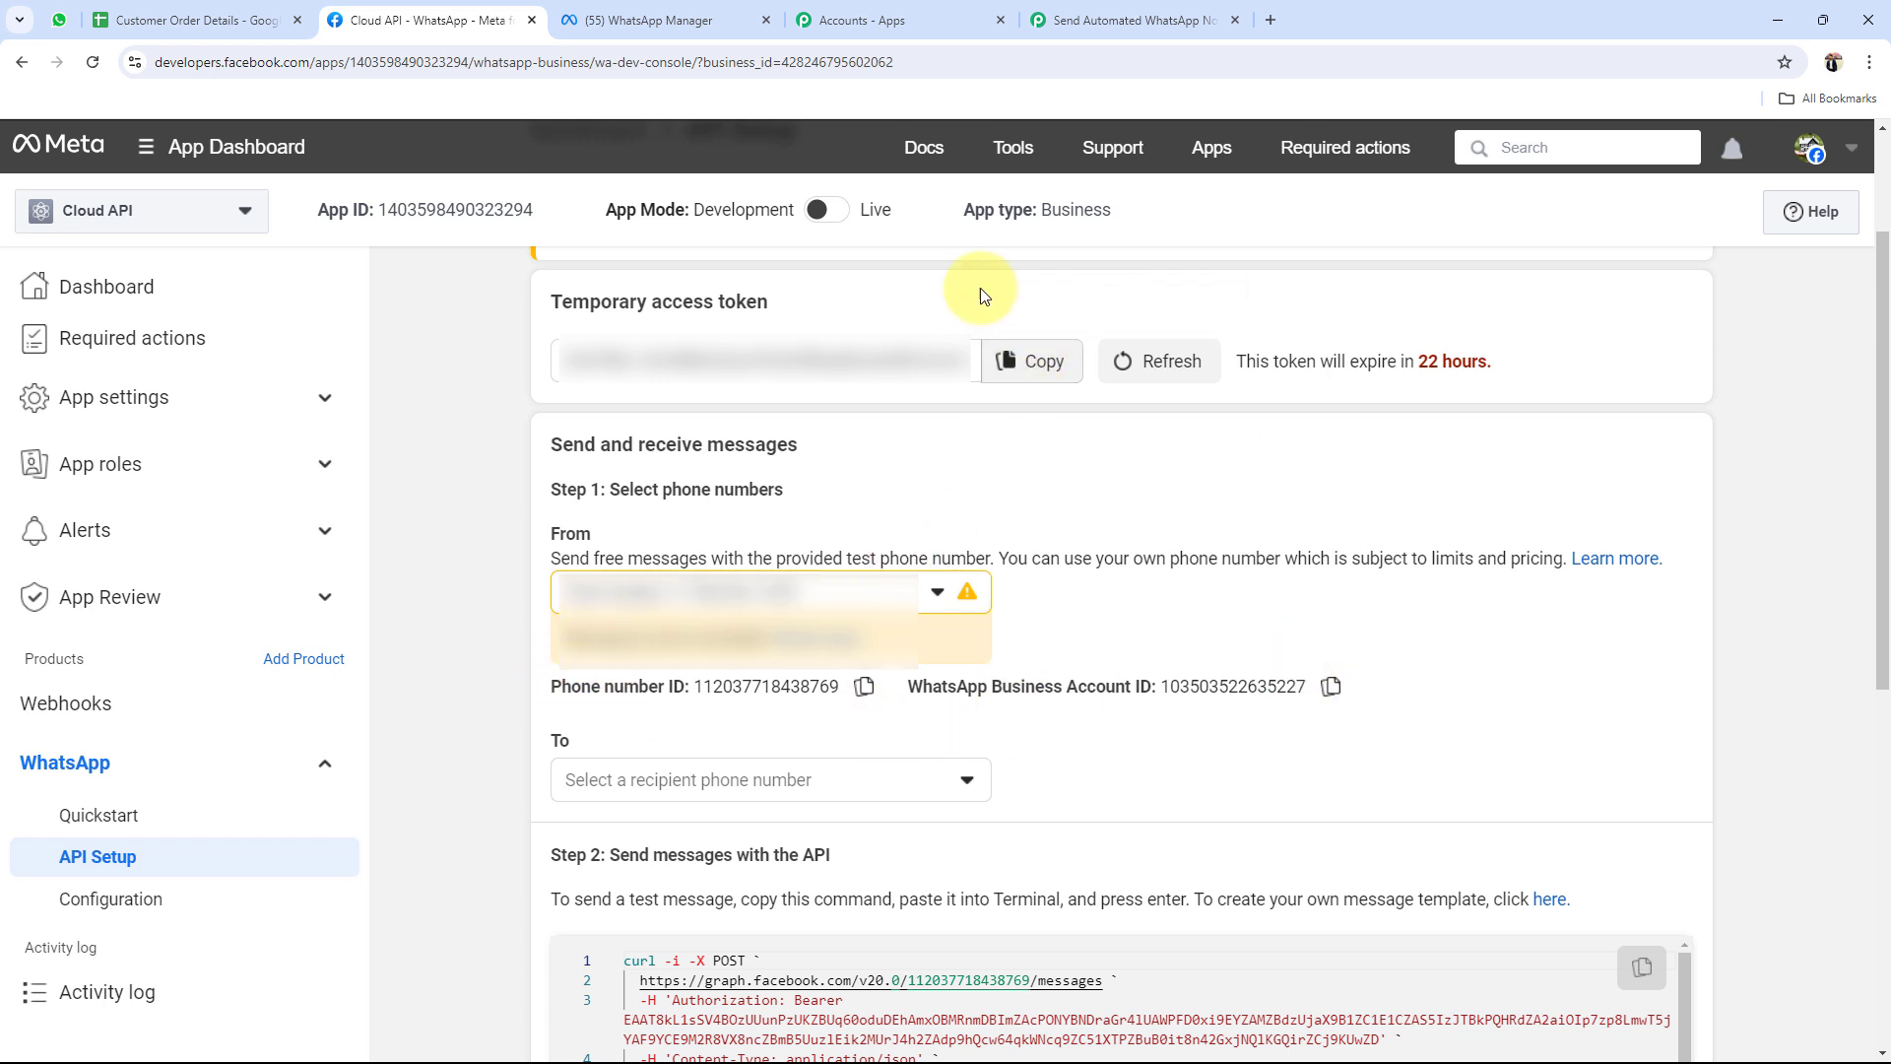
click(1083, 19)
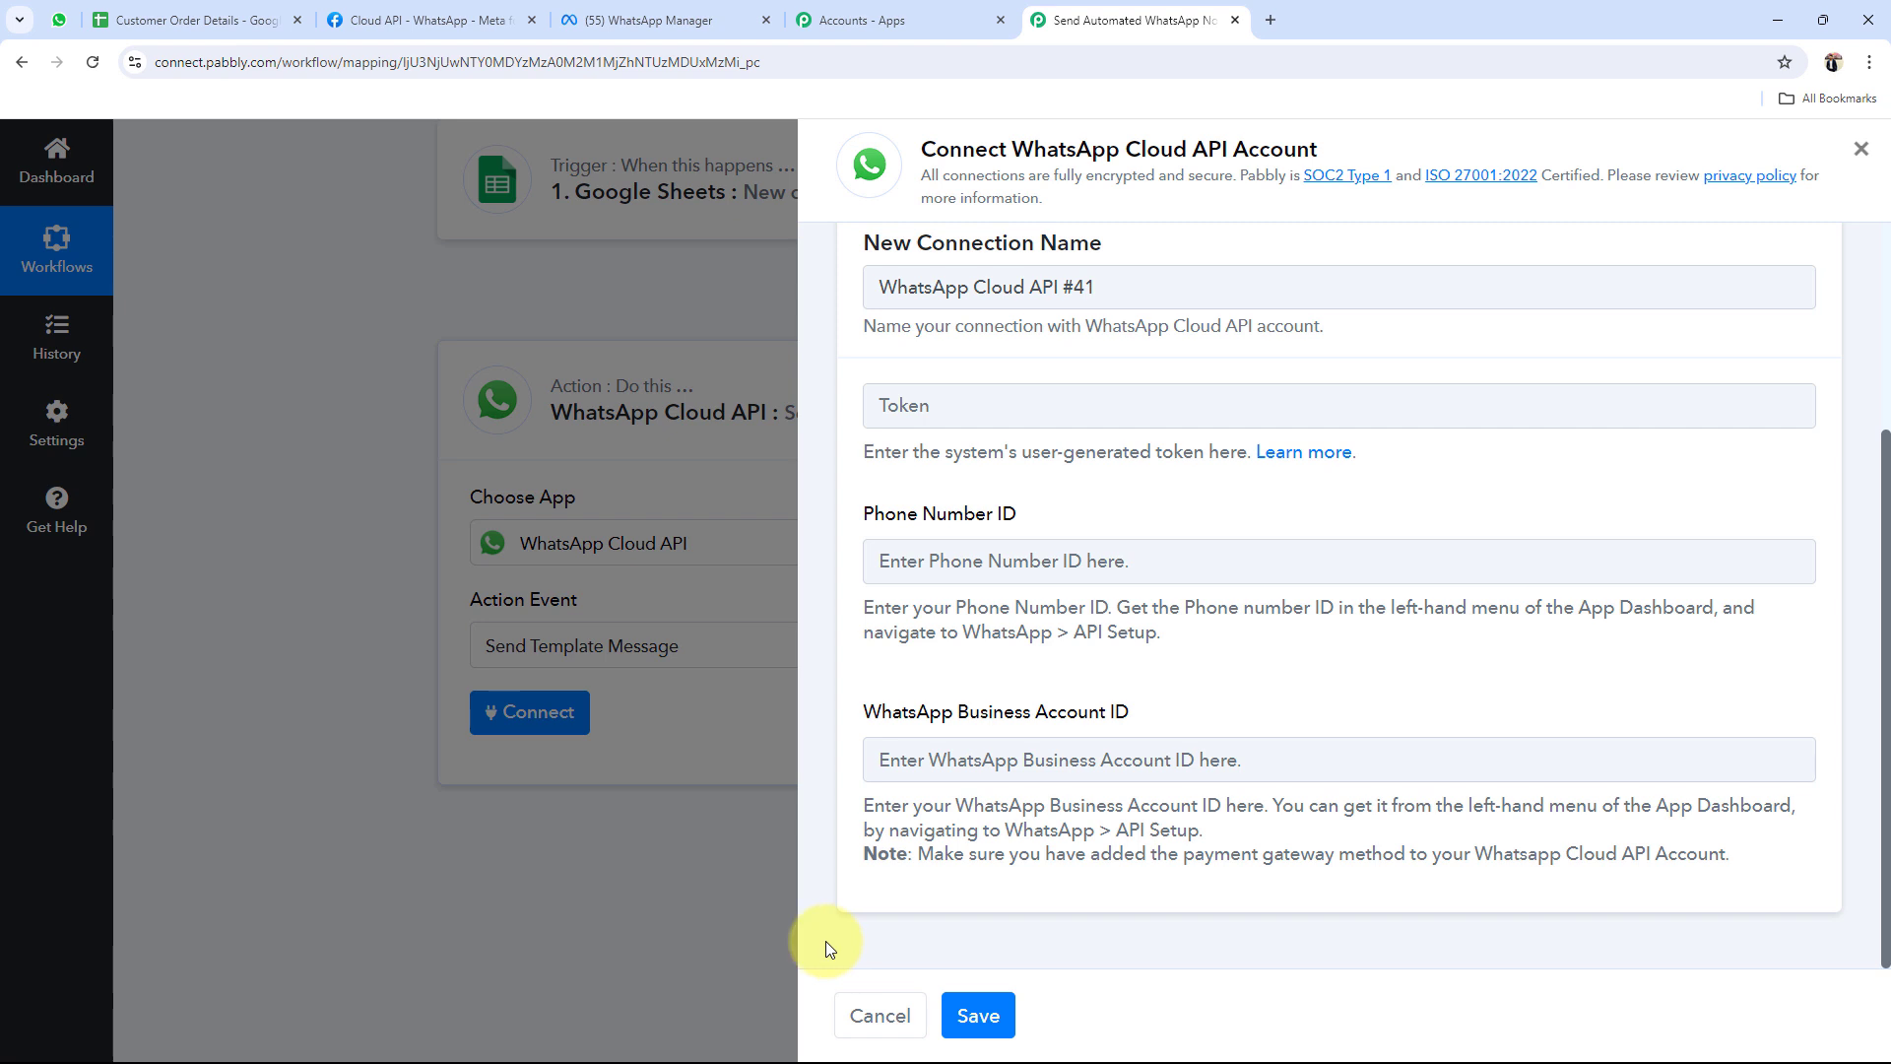
scroll(826, 942, up, 3)
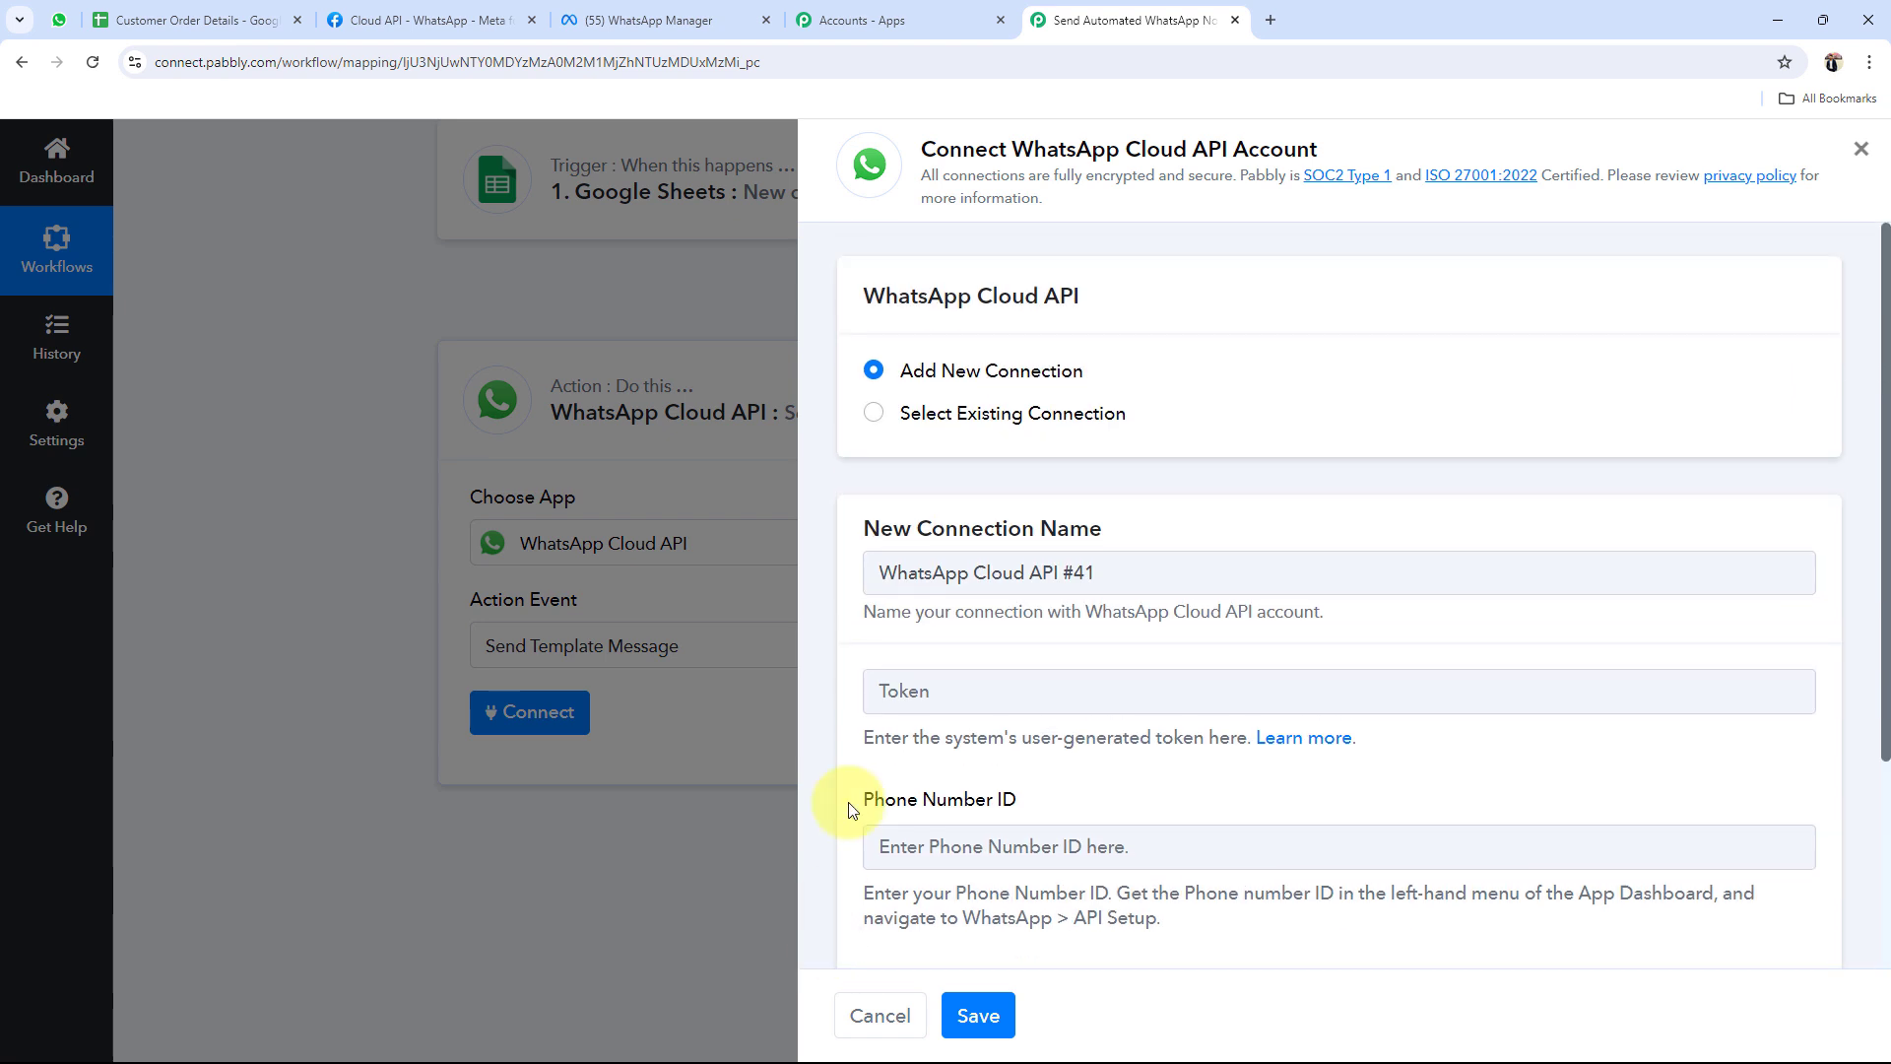
Save the action with the existing WhatsApp Cloud API #40 connection, then return to Meta's API Setup
click(875, 414)
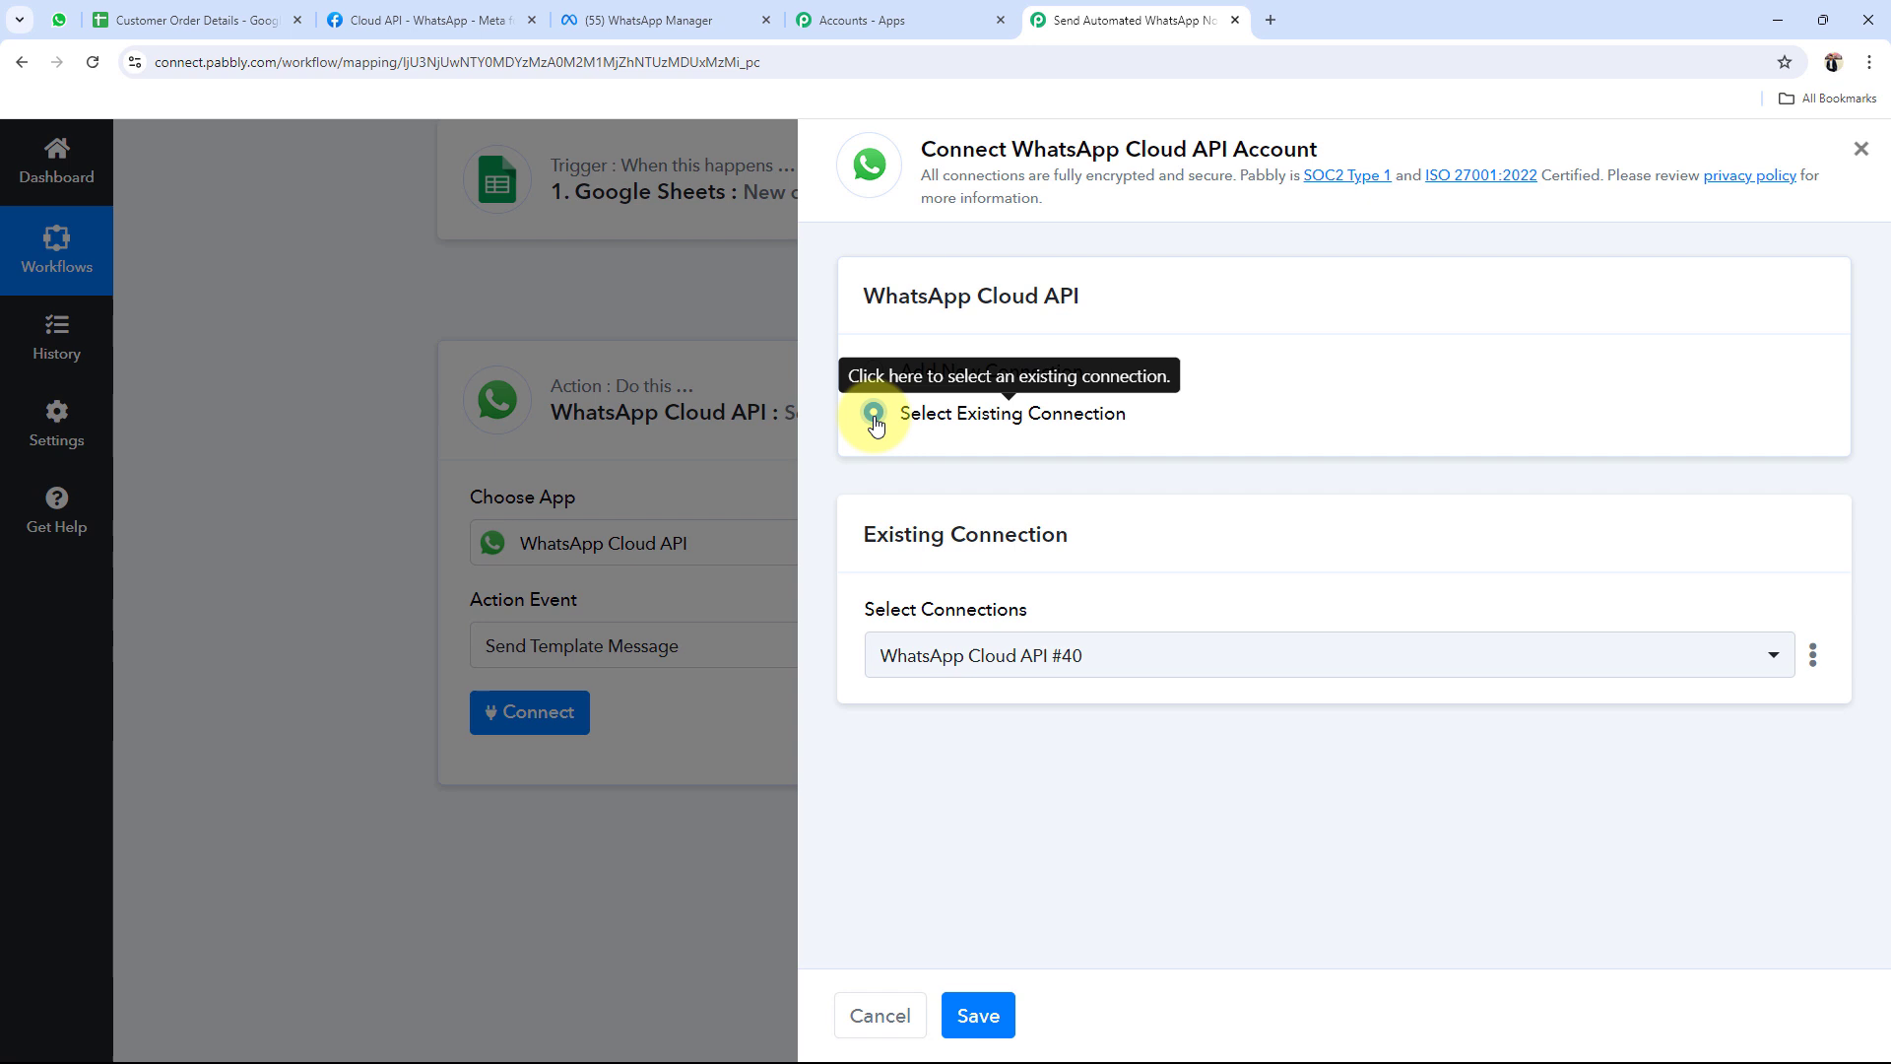
click(977, 1015)
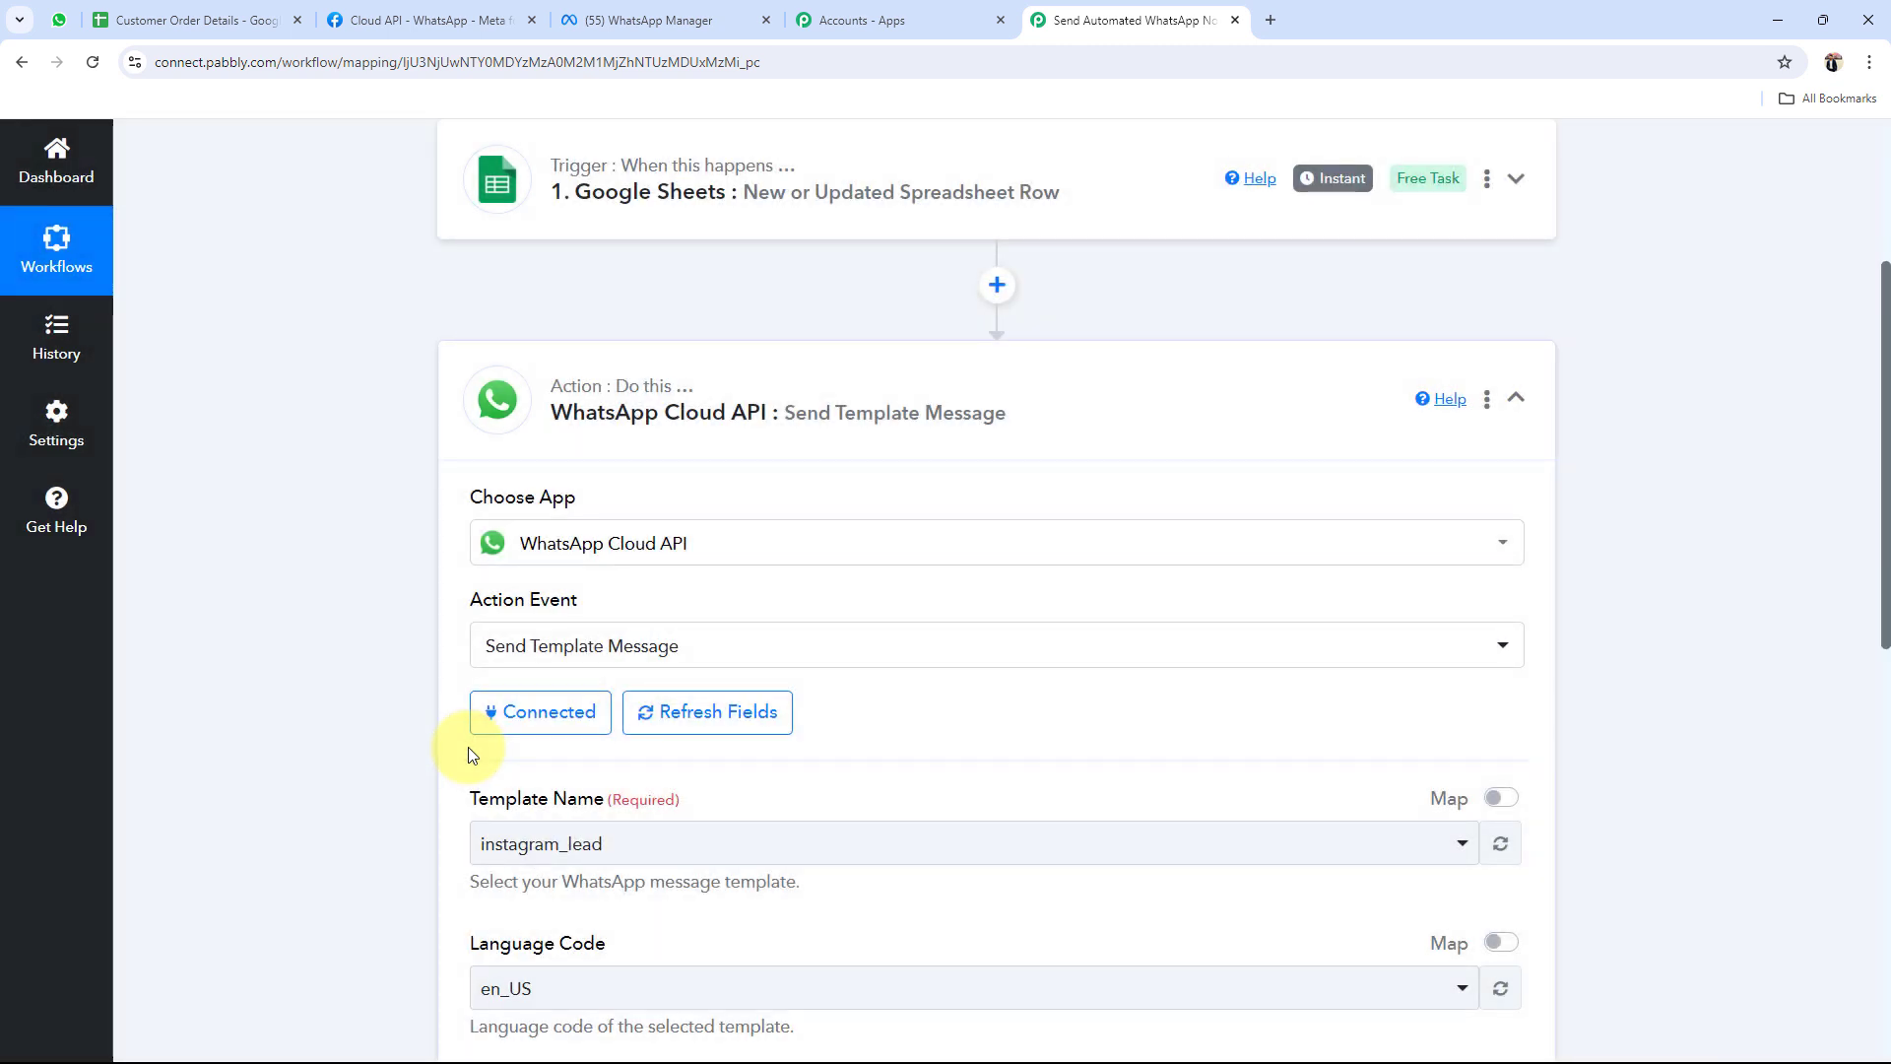
scroll(469, 755, down, 1)
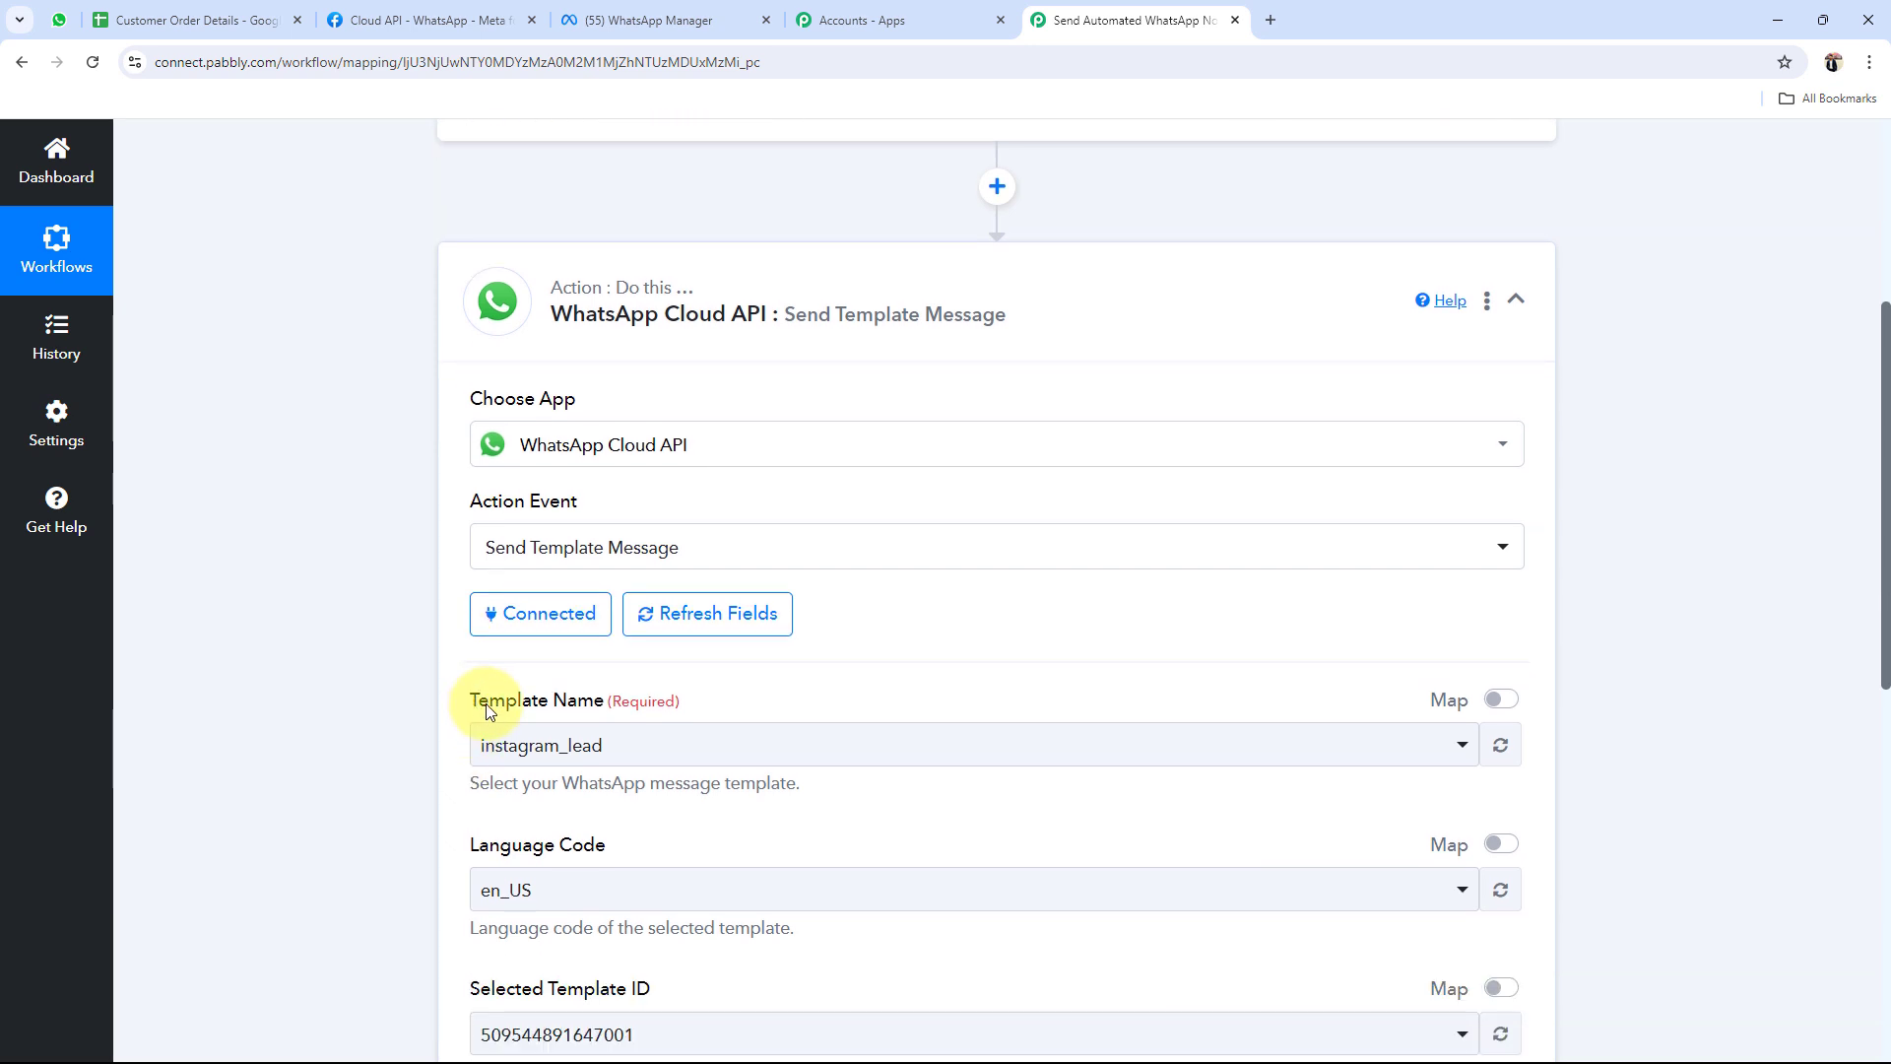
drag(473, 705, 579, 705)
click(321, 713)
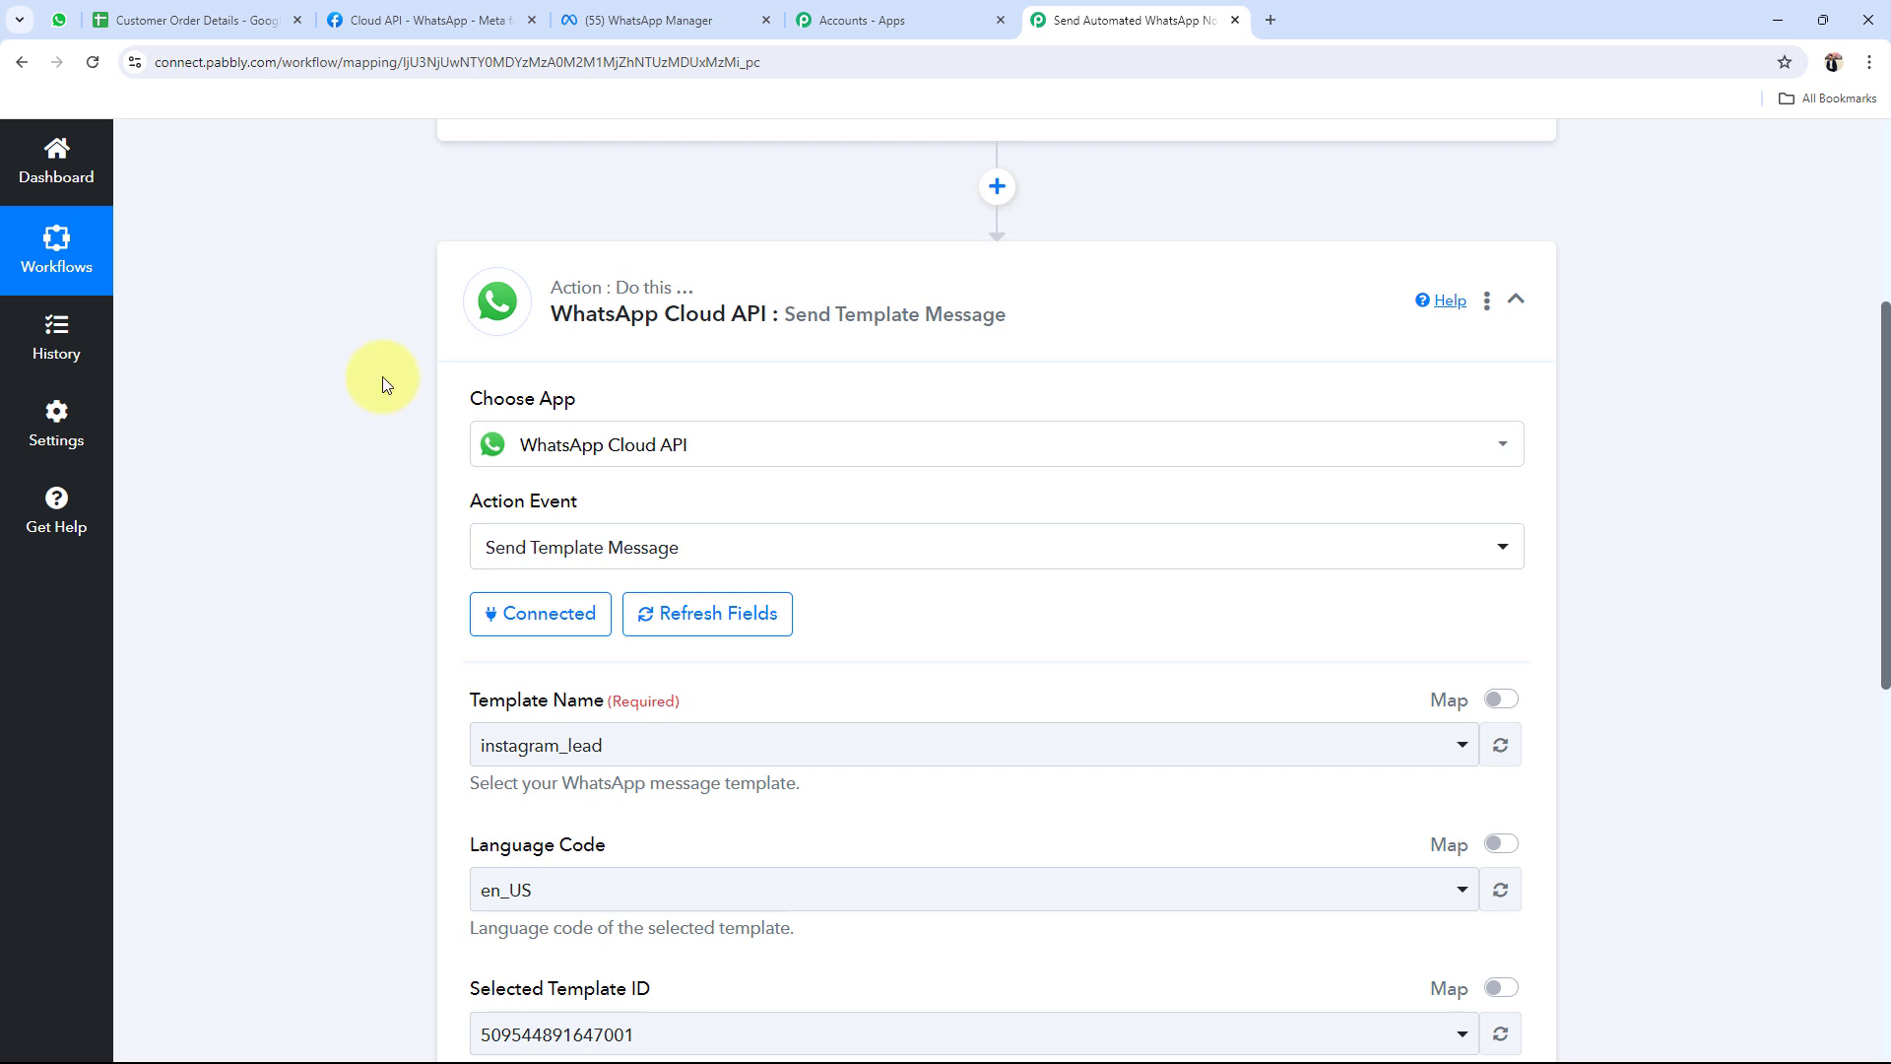
click(423, 20)
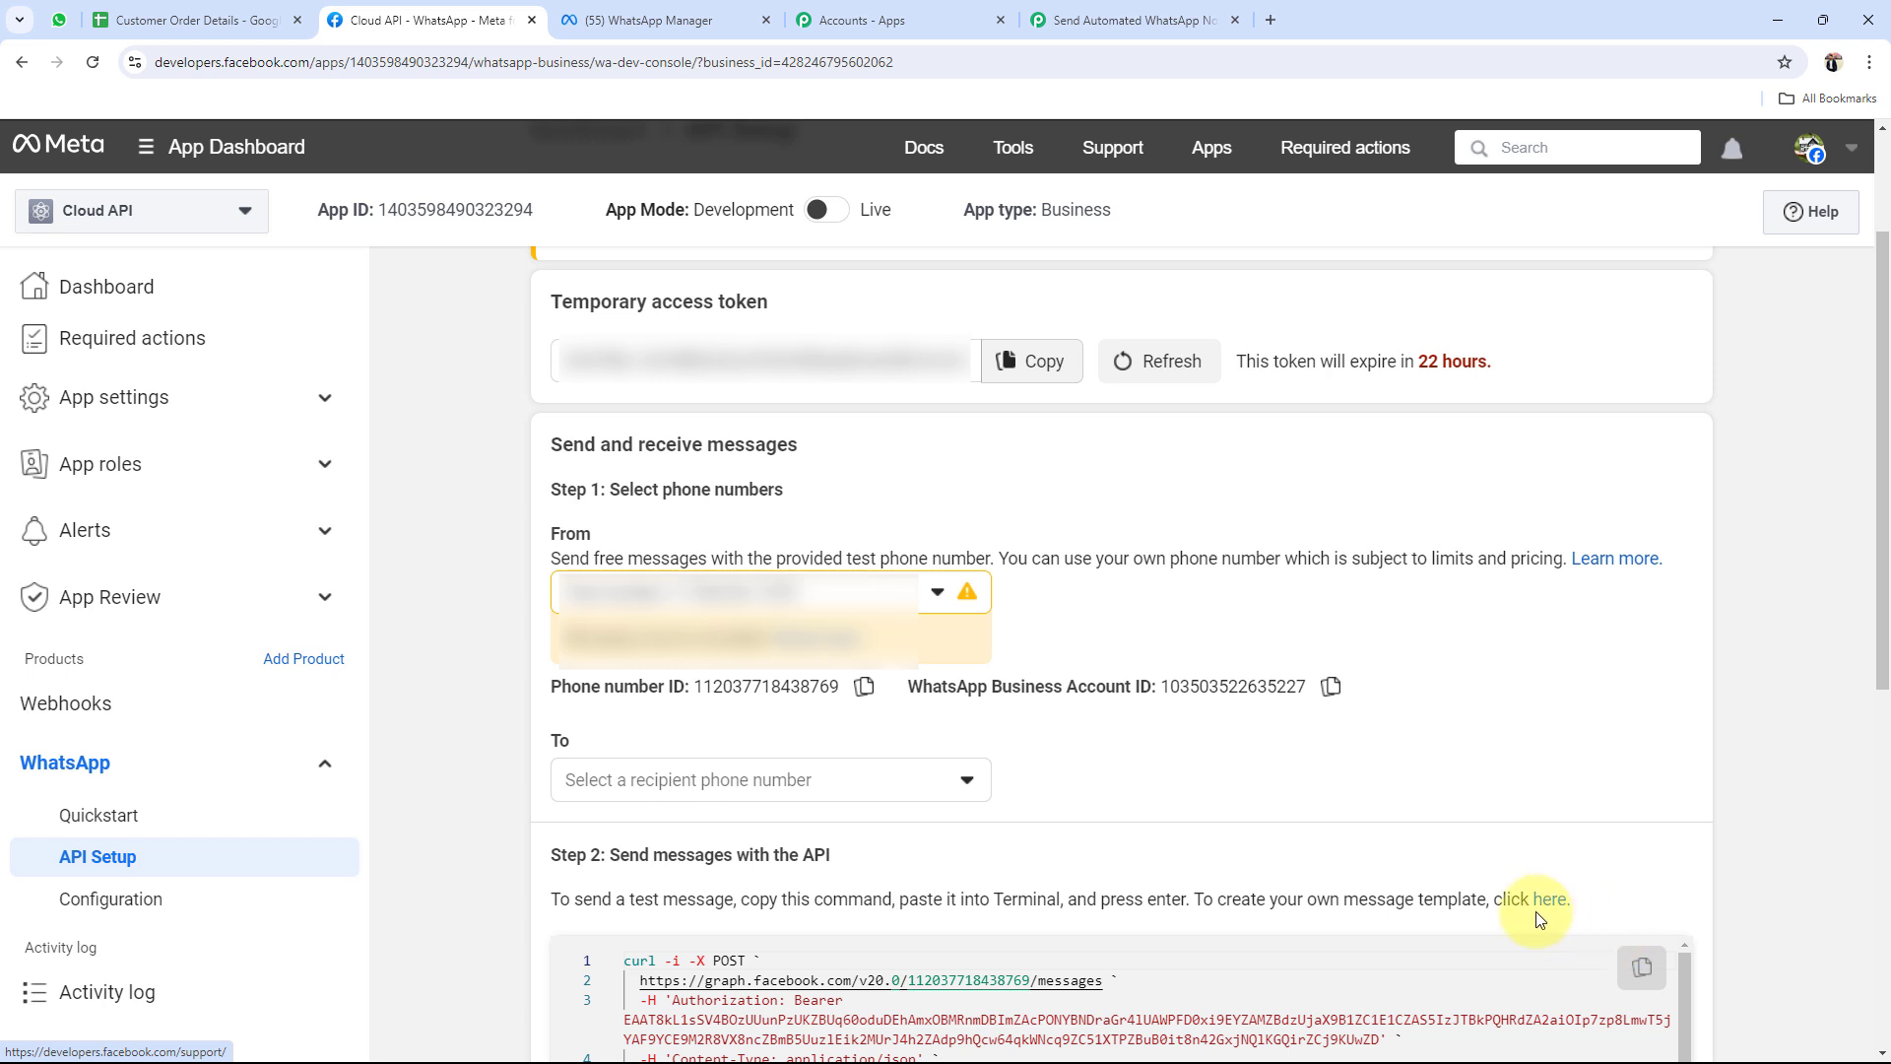
Open the WhatsApp Manager message templates page and browse the template list
click(1552, 899)
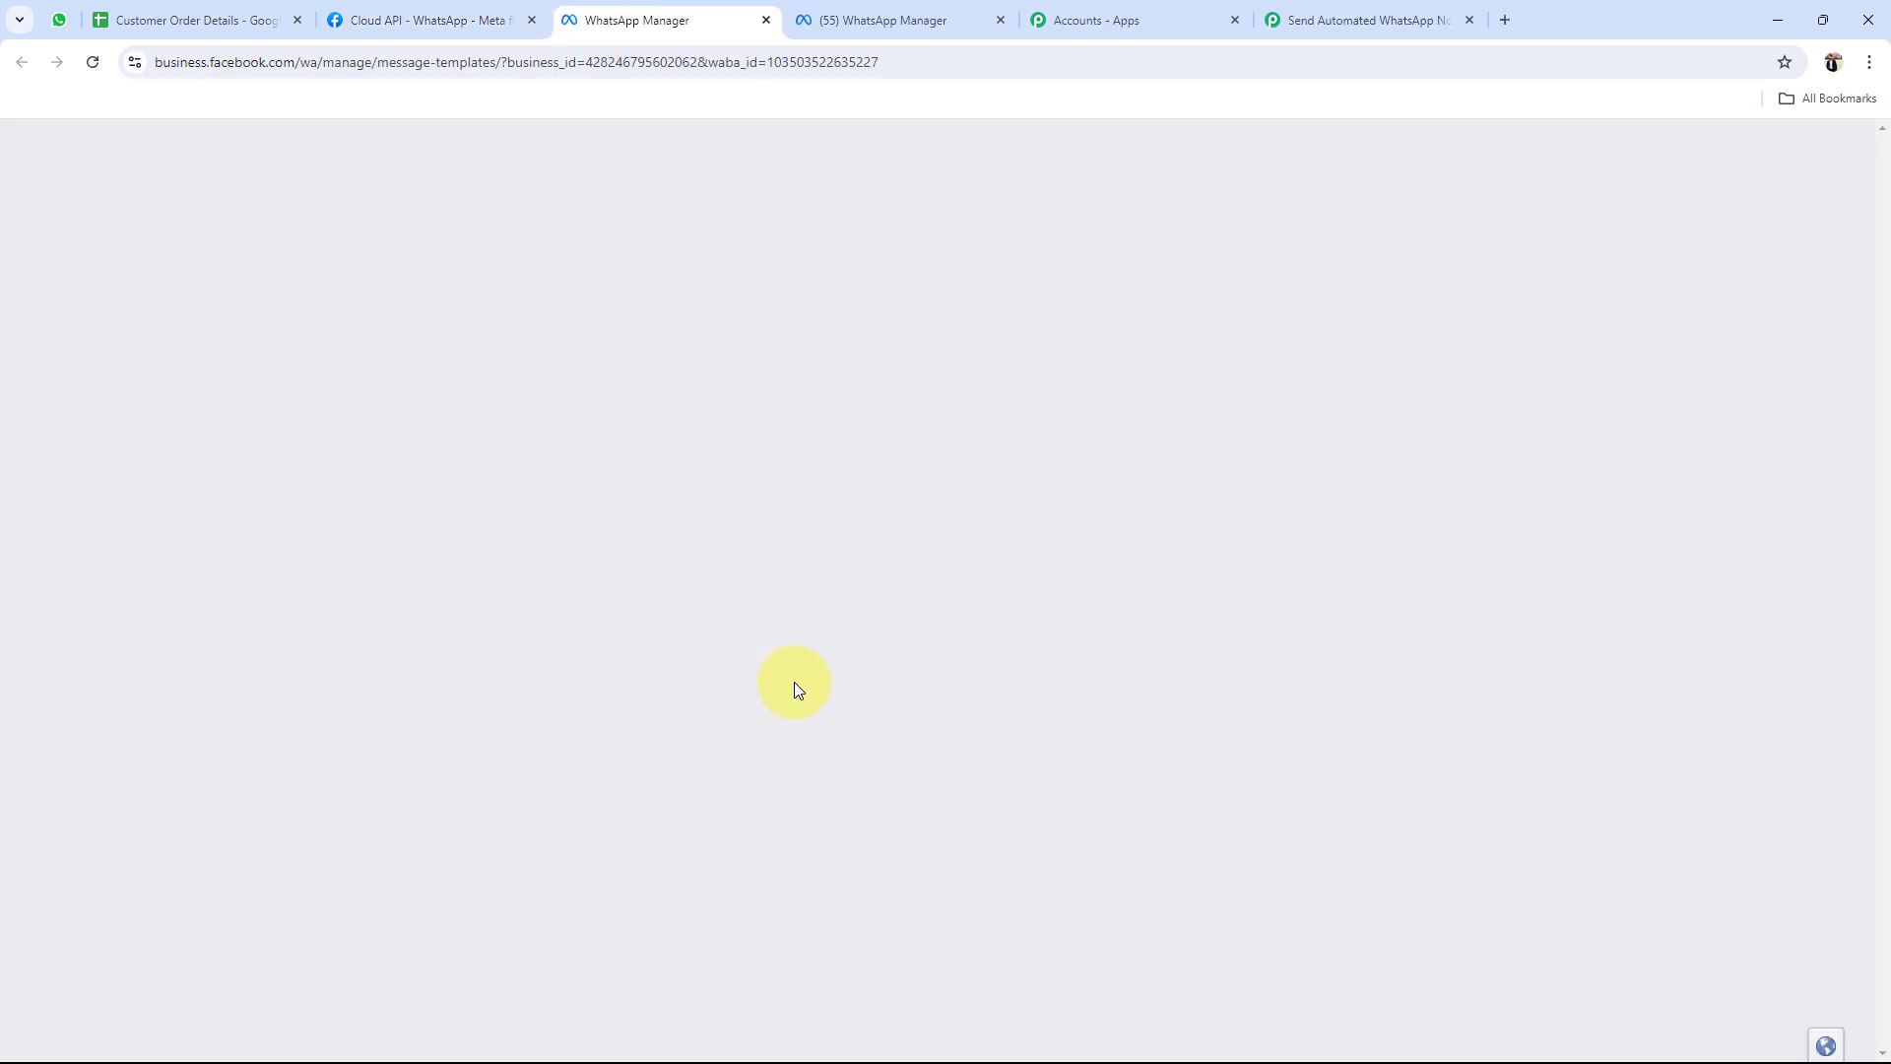
scroll(796, 688, down, 5)
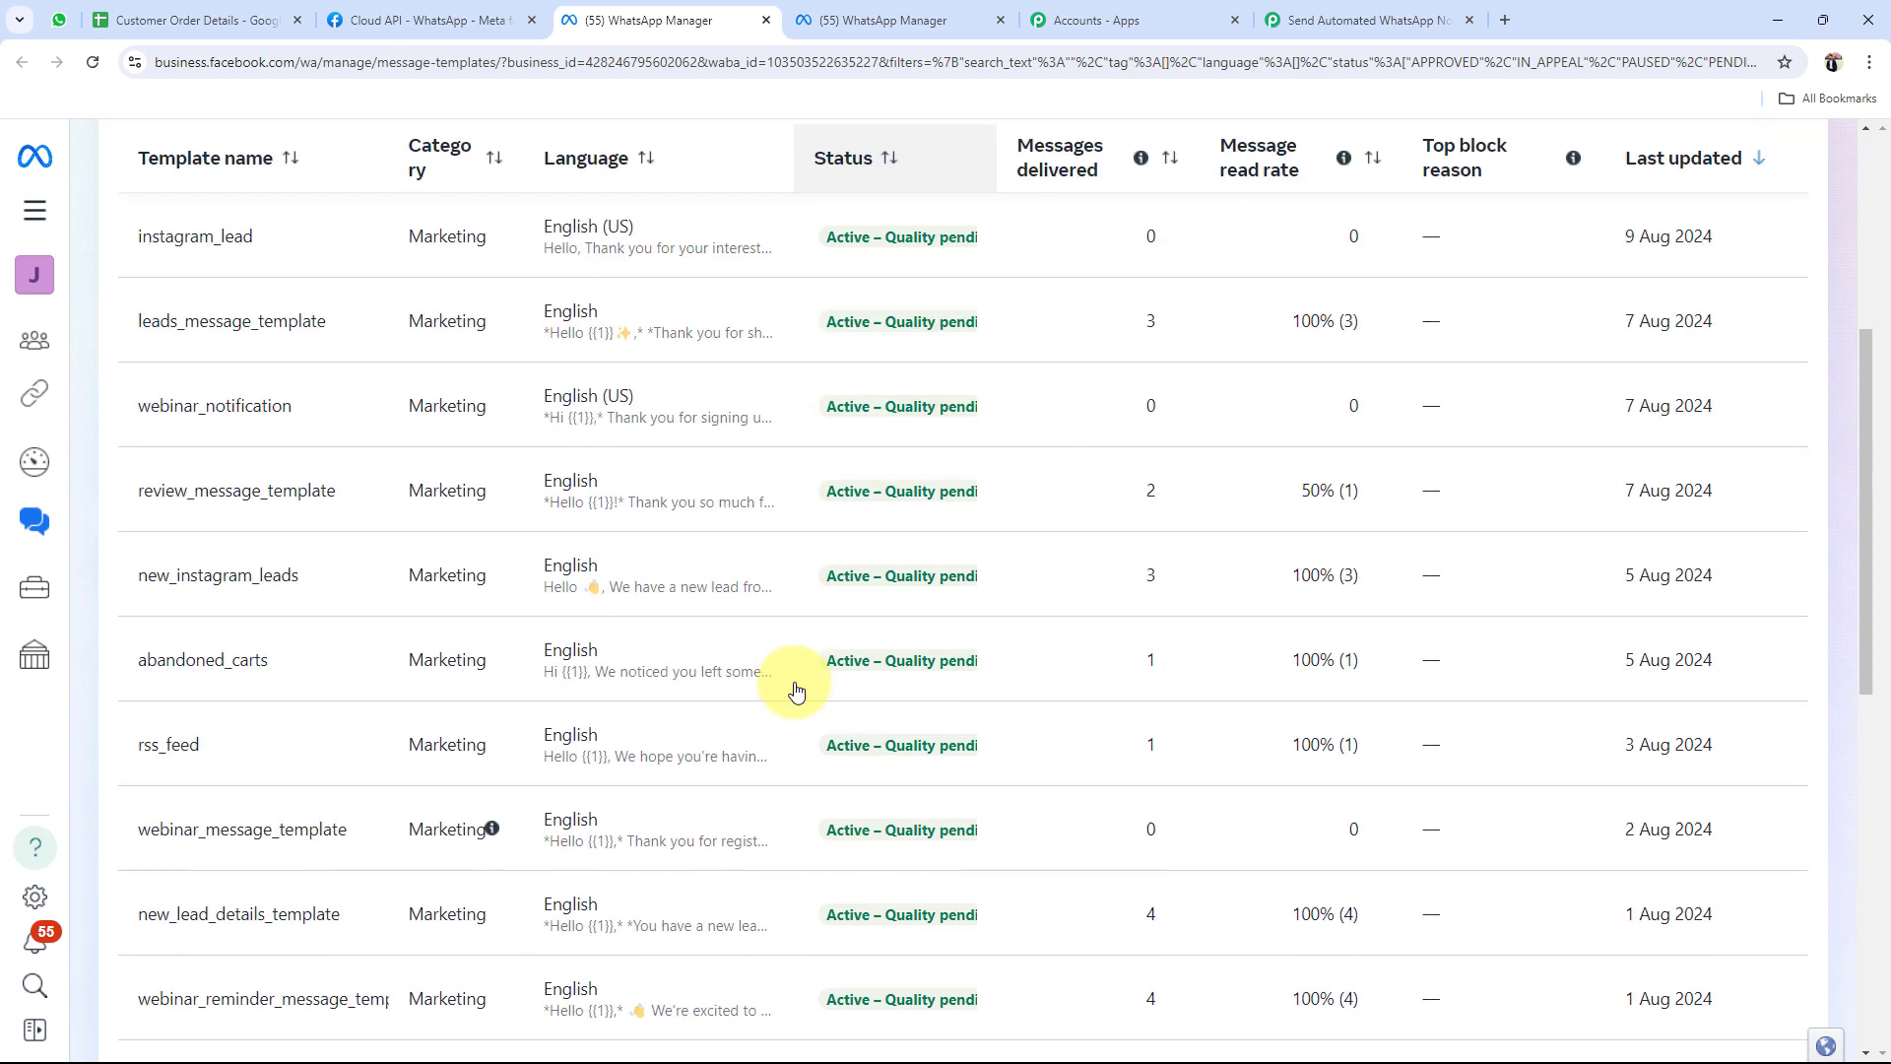
scroll(796, 688, down, 5)
scroll(795, 689, down, 5)
scroll(796, 689, up, 5)
scroll(796, 689, up, 5)
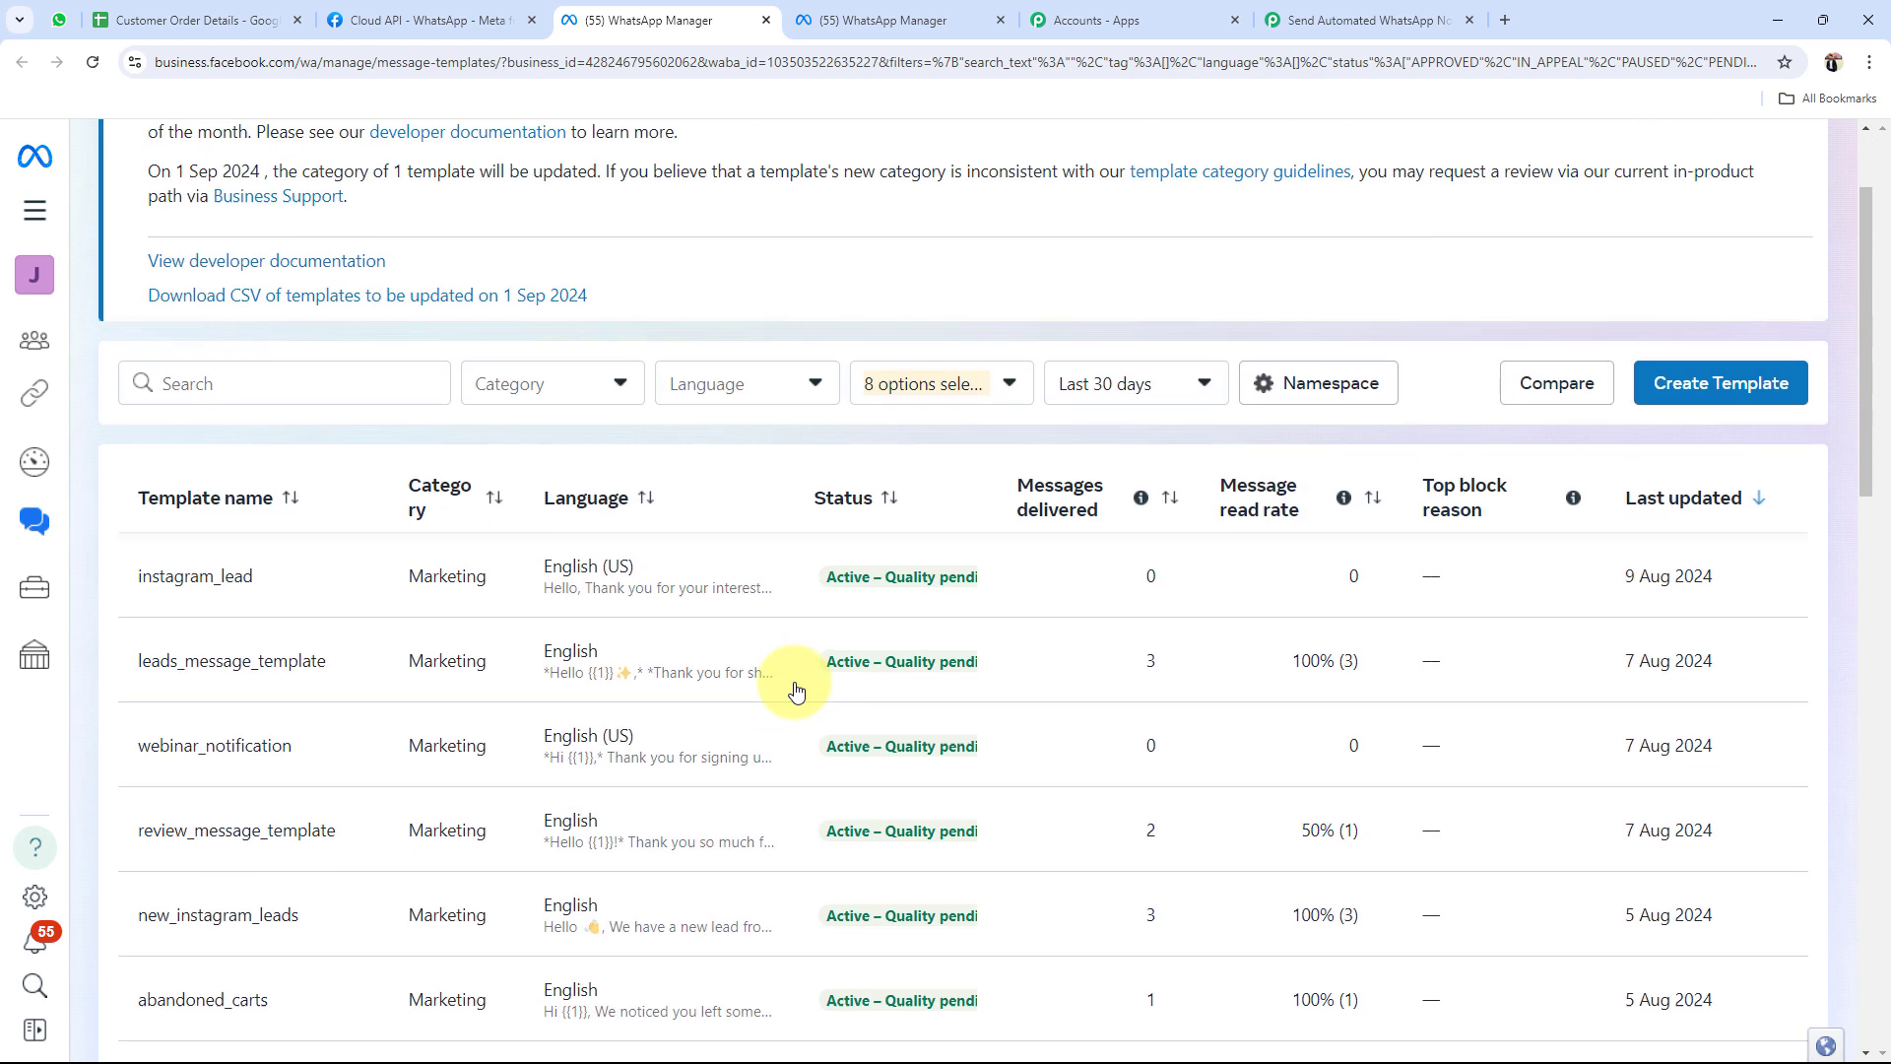
scroll(796, 687, up, 2)
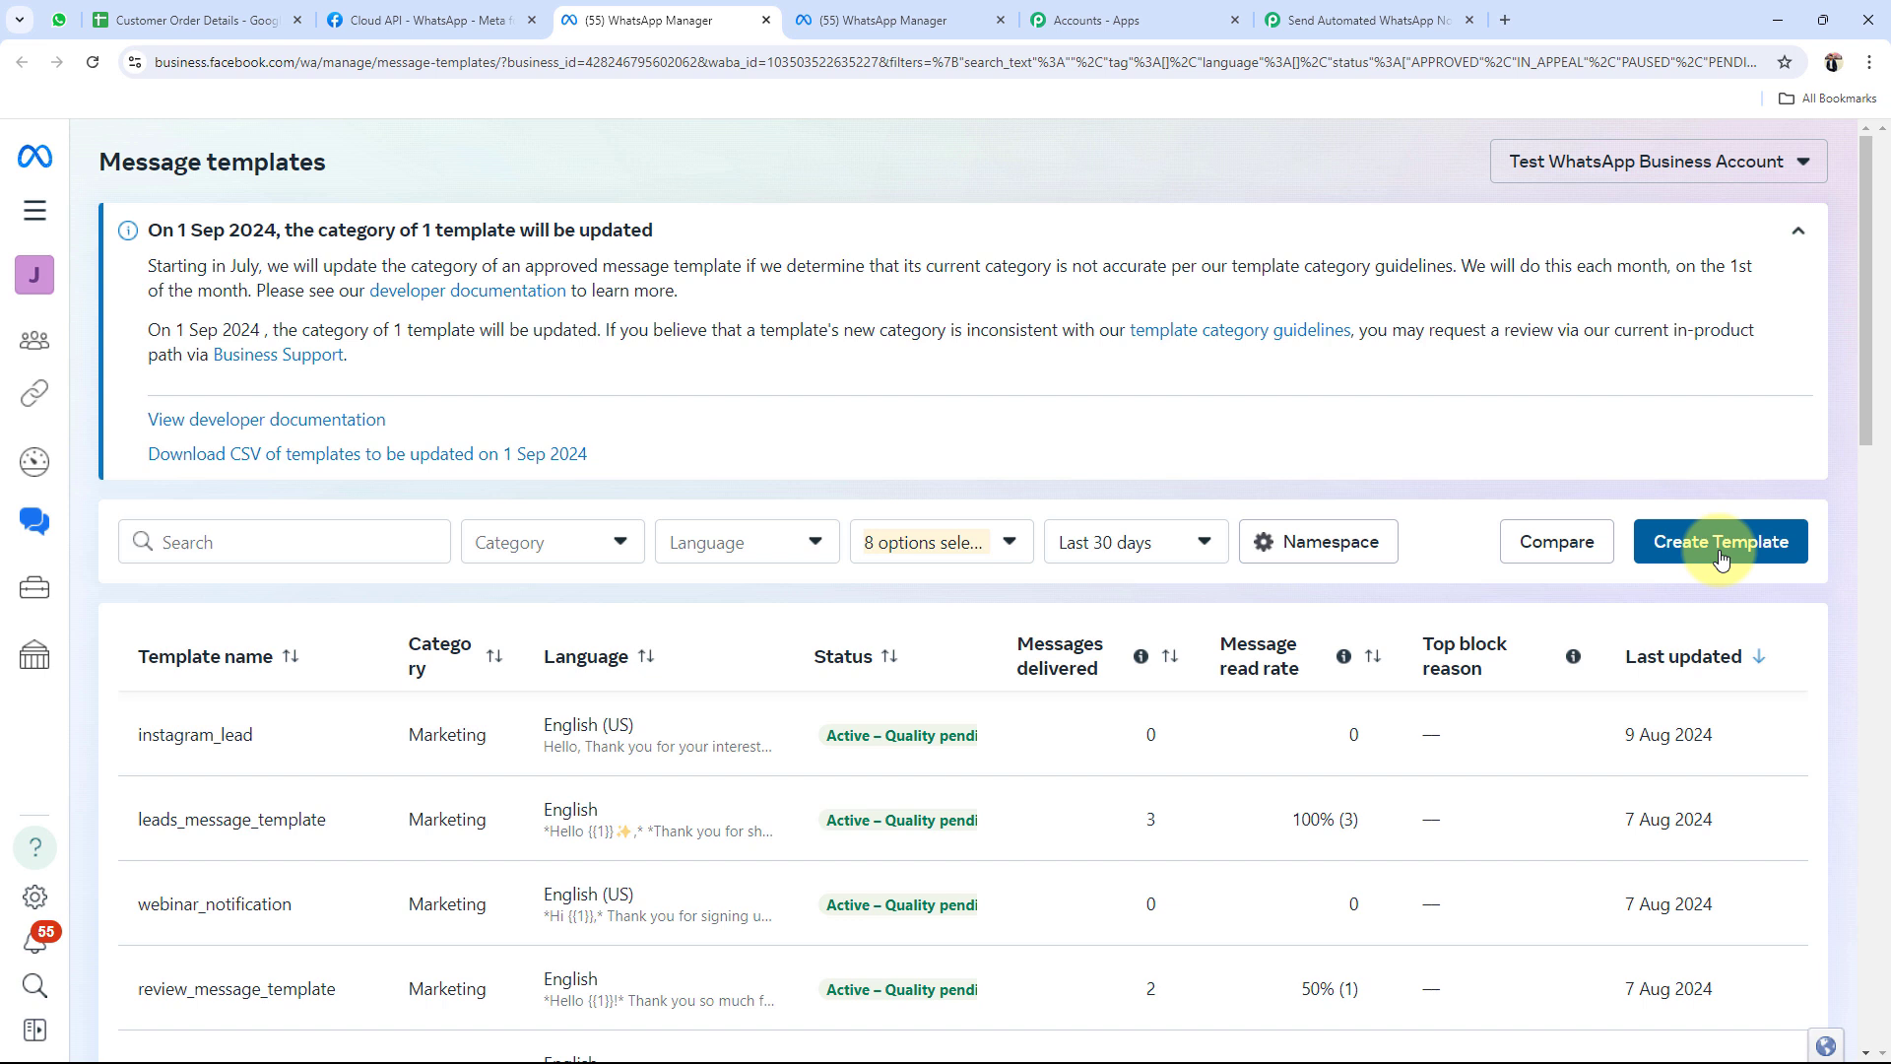
Review order_status_template's body preview and its {{1}} variable after Hello
click(896, 20)
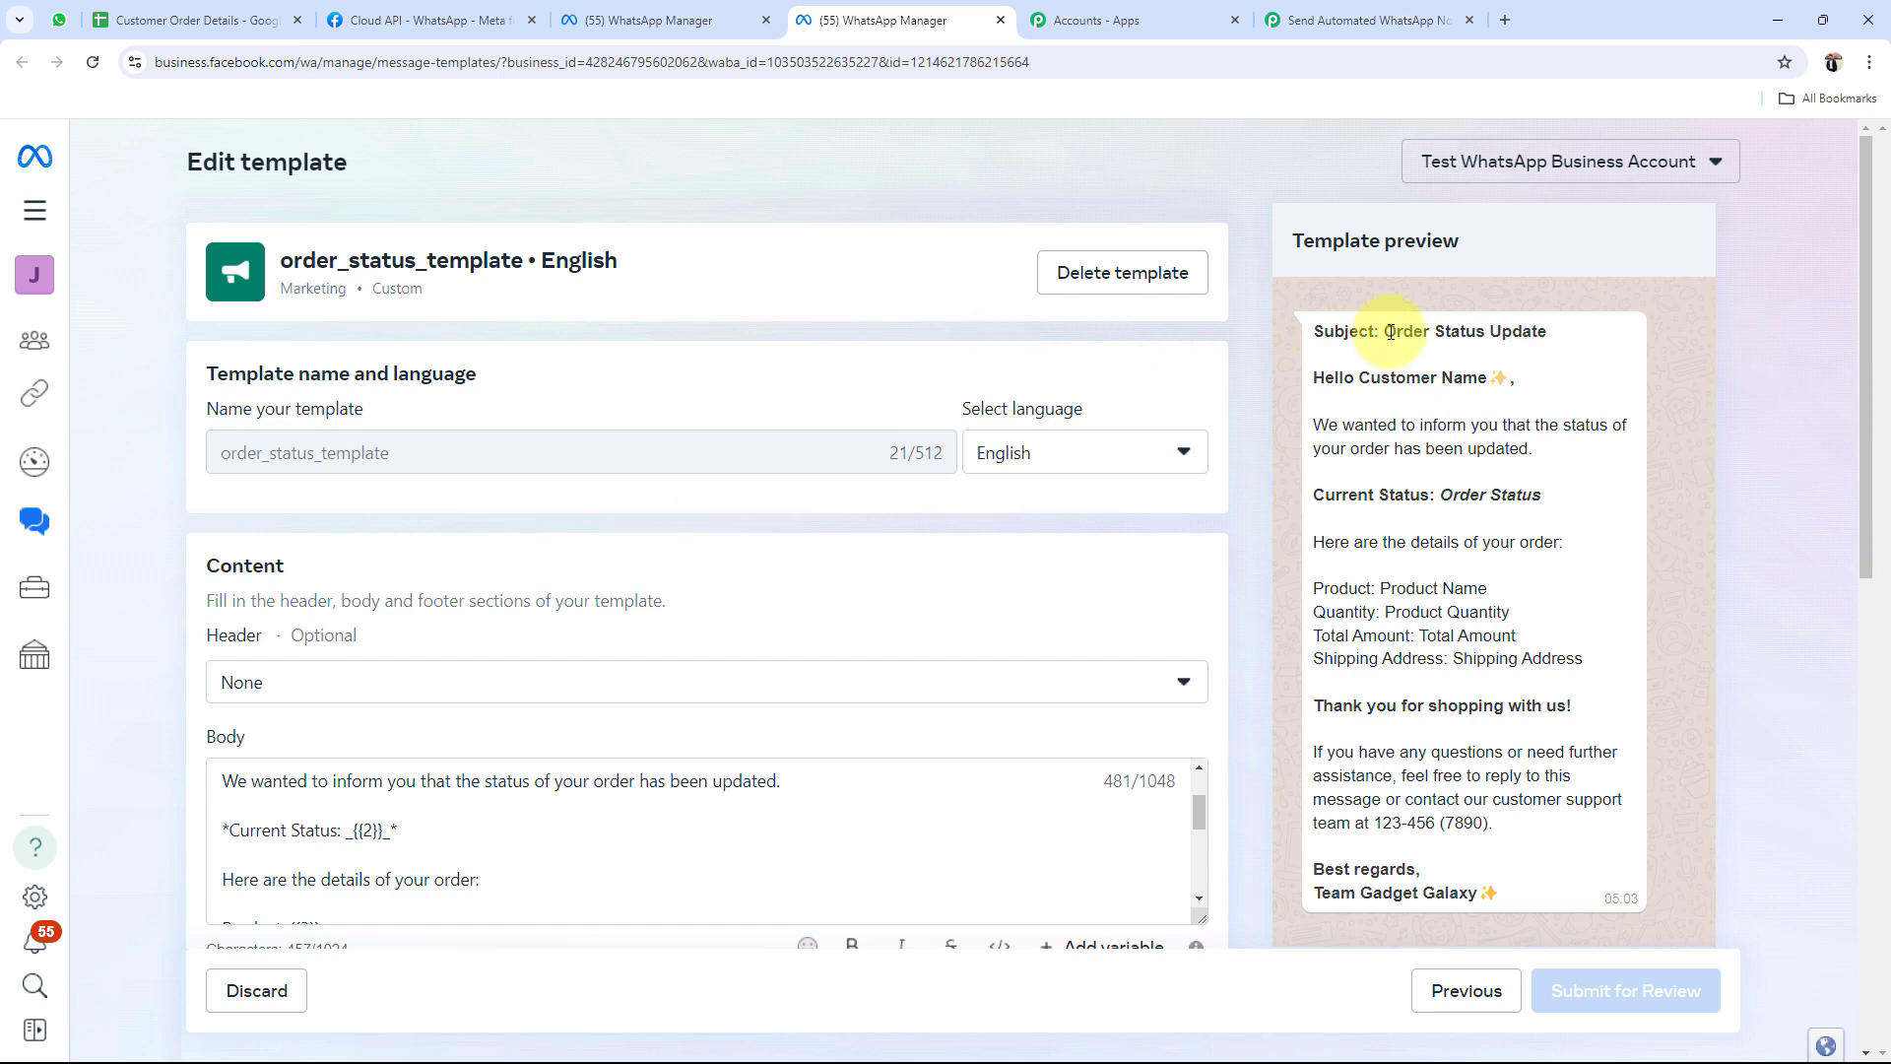
drag(1306, 330, 1741, 961)
click(1672, 774)
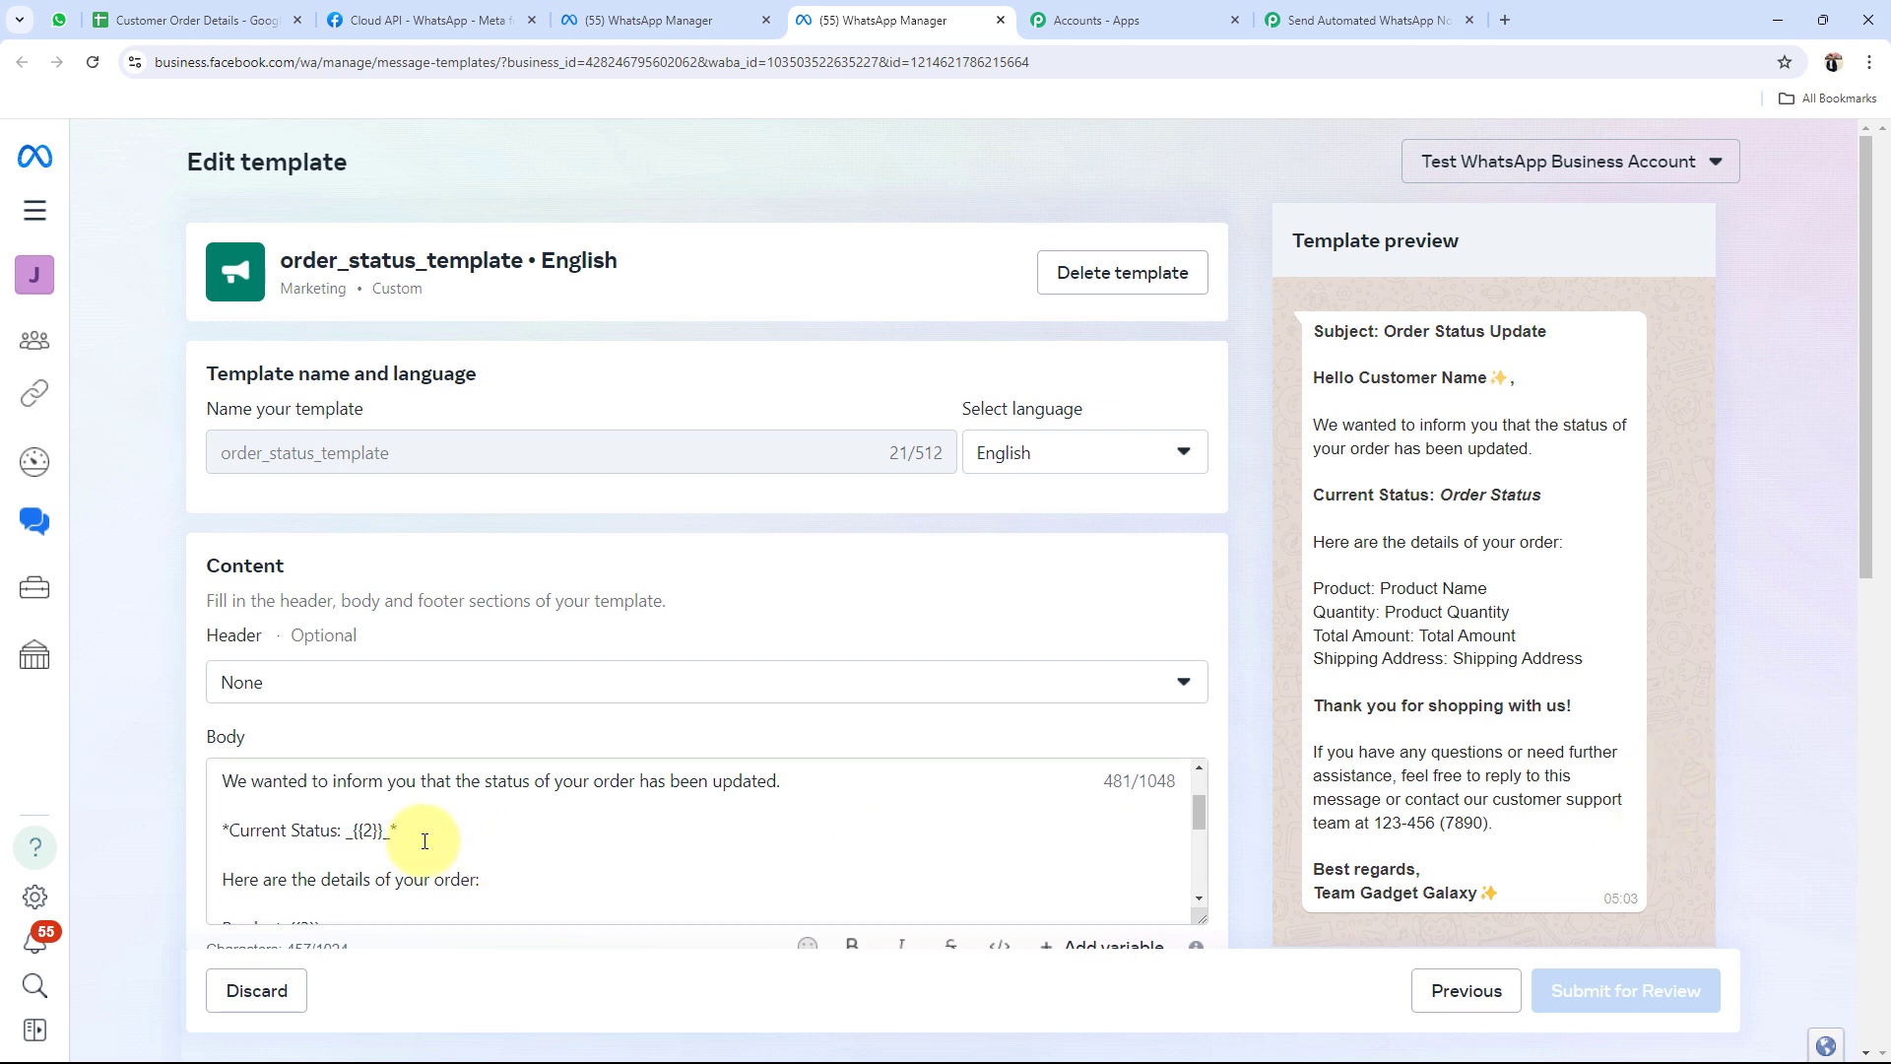
scroll(556, 860, up, 2)
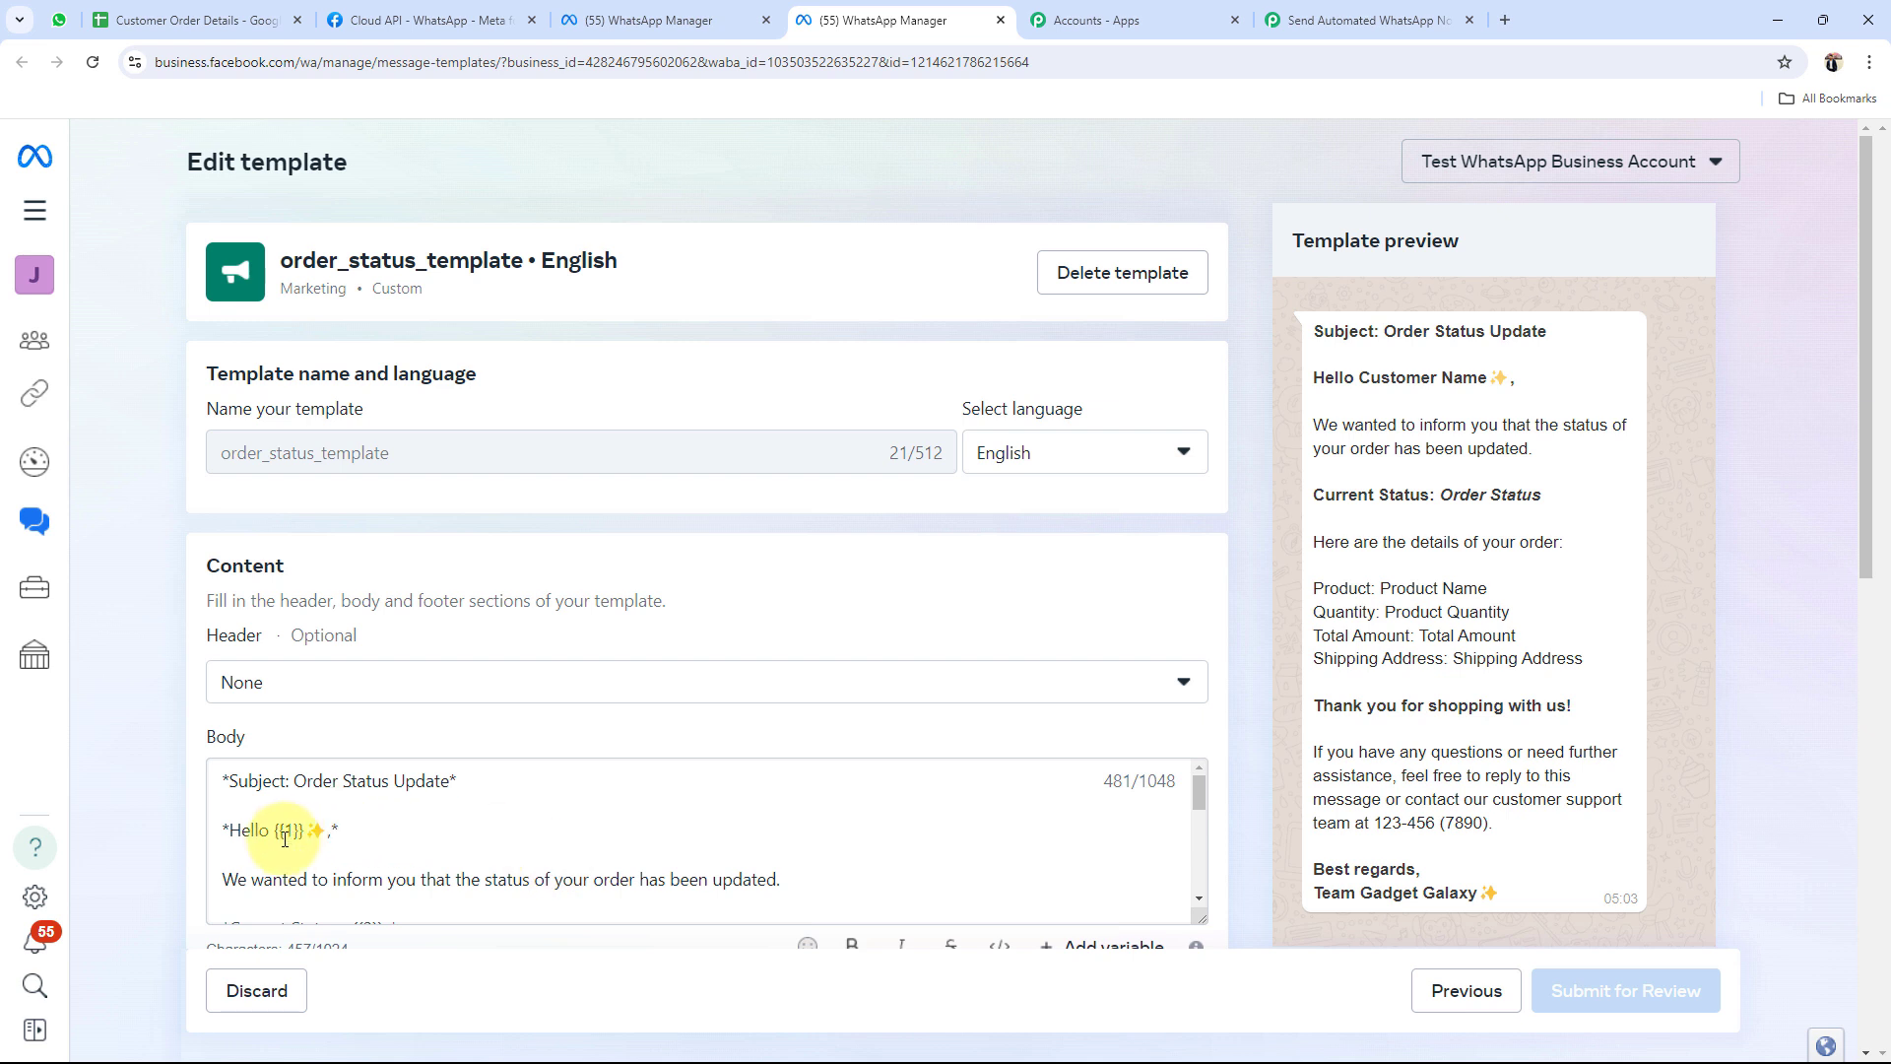
scroll(290, 839, down, 1)
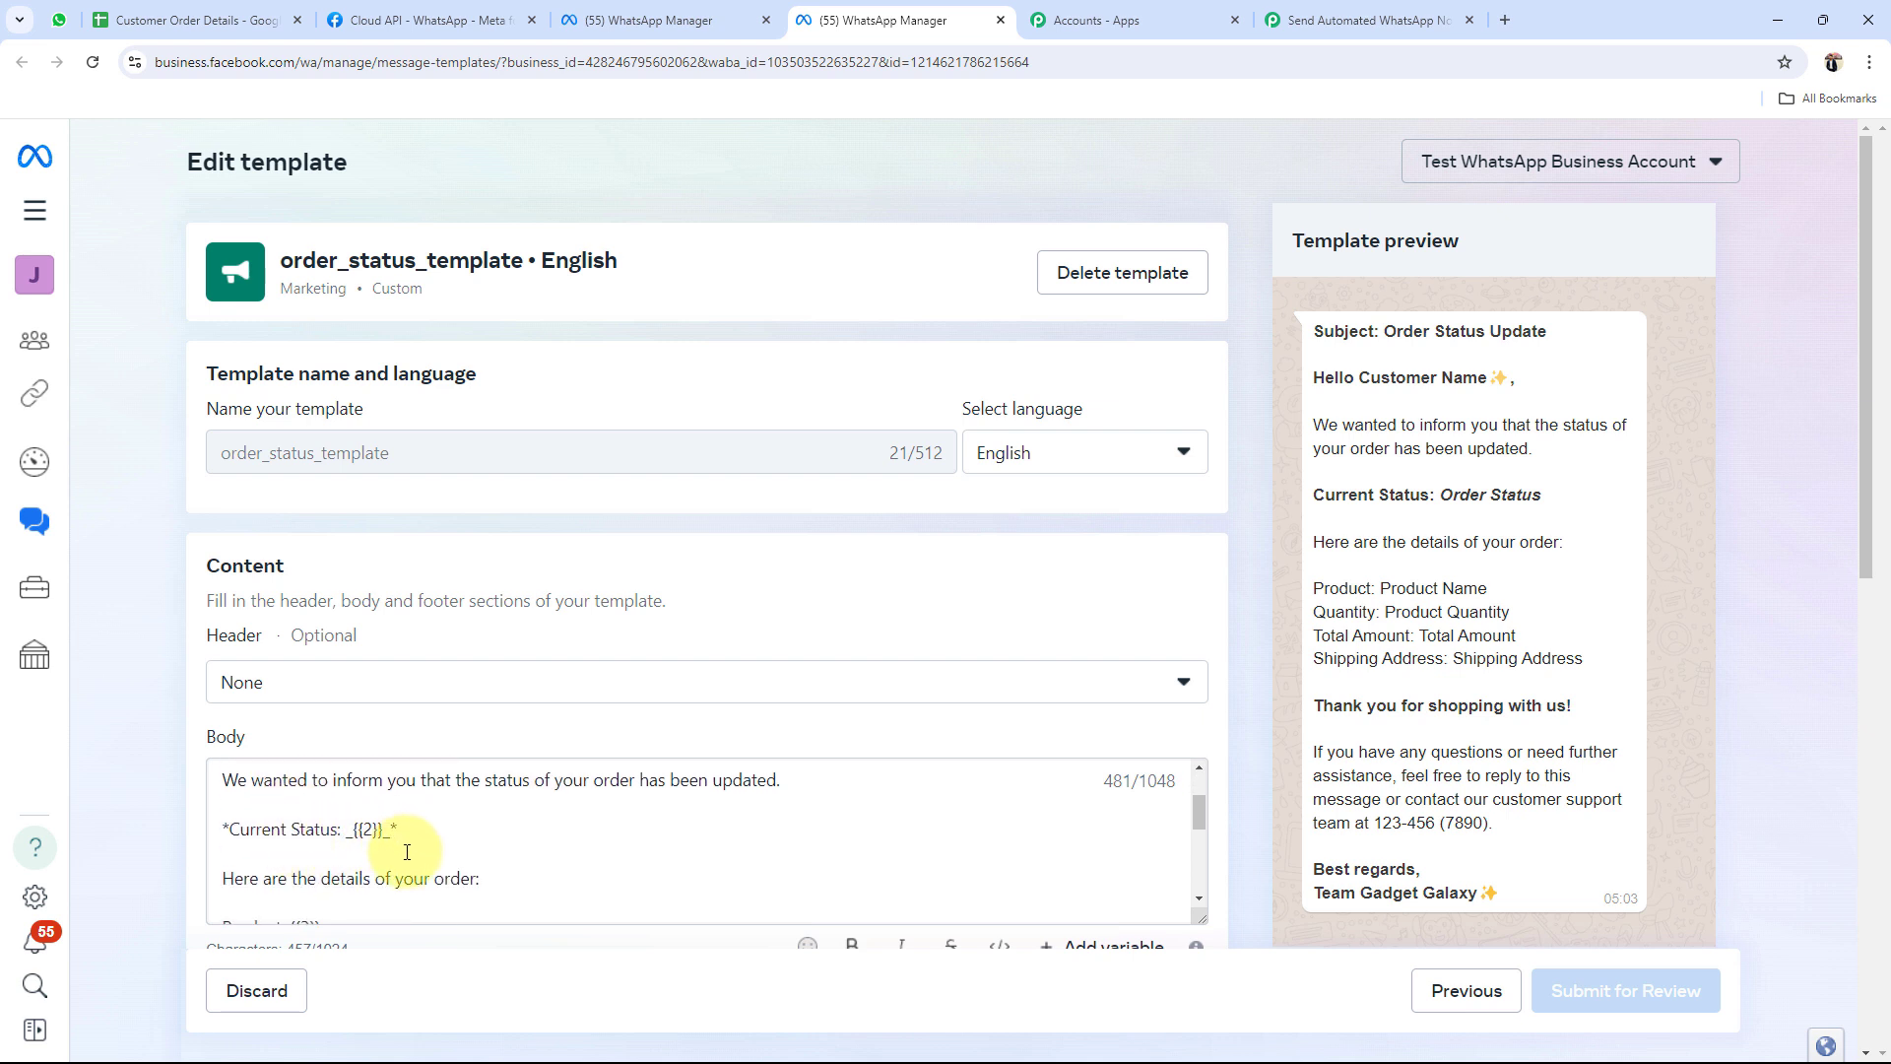
scroll(395, 828, down, 3)
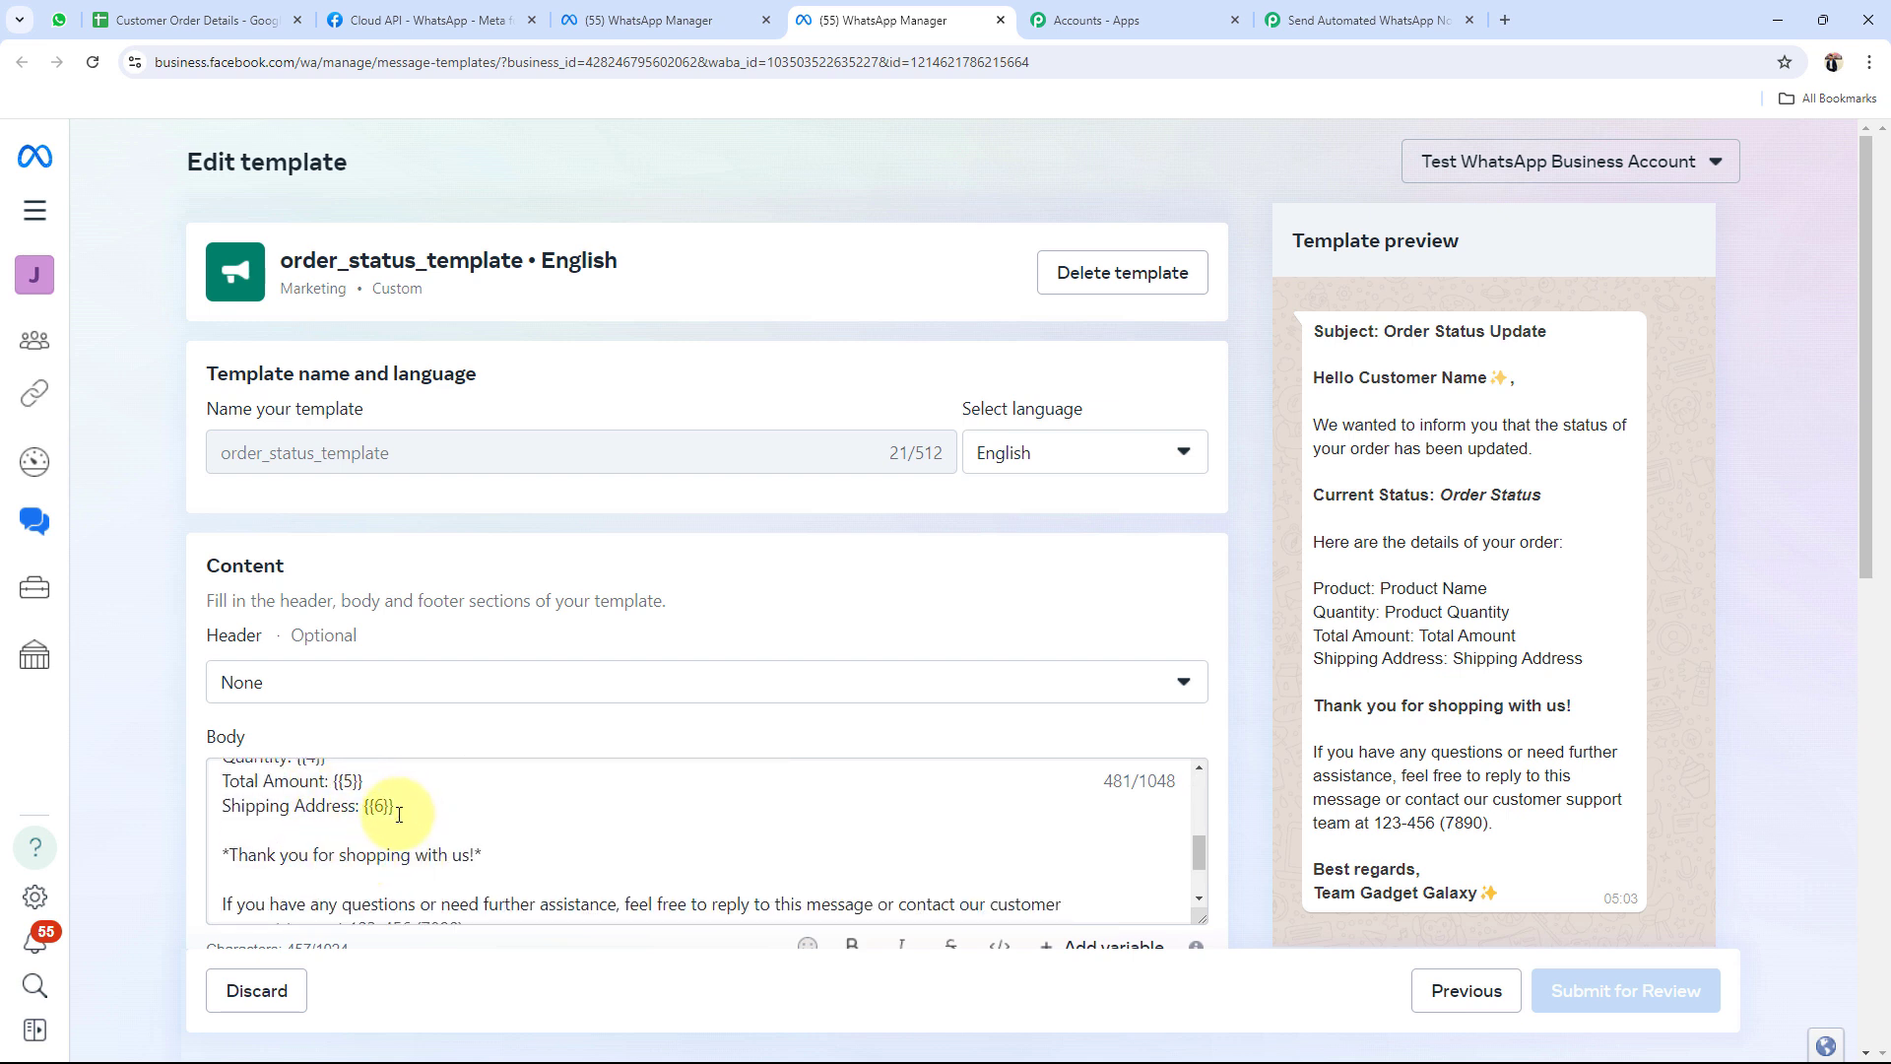
scroll(399, 814, up, 3)
scroll(399, 813, up, 2)
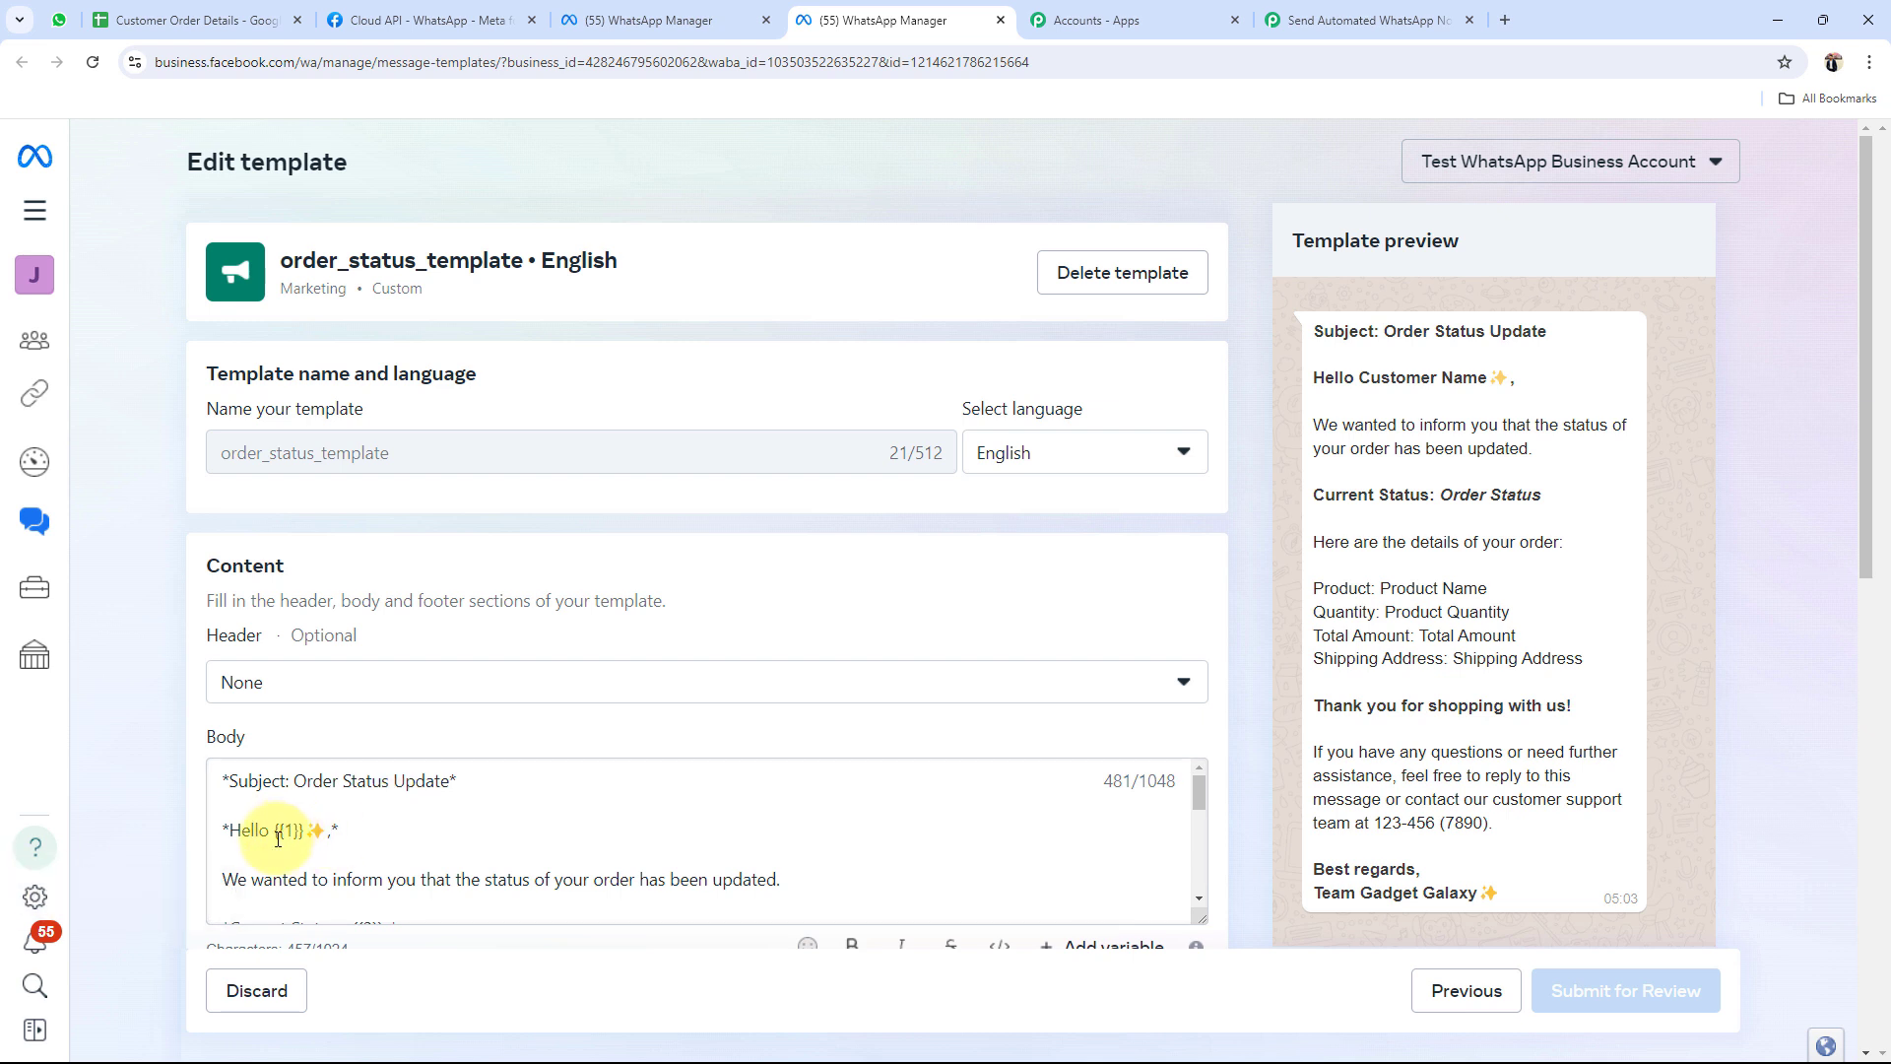
drag(275, 832, 296, 837)
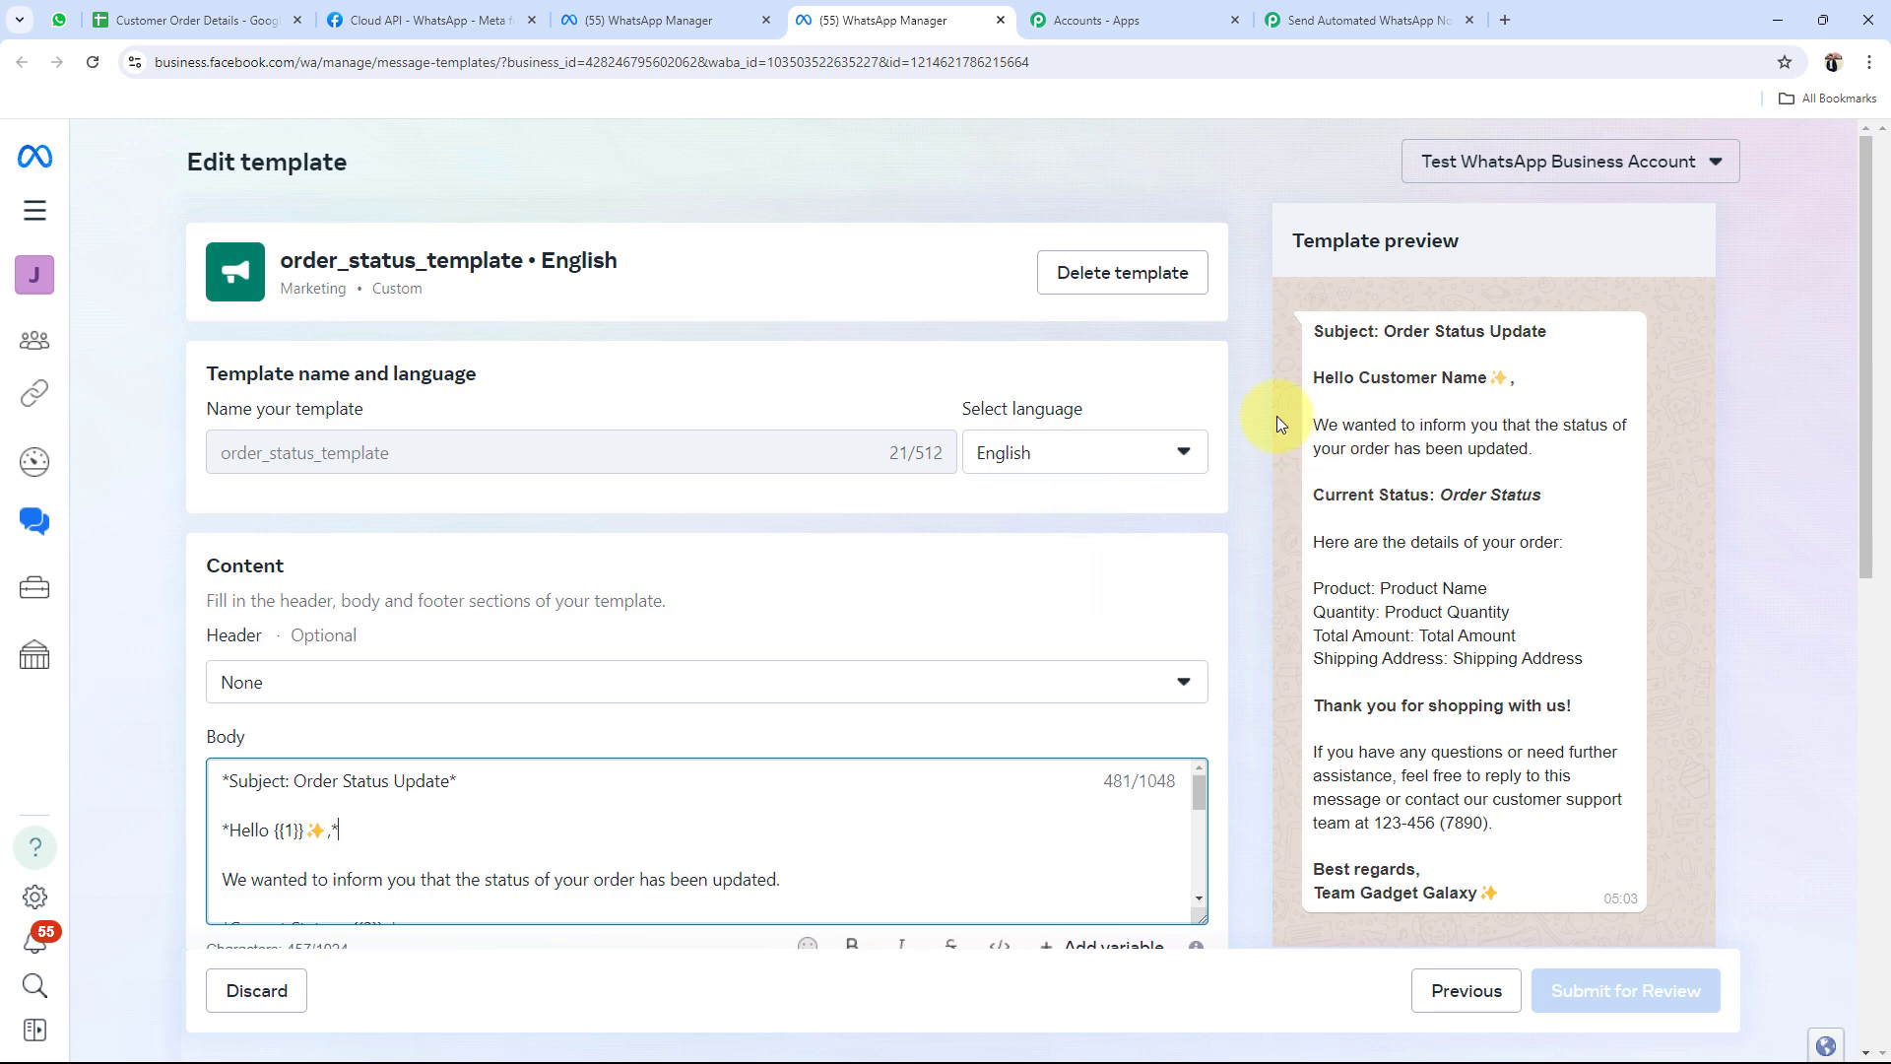
Choose order_status_template as the WhatsApp action's Template Name
click(1337, 30)
click(552, 746)
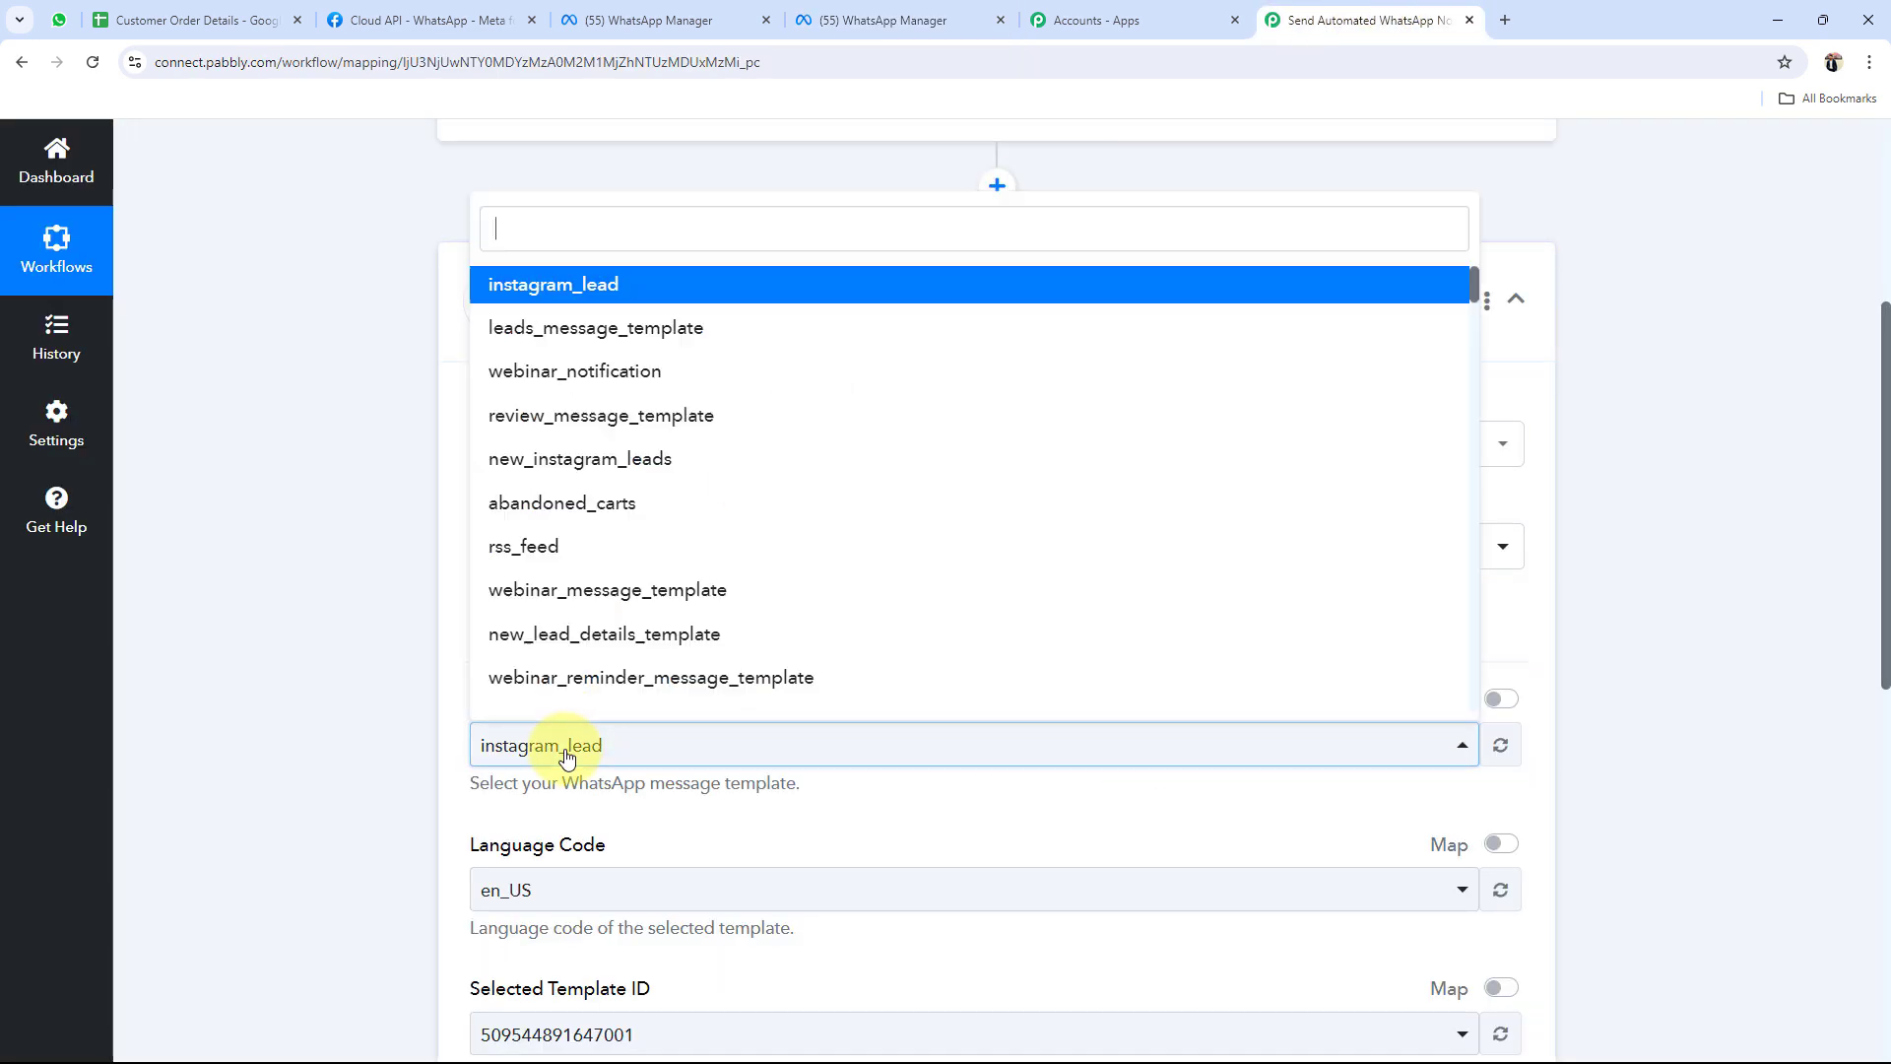
text(O)
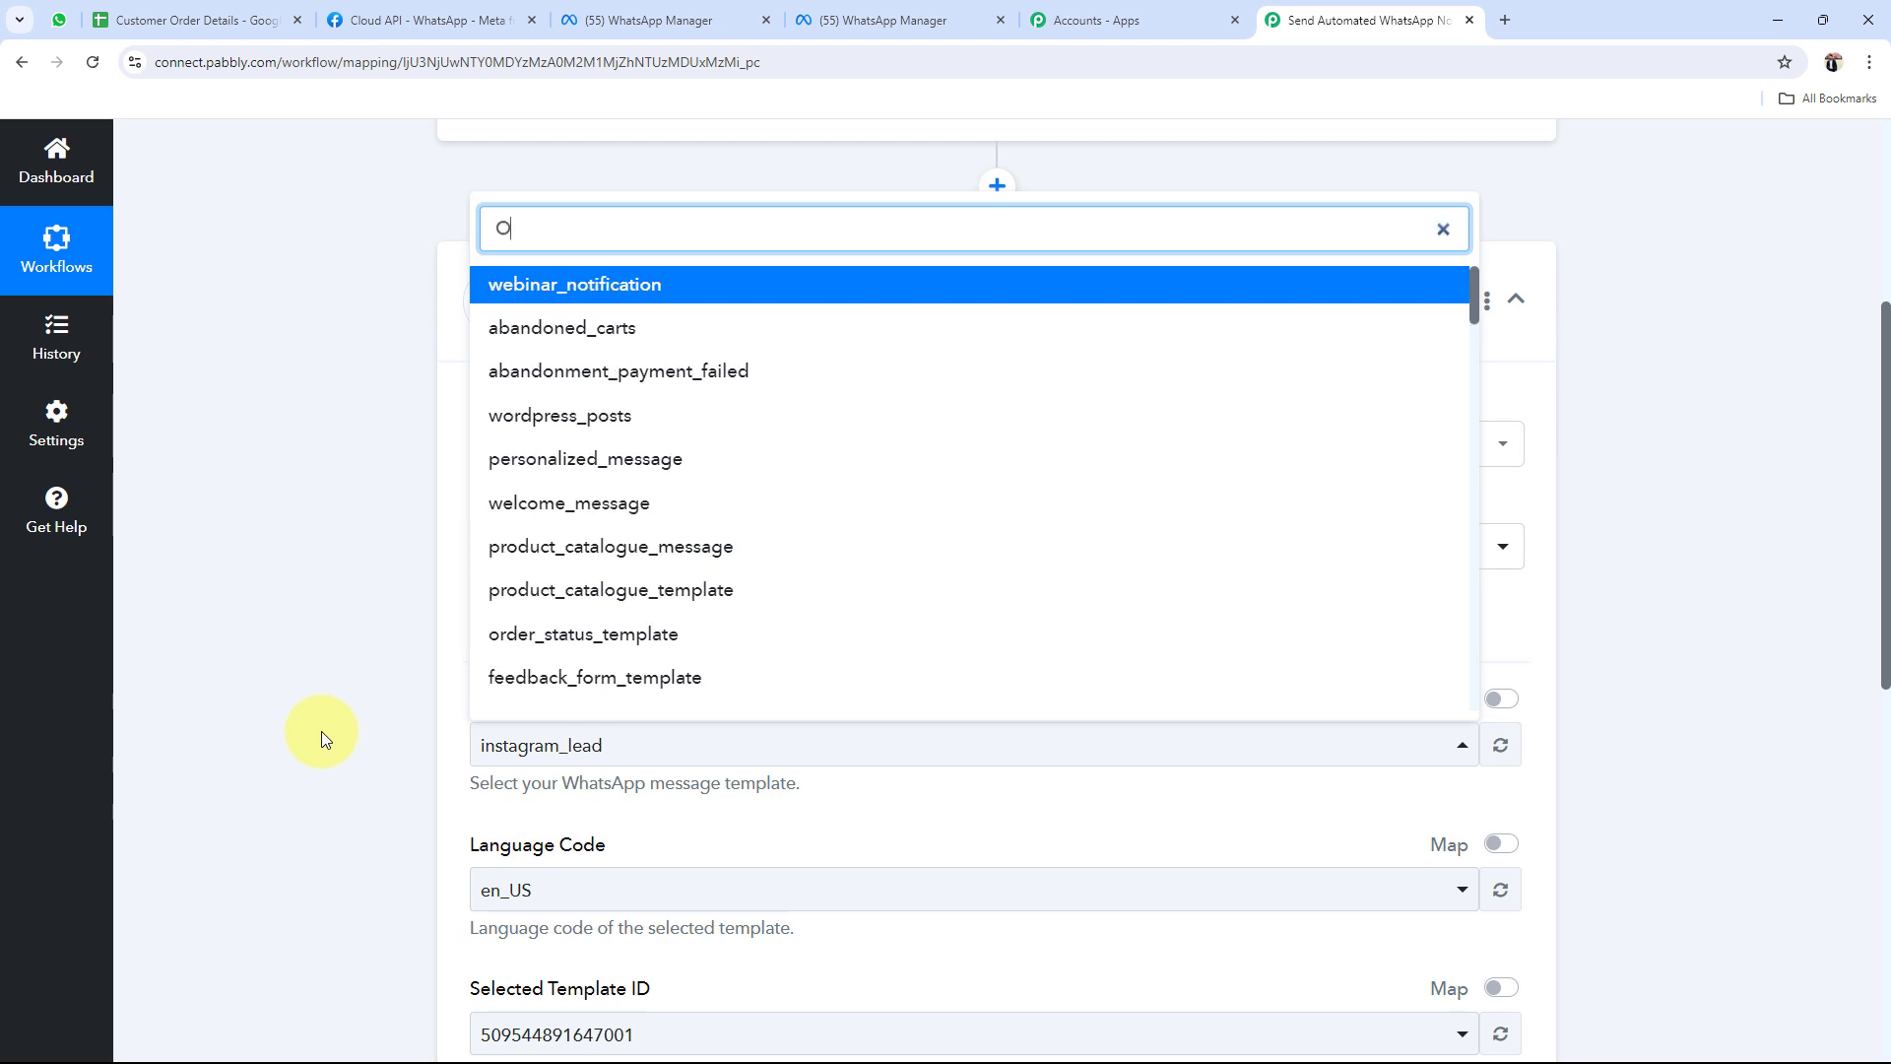
text(RDER)
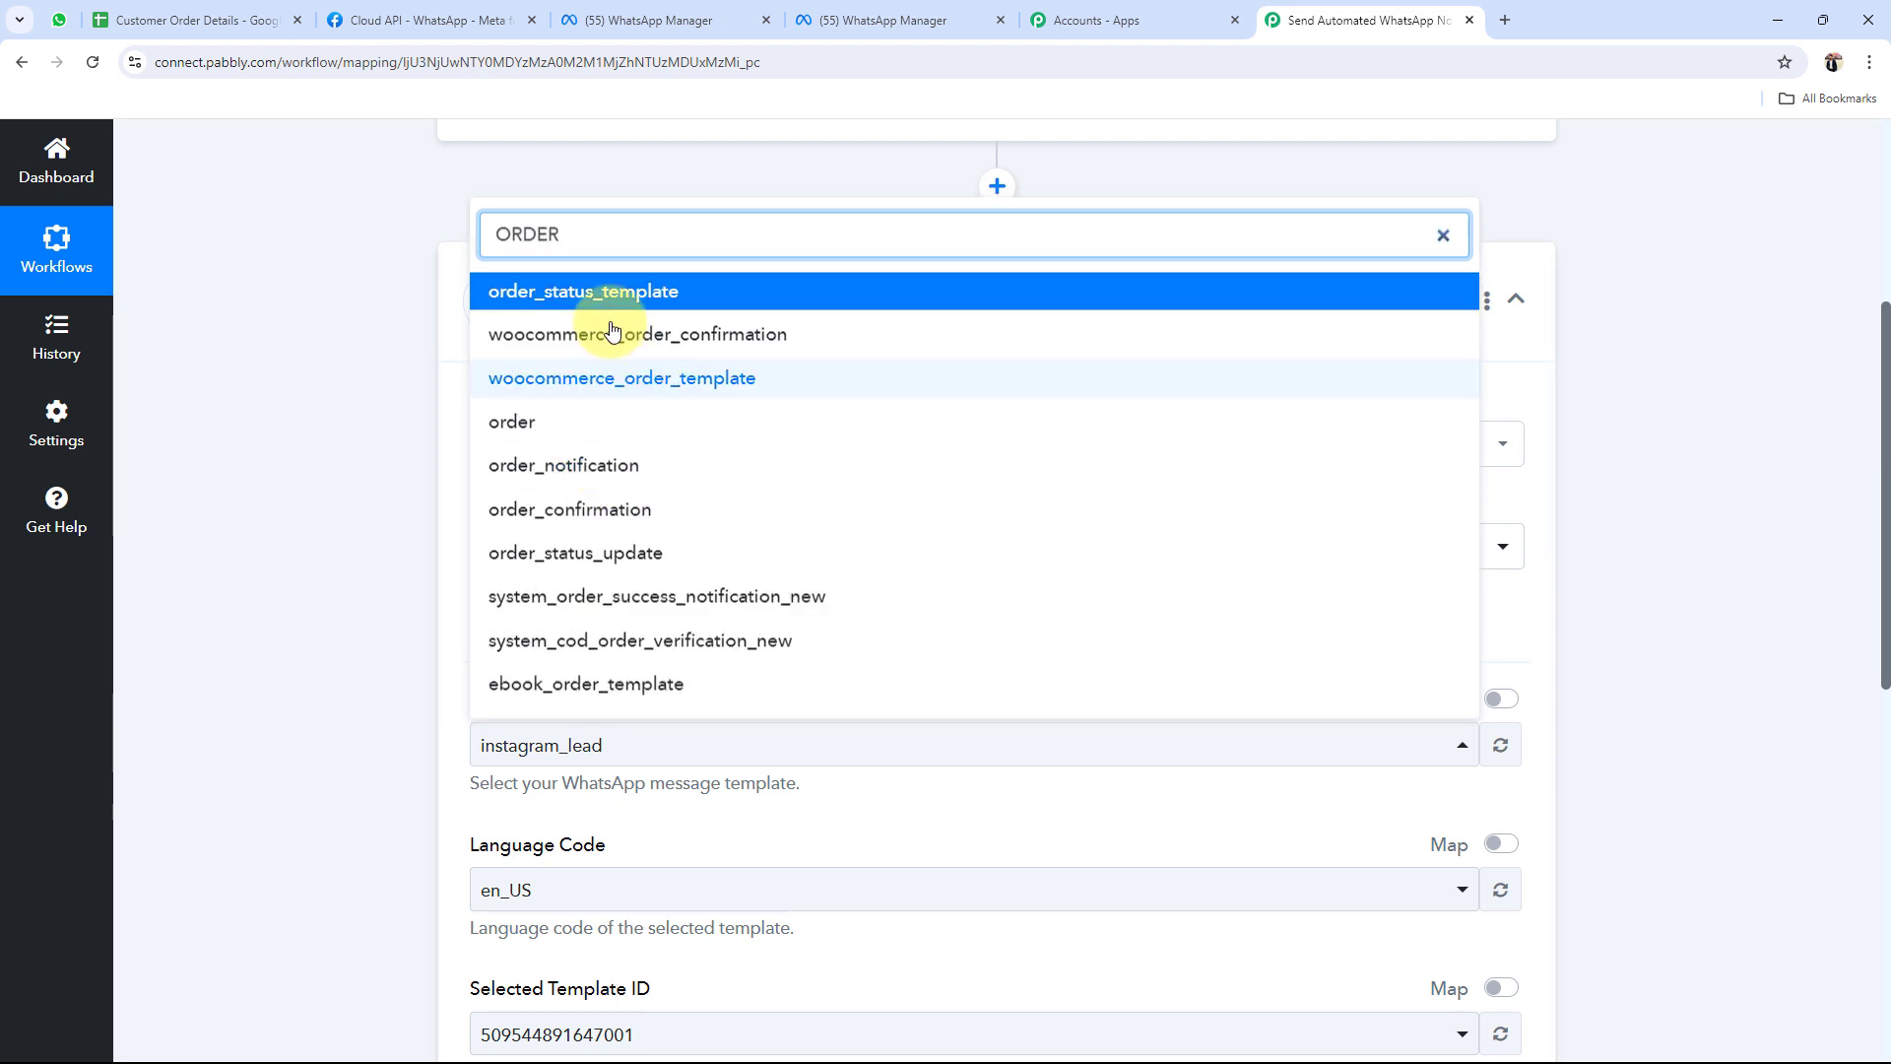
click(606, 296)
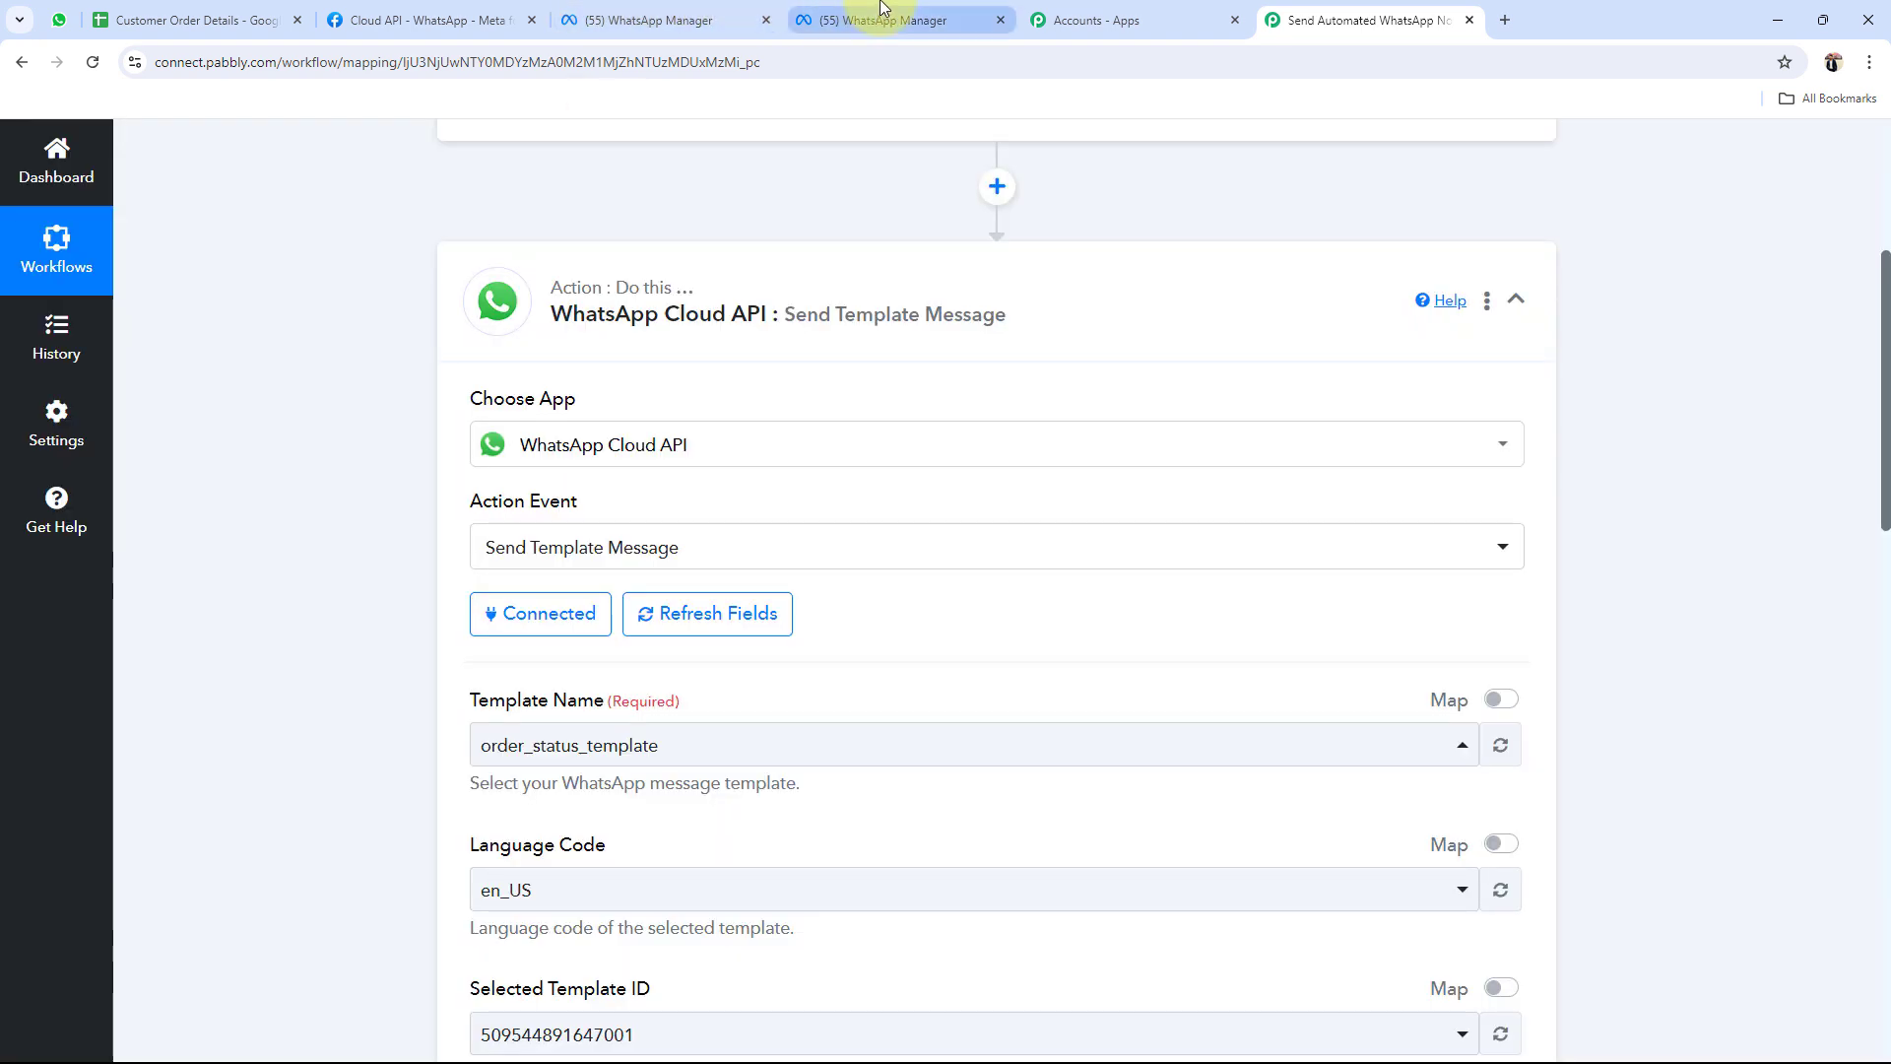
click(877, 20)
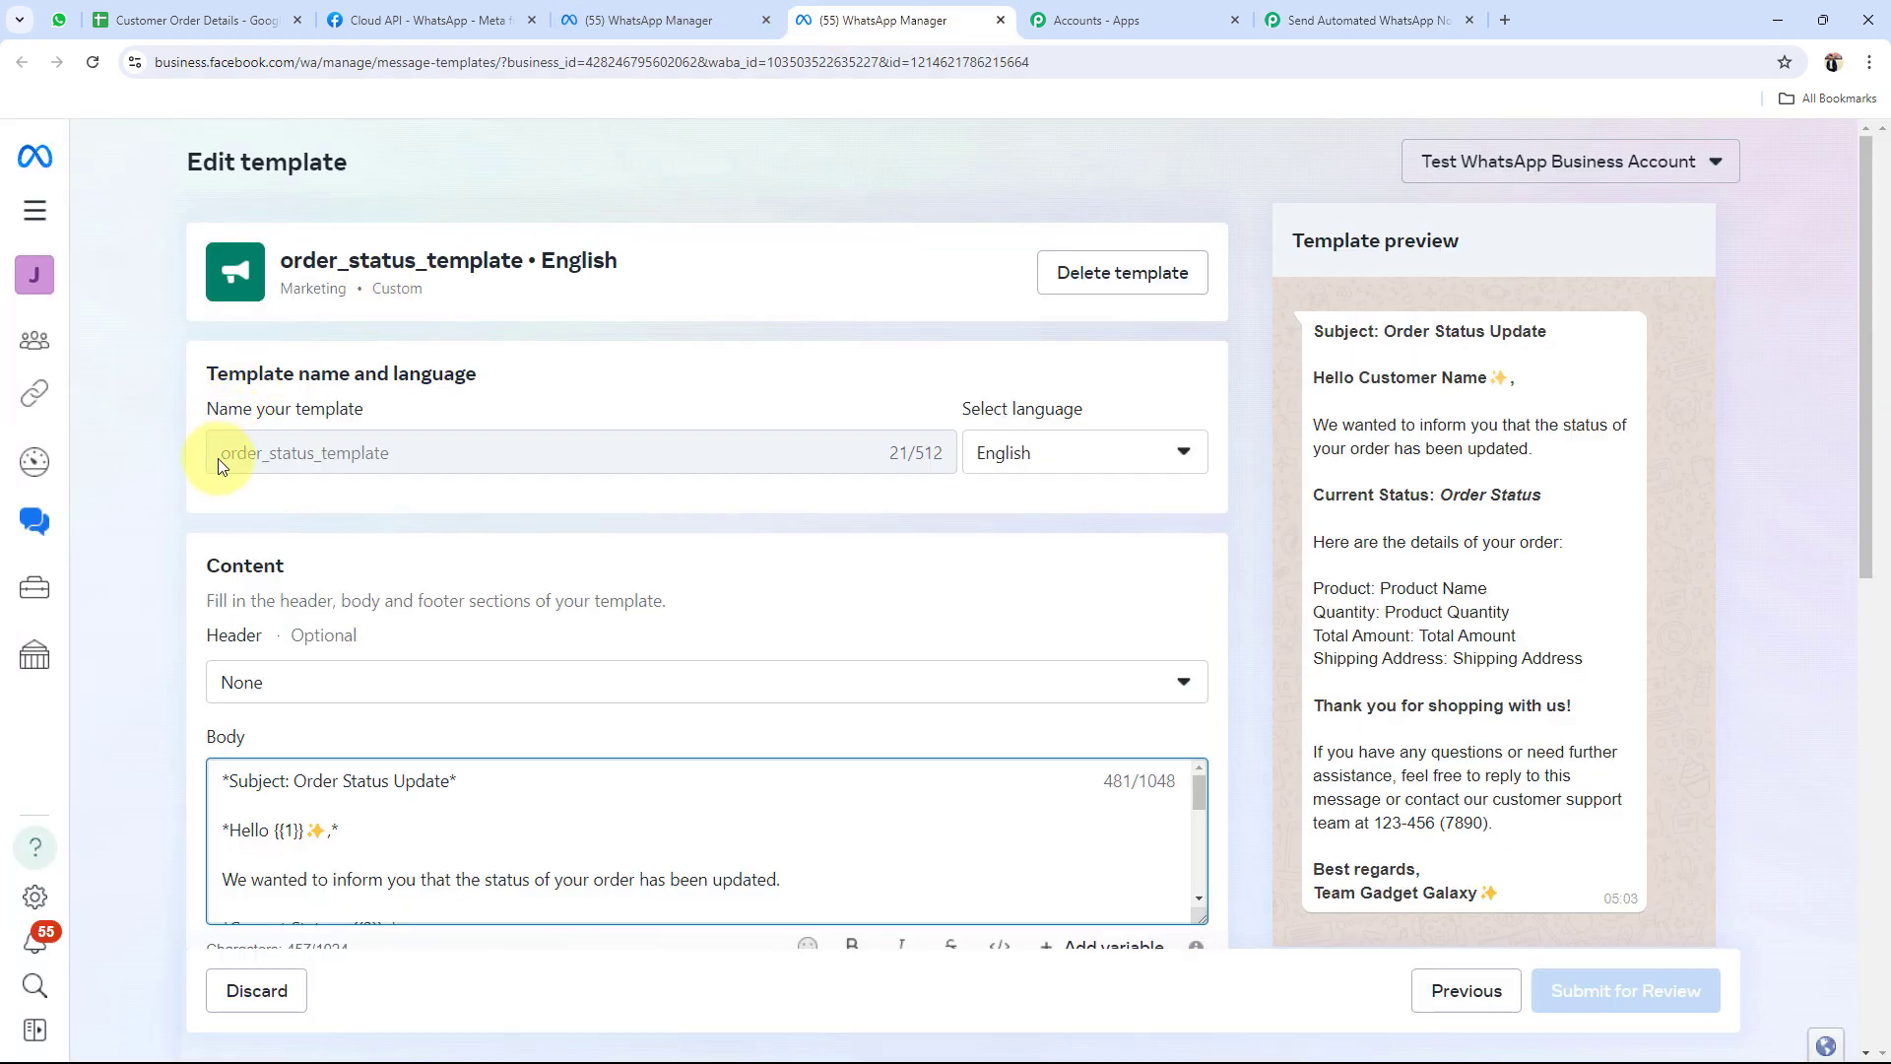
click(1359, 20)
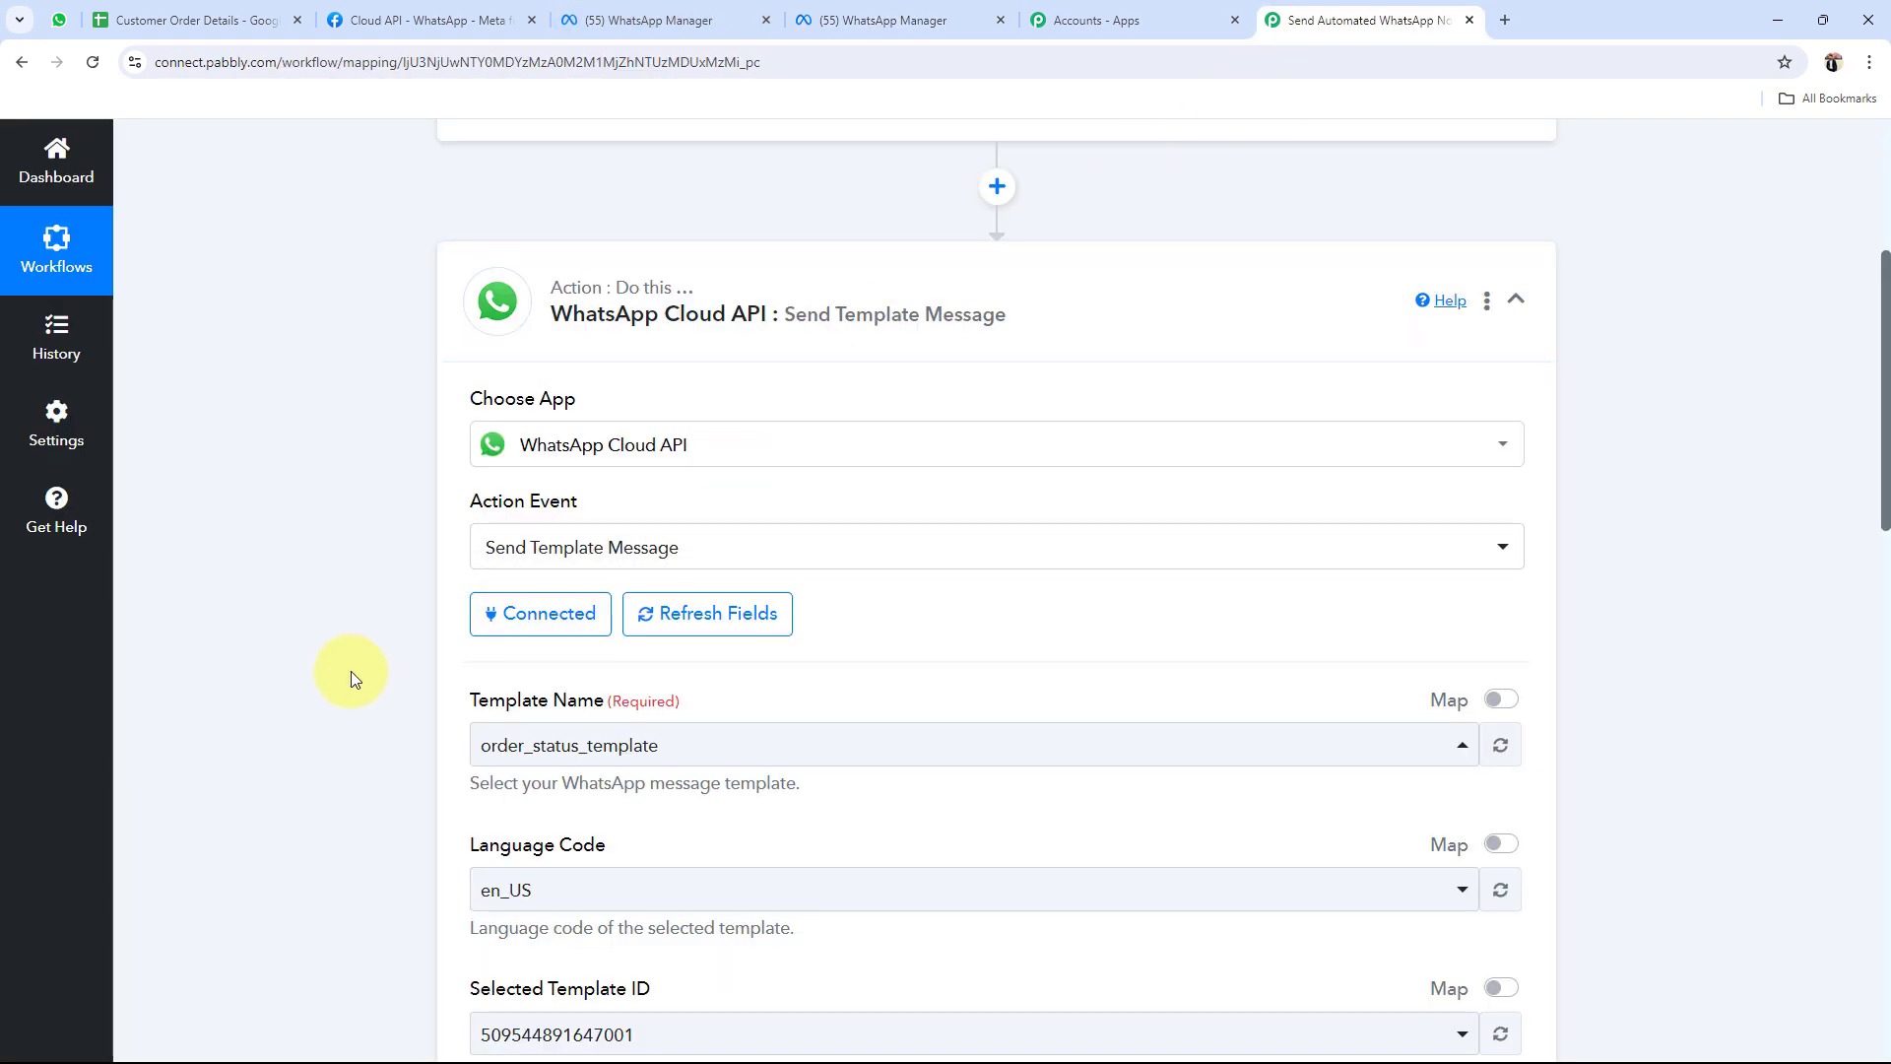
scroll(360, 667, down, 4)
click(514, 507)
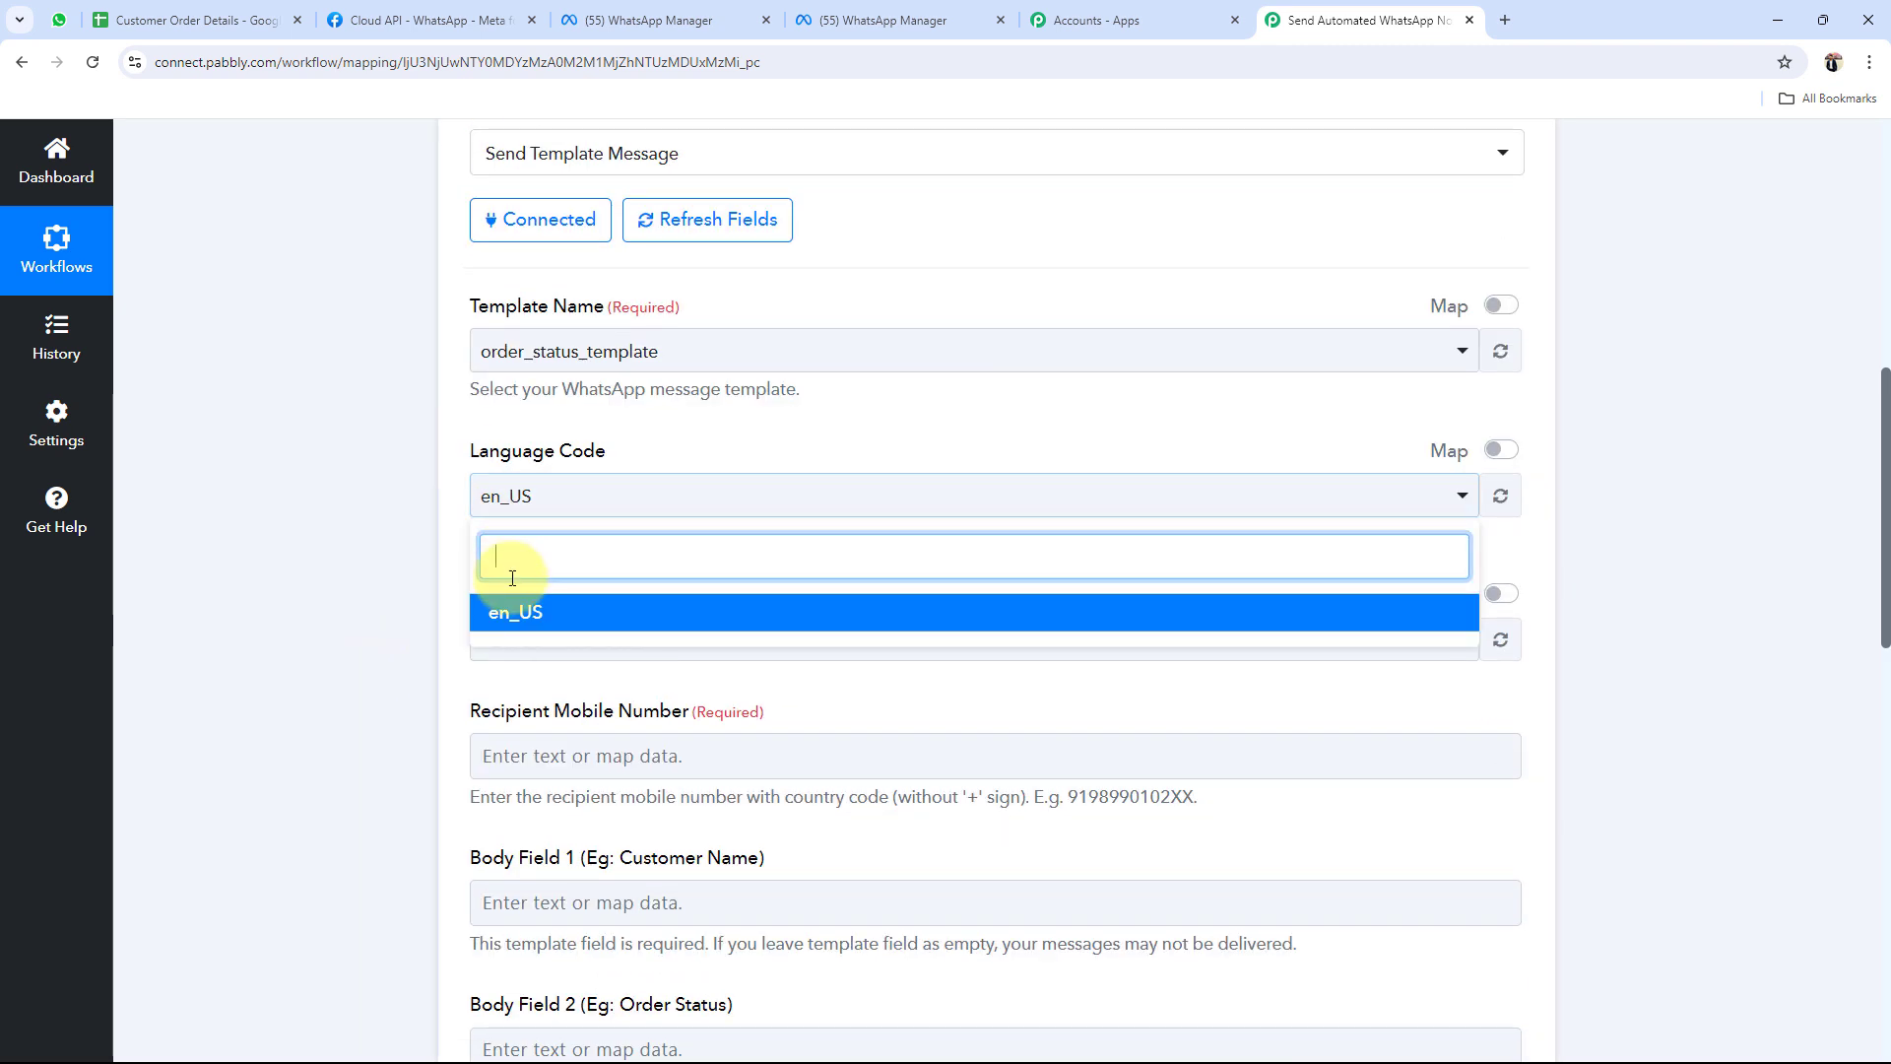
click(508, 596)
click(498, 650)
click(495, 751)
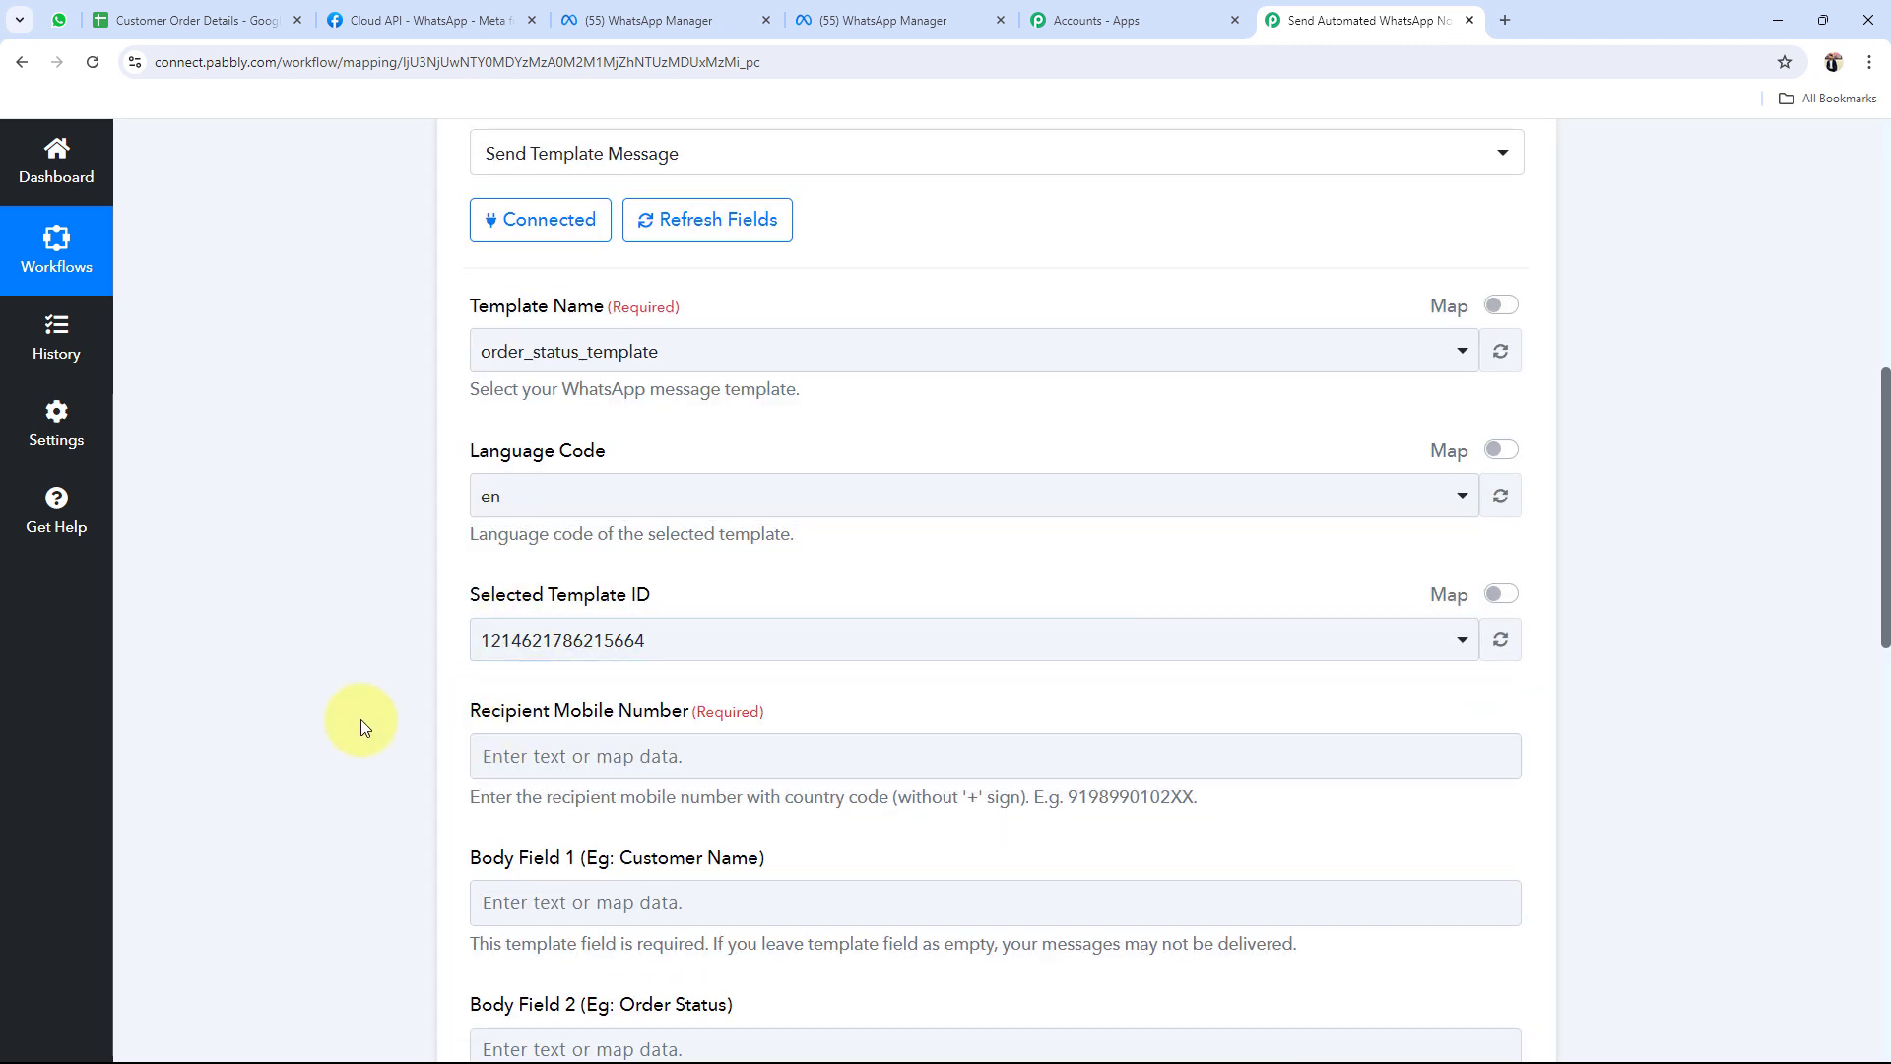
scroll(360, 720, down, 2)
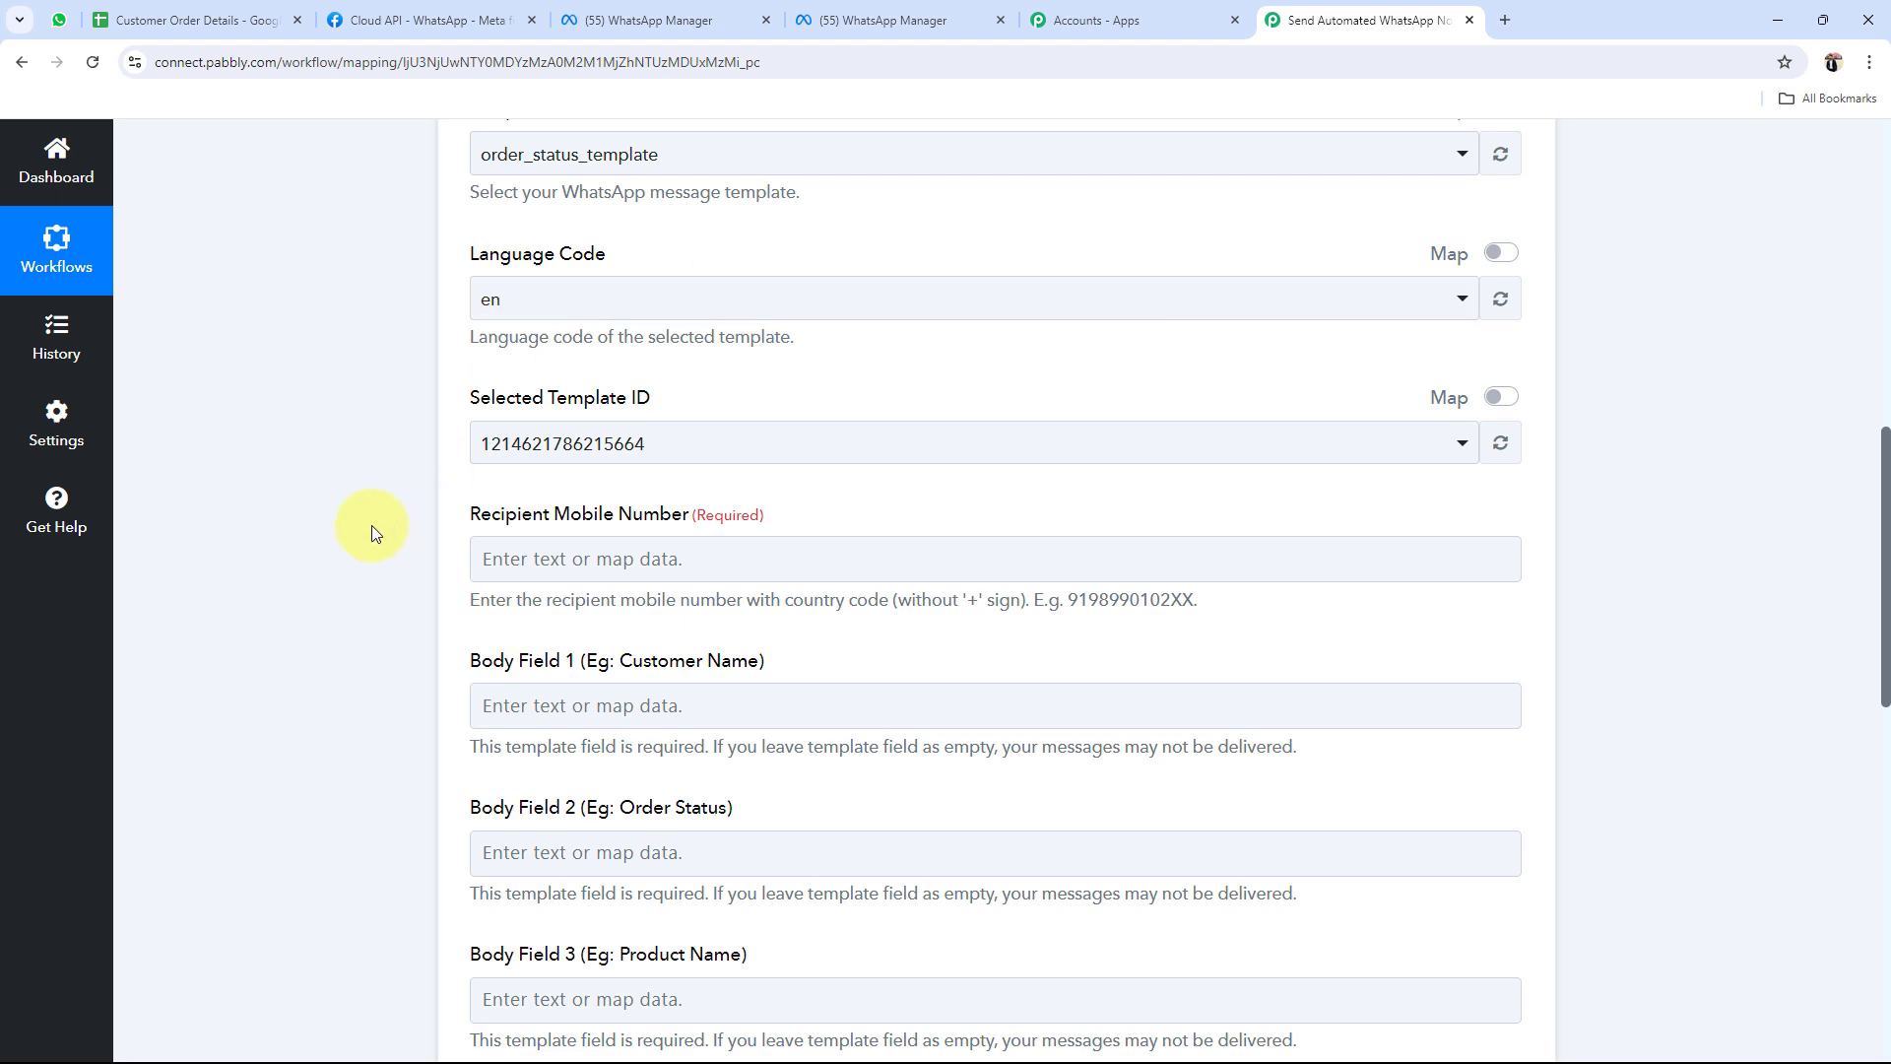
scroll(374, 528, down, 3)
Locate the Recipient Mobile Number field and check the phone number in sheet cell D2
drag(463, 219, 666, 222)
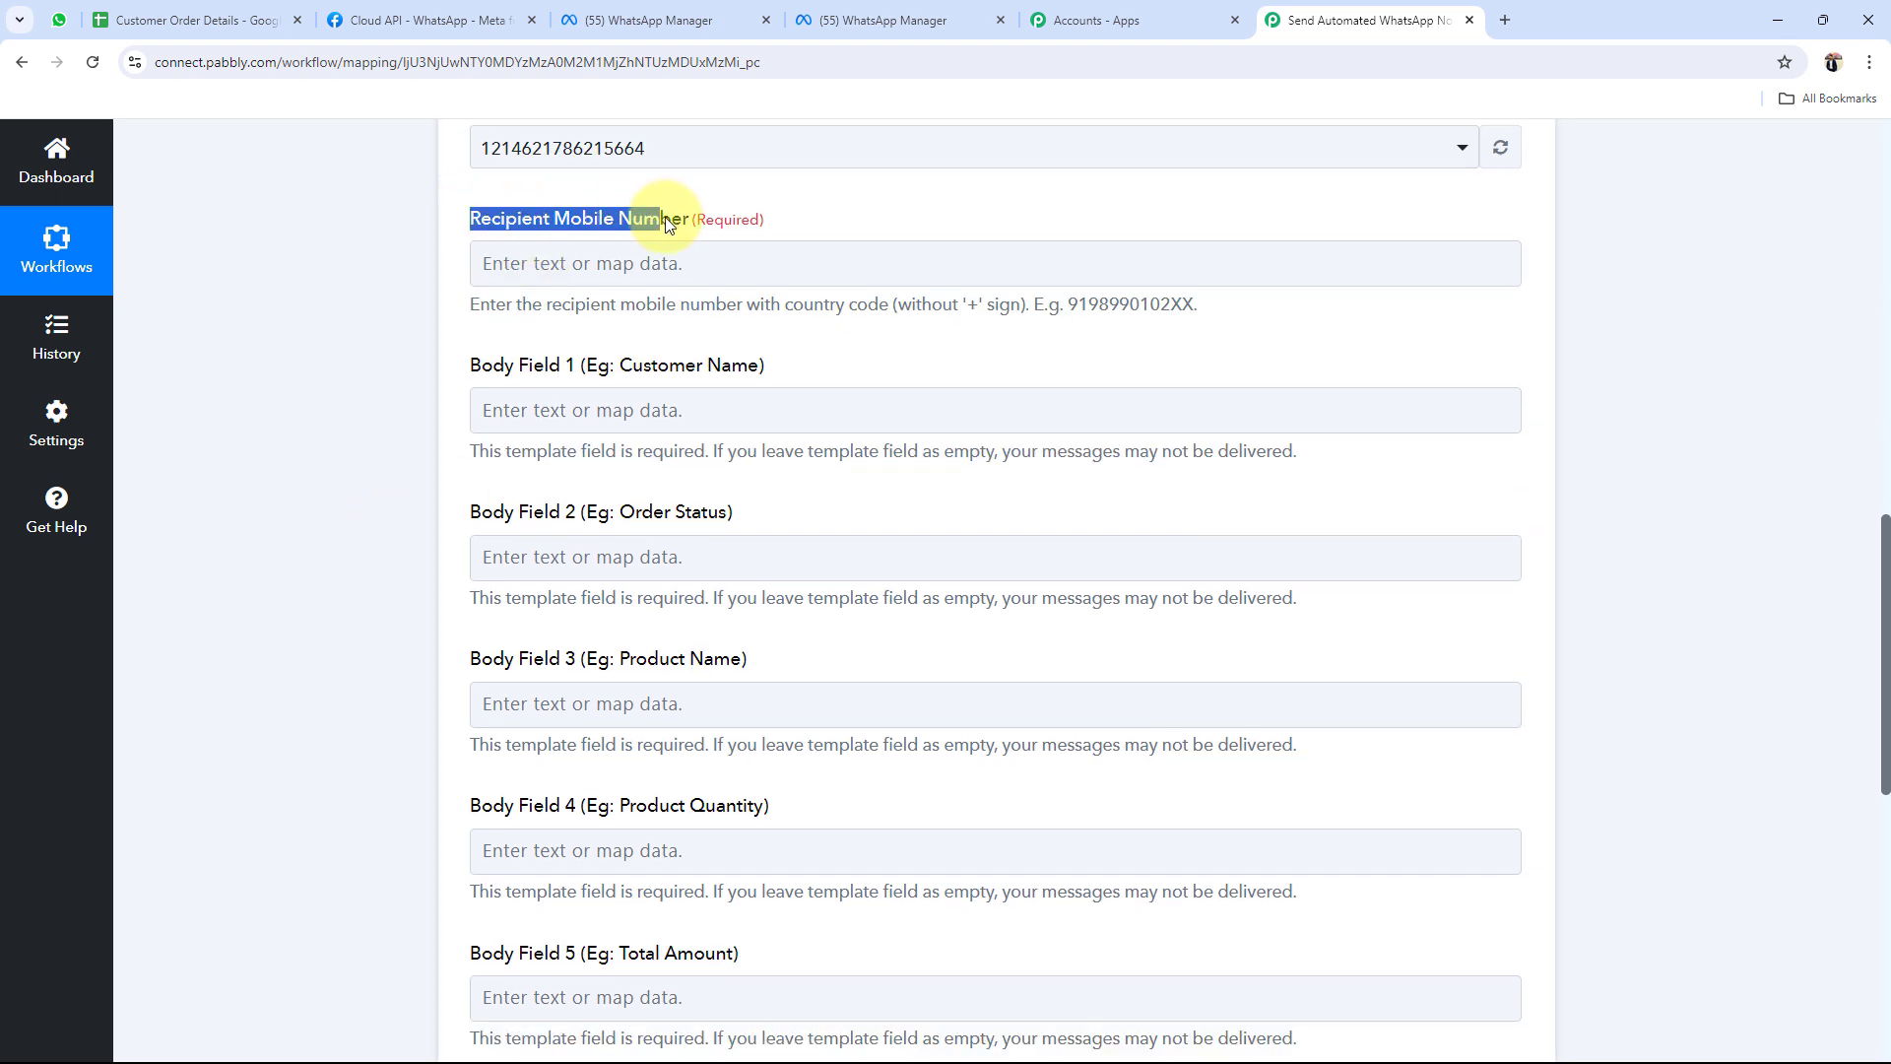
click(252, 429)
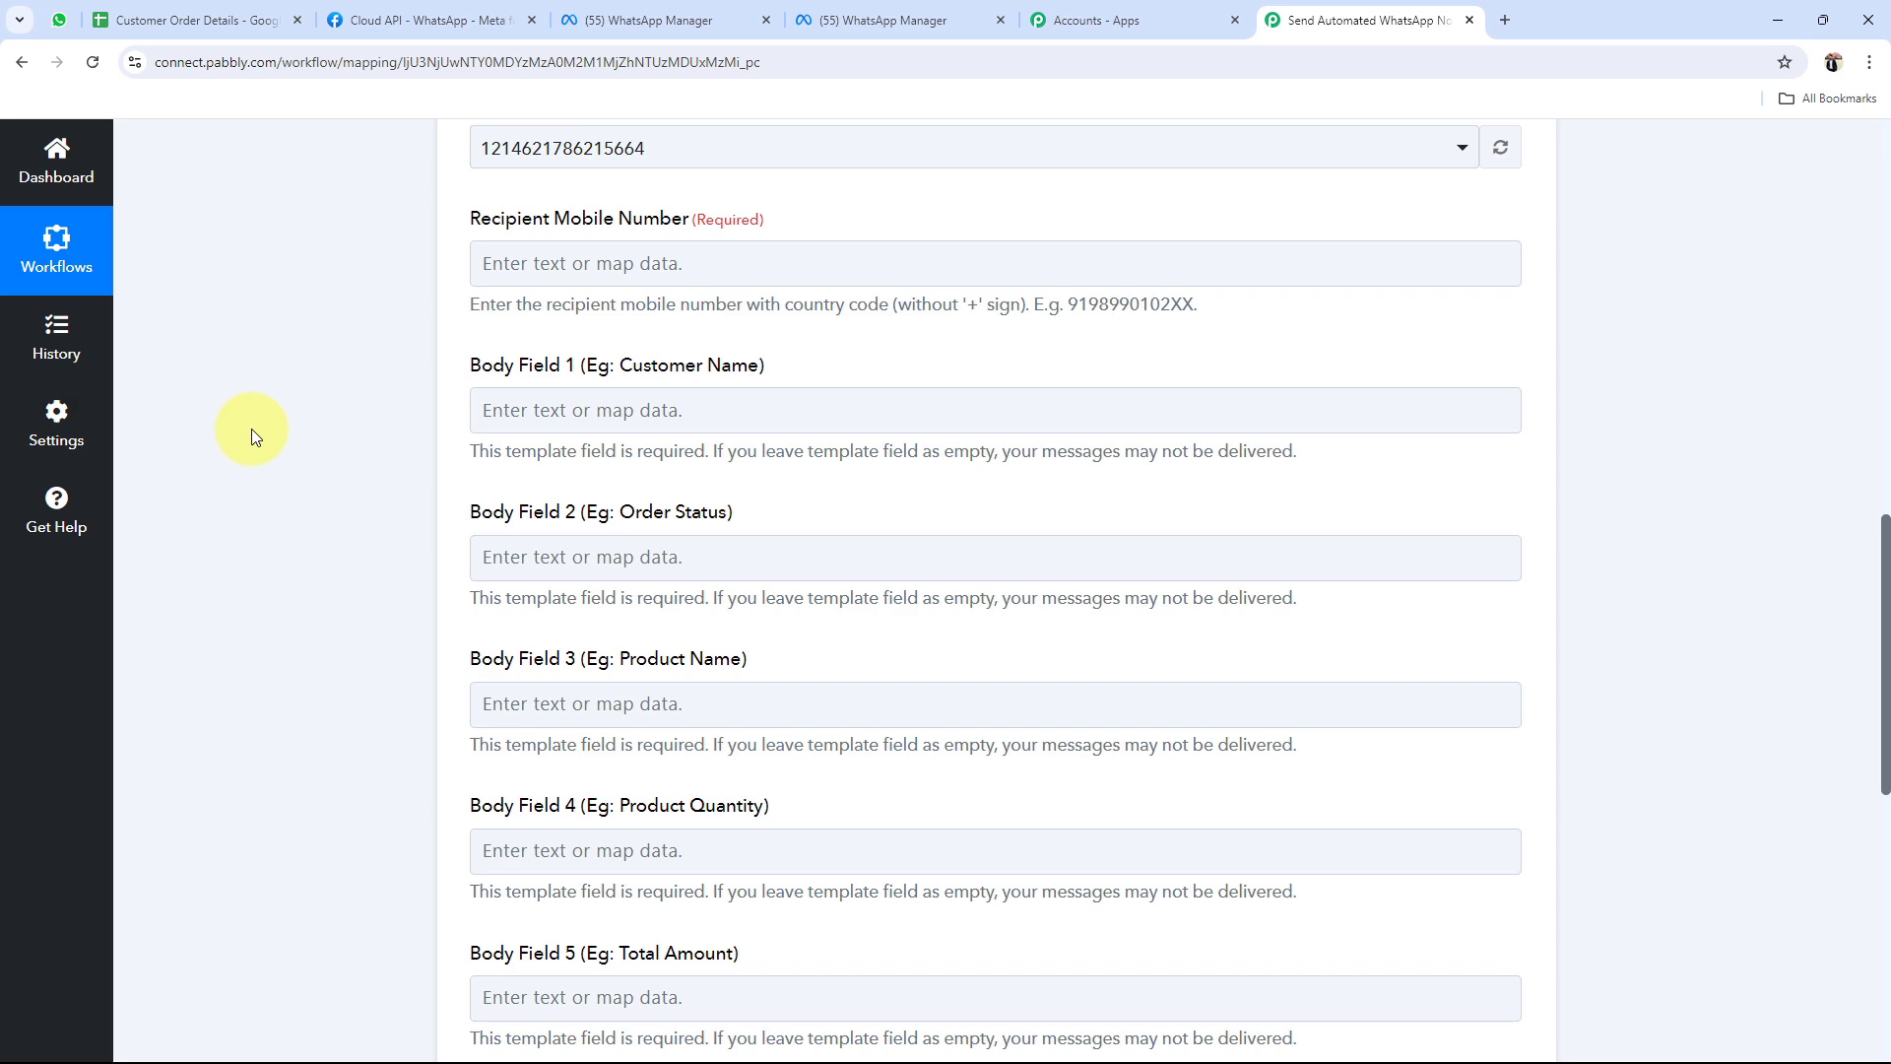
click(288, 12)
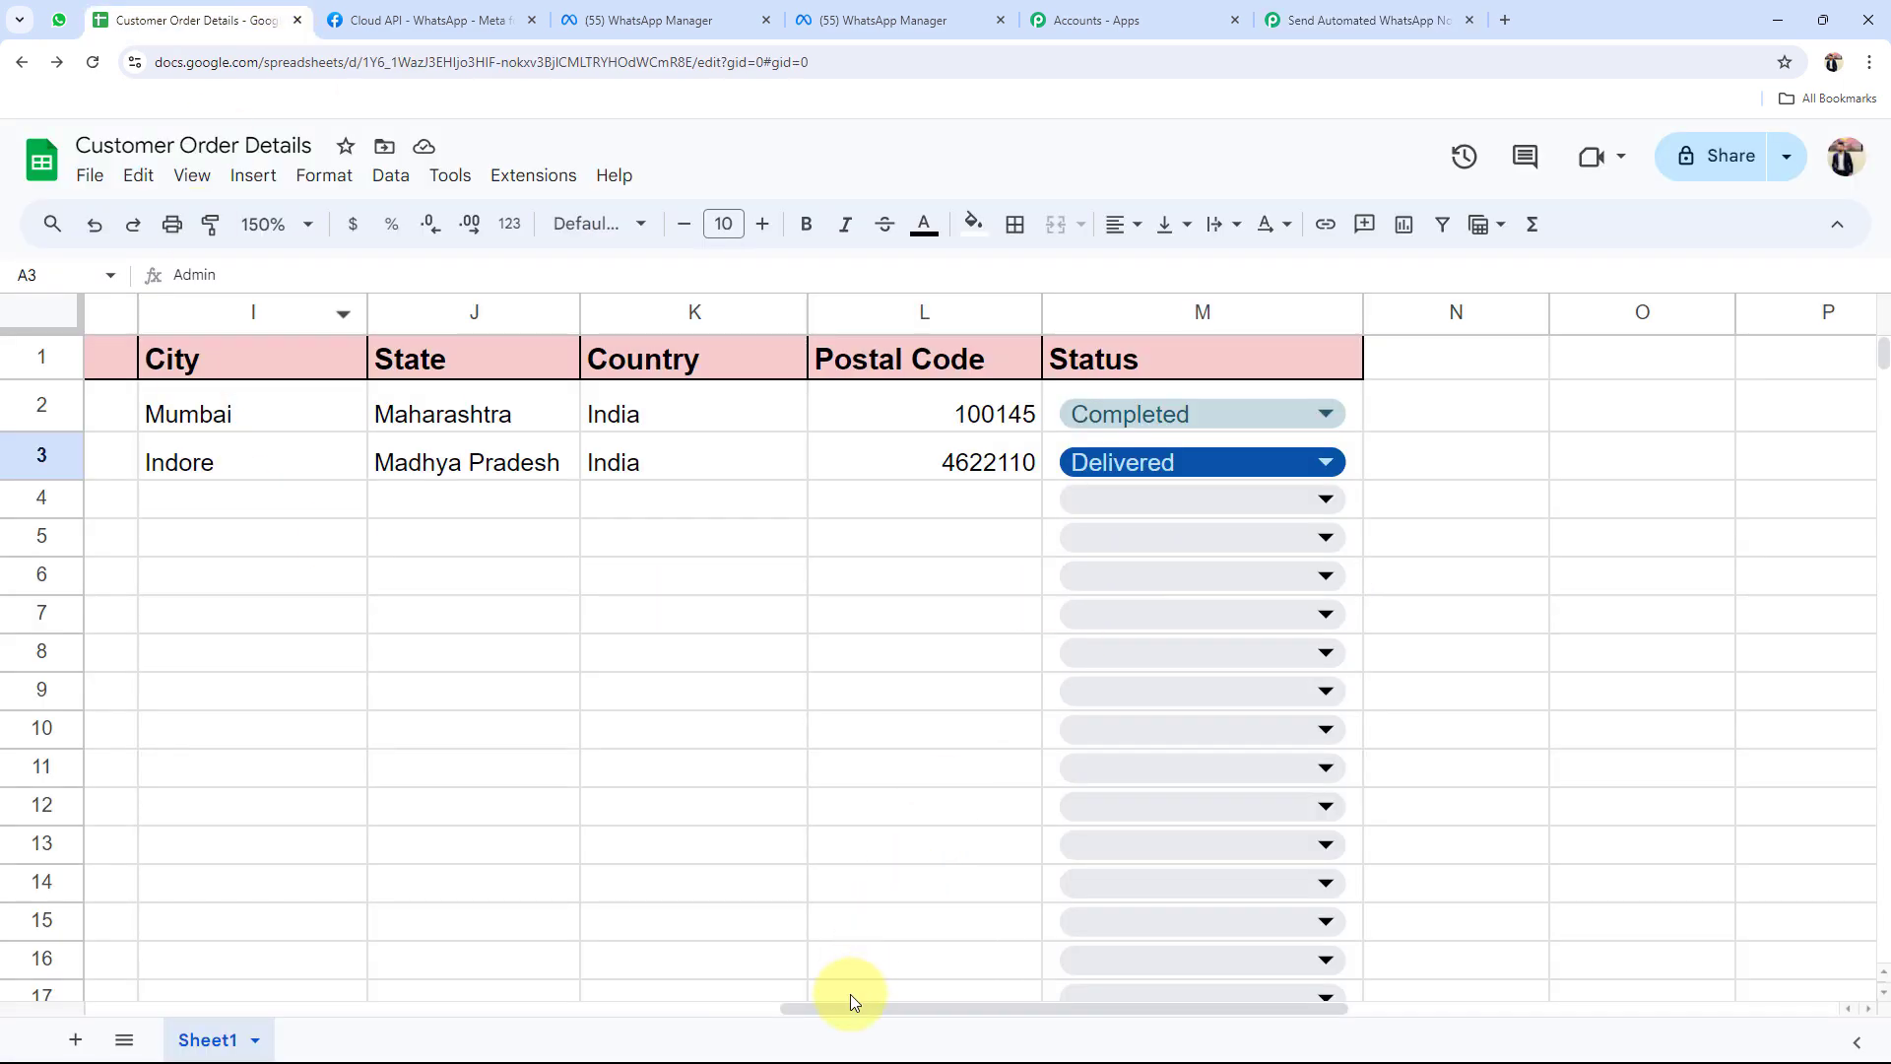
drag(849, 1009, 85, 929)
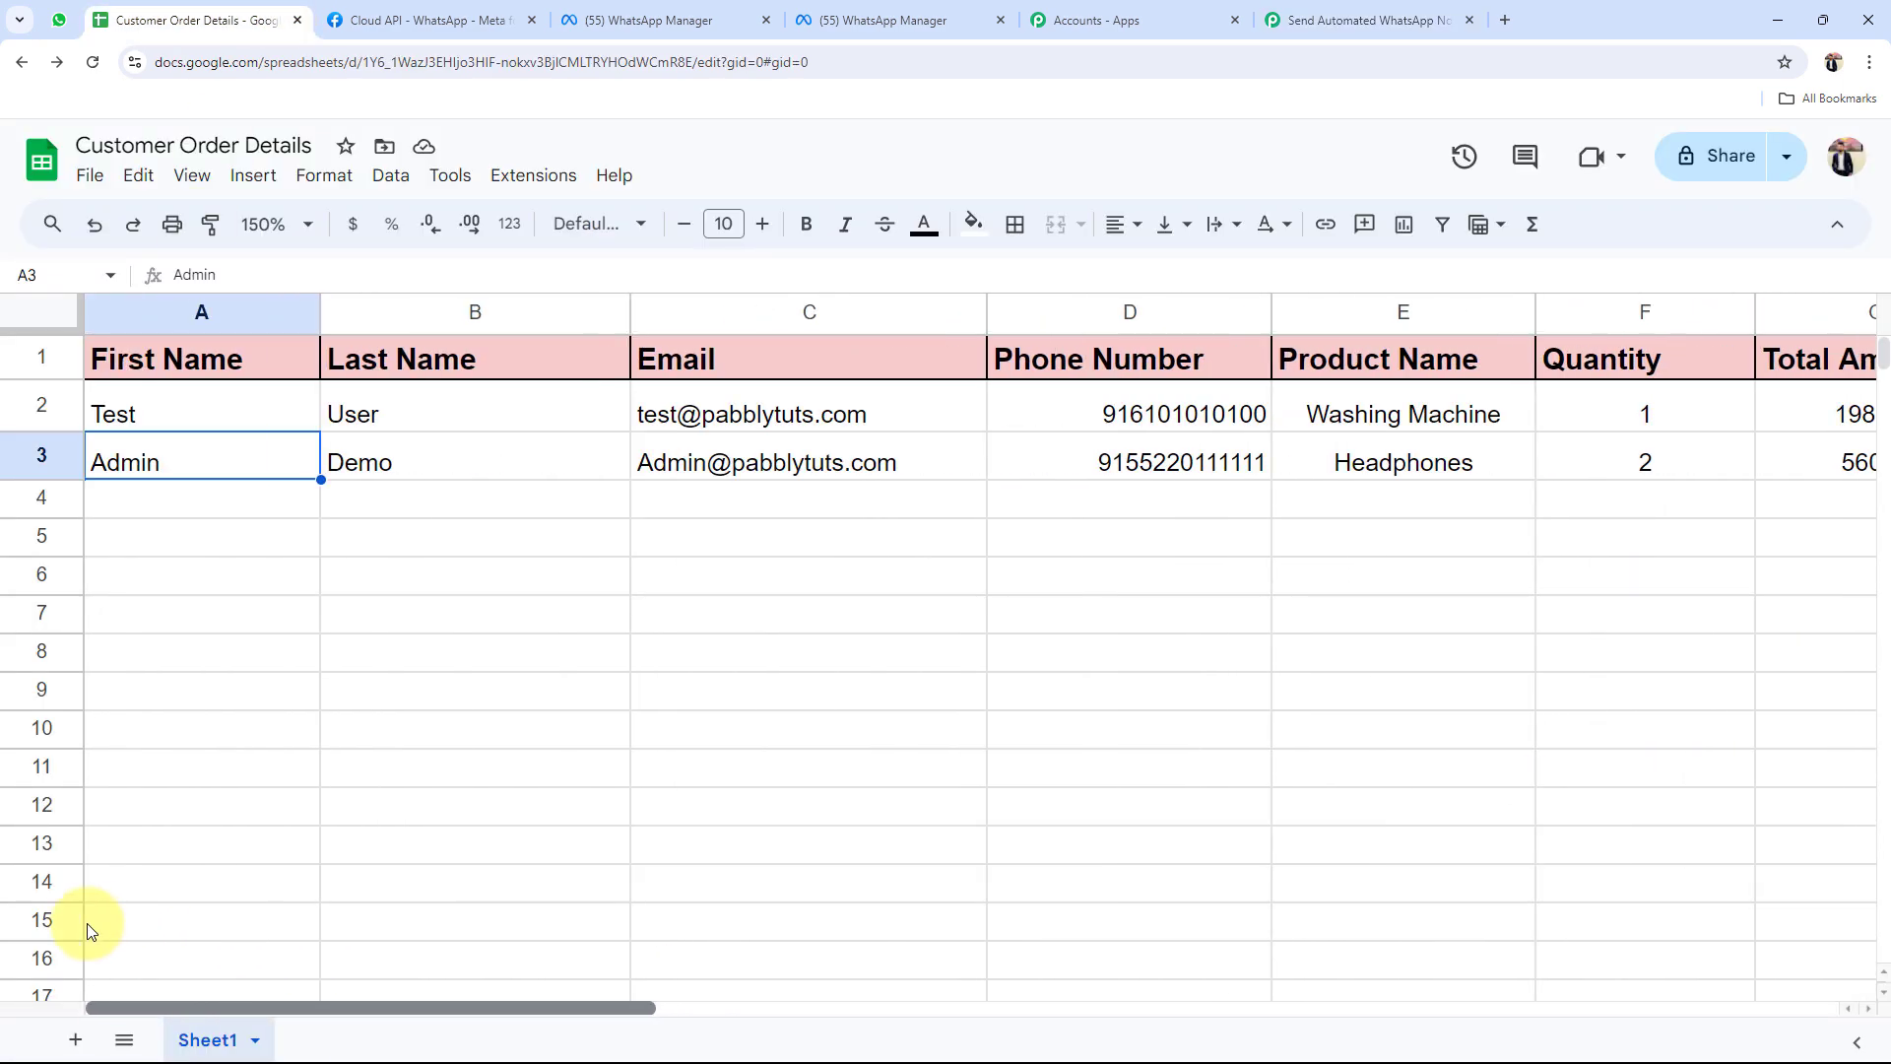
click(1104, 412)
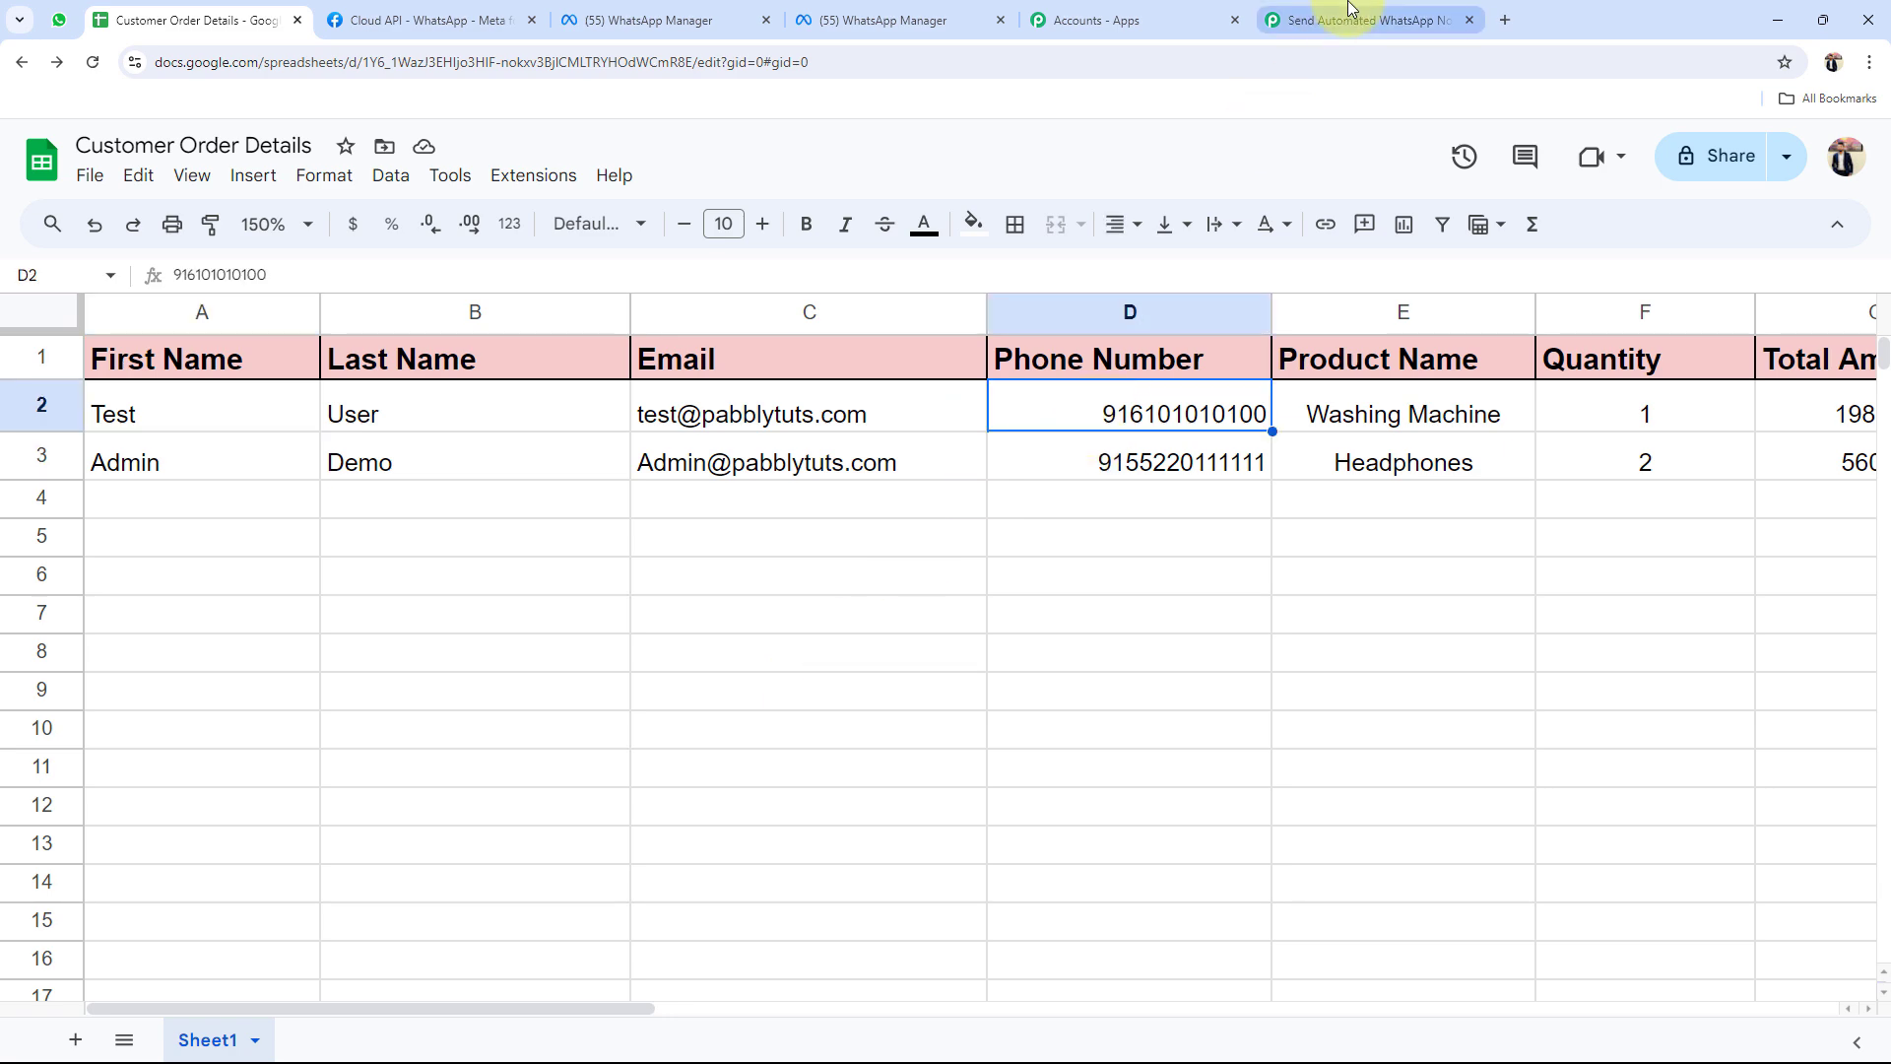
click(1310, 17)
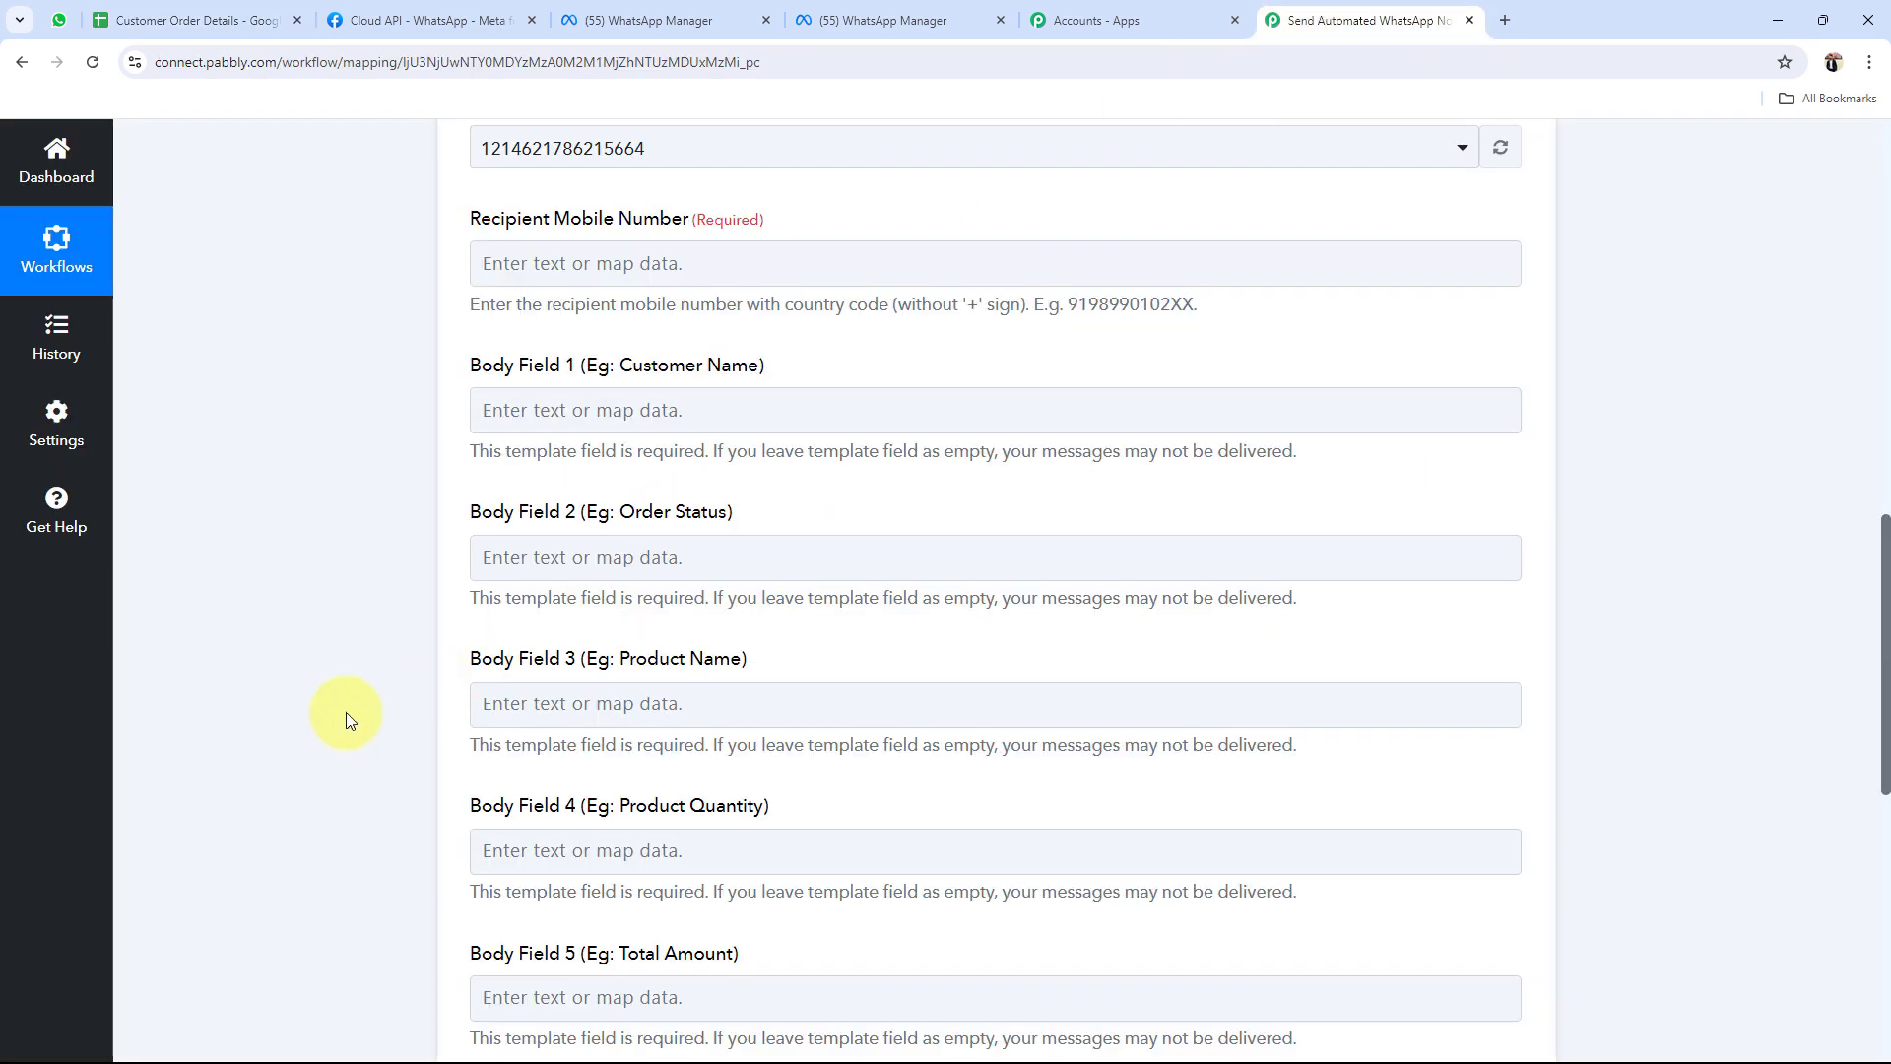
scroll(277, 727, up, 8)
scroll(277, 727, up, 5)
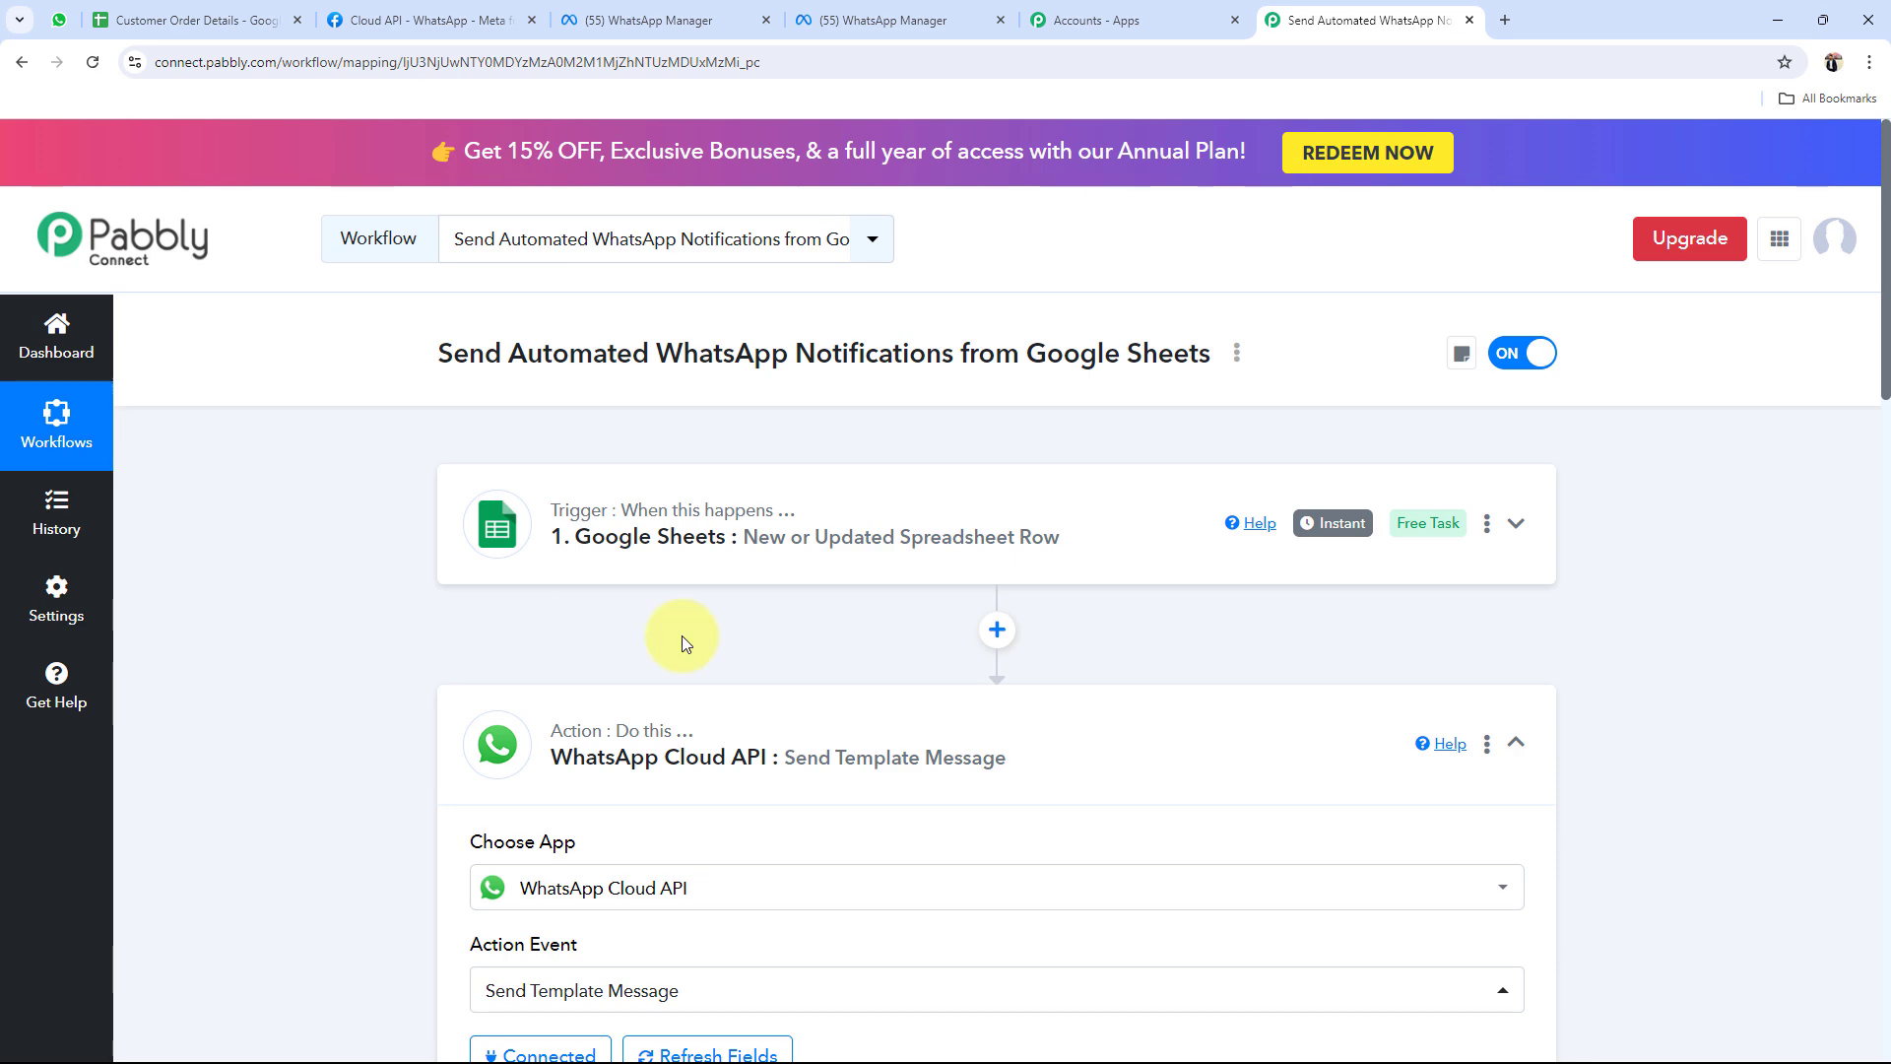
scroll(352, 675, down, 2)
scroll(357, 723, down, 4)
scroll(359, 682, down, 2)
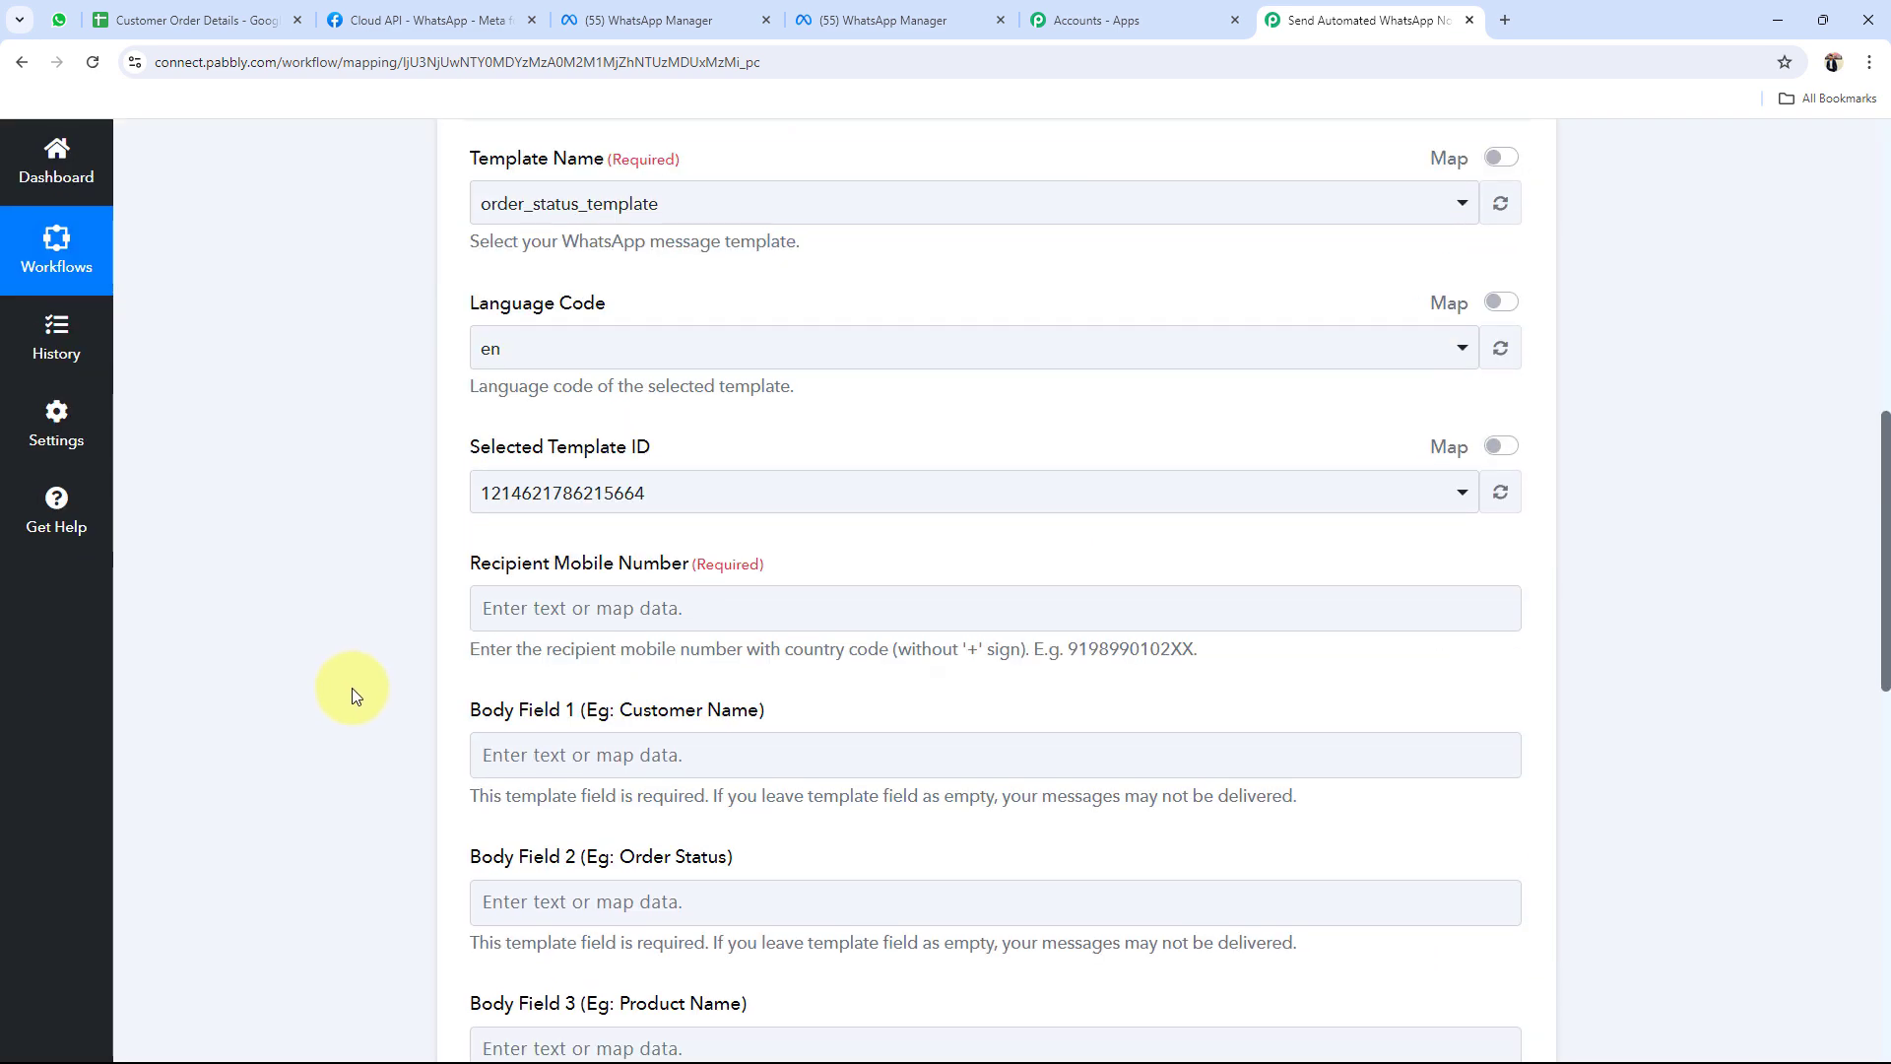
scroll(351, 688, down, 2)
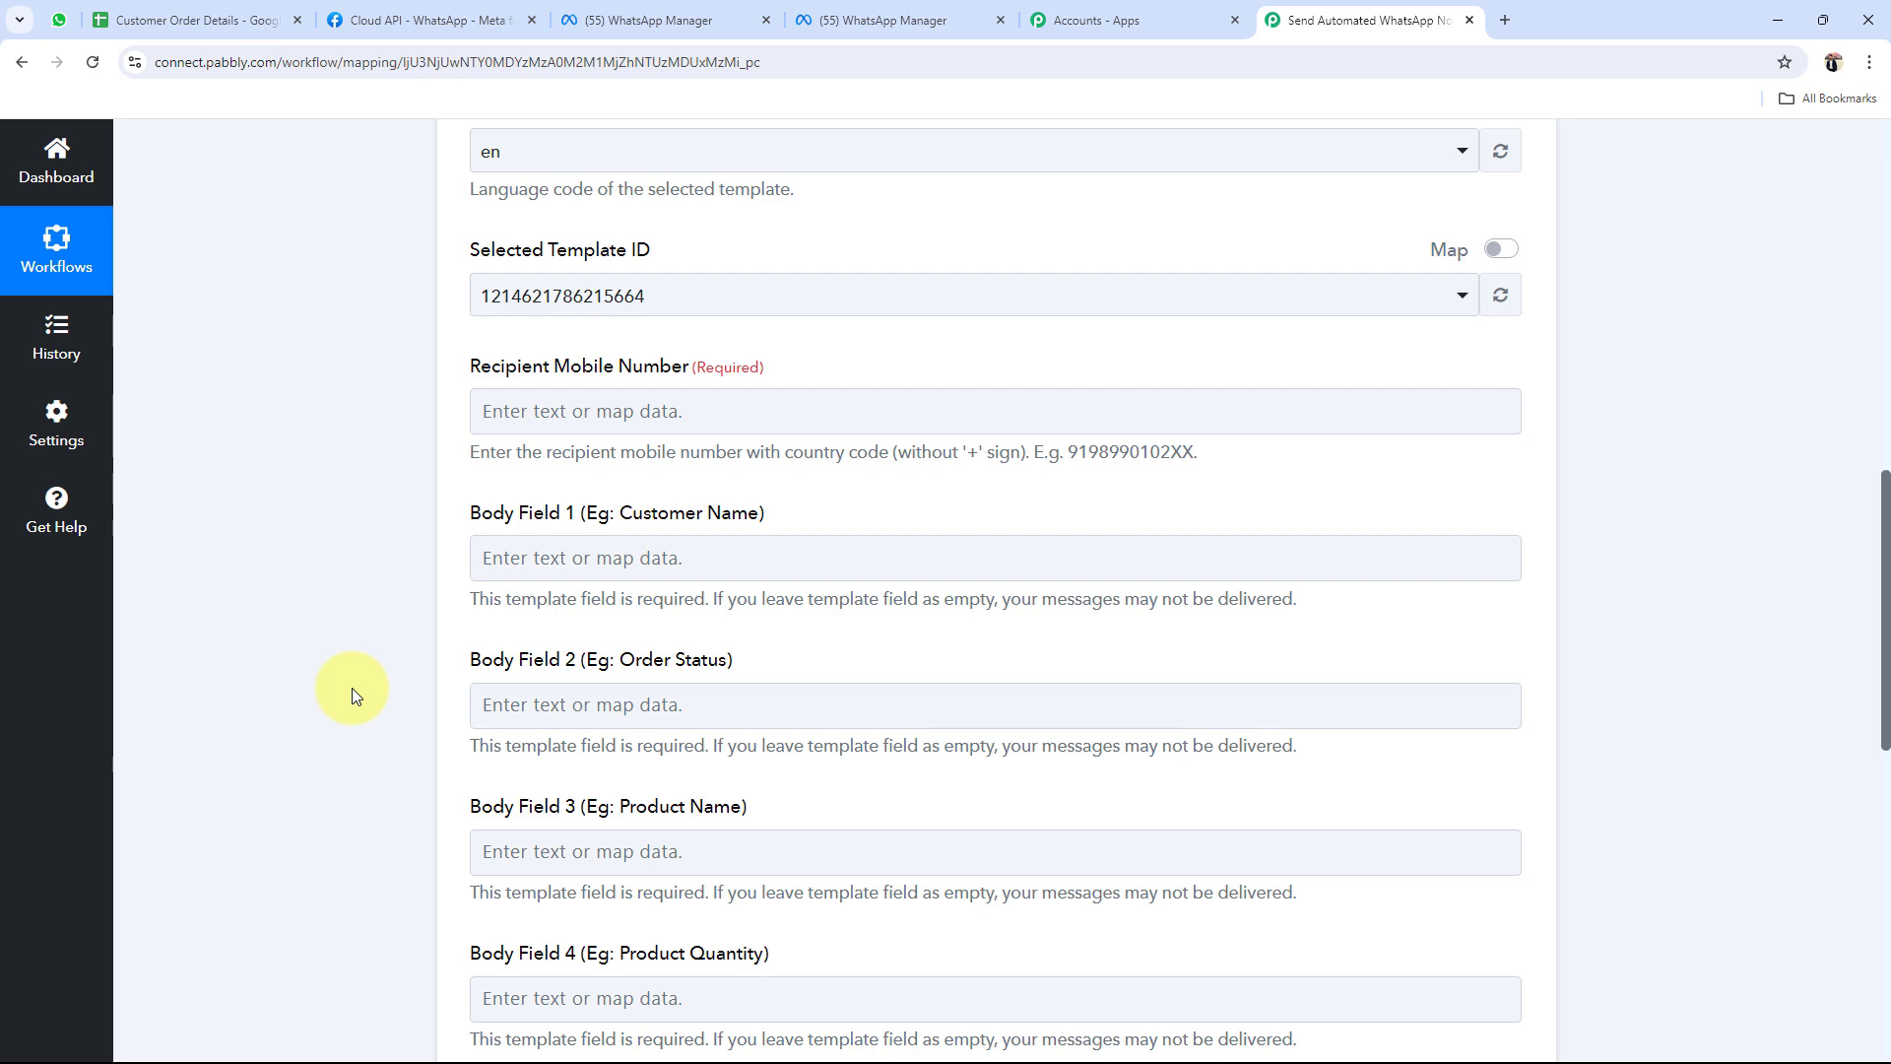
scroll(333, 698, up, 10)
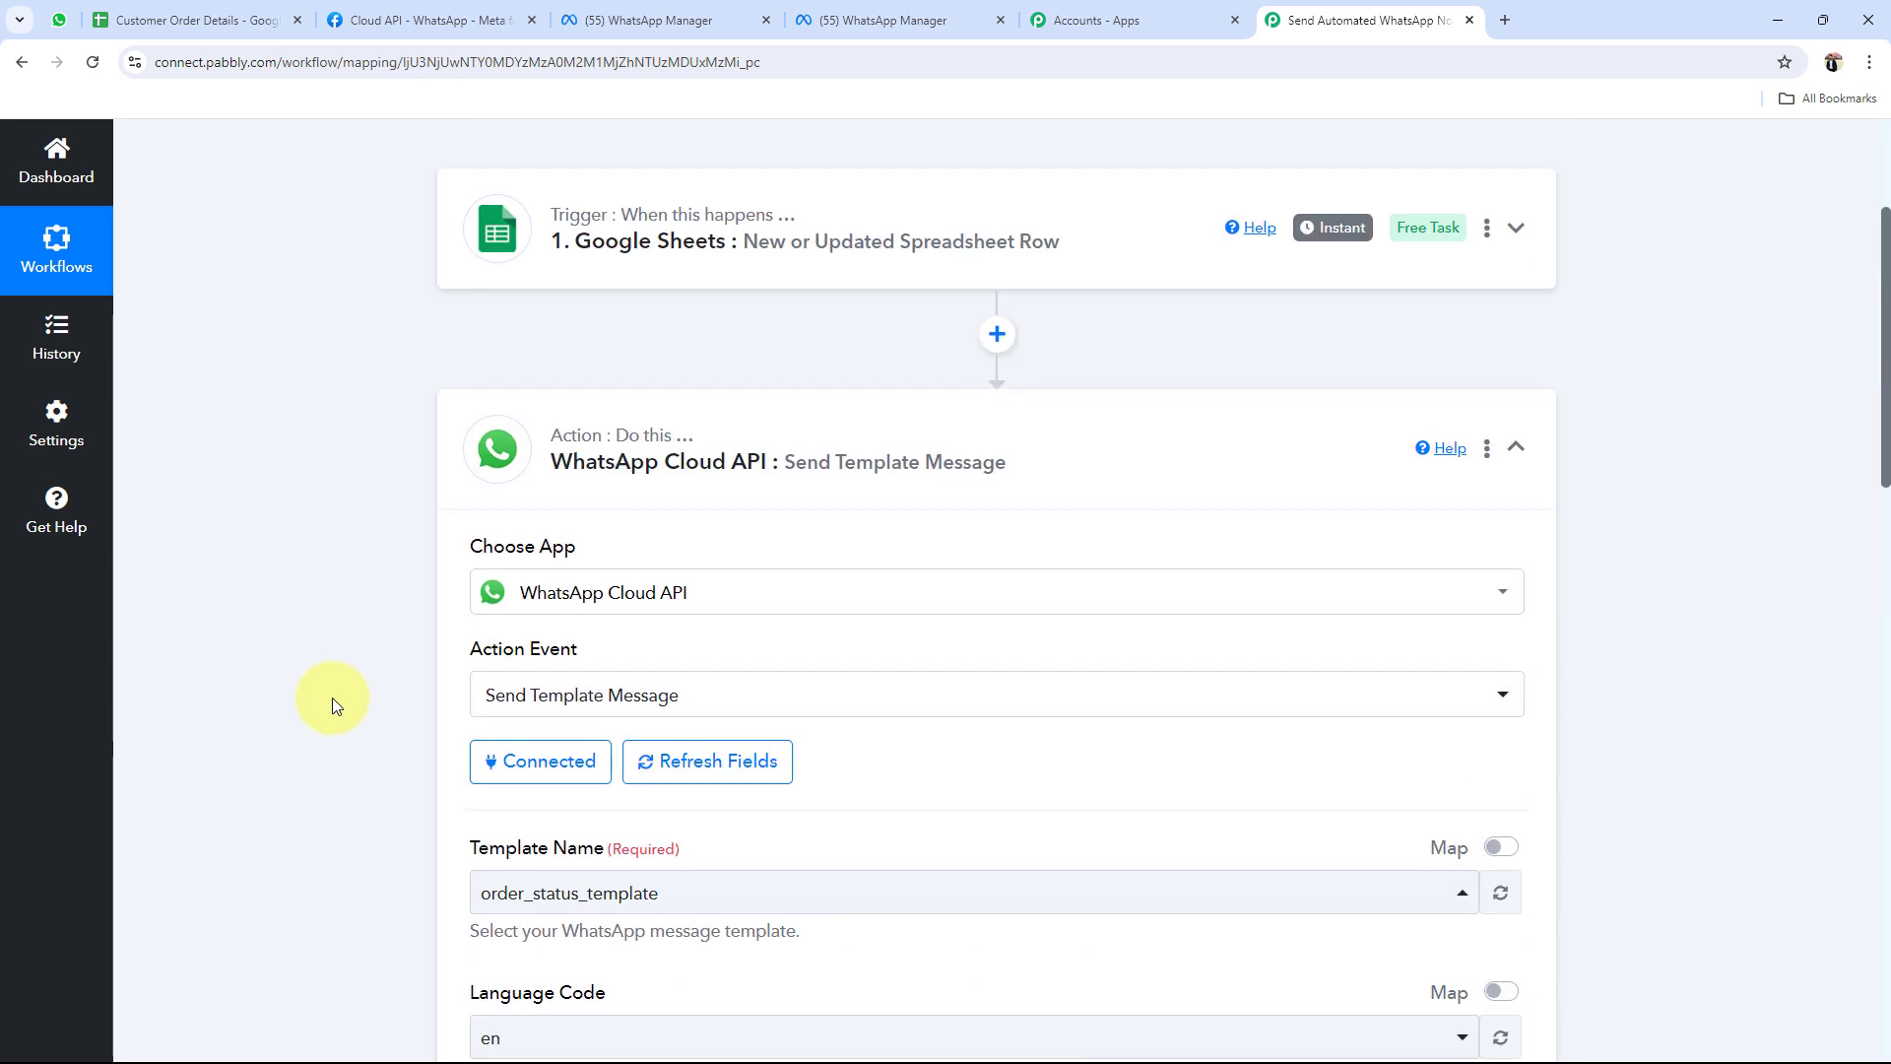
scroll(322, 611, down, 5)
scroll(322, 610, down, 5)
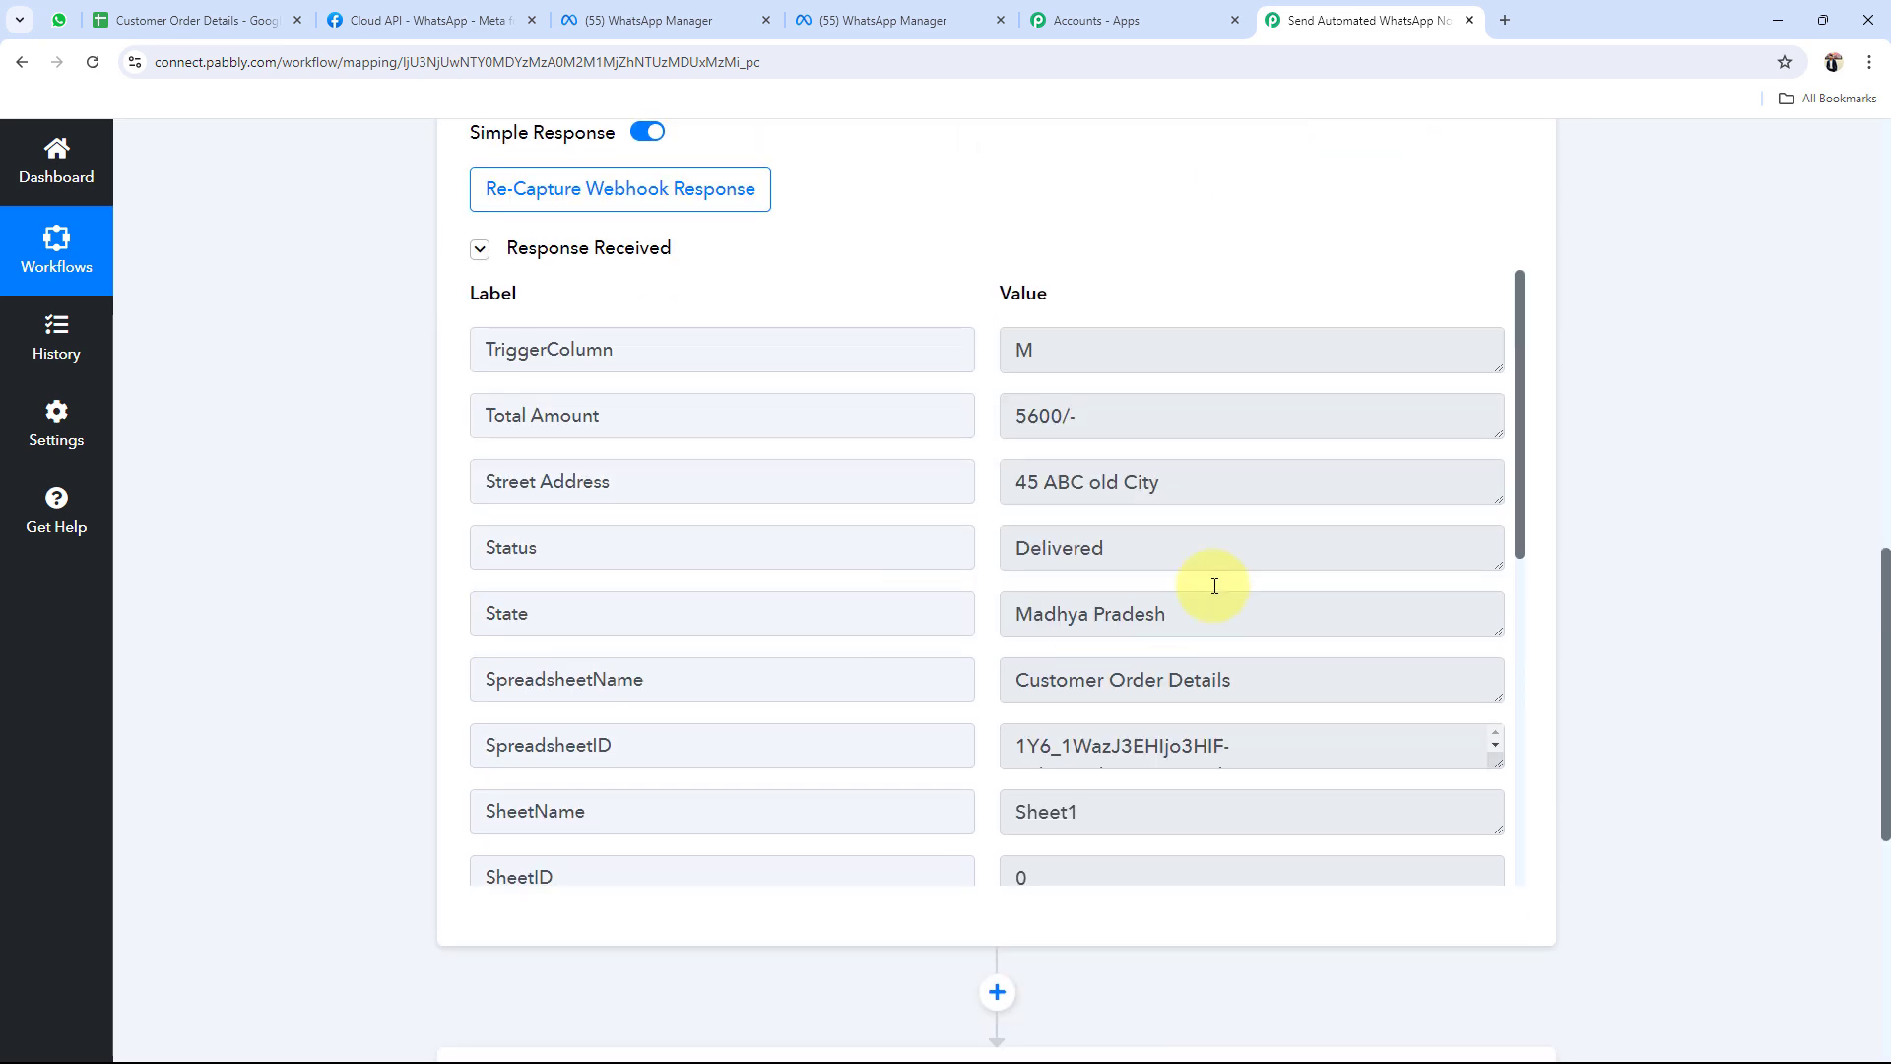
double_click(1182, 557)
scroll(351, 615, down, 6)
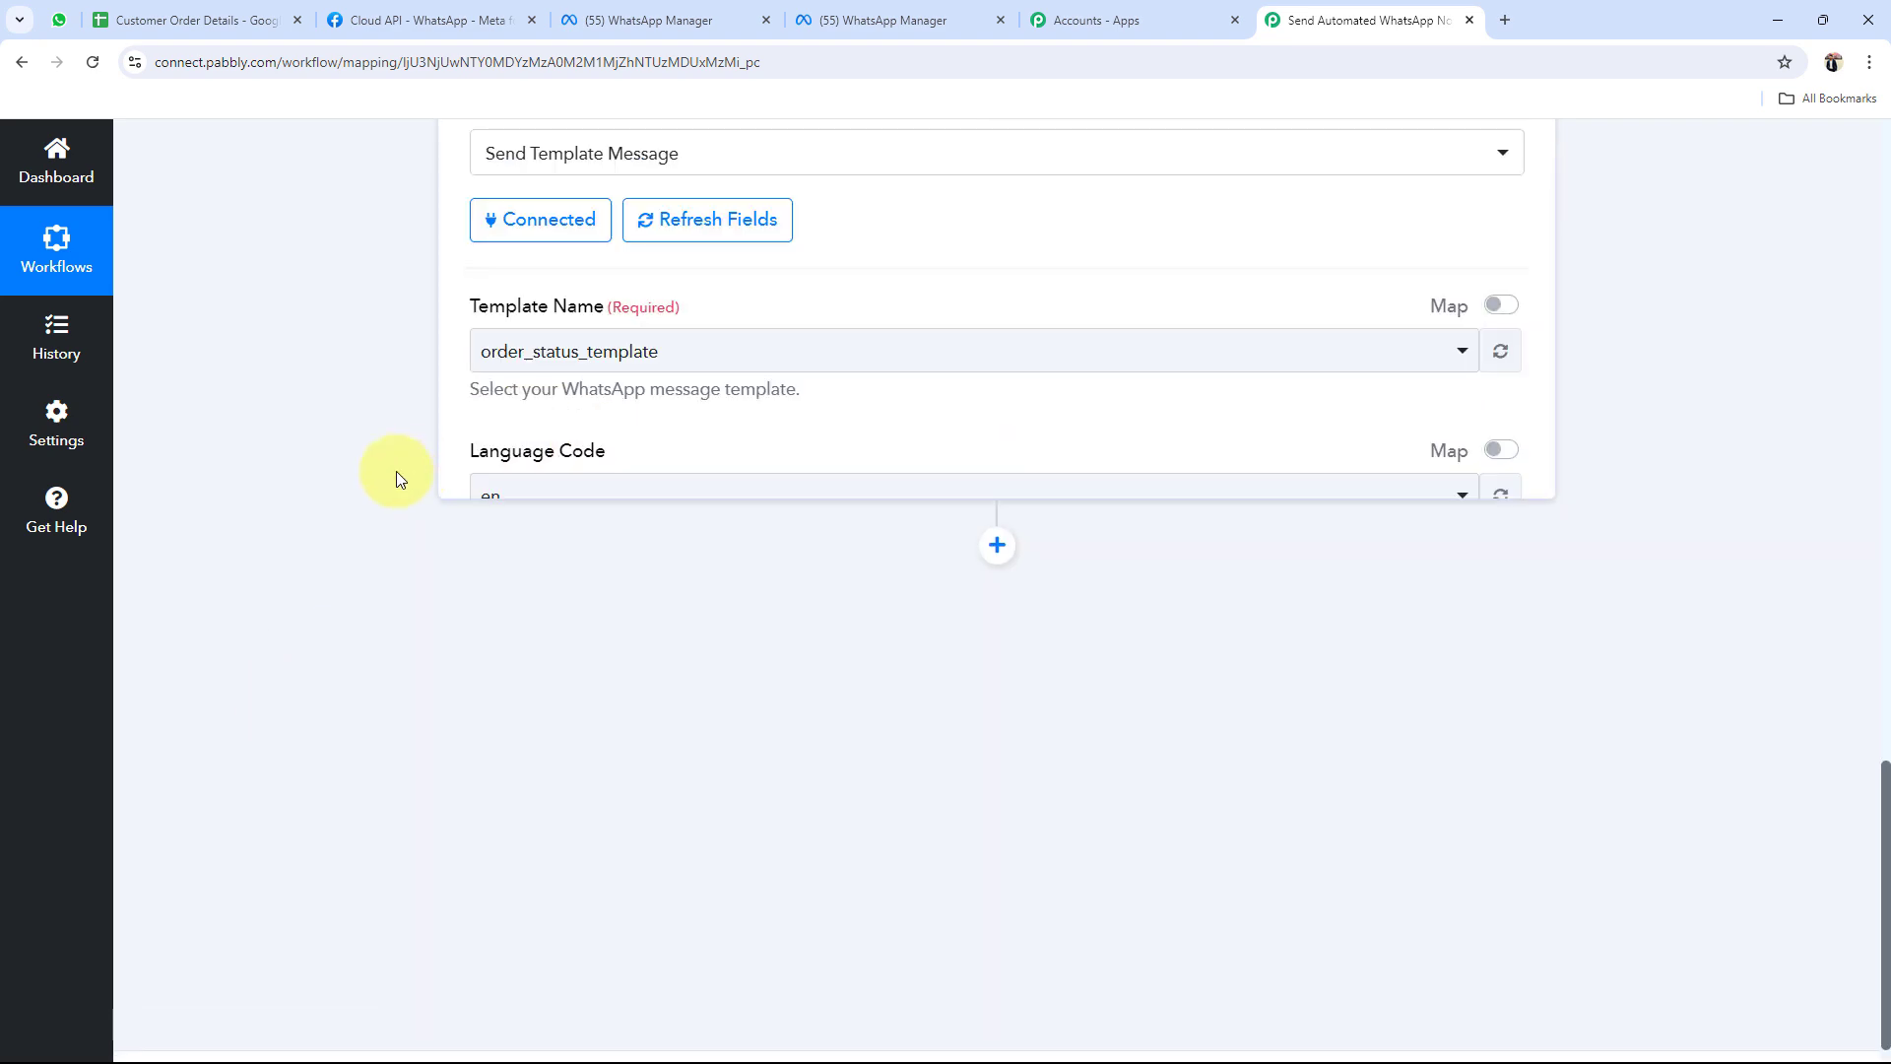
scroll(370, 482, down, 4)
scroll(362, 534, down, 2)
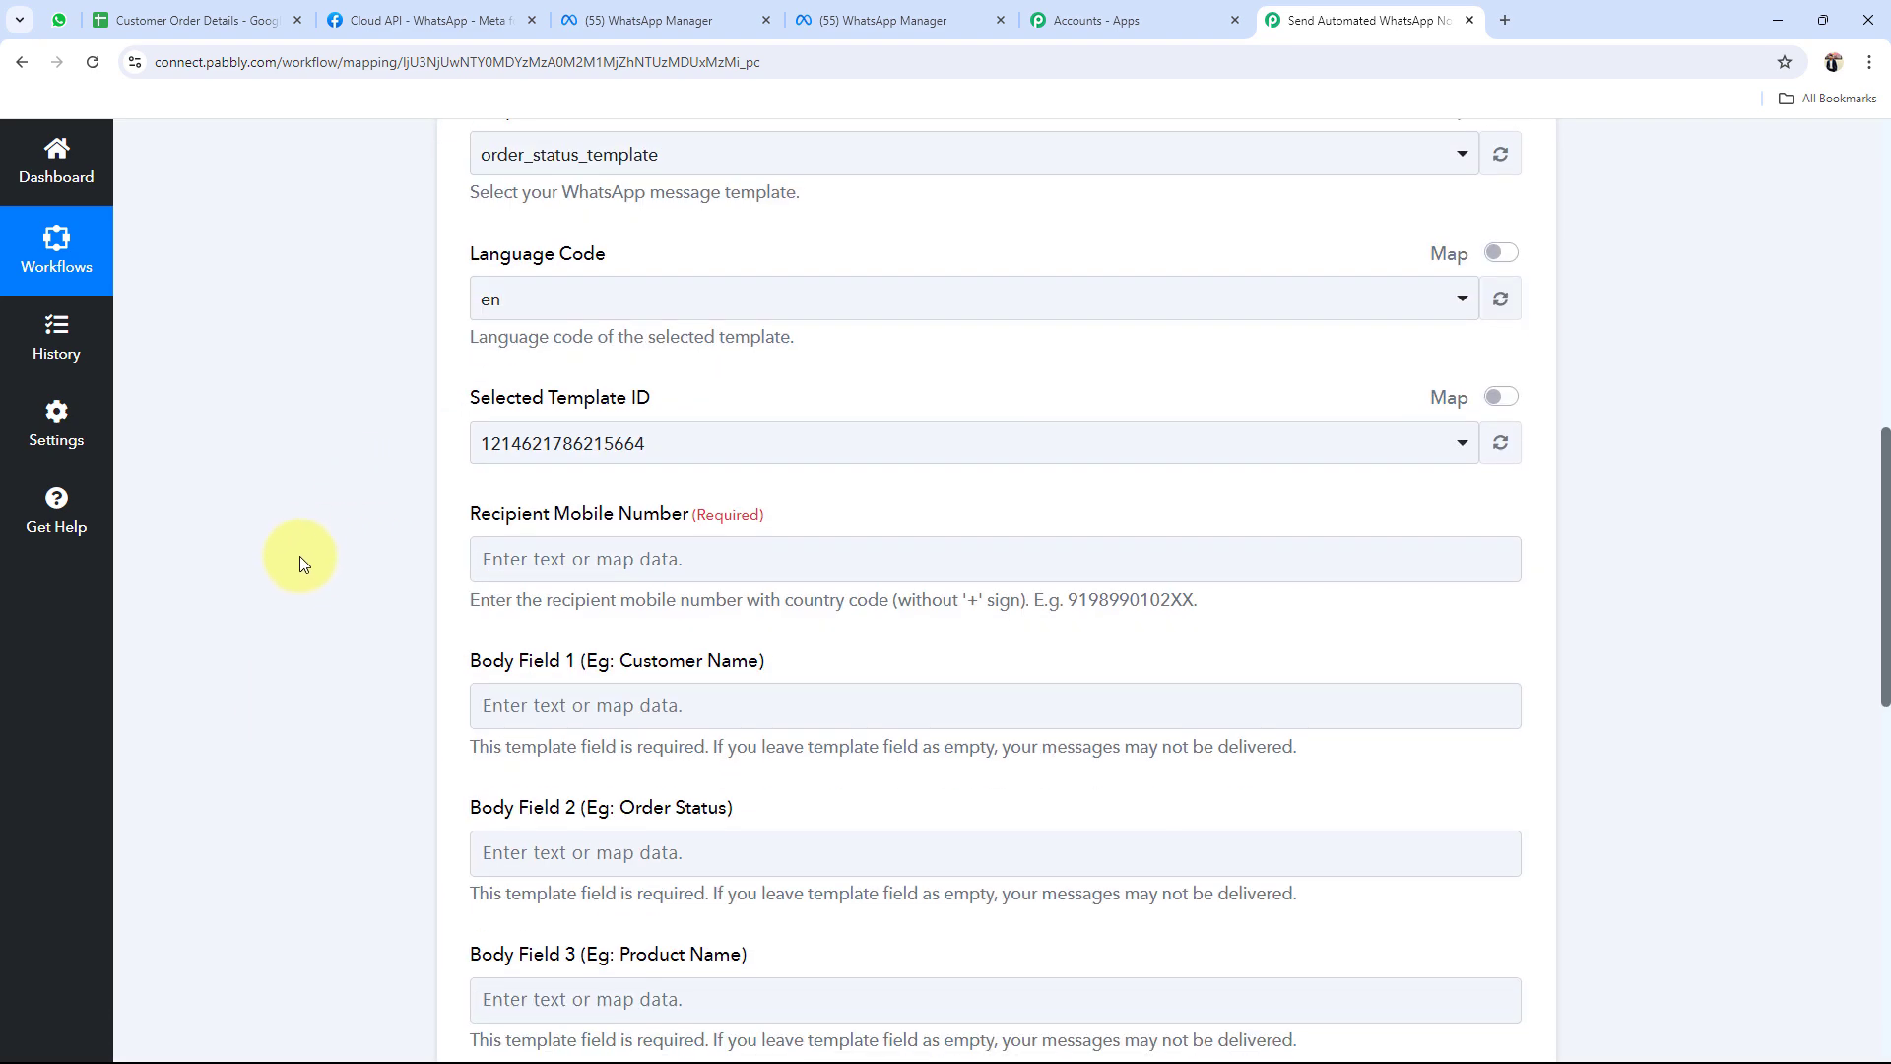
scroll(299, 556, down, 3)
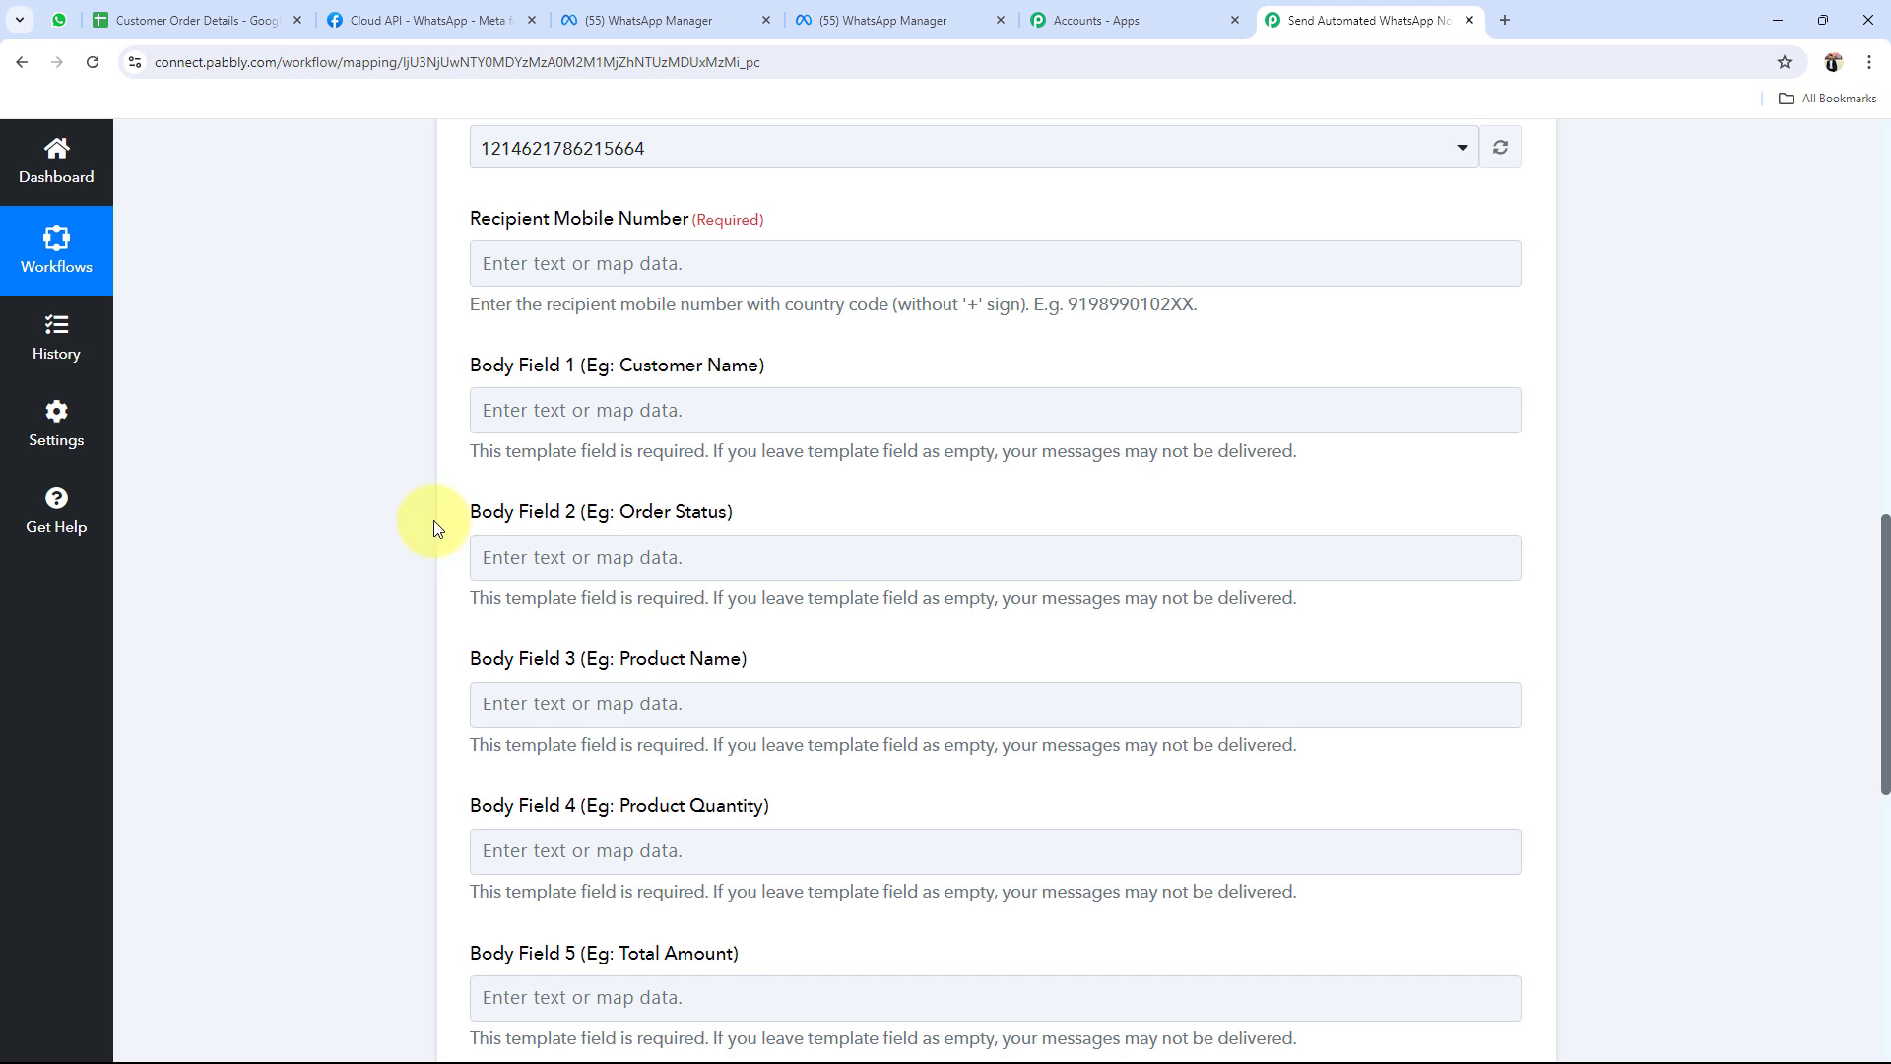
Map the sheet's Phone Number into Recipient Mobile Number, noting the country-code, no-plus-sign format
click(554, 263)
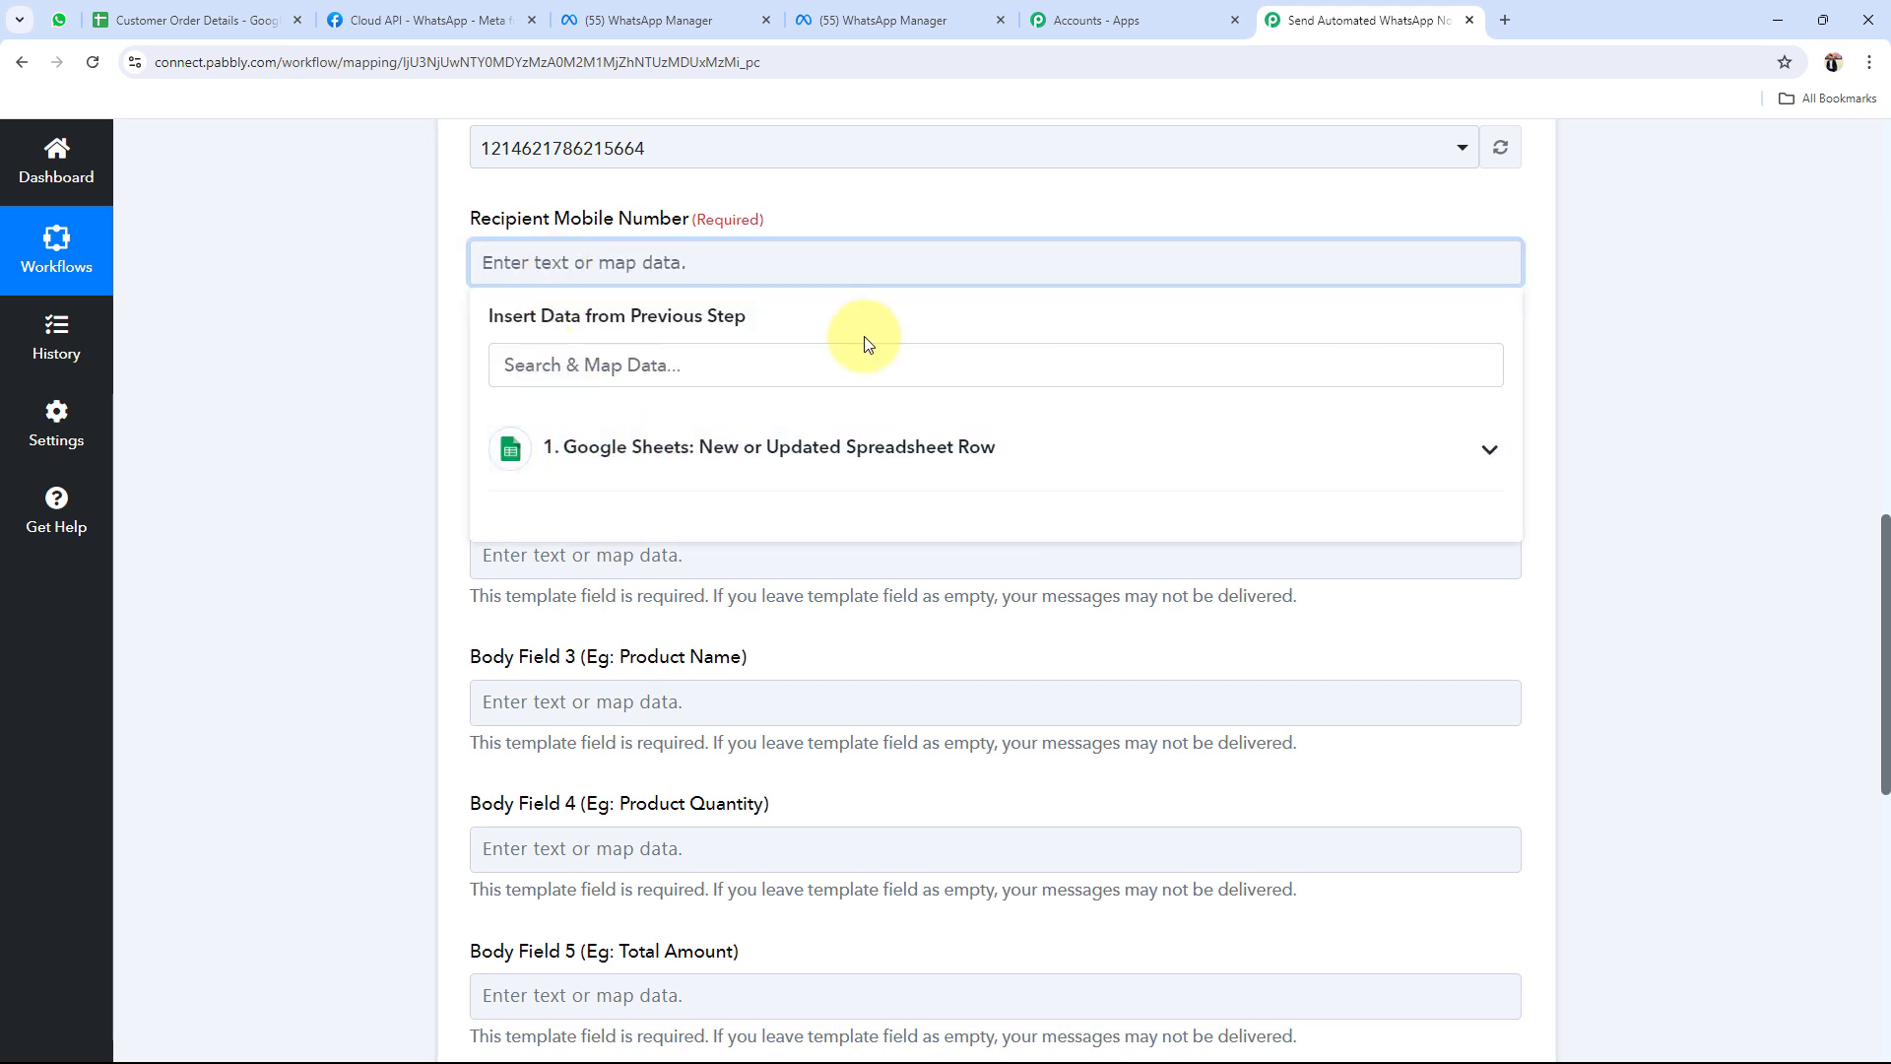
click(1489, 450)
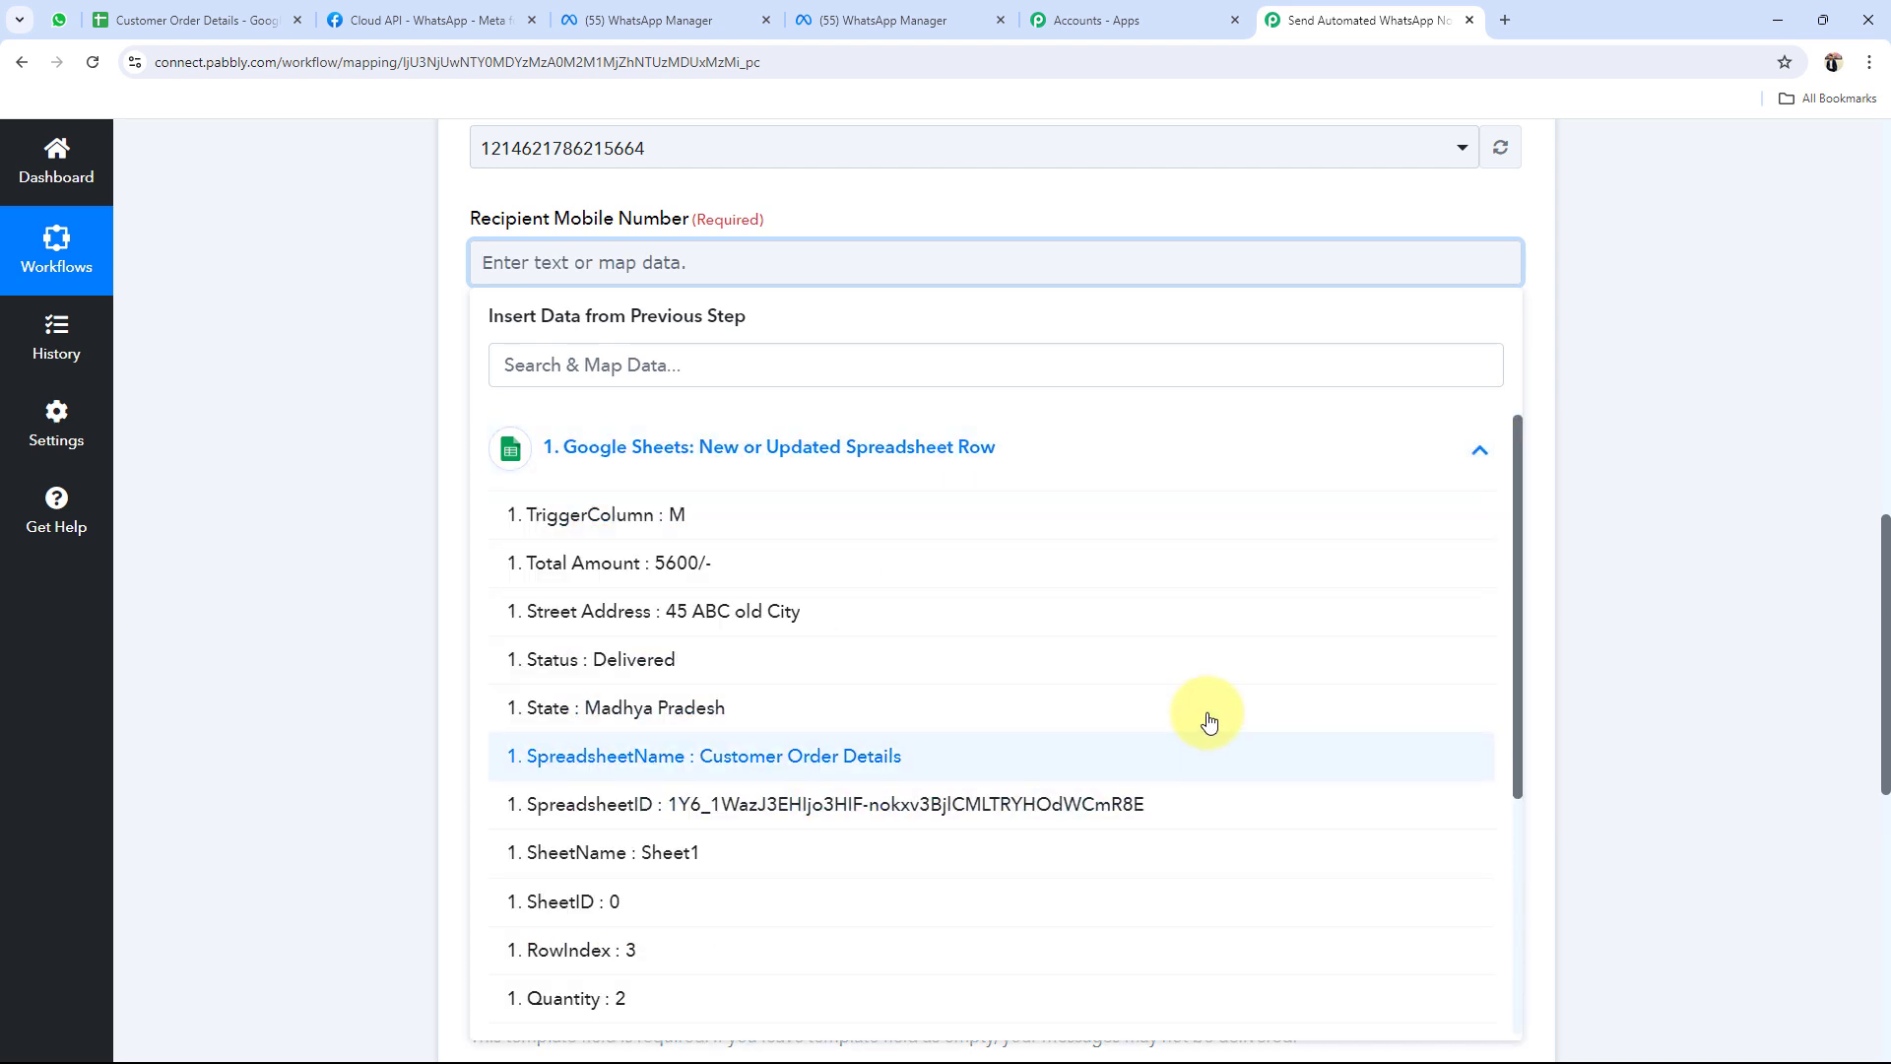
scroll(997, 780, down, 4)
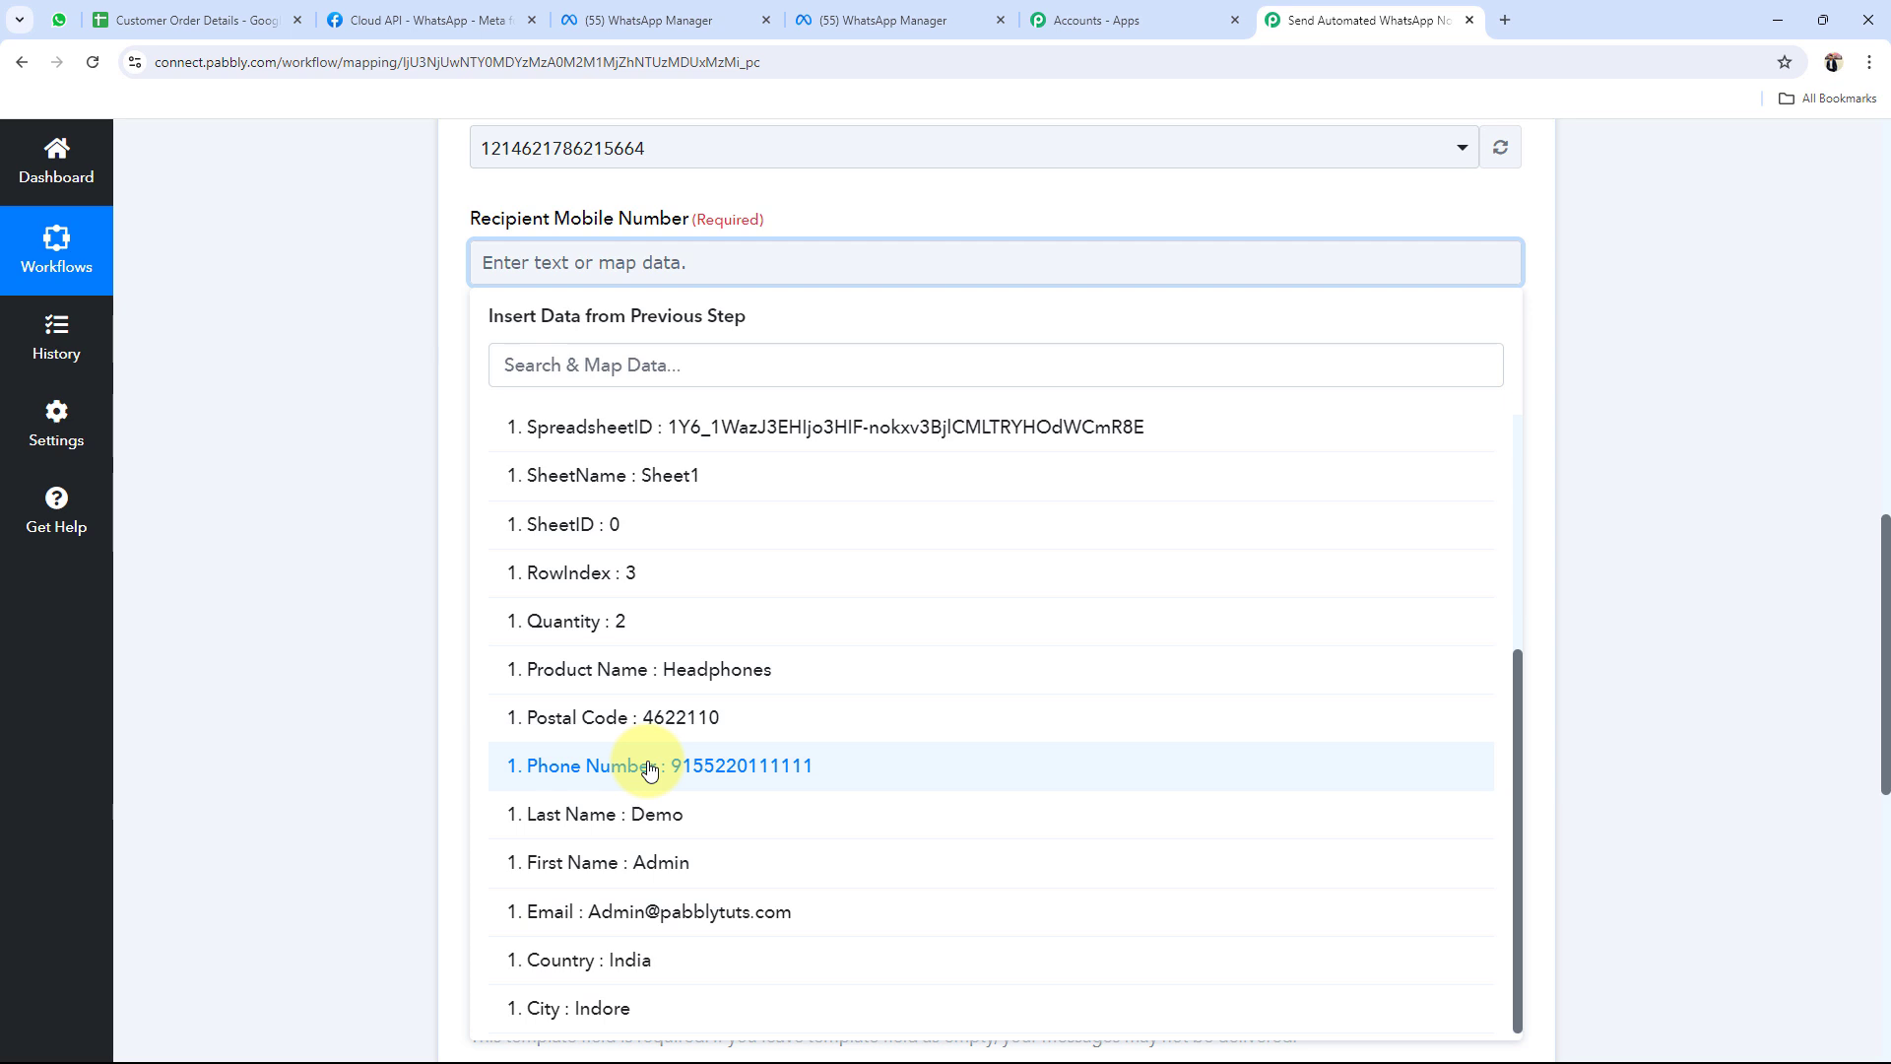
click(687, 766)
click(316, 447)
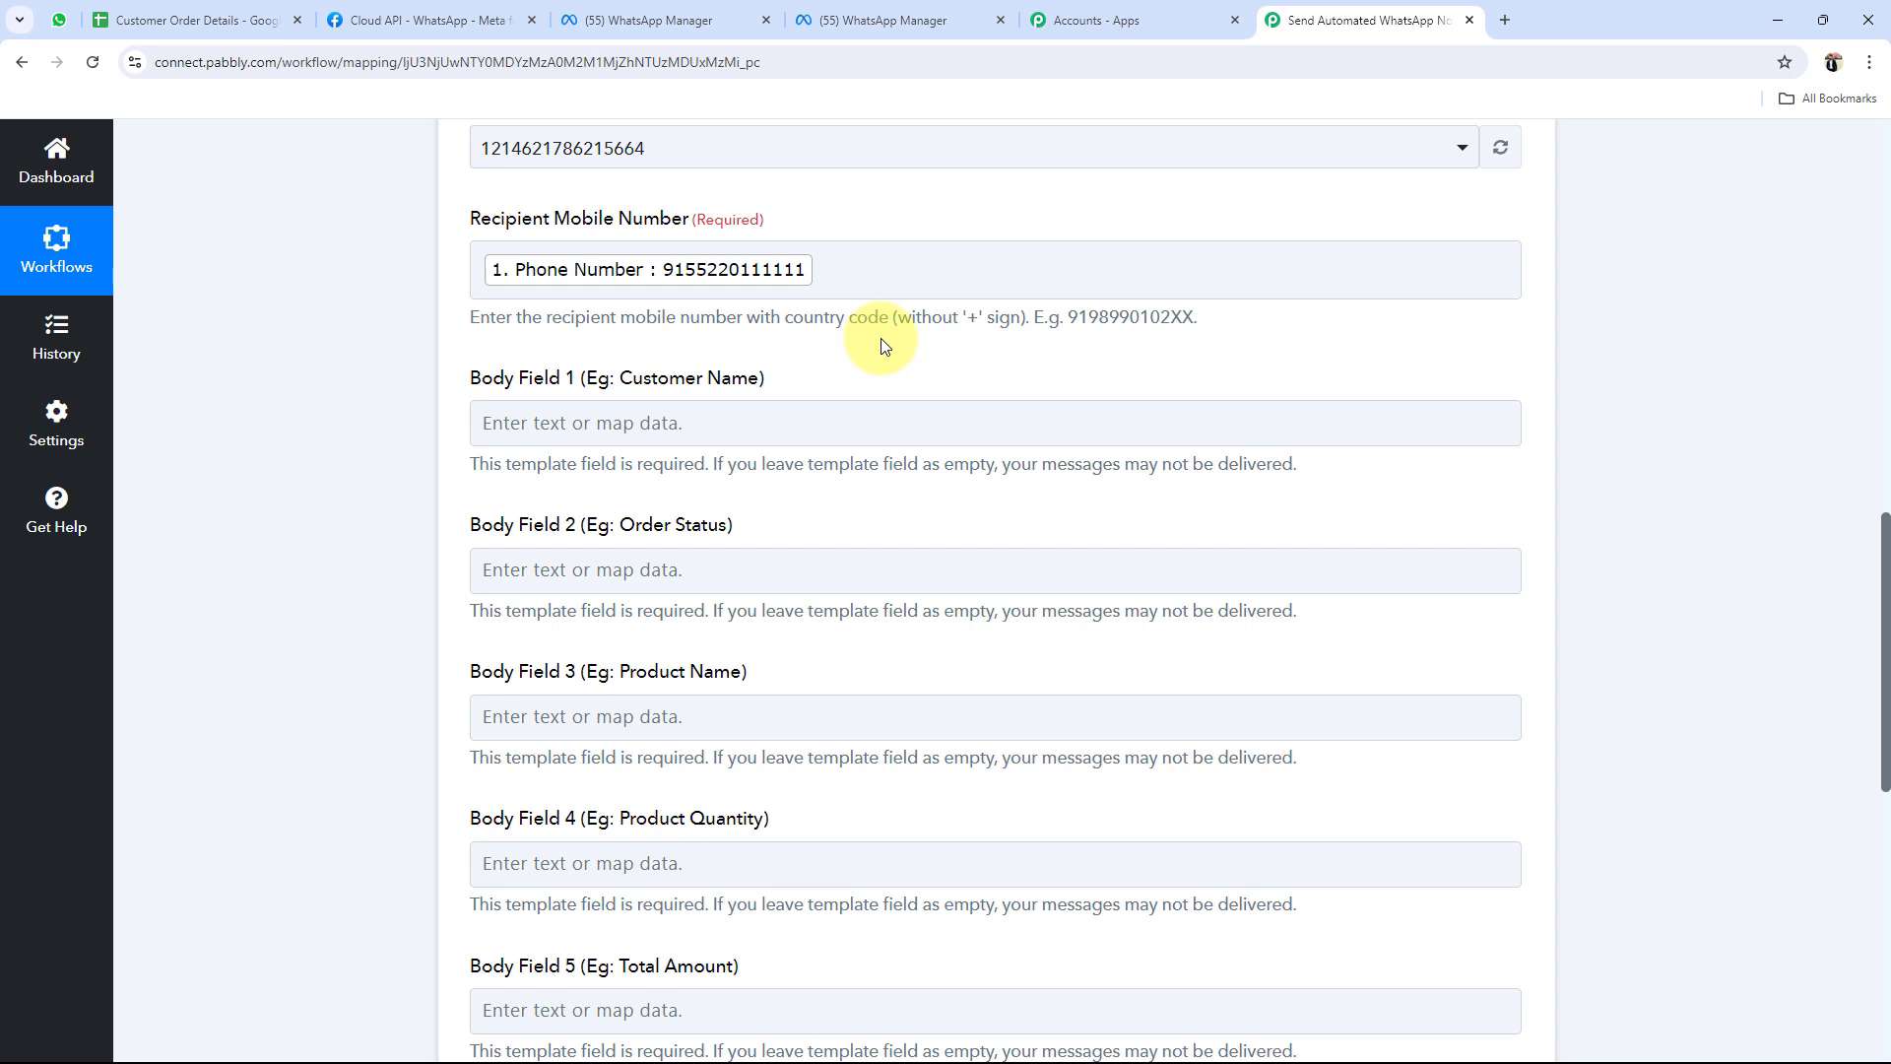
click(651, 293)
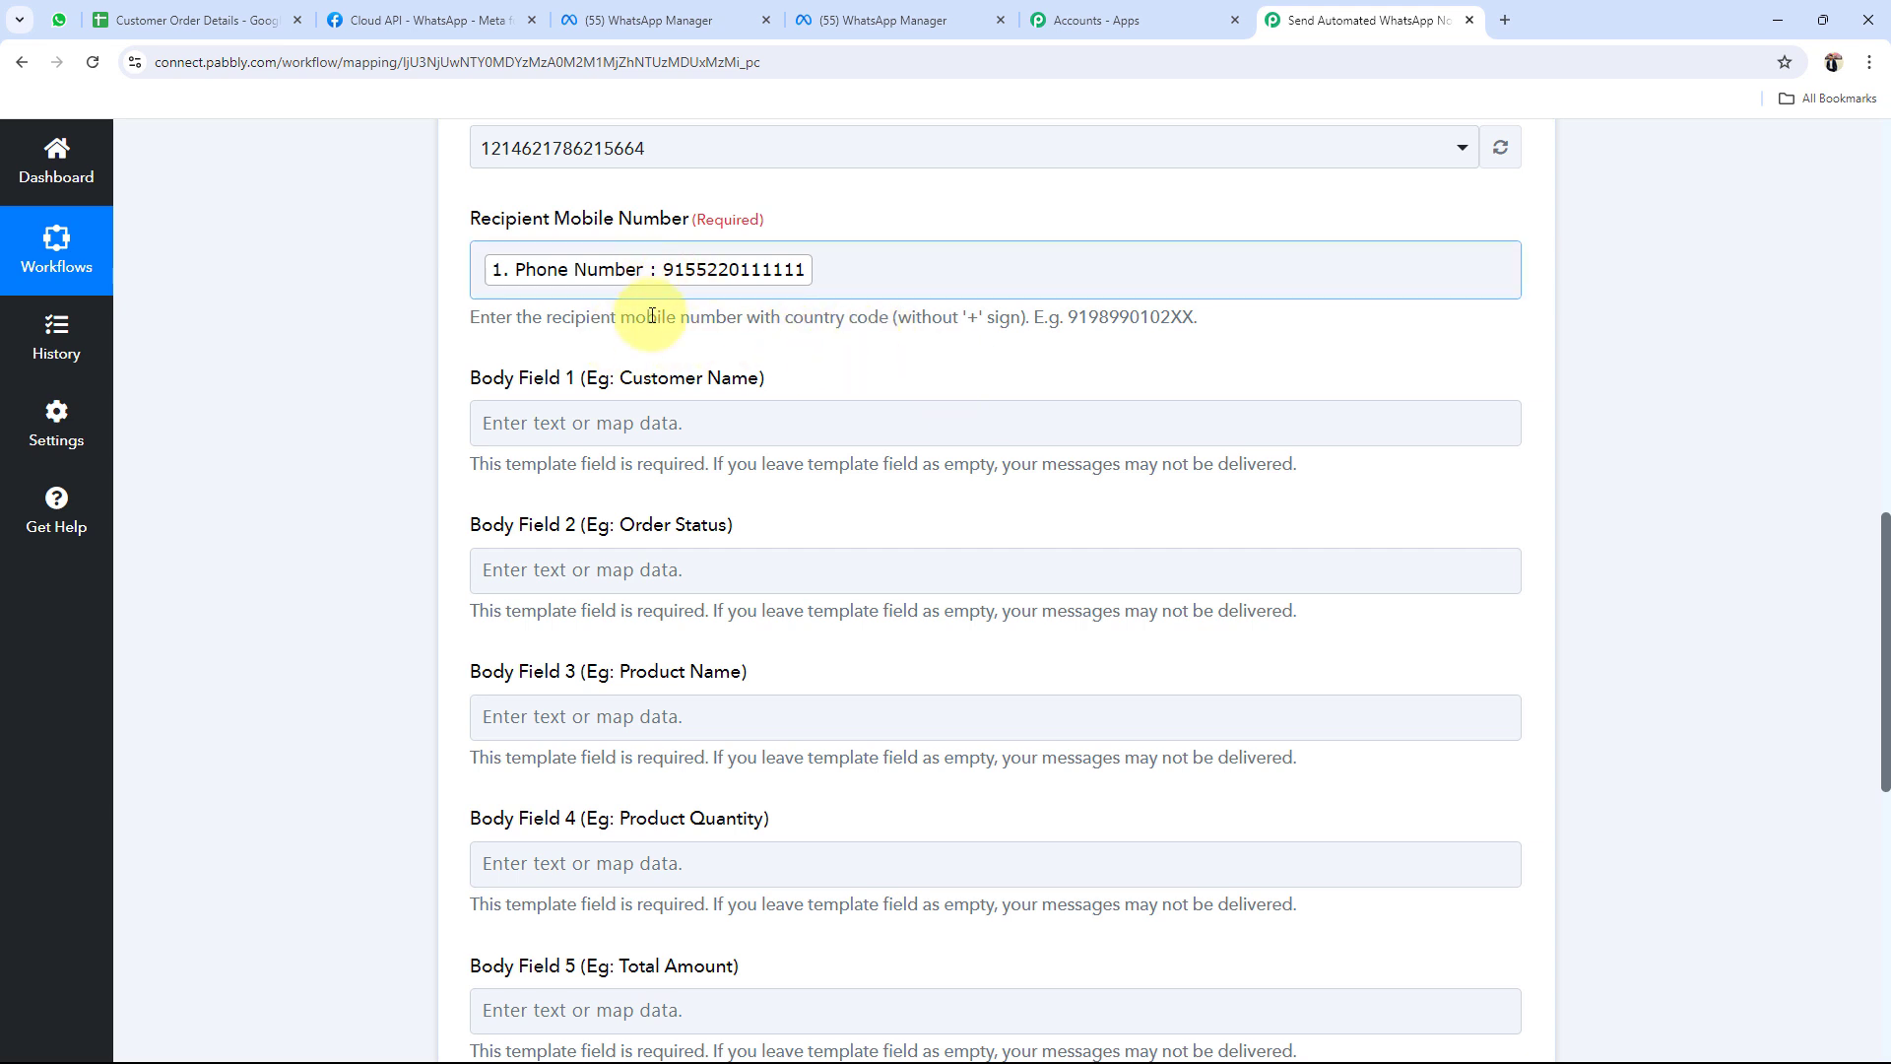
click(735, 313)
drag(1090, 316, 1078, 316)
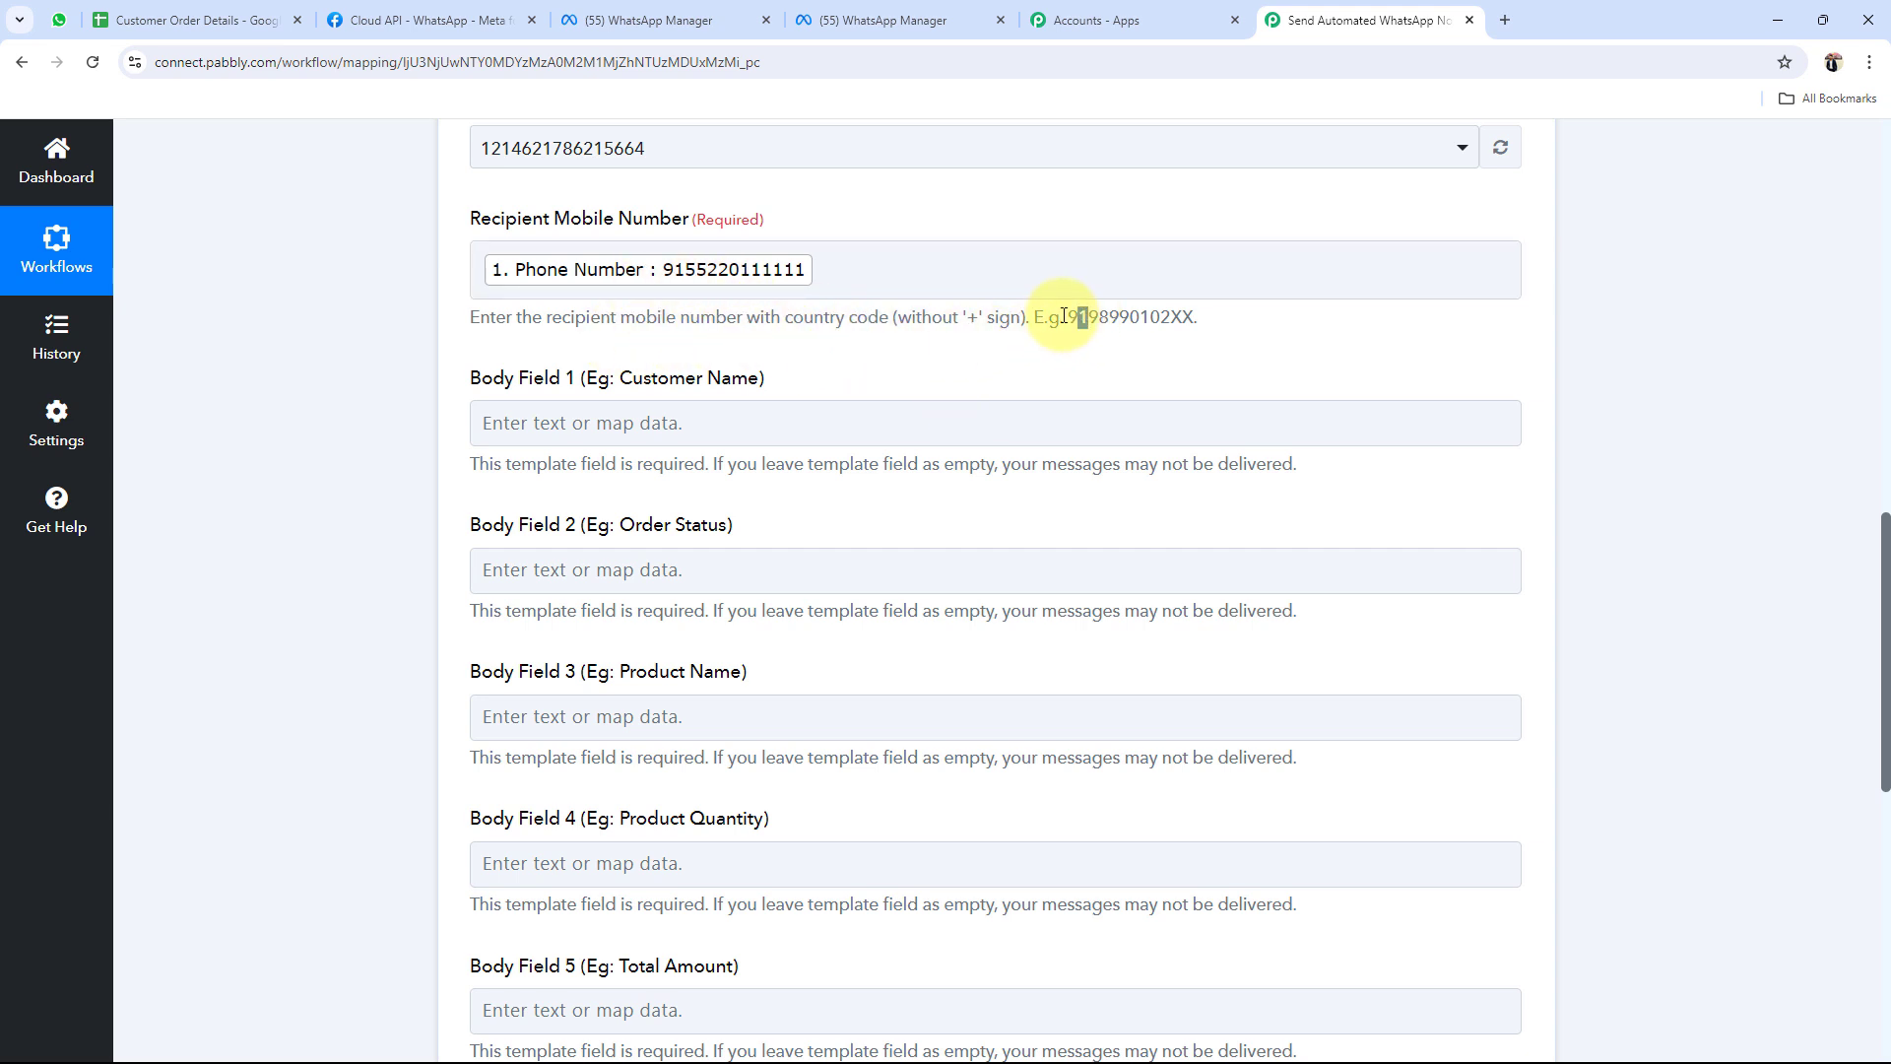
click(969, 315)
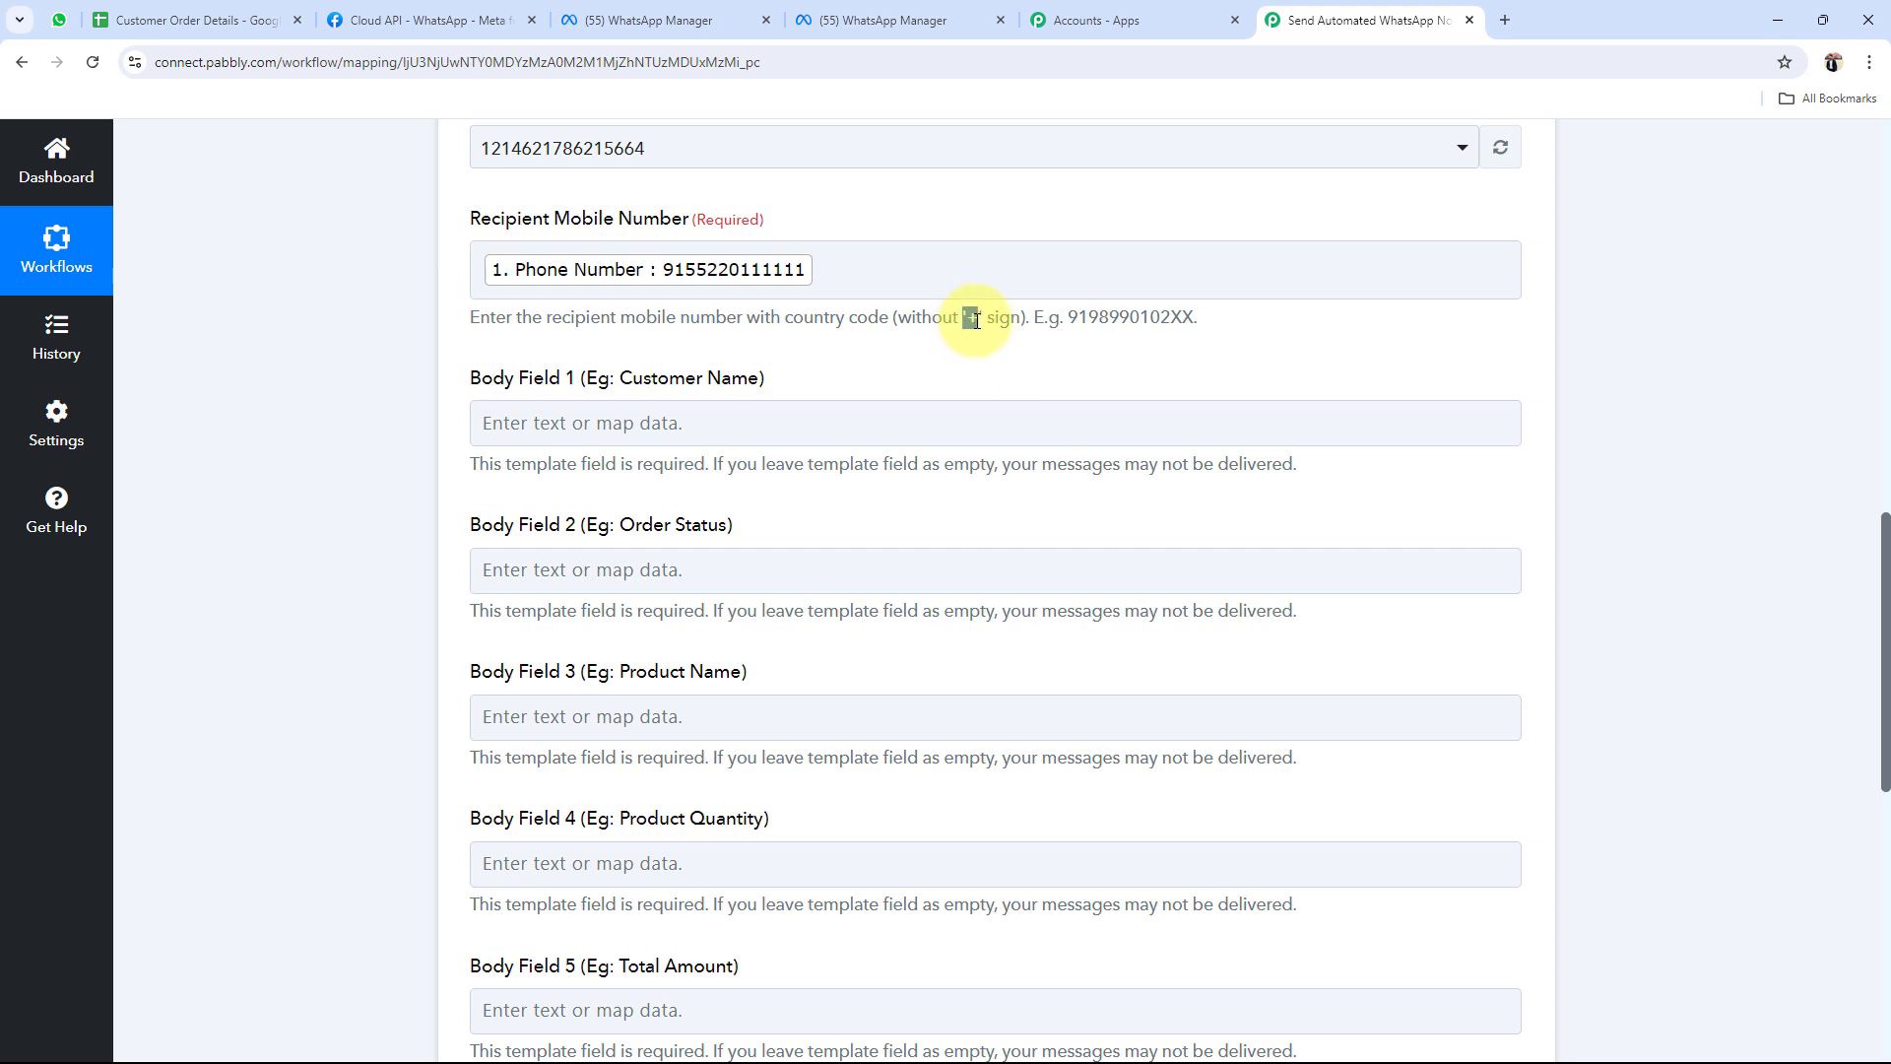
click(658, 281)
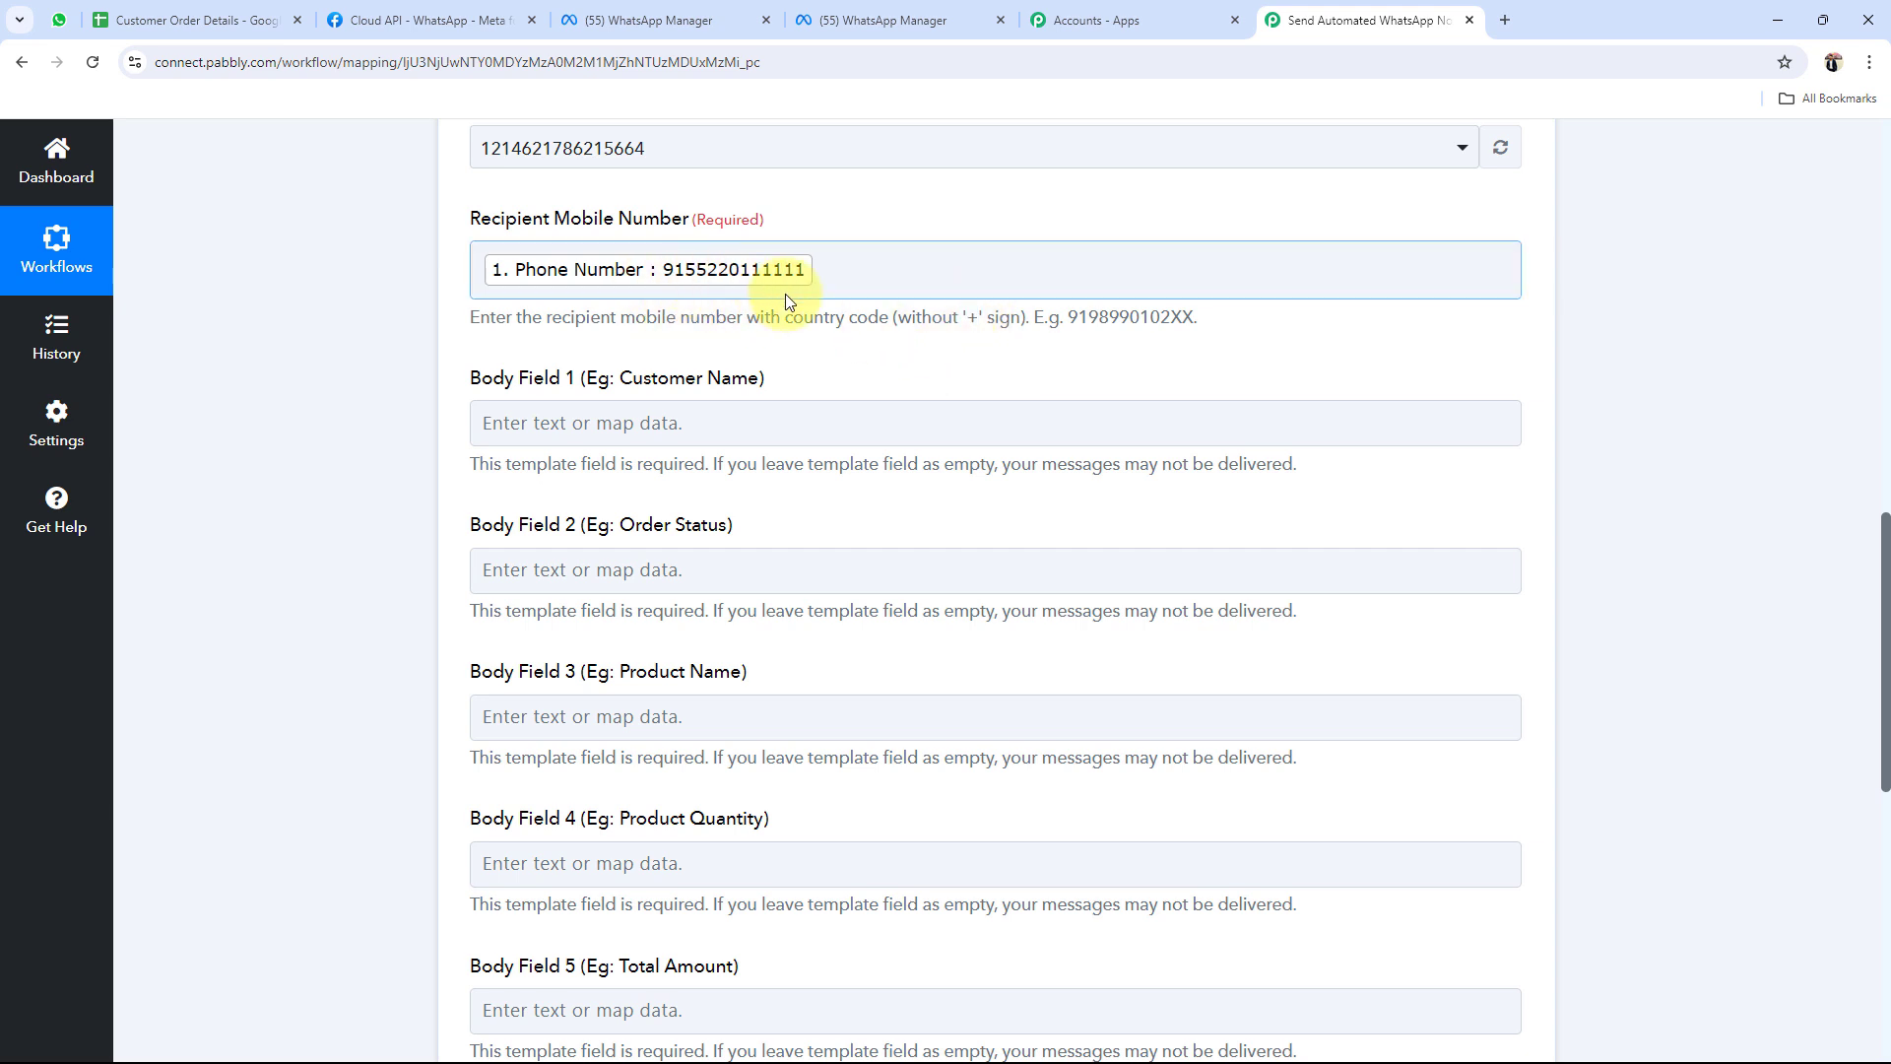
click(302, 351)
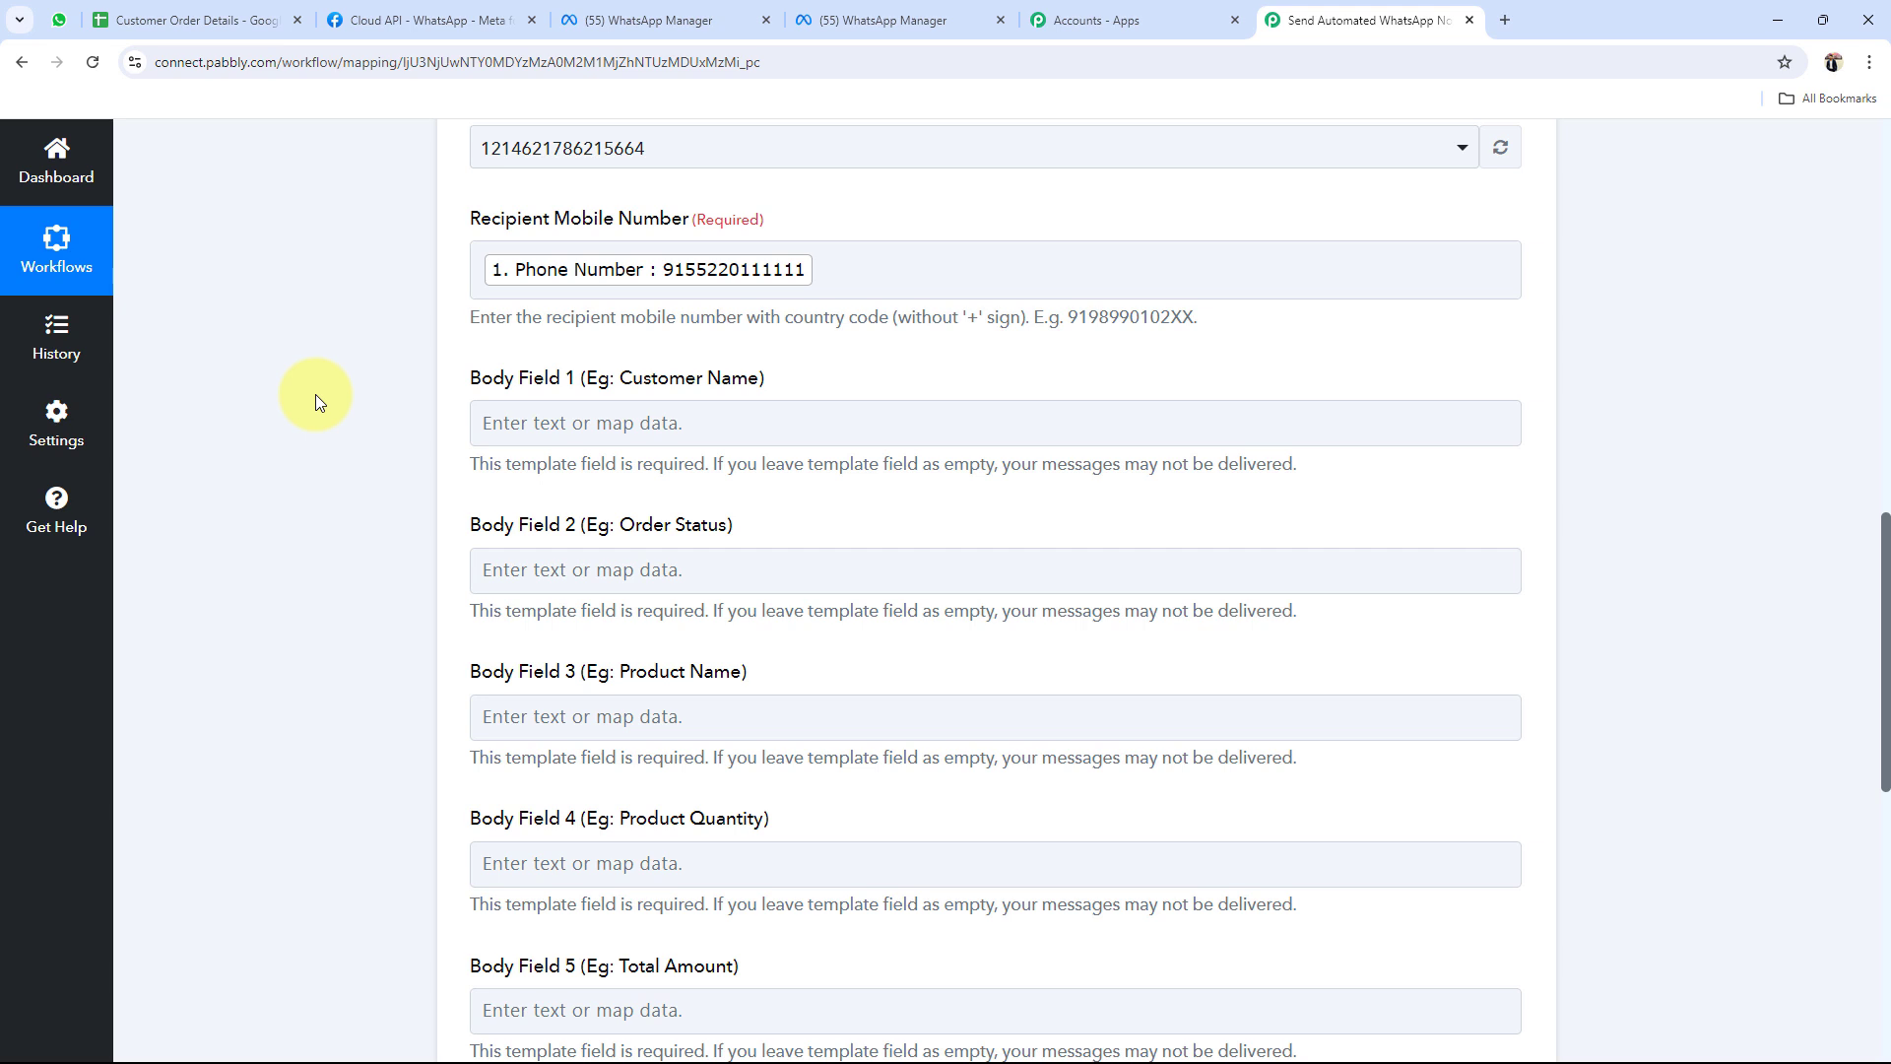
Check Body Field 1's data picker, then bring up the order_status_template editor in WhatsApp Manager
scroll(315, 394, down, 2)
click(498, 229)
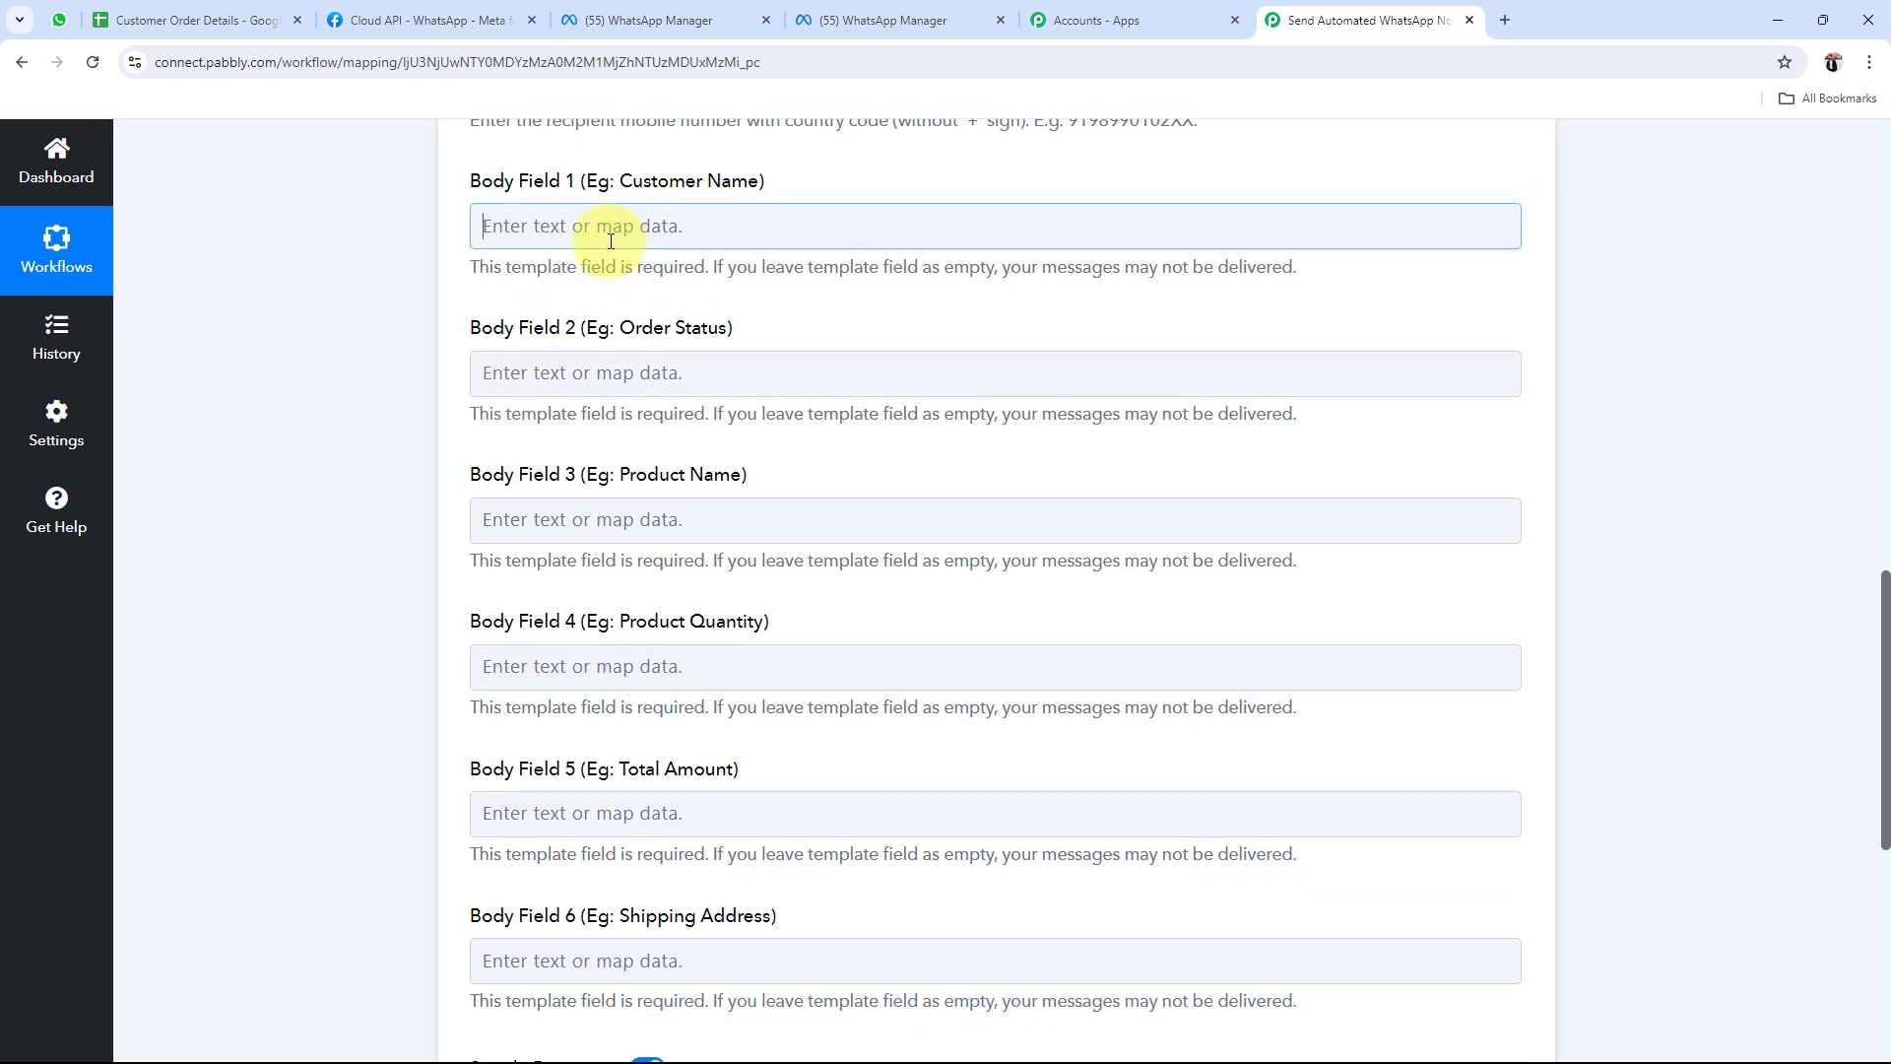
click(309, 254)
scroll(289, 548, up, 2)
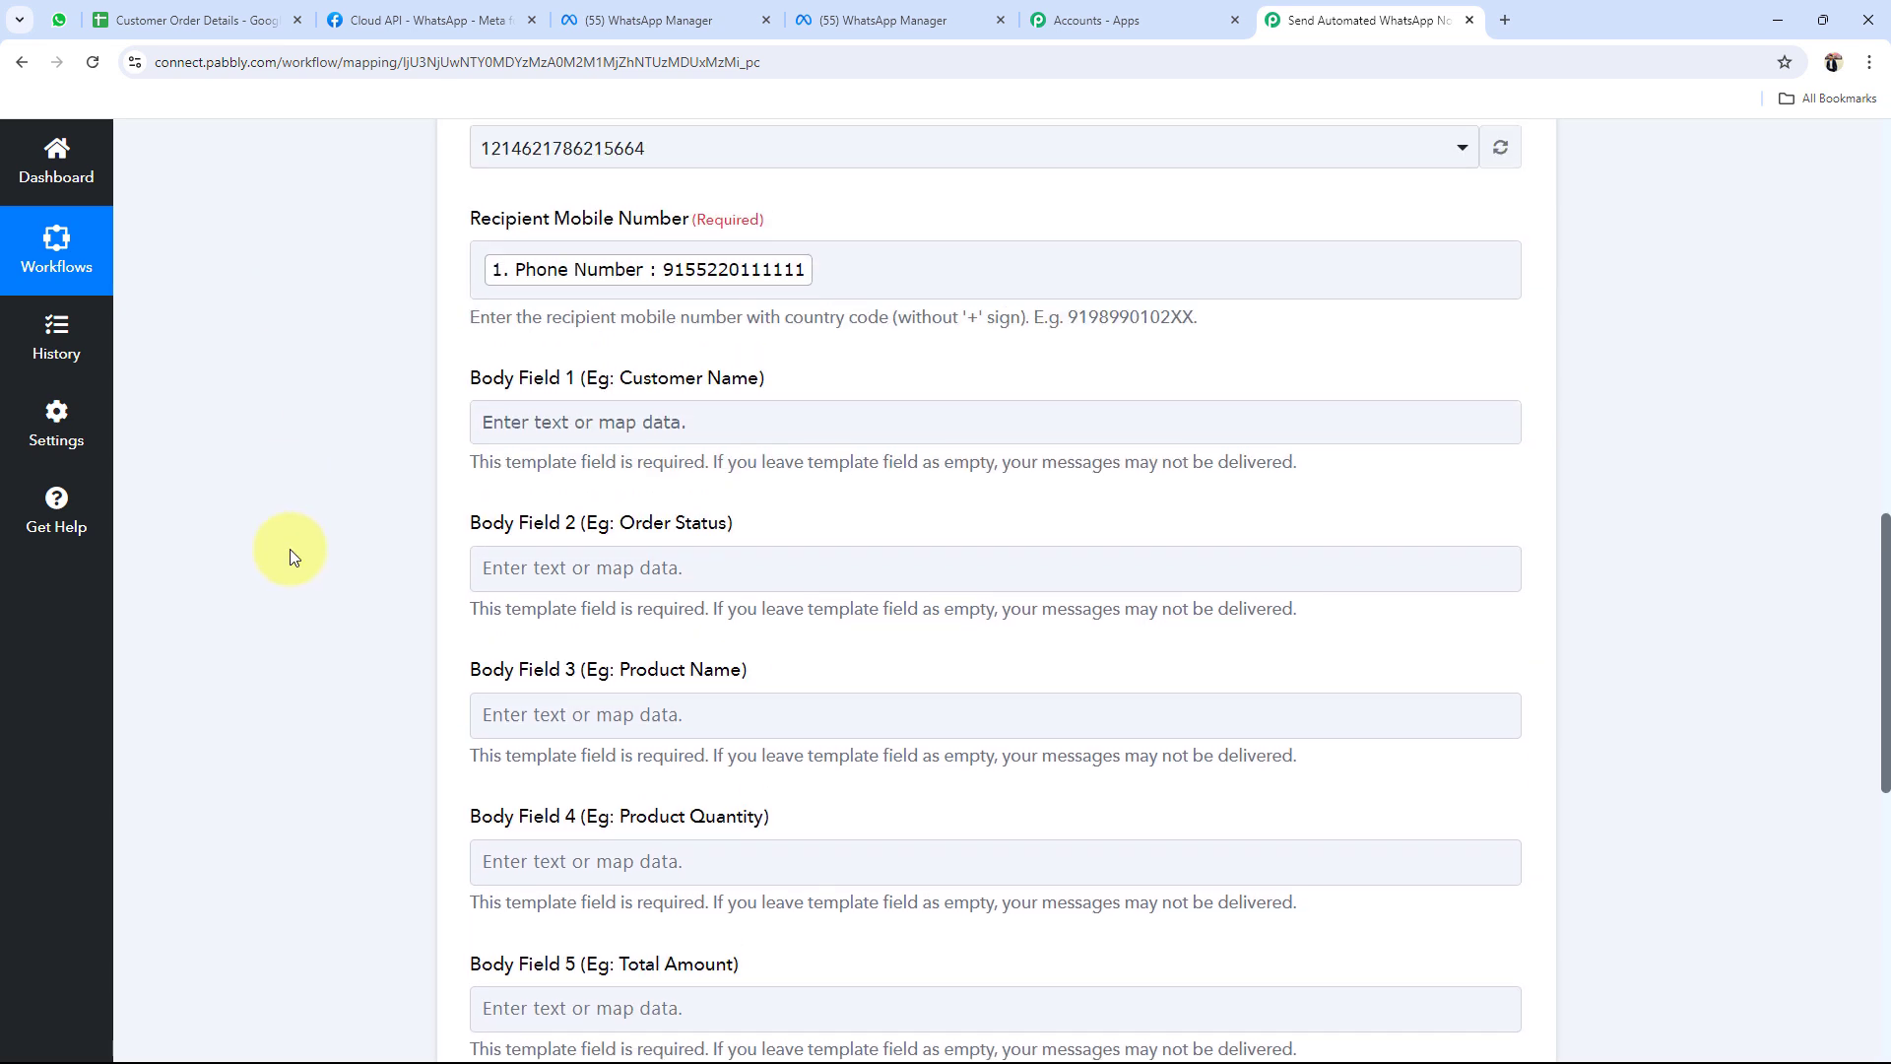
click(841, 21)
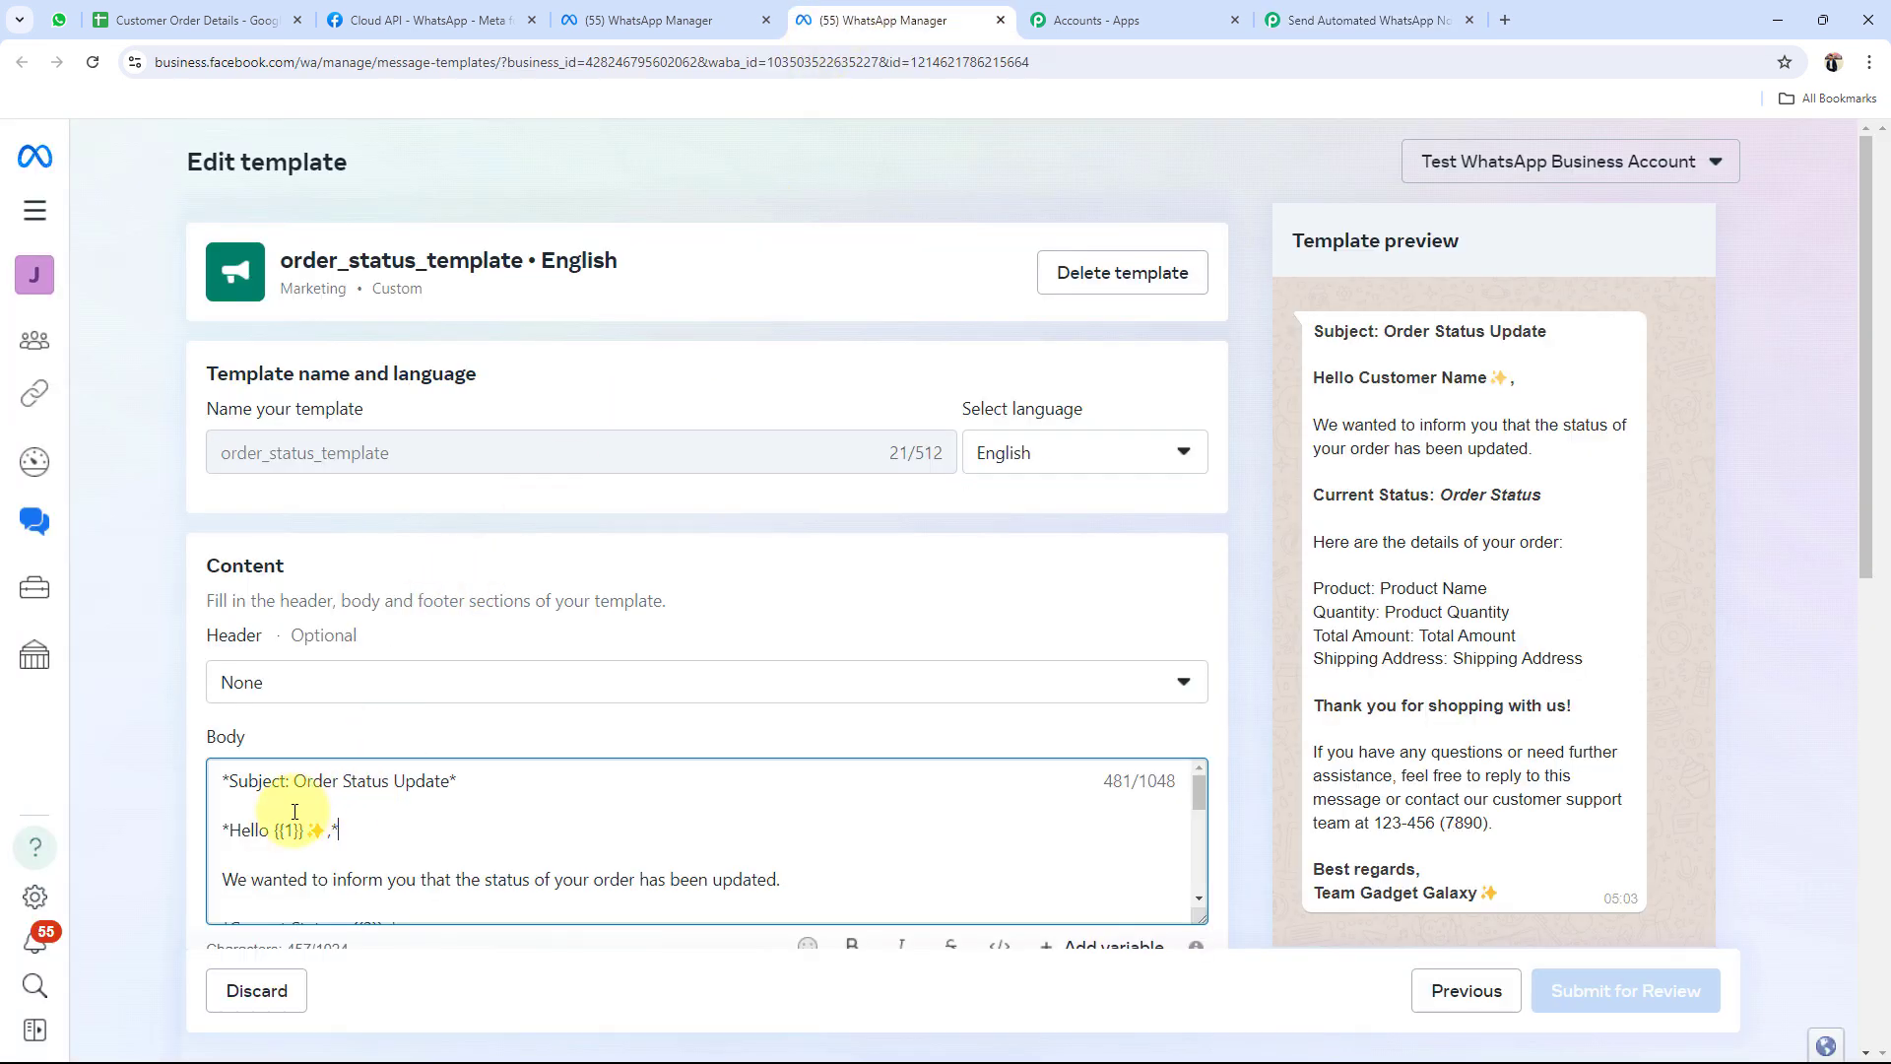
Check the order_status_template body variables {{1}} through {{6}} against the Pabbly Body Fields
scroll(325, 818, down, 2)
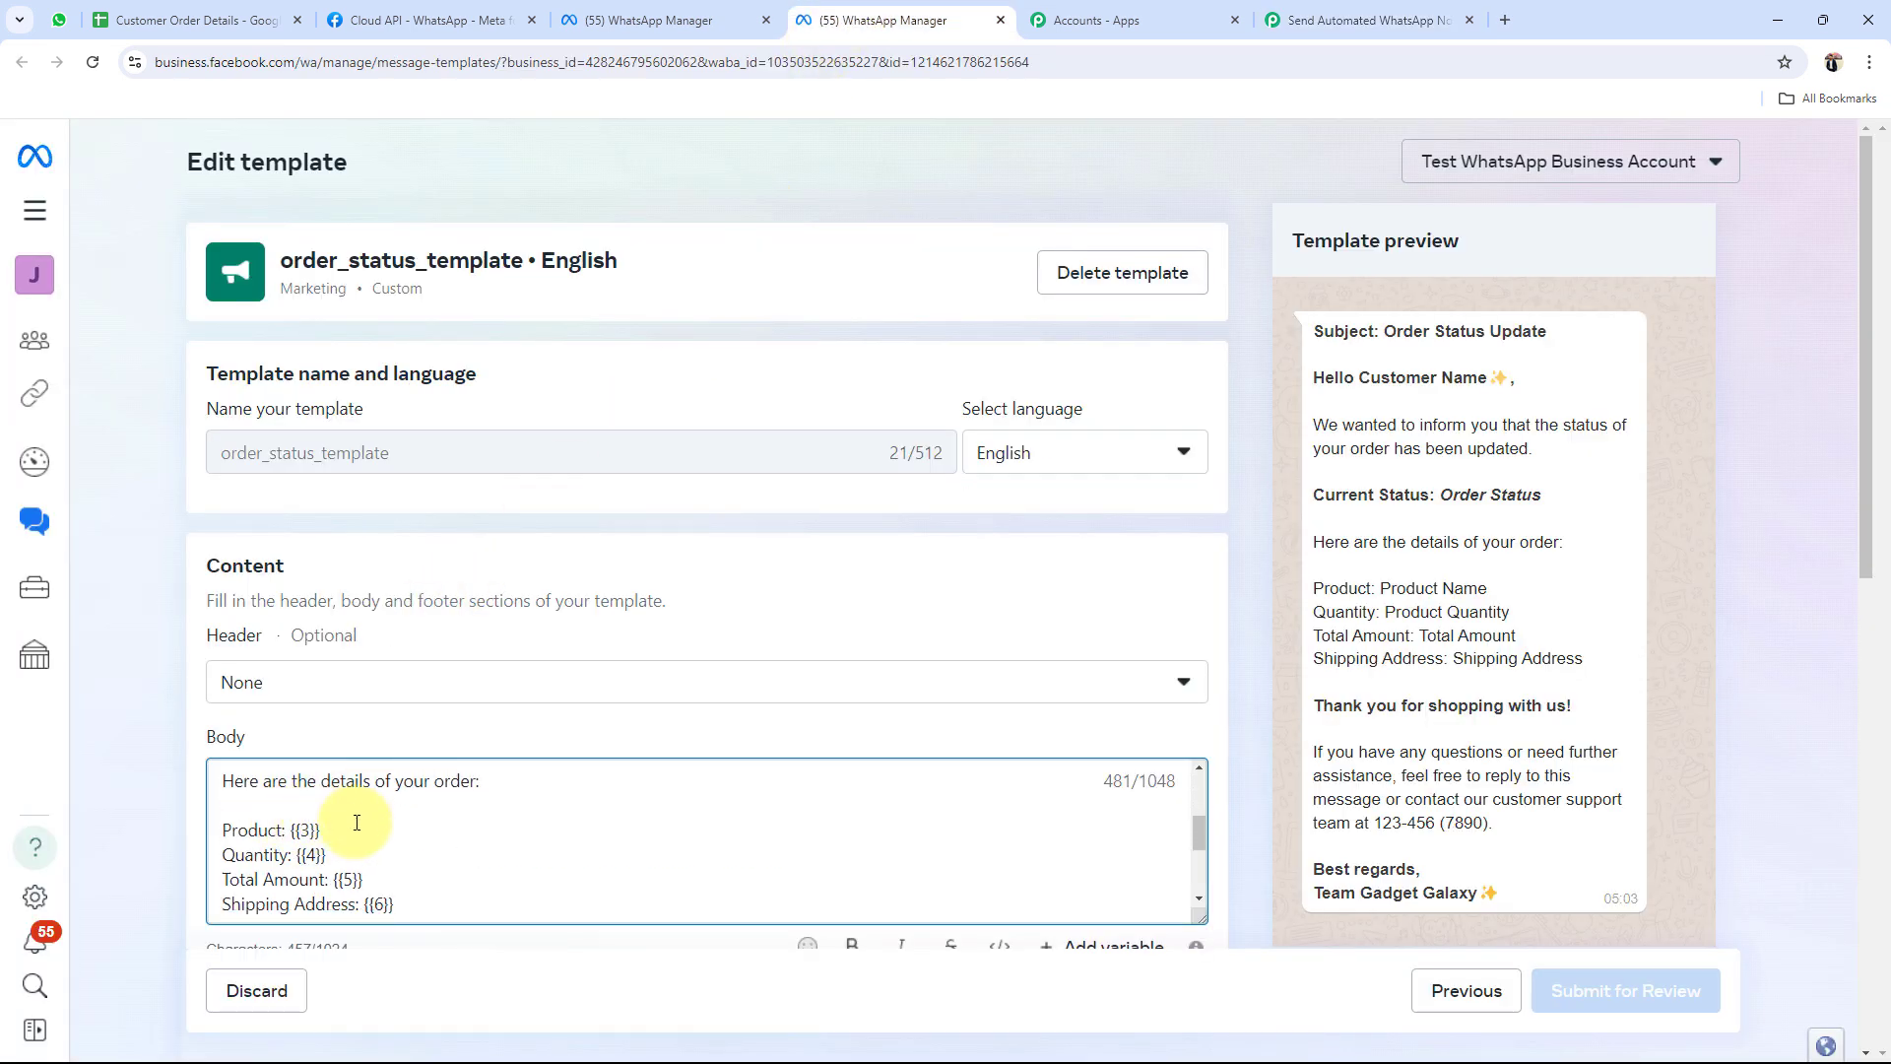
scroll(357, 822, up, 1)
click(1359, 20)
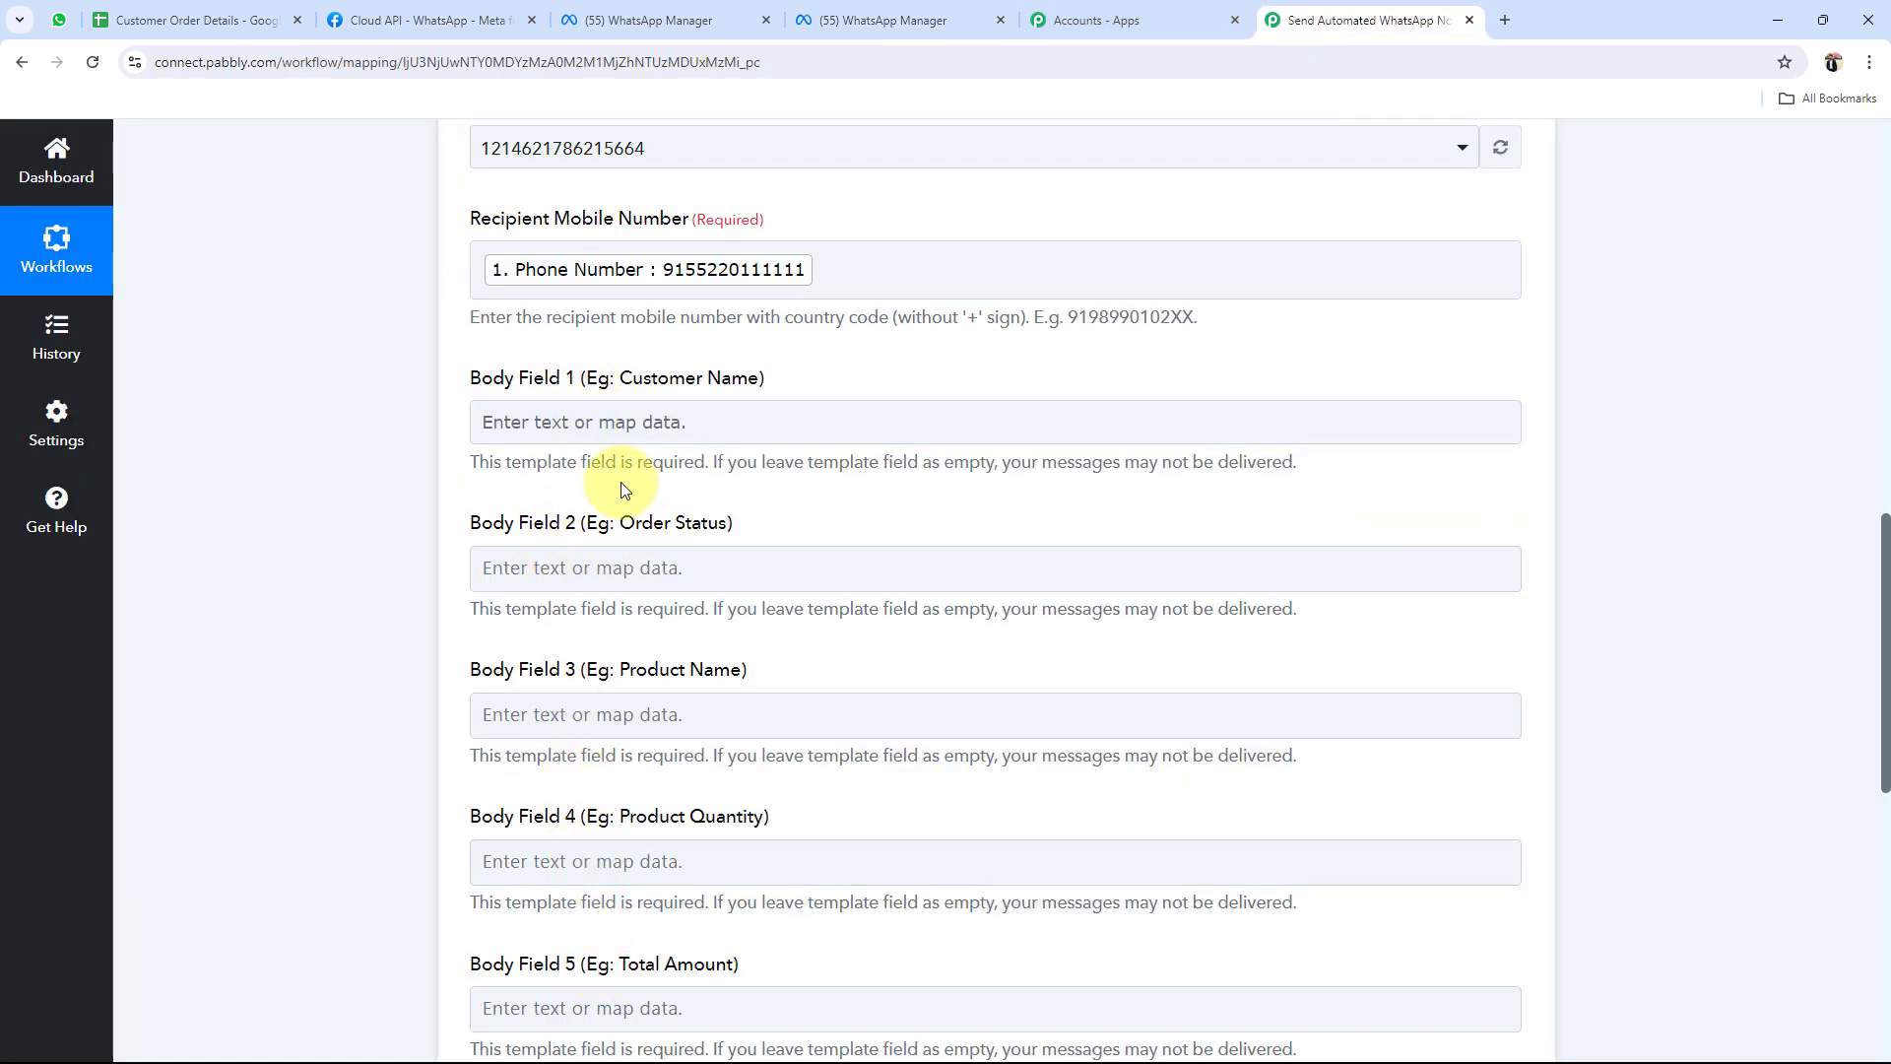
click(1071, 12)
click(867, 18)
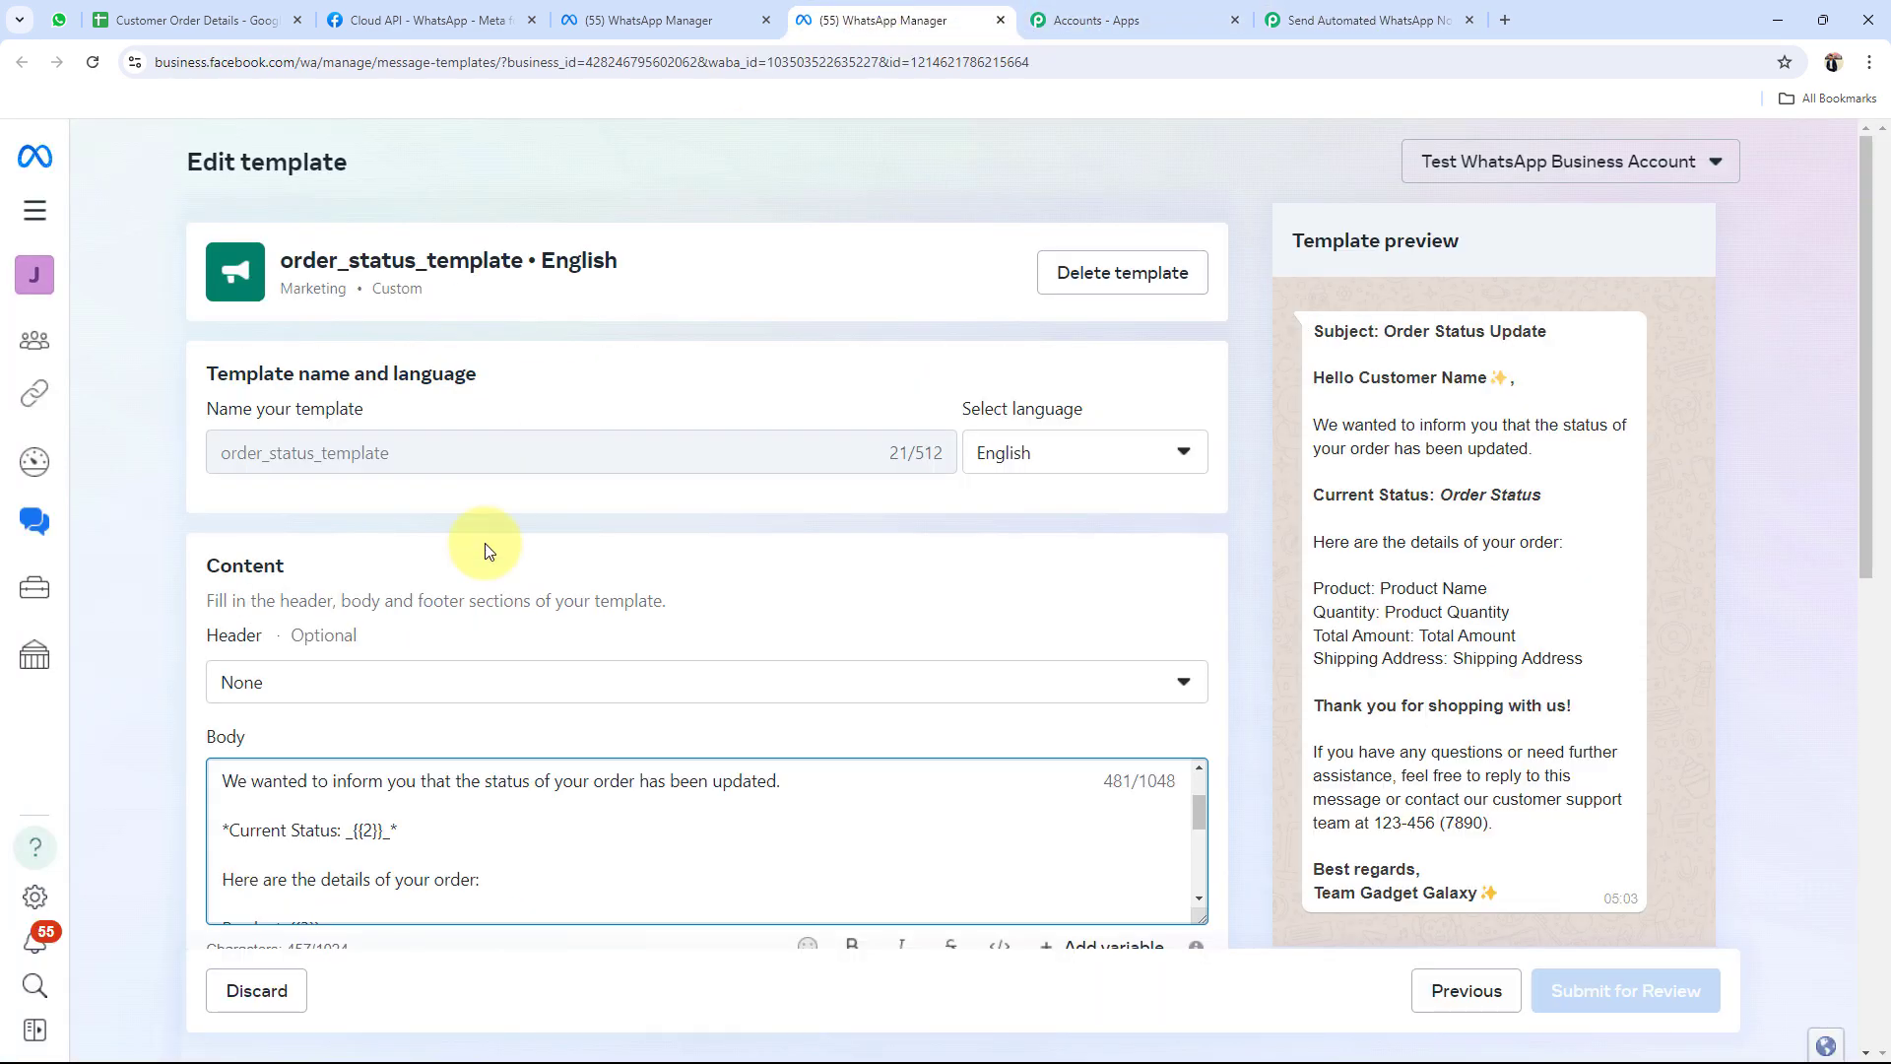
scroll(285, 829, up, 1)
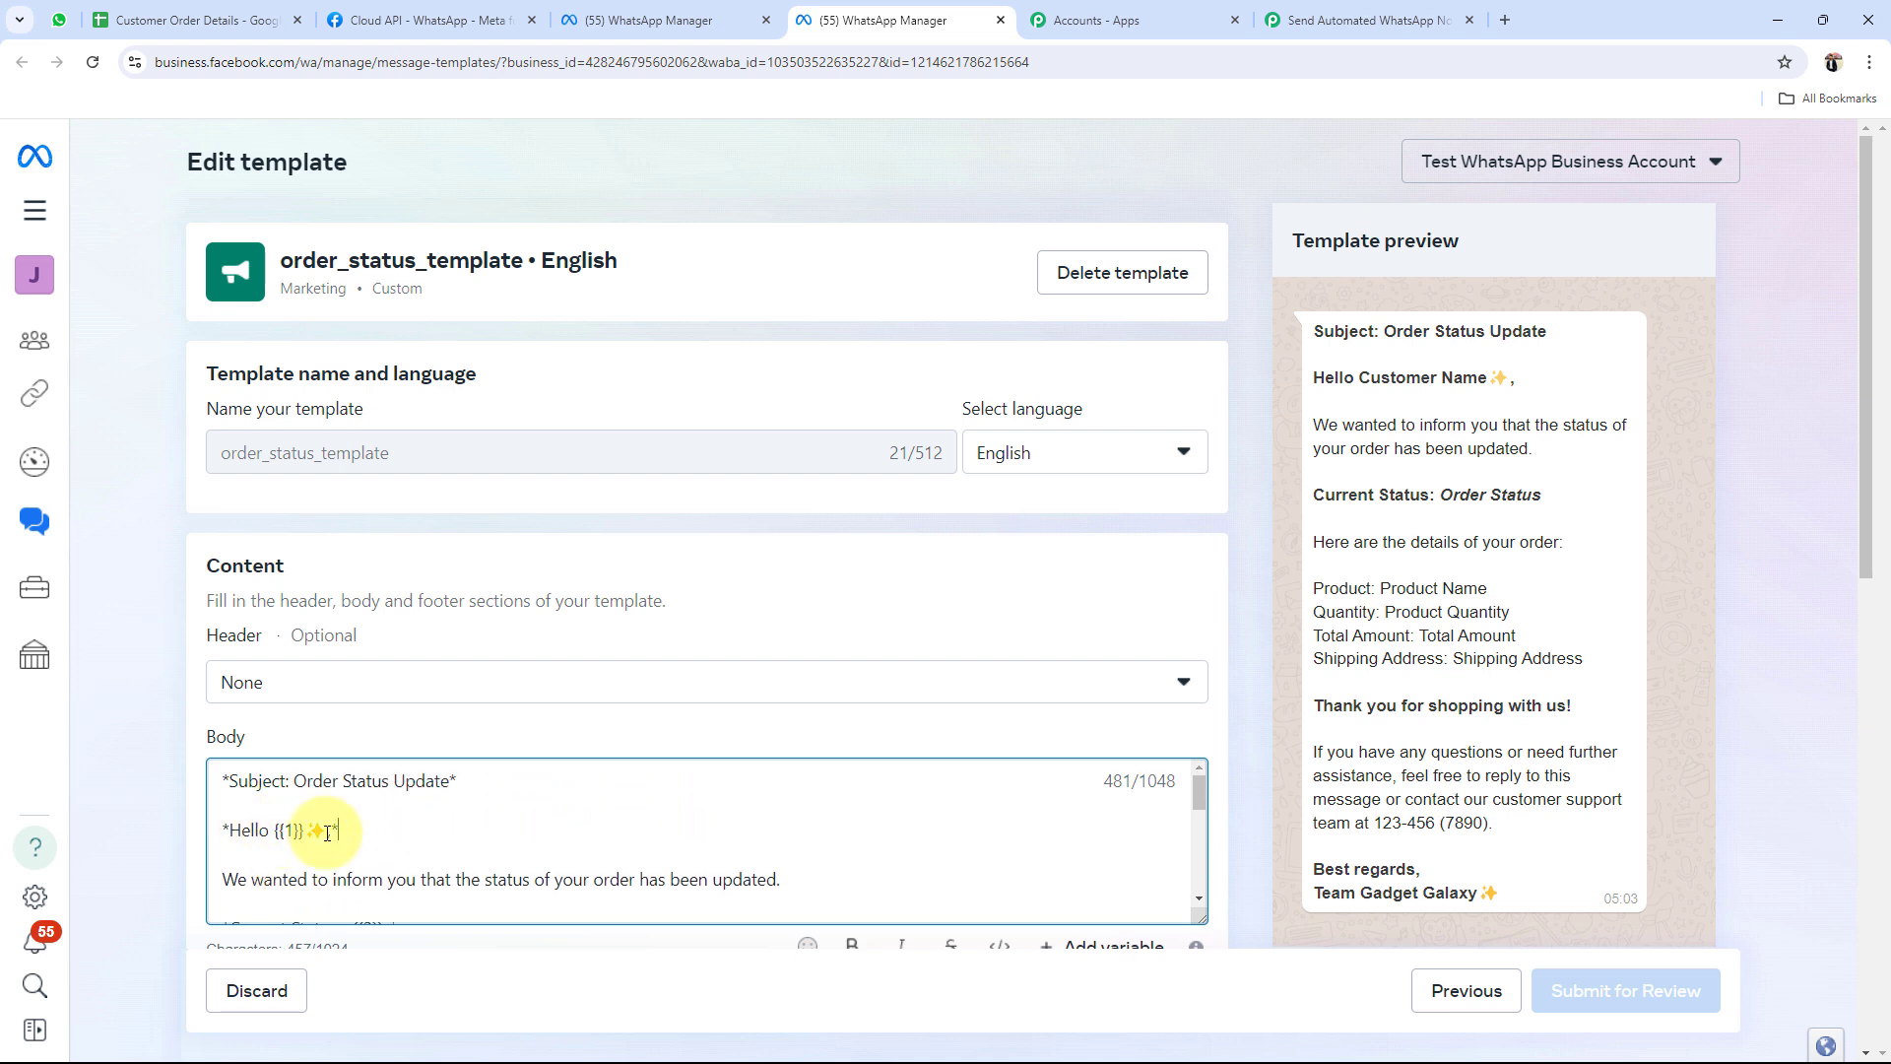
scroll(344, 837, down, 1)
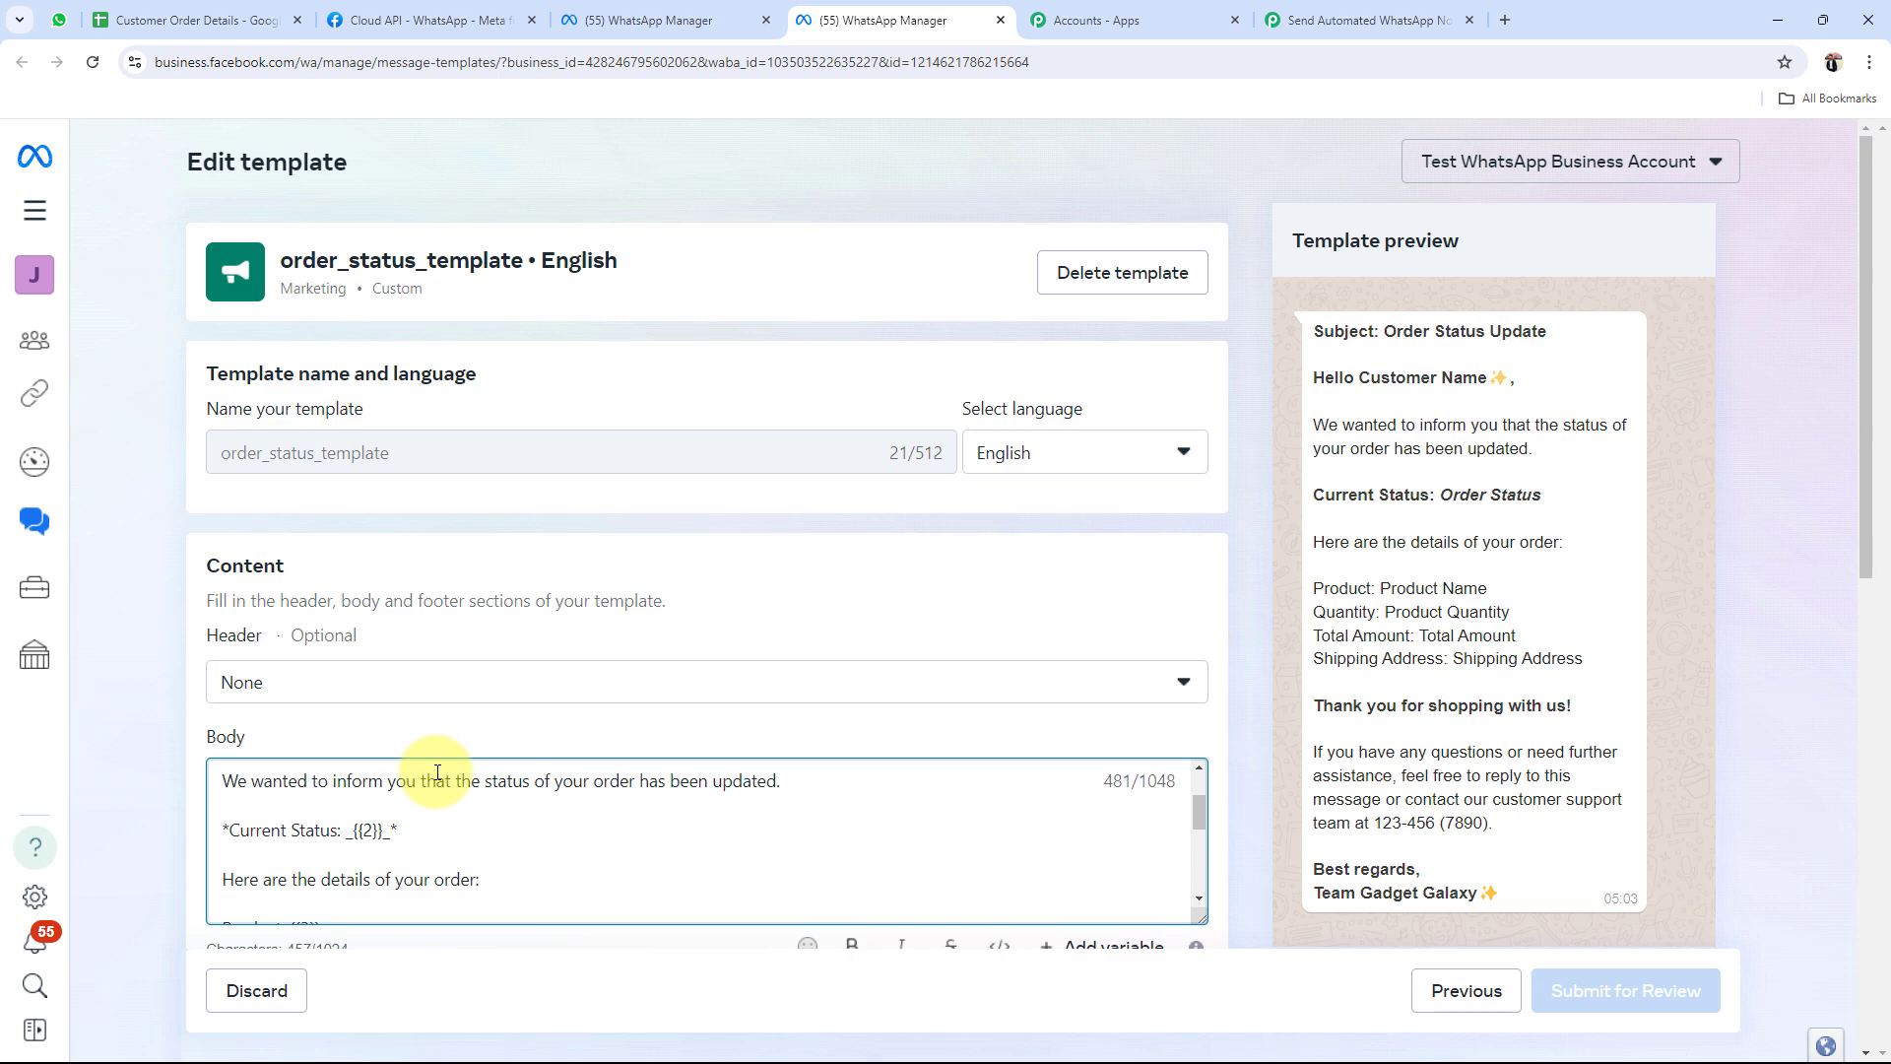
scroll(436, 775, down, 2)
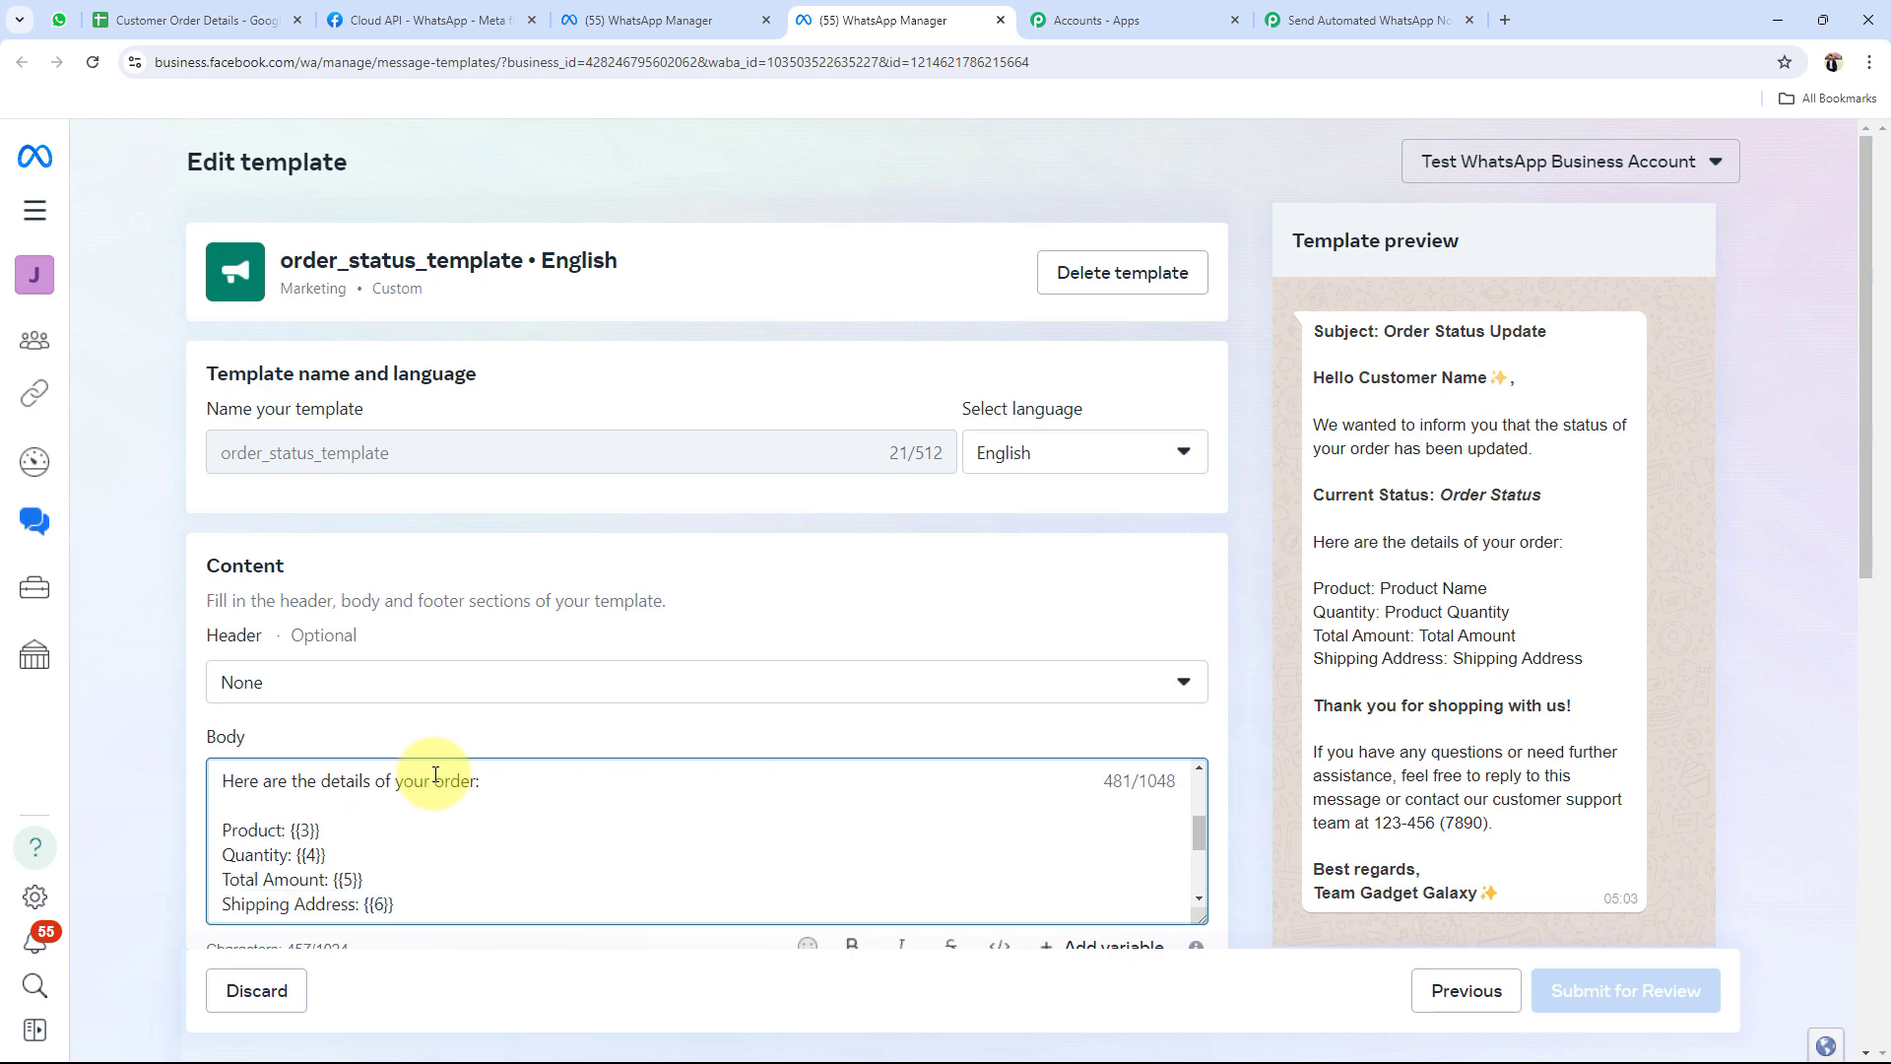
Map the sheet row's First Name and Last Name into Body Field 1
click(1364, 19)
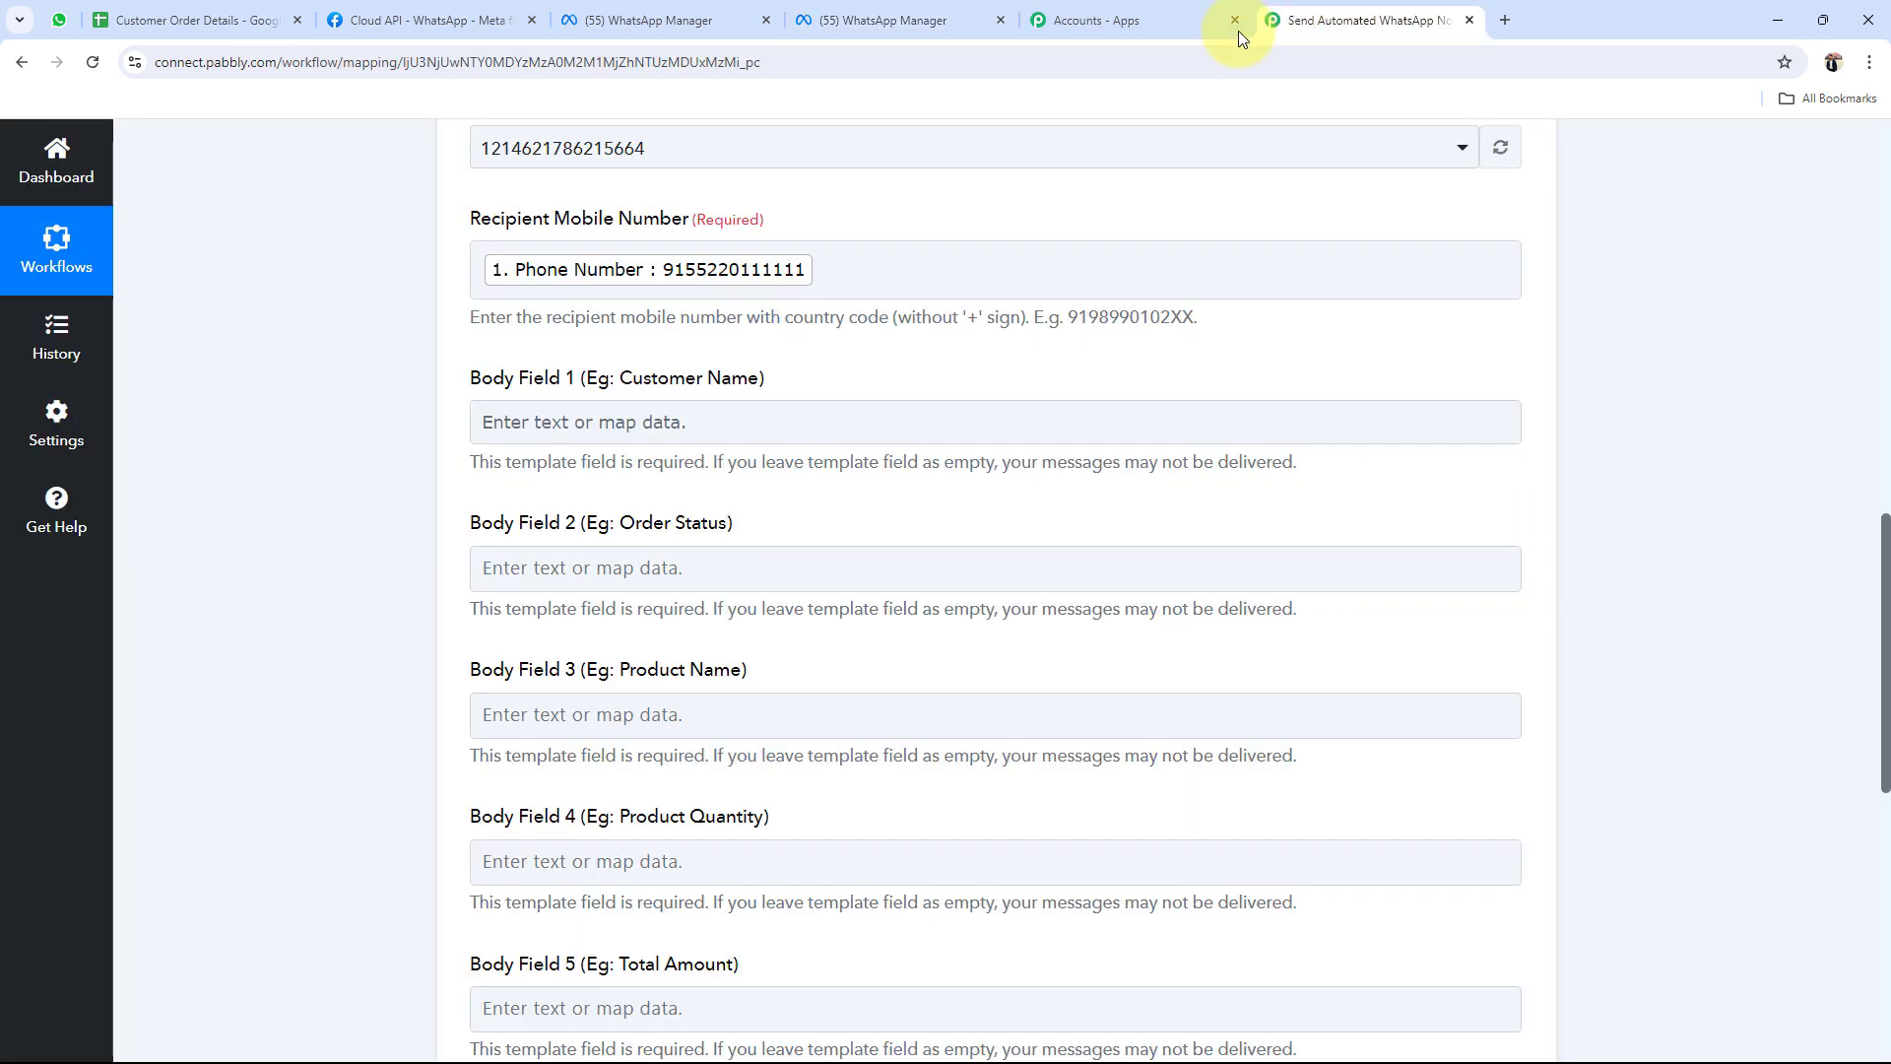
scroll(321, 506, down, 2)
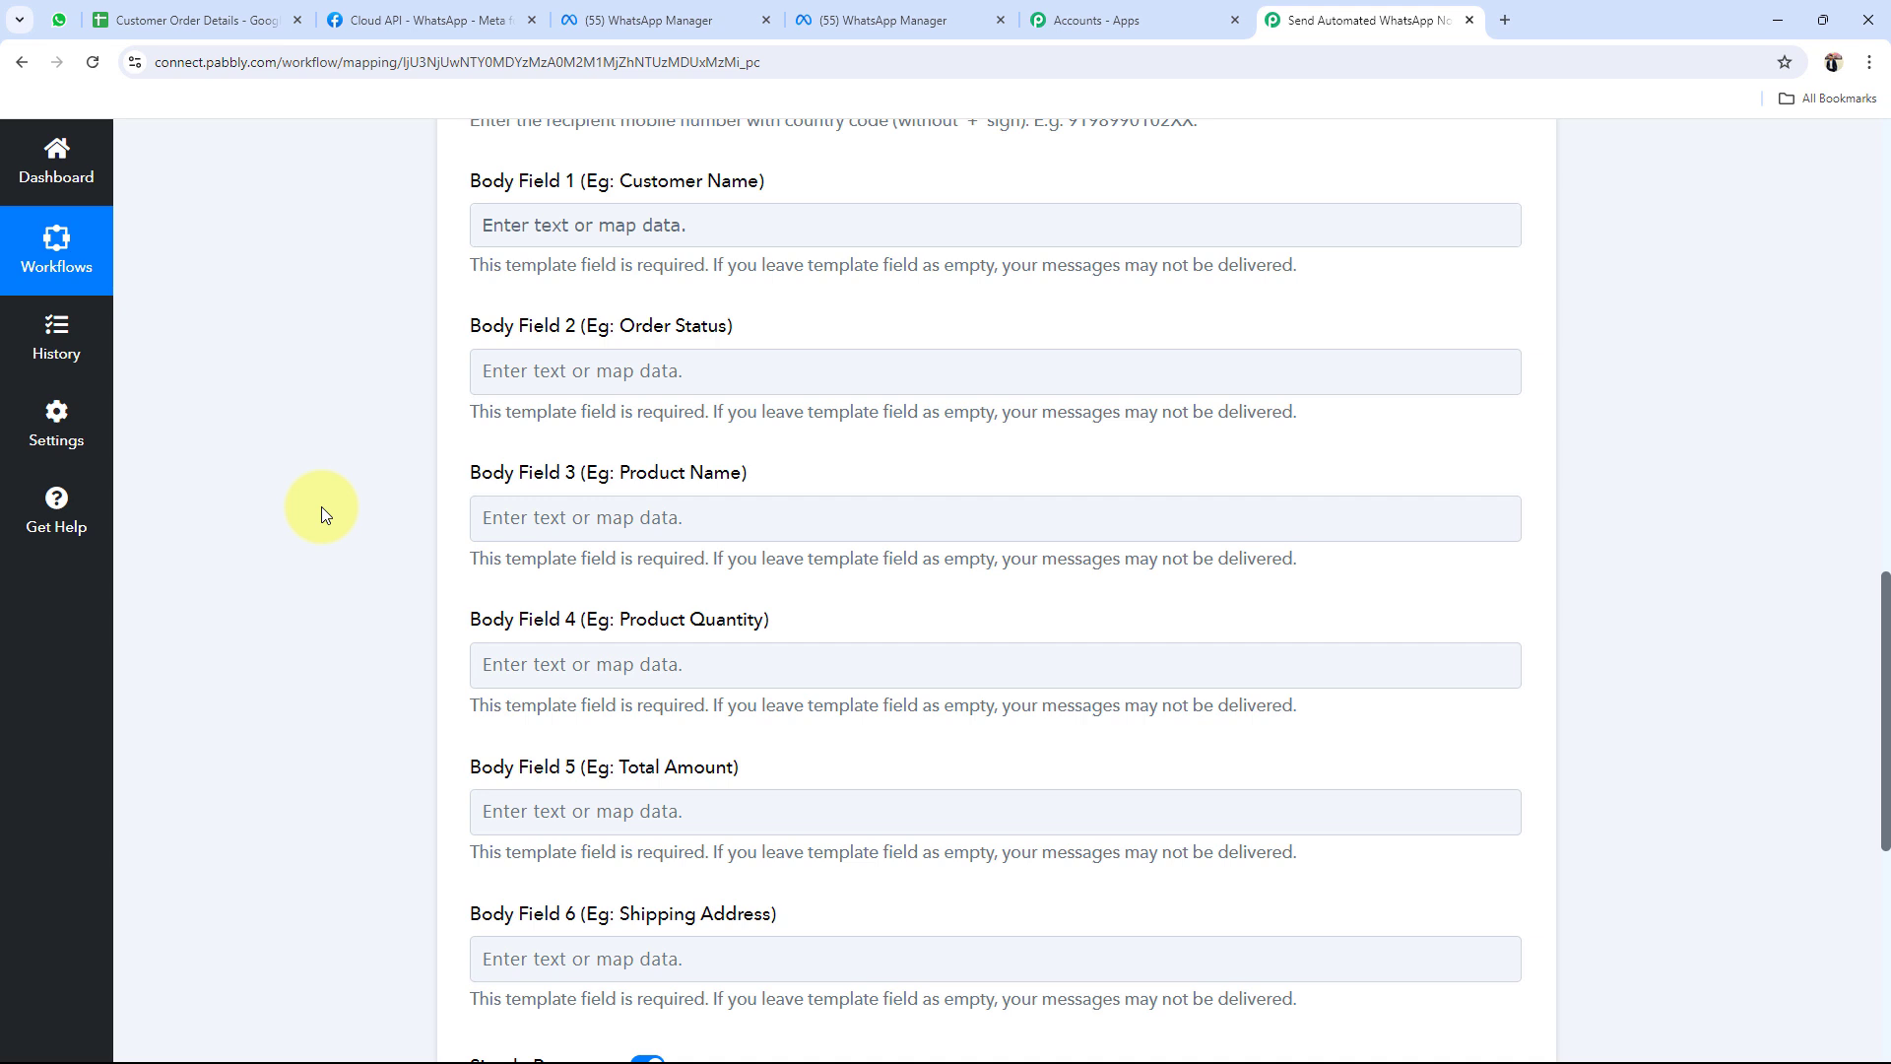
click(579, 224)
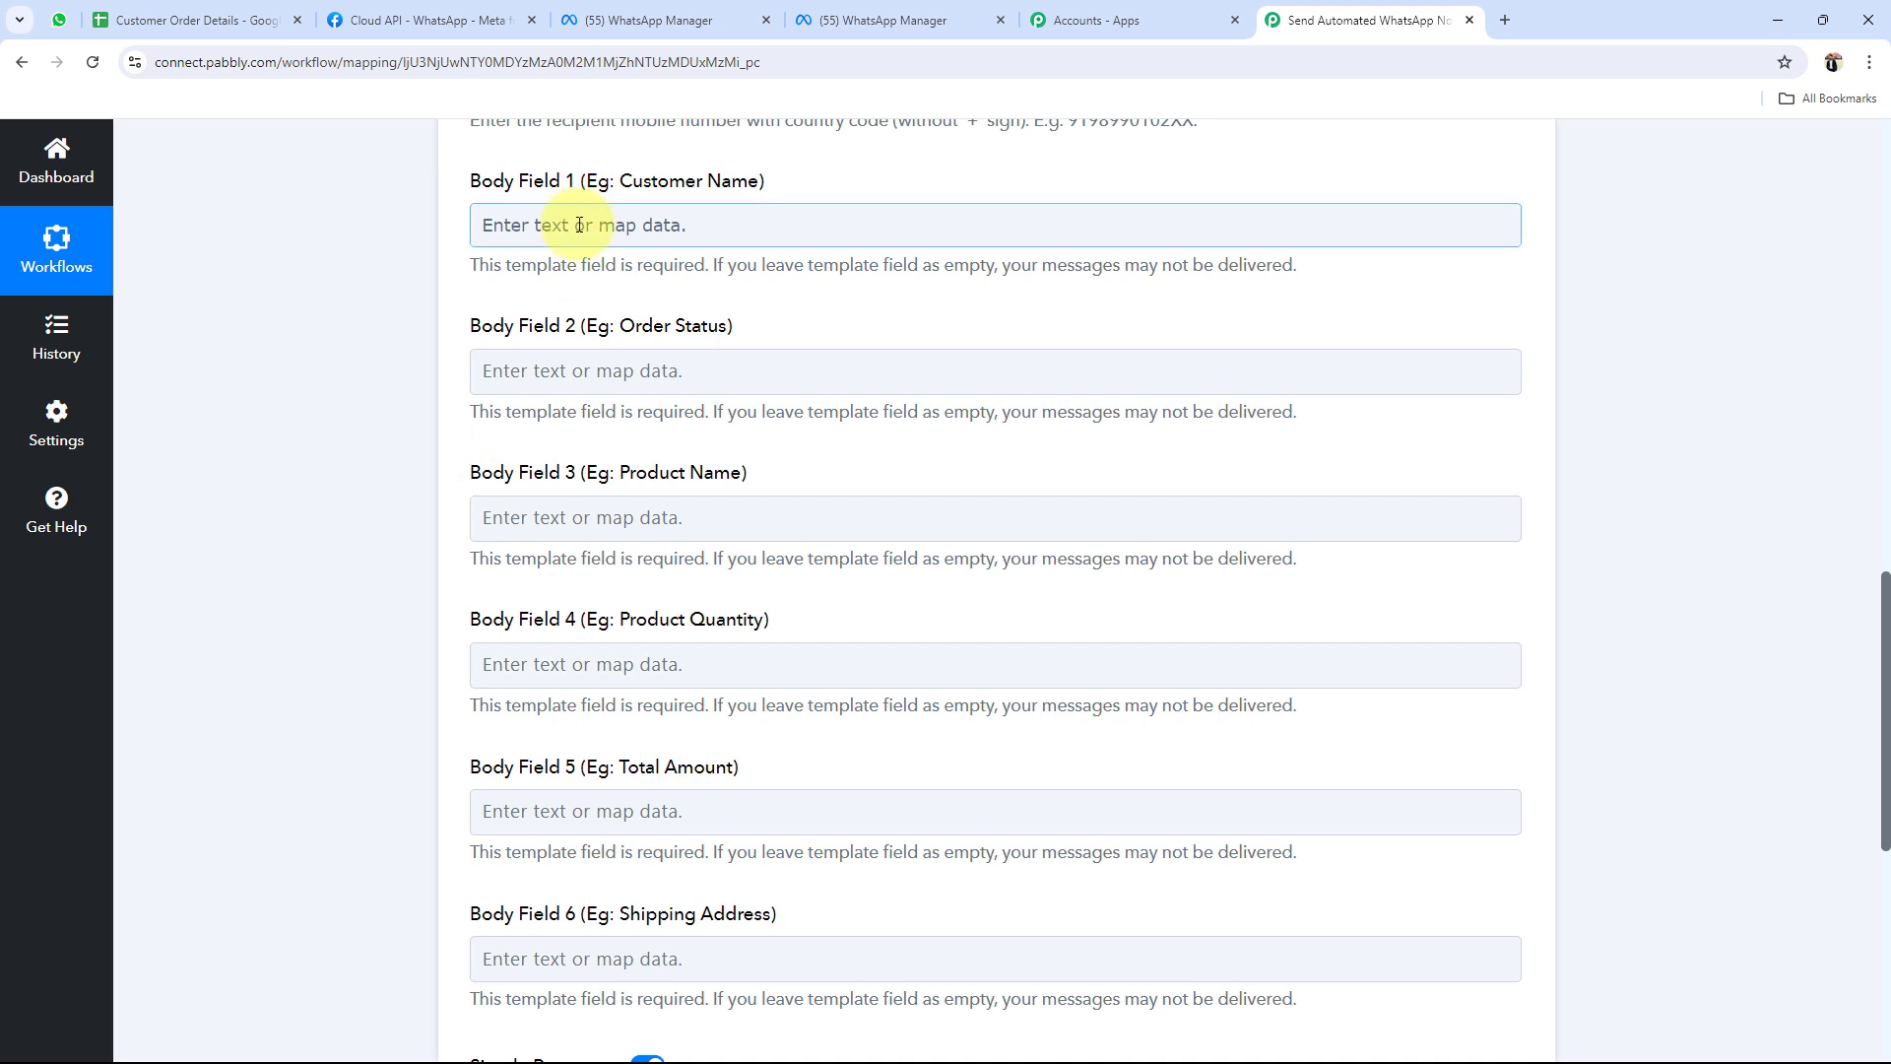
click(579, 225)
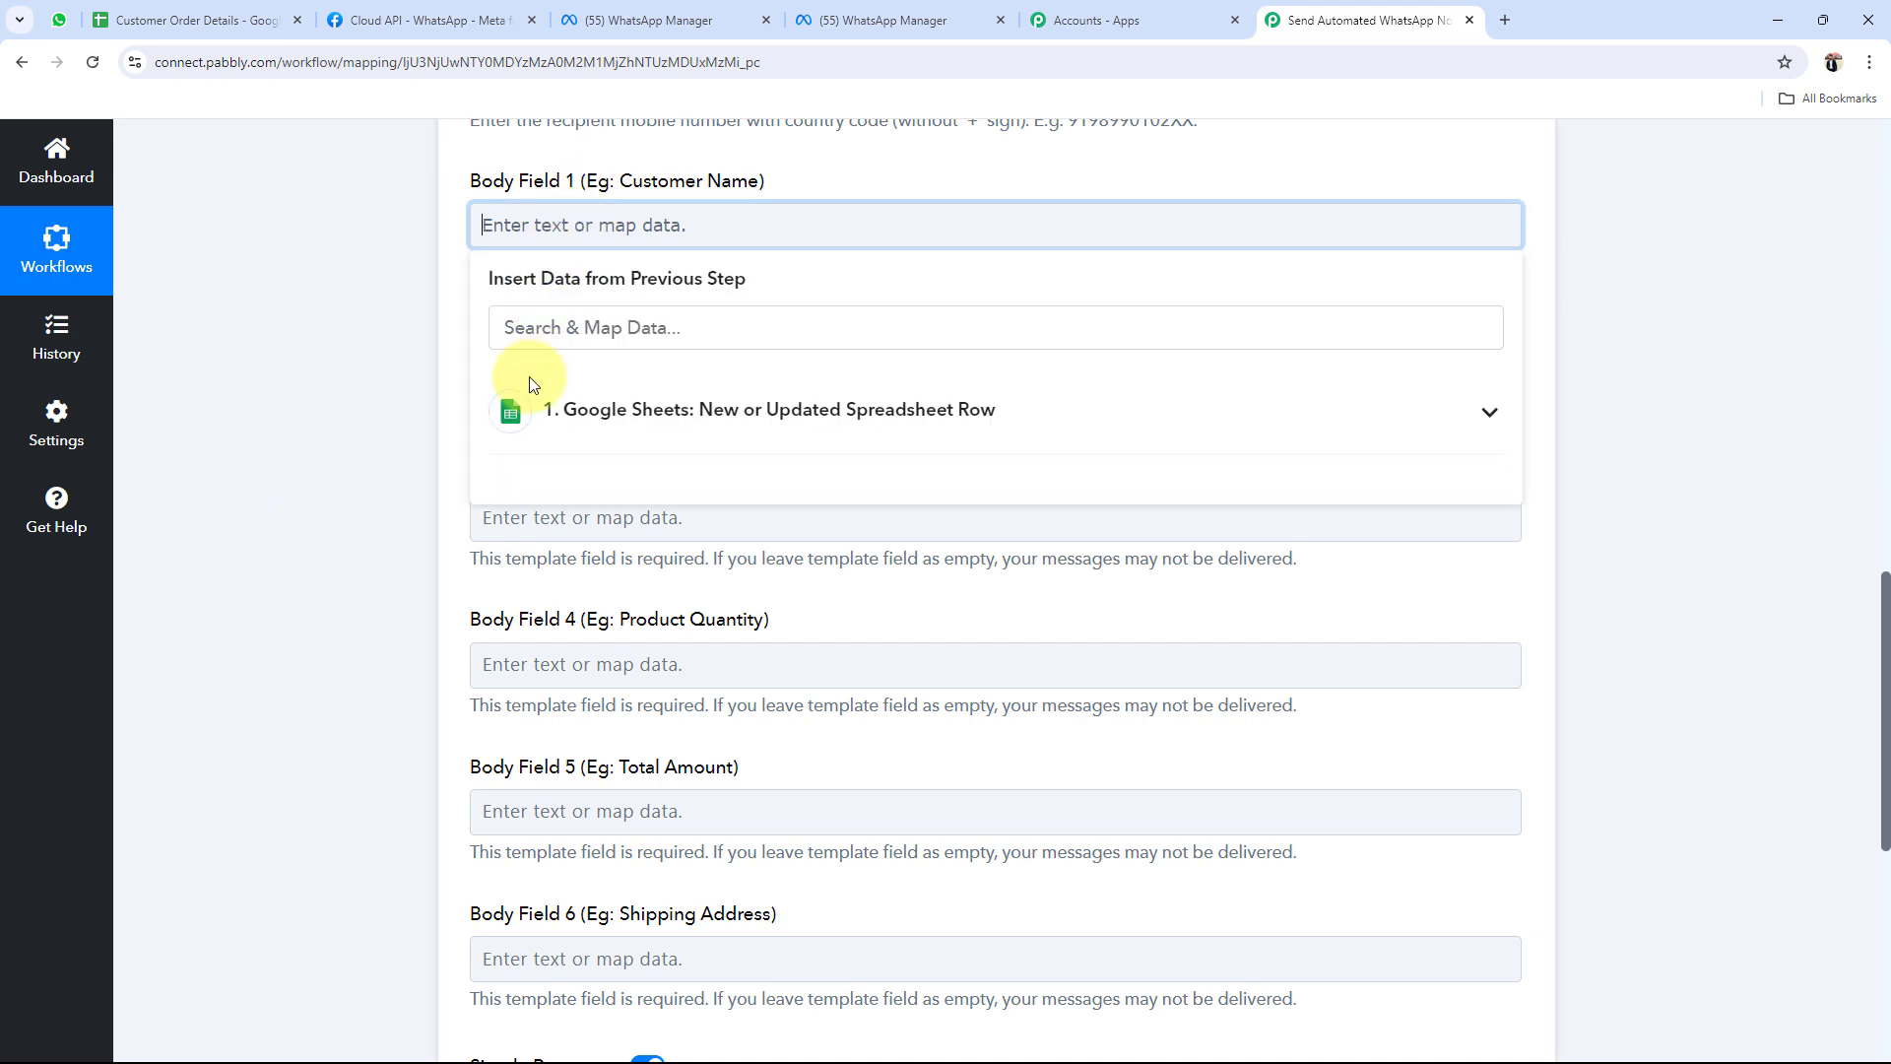
click(1158, 423)
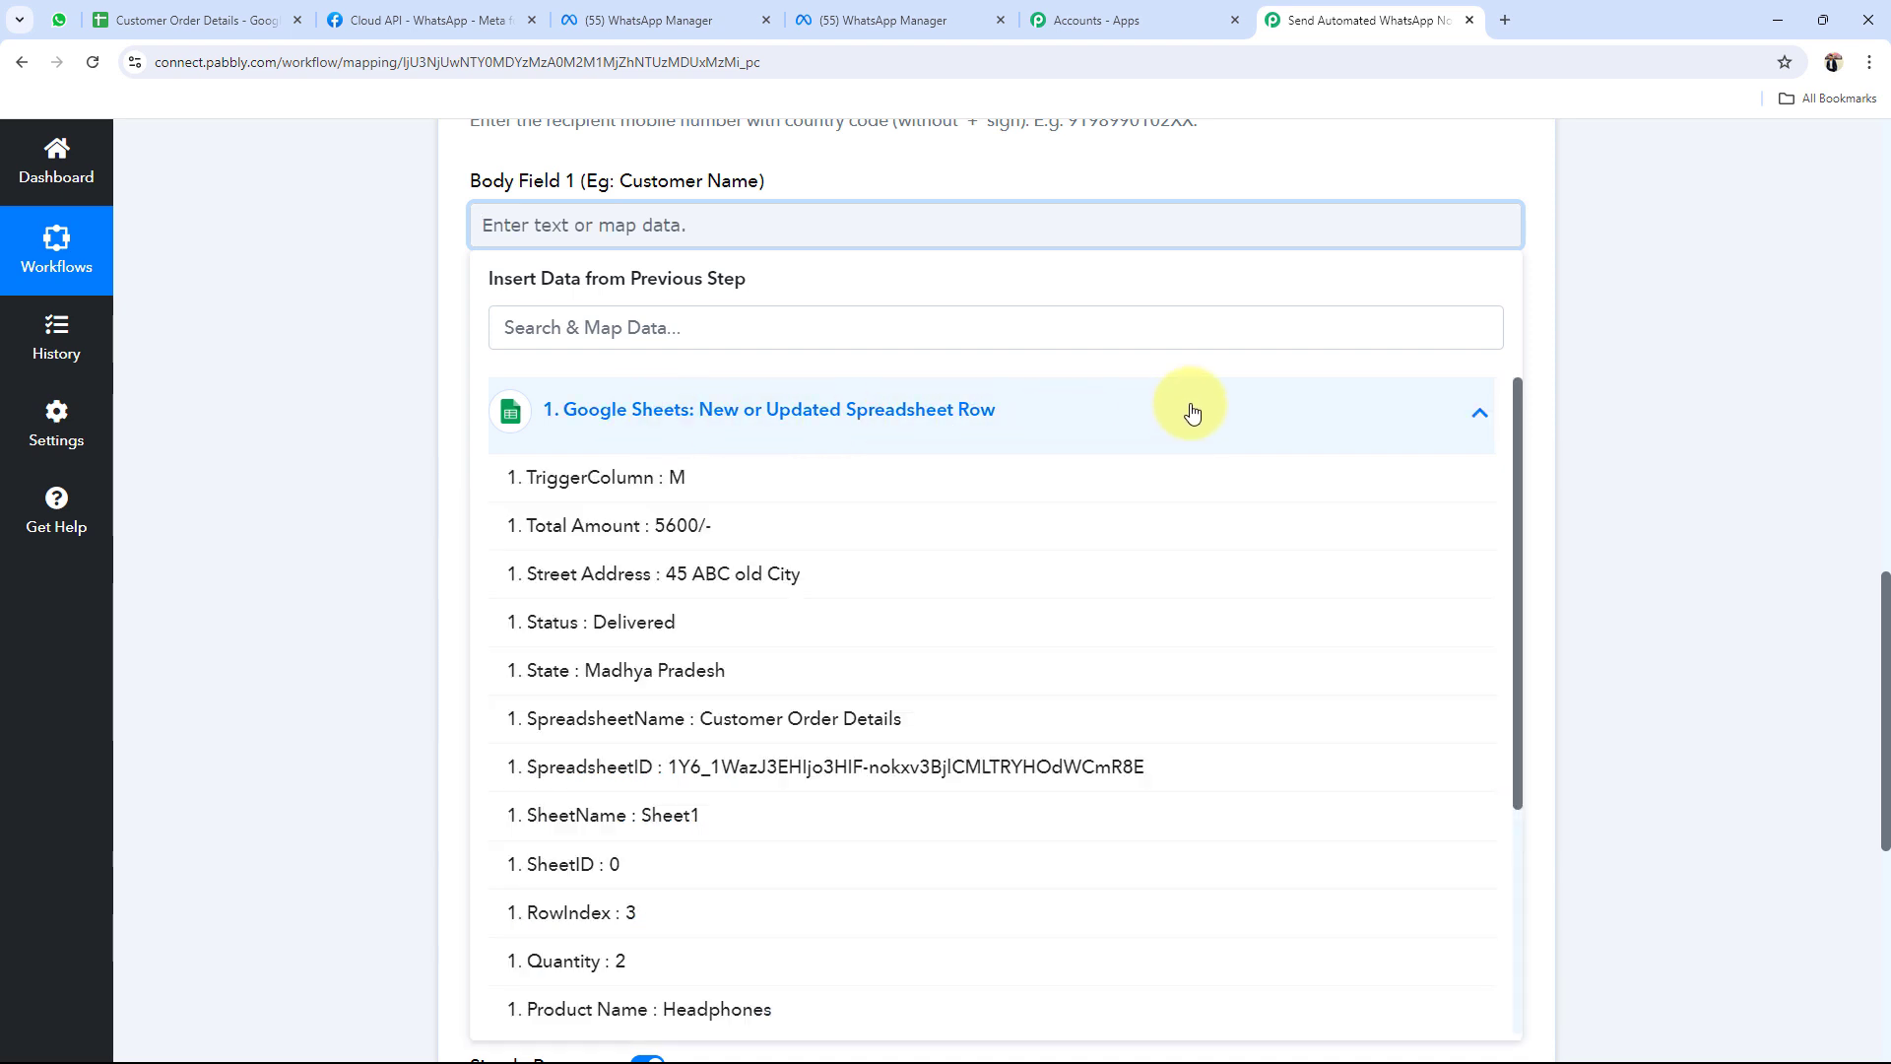
scroll(746, 707, down, 3)
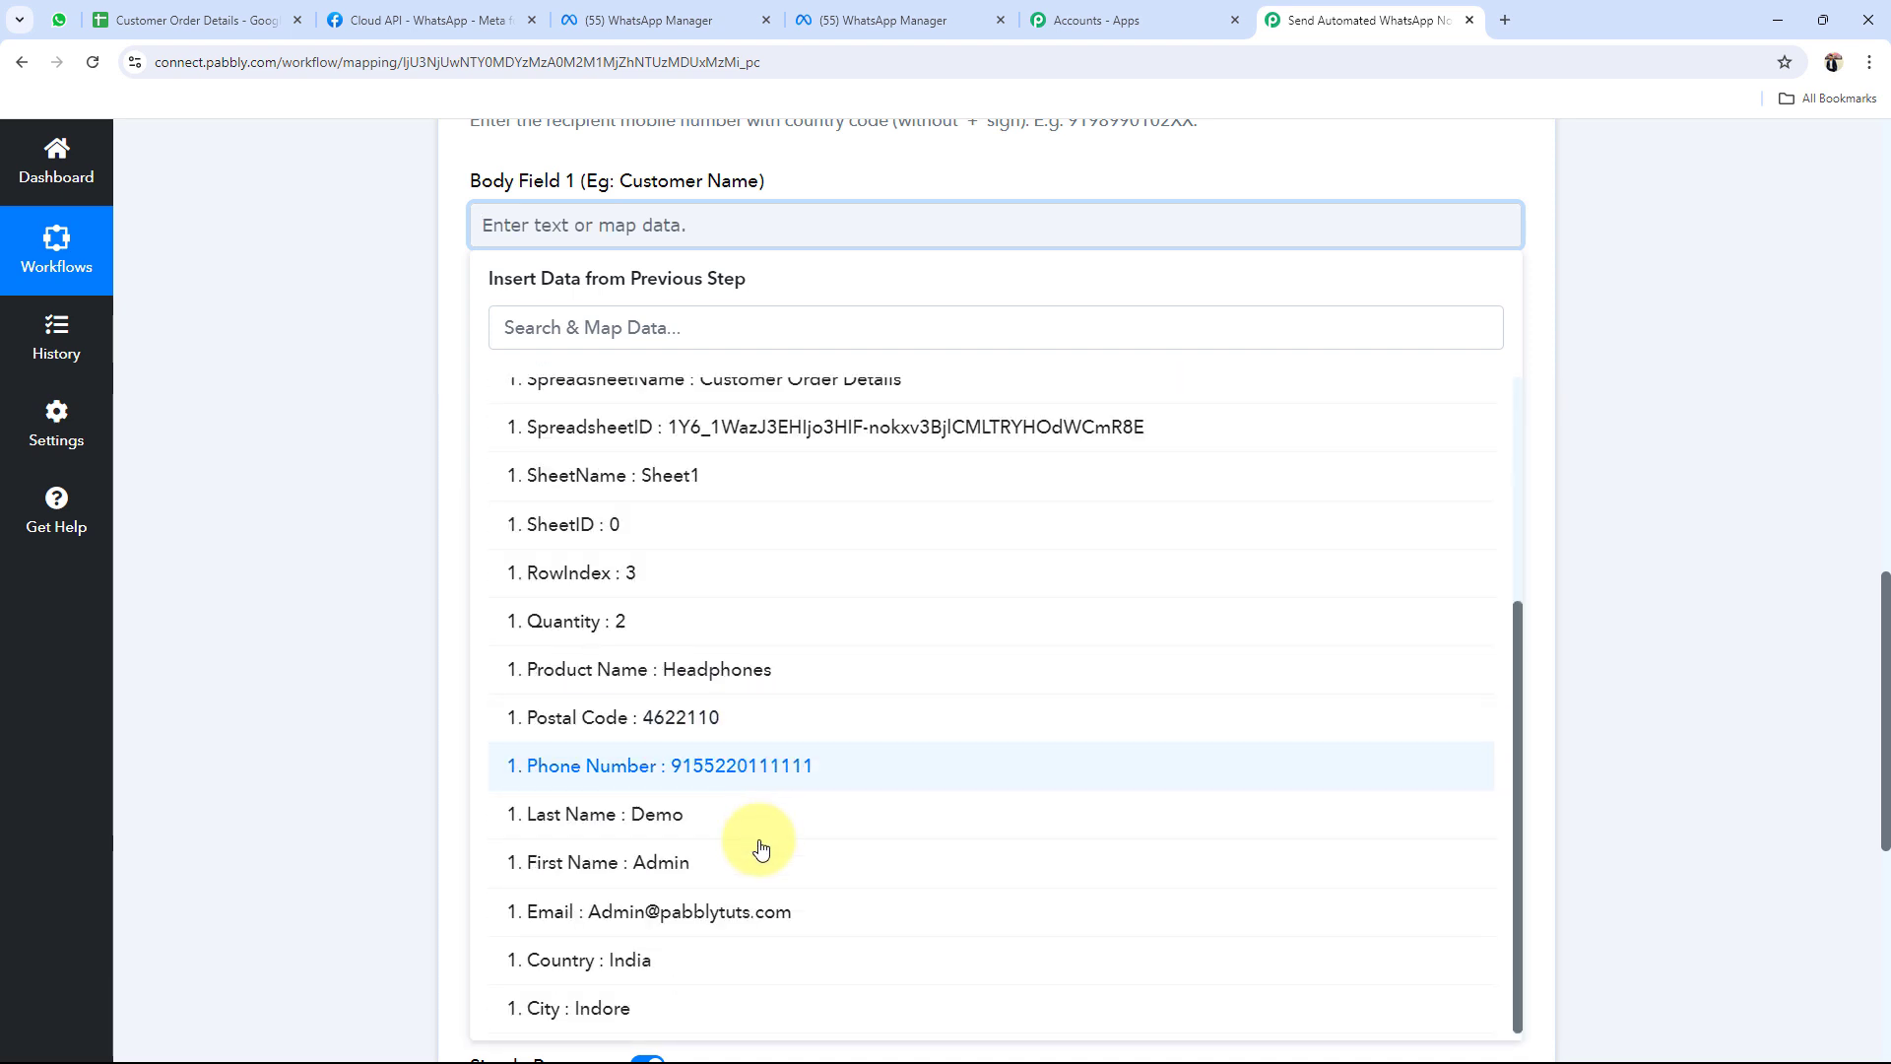
click(731, 874)
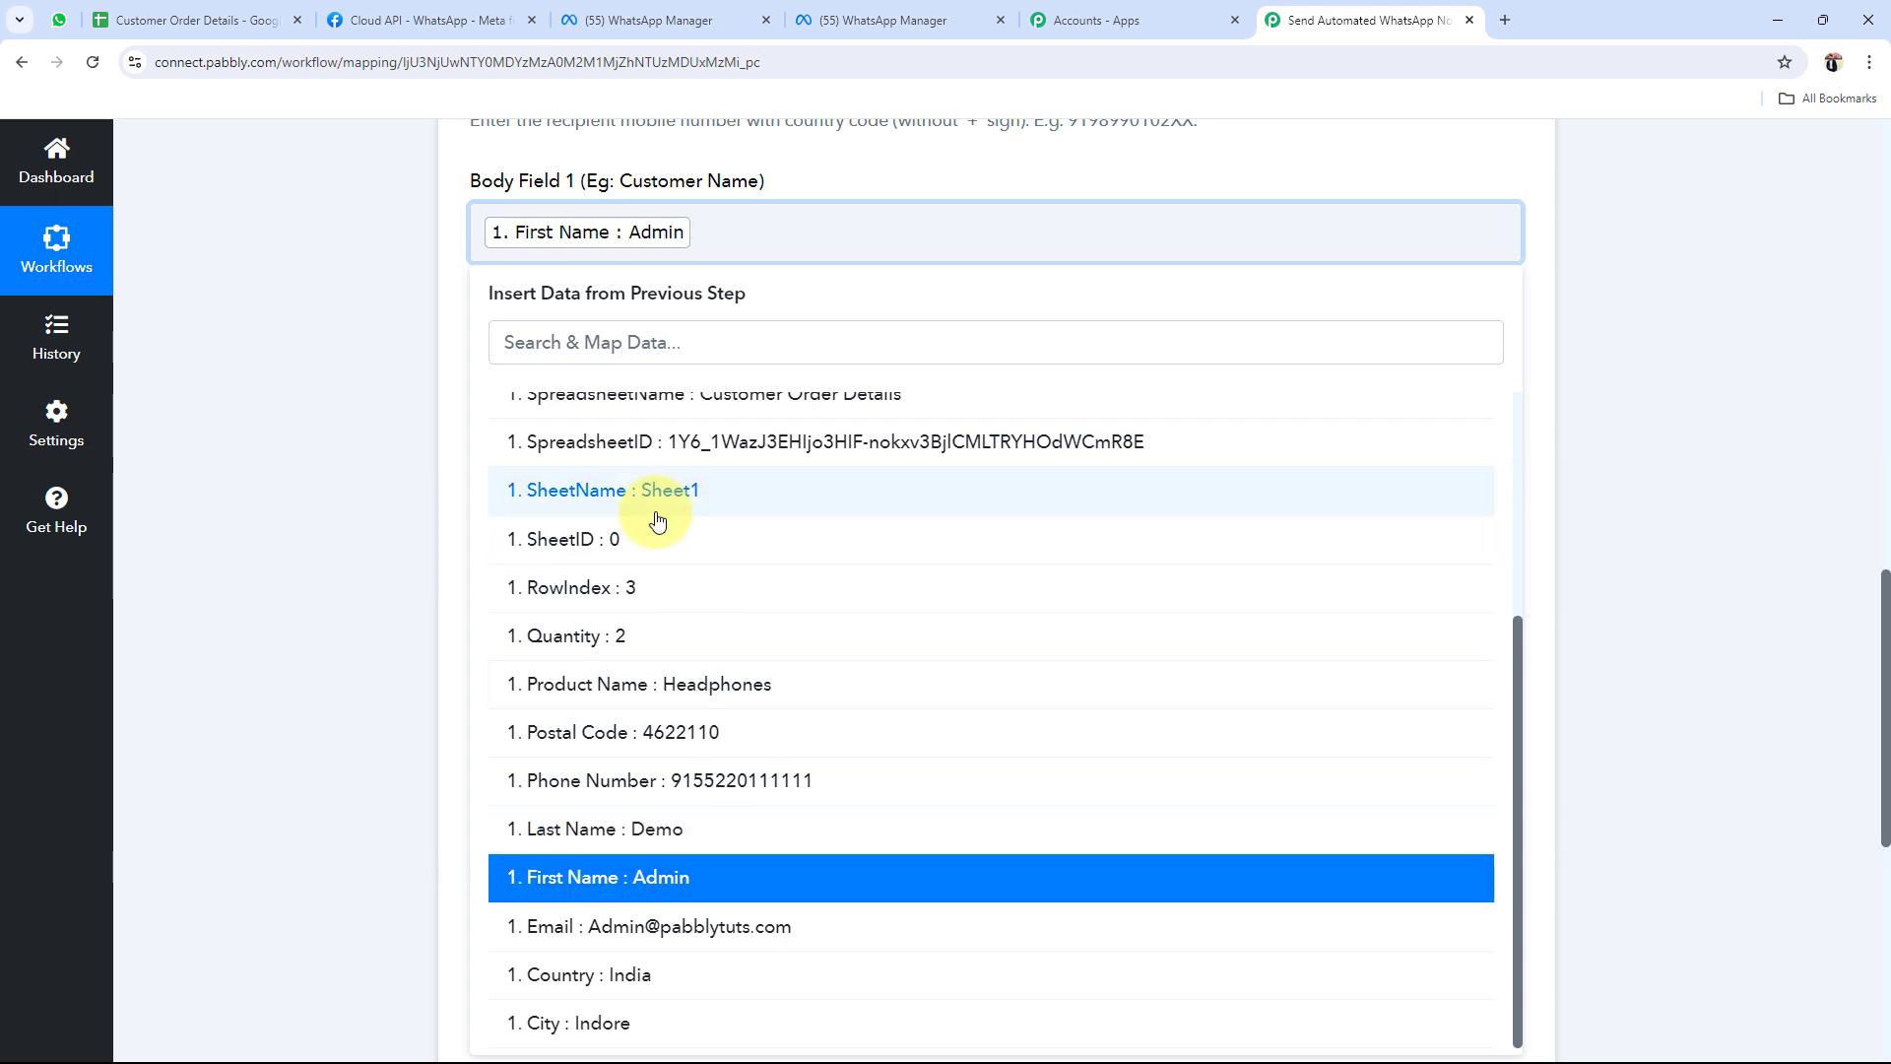
click(643, 833)
click(435, 338)
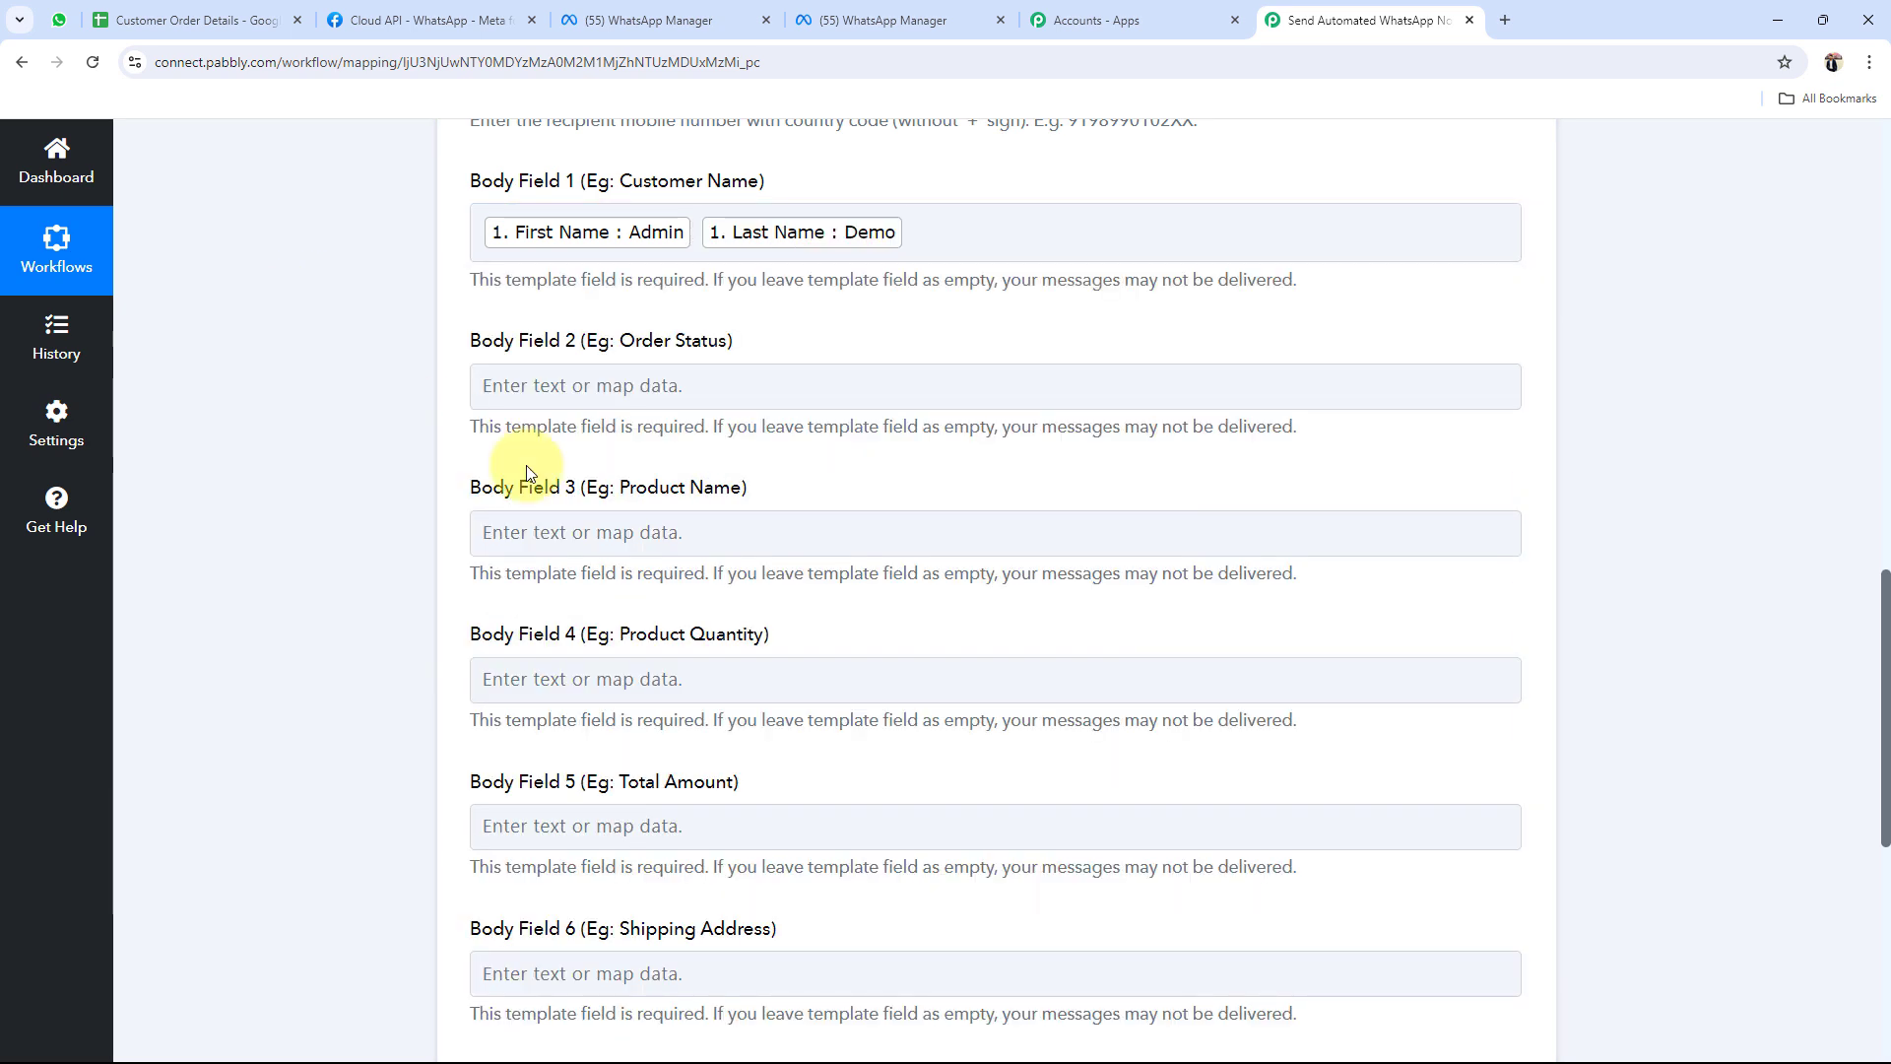
Map Status into Body Field 2 and Product Name into Body Field 3
click(641, 397)
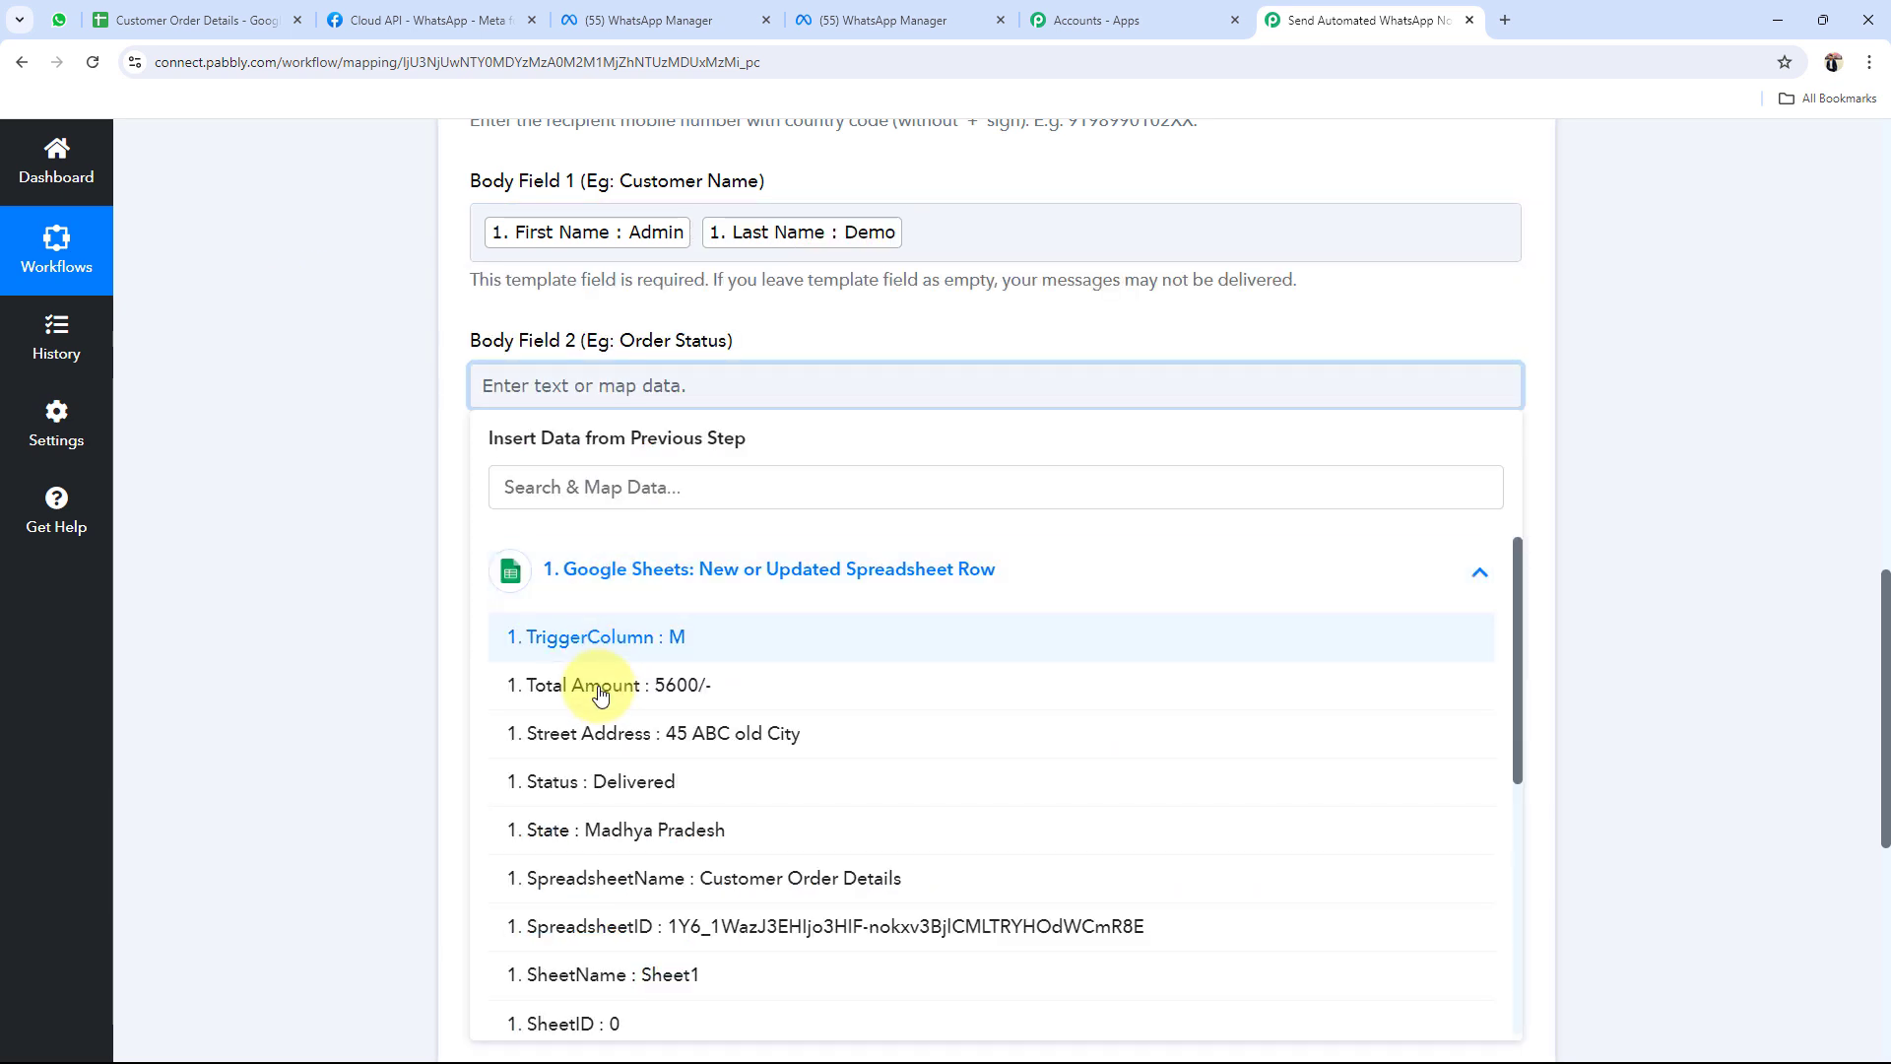
click(635, 794)
click(288, 581)
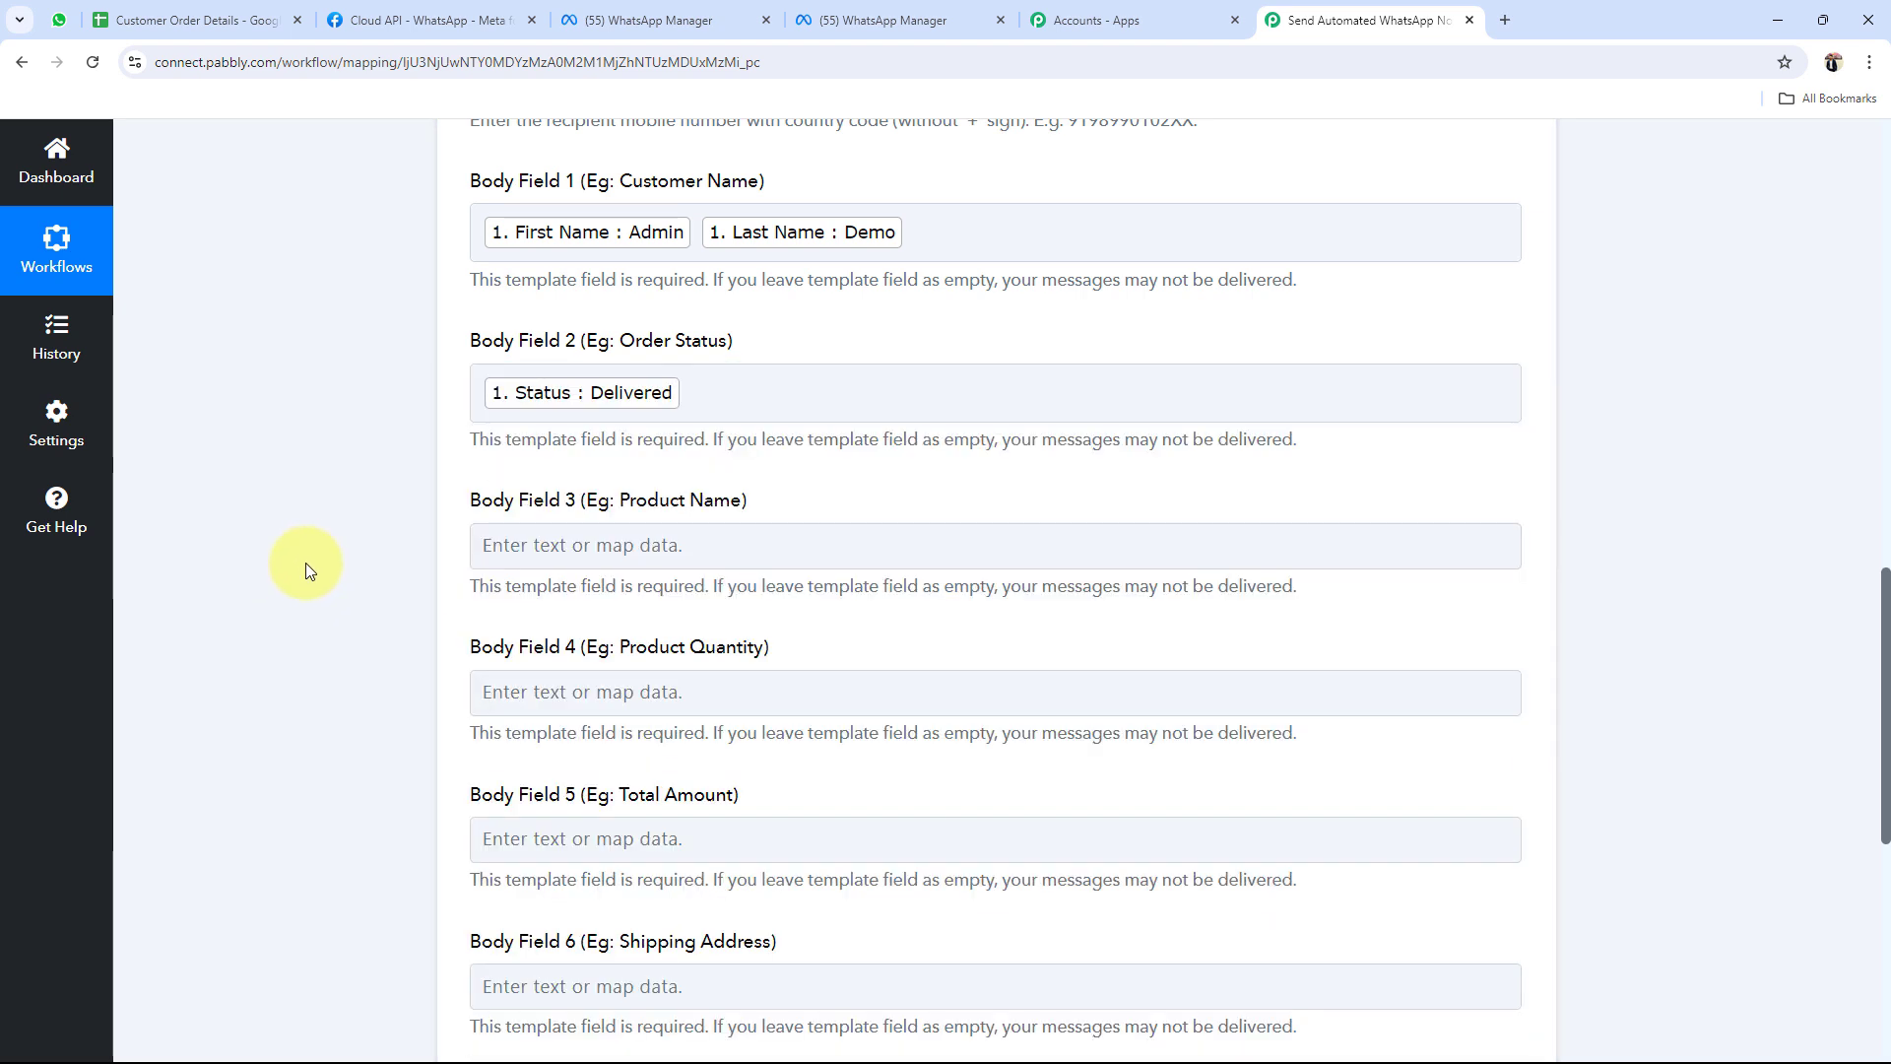
scroll(313, 559, down, 2)
scroll(313, 559, down, 1)
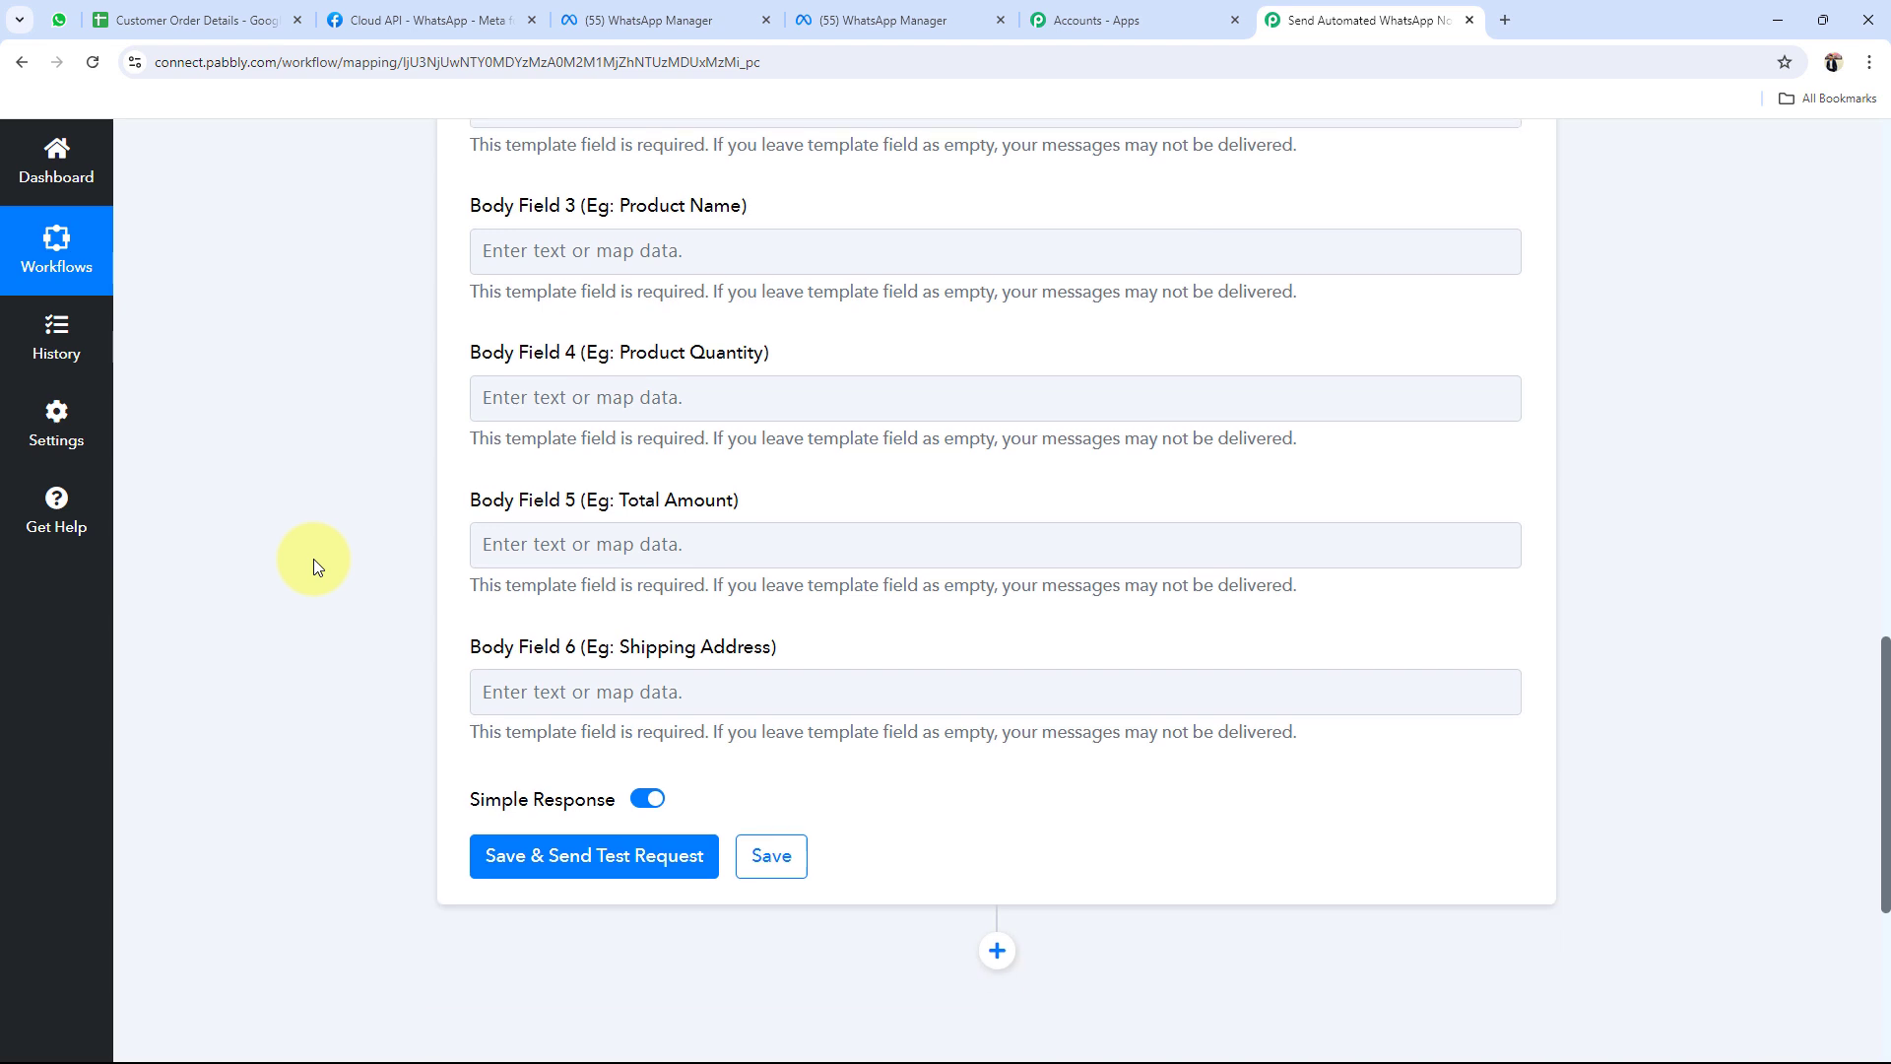
click(690, 258)
click(699, 435)
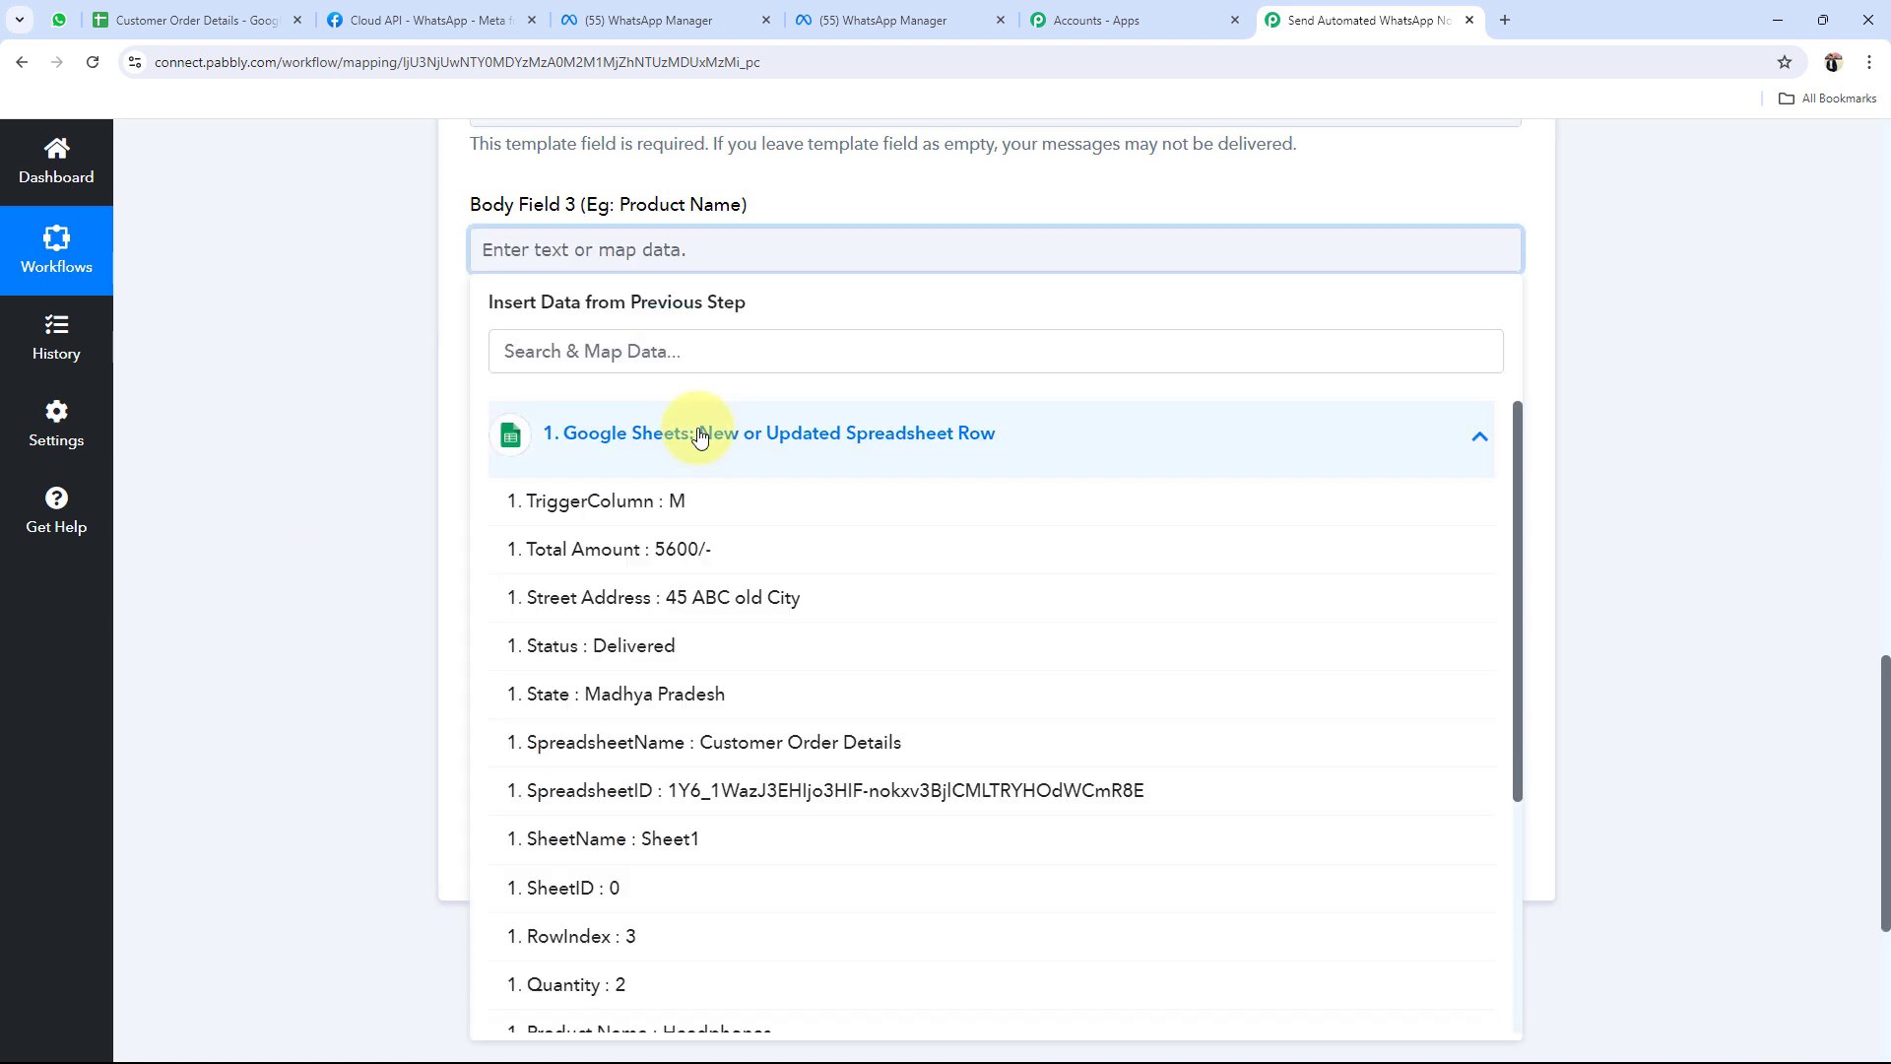
scroll(697, 685, down, 2)
click(734, 835)
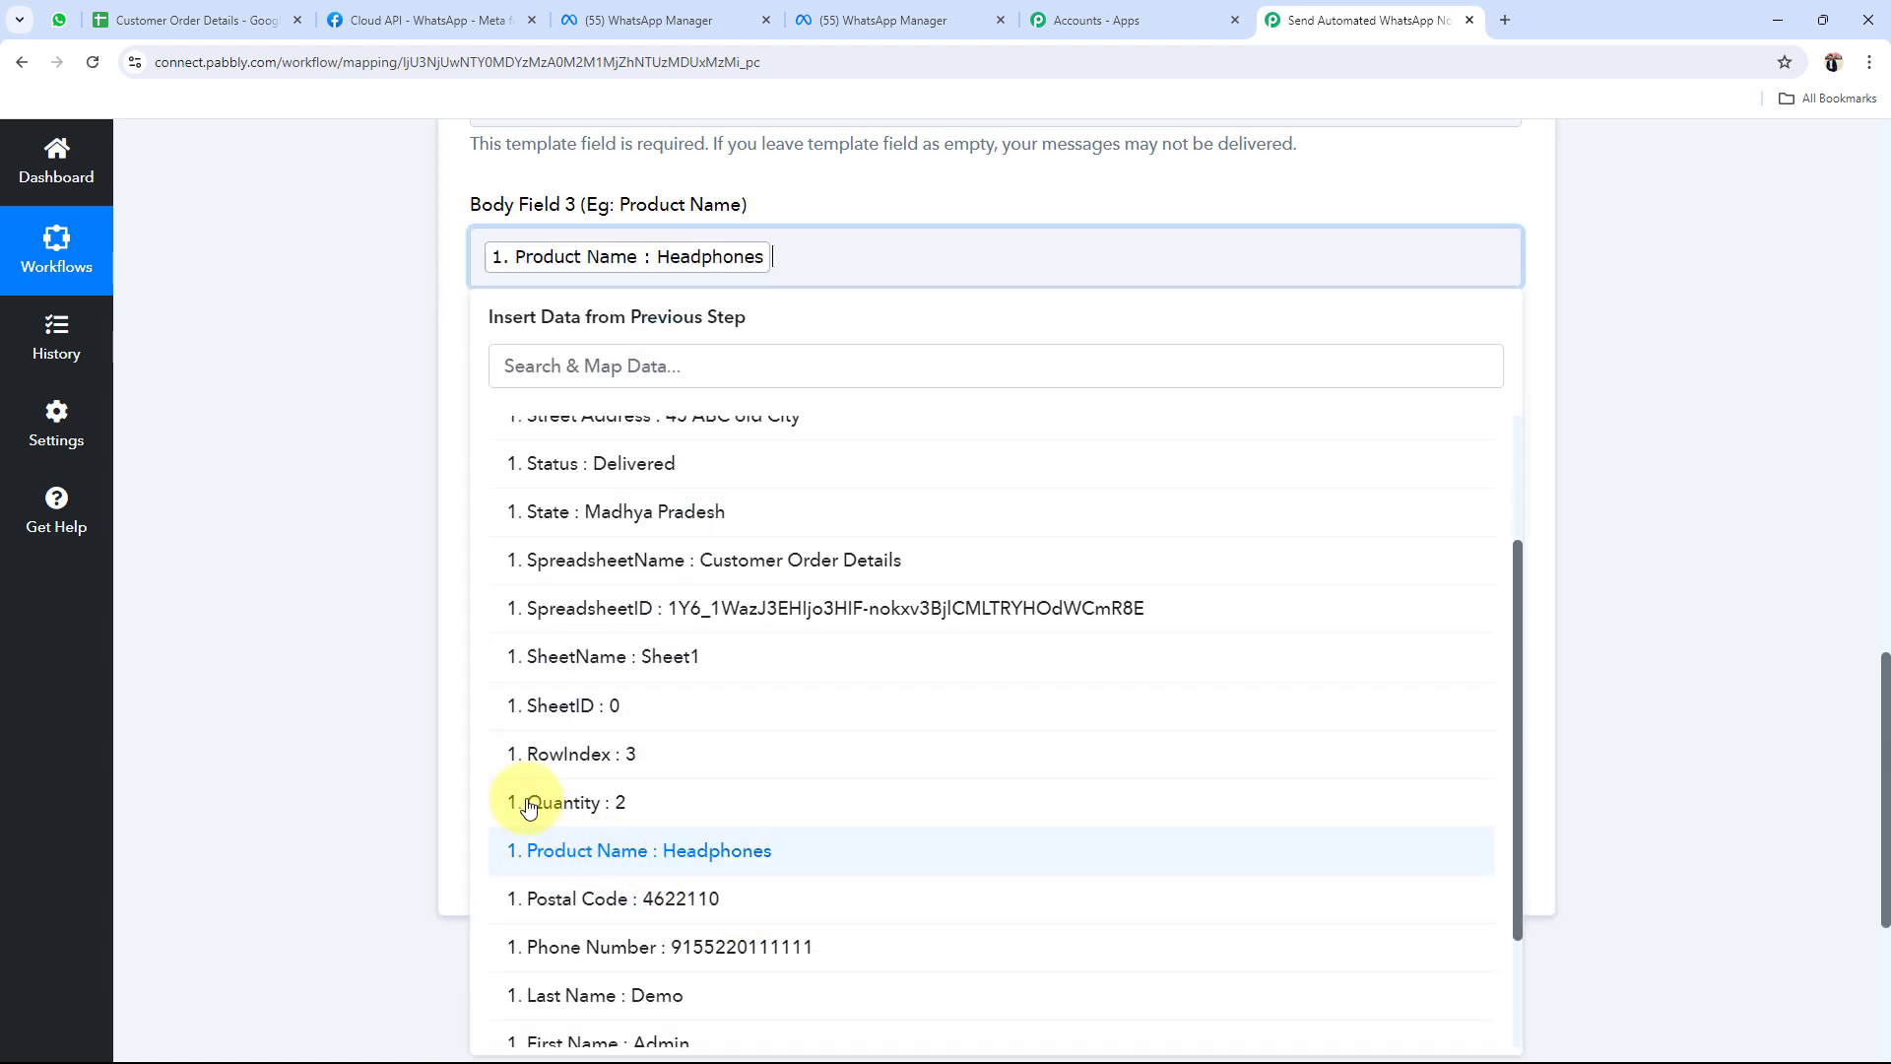
click(381, 548)
Map Quantity into Body Field 4 and Total Amount into Body Field 5
click(652, 410)
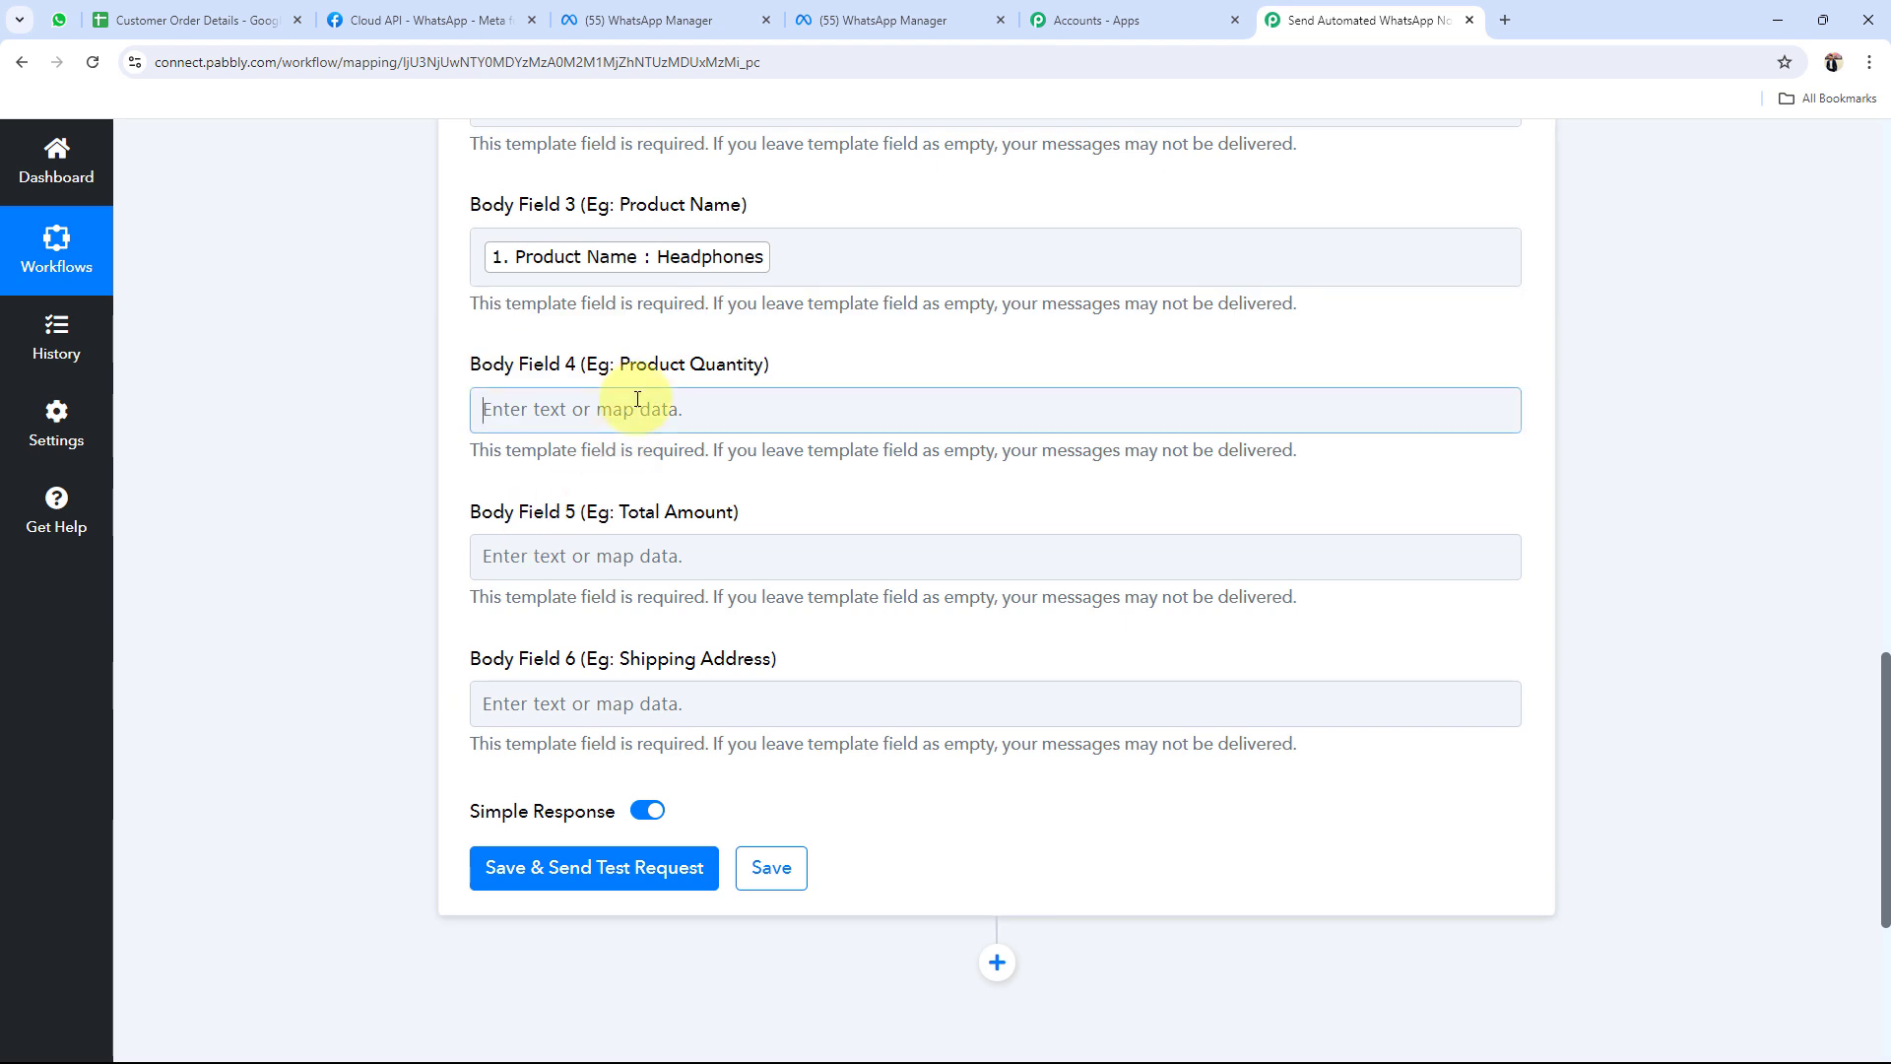
click(641, 608)
scroll(739, 844, down, 2)
scroll(621, 748, down, 2)
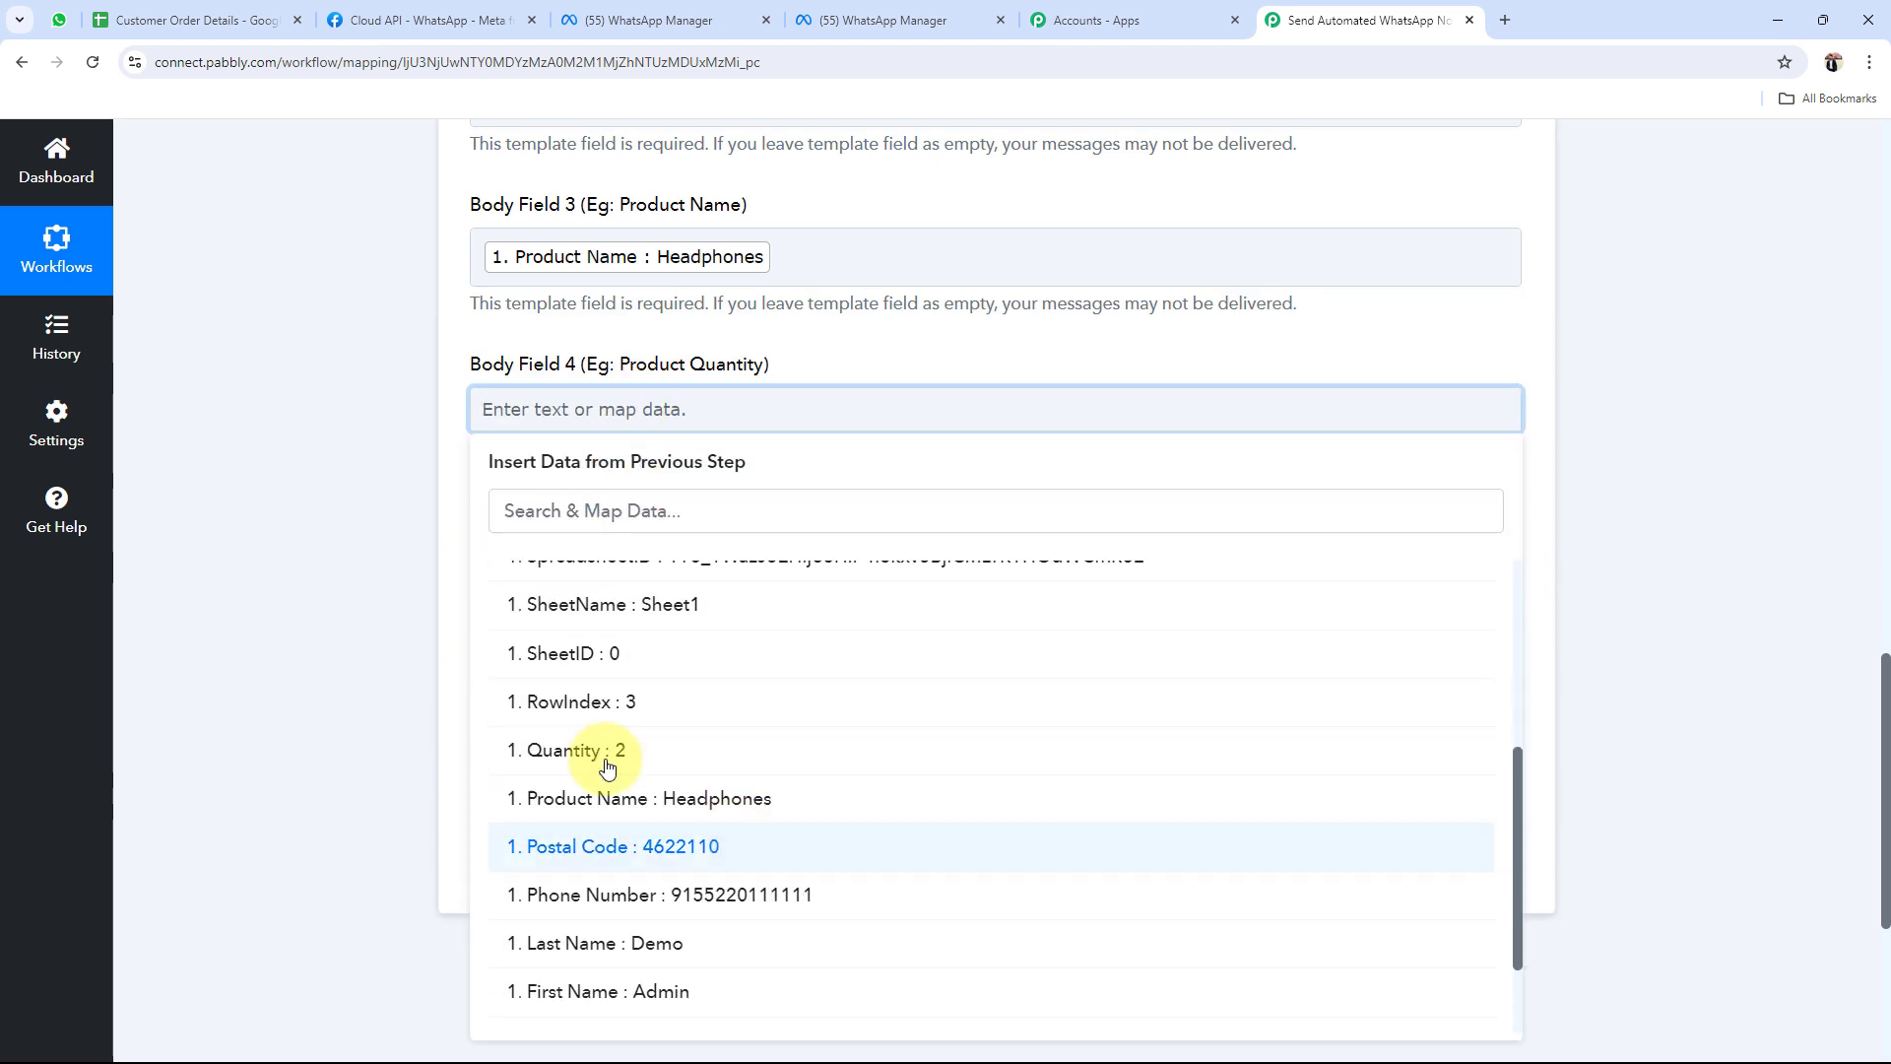
click(637, 752)
click(345, 551)
scroll(345, 551, down, 4)
click(591, 185)
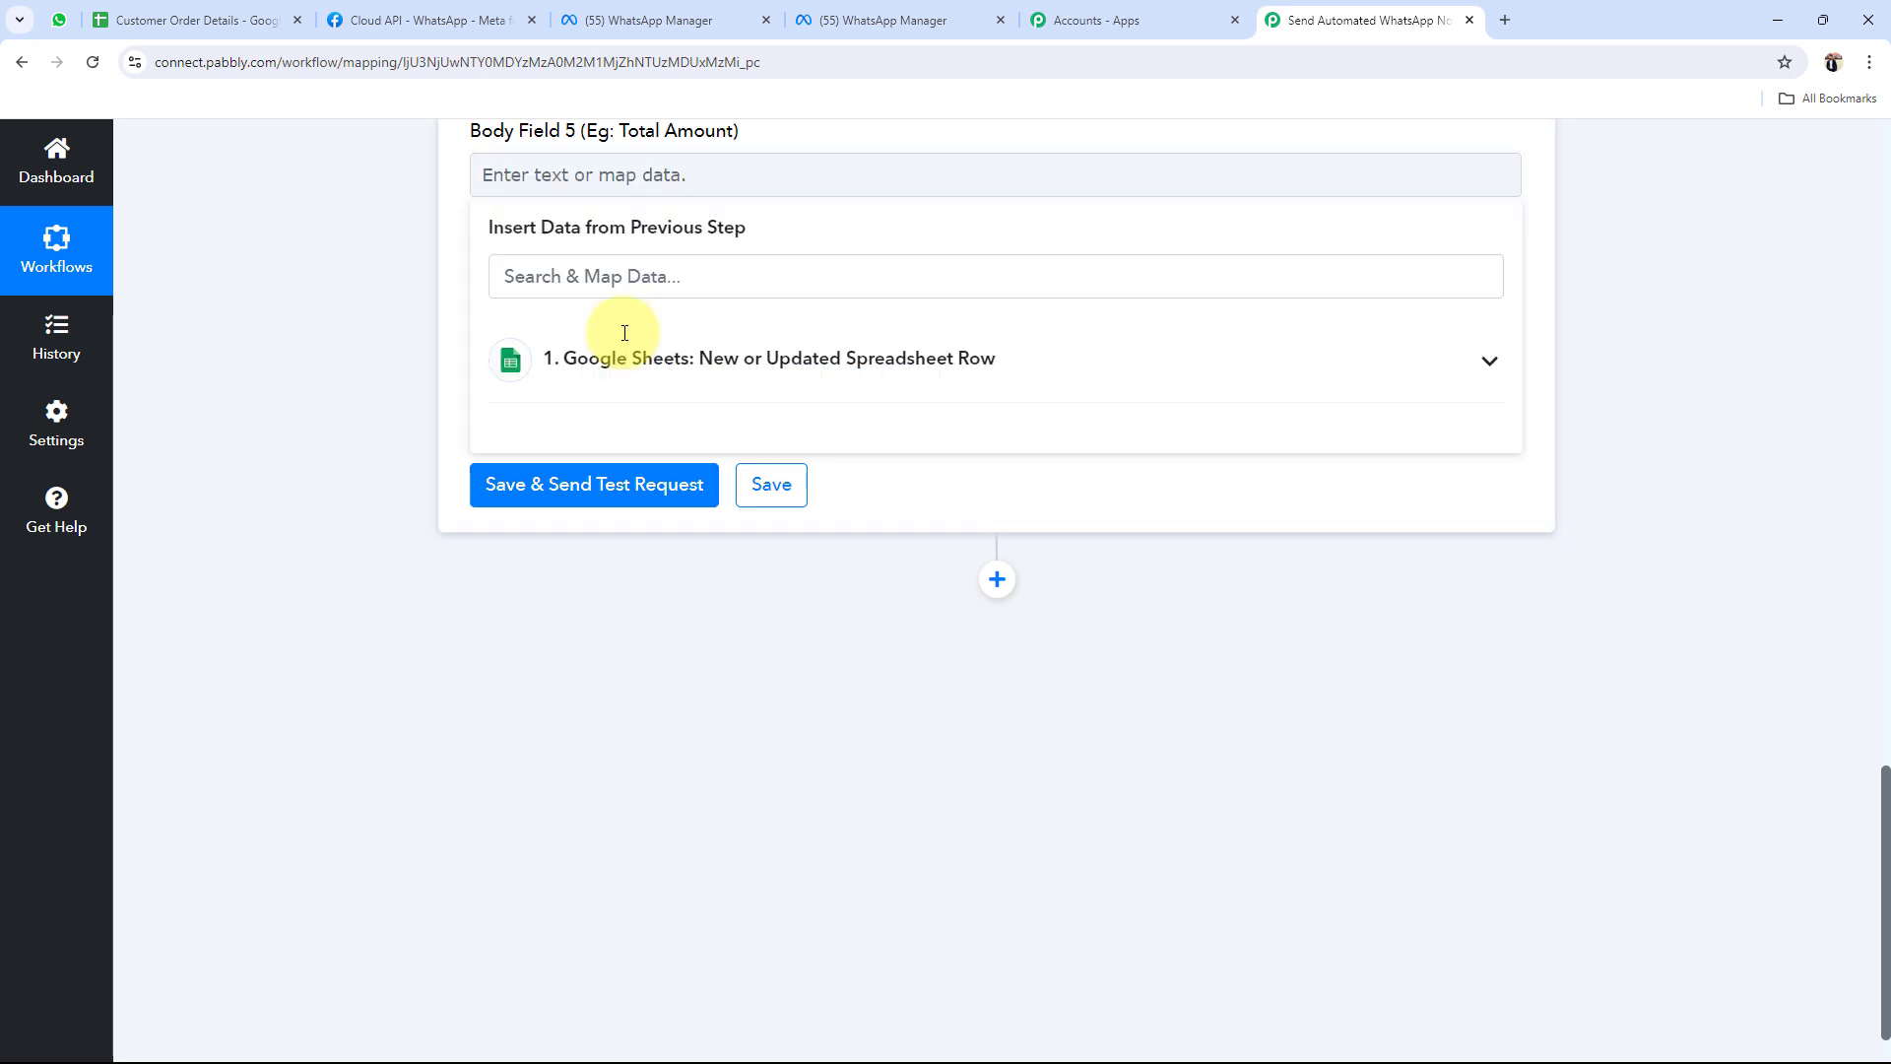
click(667, 355)
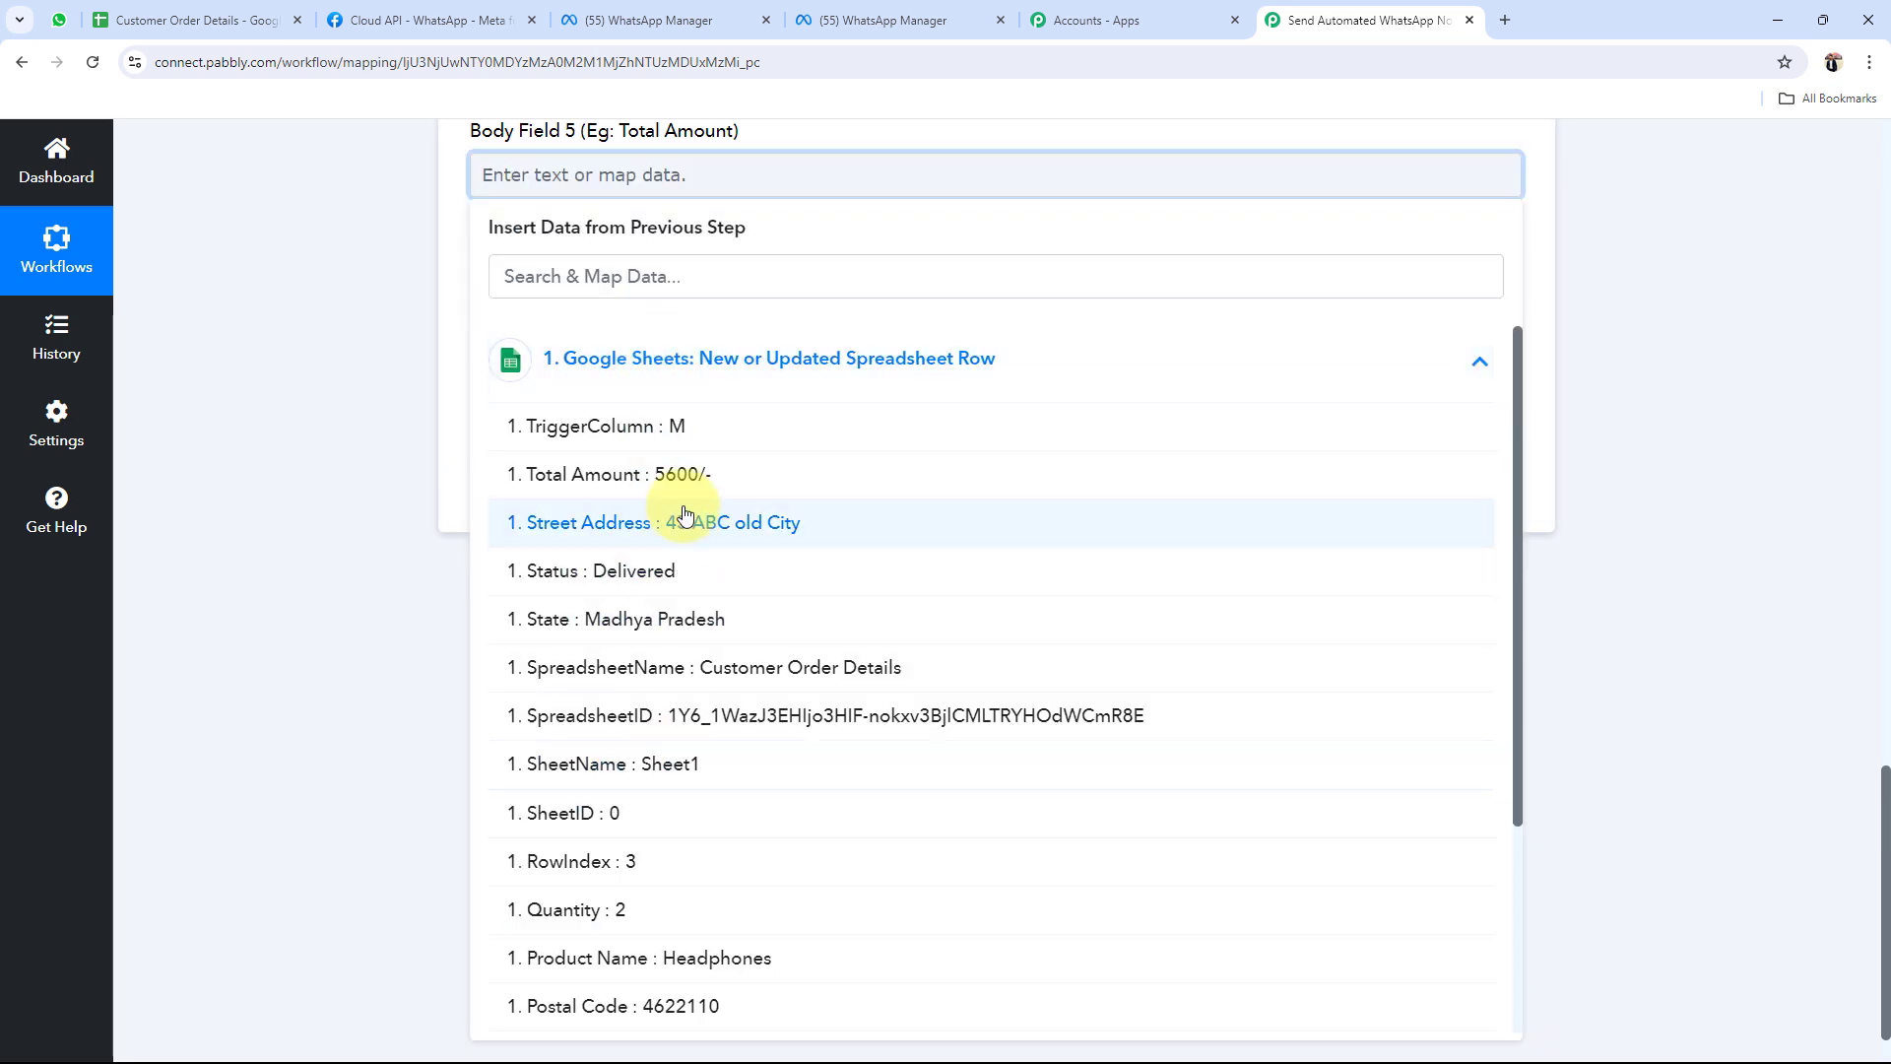
click(676, 476)
click(412, 422)
Fill Body Field 6 with Street Address, City, Postal Code and Country
click(591, 336)
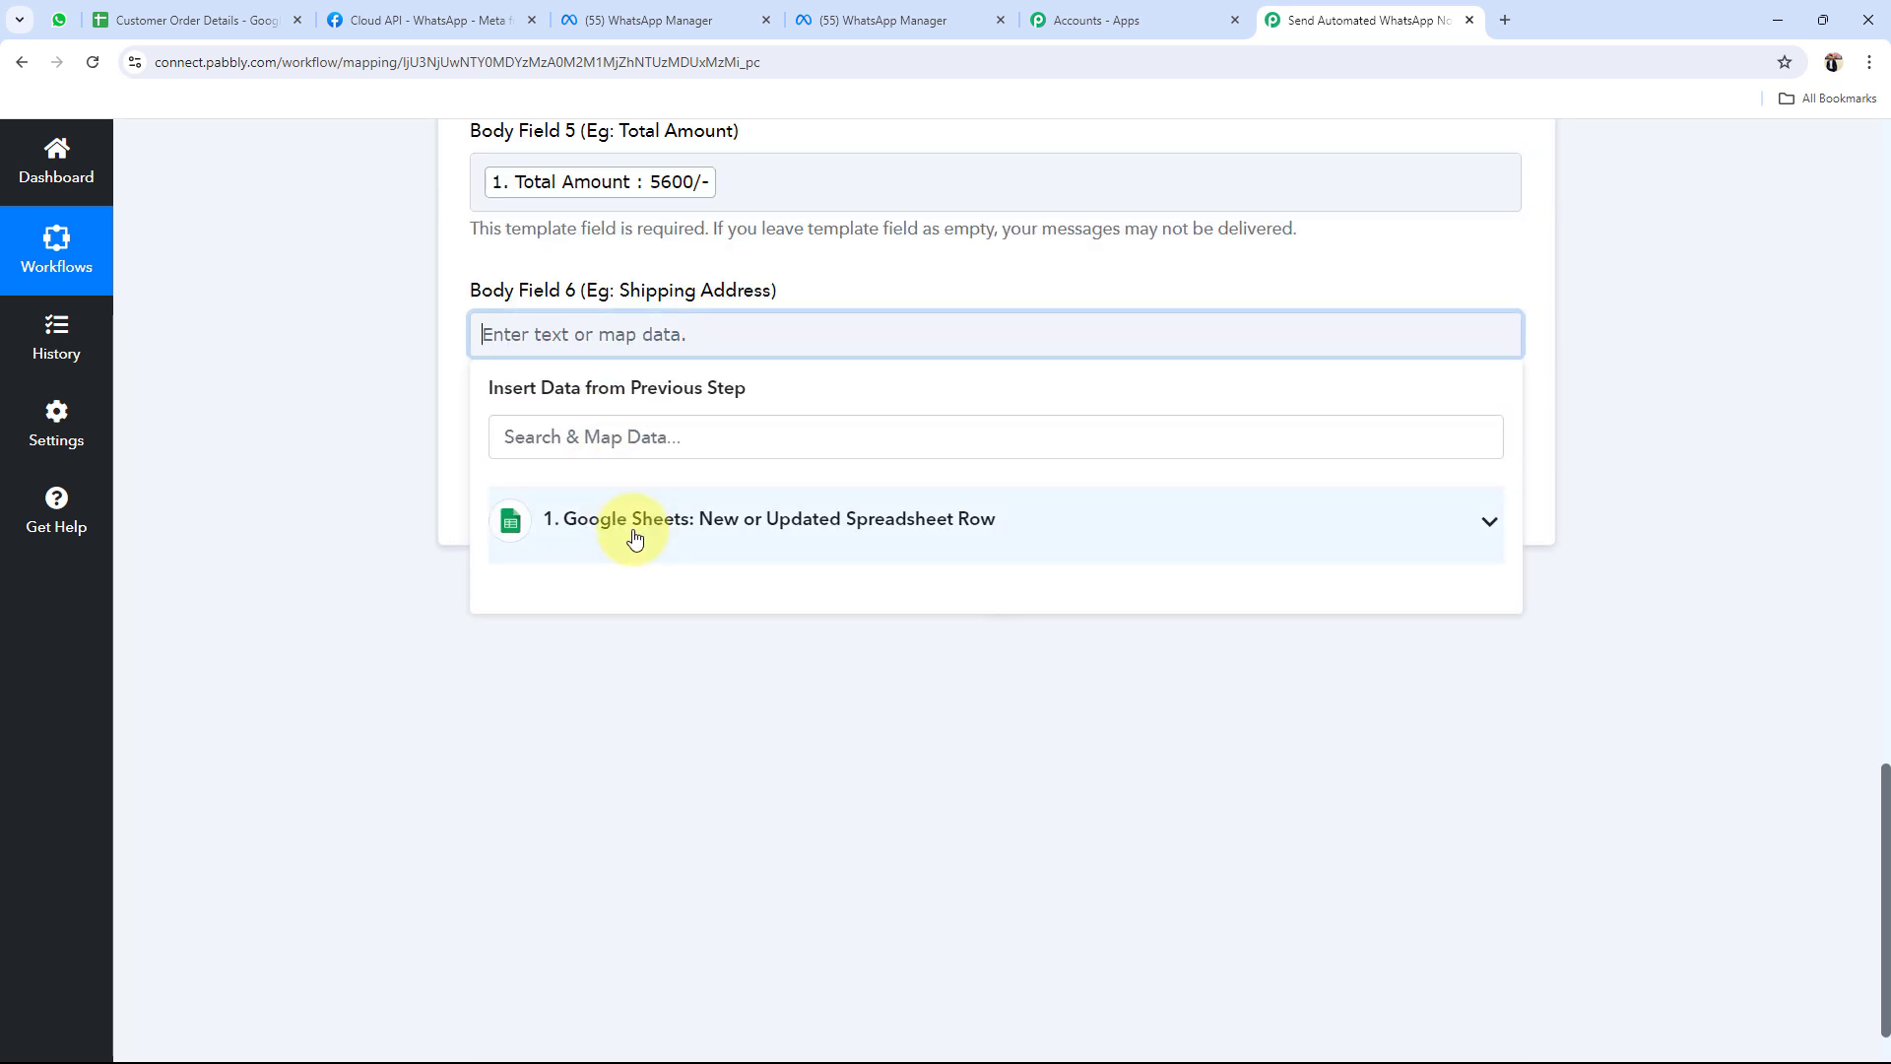
click(633, 524)
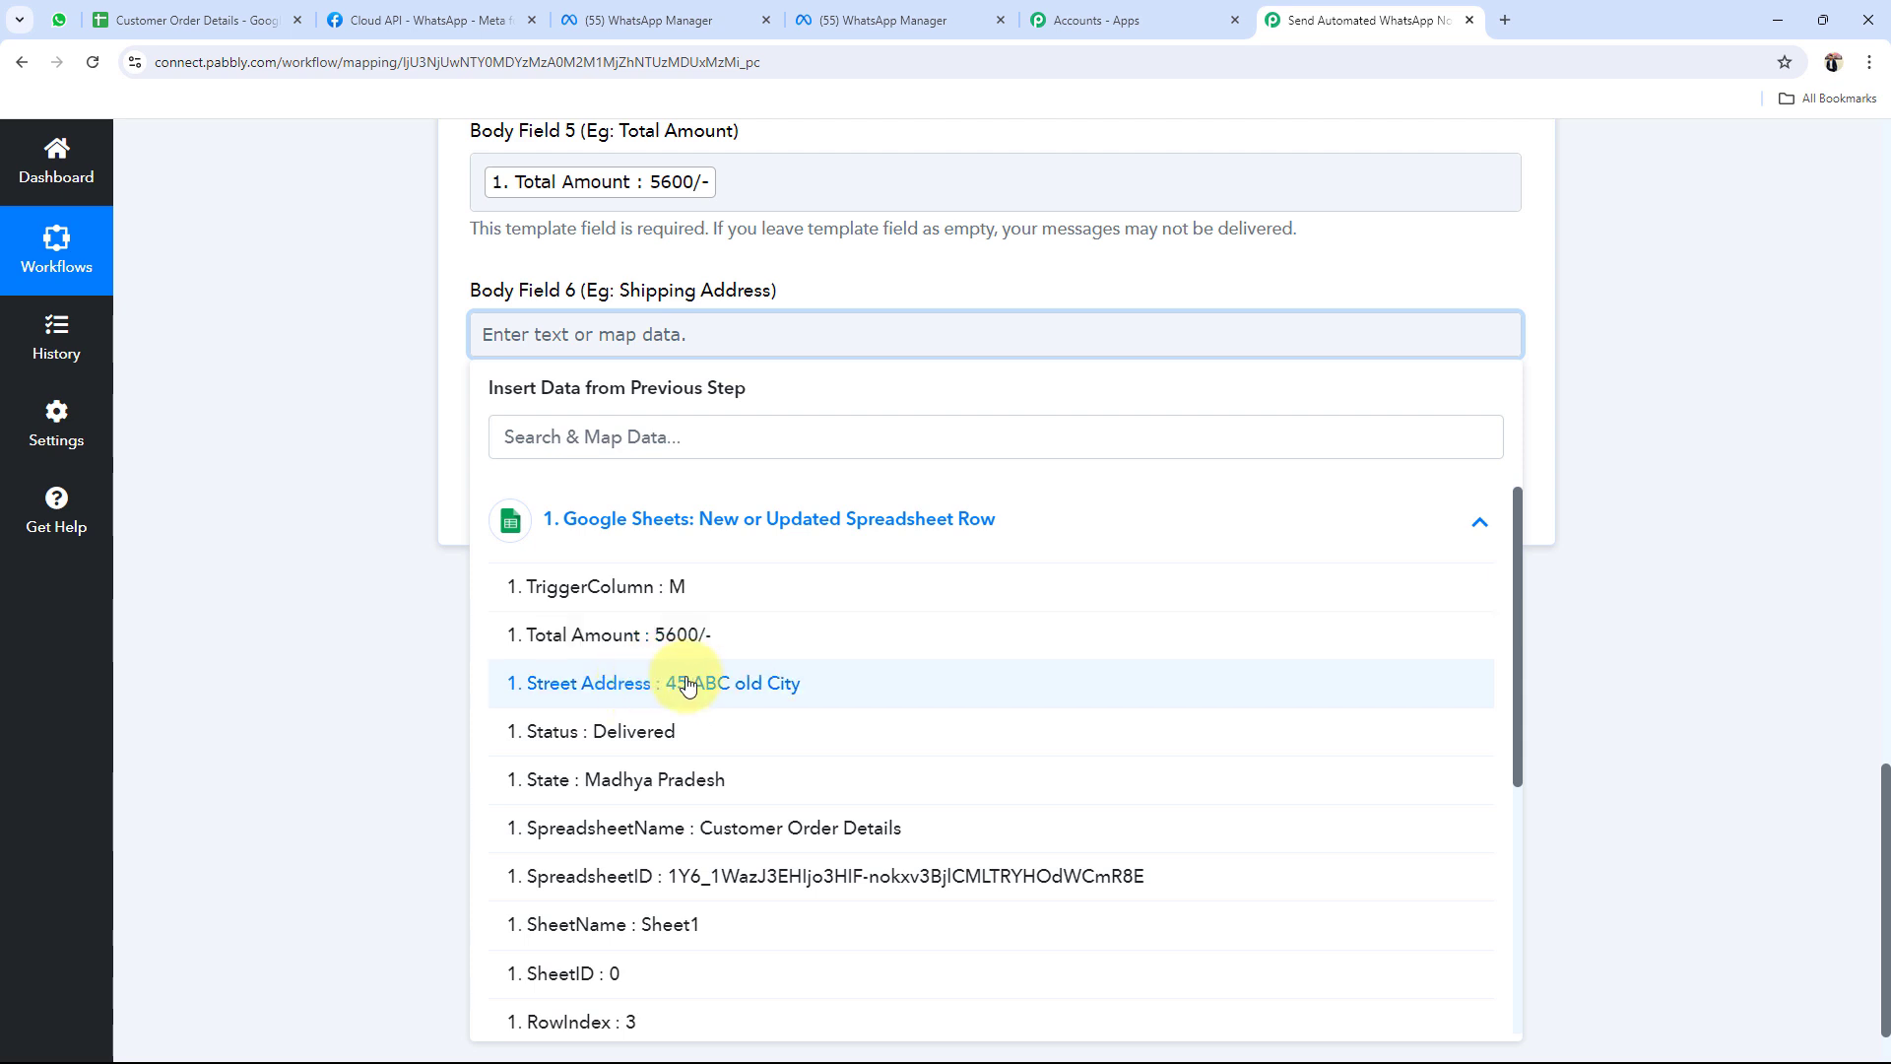
click(692, 684)
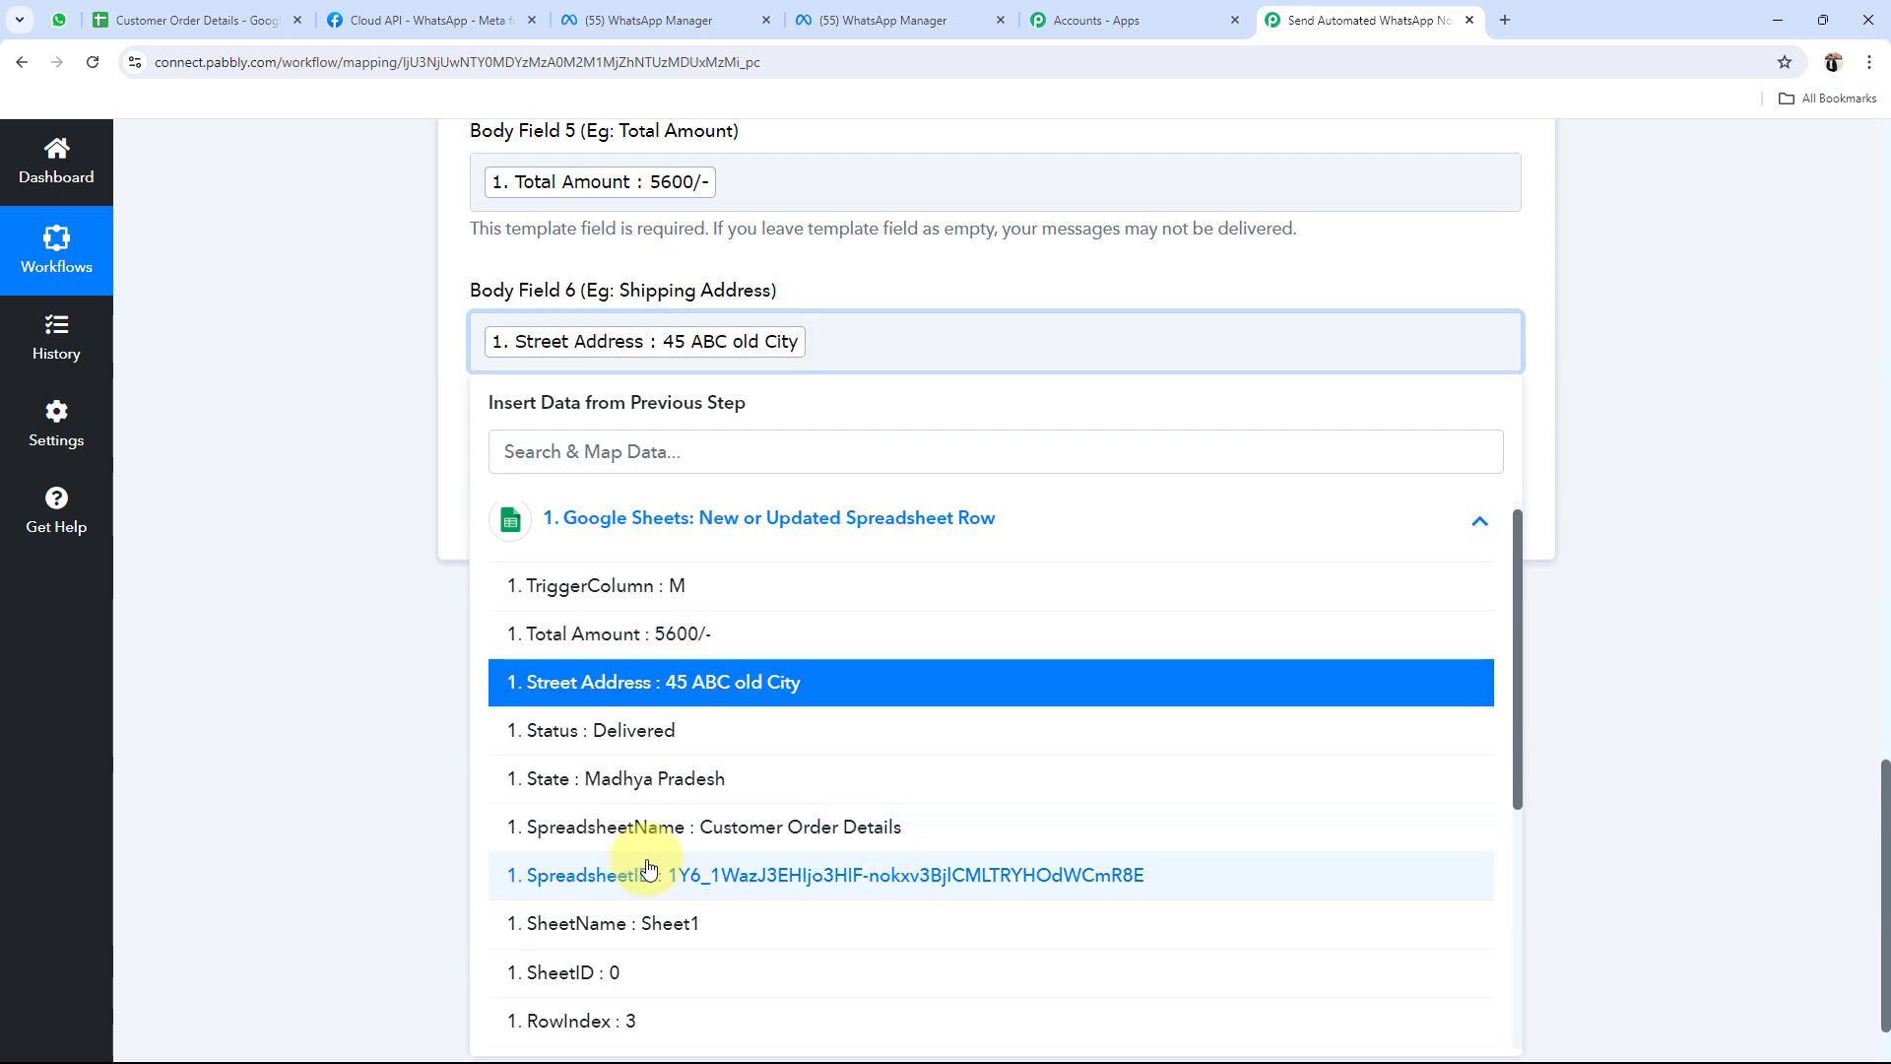
scroll(689, 778, down, 2)
scroll(640, 877, down, 2)
scroll(591, 926, down, 1)
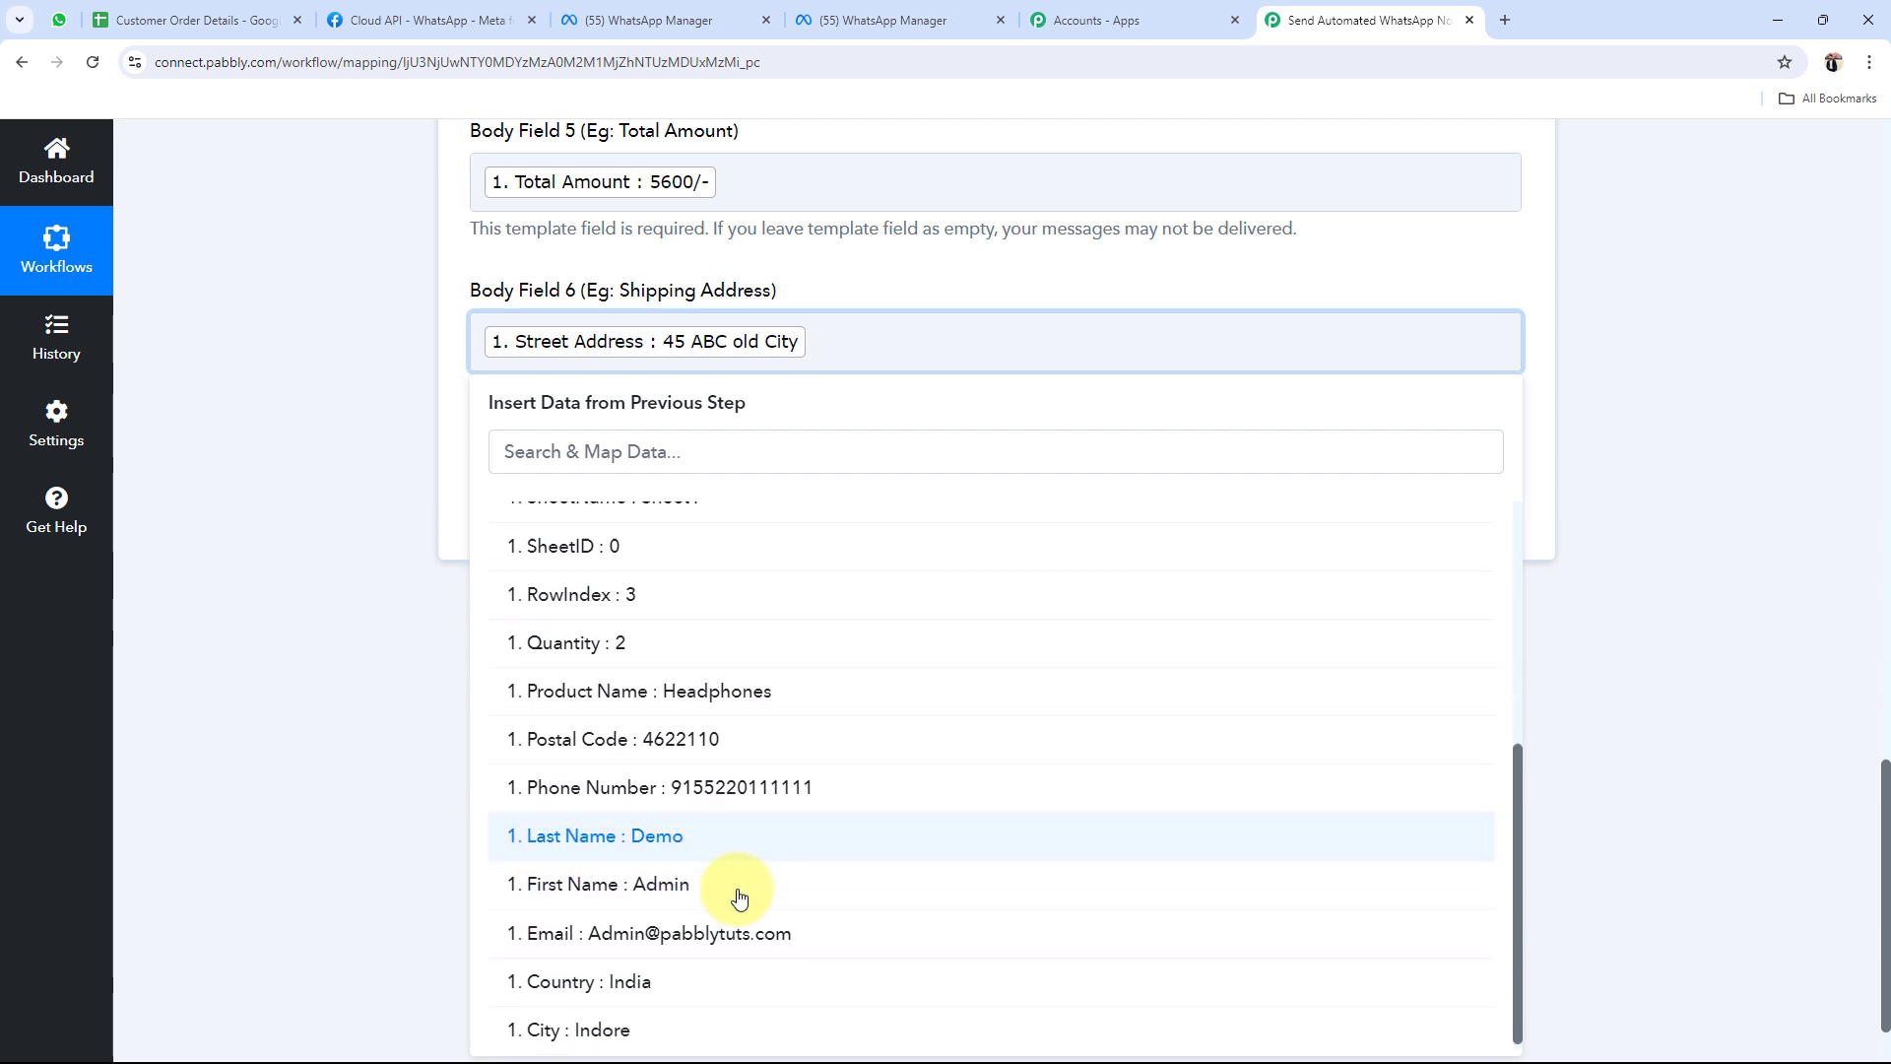
click(545, 1022)
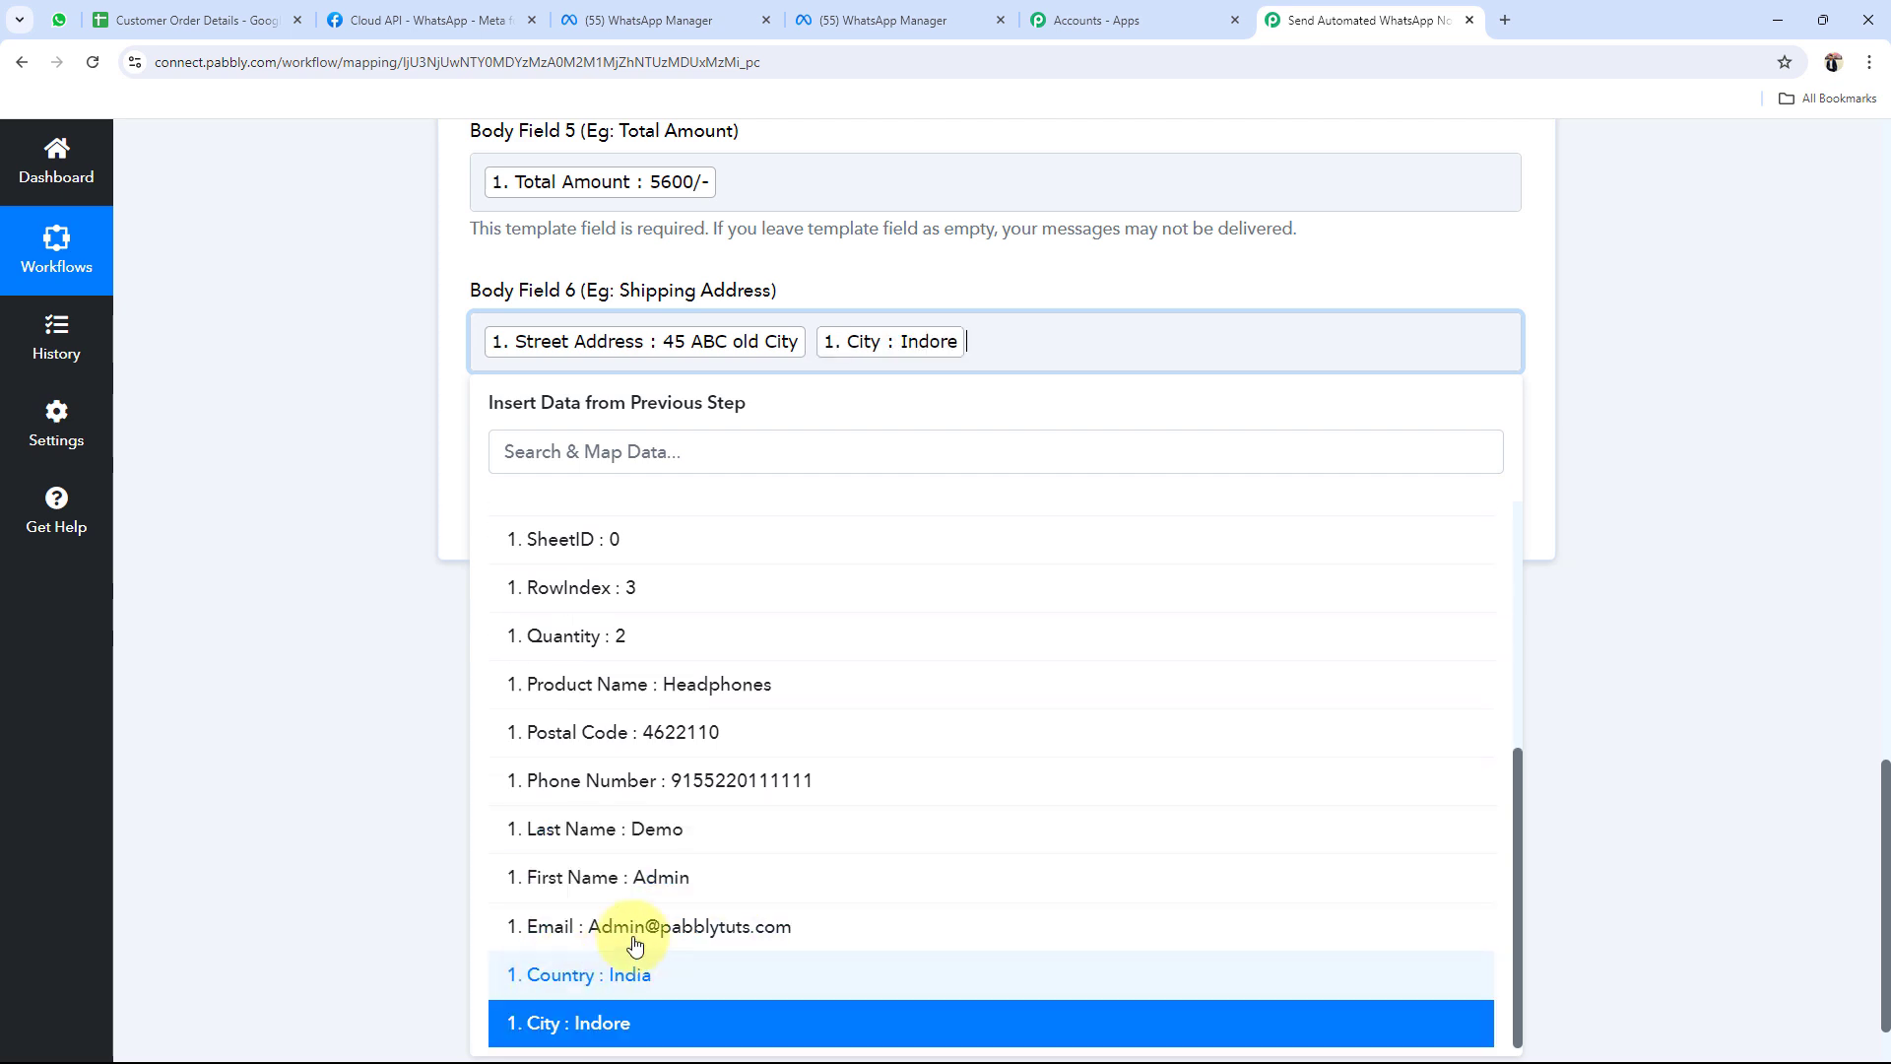
click(641, 737)
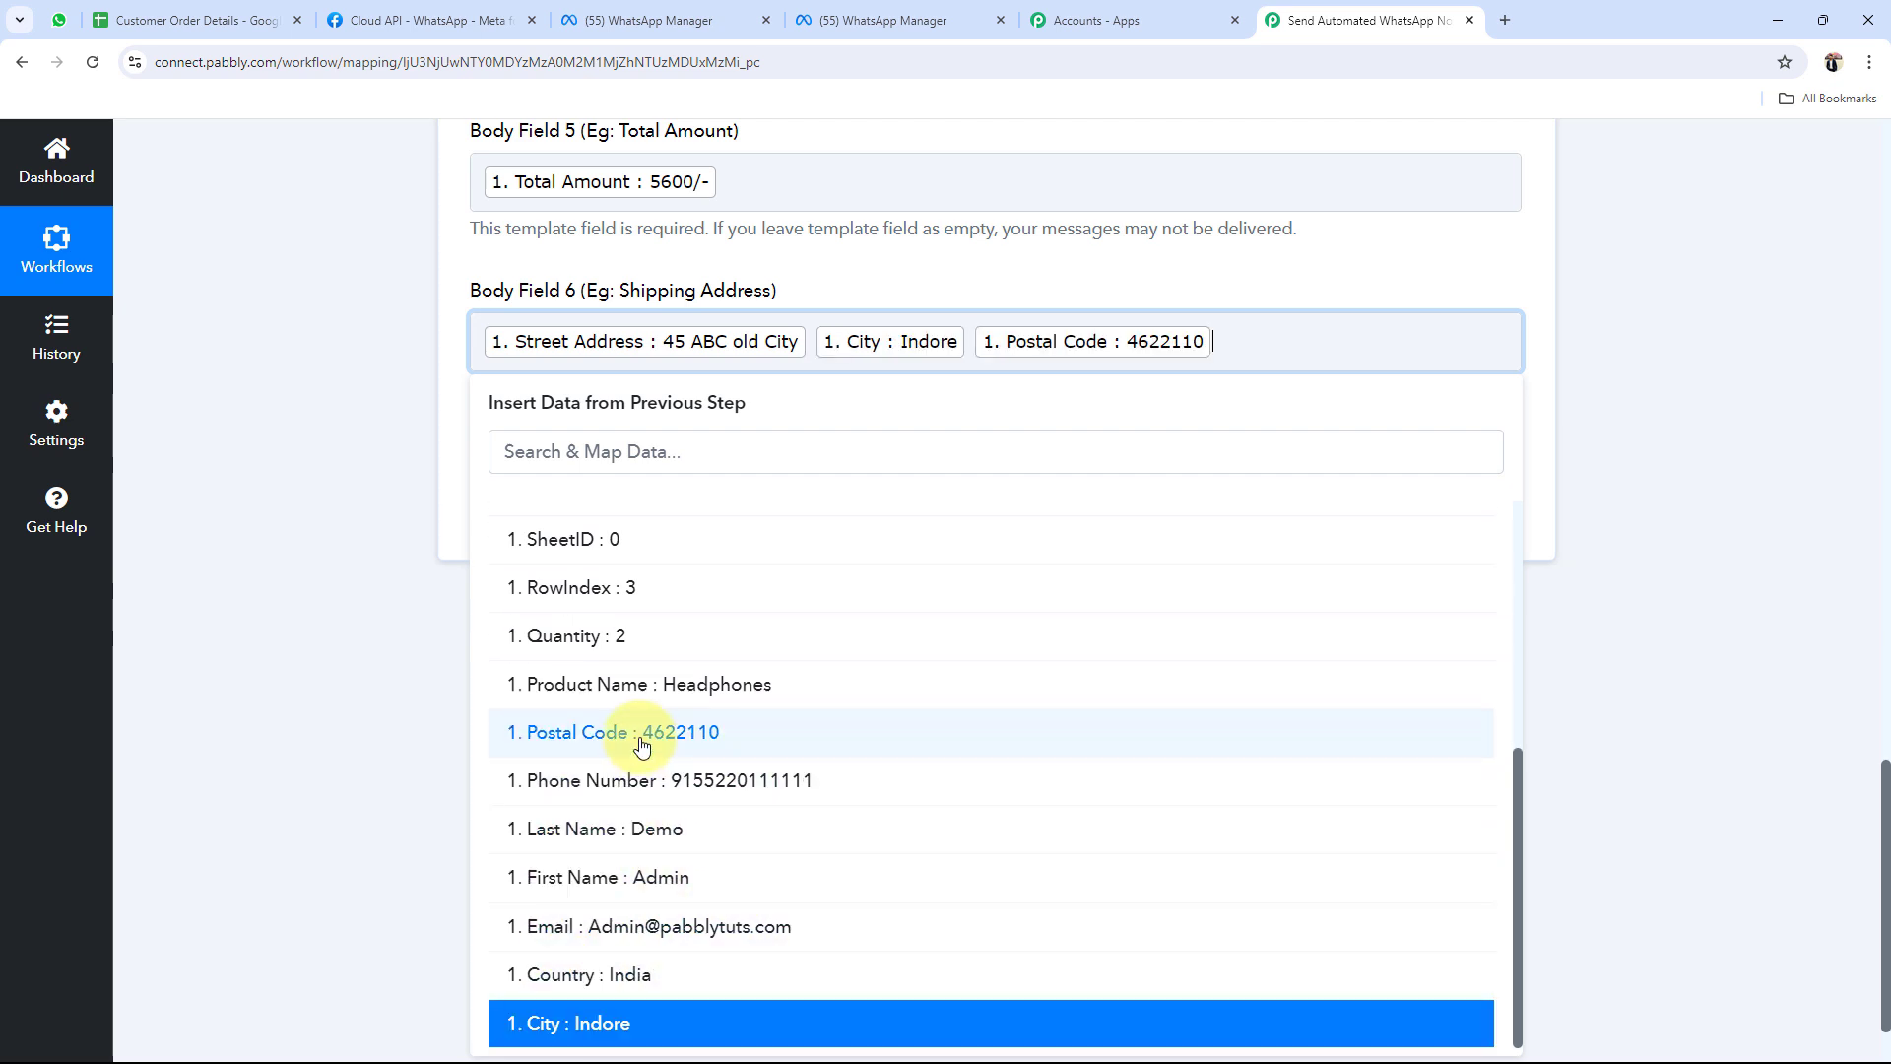
click(625, 973)
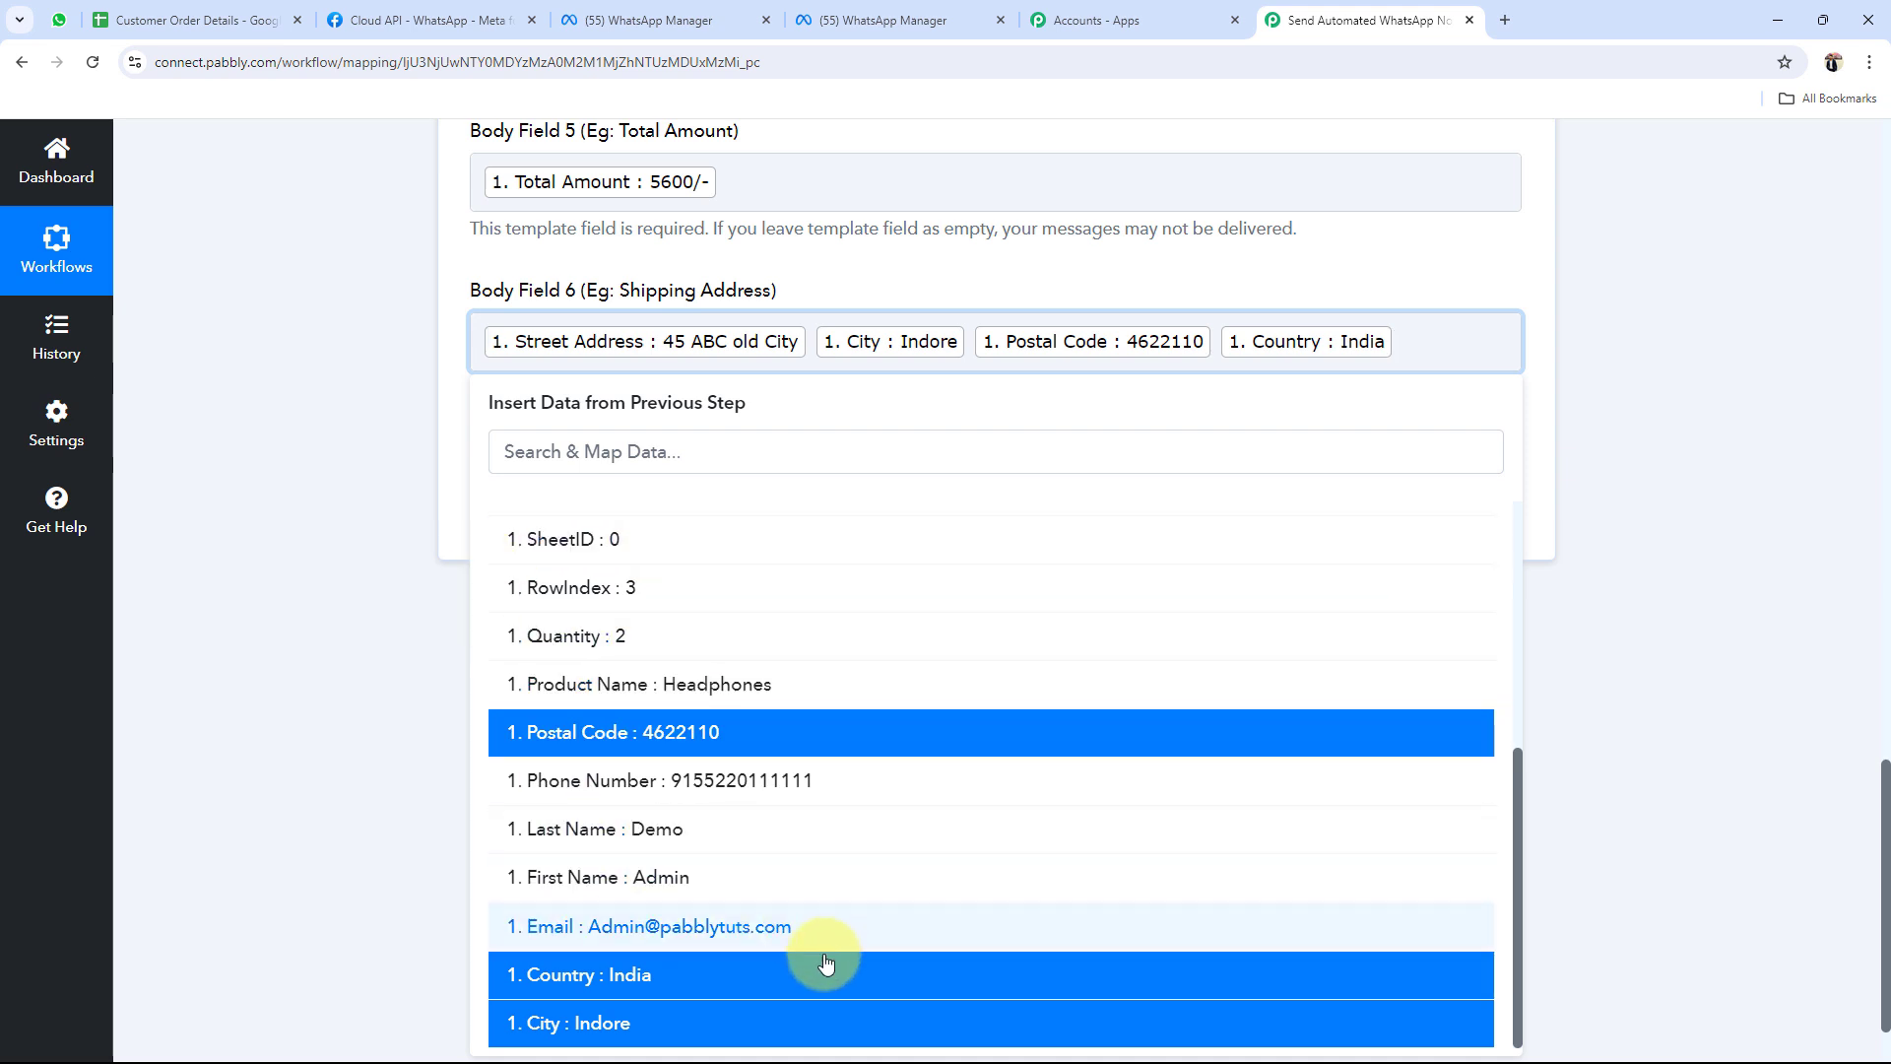
scroll(732, 937, up, 5)
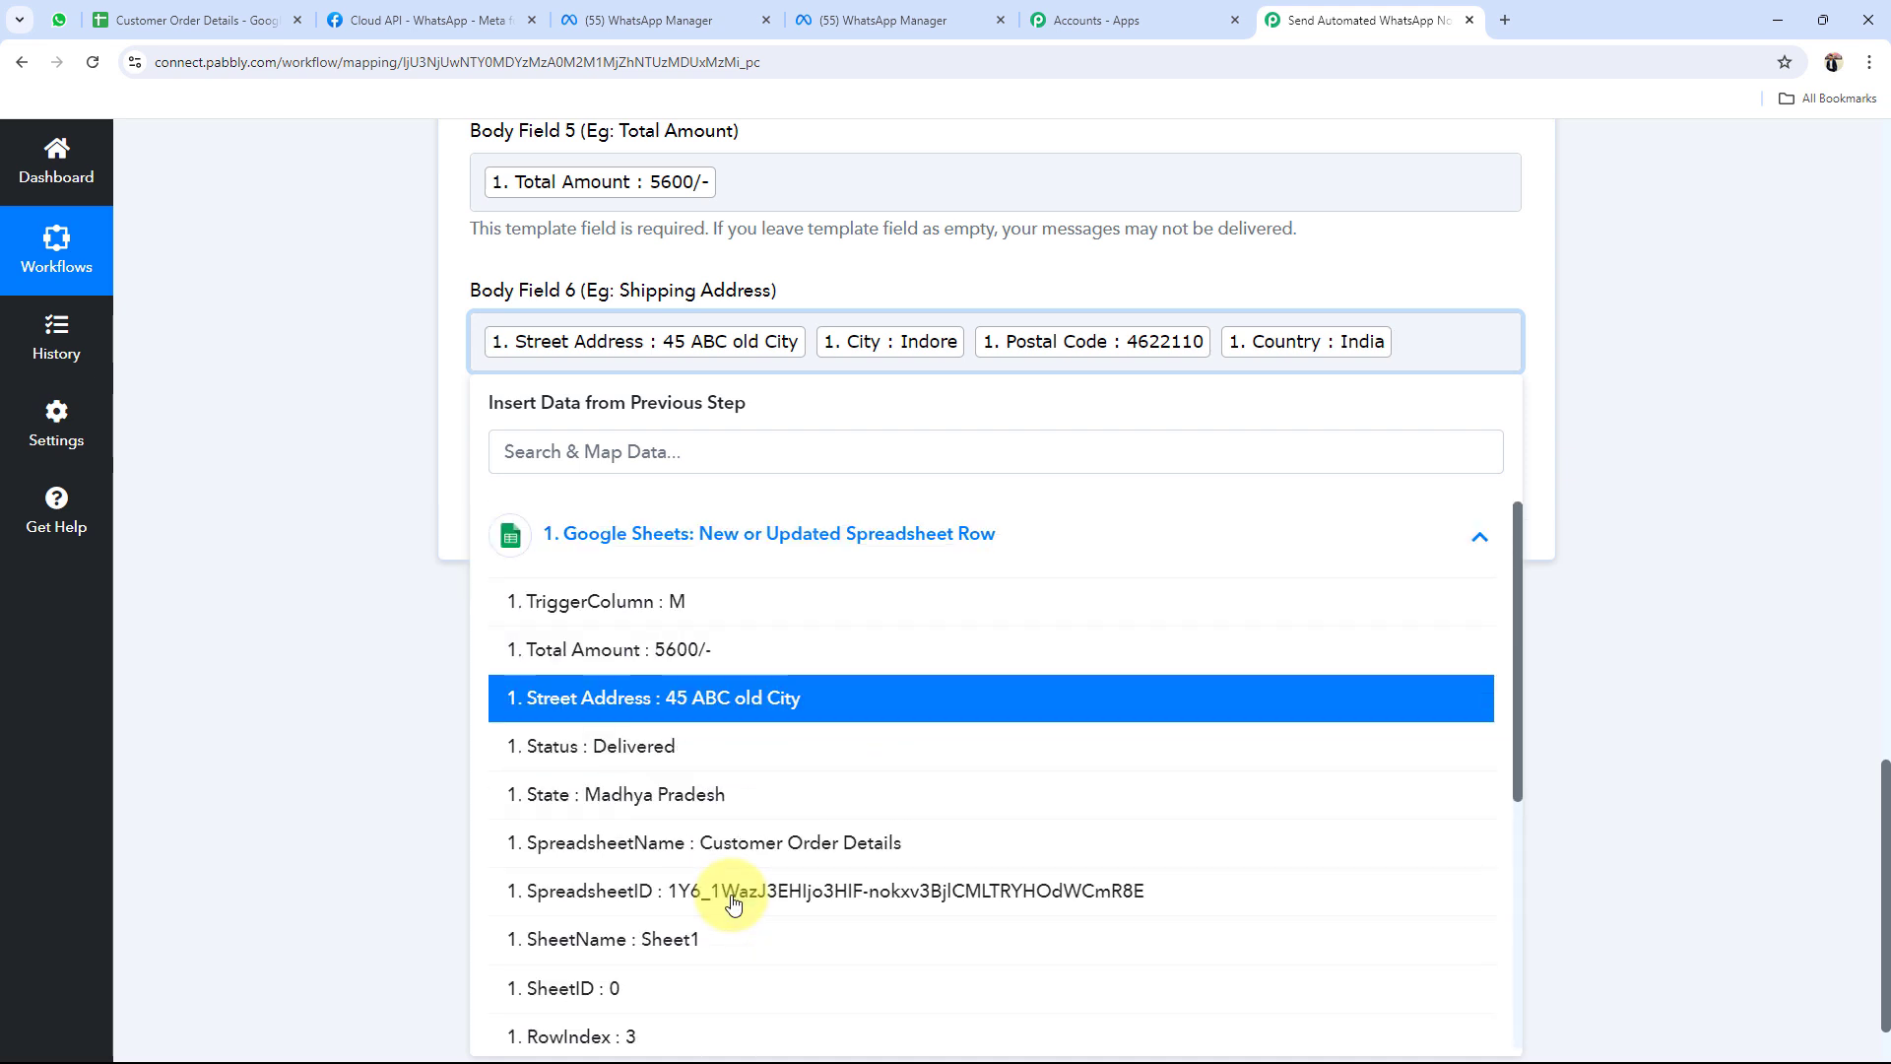
click(355, 769)
scroll(352, 765, up, 8)
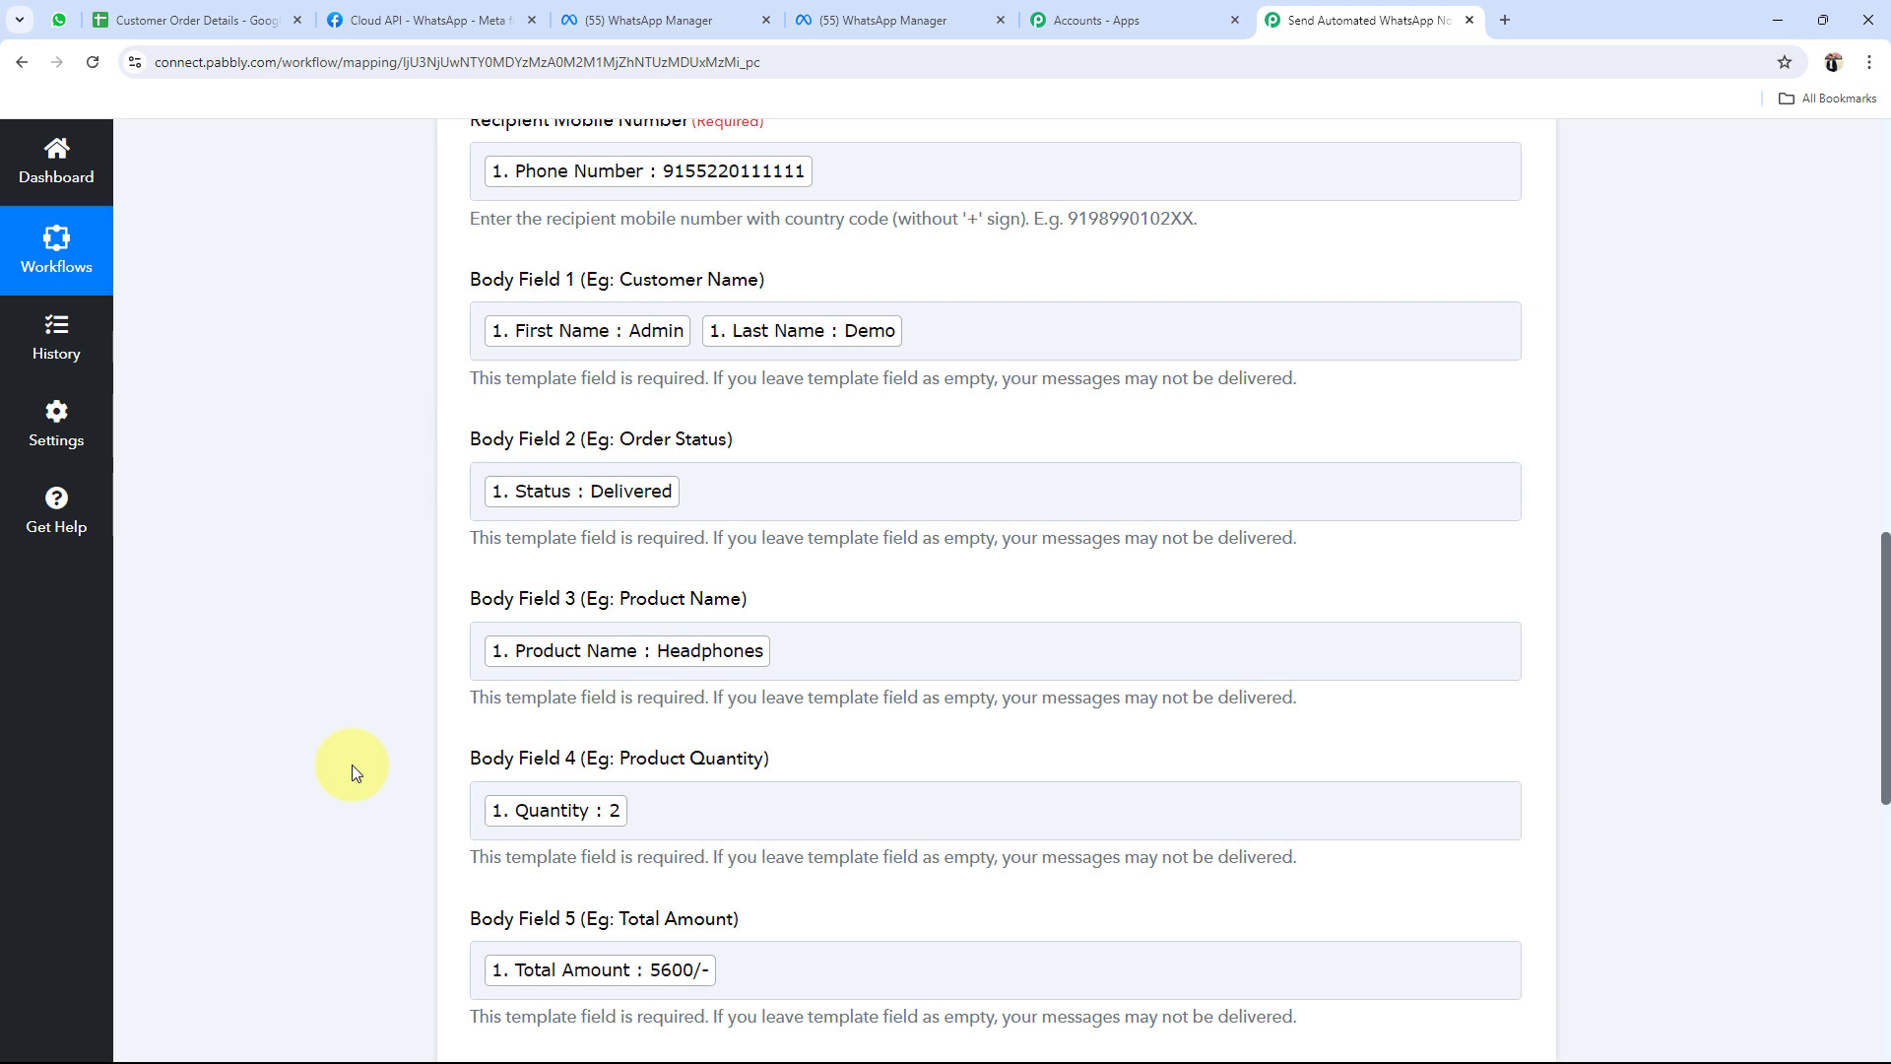
Review the mapped Body Fields, then bring up the Customer Order Details spreadsheet
scroll(352, 764, down, 3)
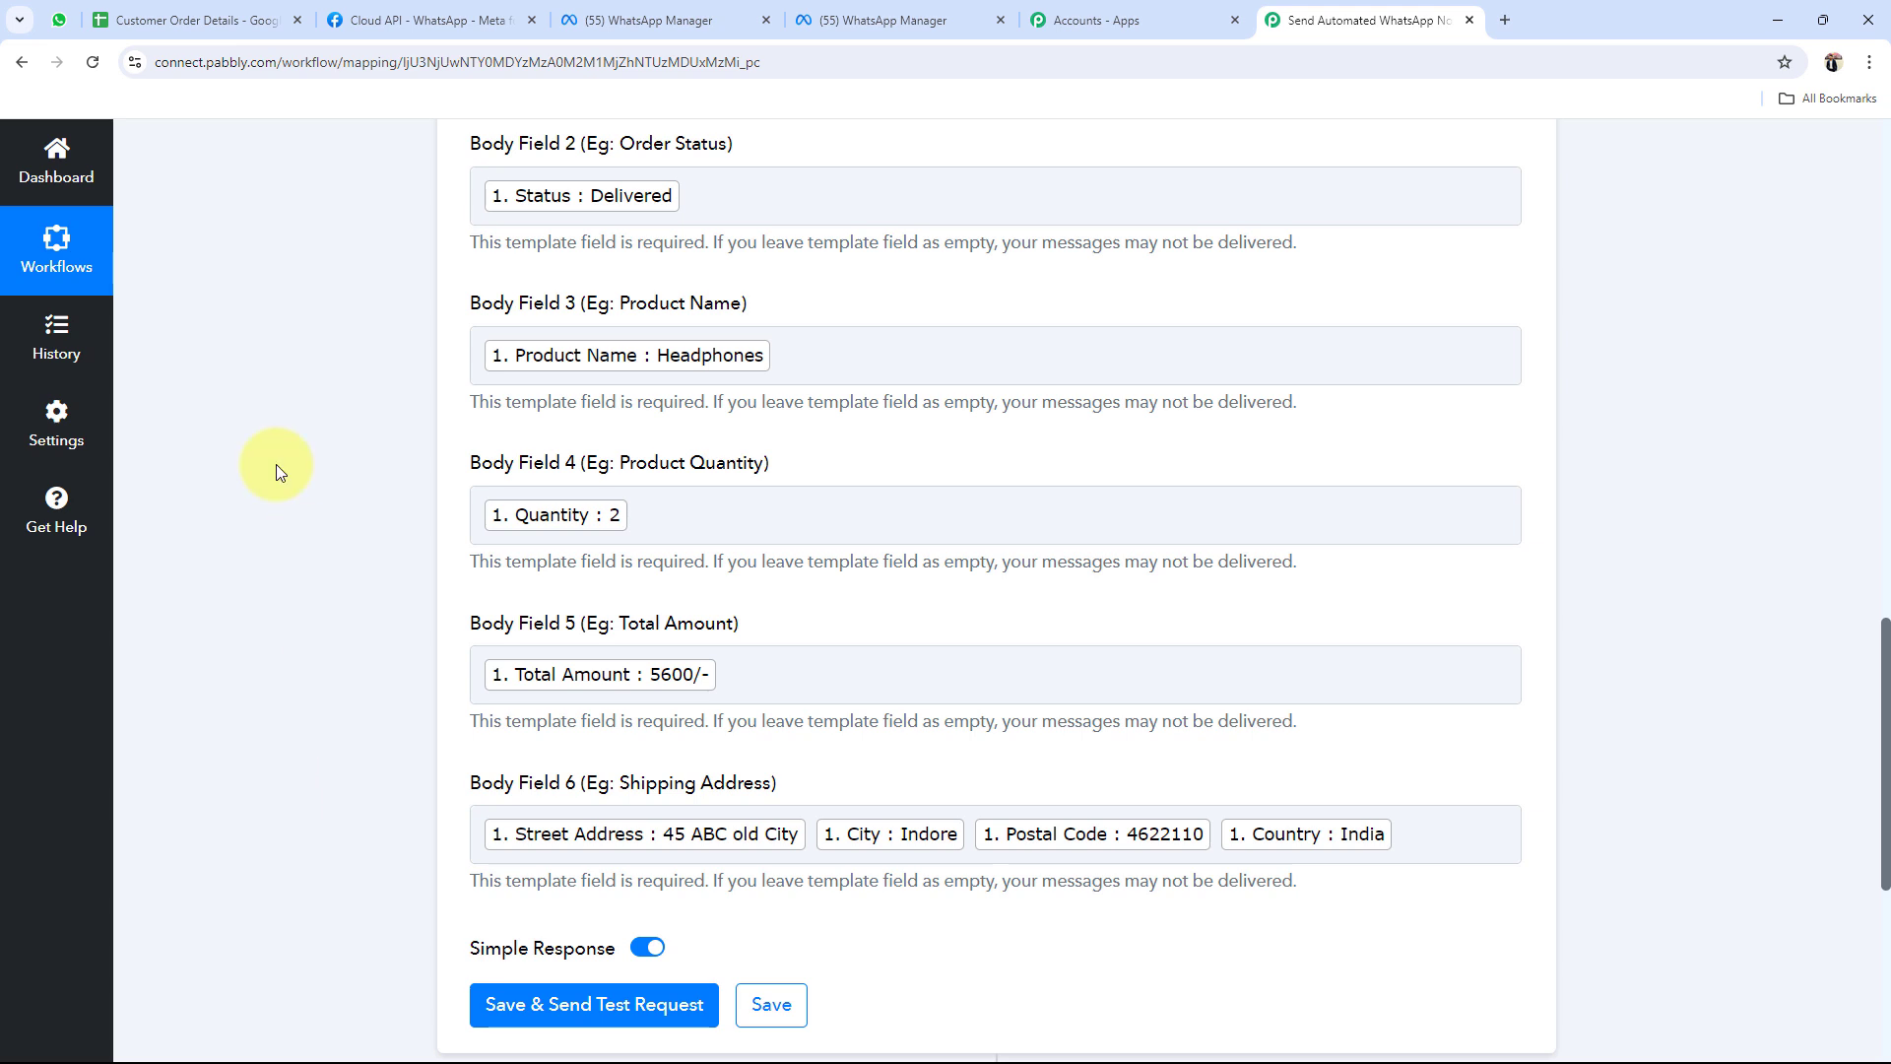
click(182, 19)
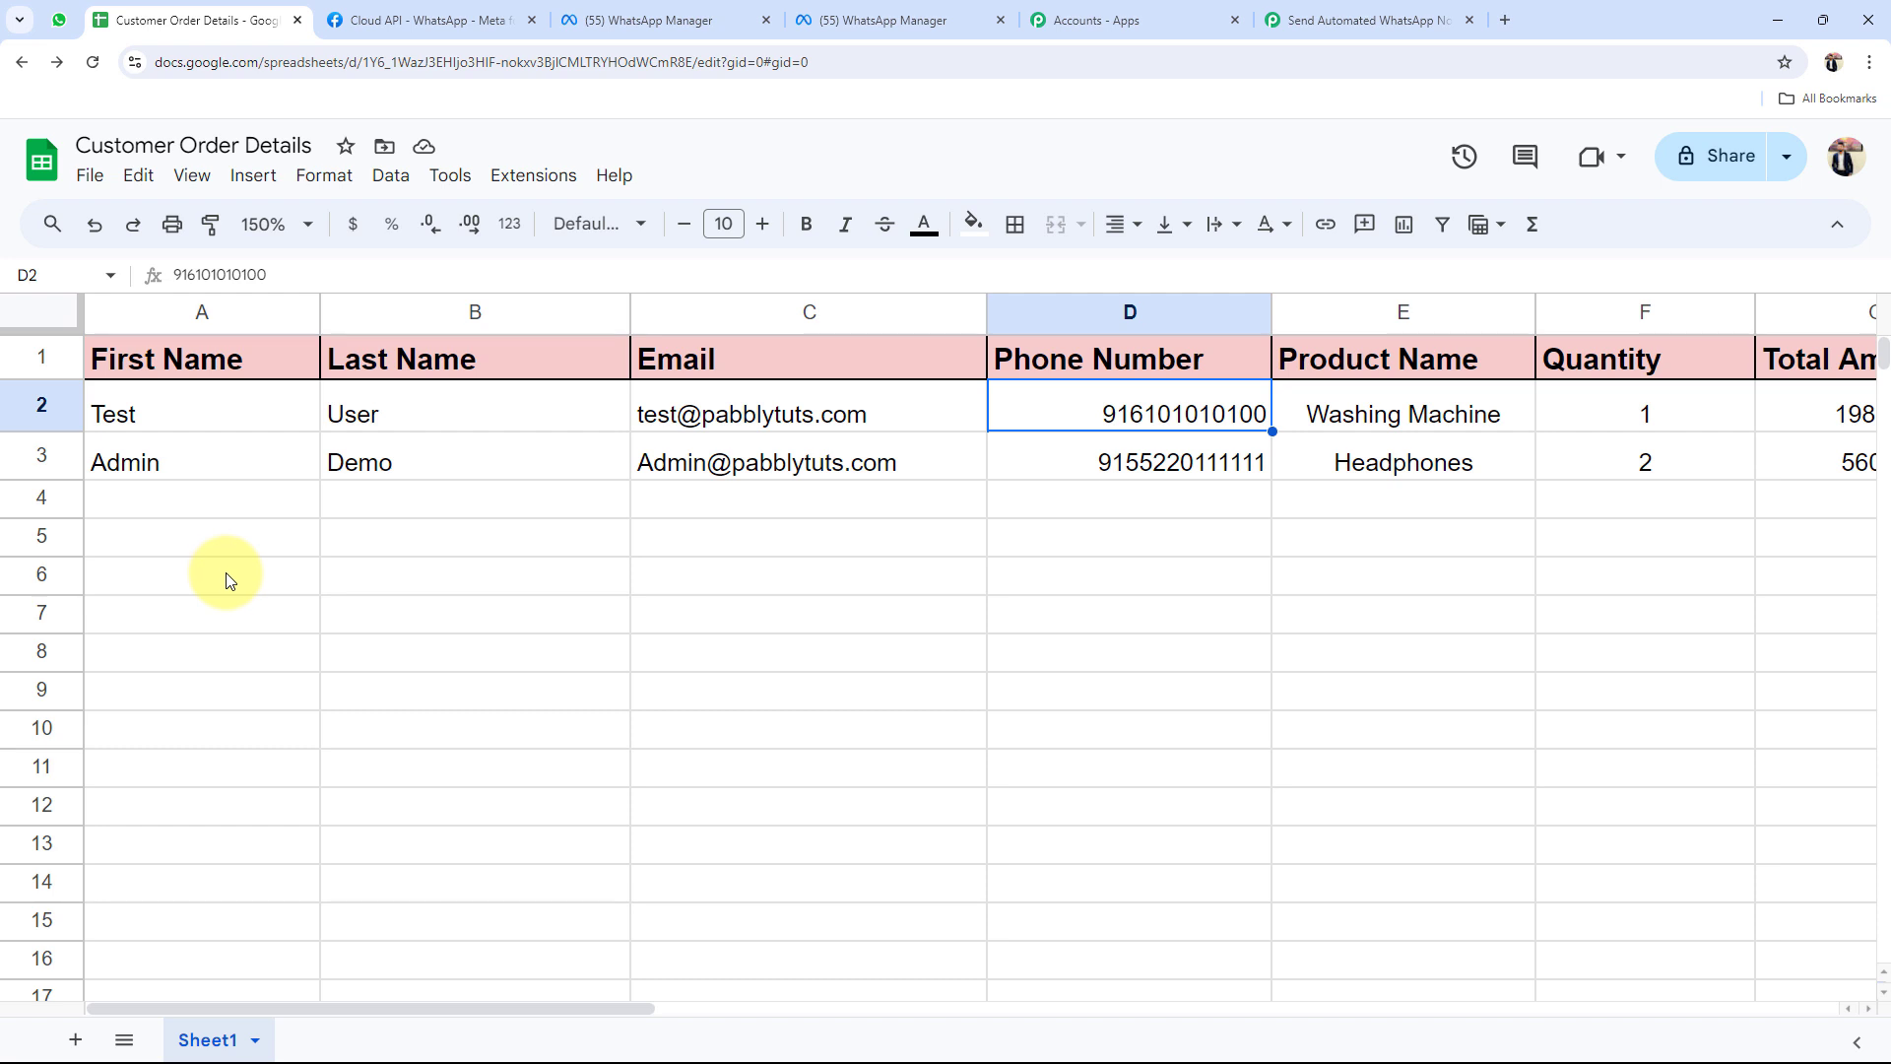
Compare the Customer Order Details row cells with the mapped fields and return to the Pabbly form
click(1359, 19)
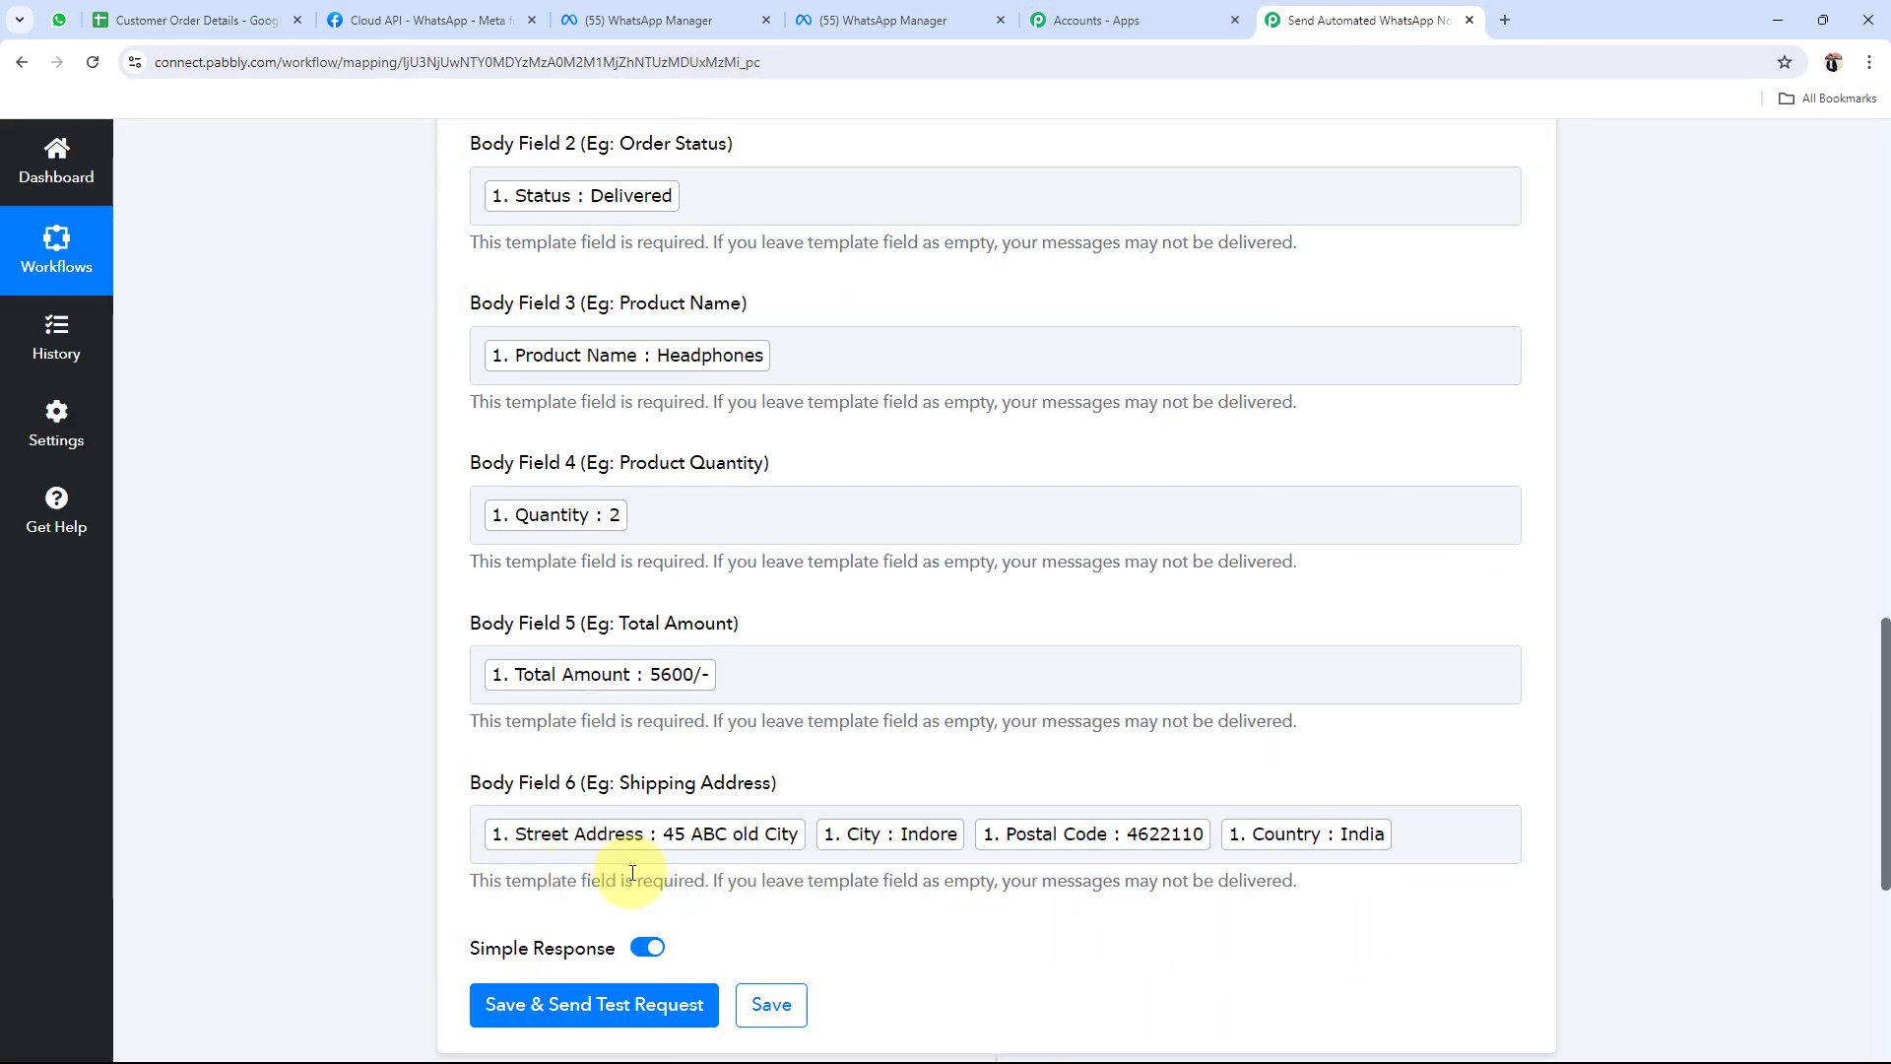
click(197, 20)
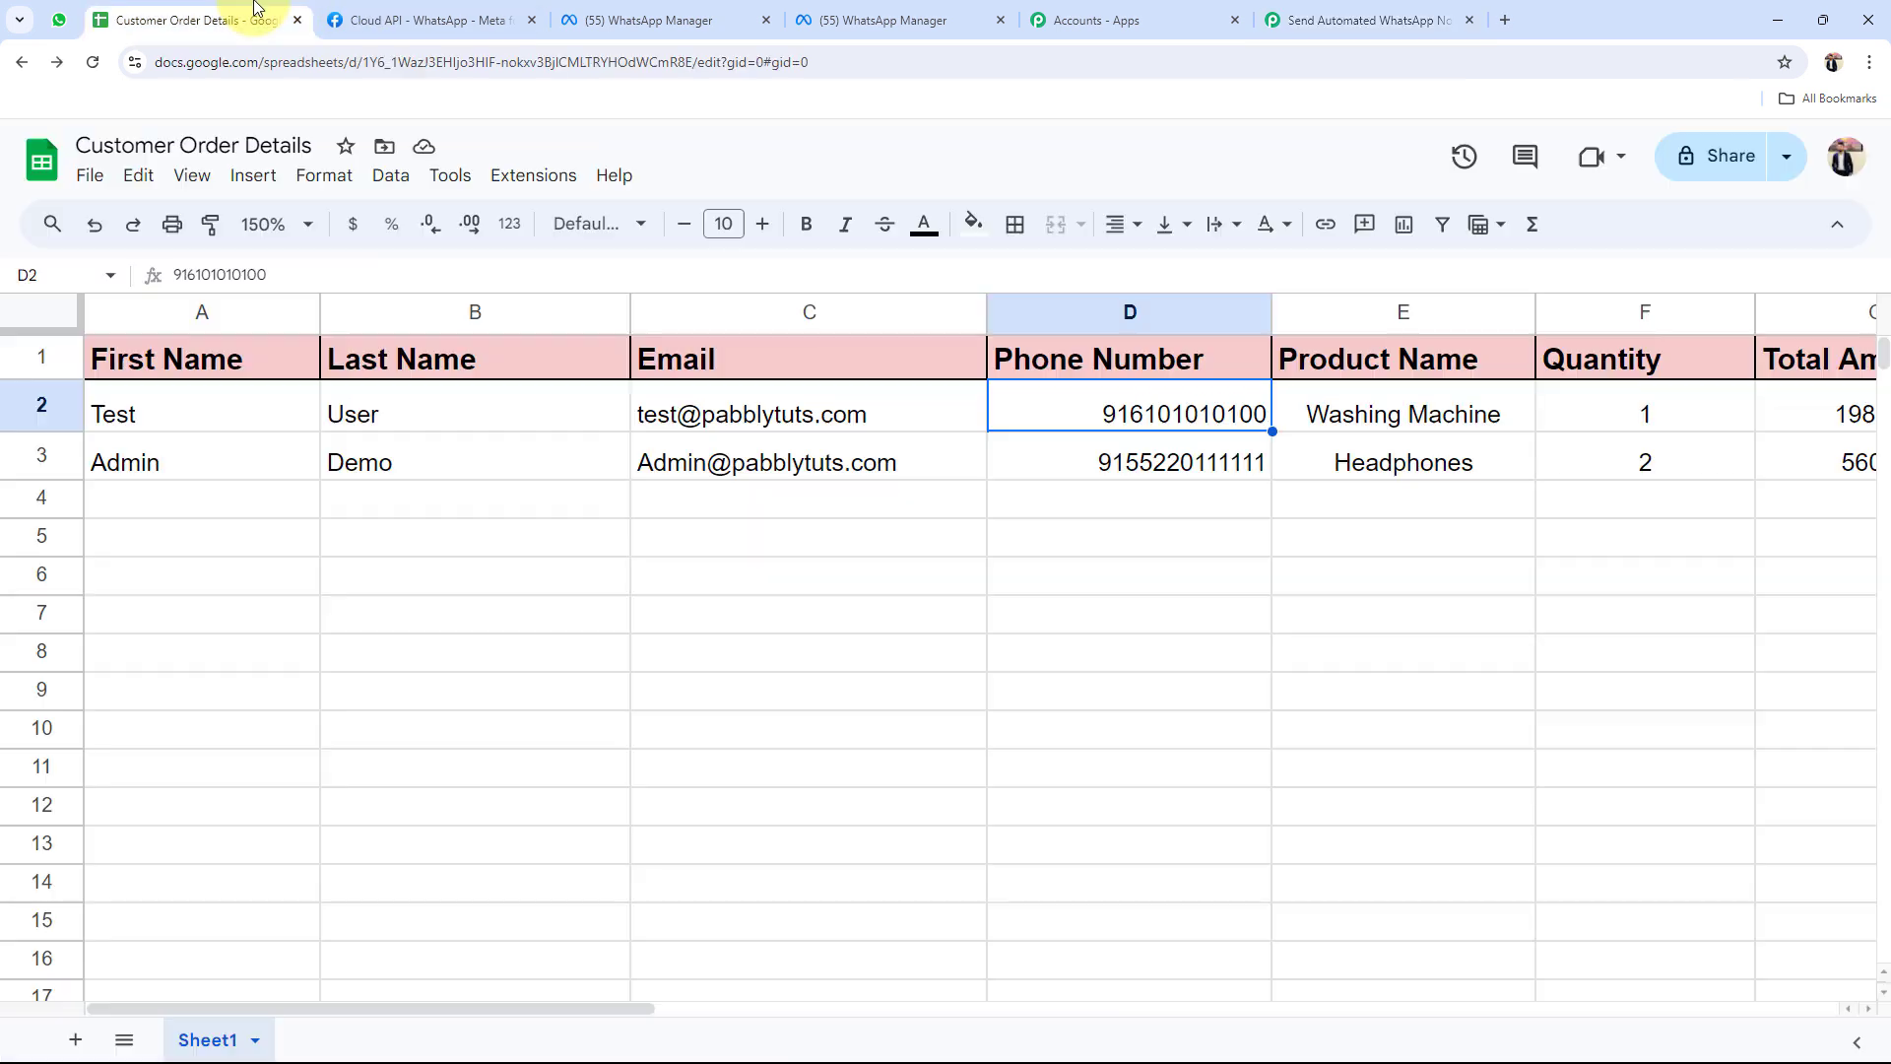
click(136, 515)
click(386, 508)
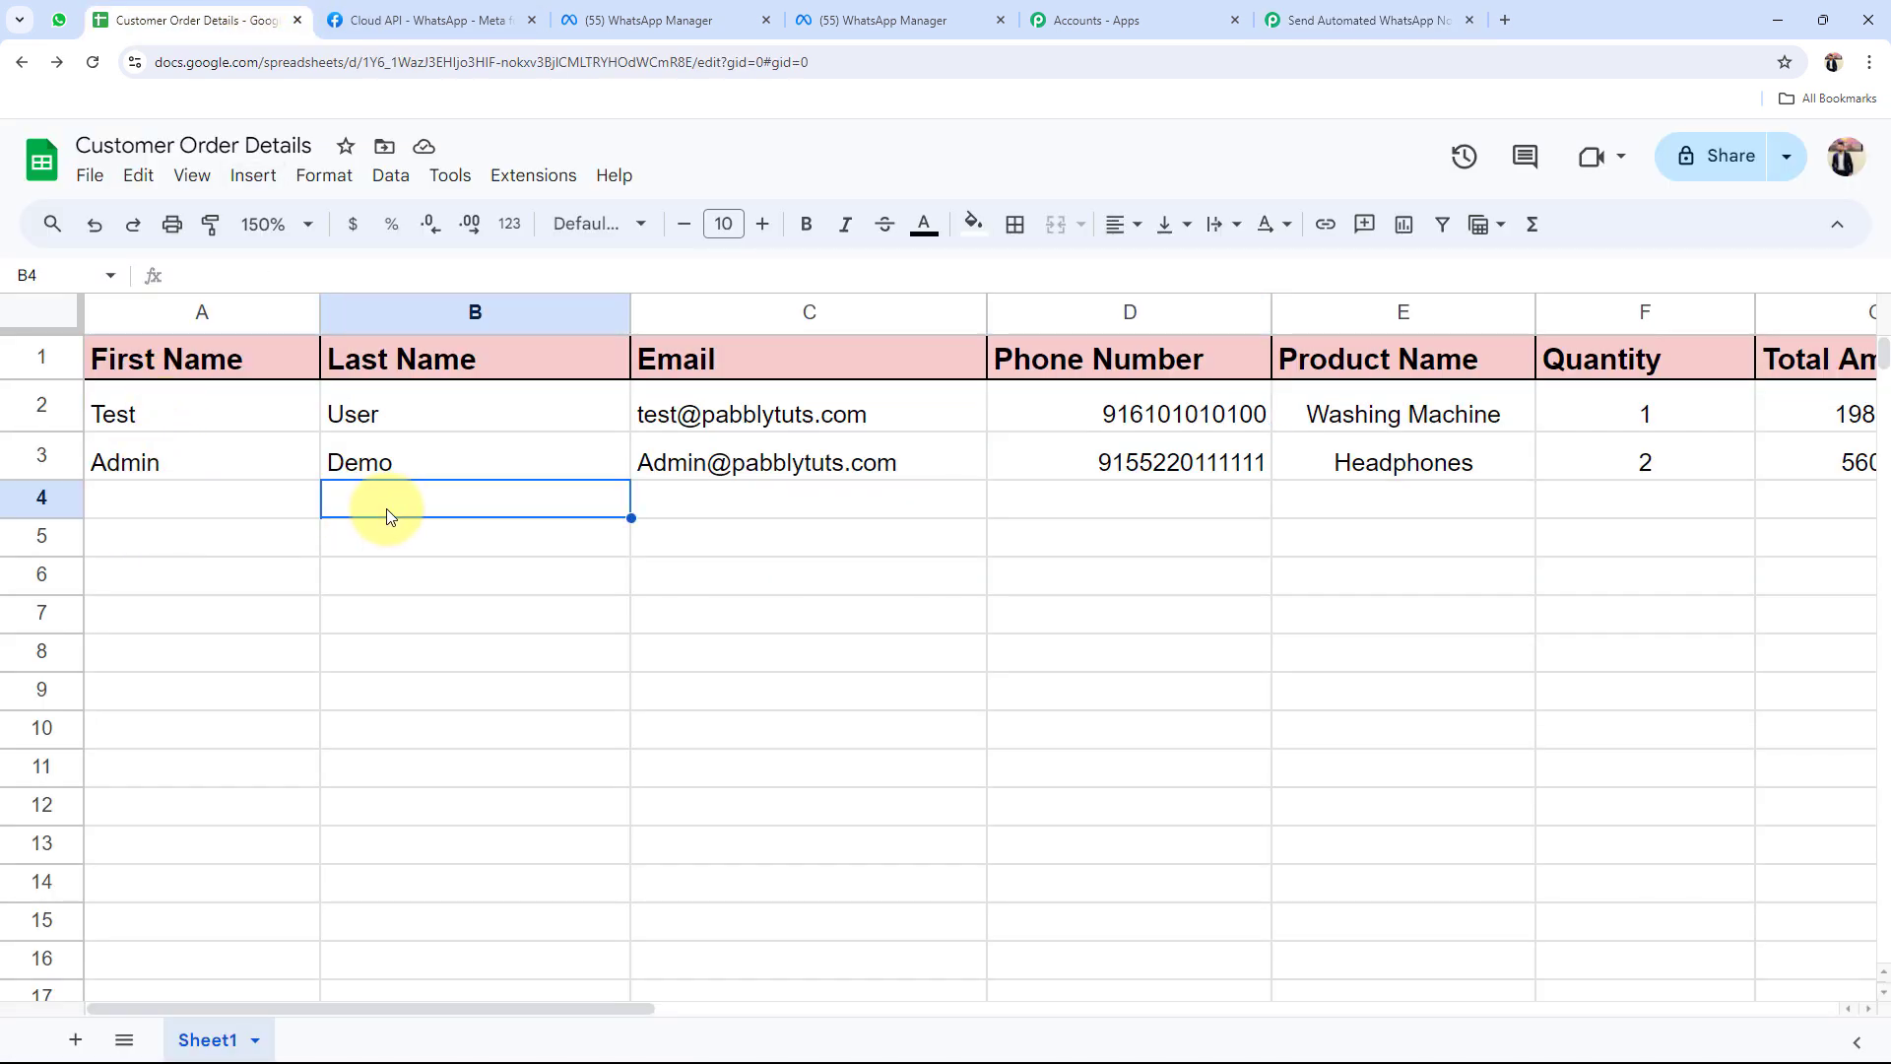
click(804, 529)
click(1365, 20)
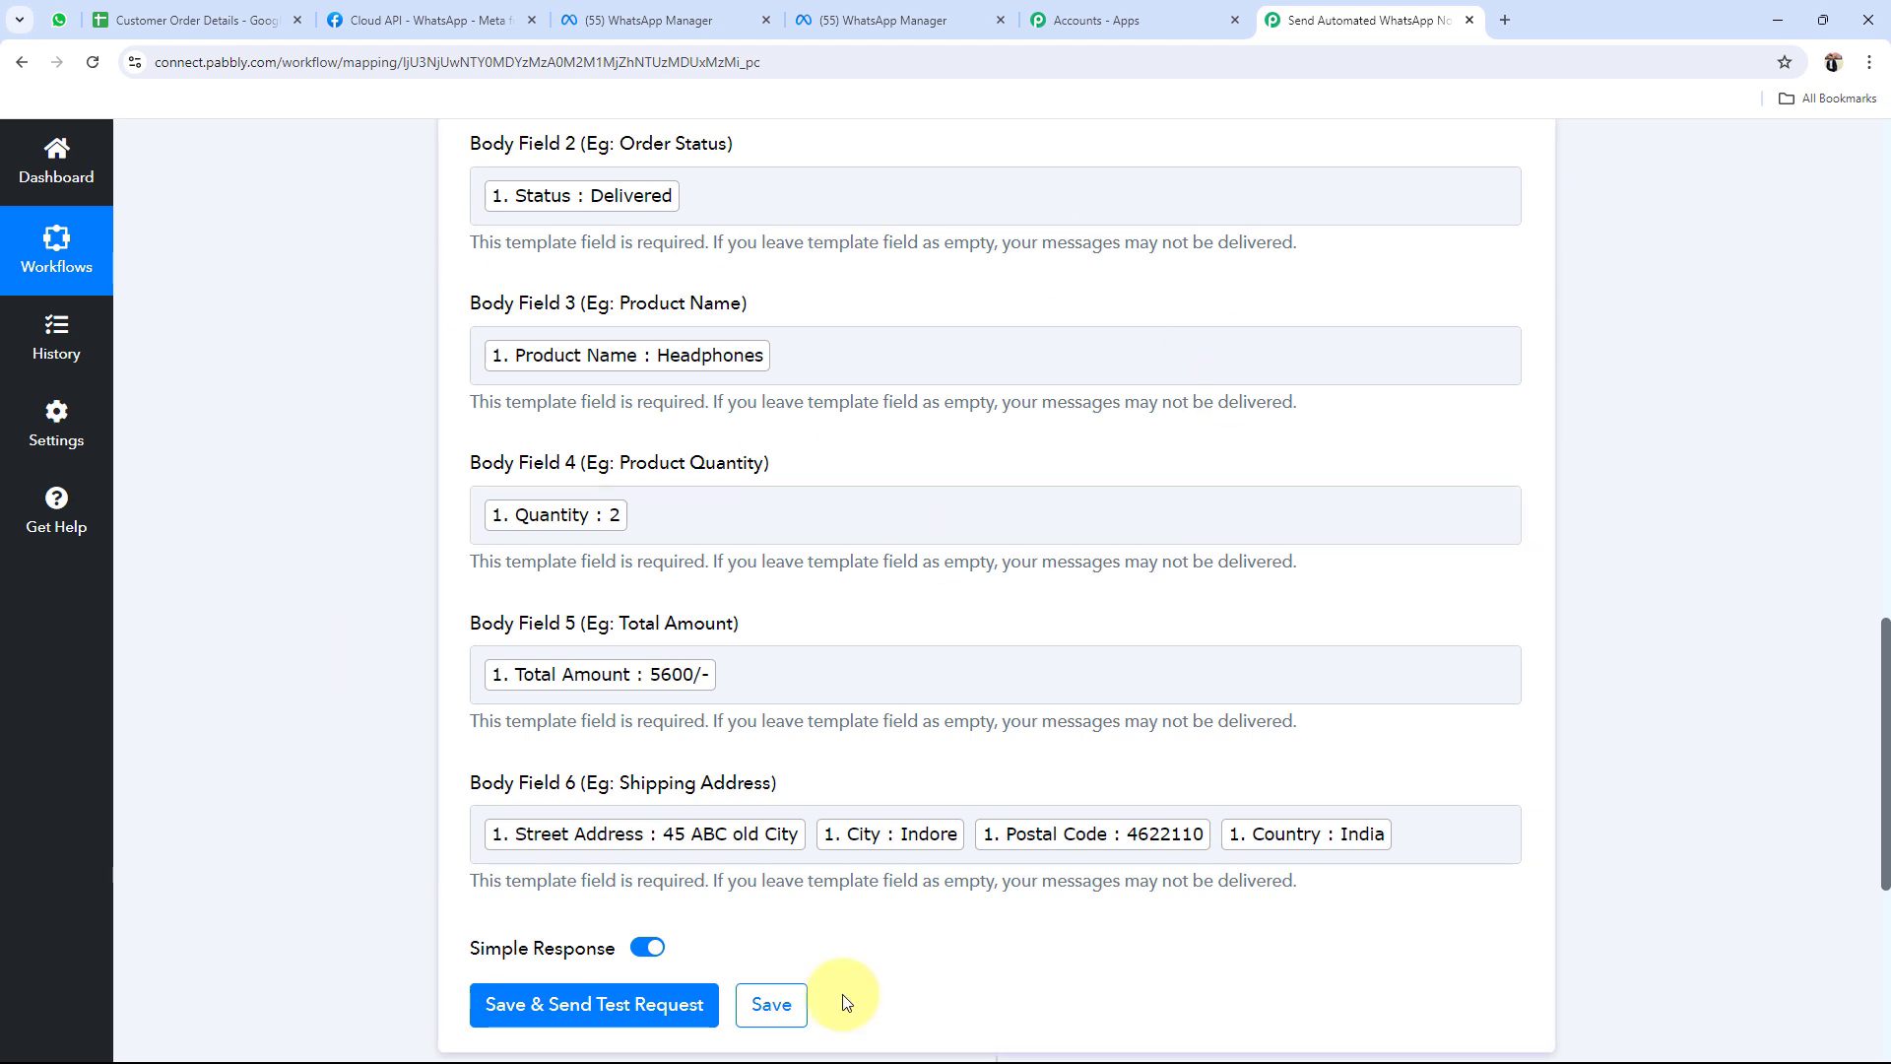
click(747, 515)
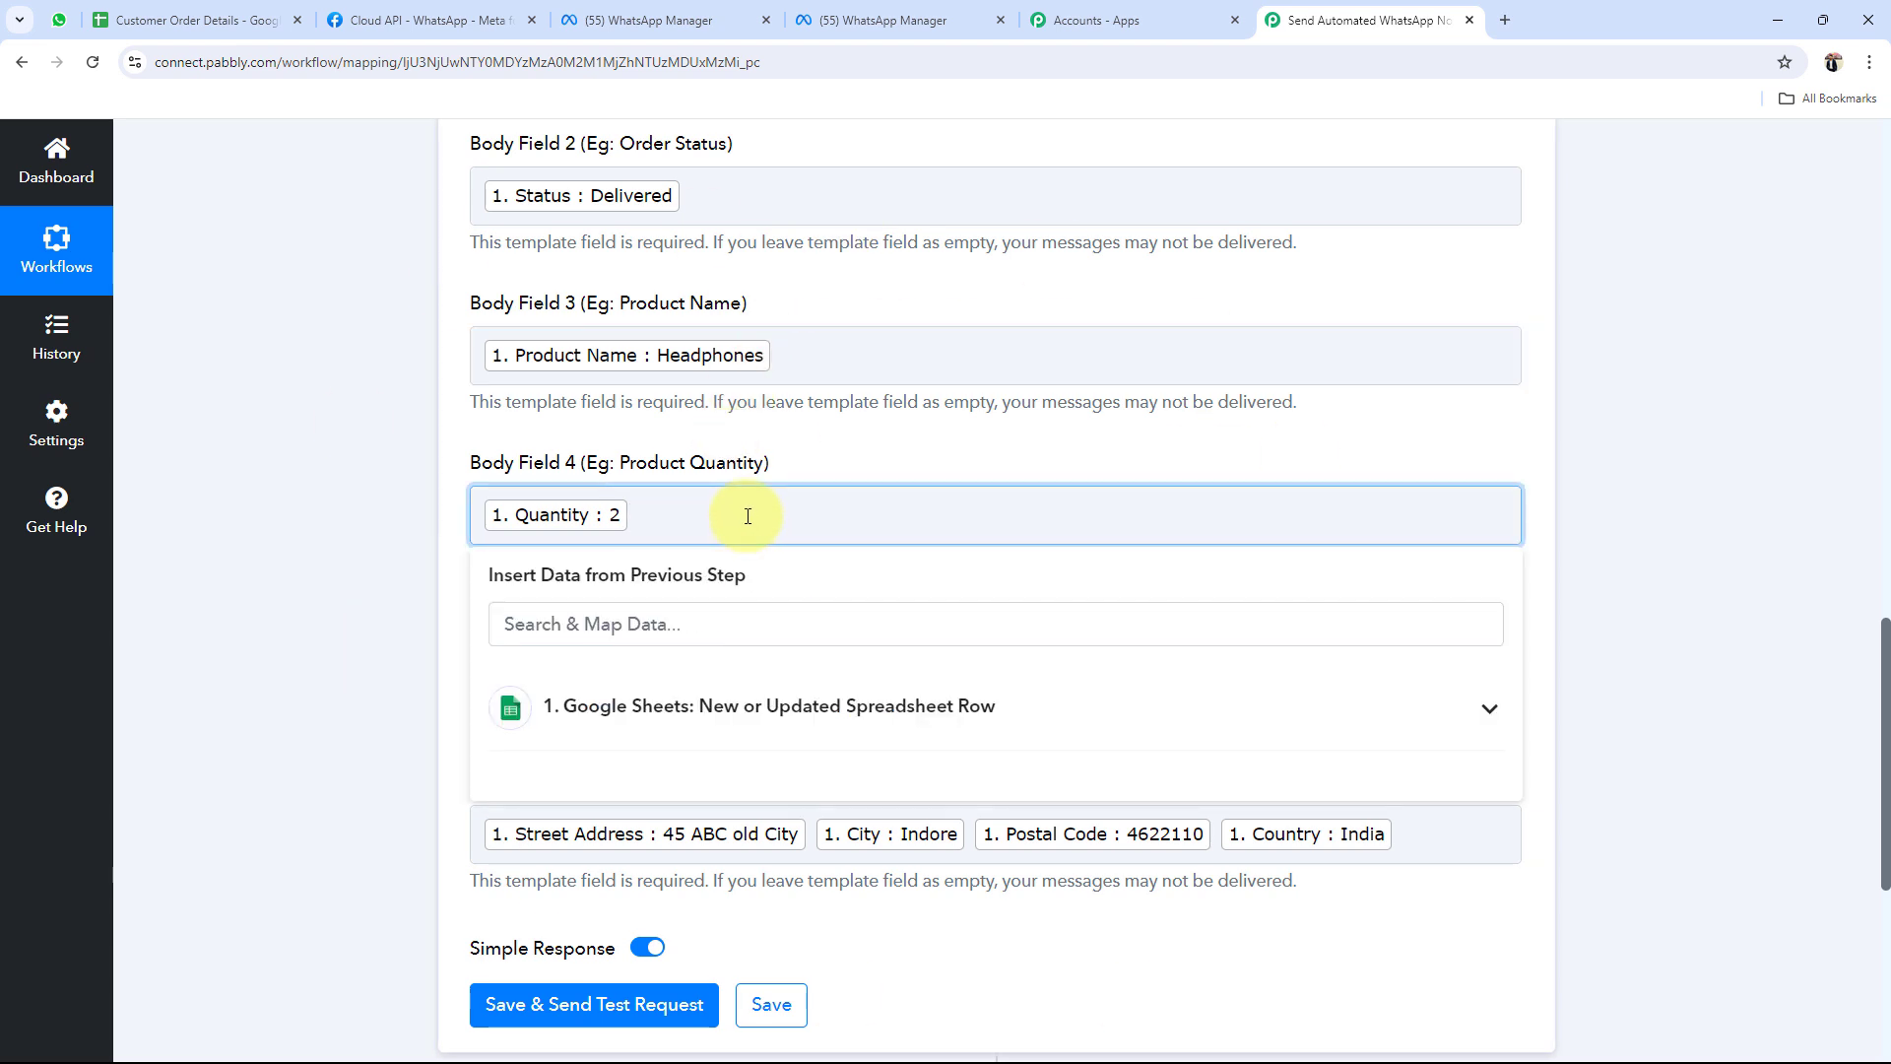
text(2)
key(BackSpace)
click(193, 545)
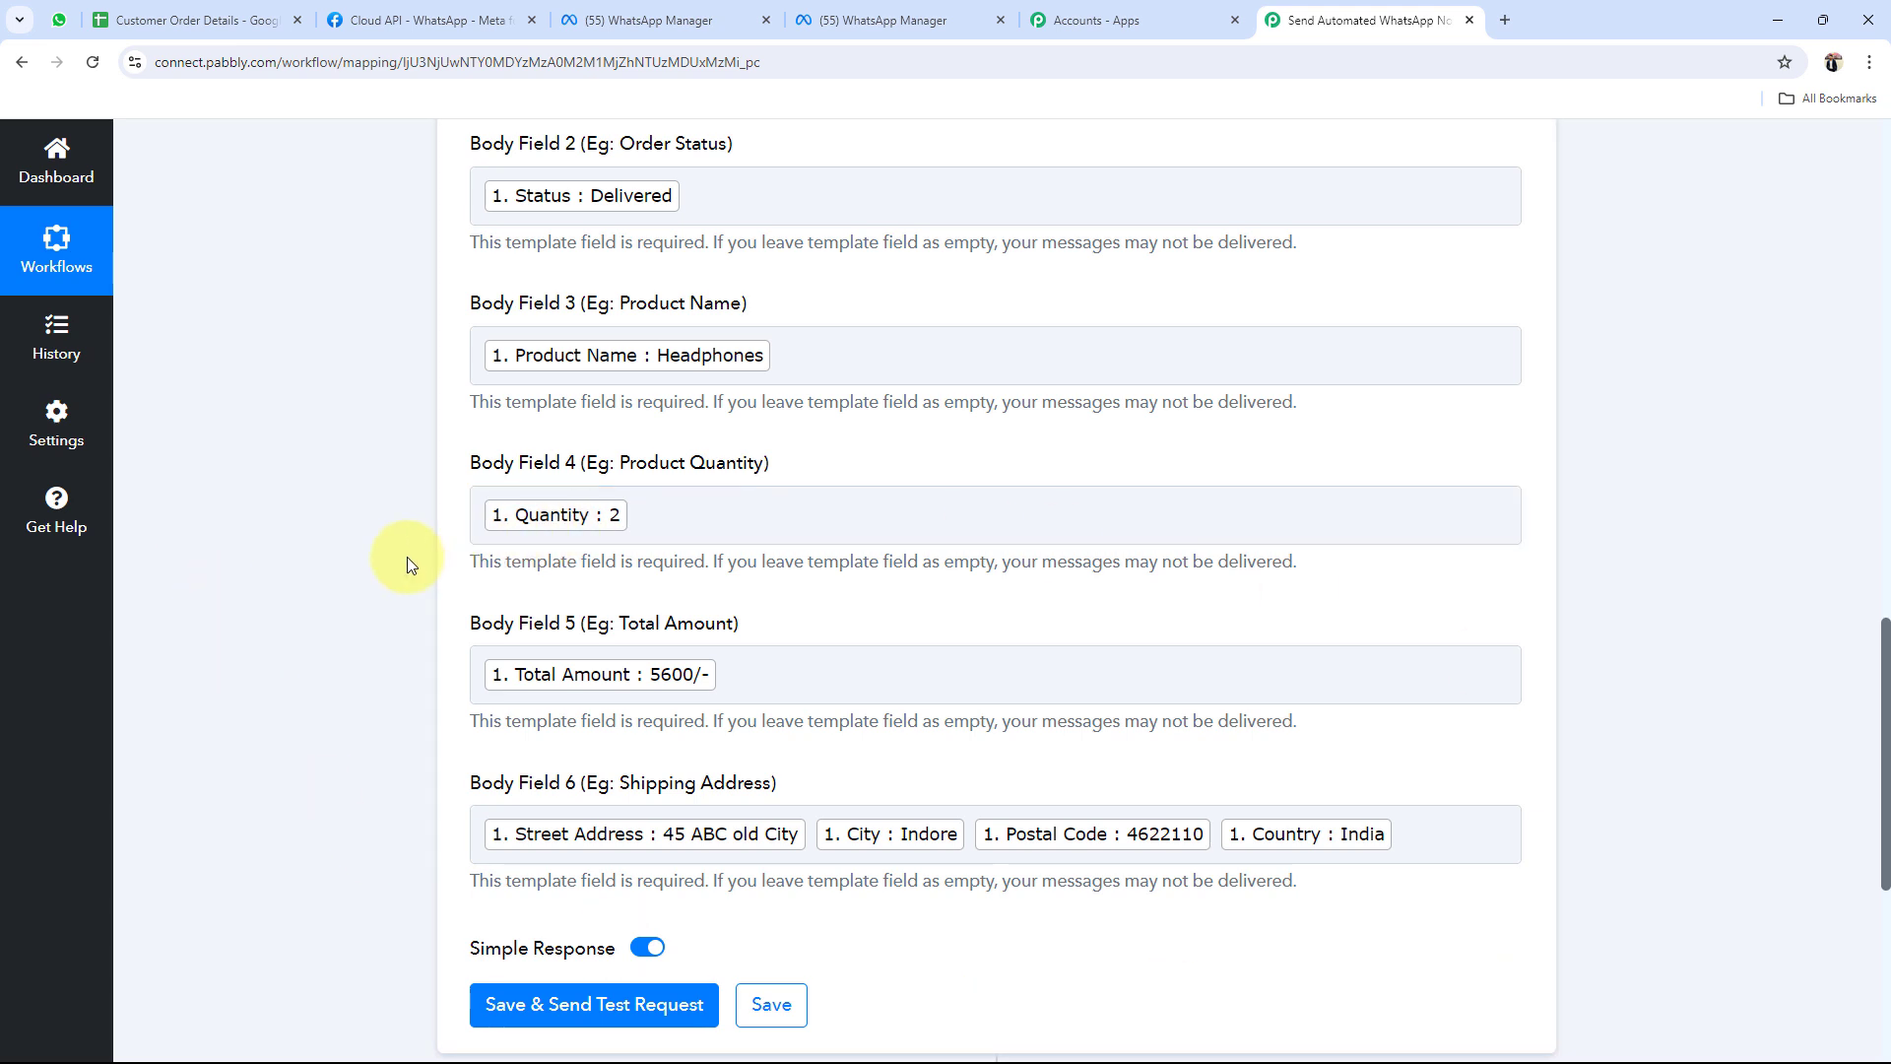
scroll(407, 559, down, 5)
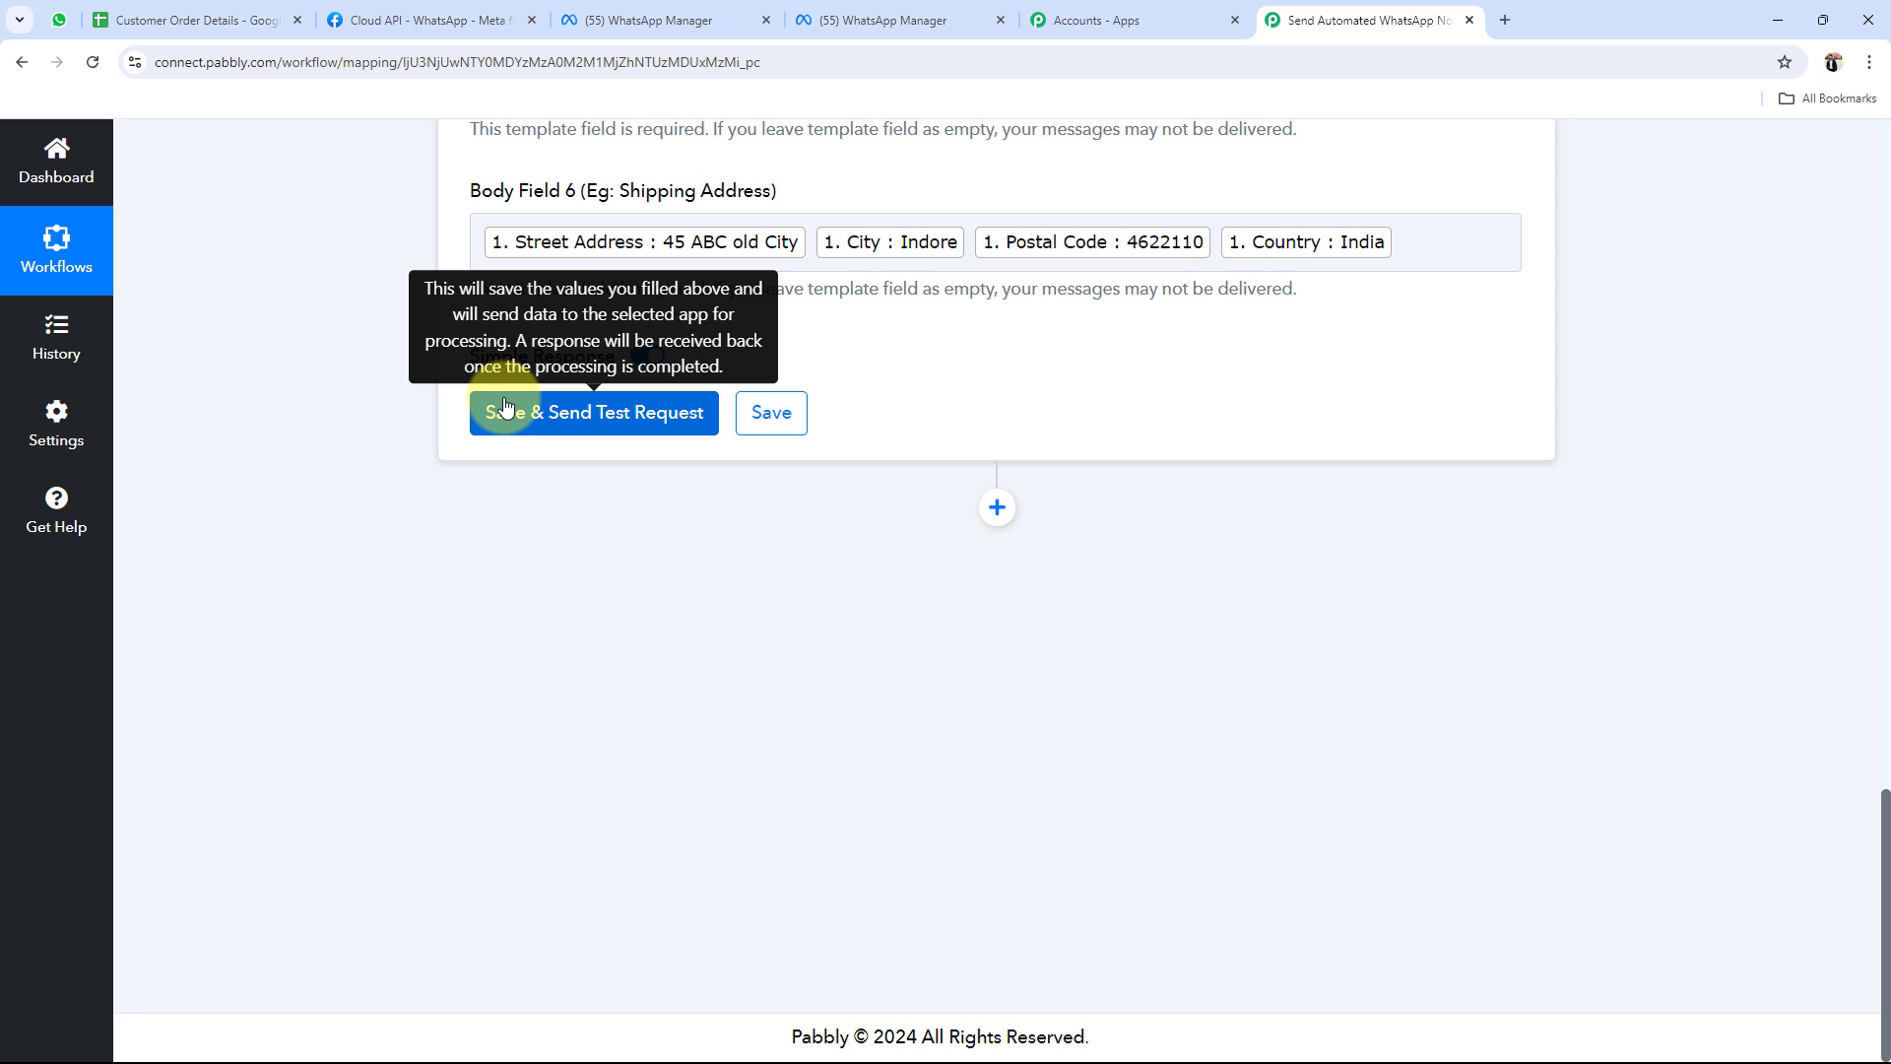
Save the WhatsApp action with a test request, then check WhatsApp Web for the message
click(505, 405)
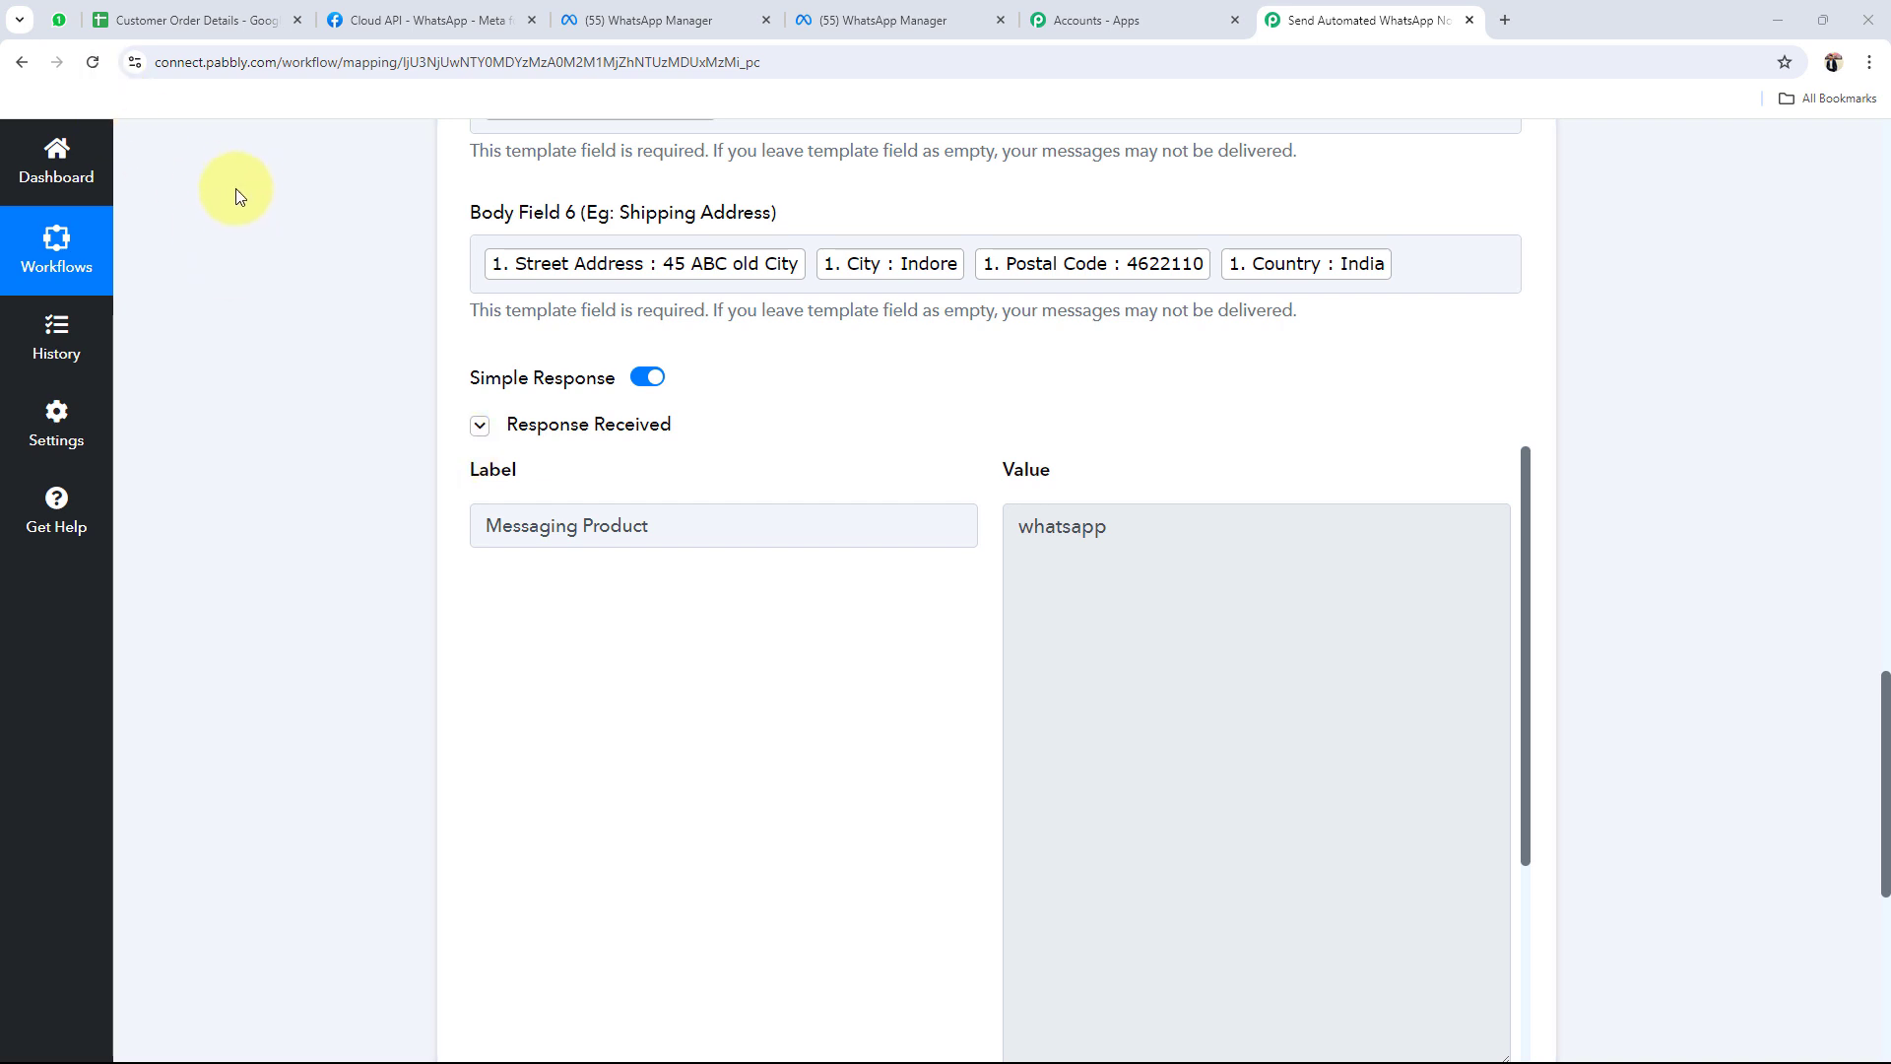
click(59, 19)
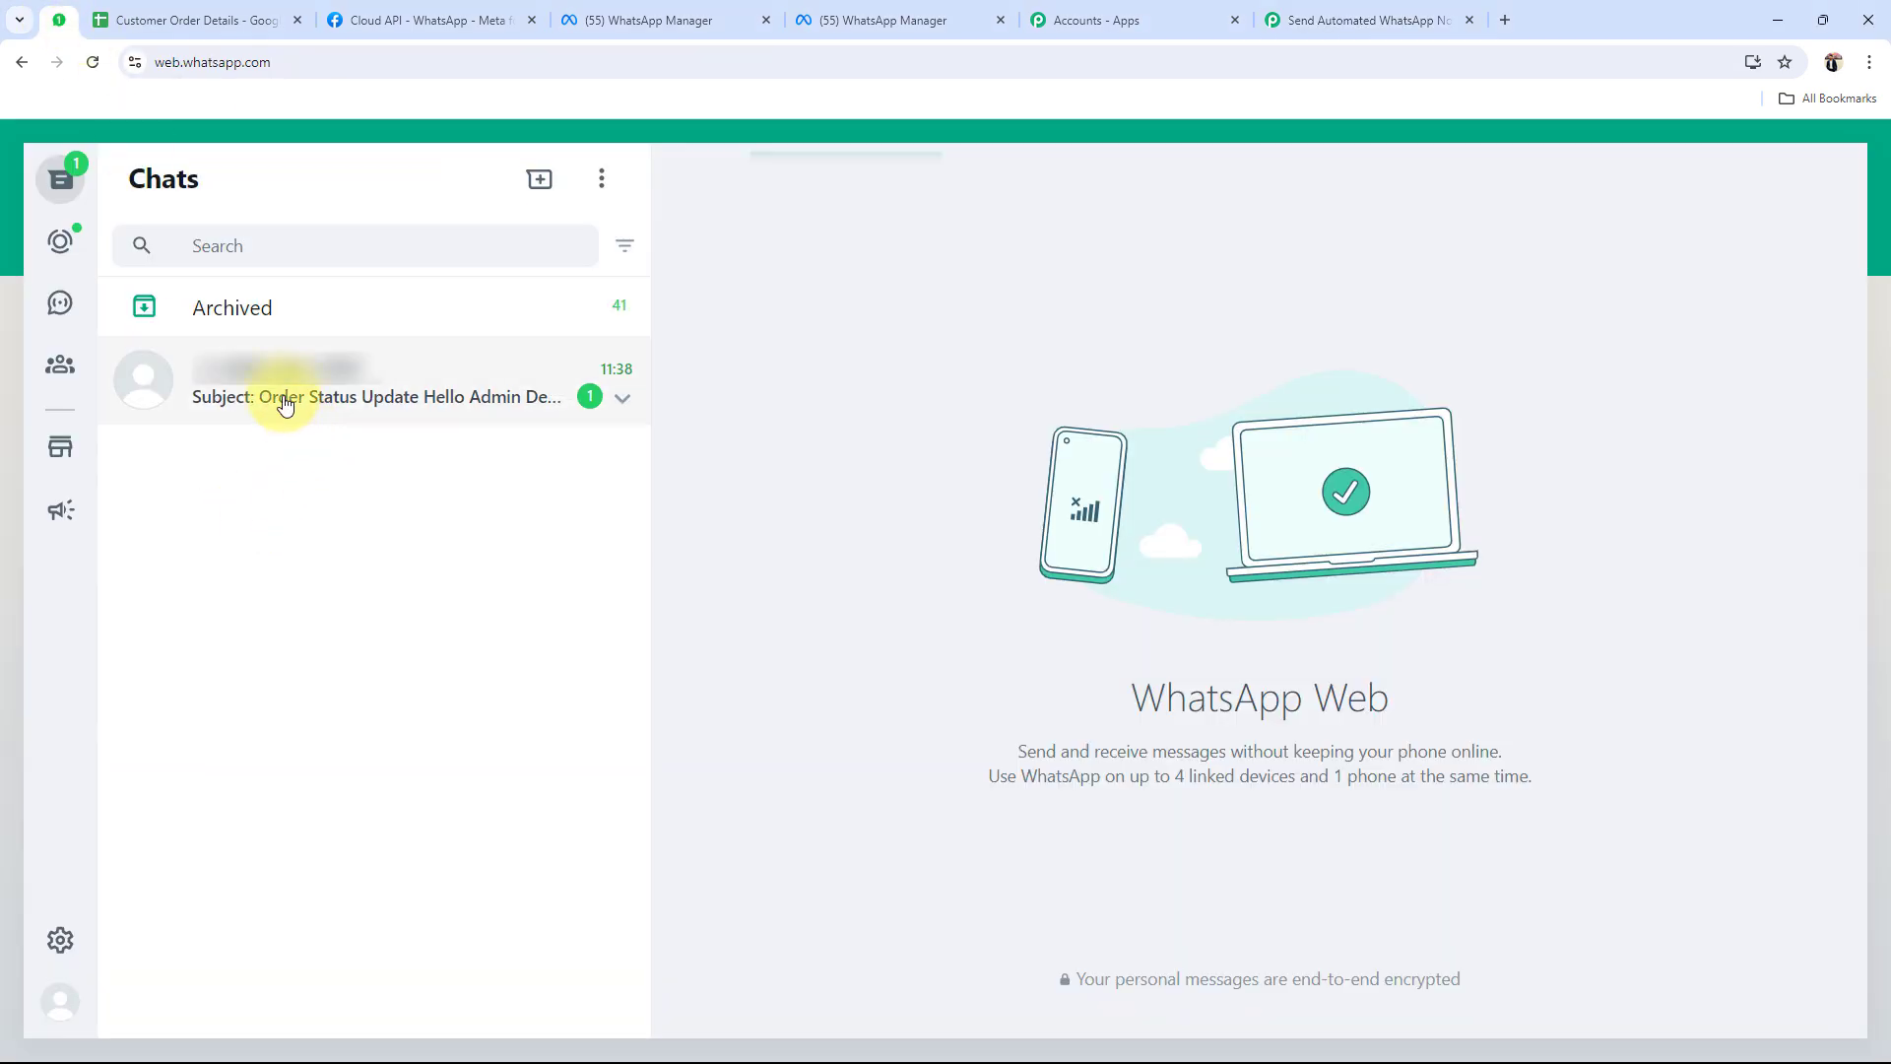
Open the Order Status Update chat and verify the customer name, Delivered status and Headphones order details
click(275, 399)
mouse_move(1068, 665)
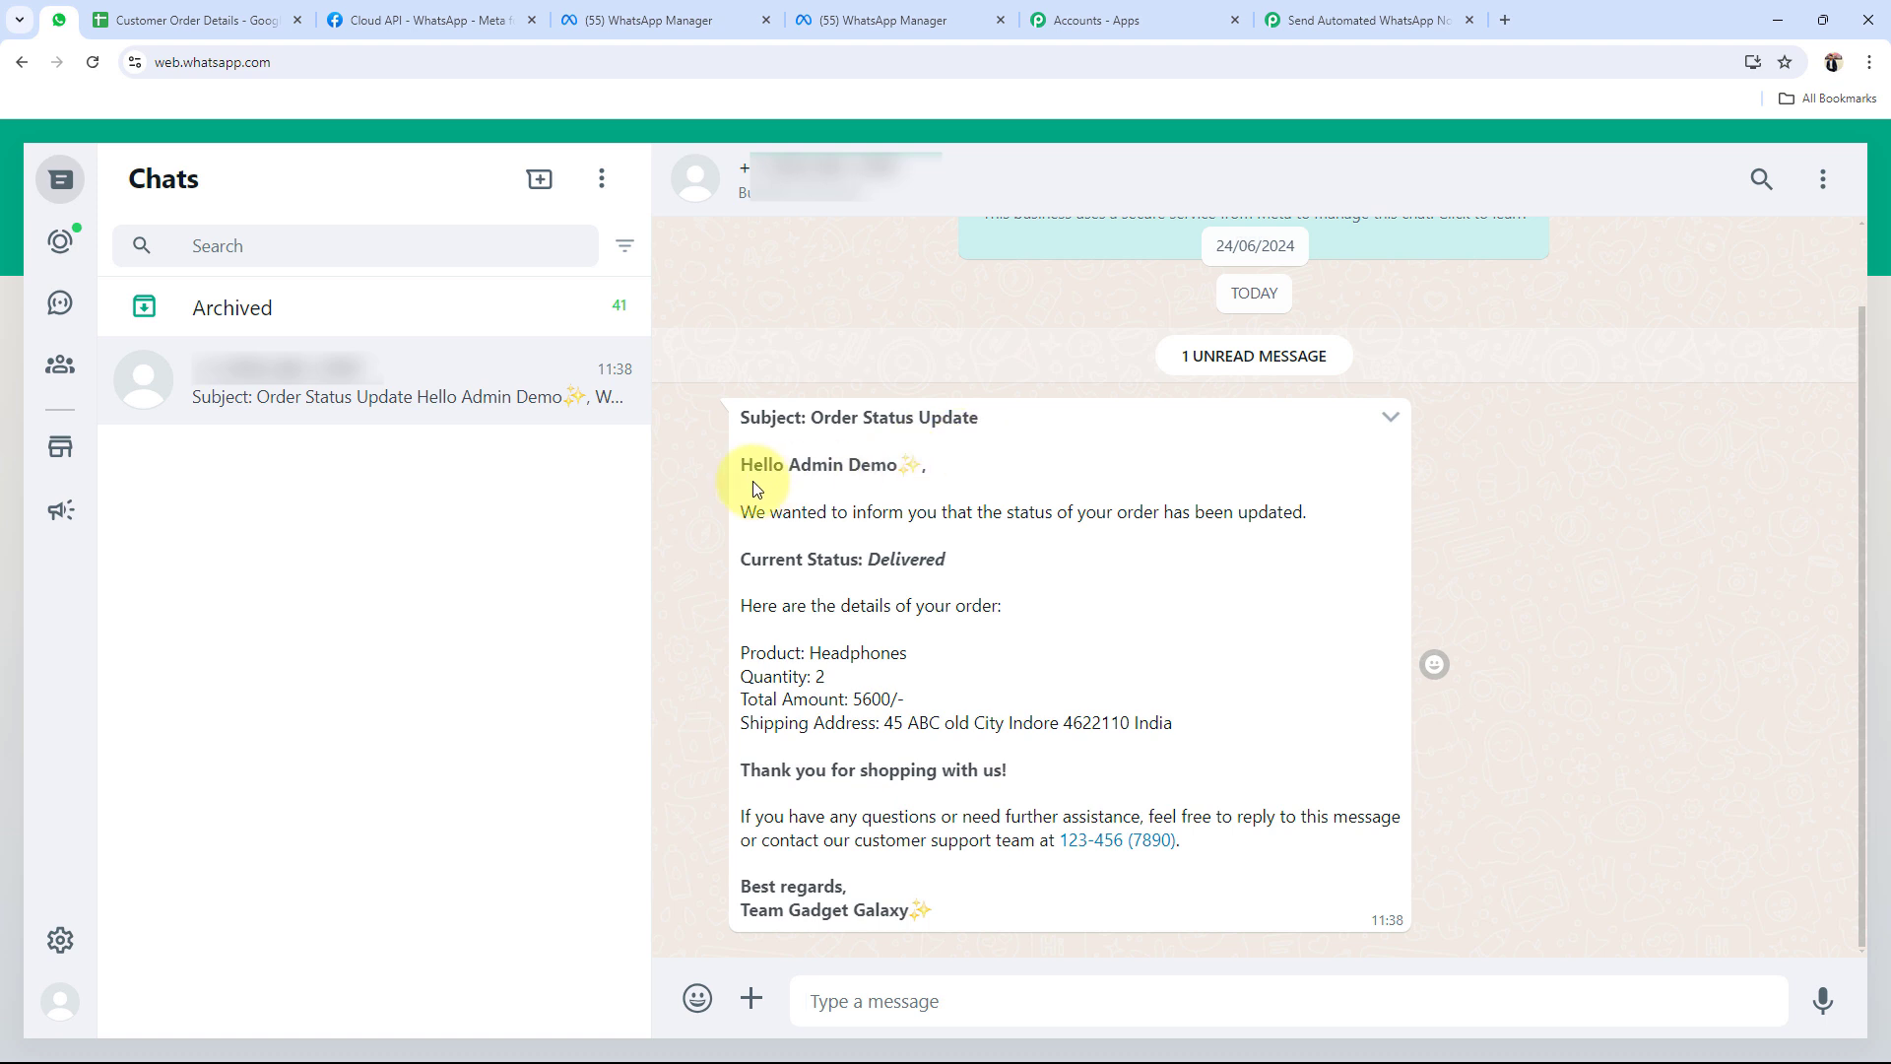
drag(789, 471, 904, 482)
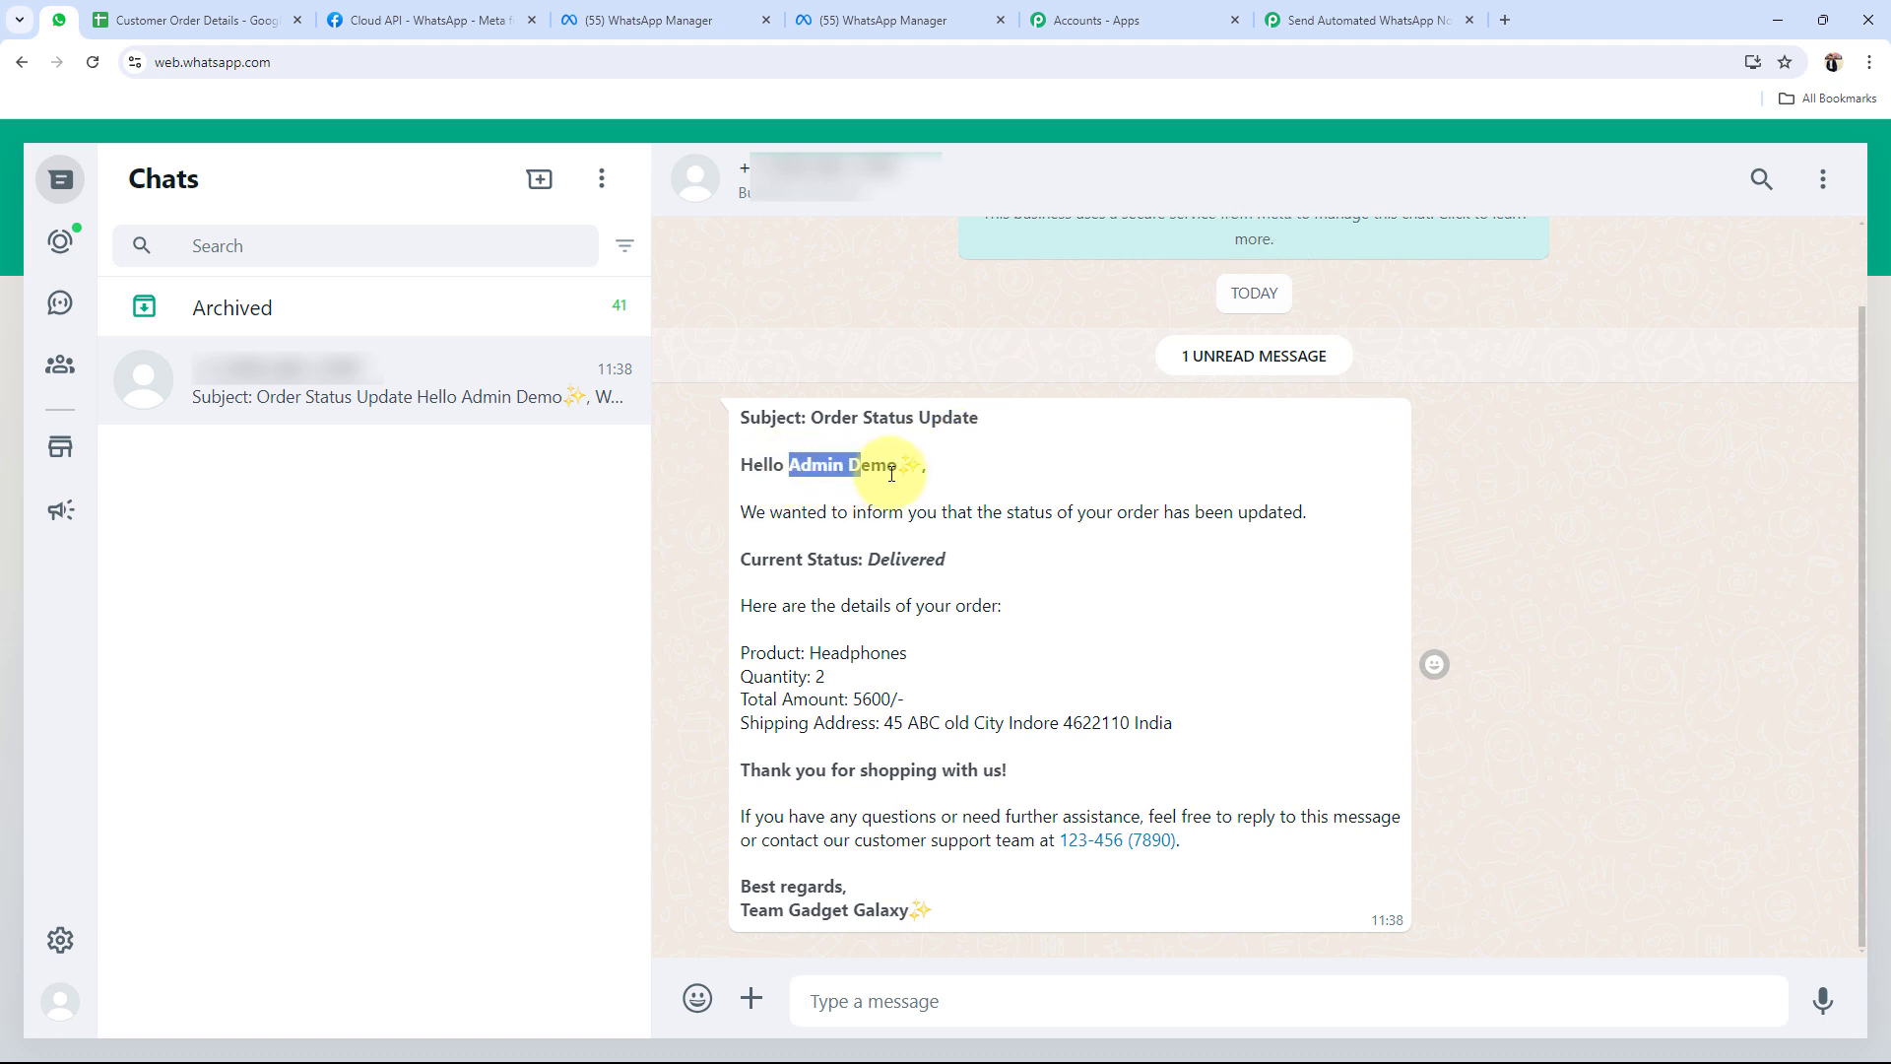
click(948, 623)
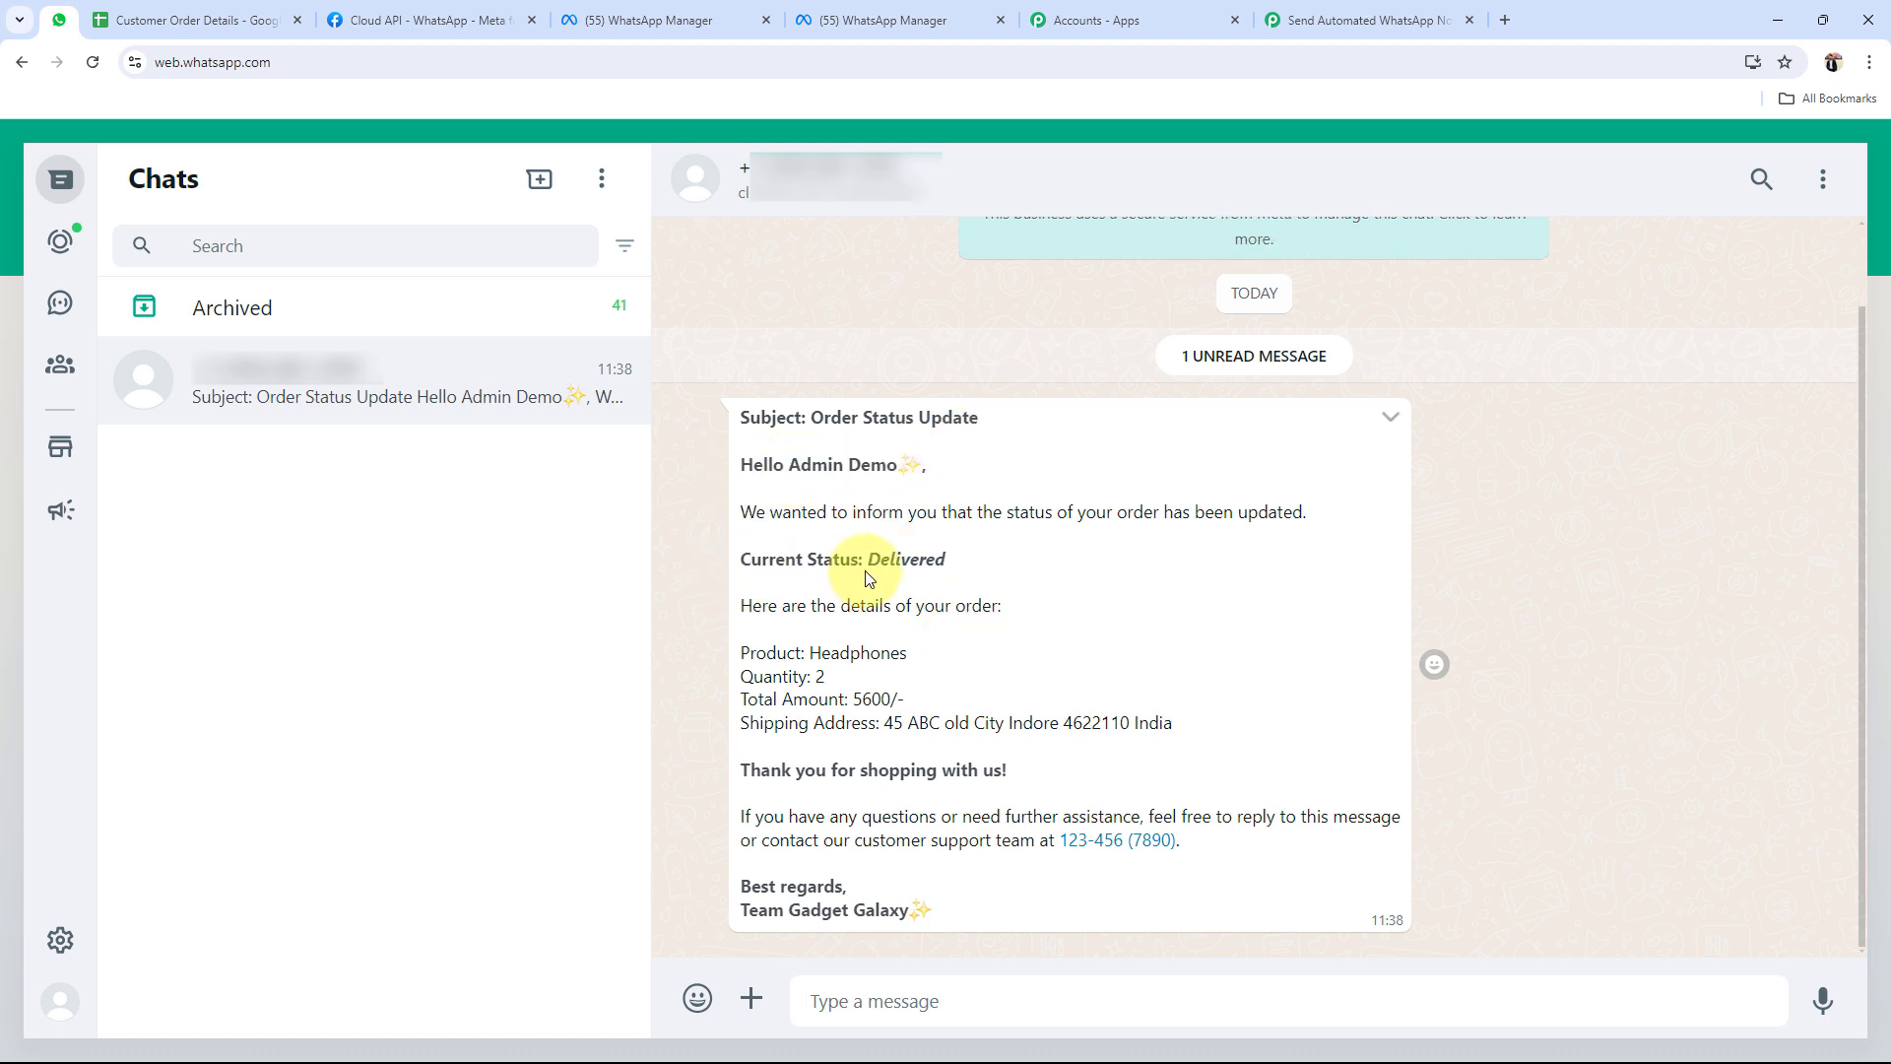
drag(867, 559, 964, 584)
click(968, 579)
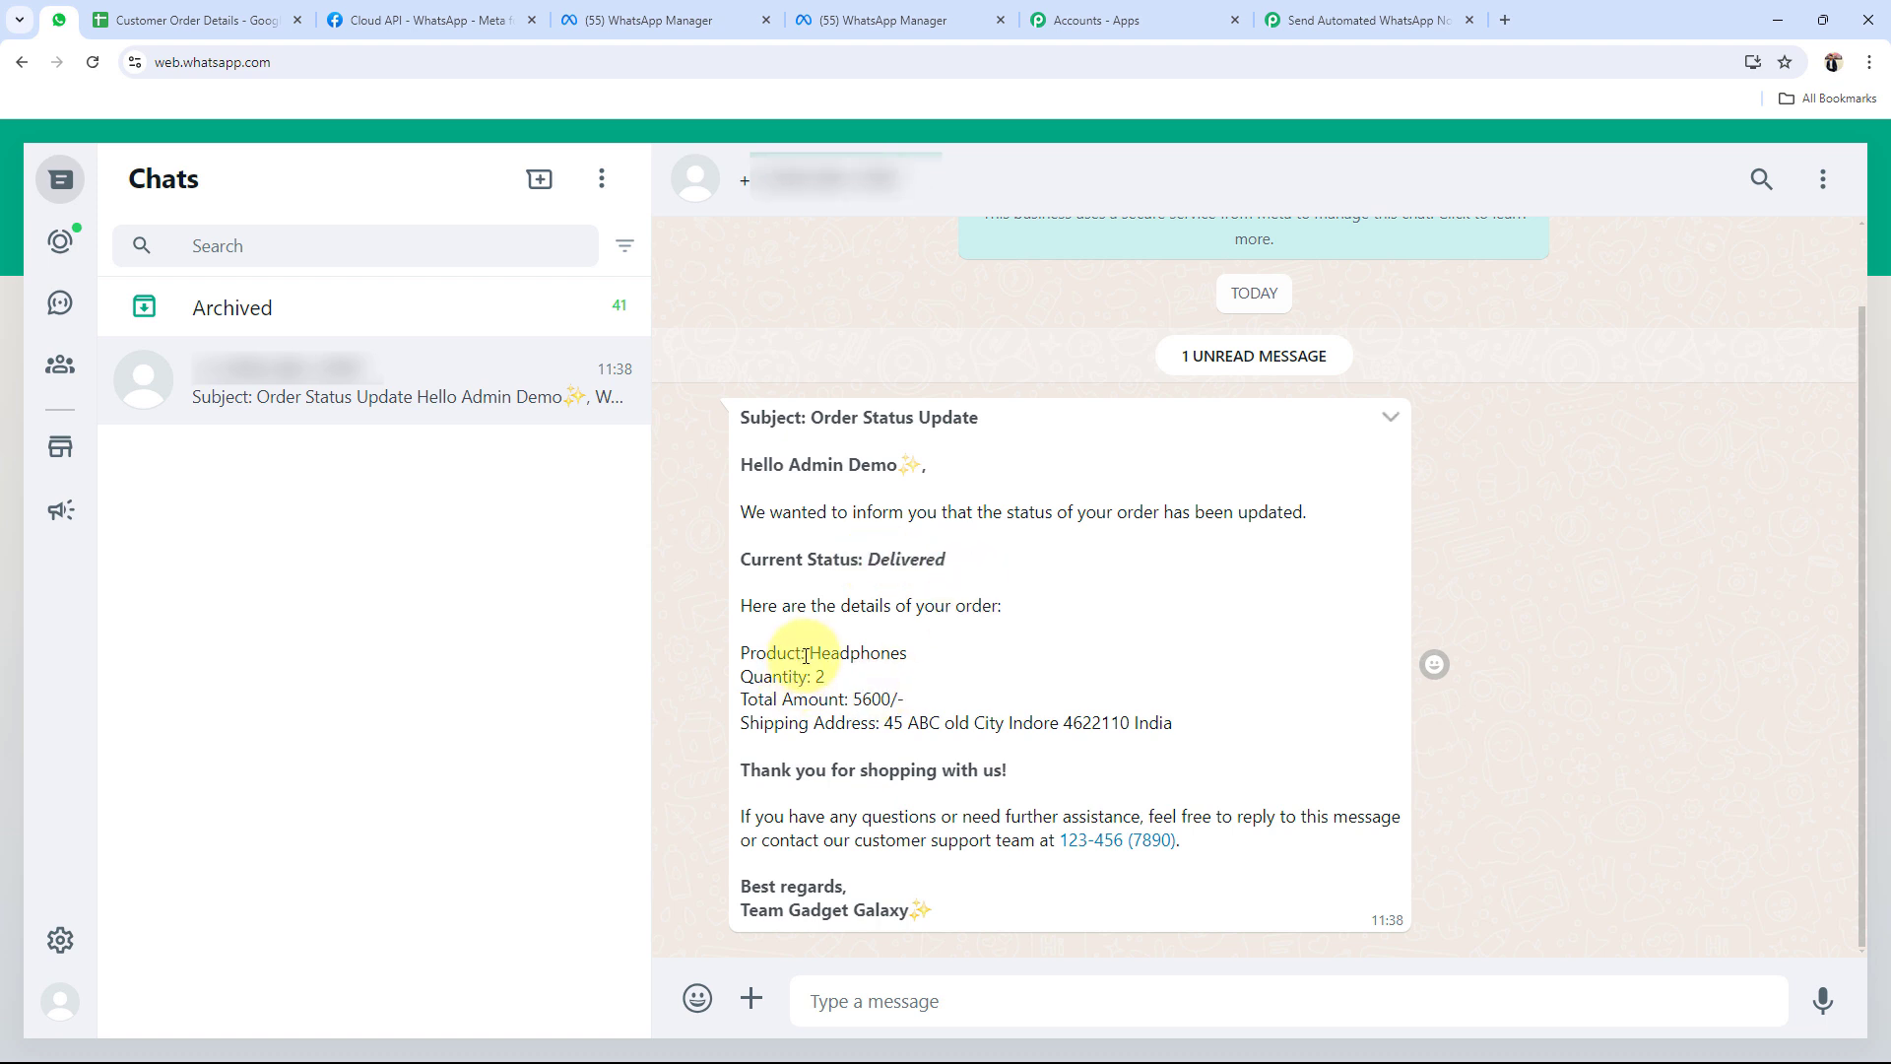
mouse_move(809, 653)
mouse_down()
mouse_move(911, 653)
mouse_move(907, 702)
mouse_move(1222, 724)
mouse_up()
click(1182, 781)
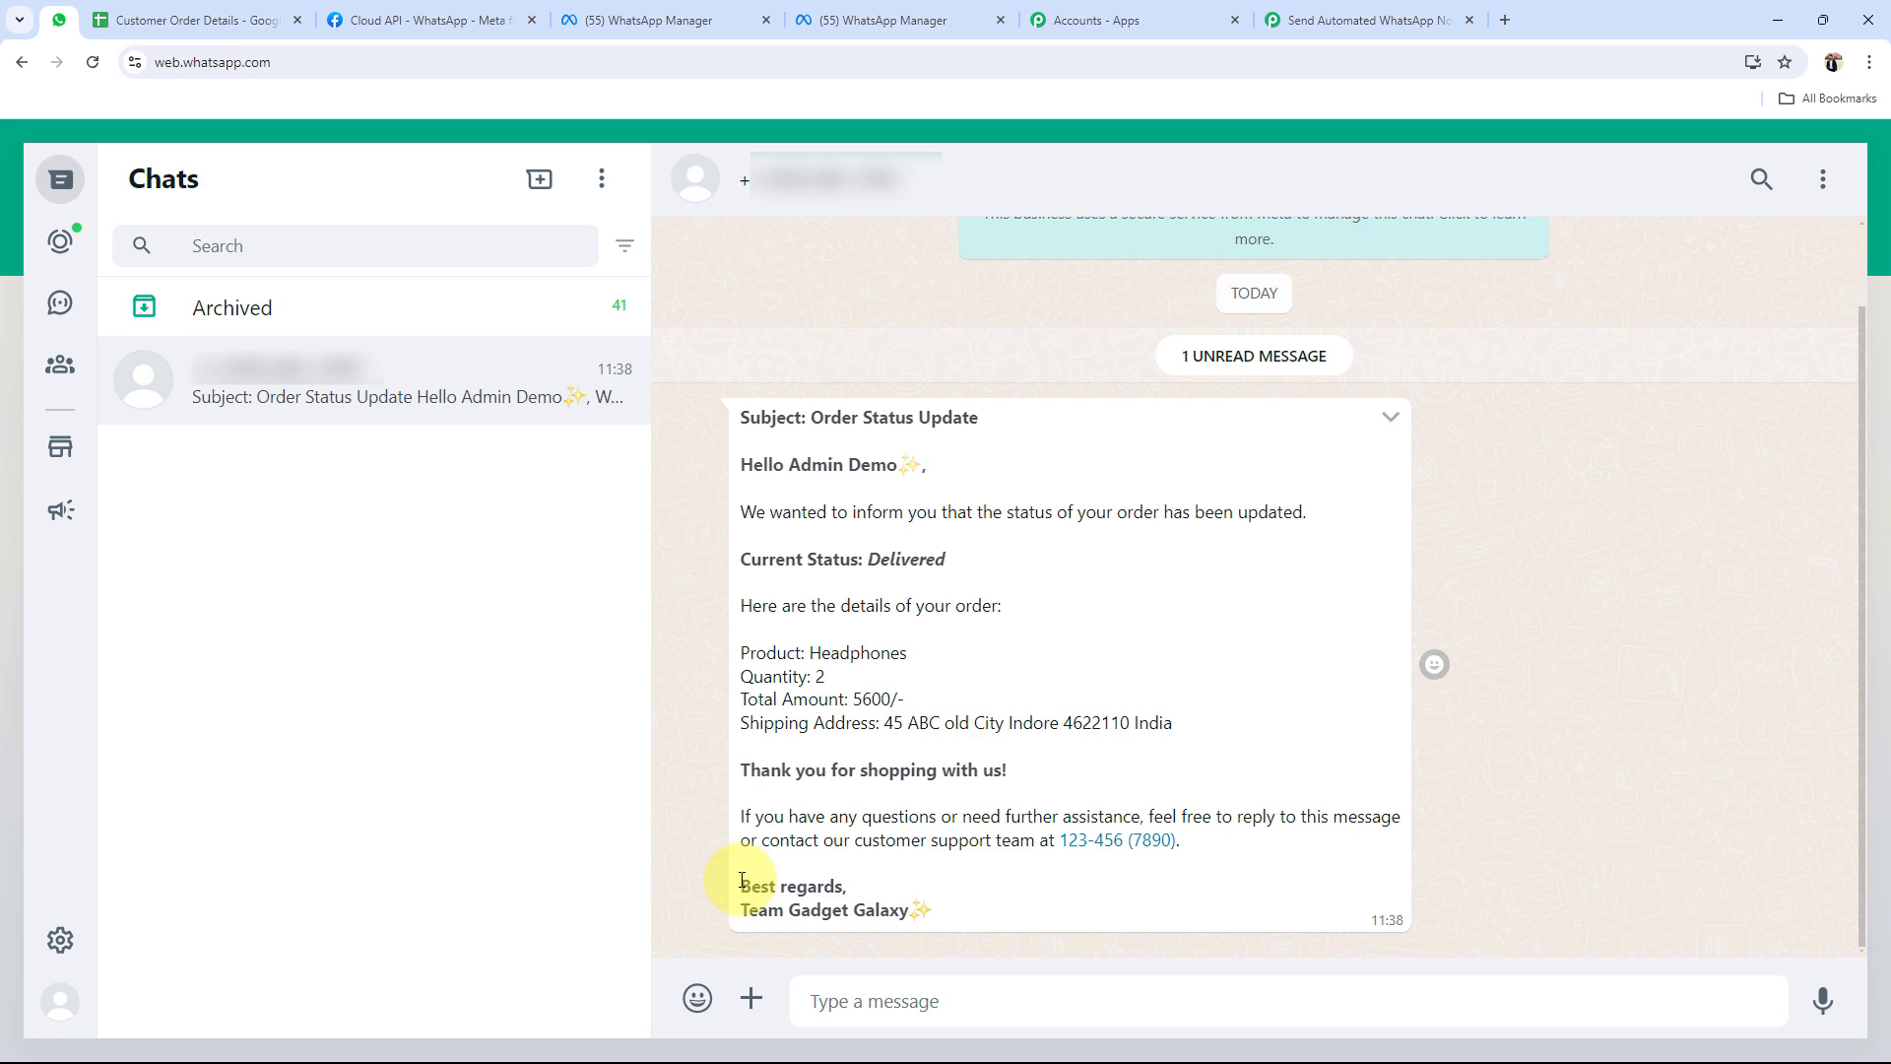
Collapse the WhatsApp Cloud API Send Template Message step on the Pabbly workflow page
click(1305, 25)
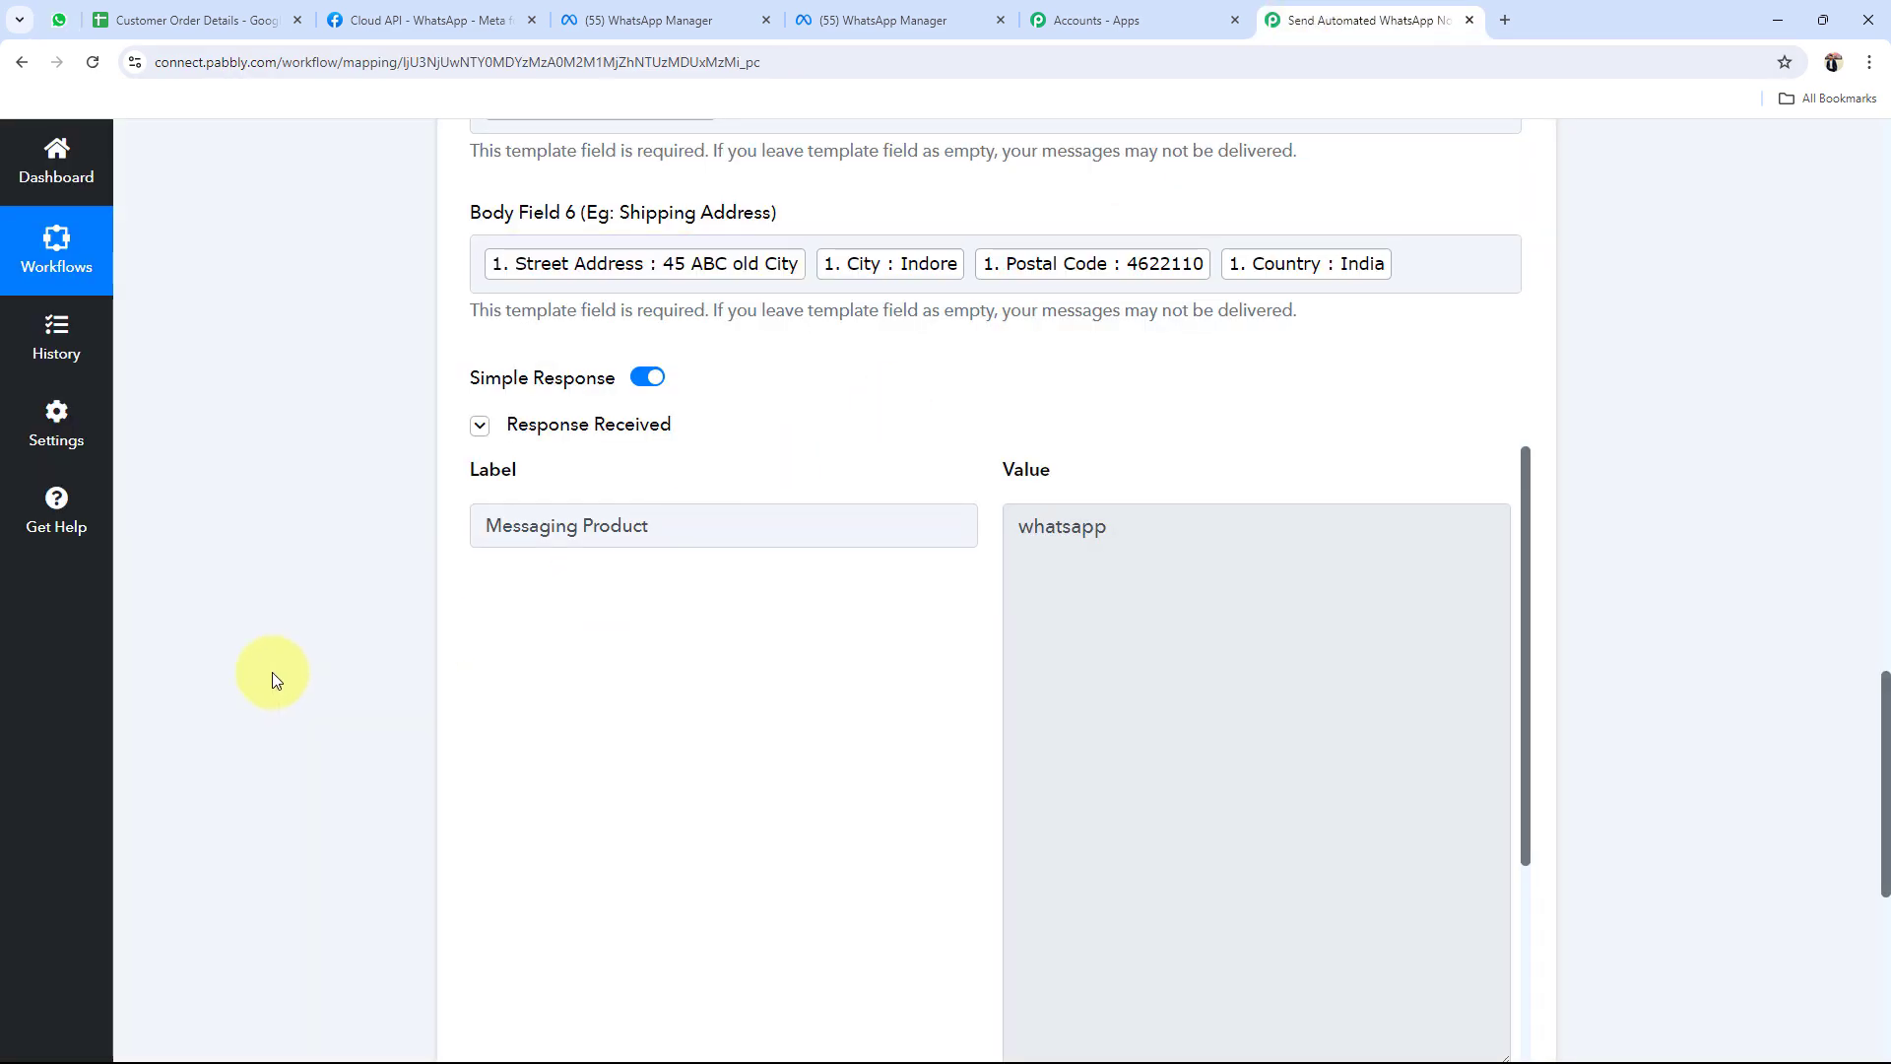
scroll(272, 672, up, 10)
scroll(272, 672, up, 10)
scroll(272, 672, up, 3)
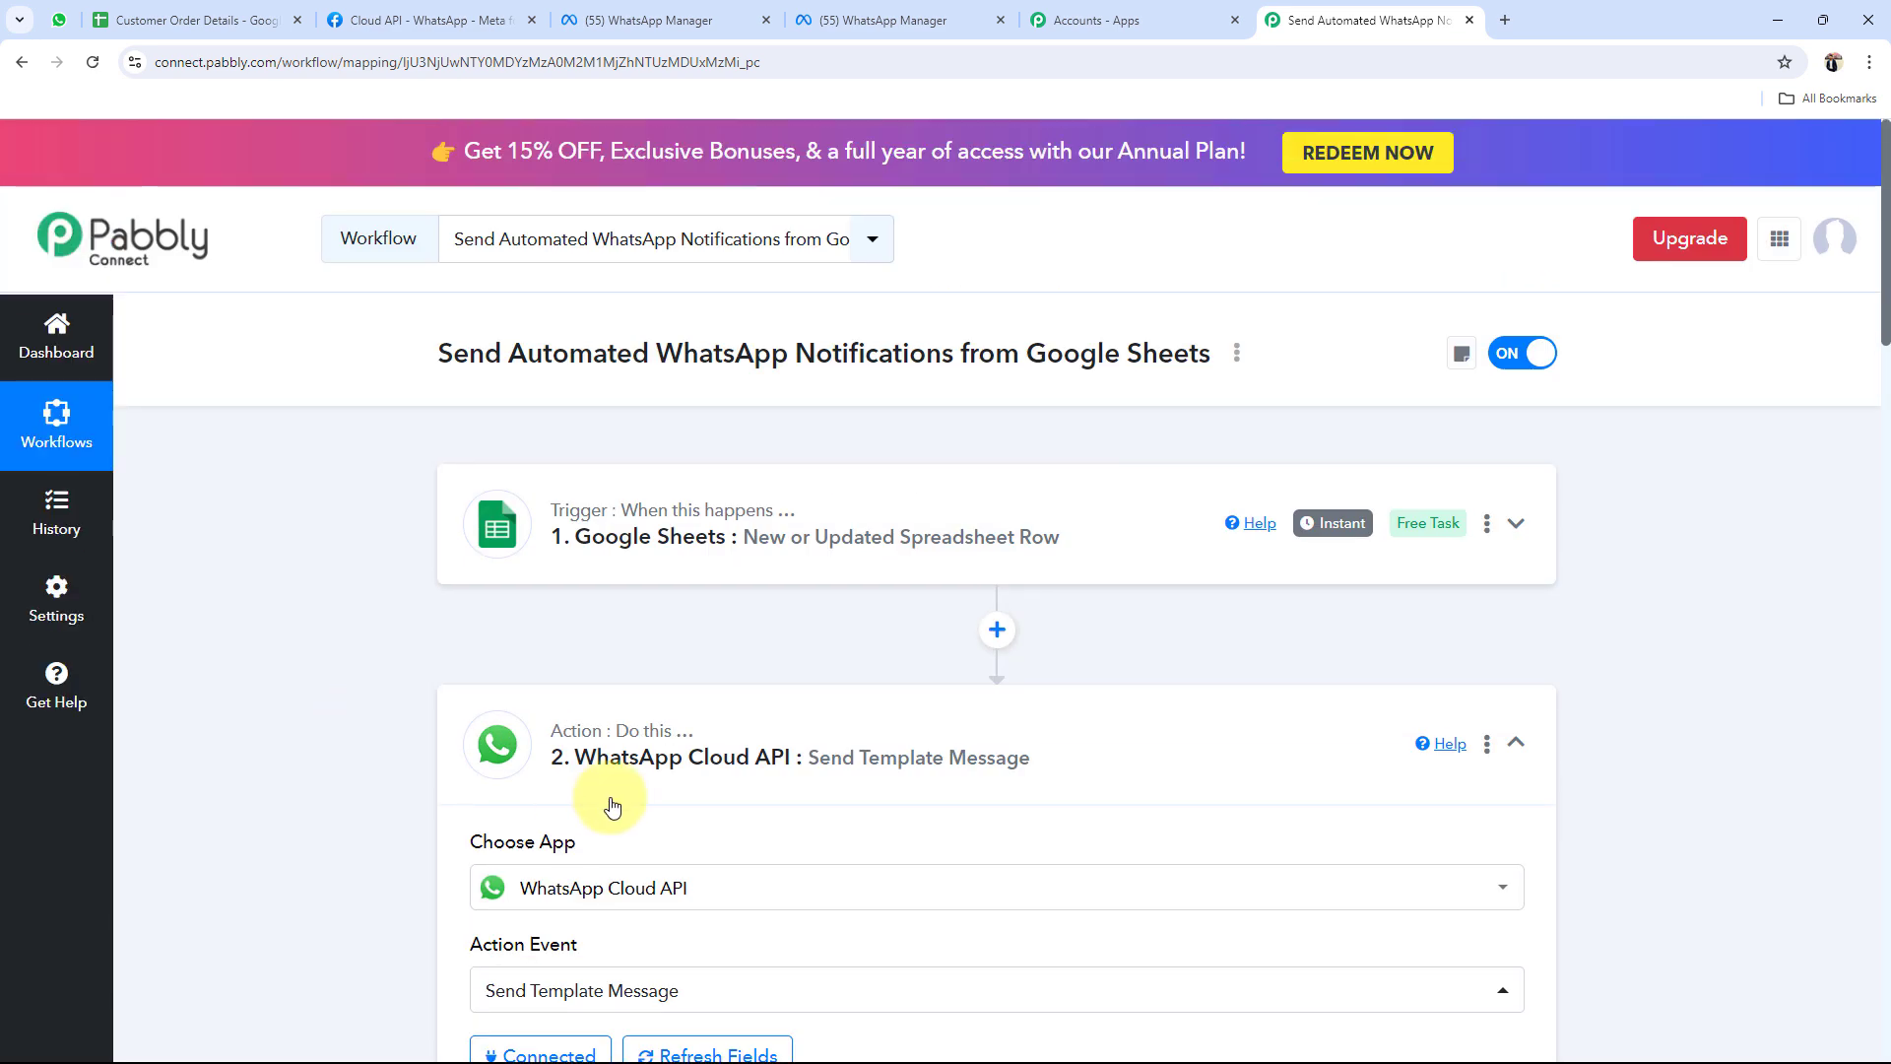
click(770, 762)
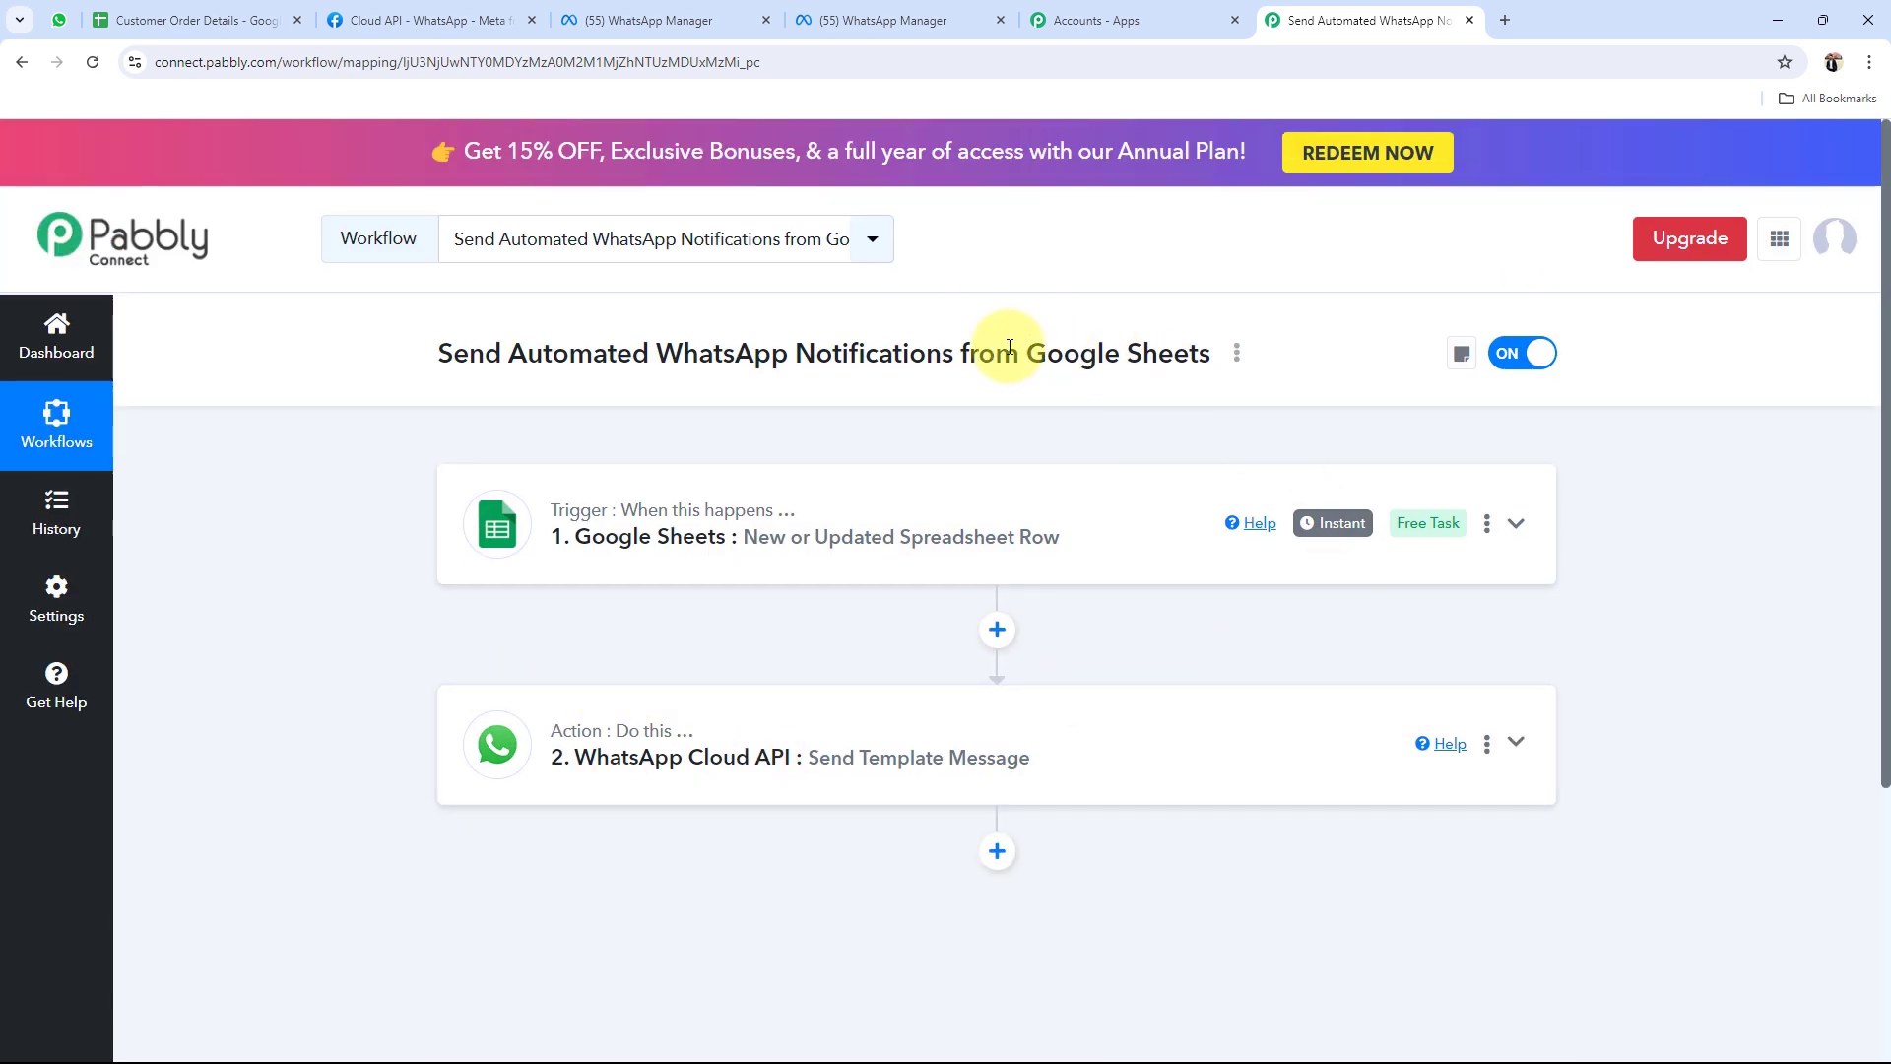